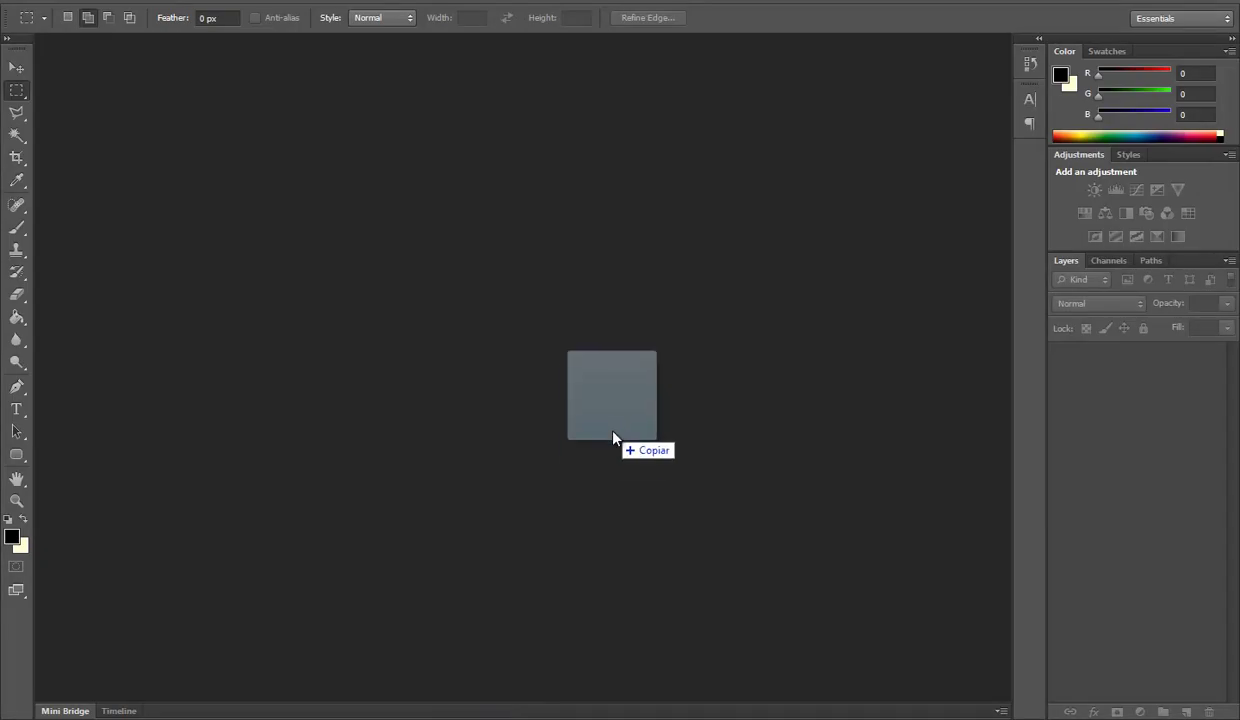
Turn on colour proofing and place the UVS image onto the normal map as a layer
click(310, 1)
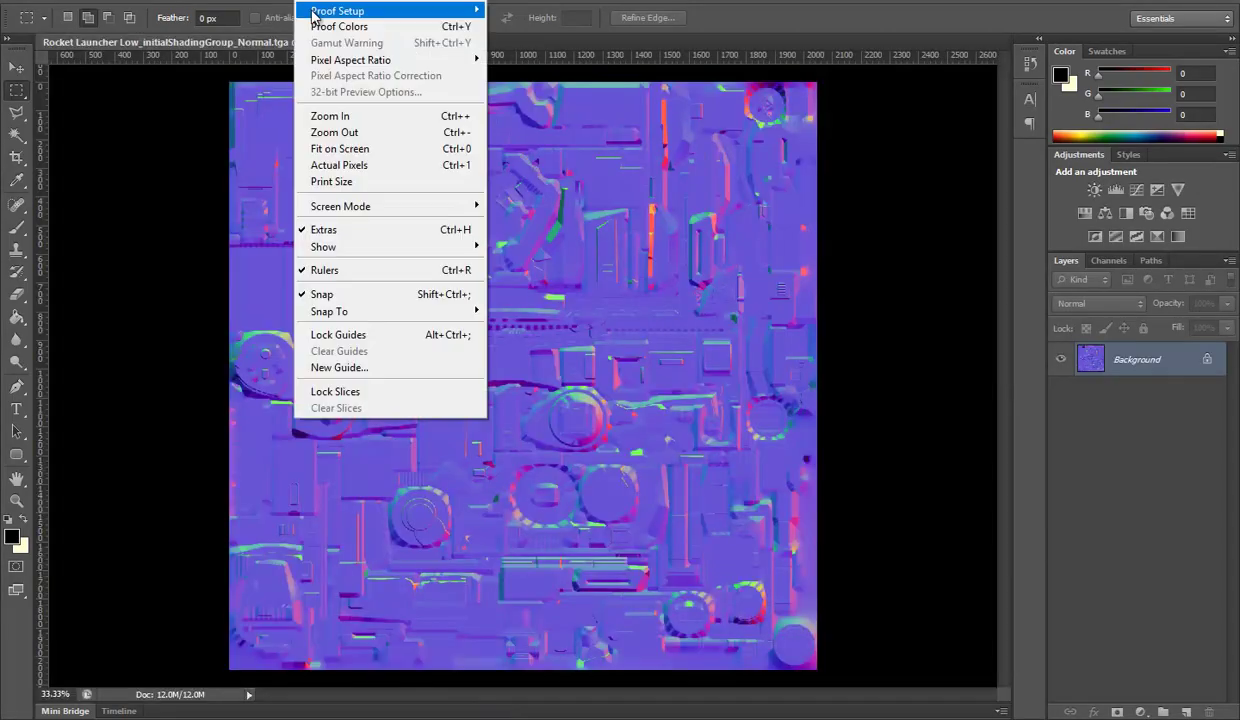
click(360, 25)
key(alt+Tab)
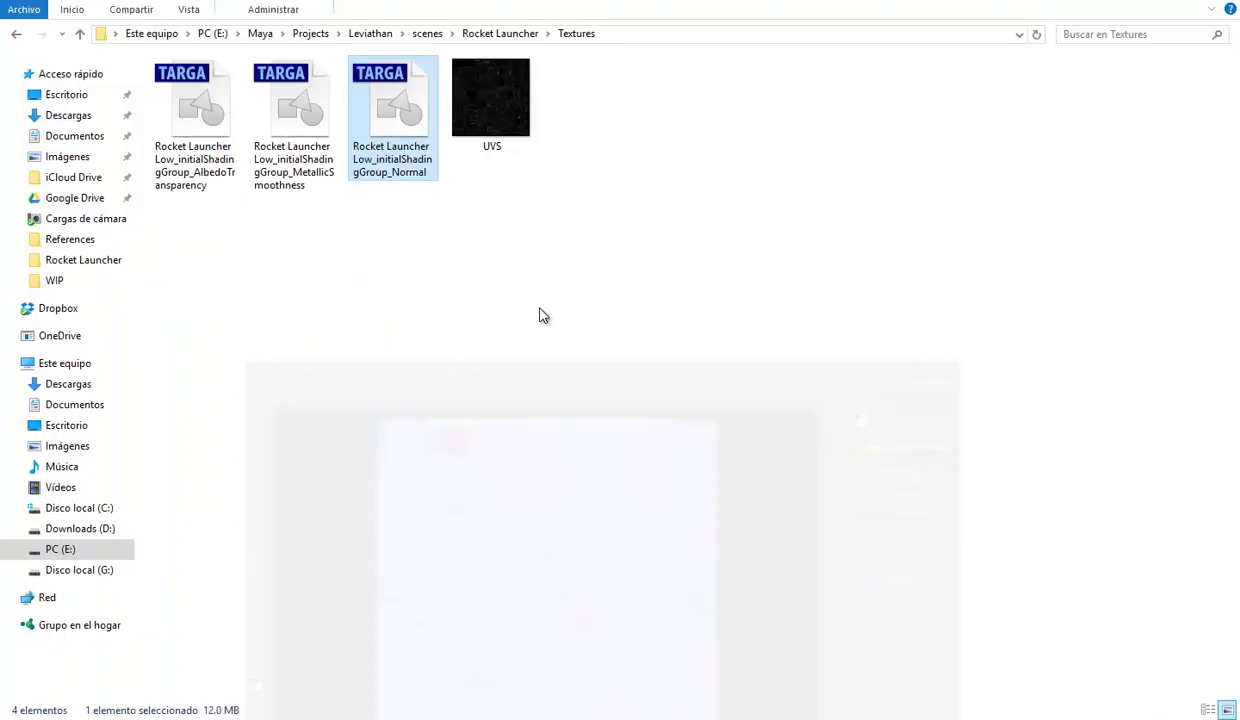
mouse_move(492, 100)
mouse_down()
mouse_move(480, 708)
mouse_move(590, 365)
mouse_up()
key(Return)
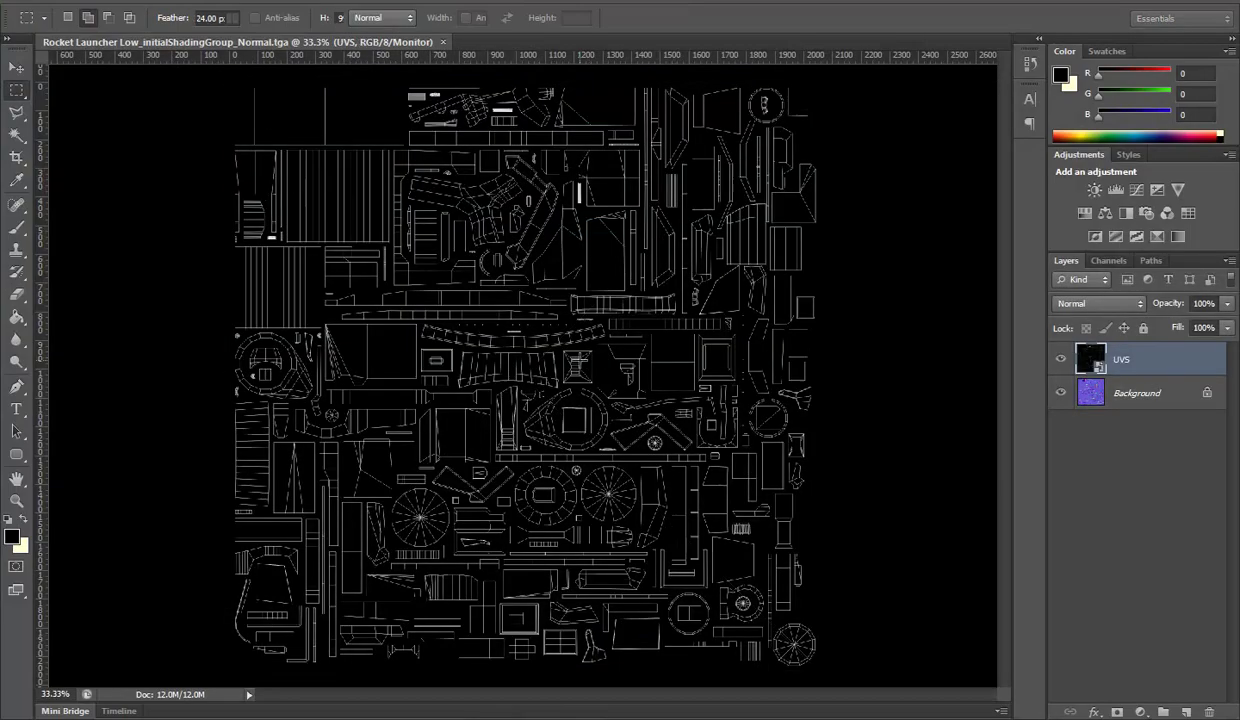
Convert the locked Background into an editable Layer 0
click(318, 2)
mouse_move(337, 11)
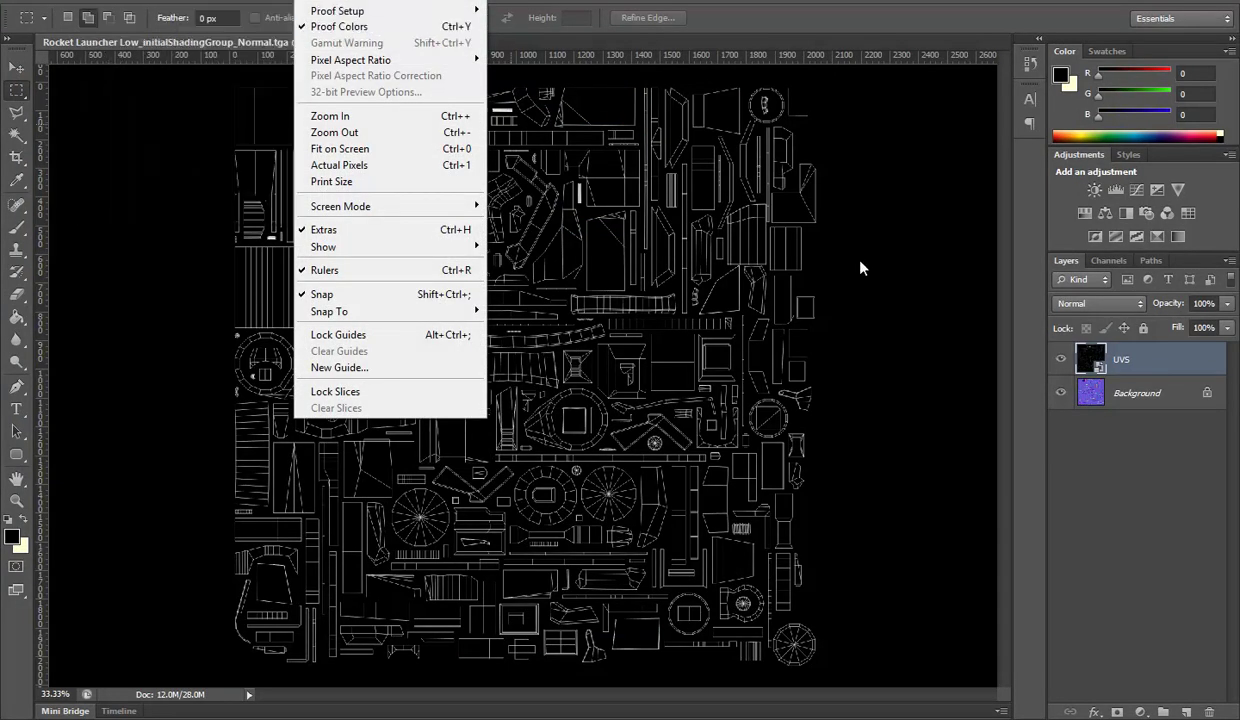
click(670, 33)
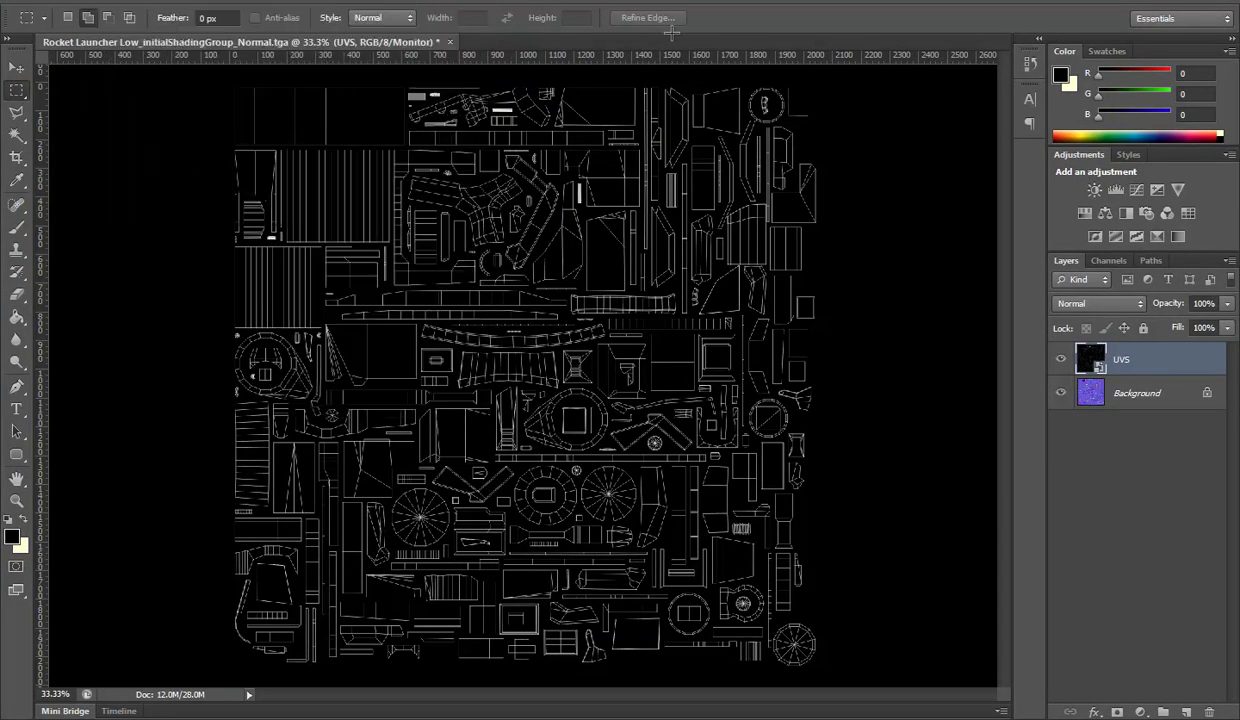
double_click(1150, 394)
click(747, 222)
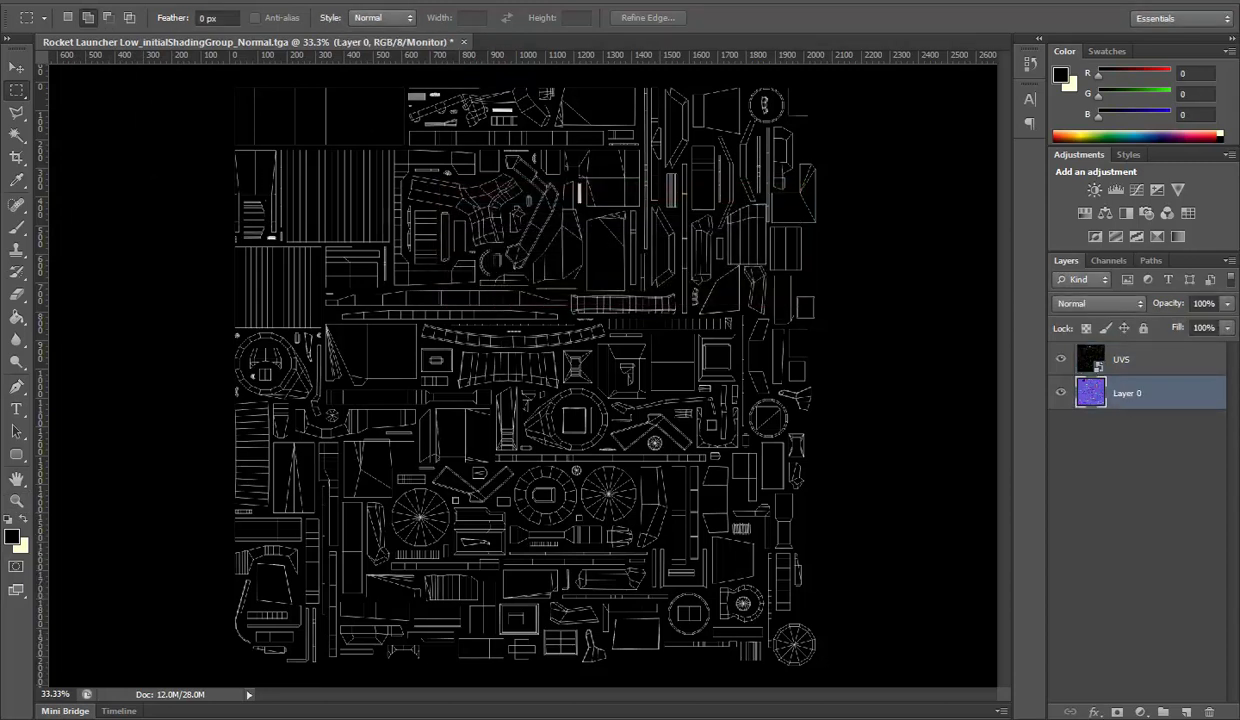
key(super)
Launch Quixel SUITE 2.0 and add a new Layer 1 above UVS
text(qui)
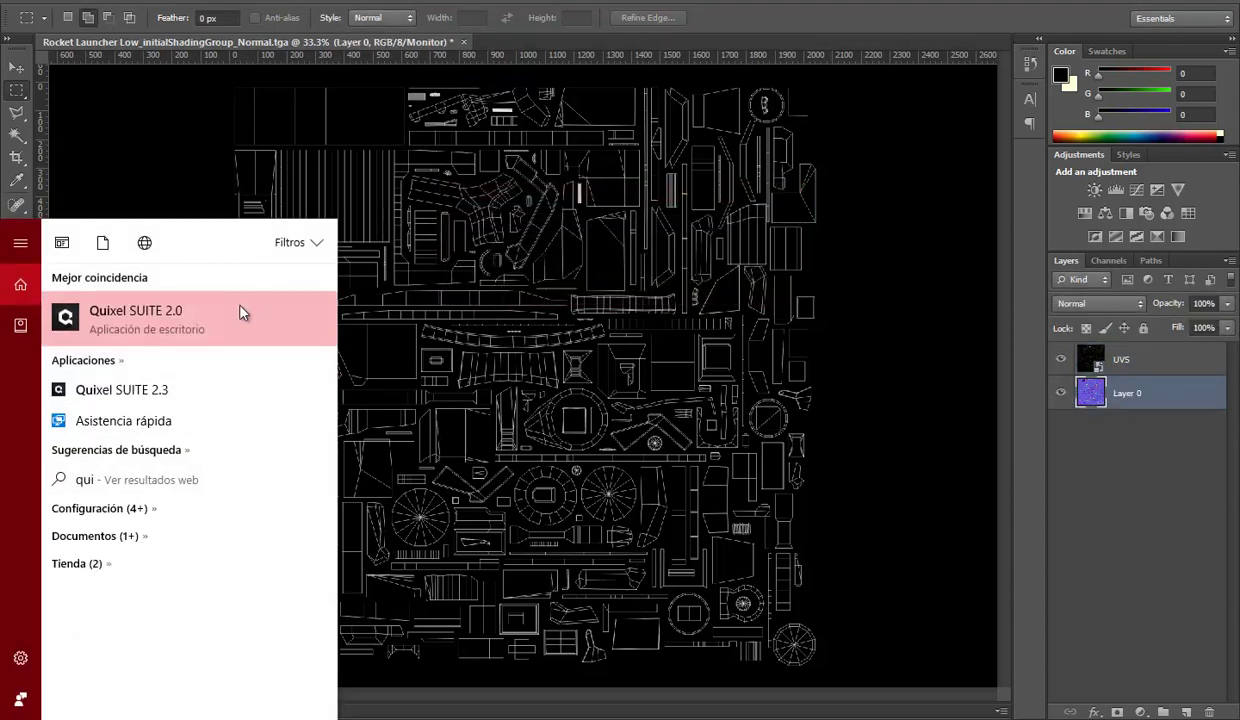
click(240, 310)
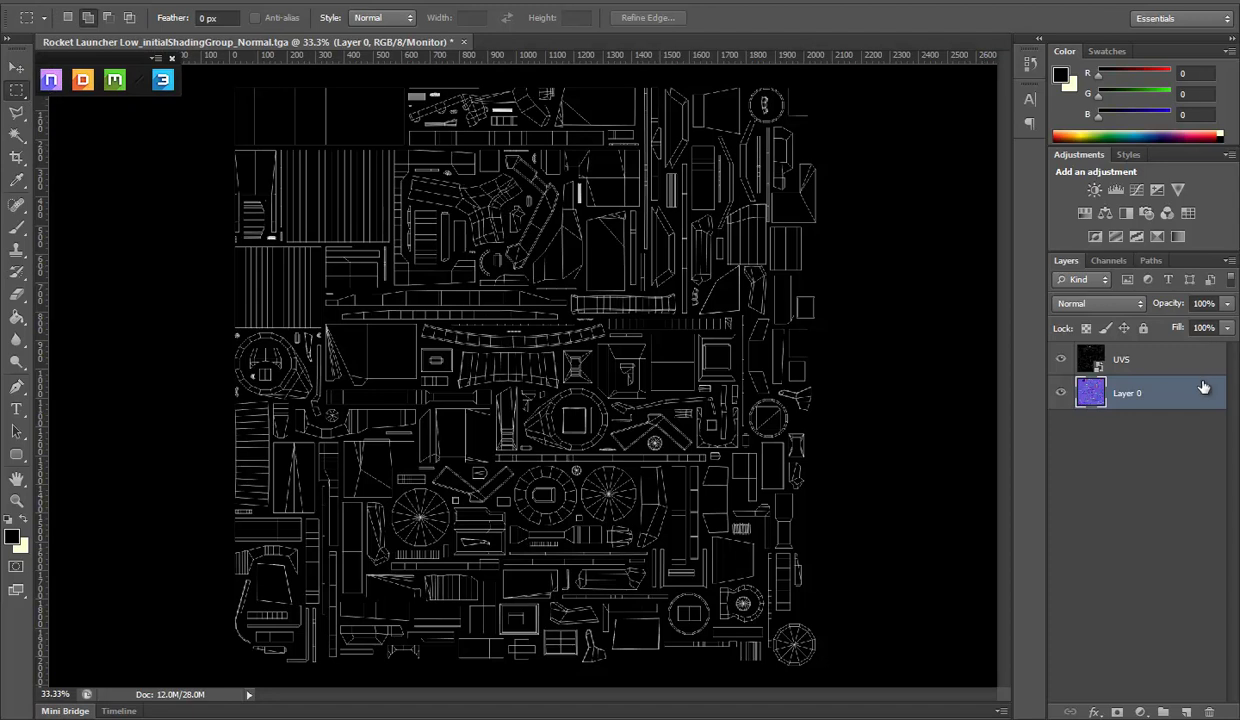
click(1115, 352)
click(1184, 712)
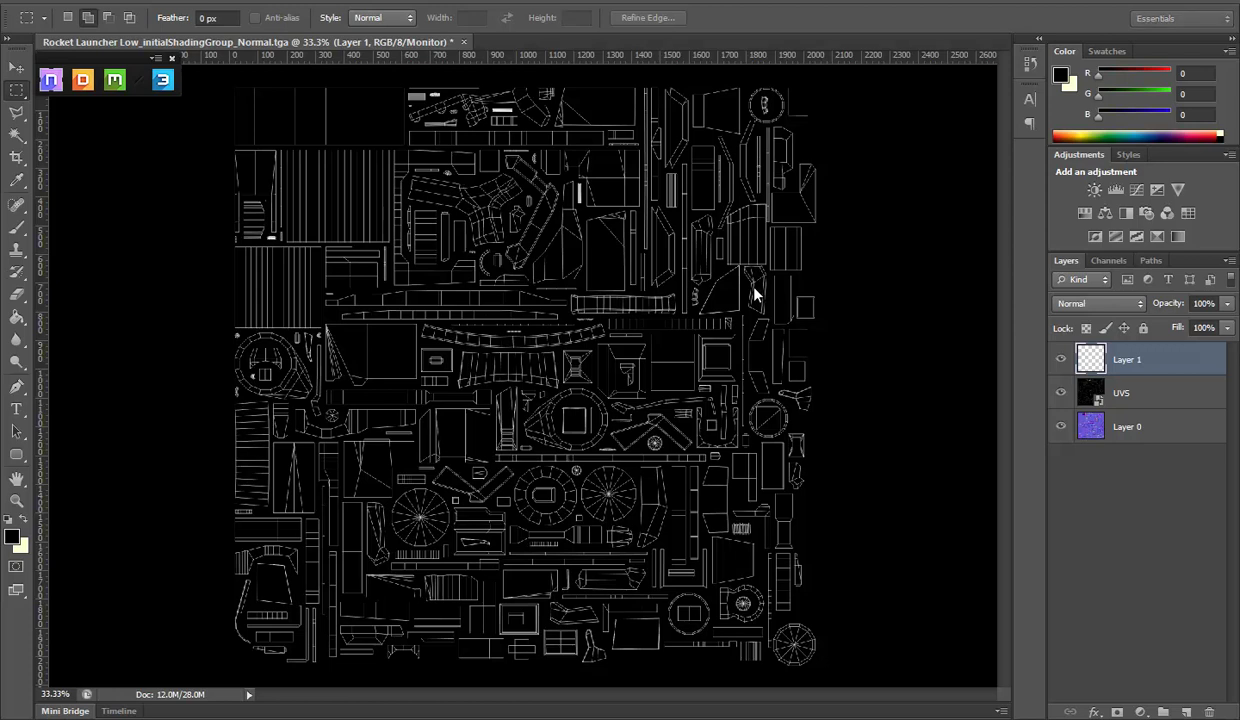
Start a new nDo project on Layer 1 and hide its NORMAL group layers
drag(509, 398, 131, 145)
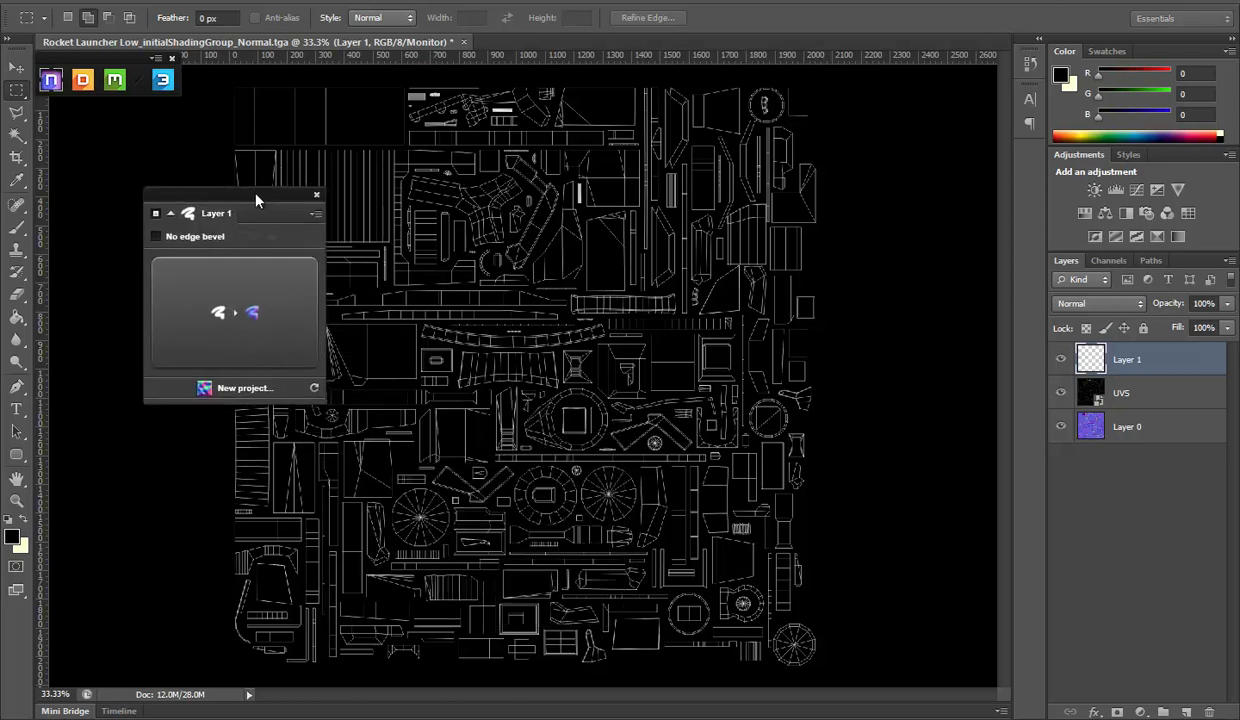
click(131, 281)
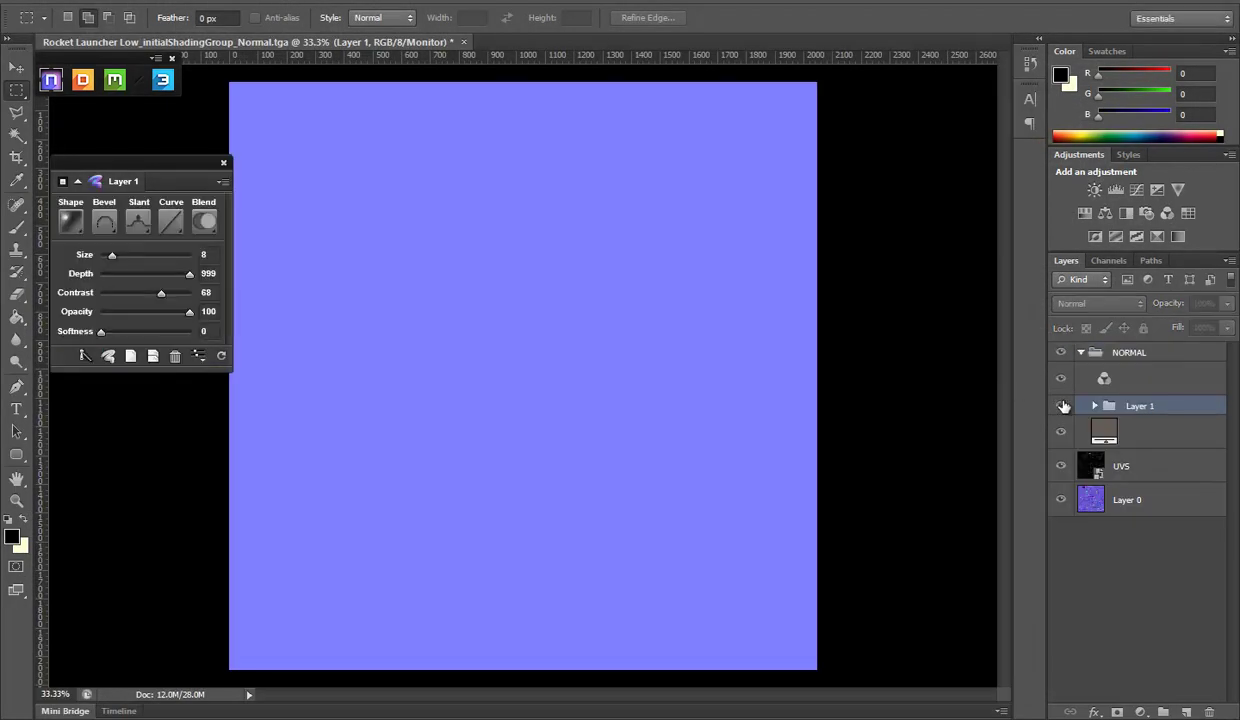
click(1061, 406)
drag(1061, 406, 1063, 437)
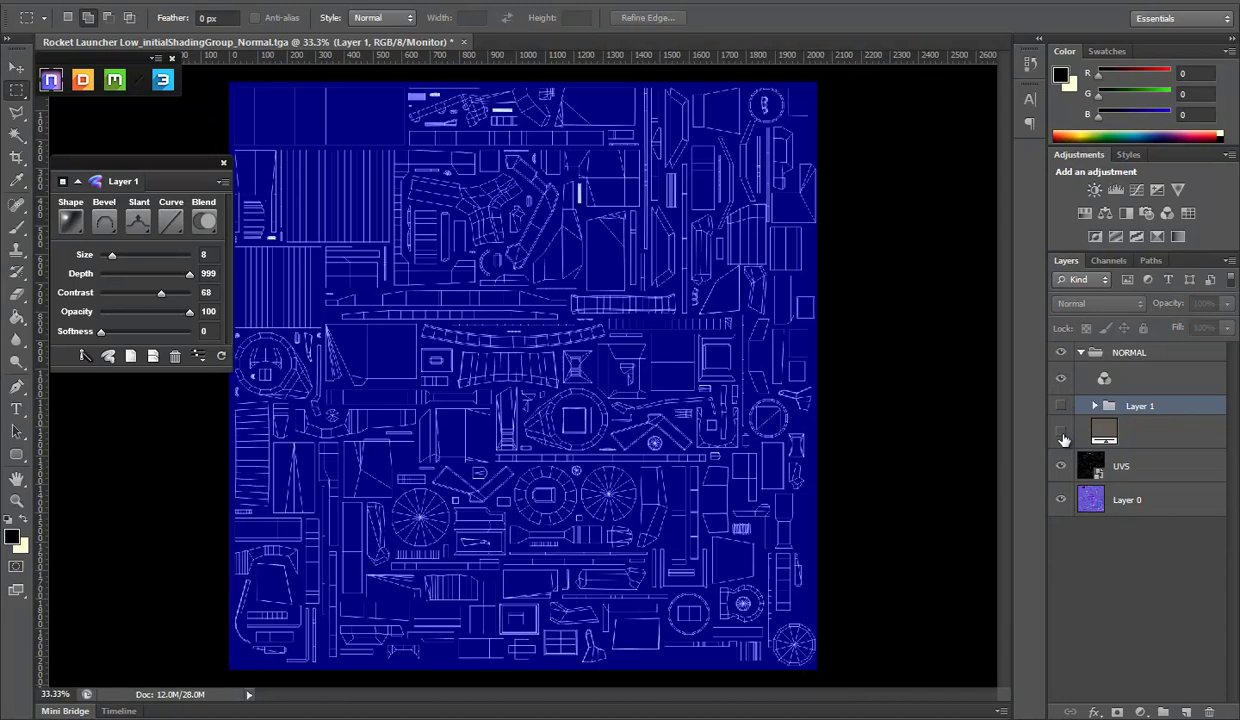
Add an empty Layer 2 above UVS and hide the UV layout
click(1125, 466)
click(1186, 712)
click(1060, 500)
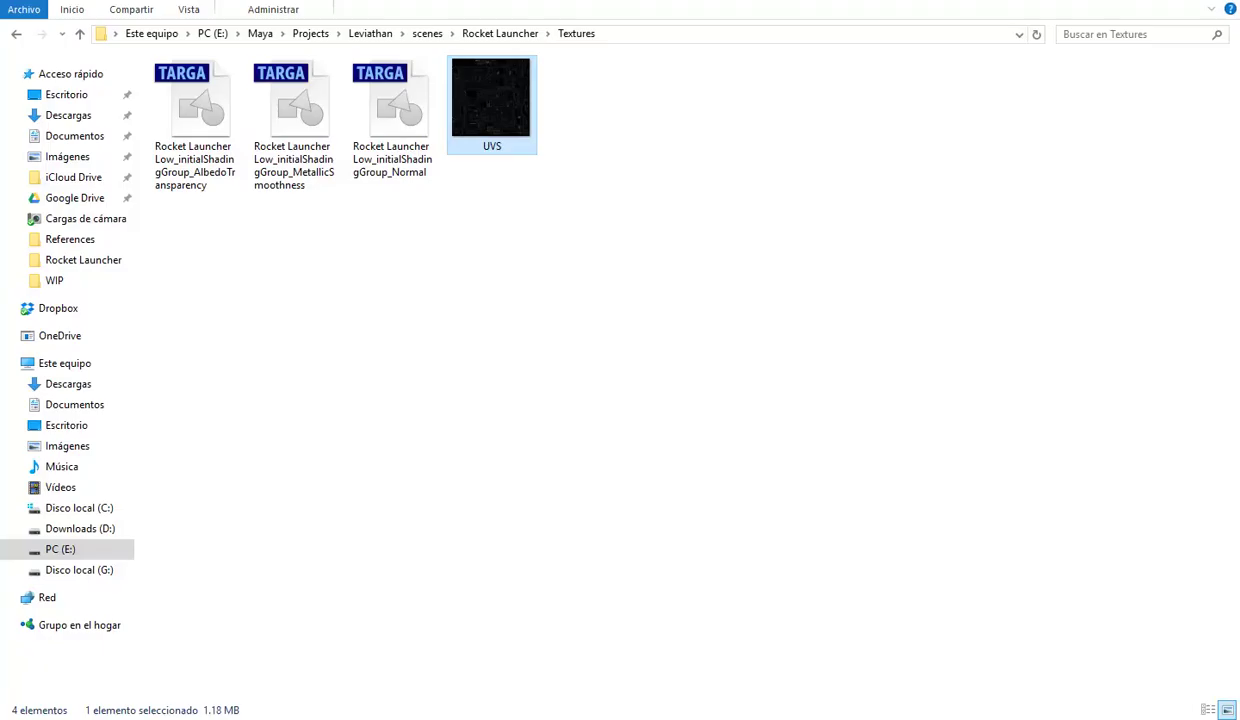
In Maya, select a central launcher body part and open the UV Editor
click(540, 650)
scroll(640, 370, up, 5)
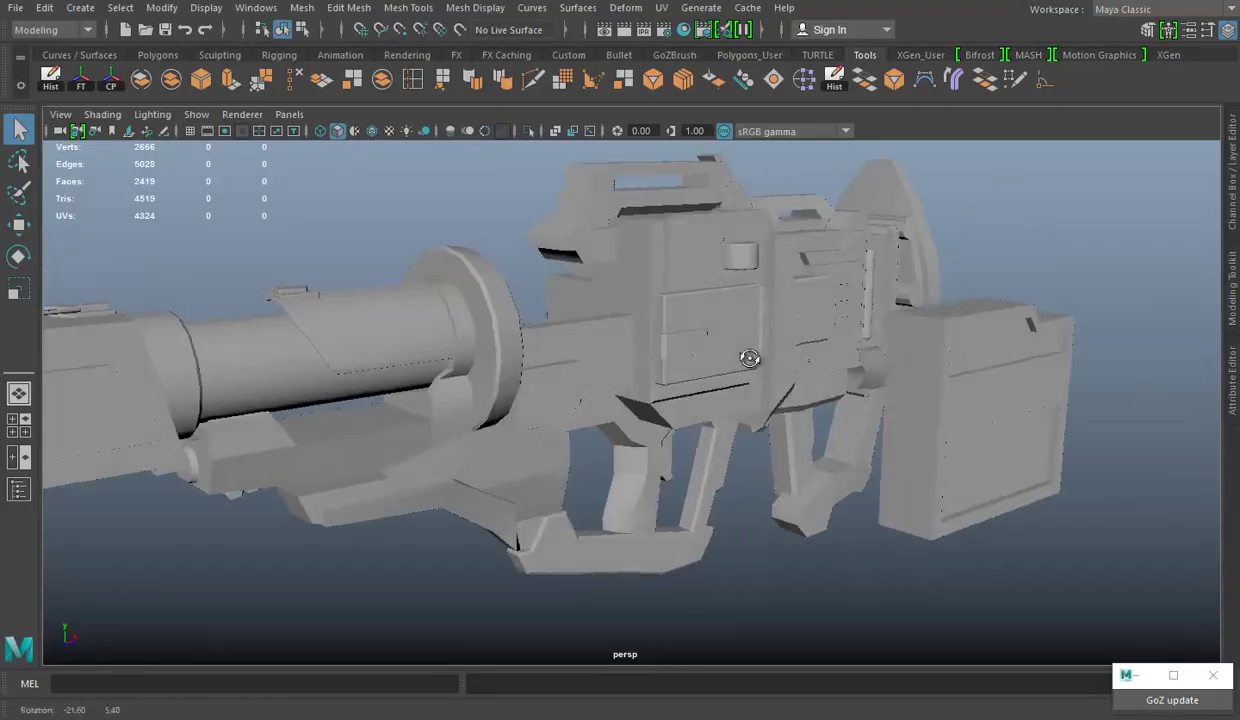
click(641, 279)
click(625, 7)
click(662, 8)
click(673, 14)
click(700, 47)
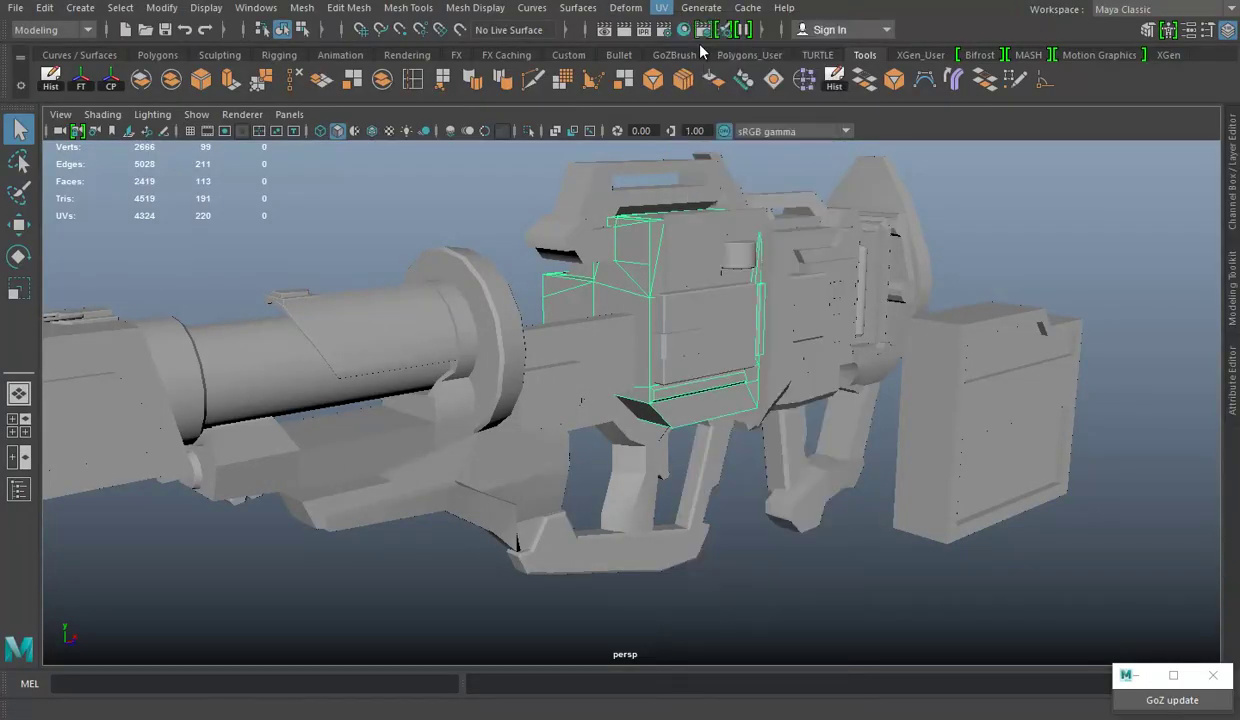
click(1097, 201)
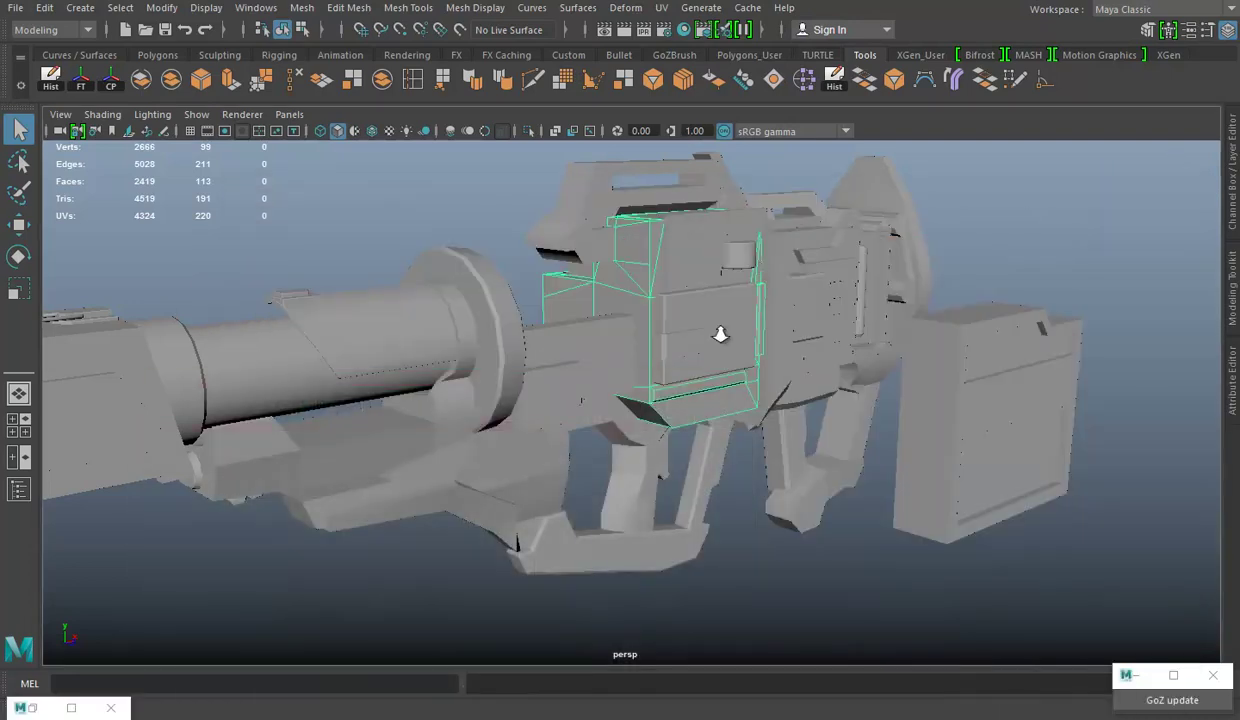
Switch the UV Editor to Face mode, select one face, then orbit the model
scroll(352, 281, down, 5)
scroll(412, 363, up, 3)
click(662, 7)
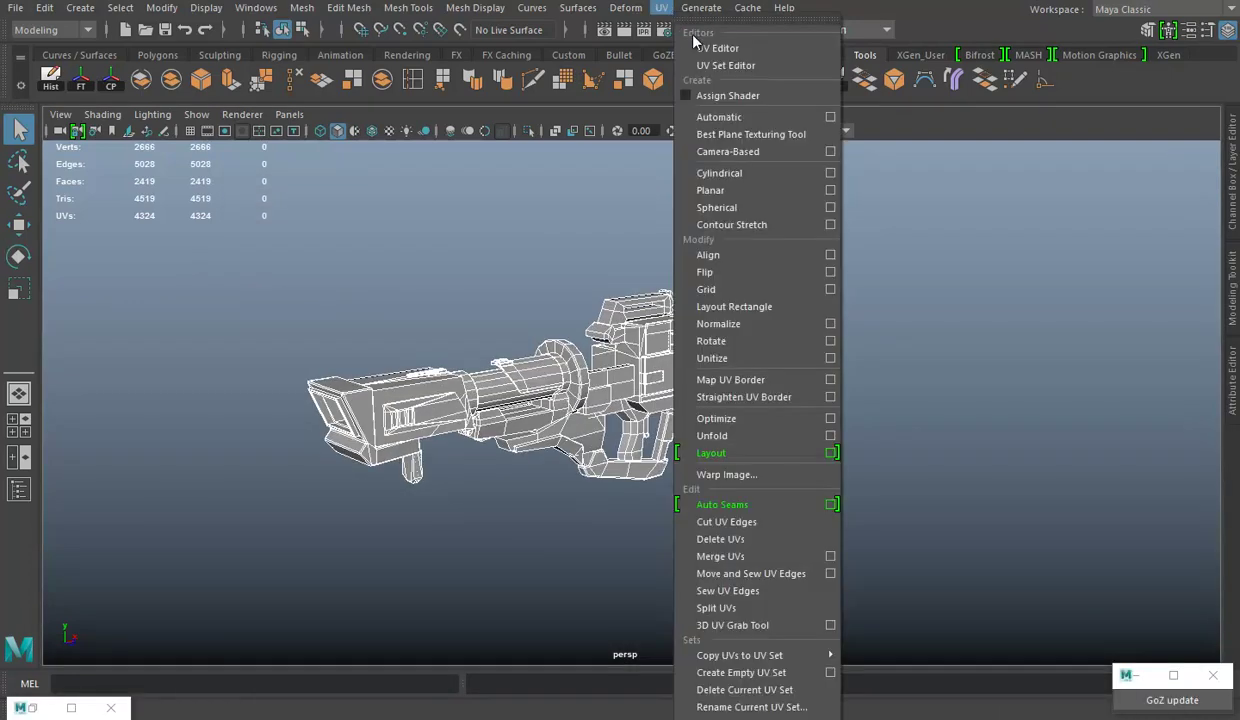
click(698, 46)
scroll(700, 375, up, 2)
right_click(664, 390)
click(634, 363)
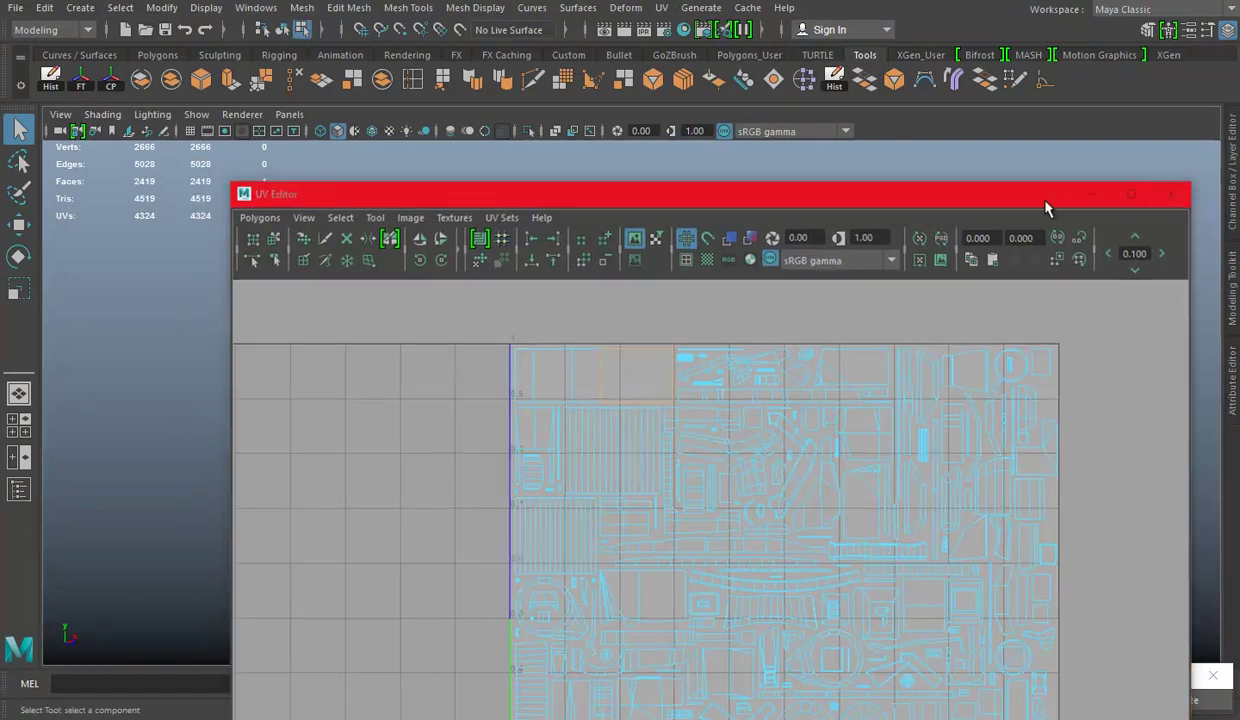
click(1093, 193)
scroll(822, 448, up, 5)
mouse_move(822, 448)
mouse_down()
mouse_move(640, 313)
mouse_move(684, 382)
mouse_move(700, 462)
mouse_up()
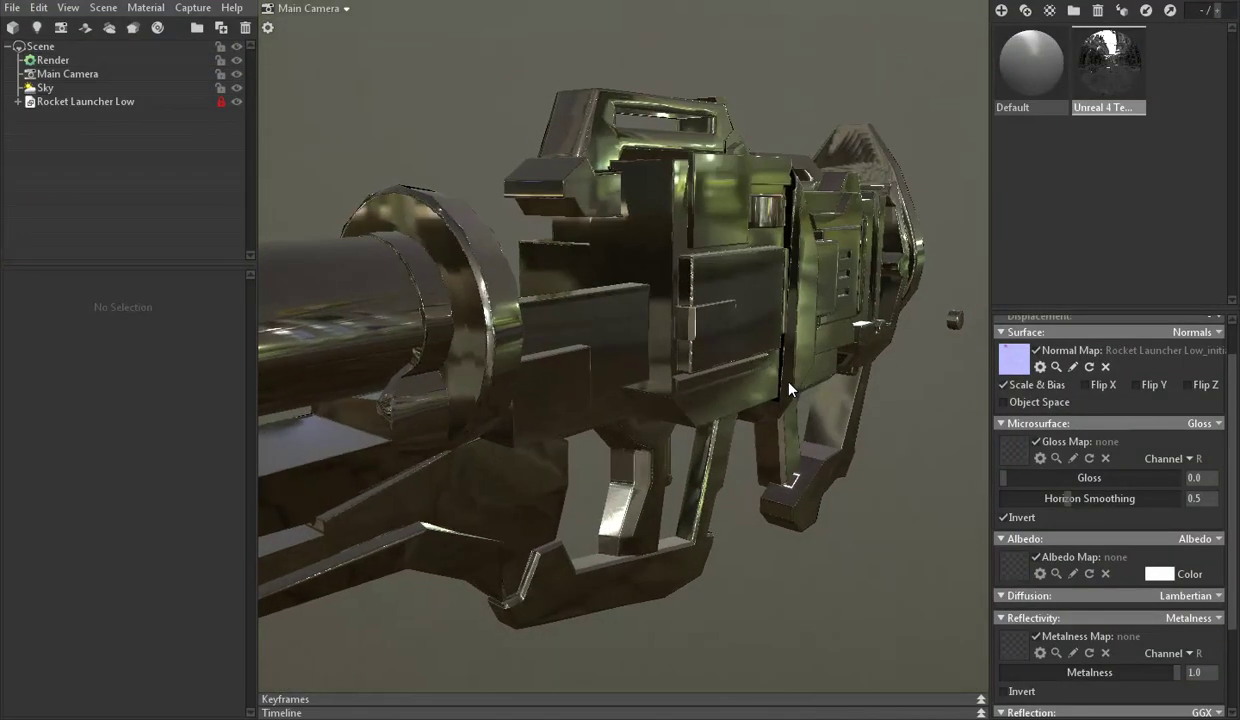
Set gloss to 0.0 and metalness to about 0.41, checking the gun top up close
drag(1043, 485, 1003, 480)
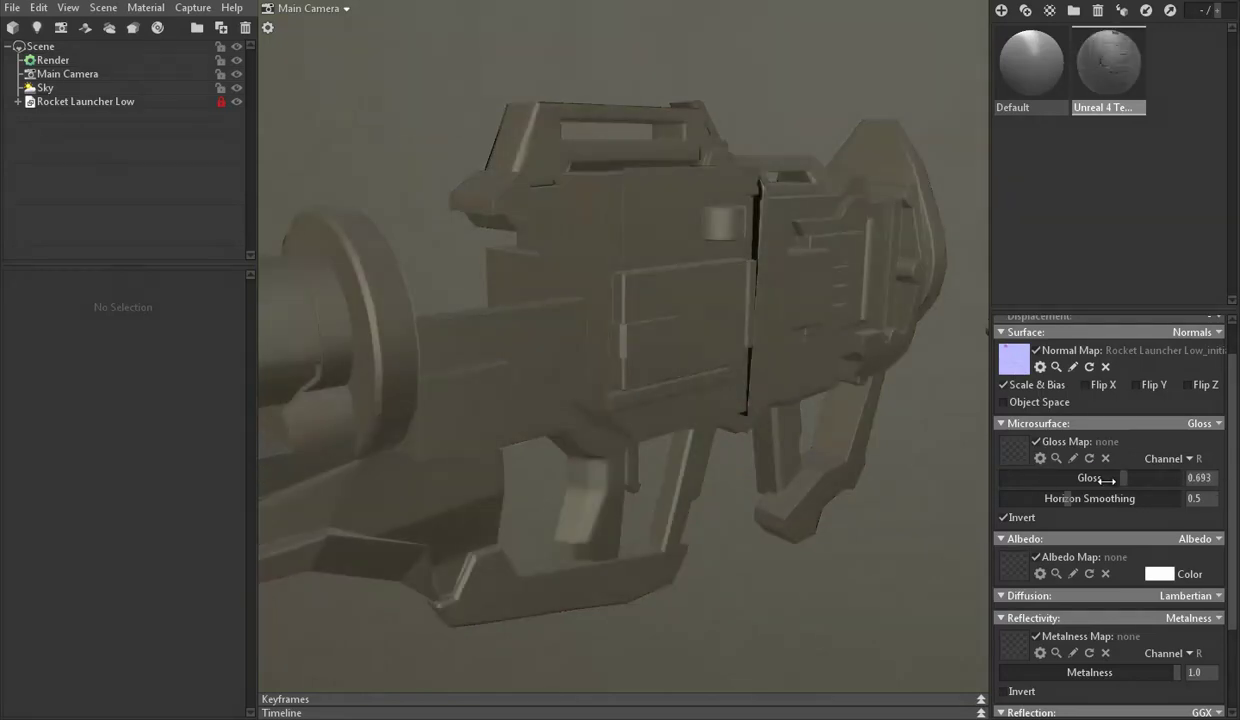
mouse_move(1055, 673)
mouse_down()
mouse_move(980, 673)
mouse_move(1074, 676)
mouse_up()
mouse_move(812, 358)
mouse_down()
mouse_move(675, 299)
mouse_move(733, 390)
mouse_move(706, 437)
mouse_move(618, 410)
mouse_move(631, 360)
mouse_move(811, 349)
mouse_move(839, 335)
mouse_move(671, 325)
mouse_move(620, 346)
mouse_move(603, 313)
mouse_move(645, 299)
mouse_move(613, 297)
mouse_up()
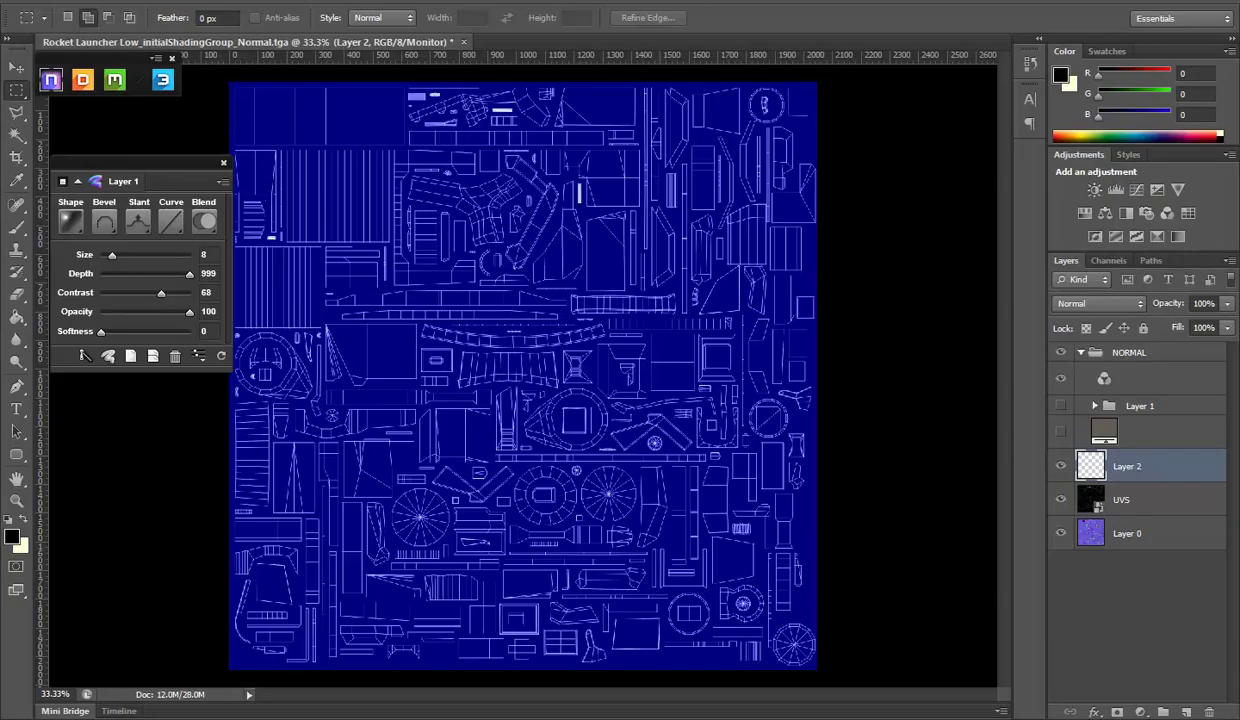
Orbit below the launcher, add an underside face, and locate its shell in the UV Editor
mouse_move(20, 708)
click(558, 636)
mouse_move(838, 340)
mouse_down()
mouse_move(761, 340)
mouse_move(836, 269)
mouse_move(924, 258)
mouse_move(530, 350)
mouse_move(803, 402)
mouse_up()
shift+click(536, 330)
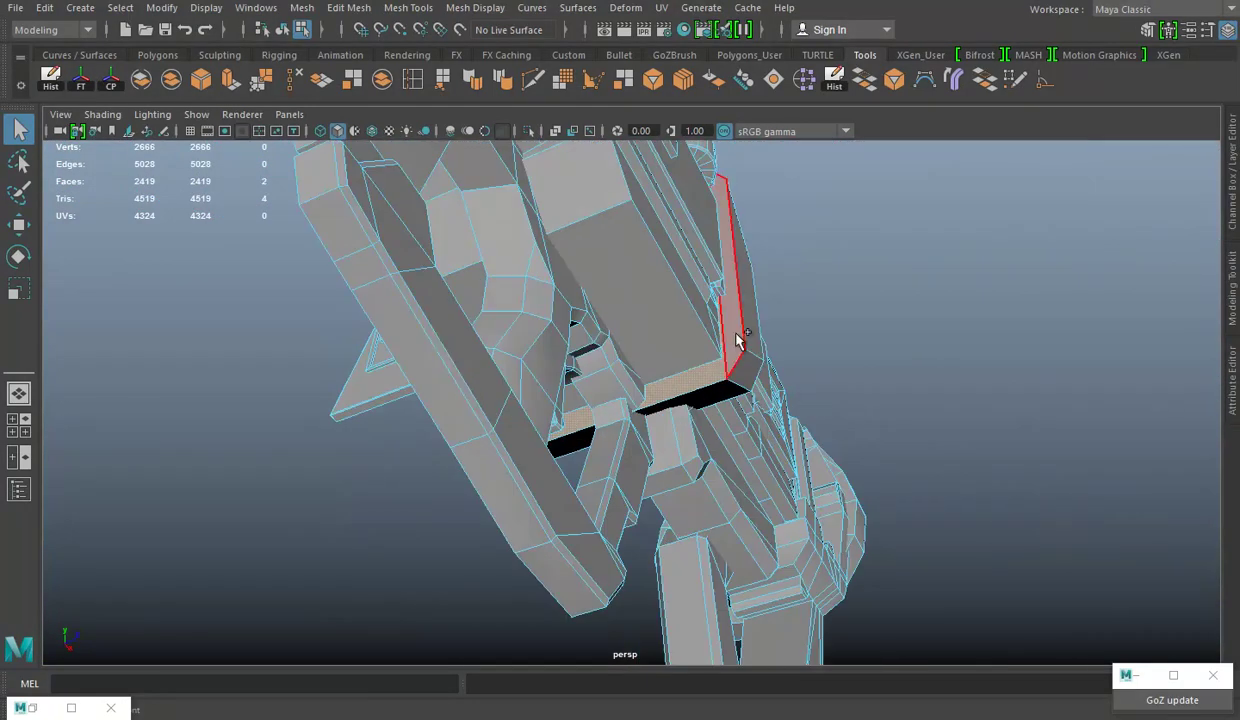
click(22, 707)
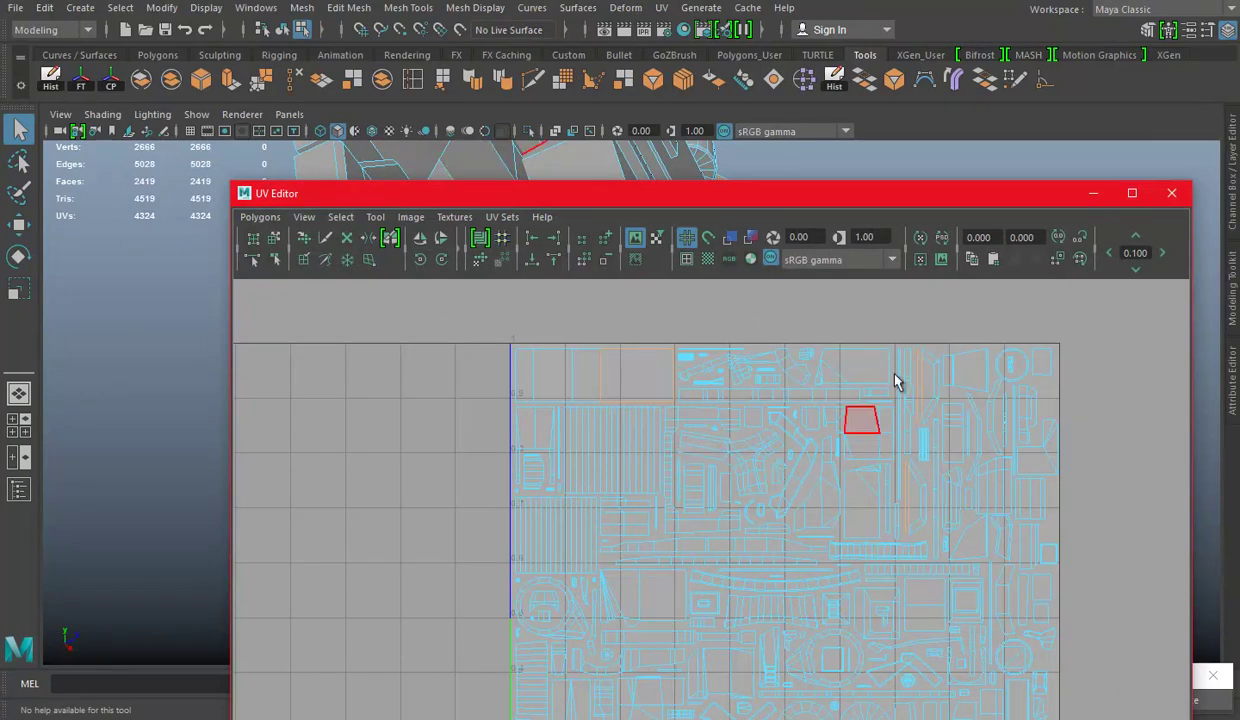
click(1093, 193)
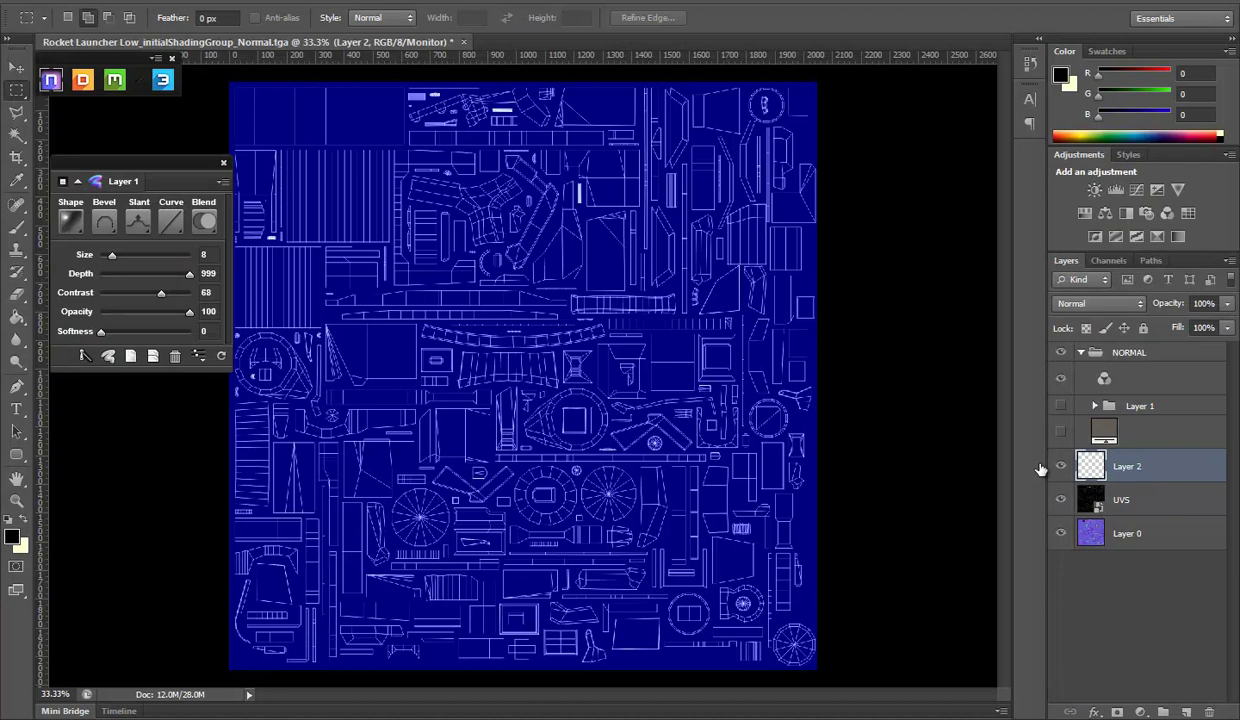
Toggle Layer 2's visibility and hide the UVS layer to view the normal map
click(1061, 467)
click(1061, 467)
click(1061, 500)
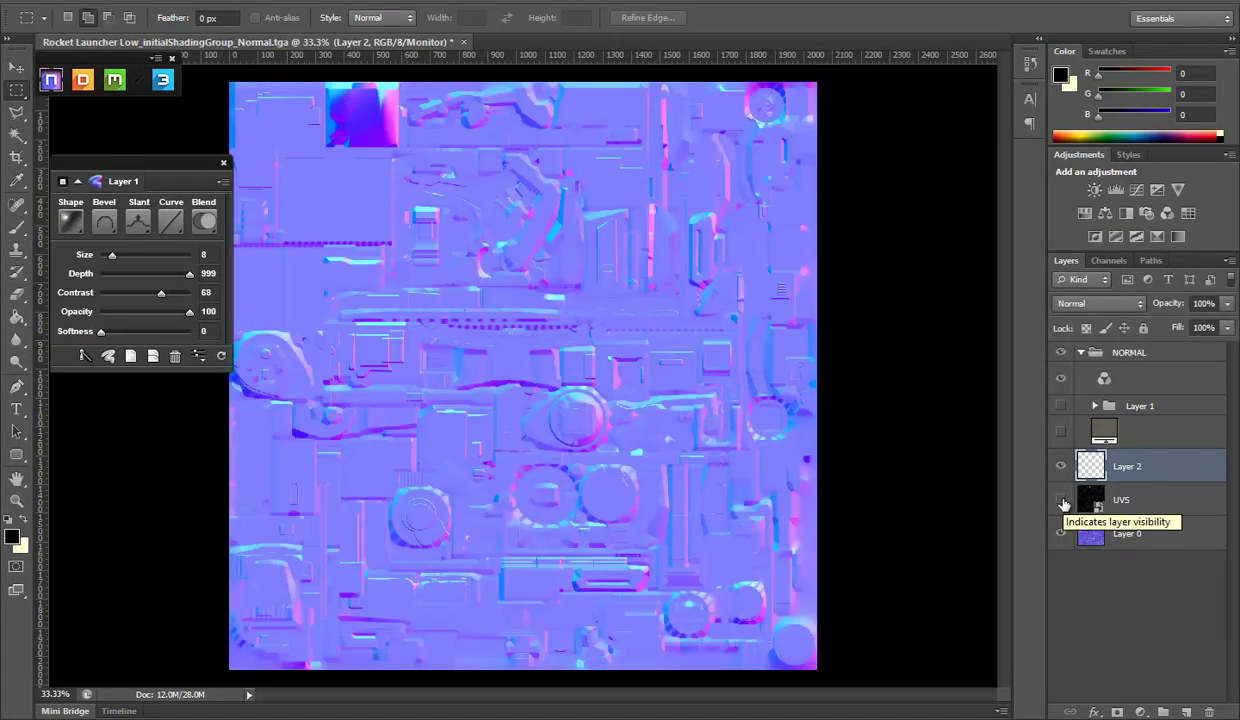
Show the UVS layer again and save the document as Normal.psd in Textures
click(1061, 500)
click(40, 5)
click(85, 194)
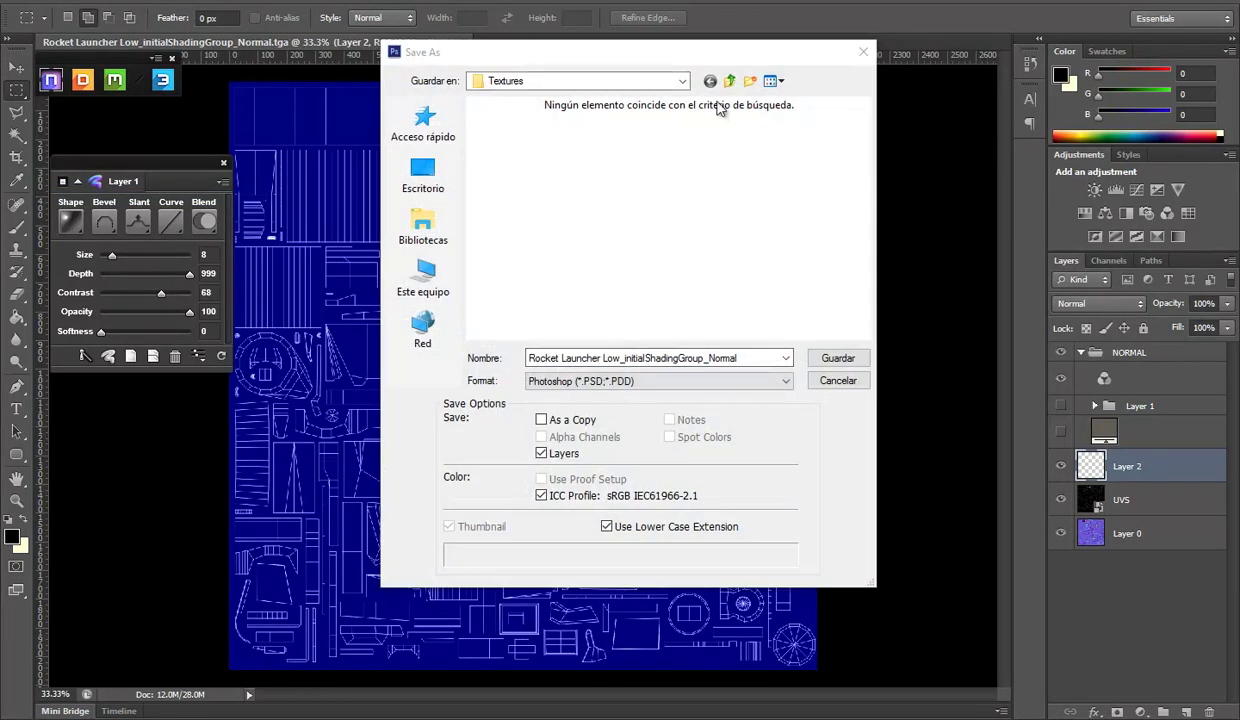
click(710, 81)
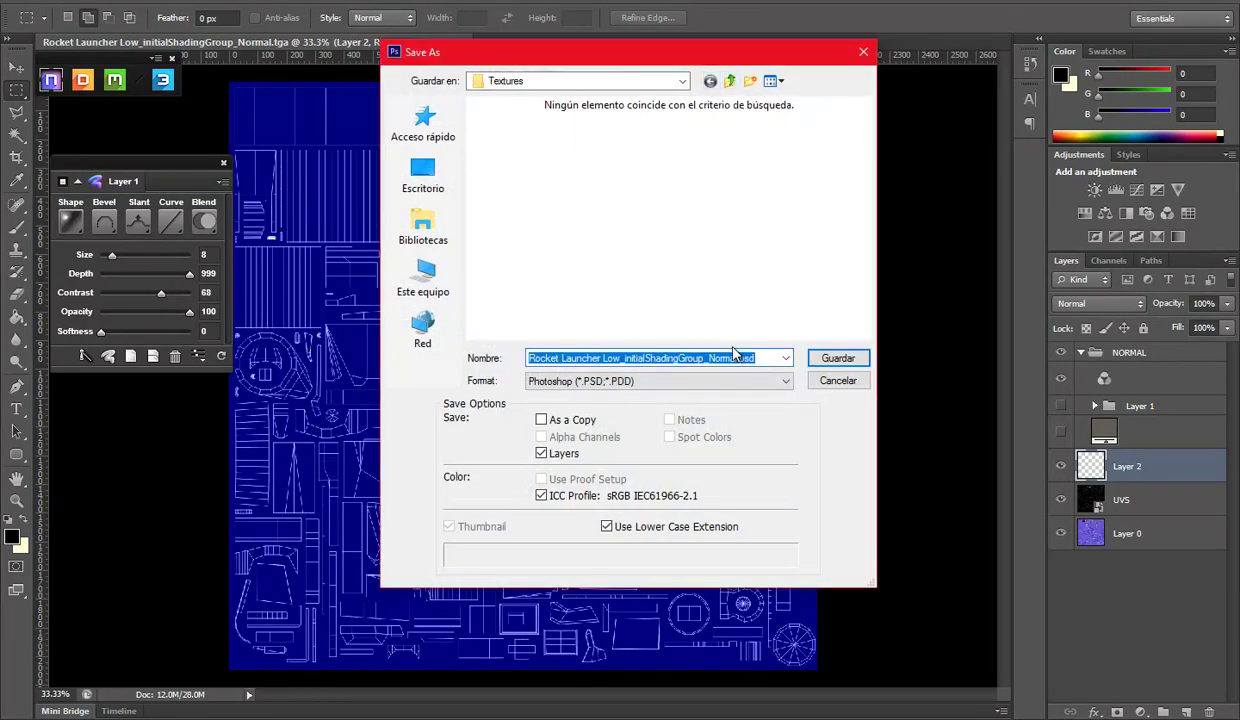
text(Normal)
key(Return)
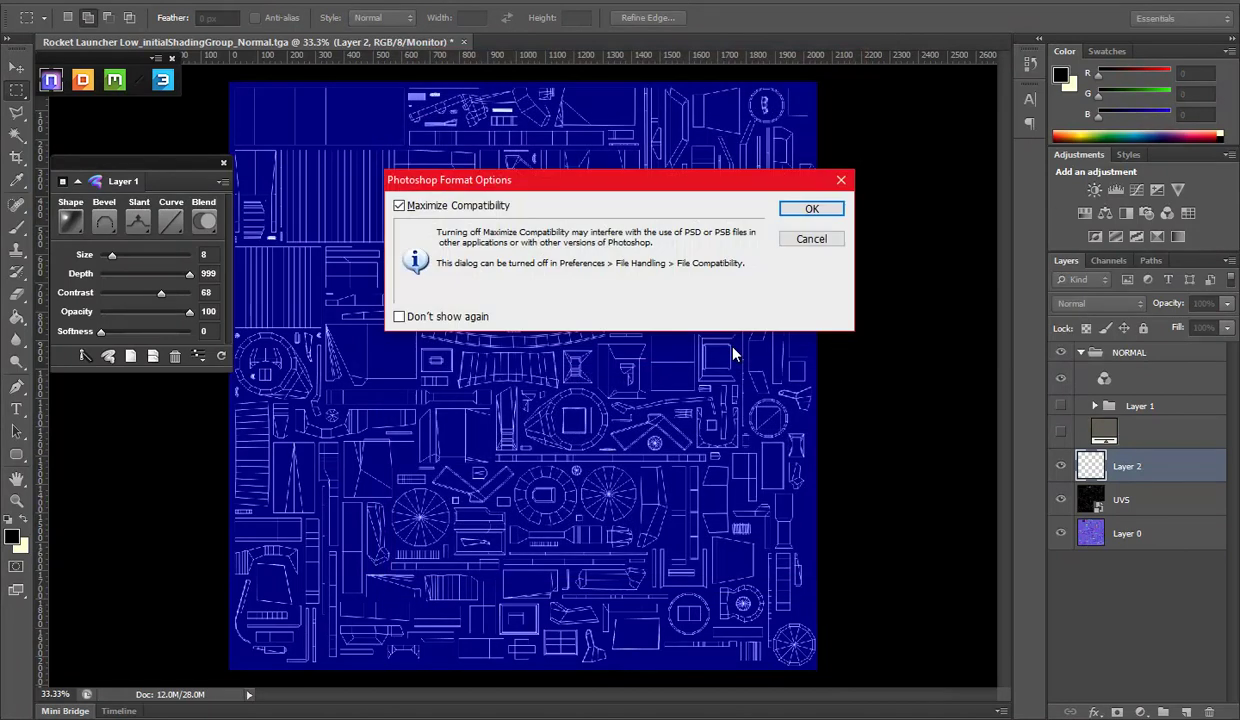
key(Return)
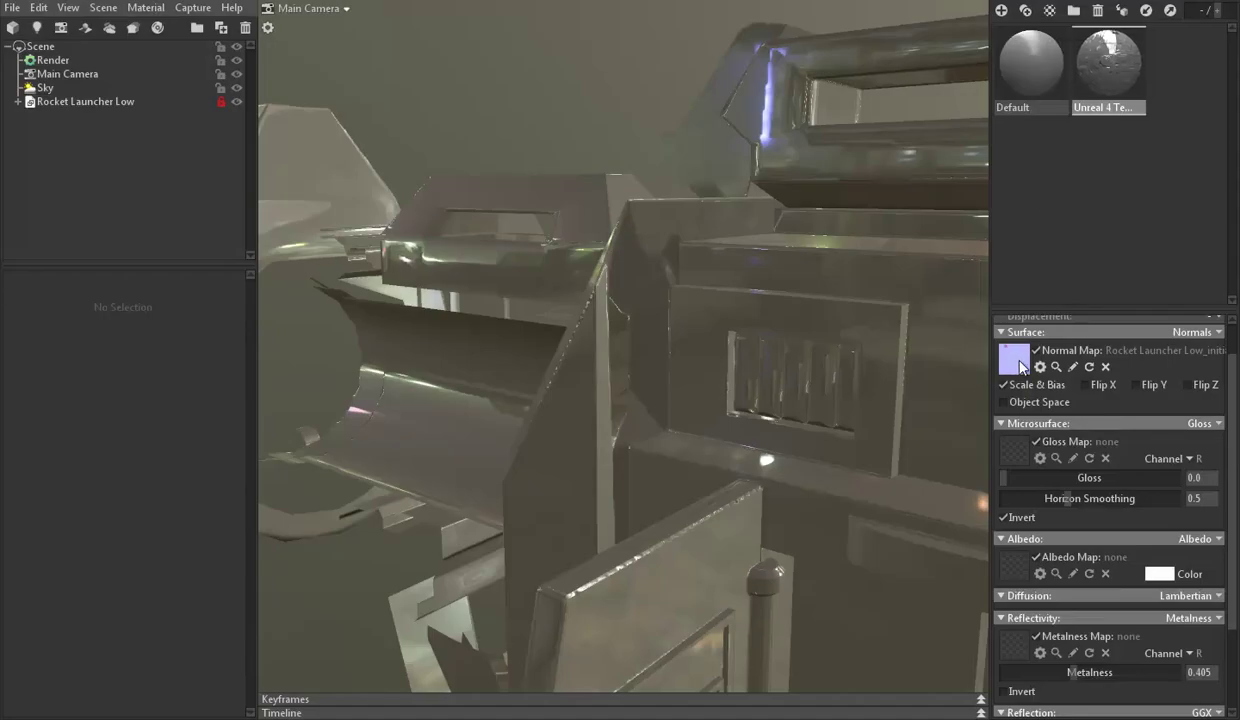
Load Normal.psd as the material's normal map and orbit out to view the launcher
click(1018, 362)
double_click(201, 111)
mouse_move(703, 362)
mouse_down()
mouse_move(615, 313)
mouse_move(773, 241)
mouse_move(553, 297)
mouse_up()
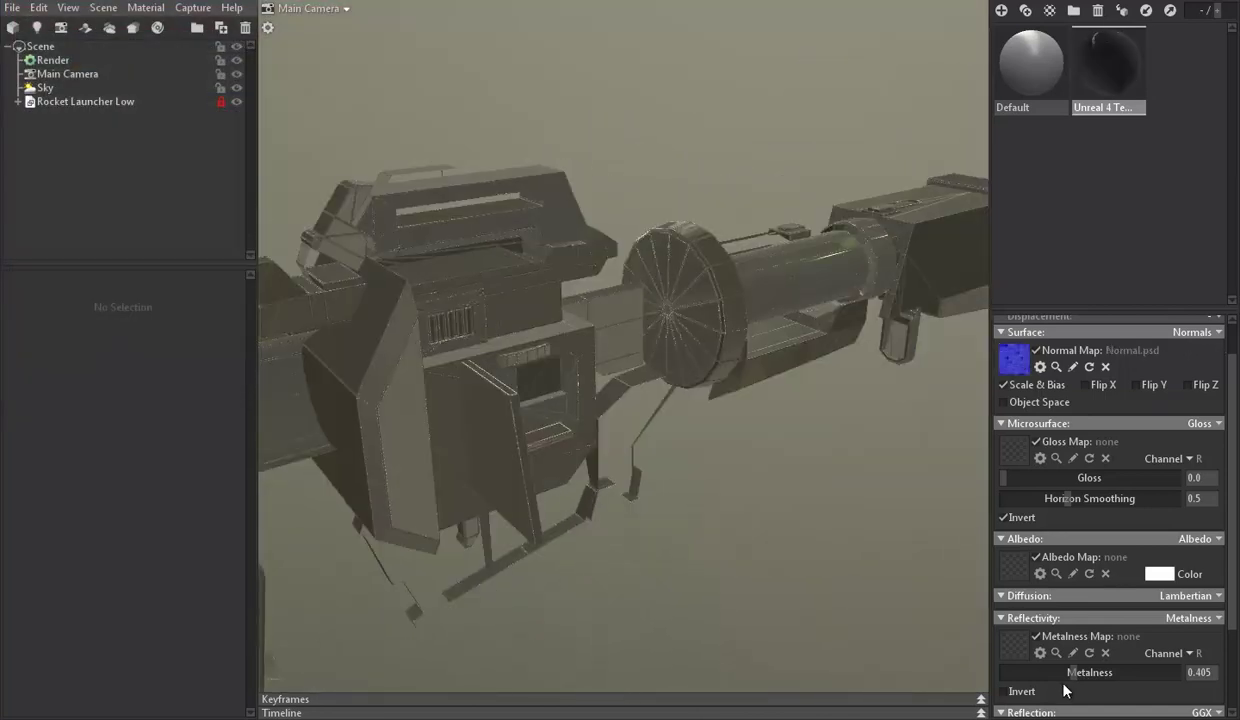
Raise metalness to 1.0 and gloss to about 0.574, inspecting the launcher from new angles
drag(1066, 672, 1237, 663)
mouse_move(545, 316)
mouse_down()
mouse_move(557, 233)
mouse_move(772, 304)
mouse_move(703, 360)
mouse_up()
drag(1065, 482, 1103, 477)
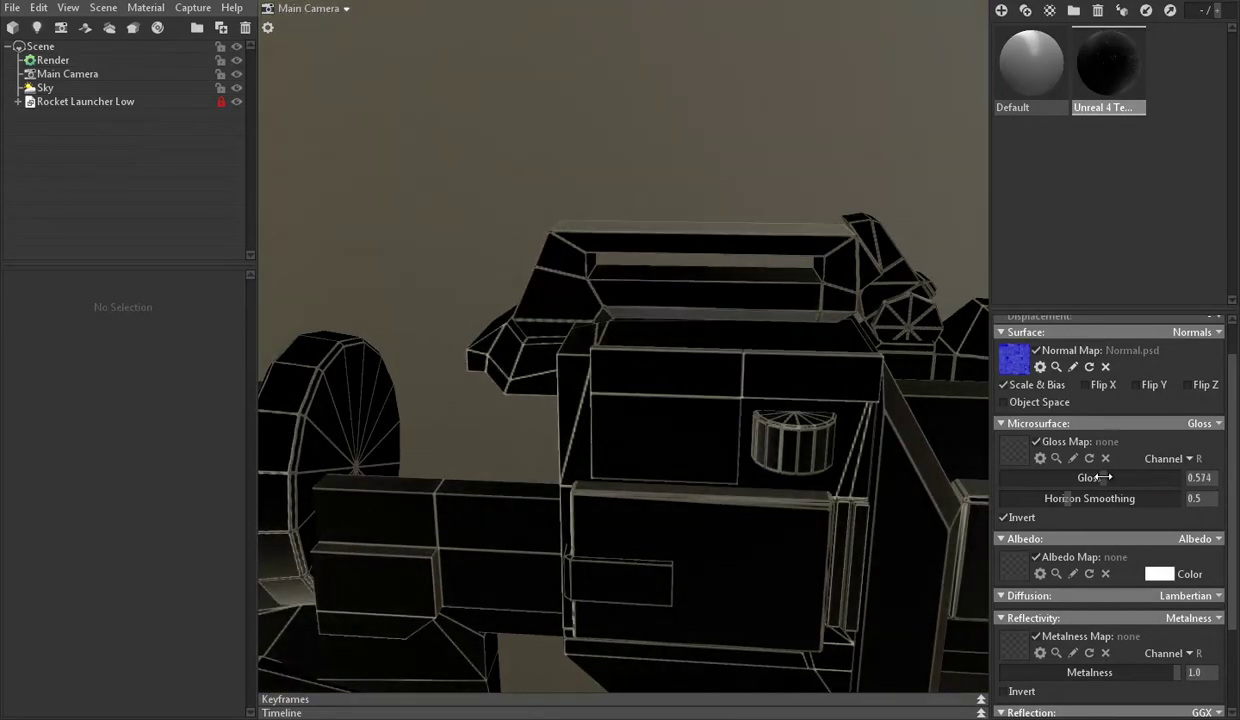
mouse_move(441, 397)
mouse_down()
mouse_move(578, 345)
mouse_move(446, 374)
mouse_move(327, 338)
mouse_move(573, 340)
mouse_move(560, 358)
mouse_move(642, 415)
mouse_move(567, 656)
mouse_up()
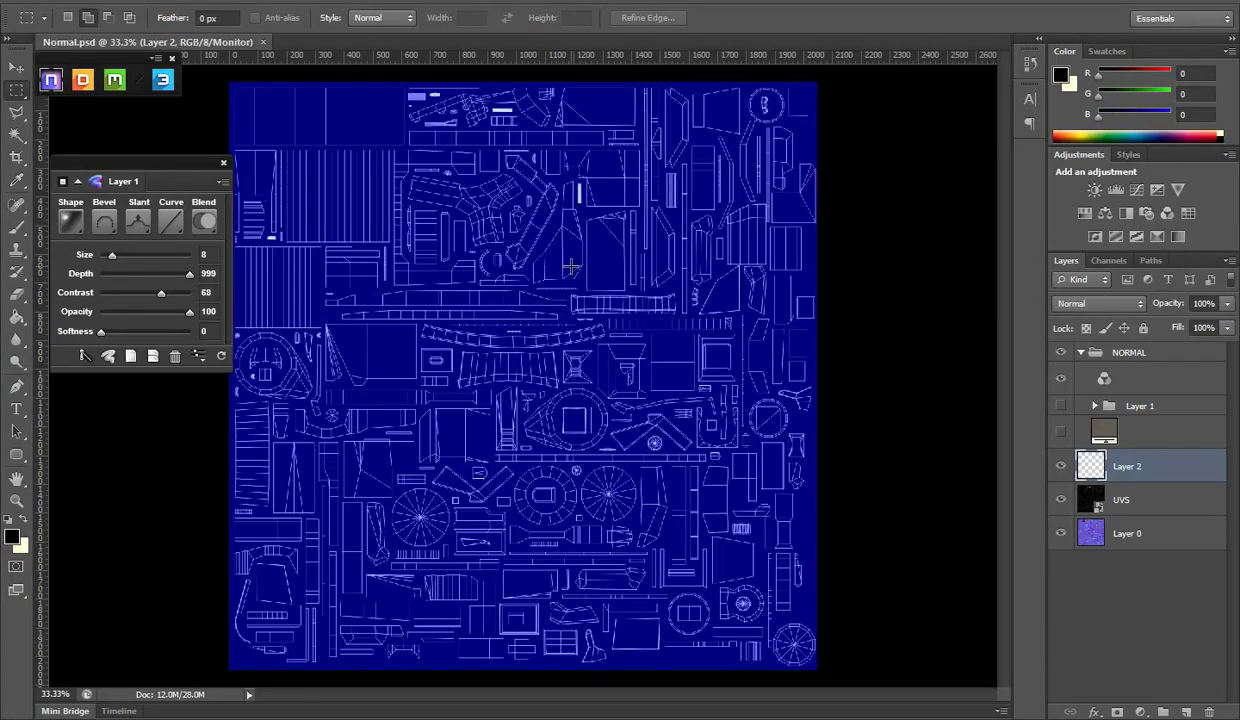
Zoom the canvas to 200% on the large rectangular UV panel
click(16, 501)
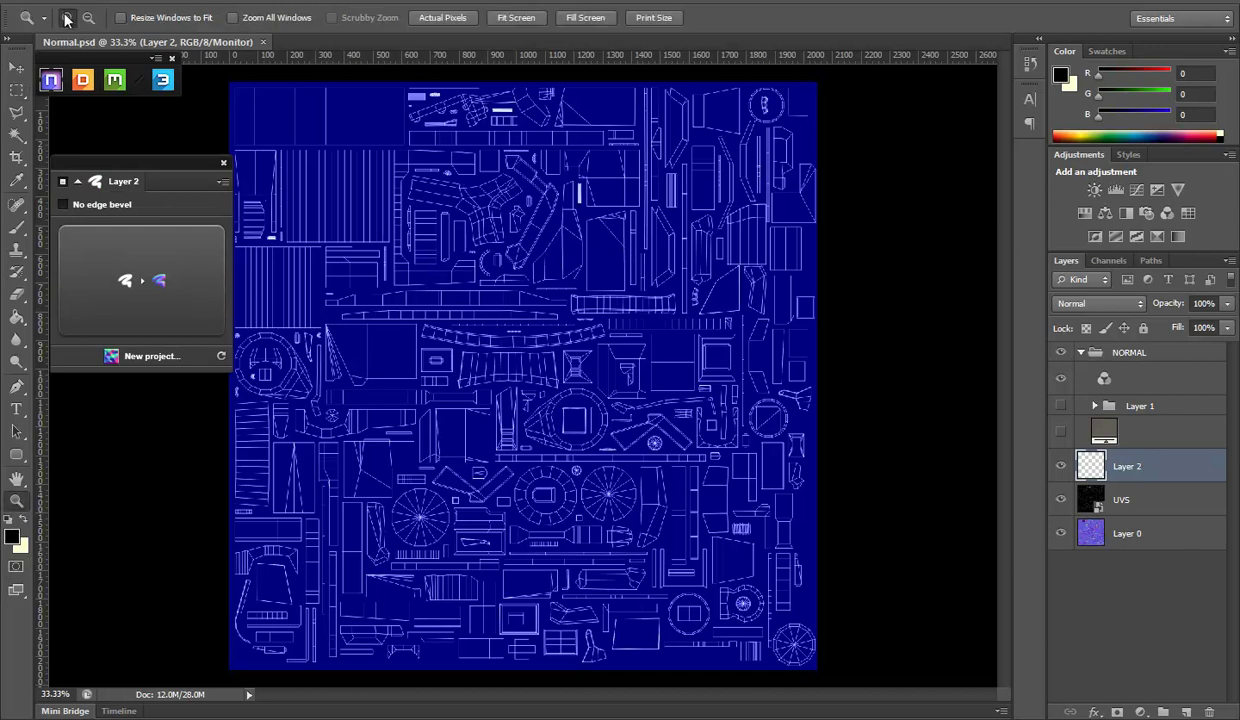
click(395, 200)
click(520, 308)
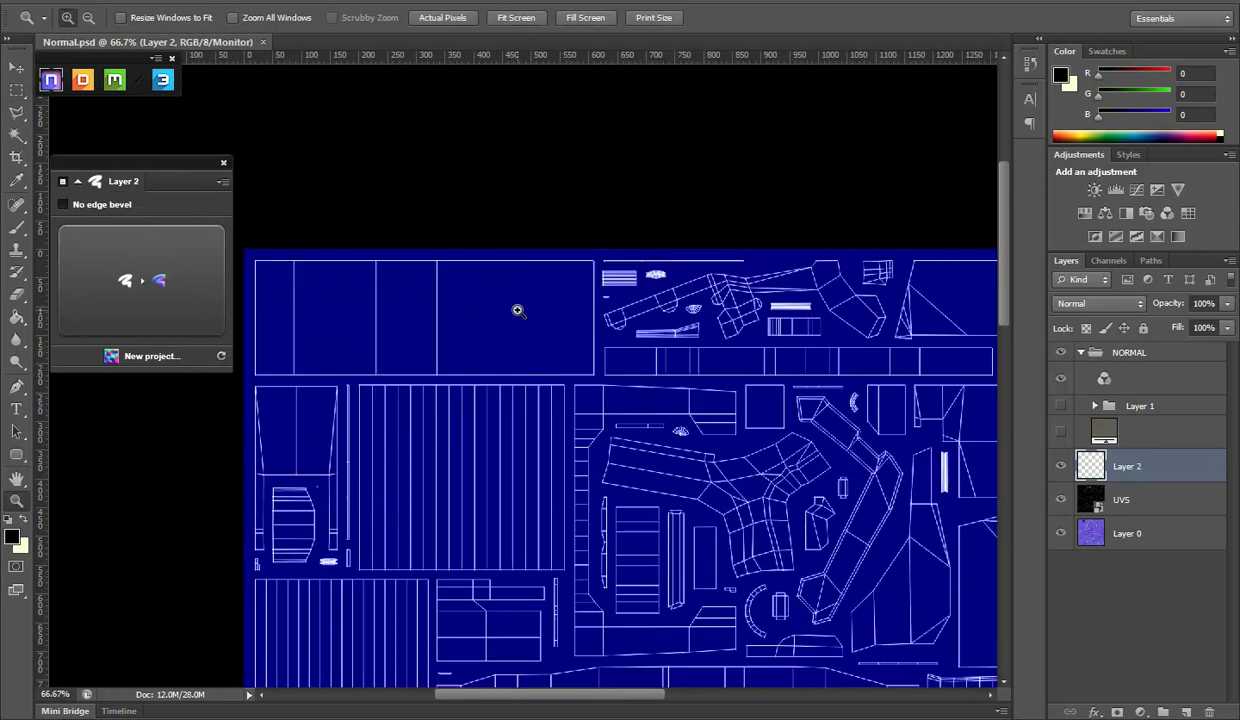
click(531, 313)
click(1063, 501)
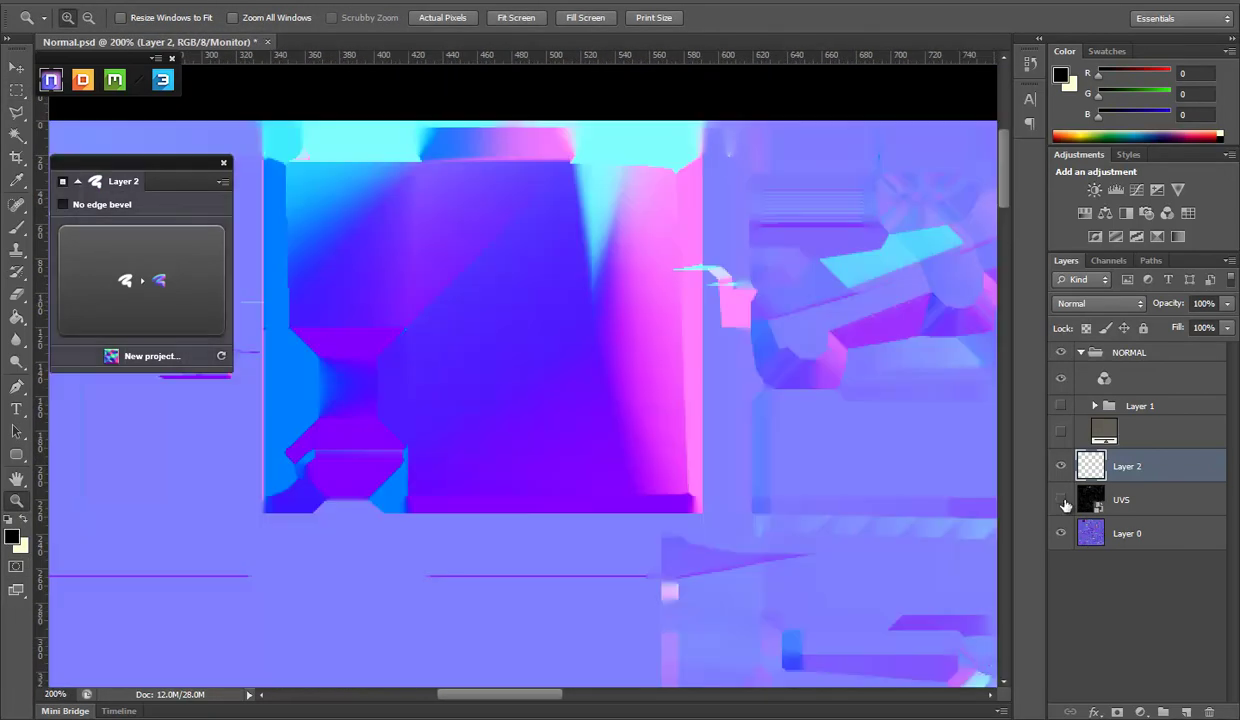
click(1062, 501)
Marquee the panel, convert it to an nDo bevel shape at size 2, and preview in Marmoset
click(16, 92)
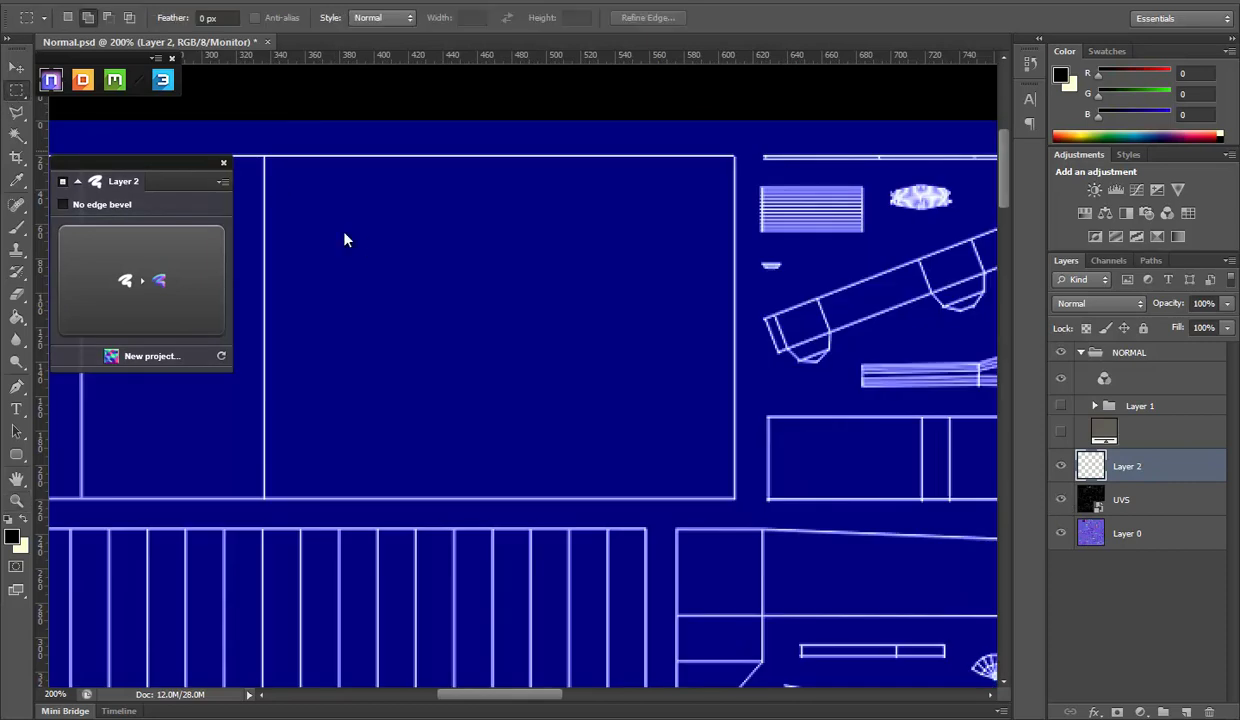
mouse_move(340, 254)
mouse_down()
mouse_move(306, 199)
mouse_move(736, 511)
mouse_up()
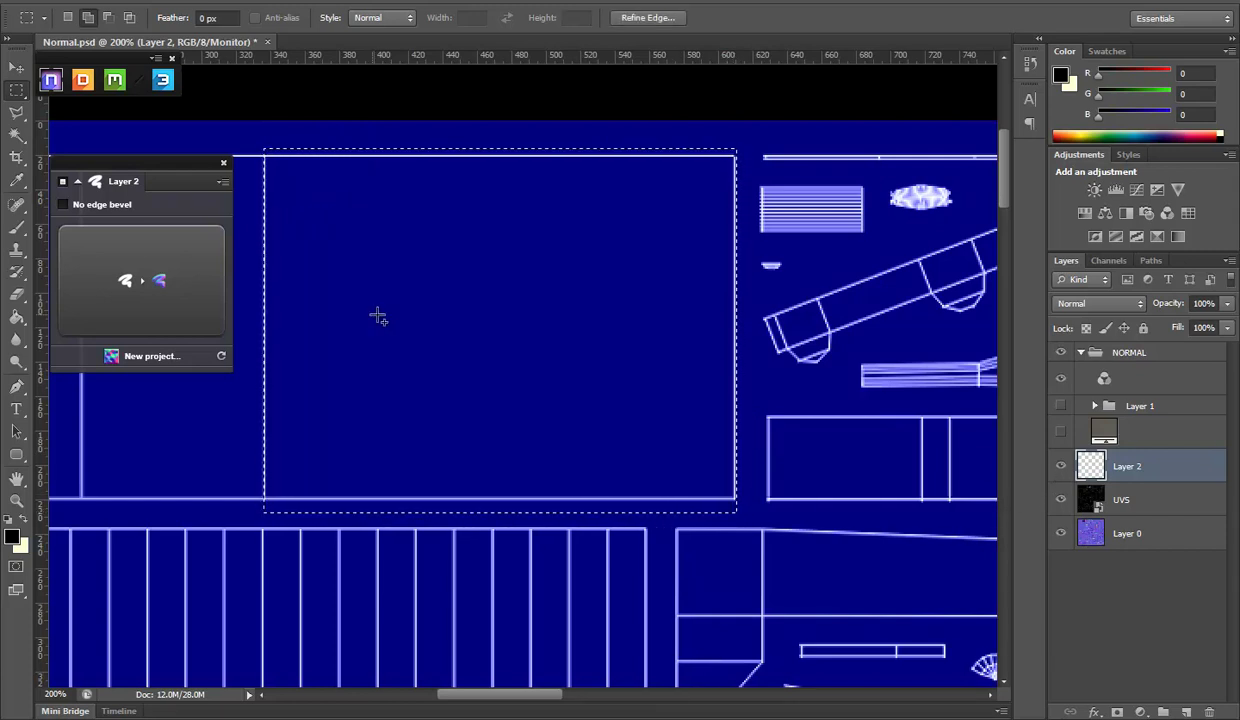
click(139, 271)
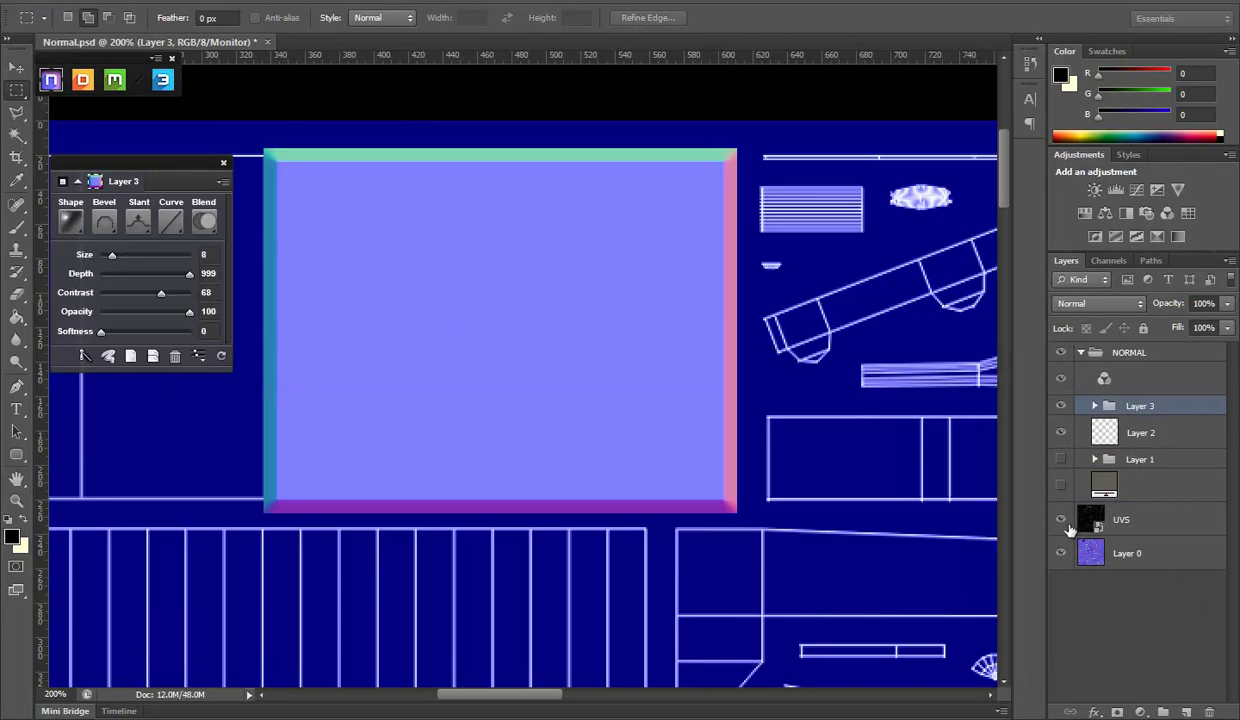
click(1061, 520)
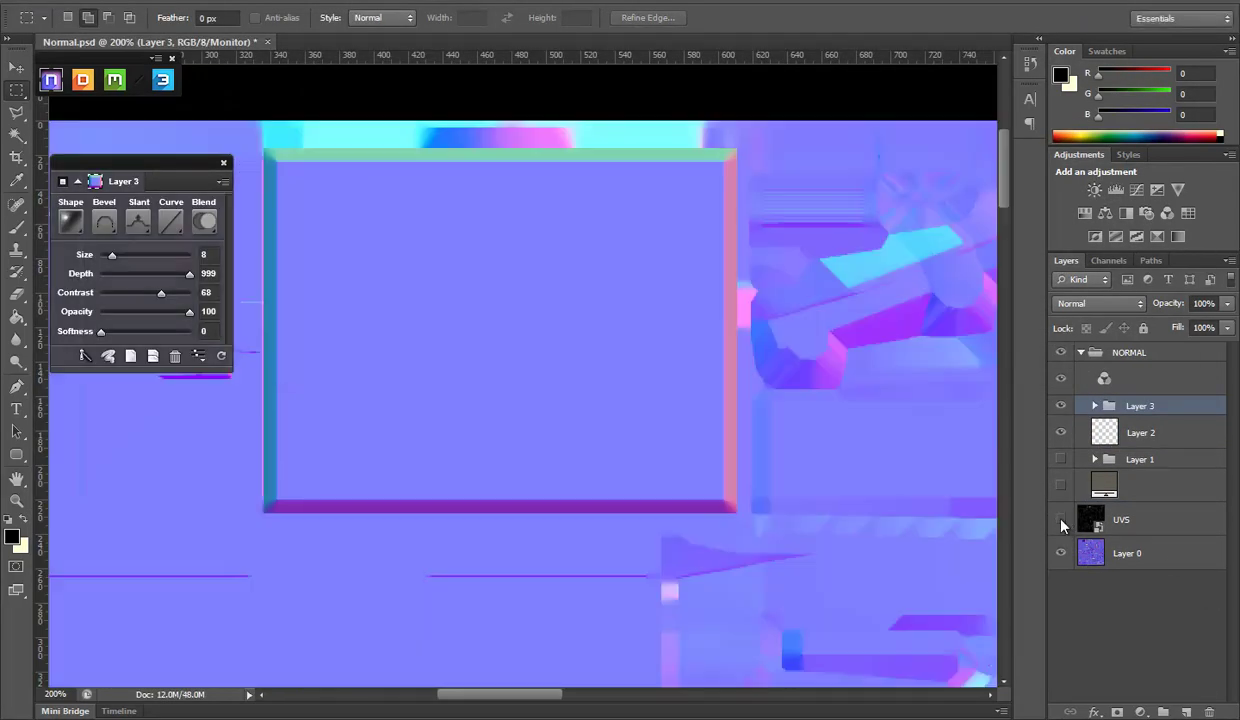
drag(123, 258, 103, 257)
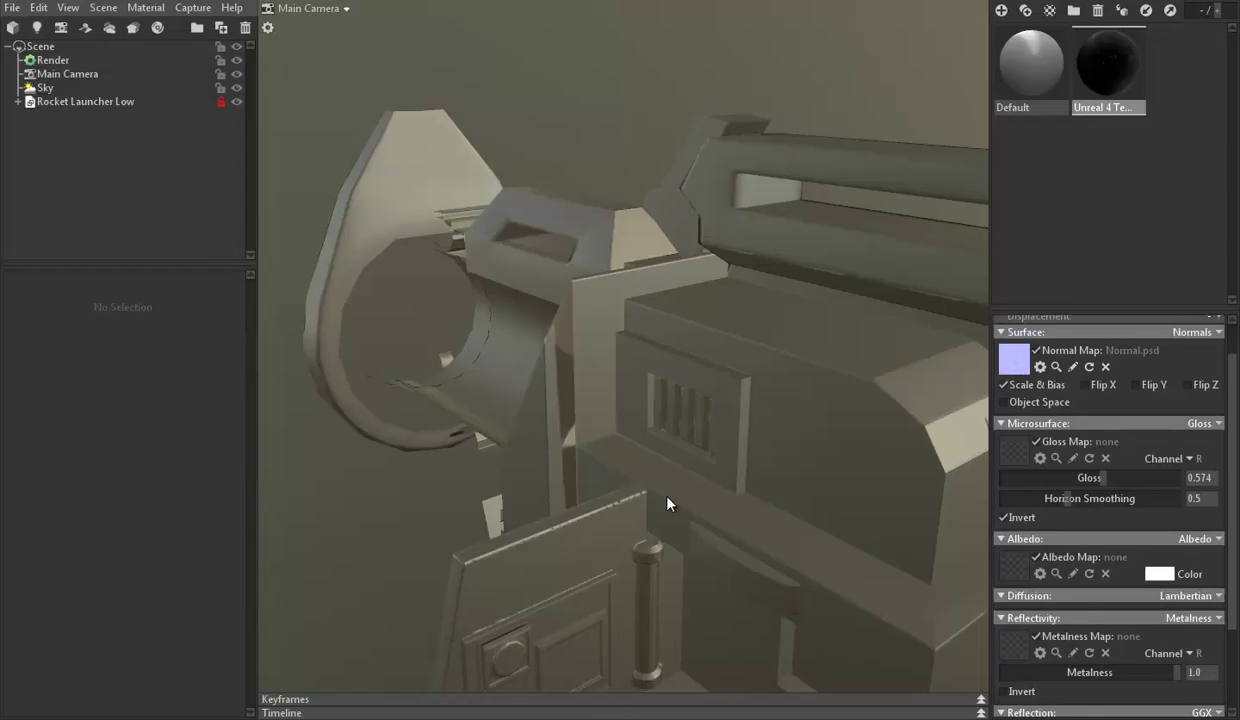
mouse_move(645, 480)
mouse_down()
mouse_move(792, 374)
mouse_move(802, 318)
mouse_move(685, 352)
mouse_move(493, 352)
mouse_move(526, 310)
mouse_move(697, 321)
mouse_move(512, 451)
mouse_up()
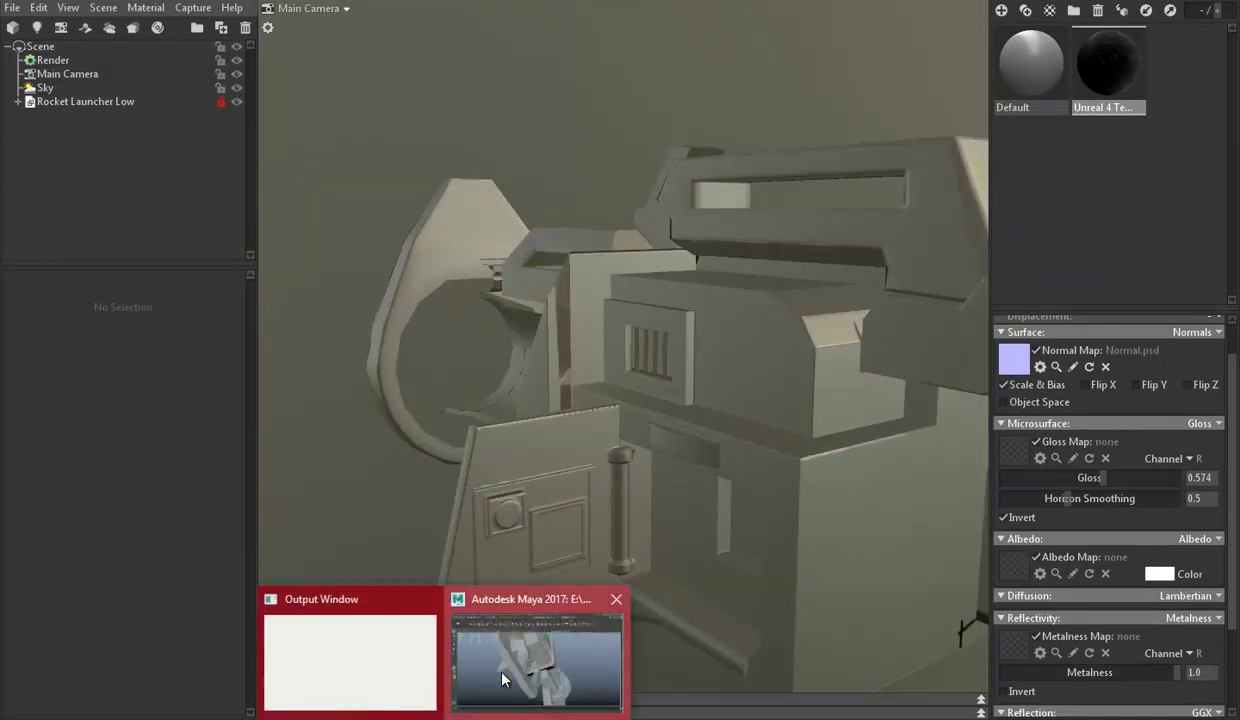
In Maya, orbit the launcher and zoom the UV Editor onto the slanted side panel's shell
click(540, 650)
mouse_move(793, 363)
mouse_down()
mouse_move(733, 463)
mouse_move(737, 388)
mouse_up()
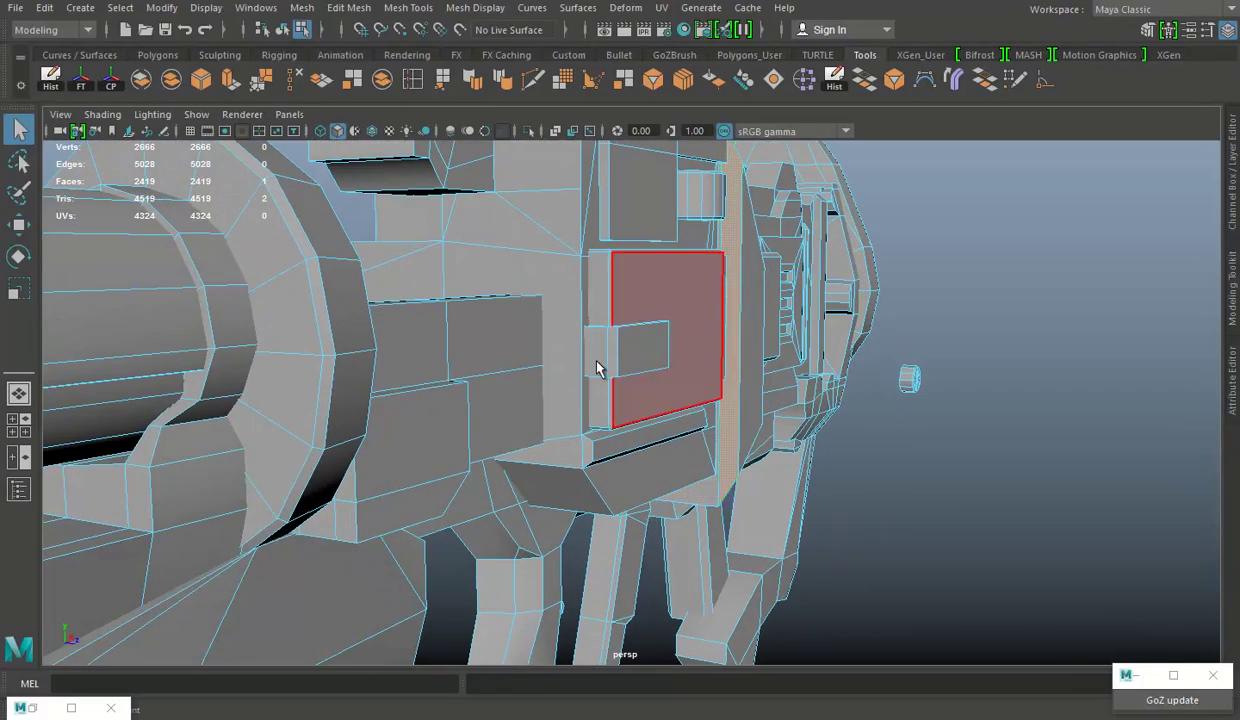
drag(595, 360, 540, 330)
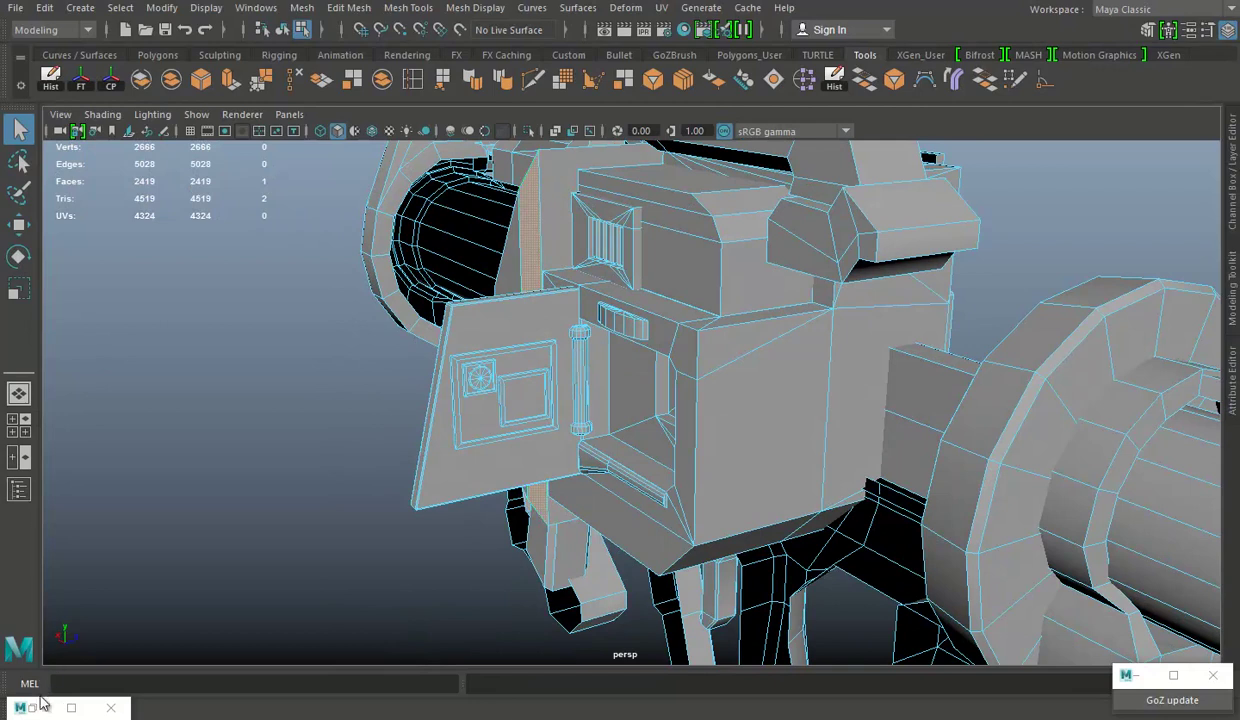
click(40, 703)
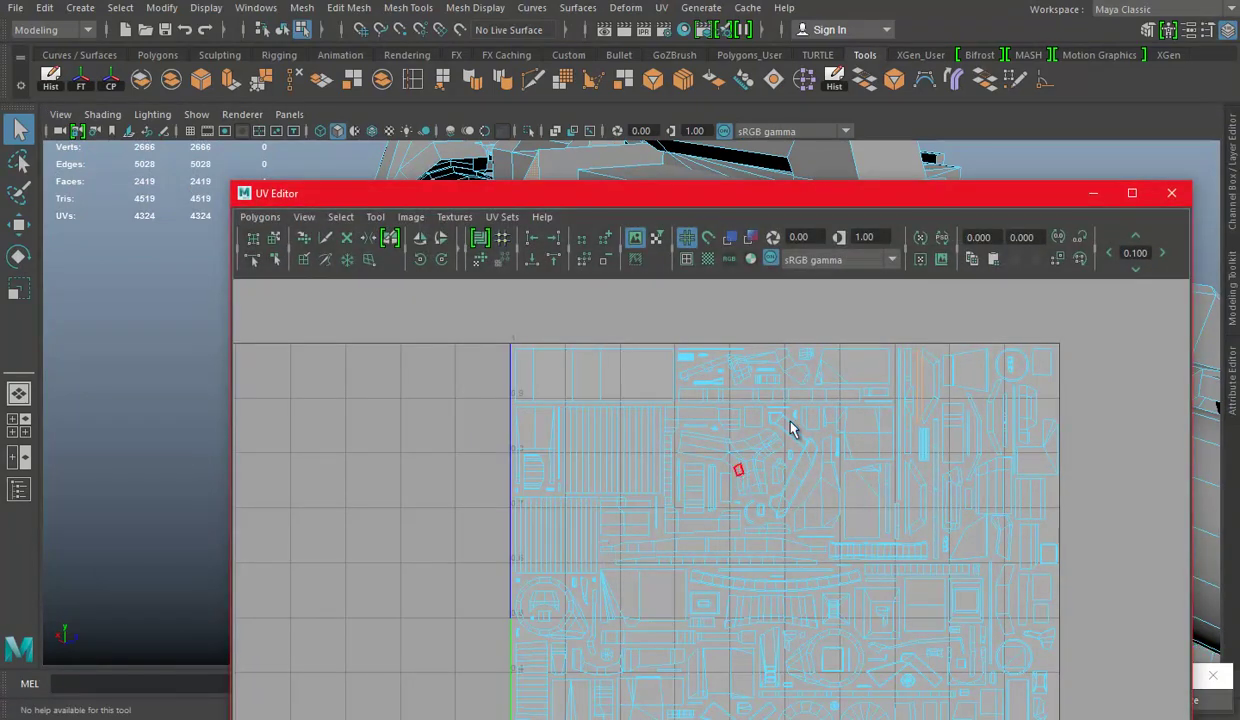
scroll(790, 428, up, 5)
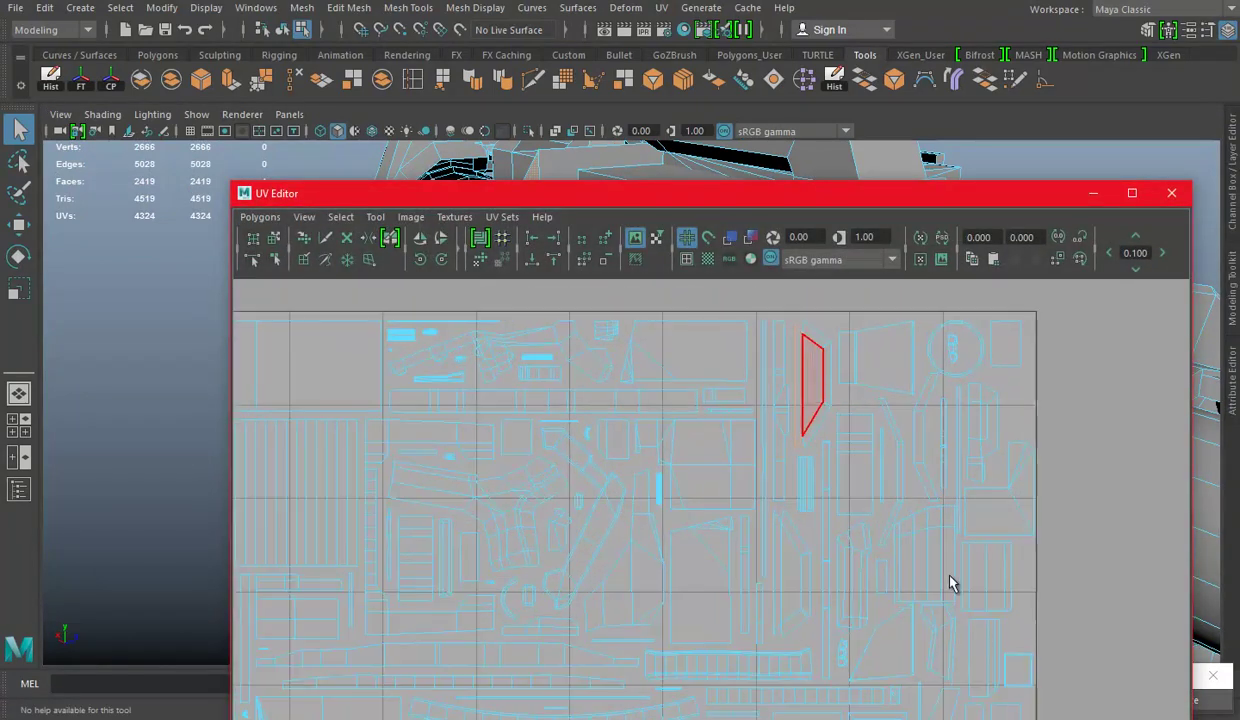
scroll(864, 446, up, 2)
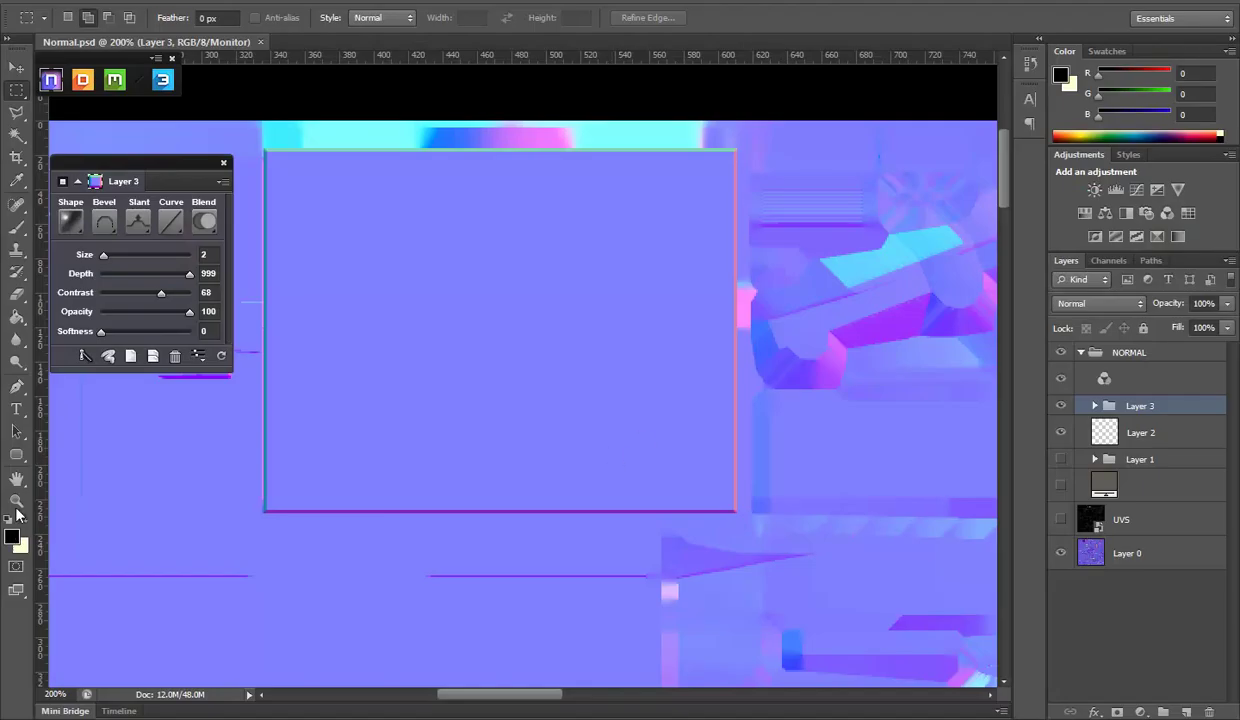
Pan and zoom the canvas to 200% on the slanted strip's UV area
click(16, 500)
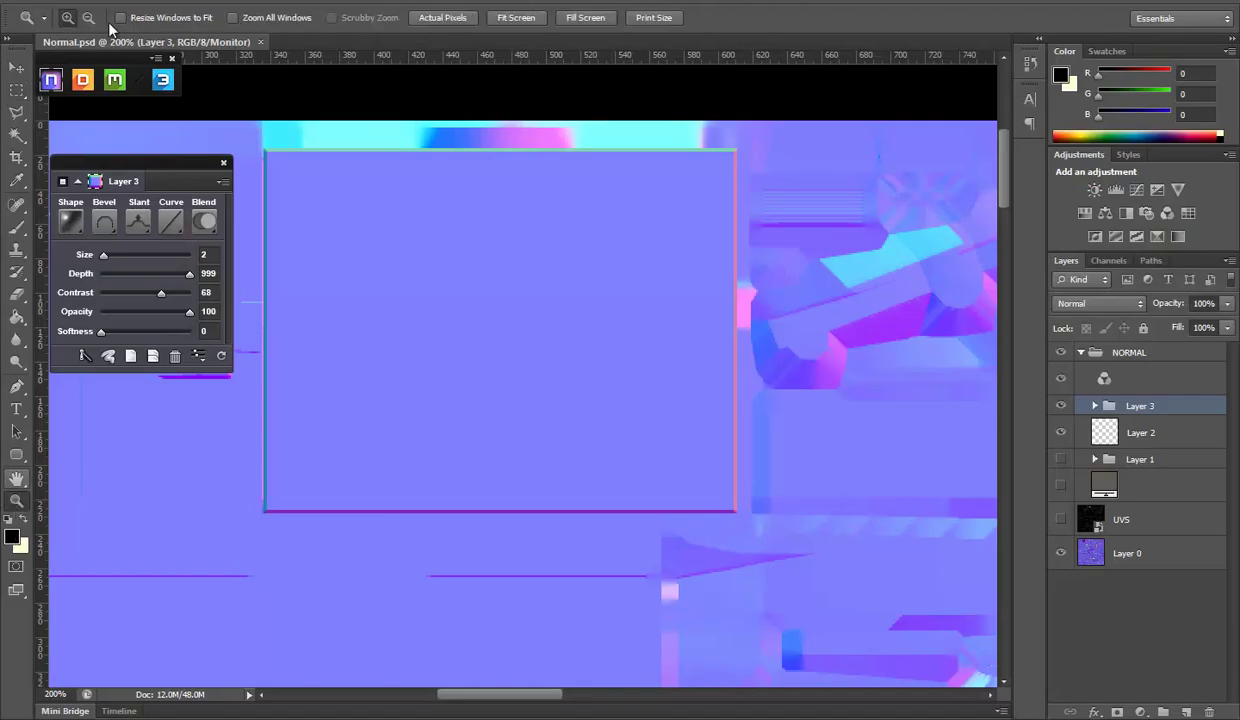
alt+click(536, 295)
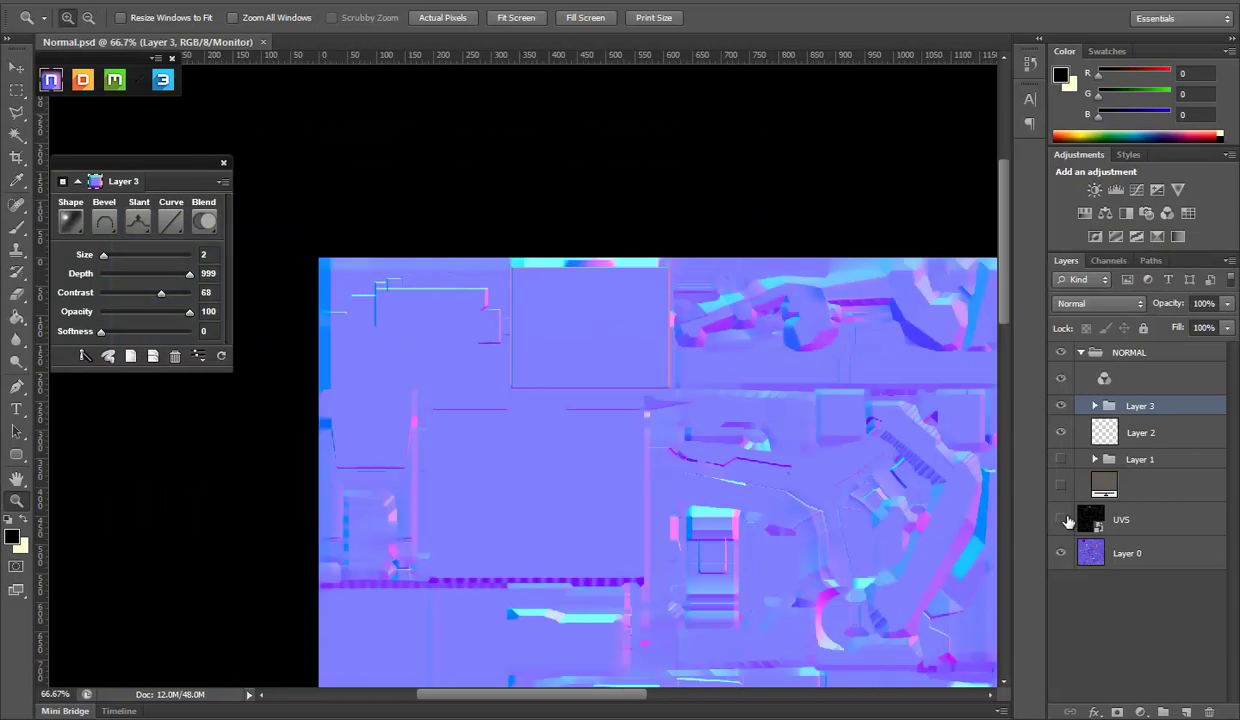
click(1060, 519)
mouse_move(847, 462)
mouse_down()
mouse_move(675, 333)
mouse_move(501, 330)
mouse_up()
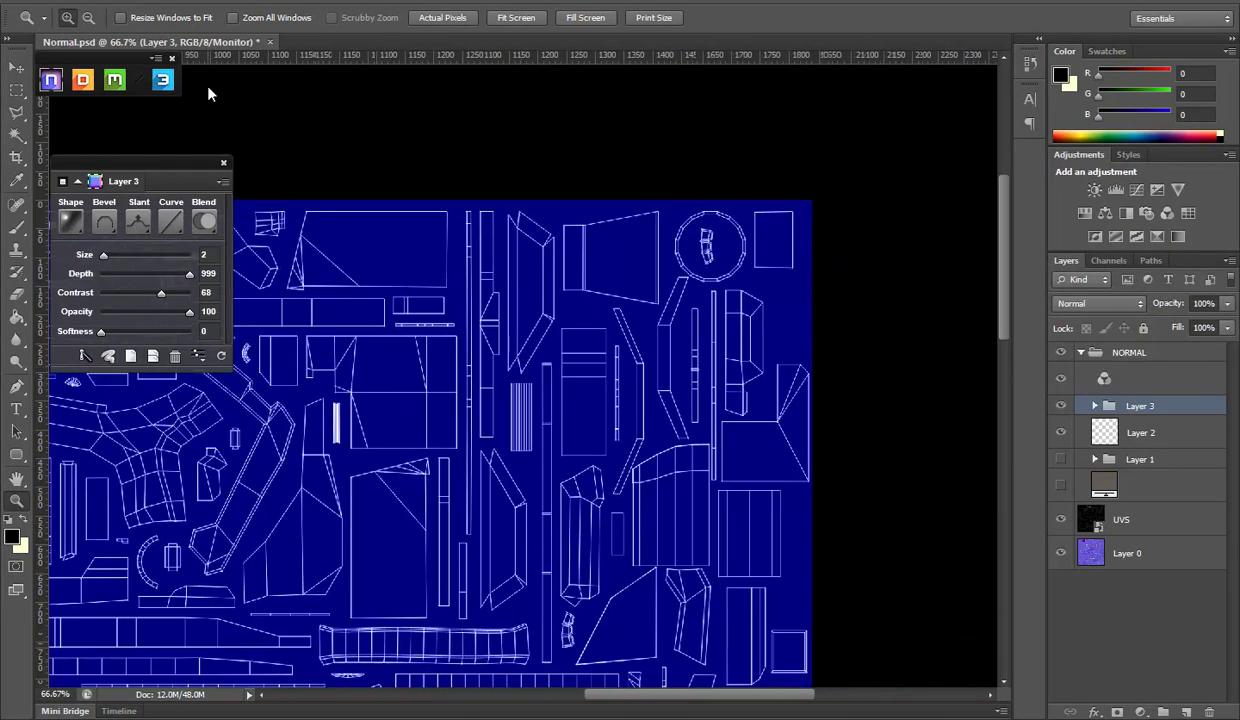
click(526, 288)
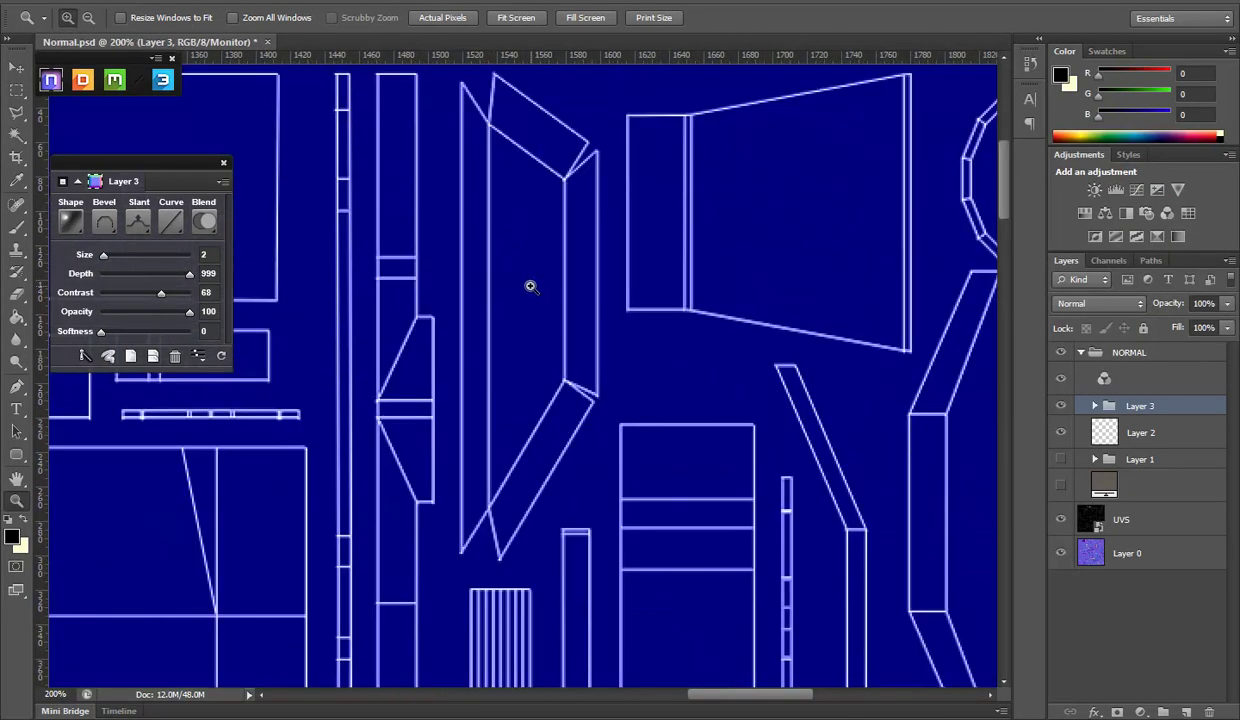
drag(533, 278, 533, 357)
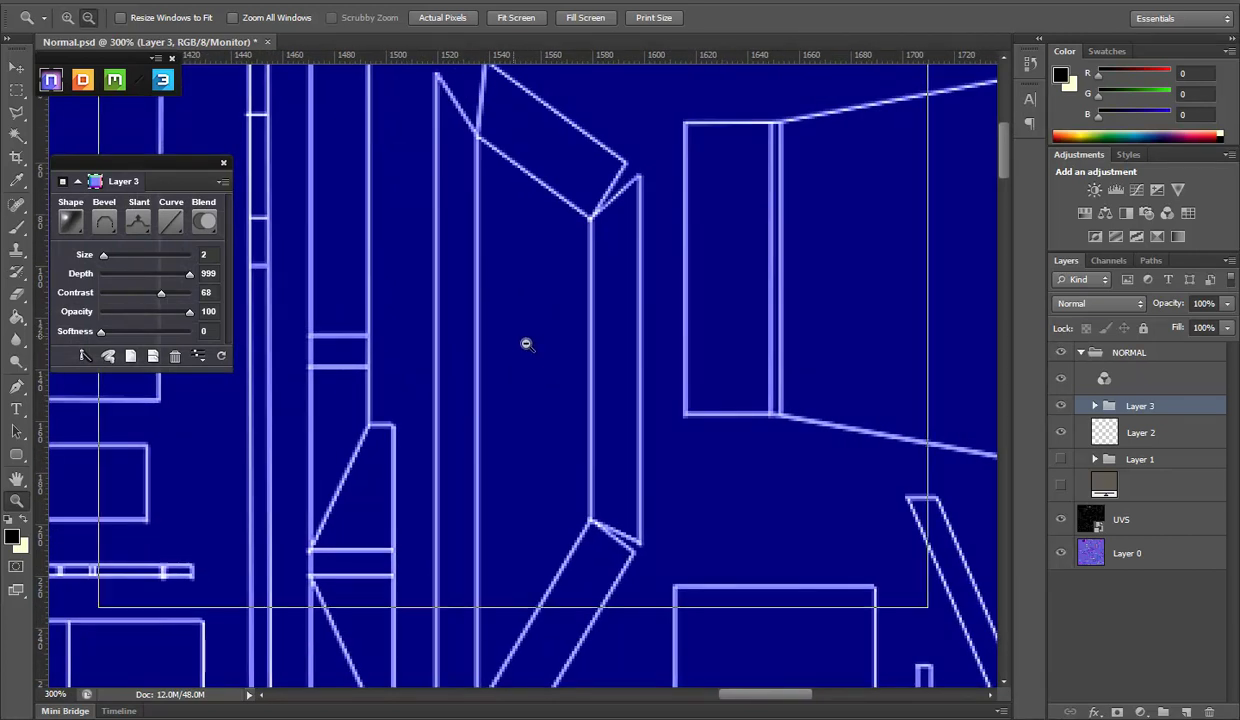
click(1062, 519)
click(1061, 519)
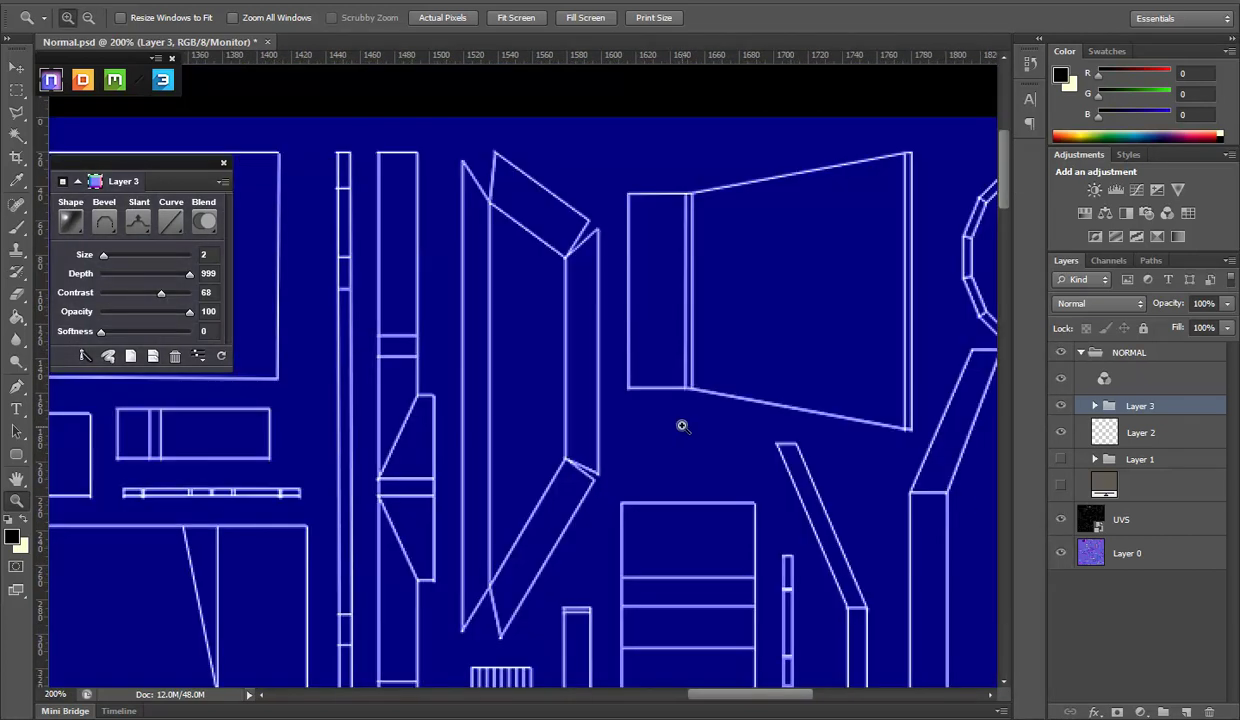
On a new Layer 4, polygon-lasso the strip outline and convert it to an nDo shape
click(1190, 711)
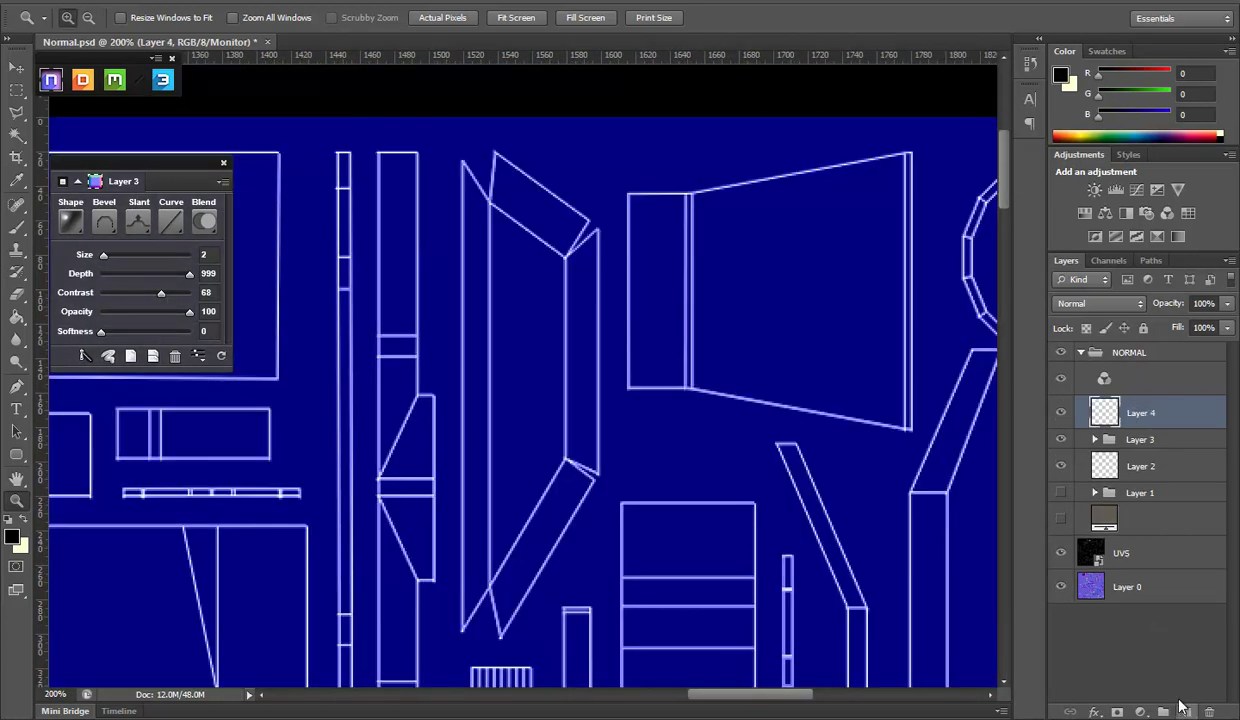
click(17, 111)
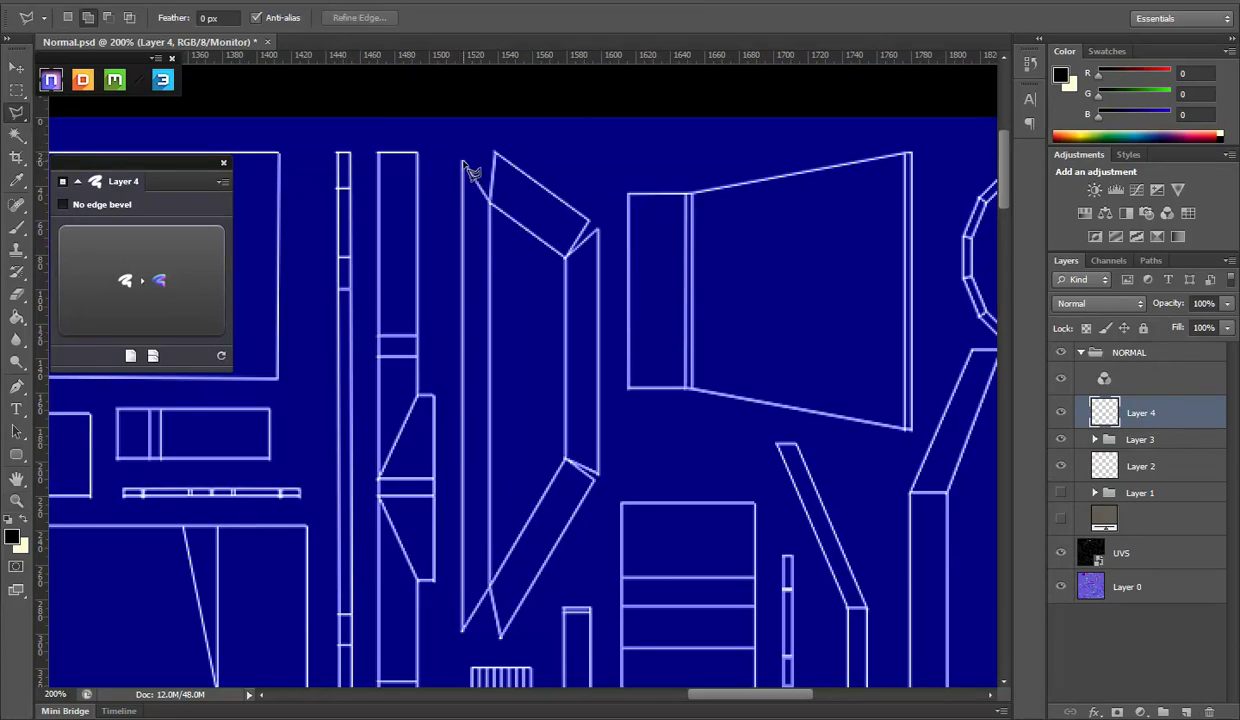
click(462, 164)
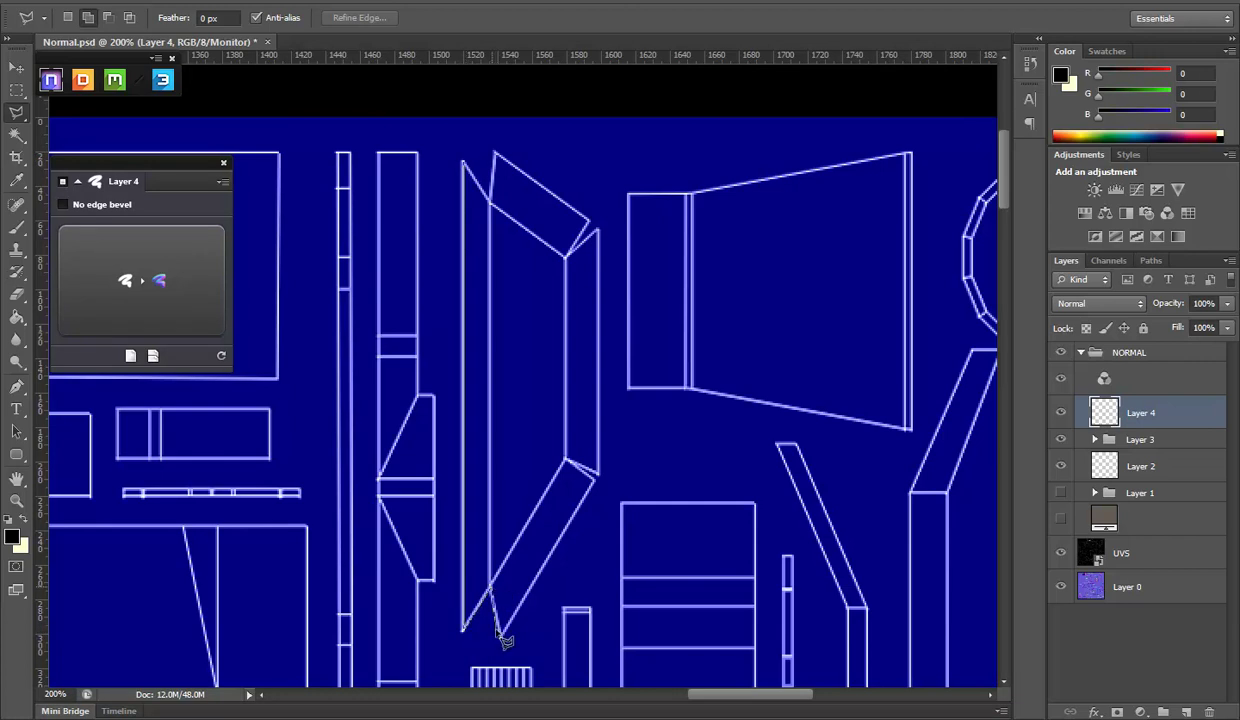
click(602, 477)
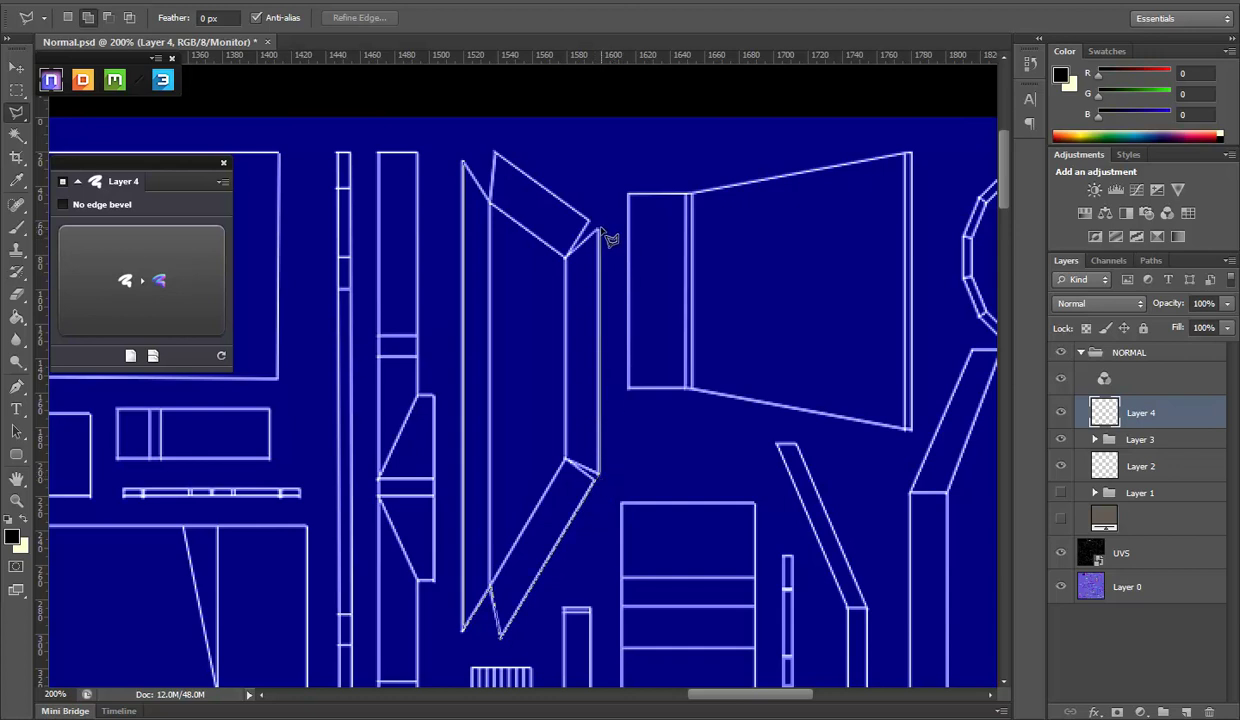
click(474, 169)
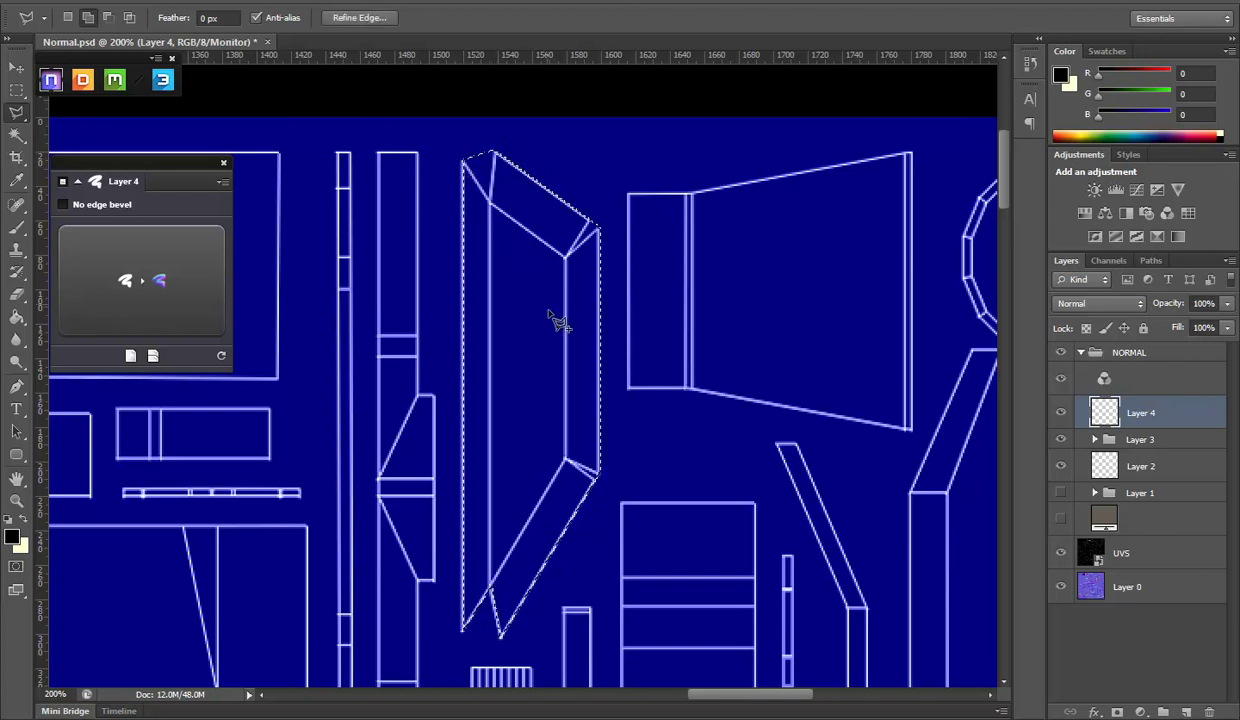
click(157, 270)
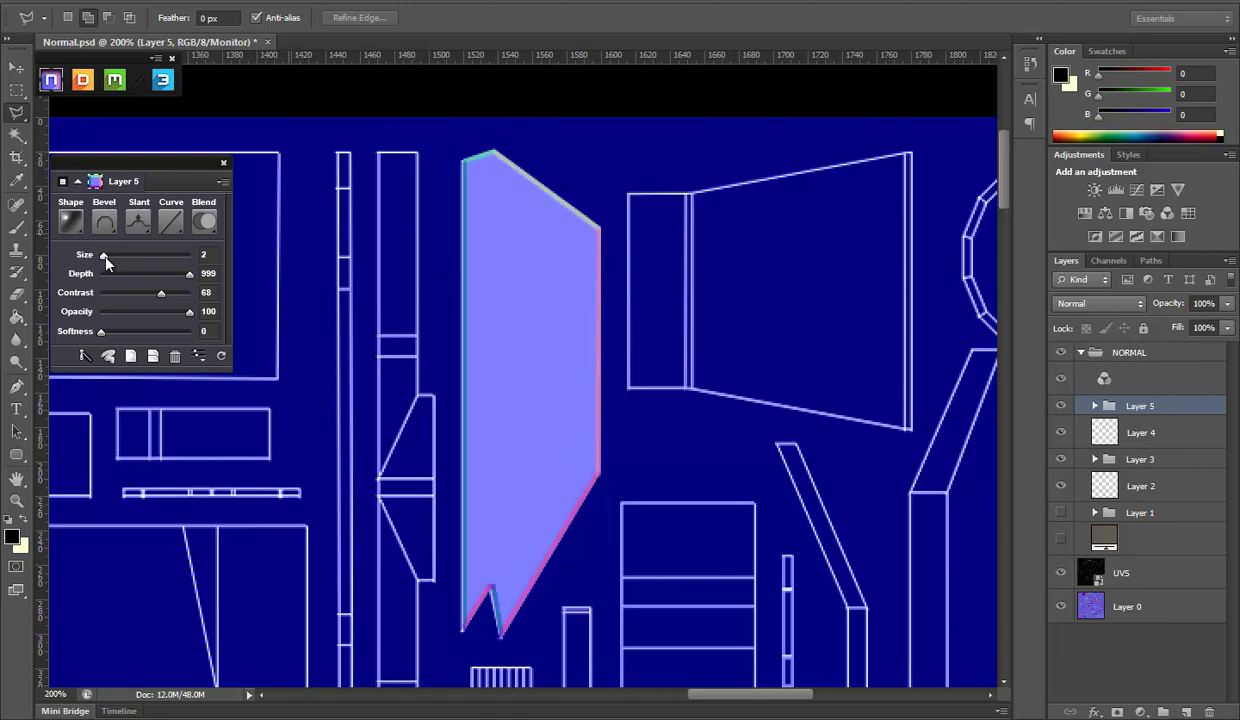
Hide the UV wireframe and check the slanted strip on the model in Marmoset
click(1061, 572)
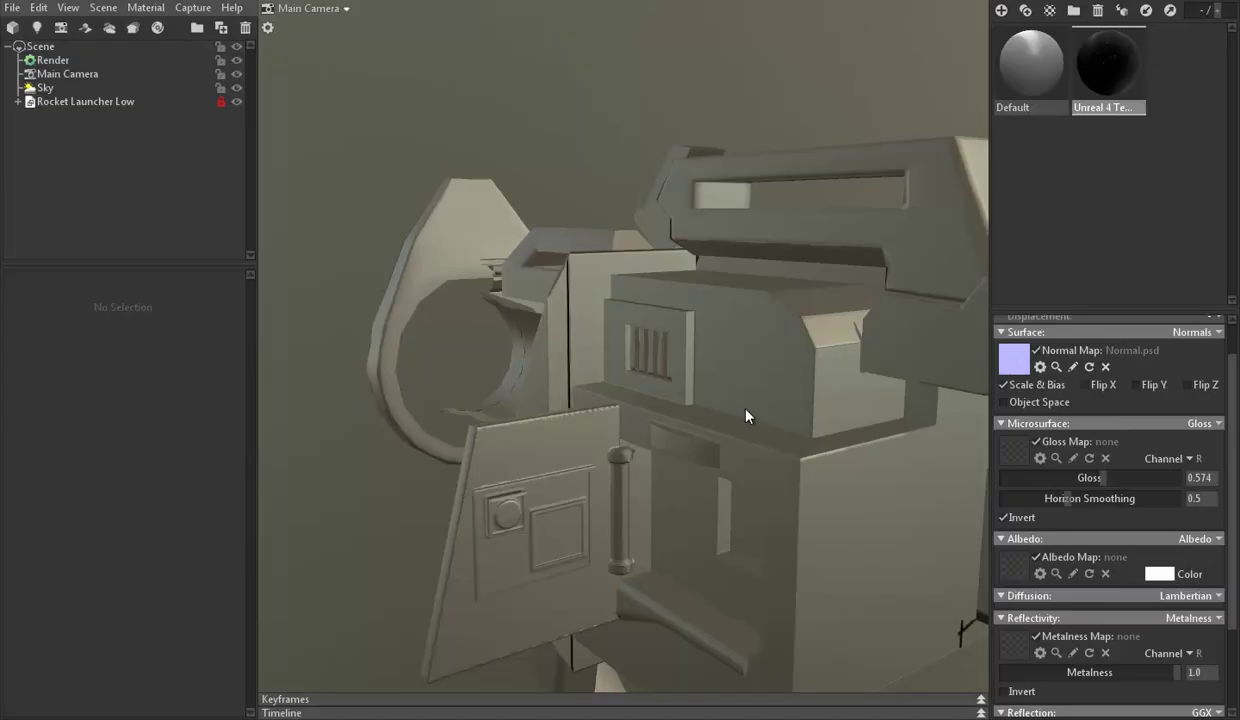
mouse_move(722, 395)
mouse_down()
mouse_move(698, 444)
mouse_move(633, 431)
mouse_move(773, 407)
mouse_move(778, 346)
mouse_move(757, 305)
mouse_up()
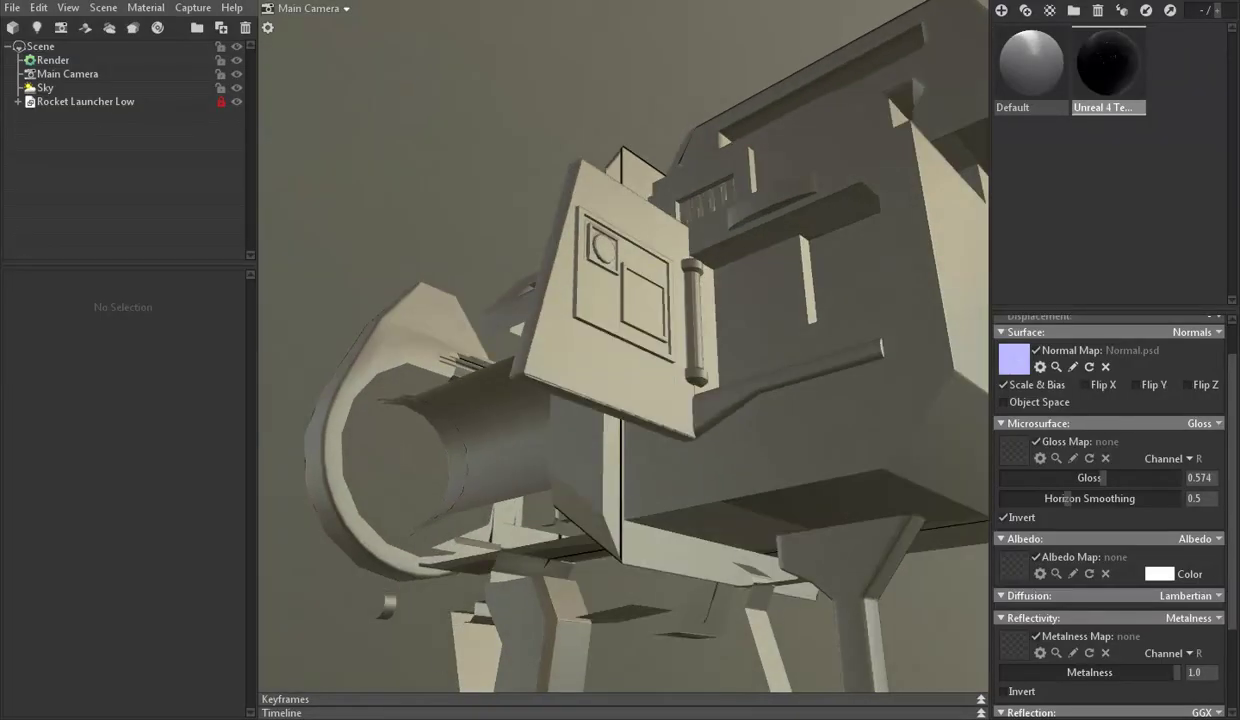
click(480, 688)
click(505, 705)
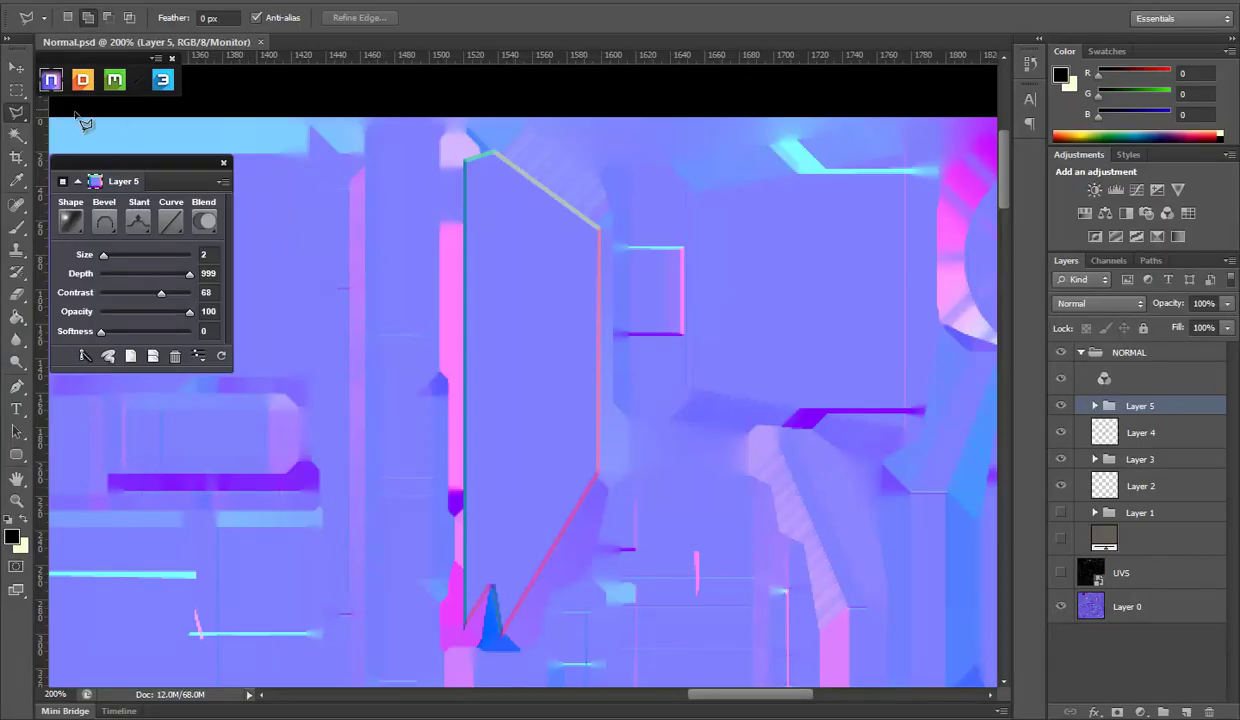
Widen Layer 5's strip to 103.75% from its left edge, recheck it, and restore the UV wireframe
click(15, 70)
drag(457, 422, 456, 399)
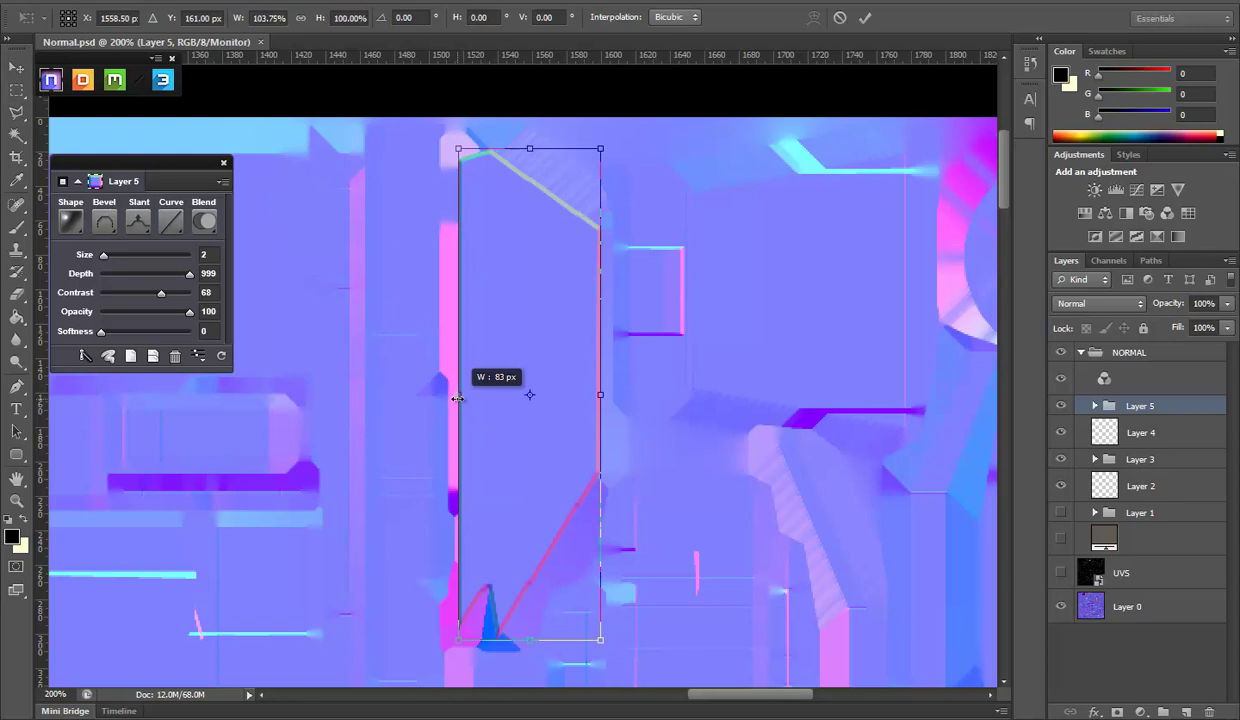
key(Return)
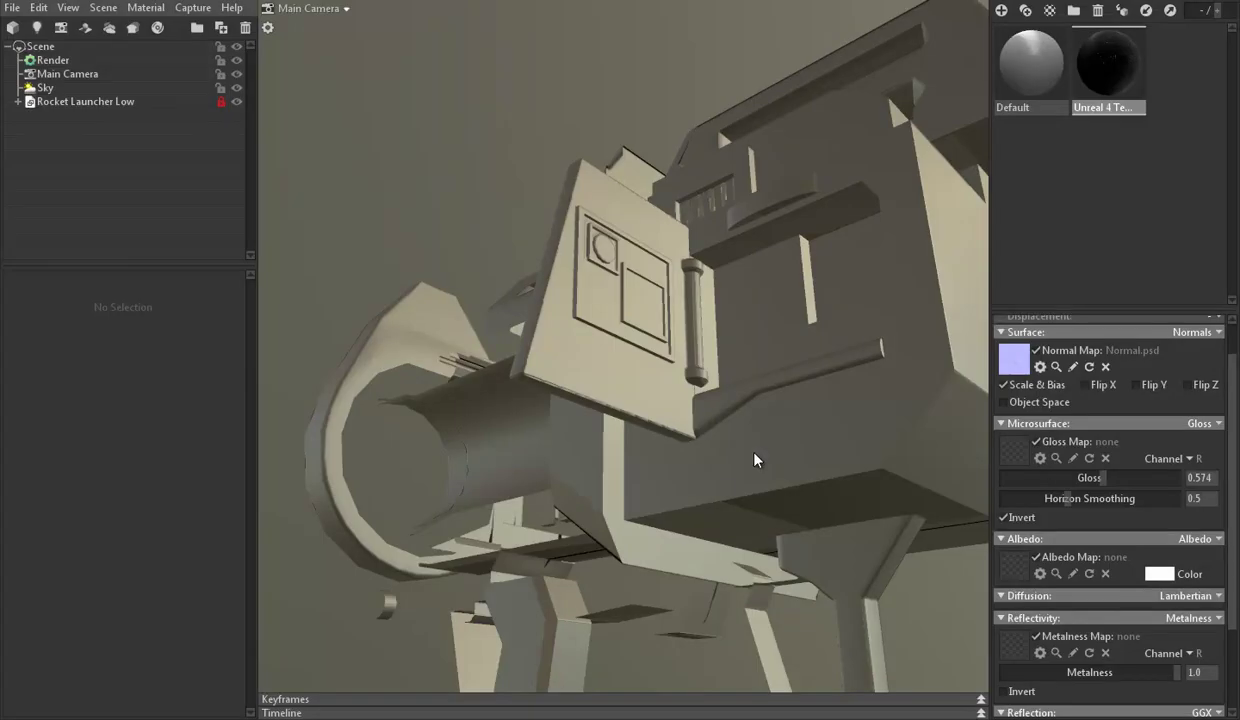
mouse_move(753, 457)
mouse_down()
mouse_move(720, 374)
mouse_move(519, 371)
mouse_move(573, 498)
mouse_move(545, 509)
mouse_move(513, 494)
mouse_up()
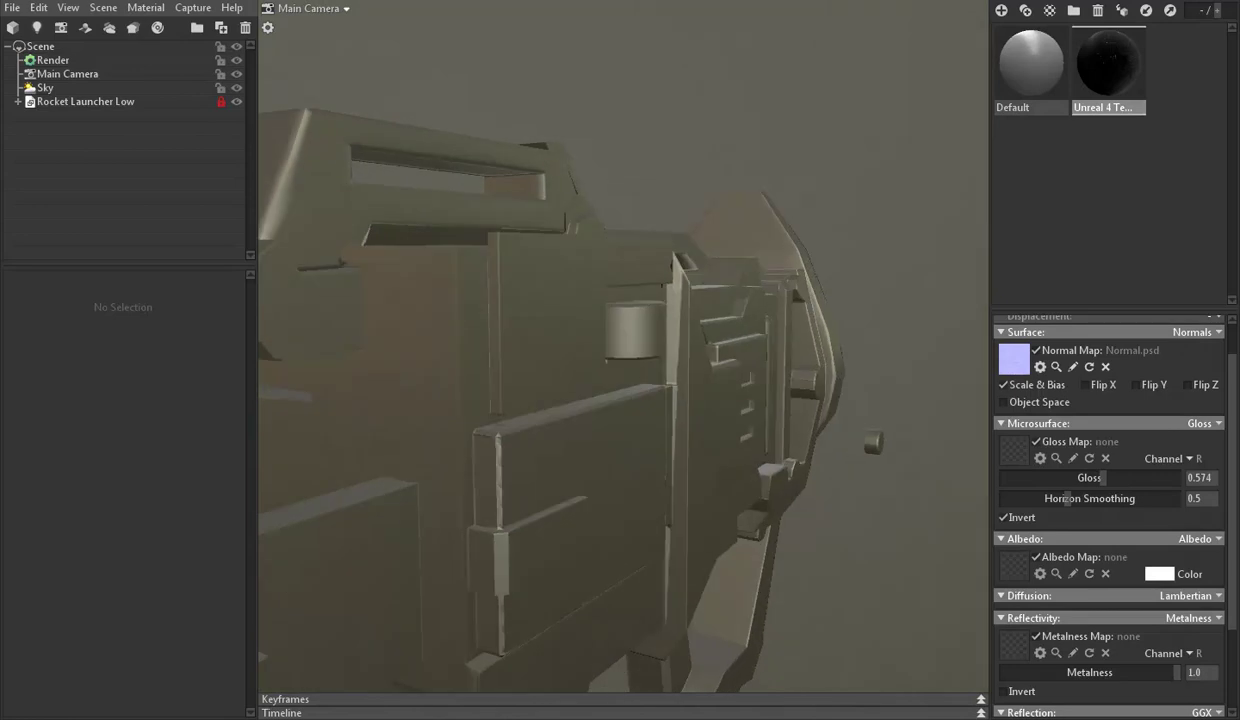
click(15, 500)
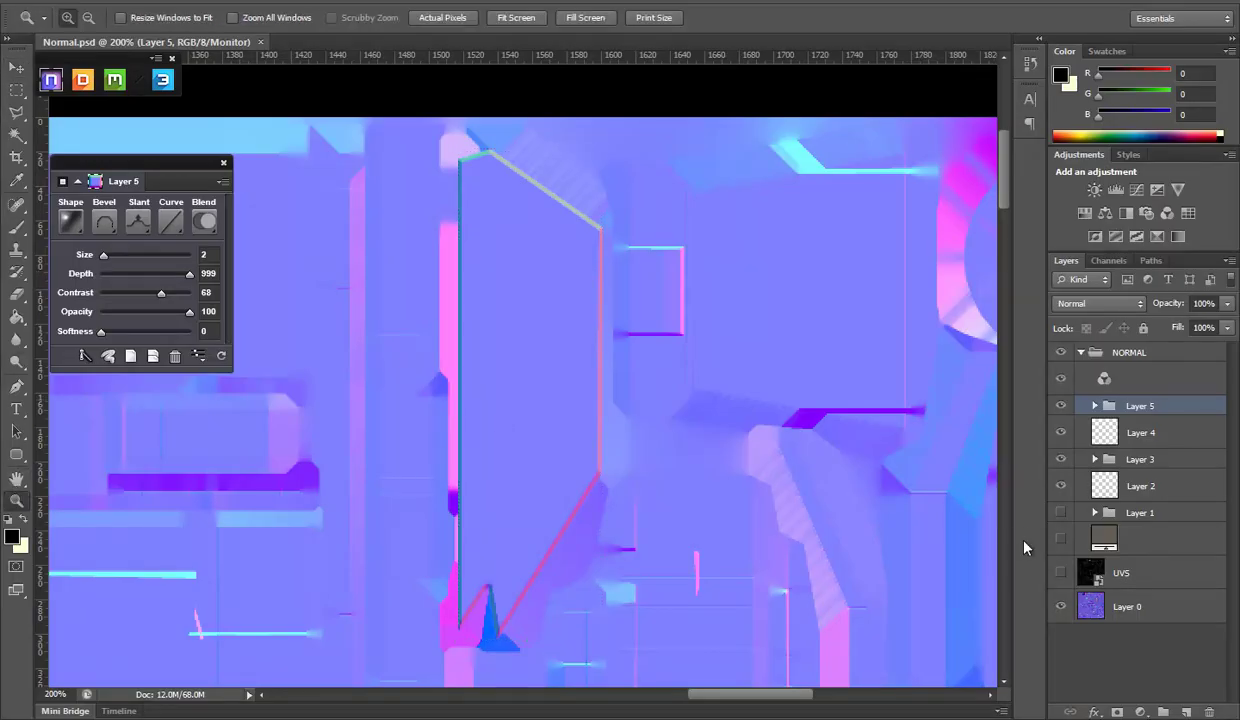
click(1060, 574)
Zoom the canvas to 200% on the tall slanted UV island, comparing with and without wireframe
alt+click(648, 493)
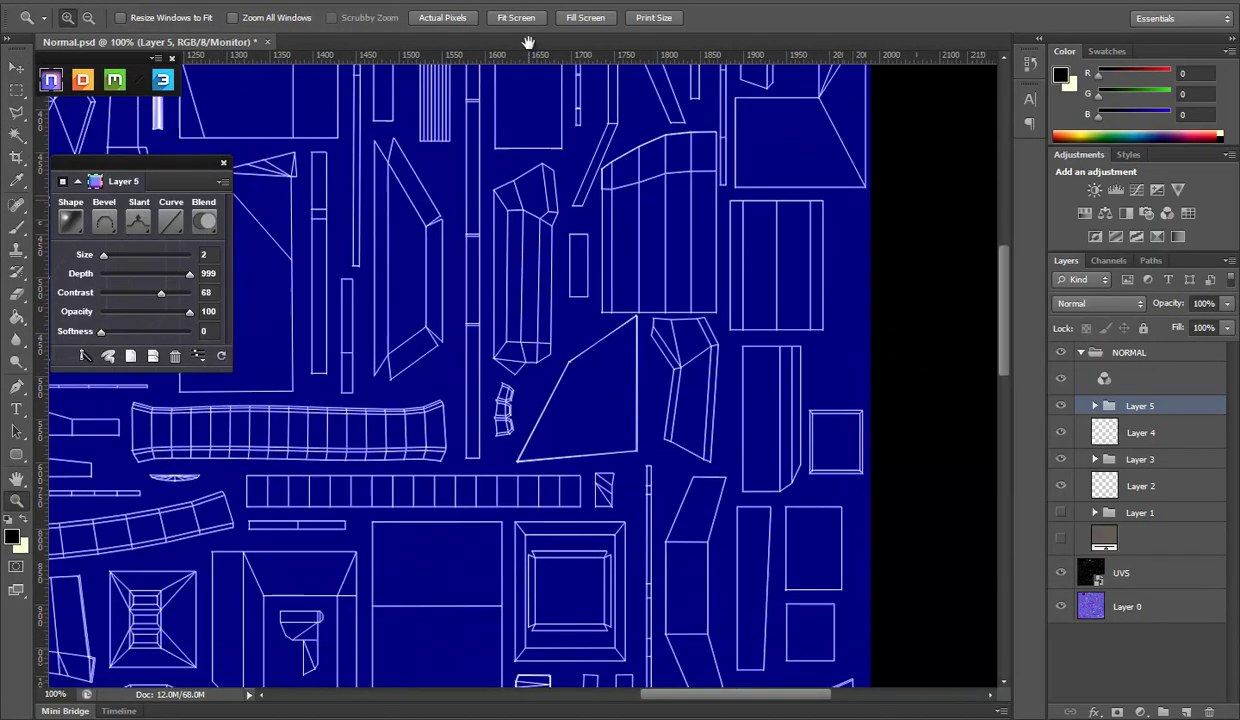
drag(694, 358, 675, 100)
drag(577, 330, 665, 86)
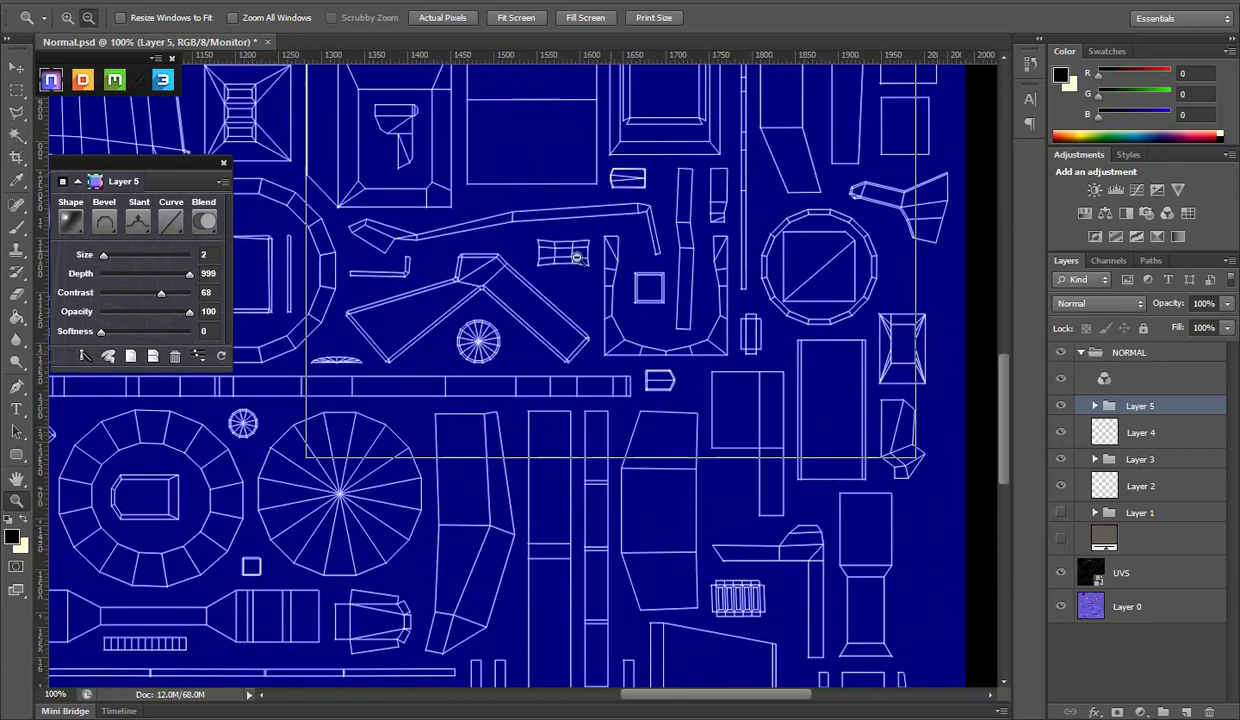
alt+click(620, 255)
drag(499, 360, 545, 245)
drag(435, 296, 595, 460)
drag(550, 294, 610, 400)
drag(595, 302, 590, 435)
drag(878, 196, 658, 336)
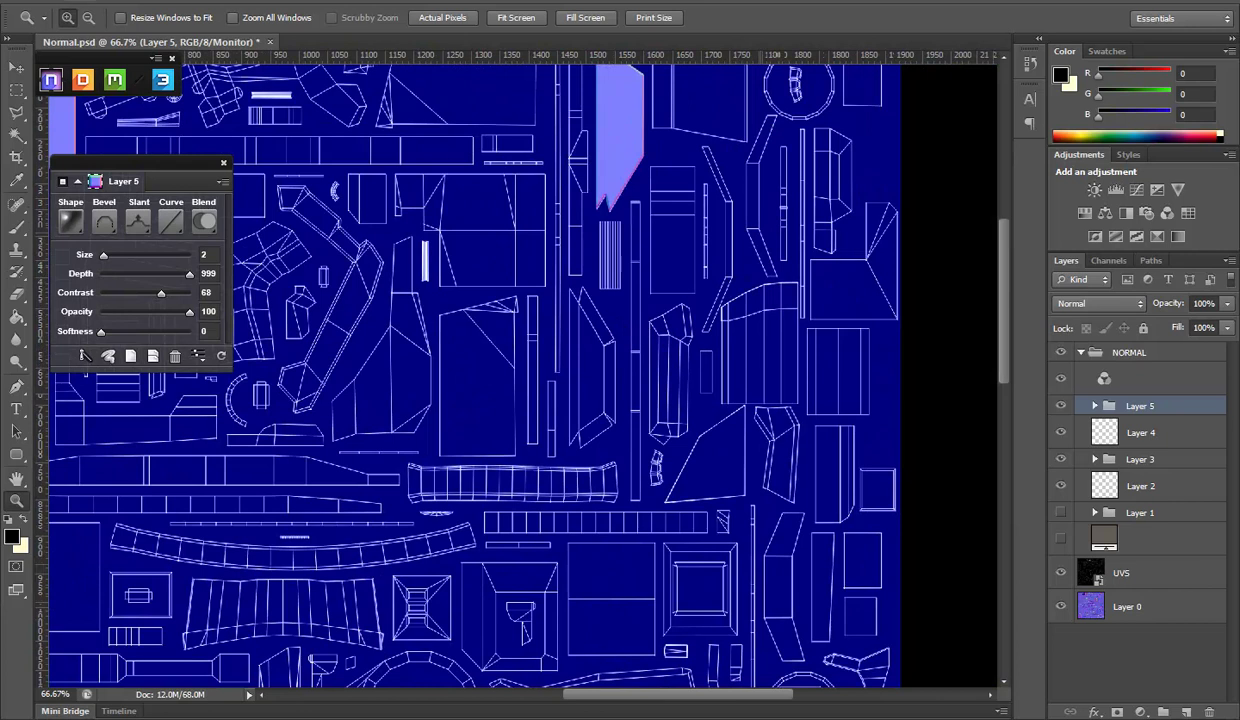
click(625, 352)
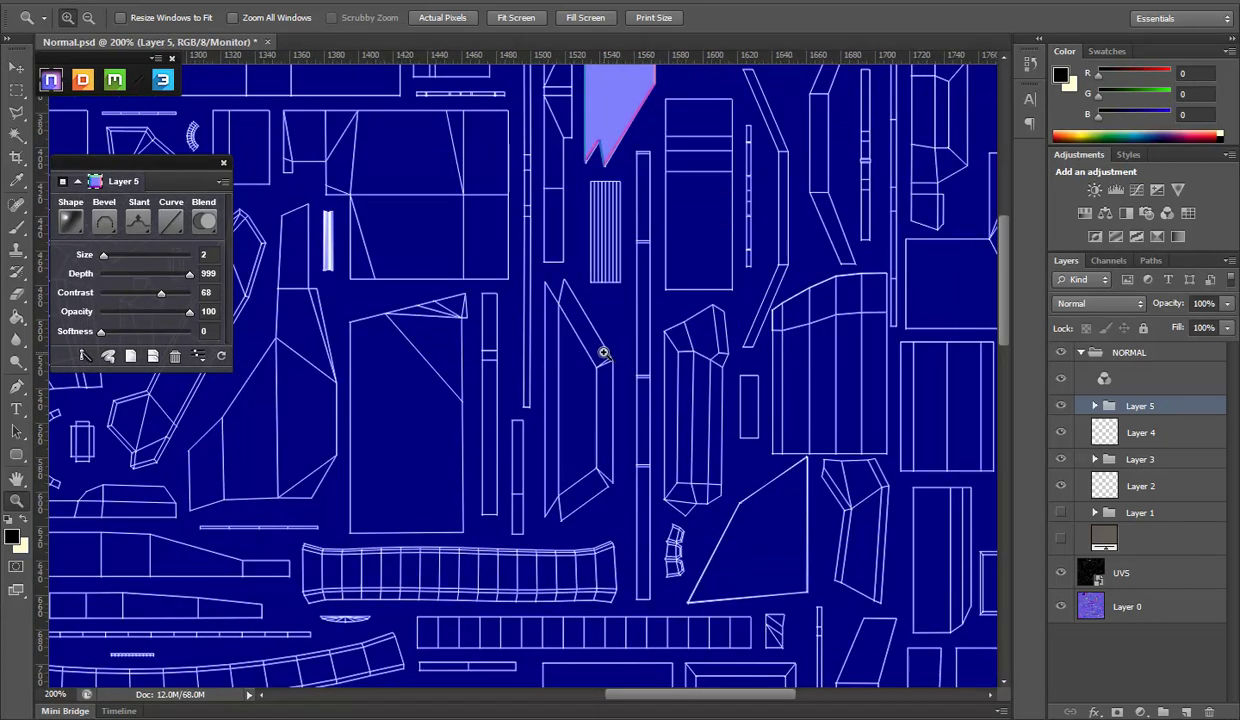
click(603, 352)
click(1061, 574)
click(1061, 574)
On a new layer, lasso the tall slanted island, bevel it with nDo Selection, and inspect it on the model
click(1187, 711)
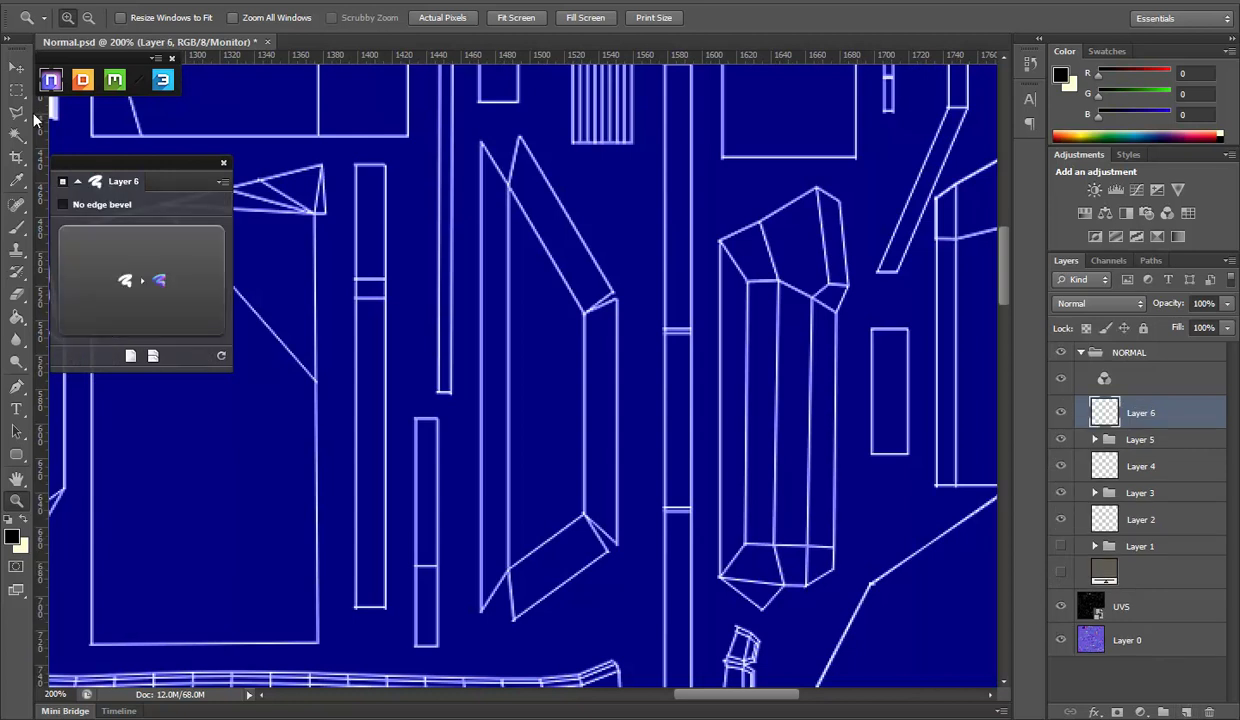
click(16, 112)
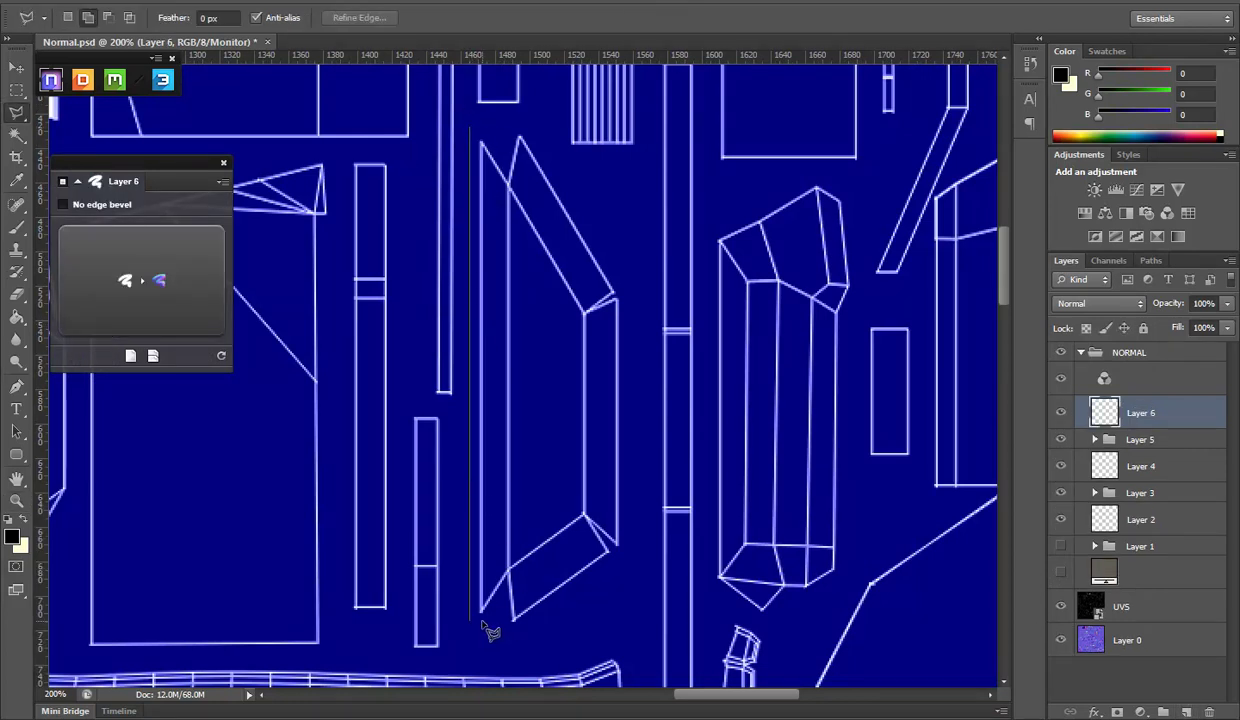
click(515, 629)
click(625, 548)
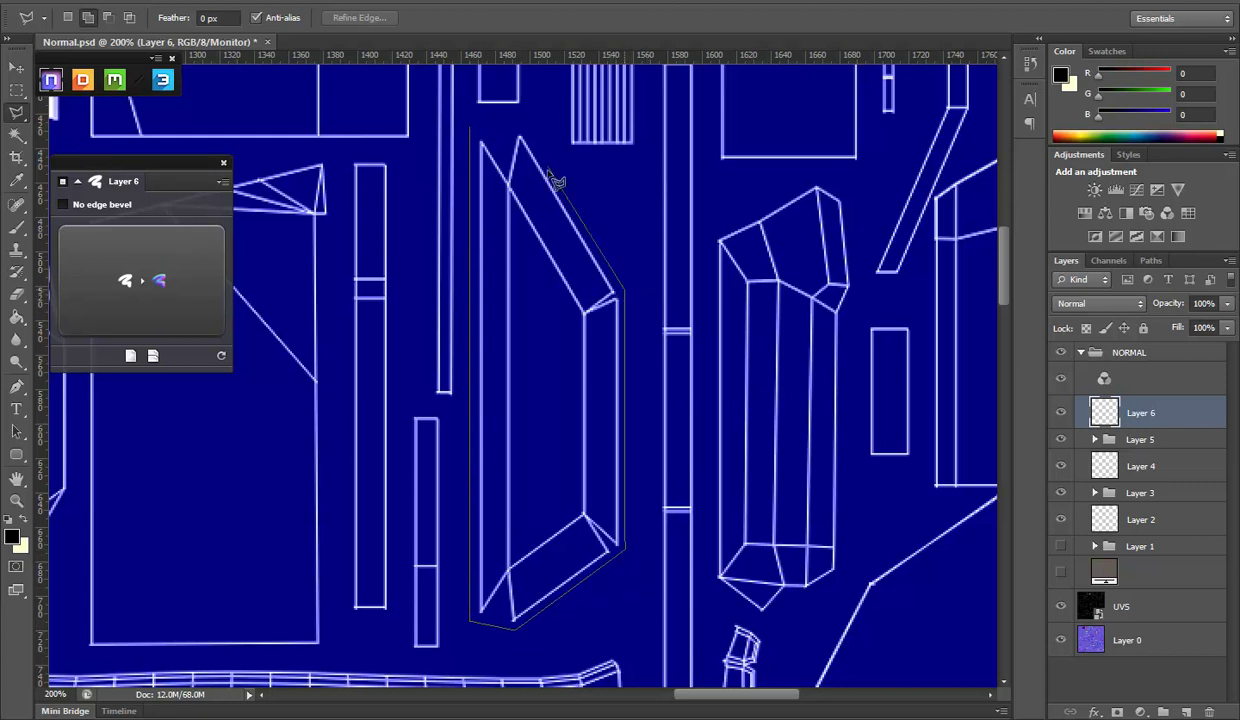
click(478, 131)
click(108, 242)
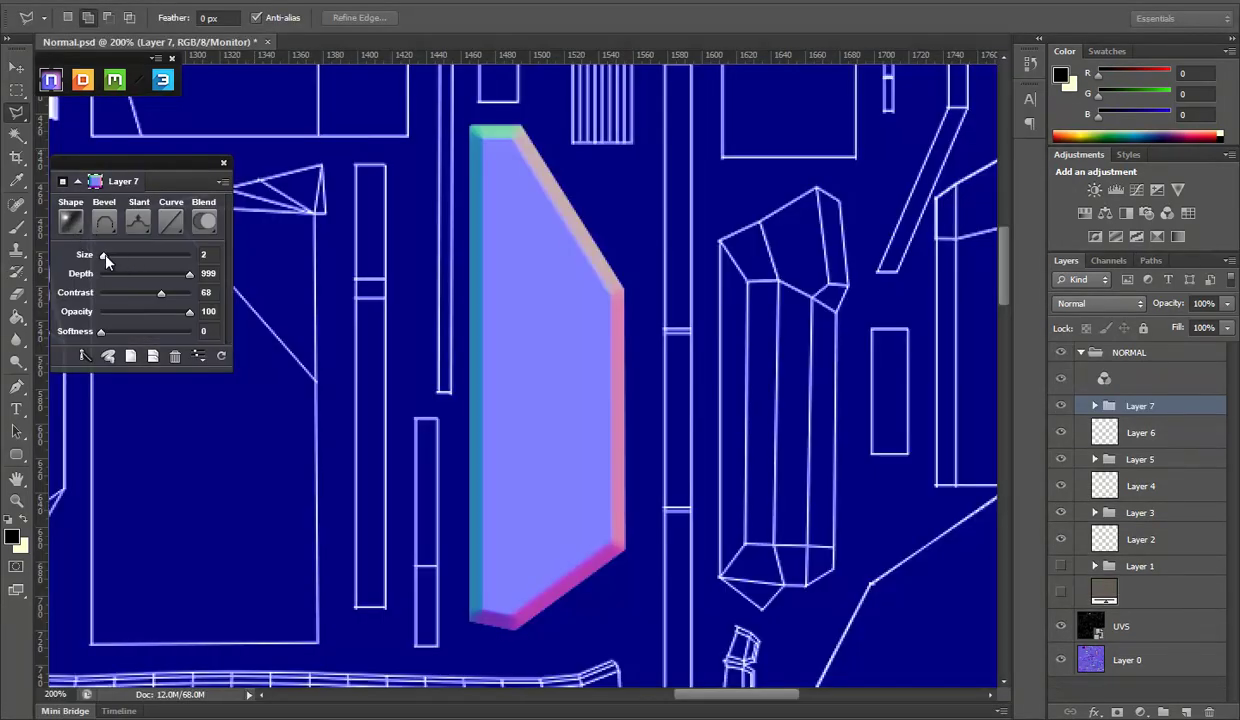
click(1057, 627)
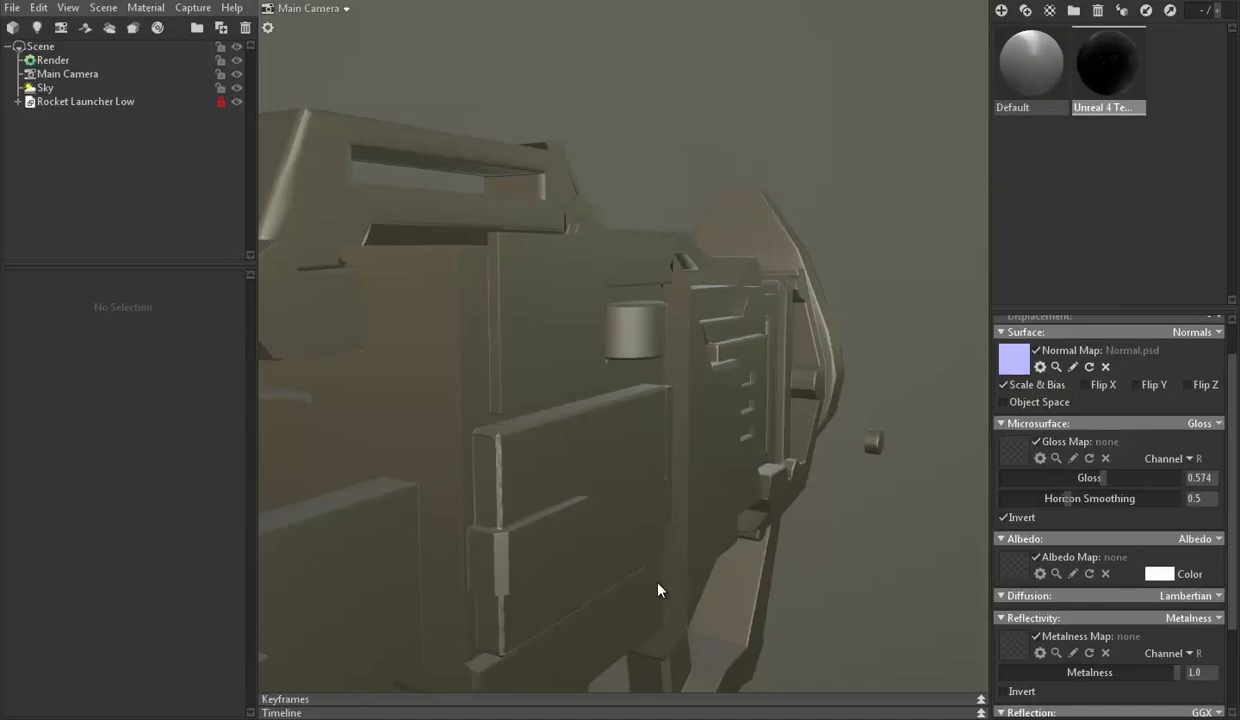
mouse_move(659, 587)
mouse_down()
mouse_move(670, 429)
mouse_move(612, 296)
mouse_move(534, 313)
mouse_move(501, 374)
mouse_move(788, 347)
mouse_move(700, 255)
mouse_move(590, 299)
mouse_move(764, 365)
mouse_move(838, 345)
mouse_move(794, 374)
mouse_move(747, 451)
mouse_move(667, 340)
mouse_move(603, 385)
mouse_move(853, 369)
mouse_move(501, 424)
mouse_move(681, 451)
mouse_move(603, 346)
mouse_move(746, 481)
mouse_move(670, 415)
mouse_move(653, 421)
mouse_move(667, 338)
mouse_move(762, 388)
mouse_move(894, 515)
mouse_up()
Select the launcher's flat side-panel face in the Maya viewport
click(667, 338)
click(853, 554)
mouse_move(853, 554)
mouse_down()
mouse_move(750, 328)
mouse_move(755, 307)
mouse_move(692, 382)
mouse_move(725, 354)
mouse_up()
click(600, 390)
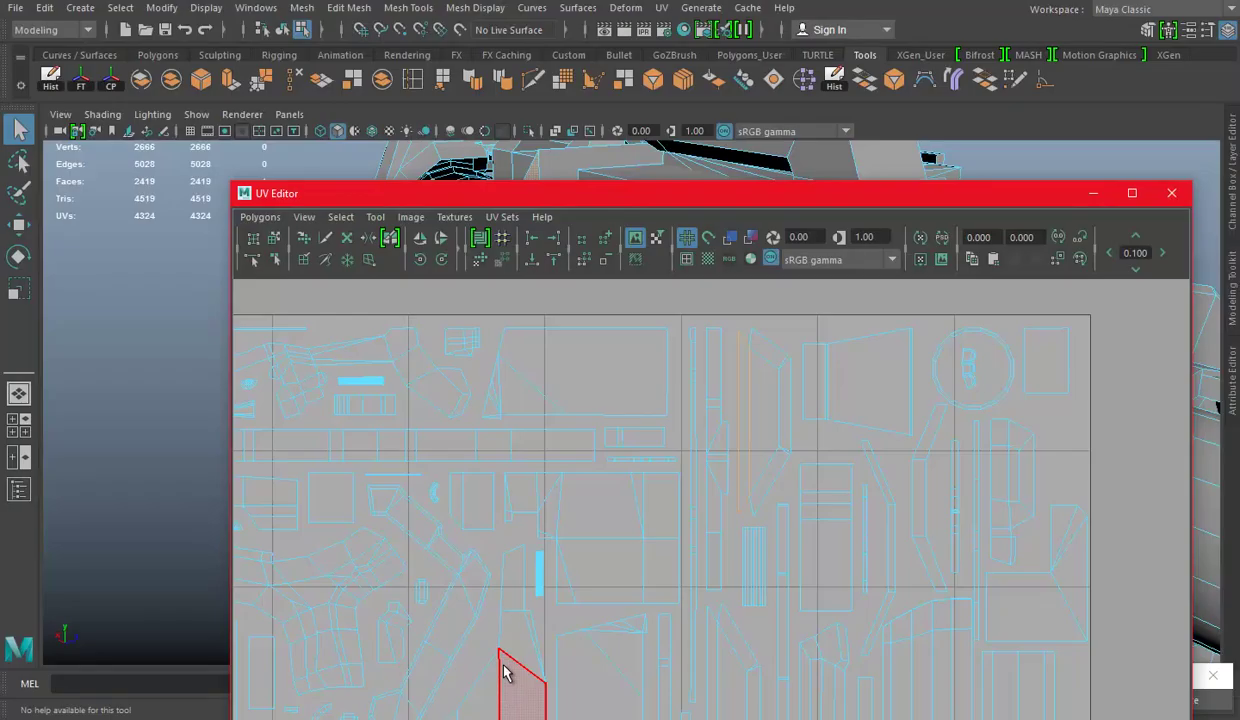
click(1094, 193)
mouse_move(733, 351)
mouse_down()
mouse_move(451, 360)
mouse_move(518, 400)
mouse_up()
click(518, 400)
Restore the UV Editor and zoom out to the full 0–1 UV layout
click(71, 708)
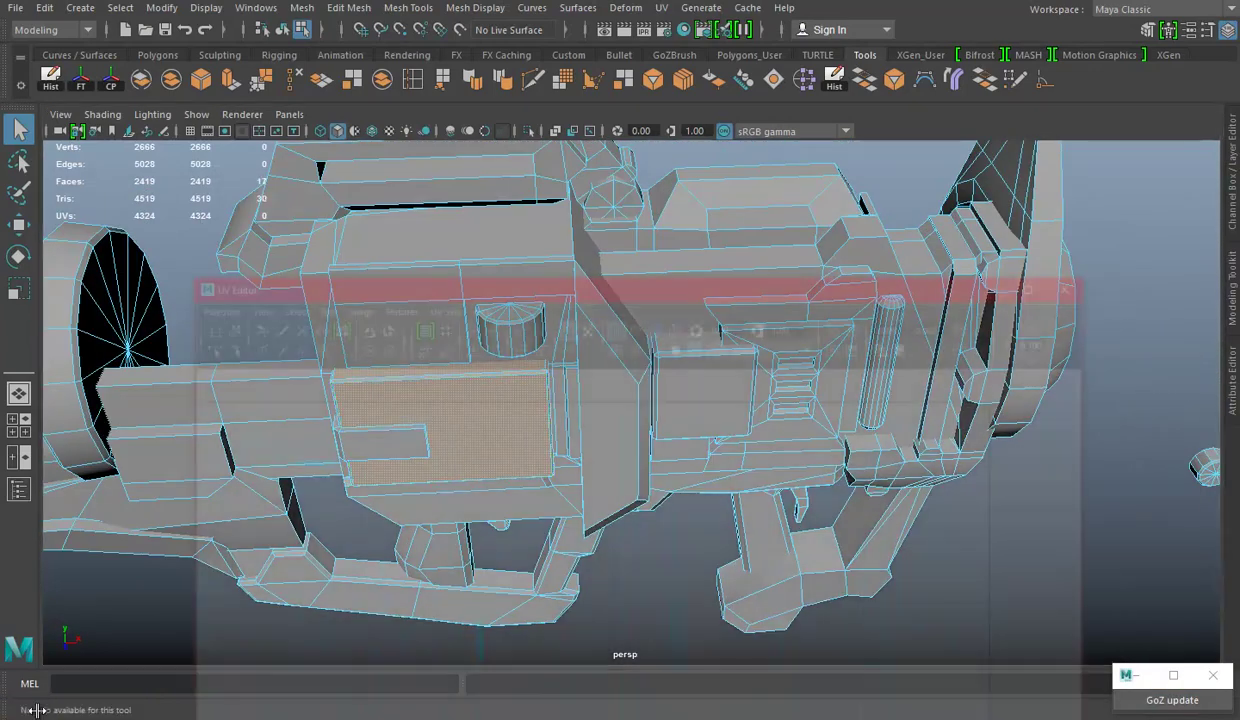
scroll(830, 401, down, 3)
scroll(947, 518, down, 5)
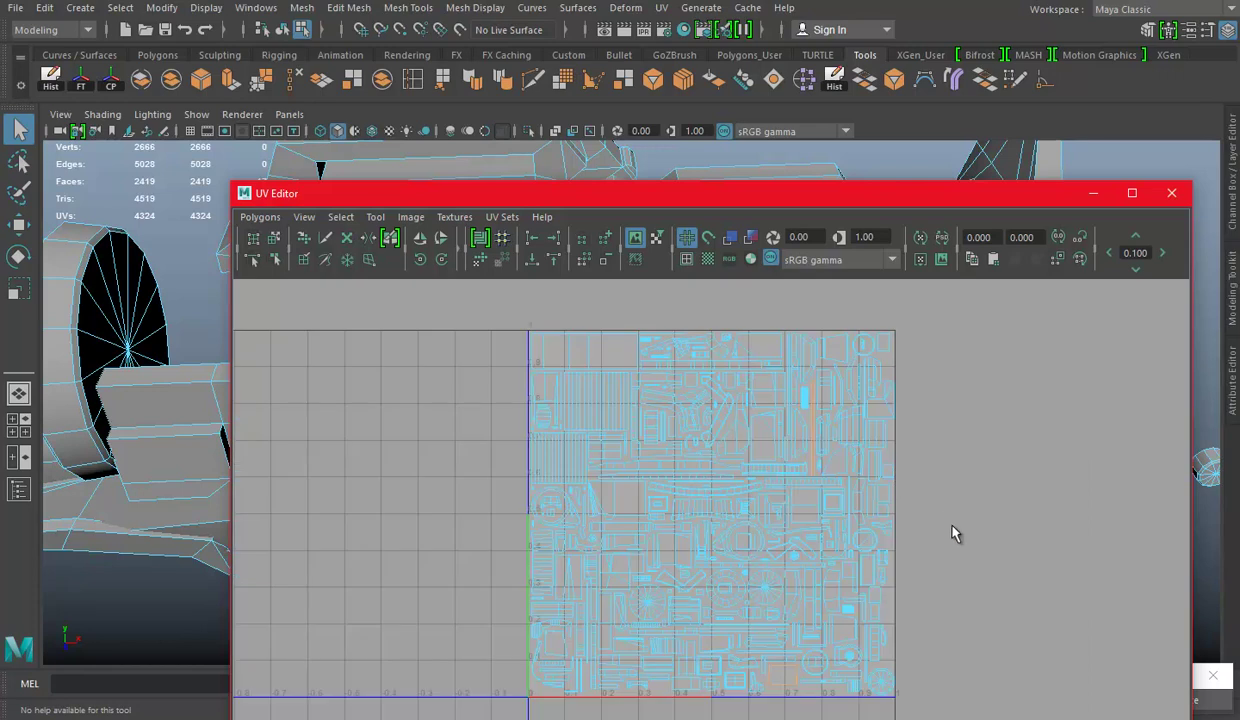
scroll(898, 528, down, 3)
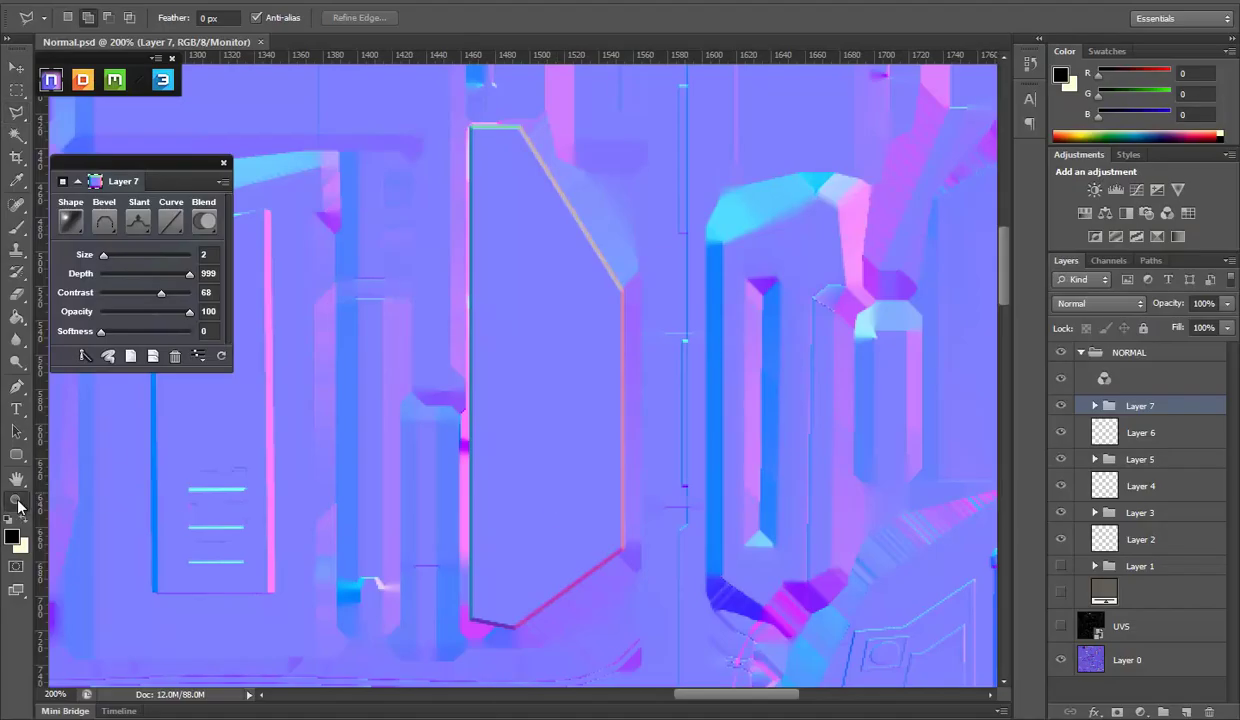
Zoom in on the four-sided UV island with the UV wireframe showing
click(16, 500)
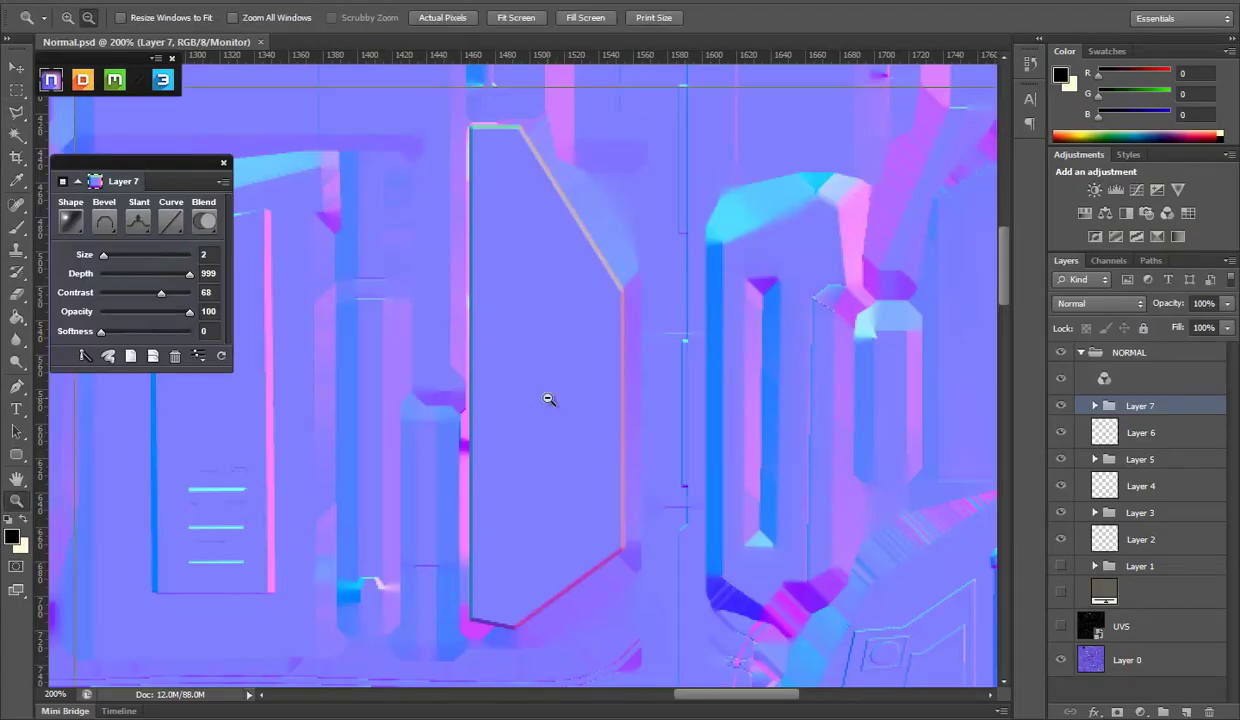
alt+click(648, 412)
drag(632, 430, 753, 315)
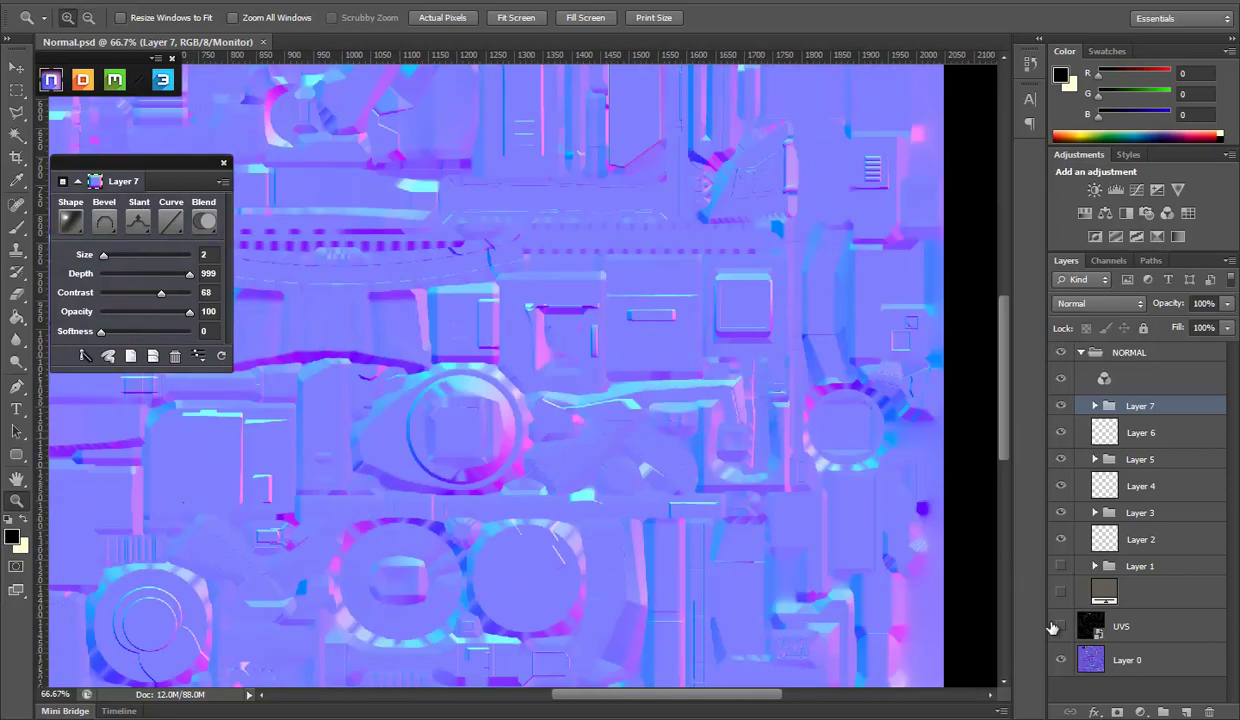
click(1060, 626)
scroll(653, 504, down, 5)
scroll(653, 249, down, 5)
scroll(589, 368, down, 5)
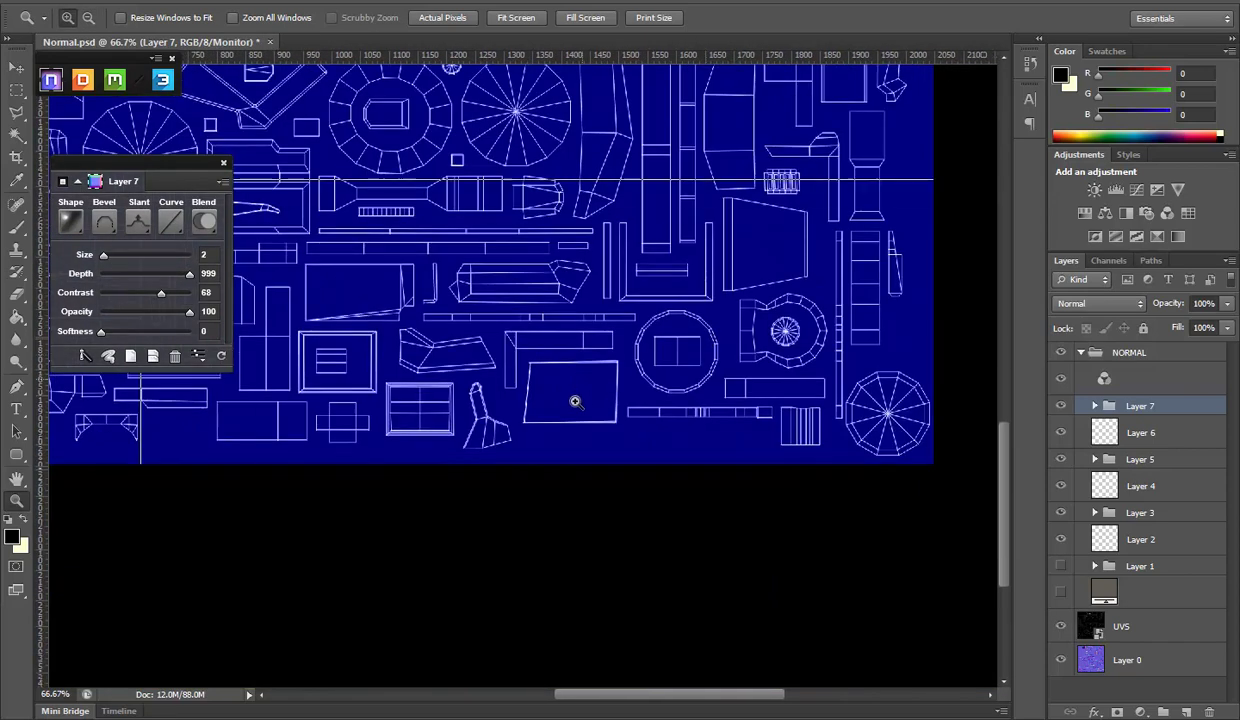
click(575, 402)
click(1060, 626)
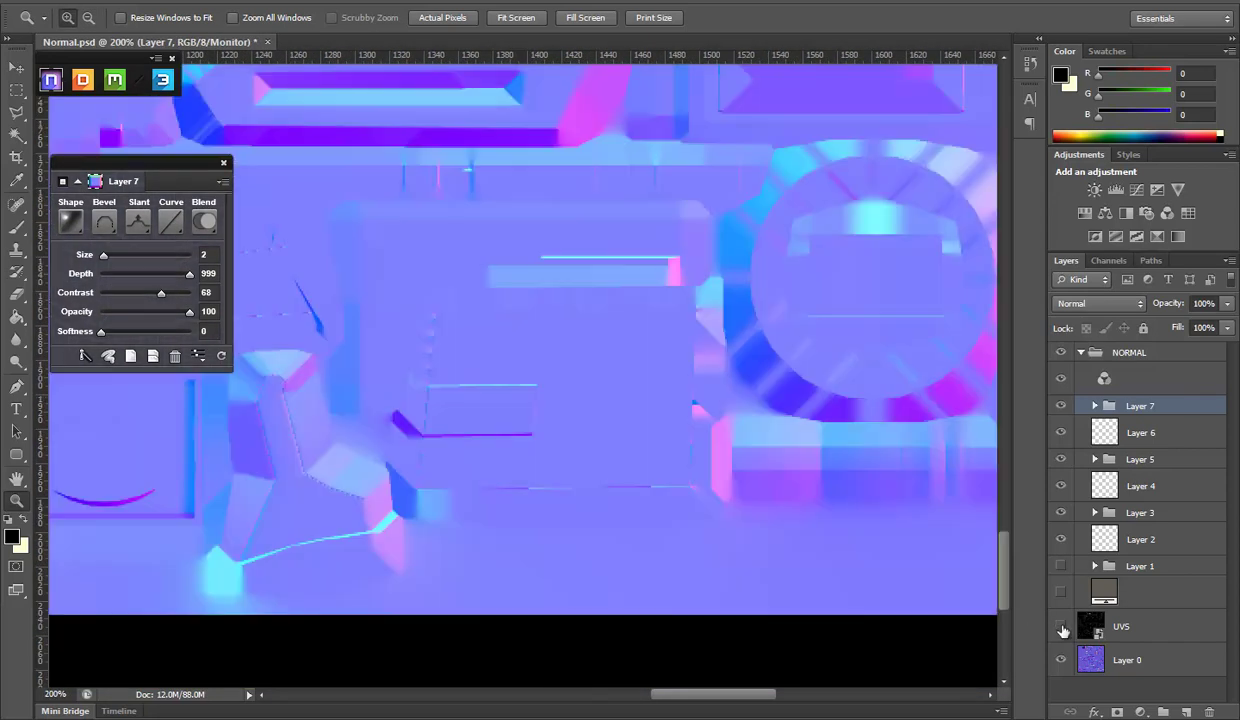
click(1061, 626)
On a new layer, trace a four-corner Polygonal Lasso selection around the island
click(1187, 712)
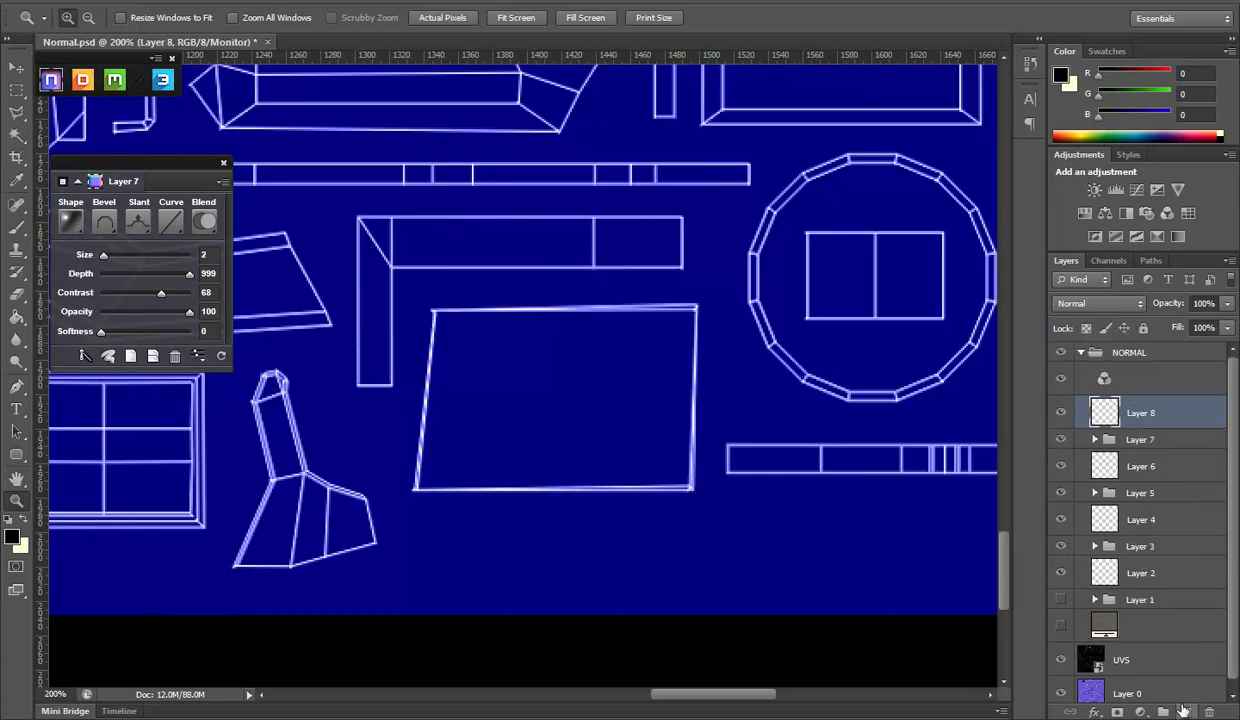
click(1062, 661)
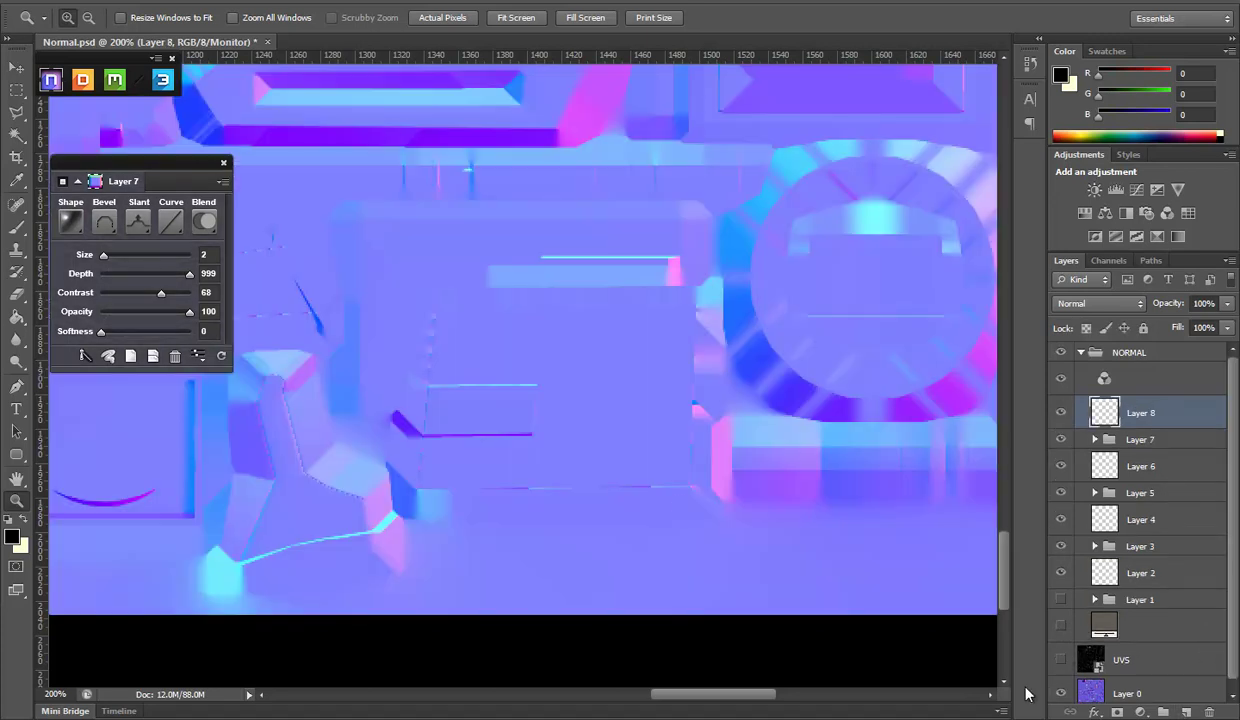
click(1062, 661)
key(m)
key(l)
click(433, 308)
click(413, 490)
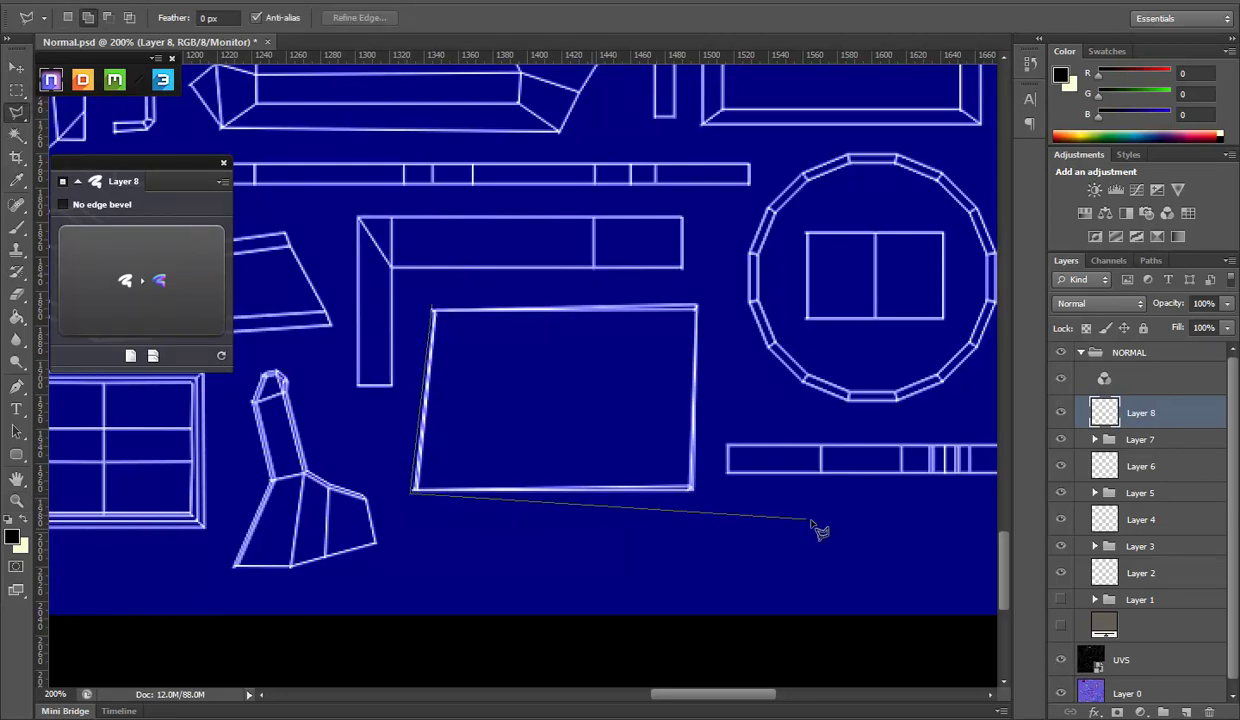
click(697, 490)
click(700, 302)
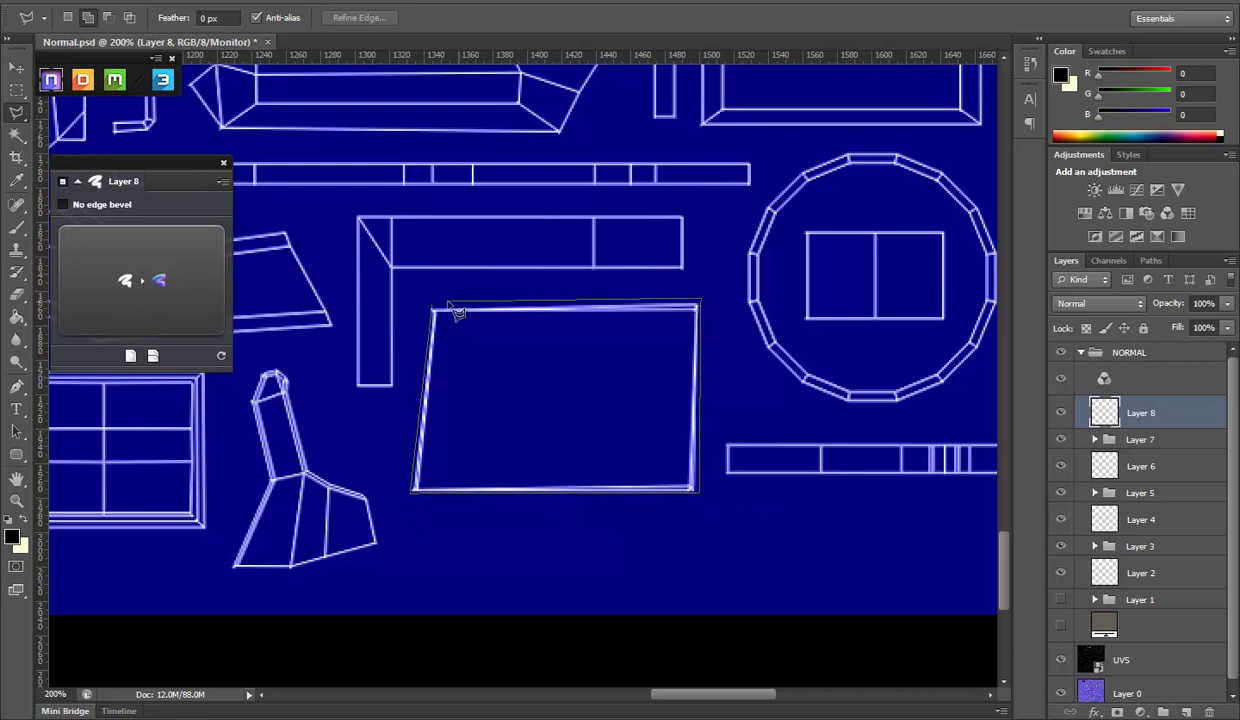
click(435, 309)
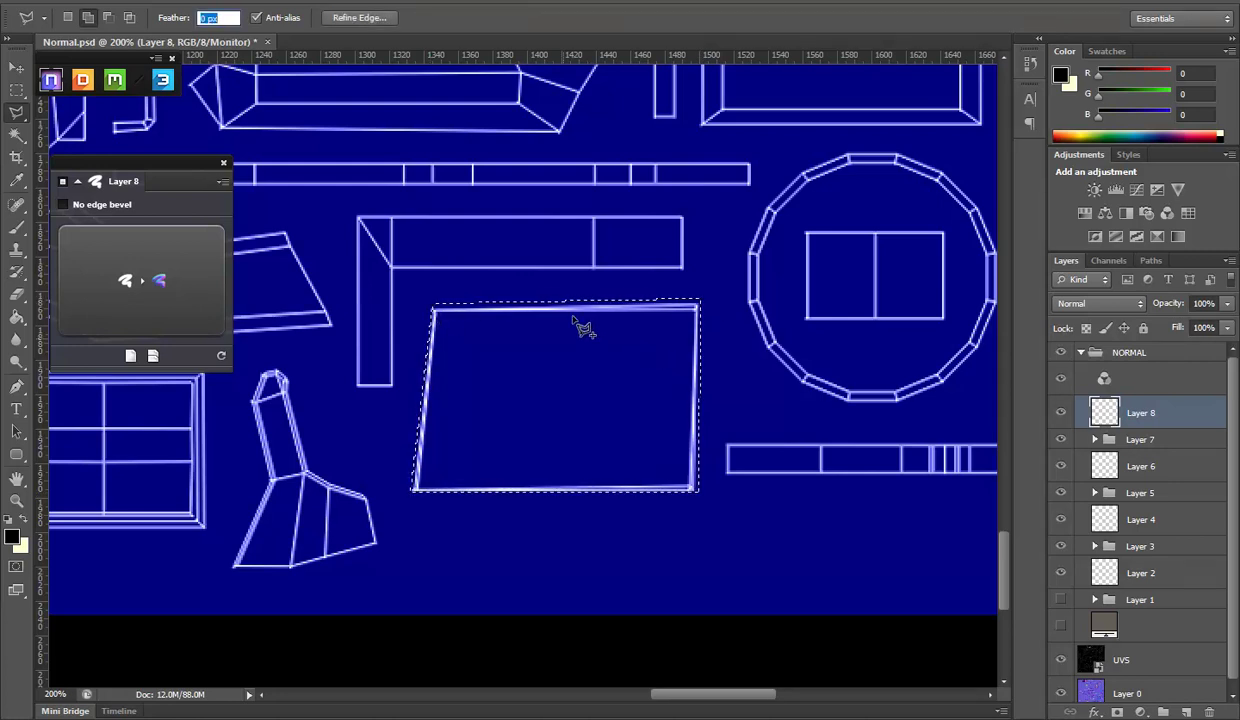
Bevel the selection with nDo at size 2 and inspect the new panel on the model
click(122, 268)
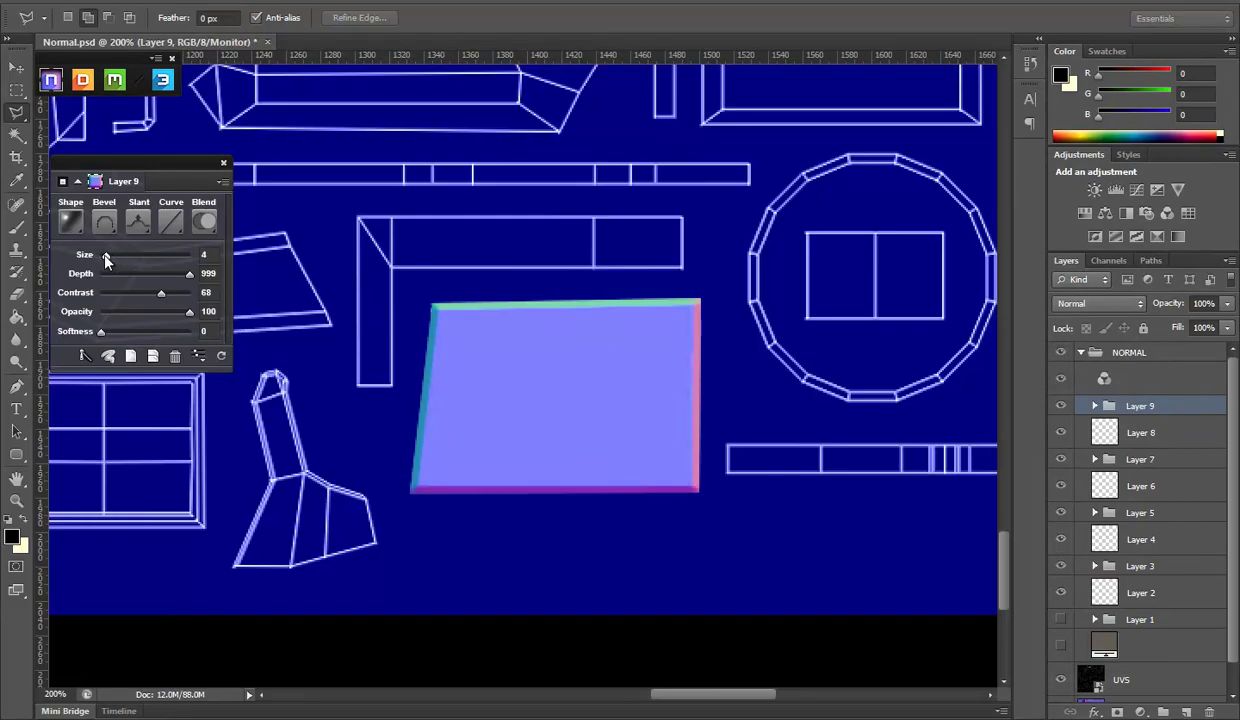
drag(105, 255, 102, 255)
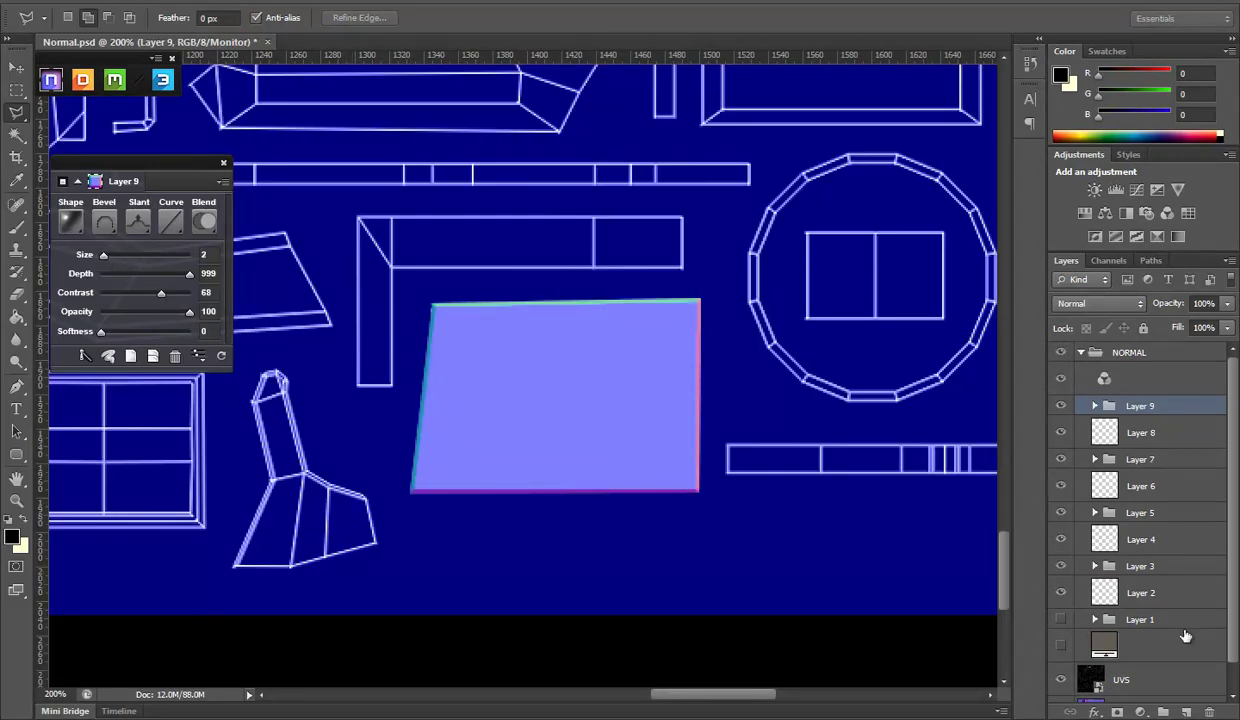
click(1062, 679)
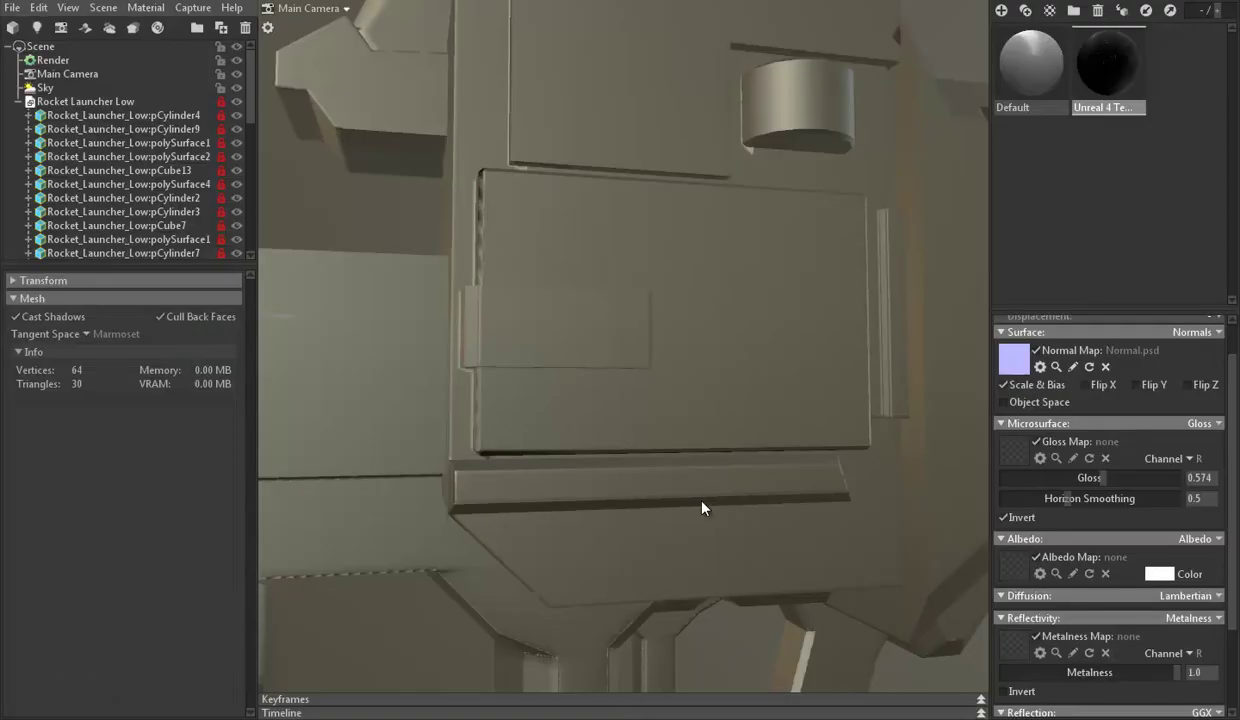
mouse_move(702, 508)
mouse_down()
mouse_move(722, 501)
mouse_move(756, 526)
mouse_move(772, 567)
mouse_move(620, 651)
mouse_up()
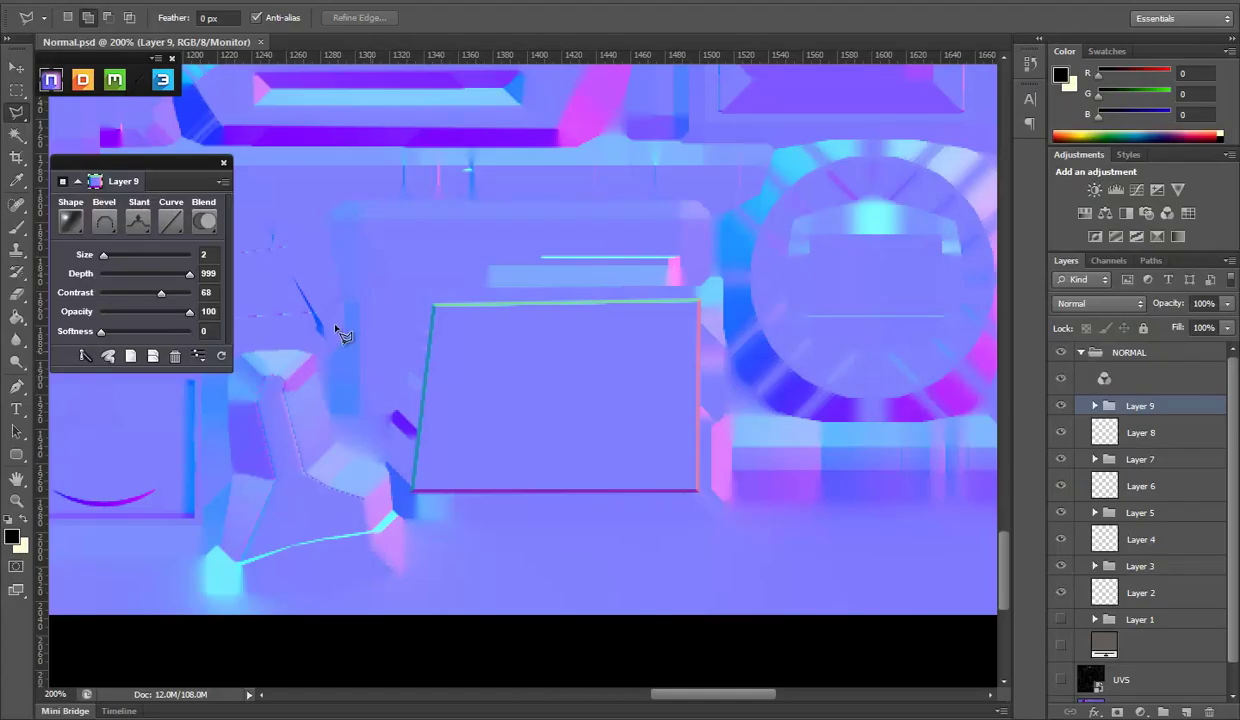
Stretch the panel to 106.14% height to fit the island and save the normal map
key(v)
key(ctrl+t)
drag(405, 396, 402, 396)
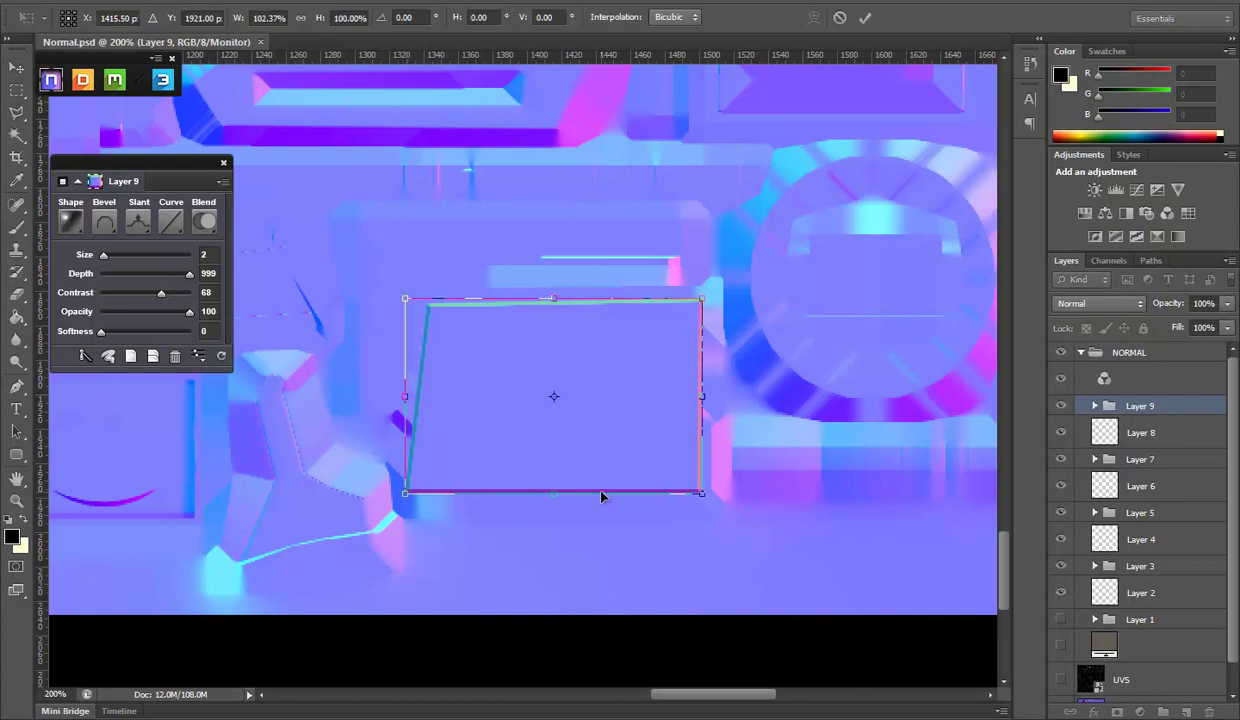
drag(563, 494, 563, 500)
drag(553, 298, 553, 293)
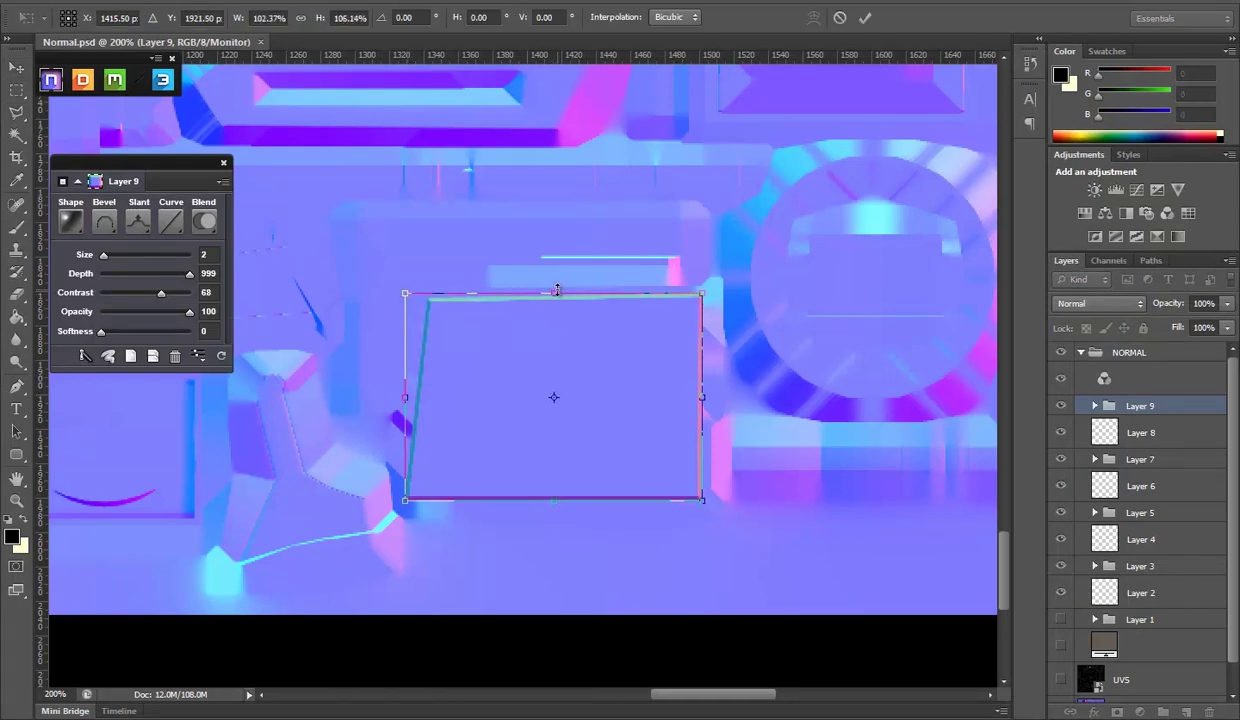
key(Return)
key(ctrl+s)
key(alt+Tab)
Close Marmoset's scene-save dialog and orbit close around the launcher's grip to inspect the bevels
mouse_move(731, 475)
mouse_down()
mouse_move(700, 296)
mouse_move(631, 388)
mouse_up()
key(ctrl+s)
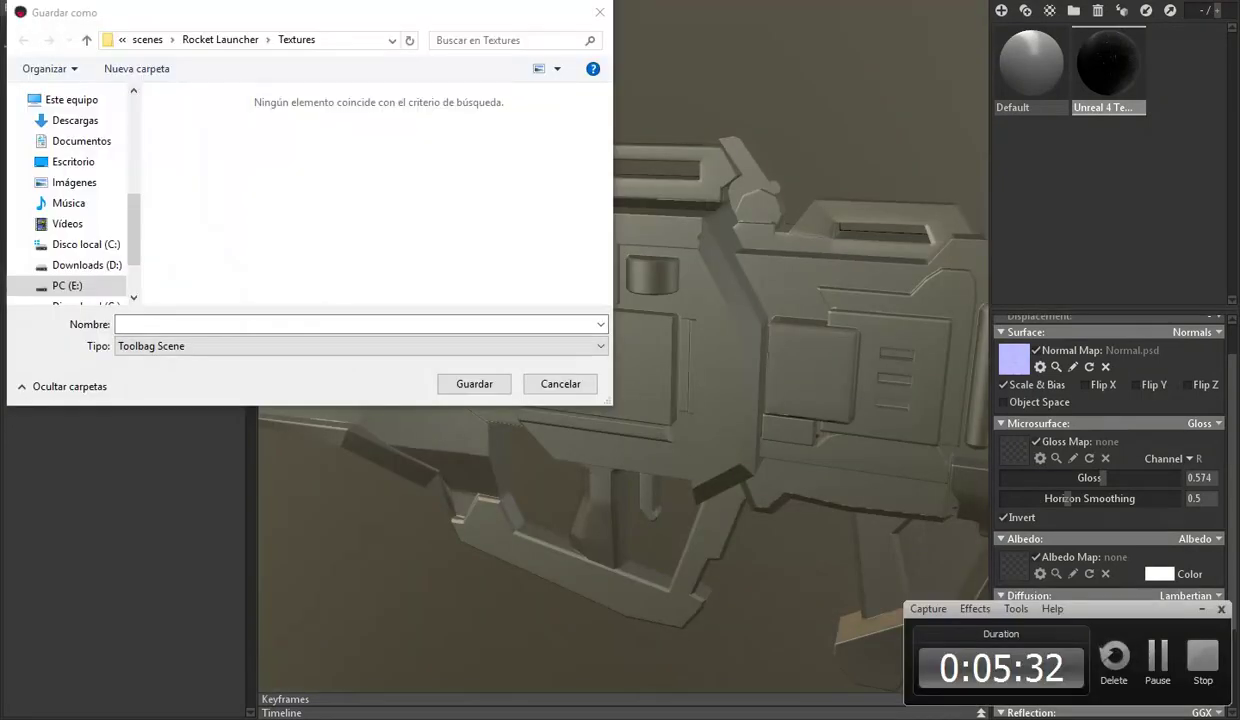
click(545, 388)
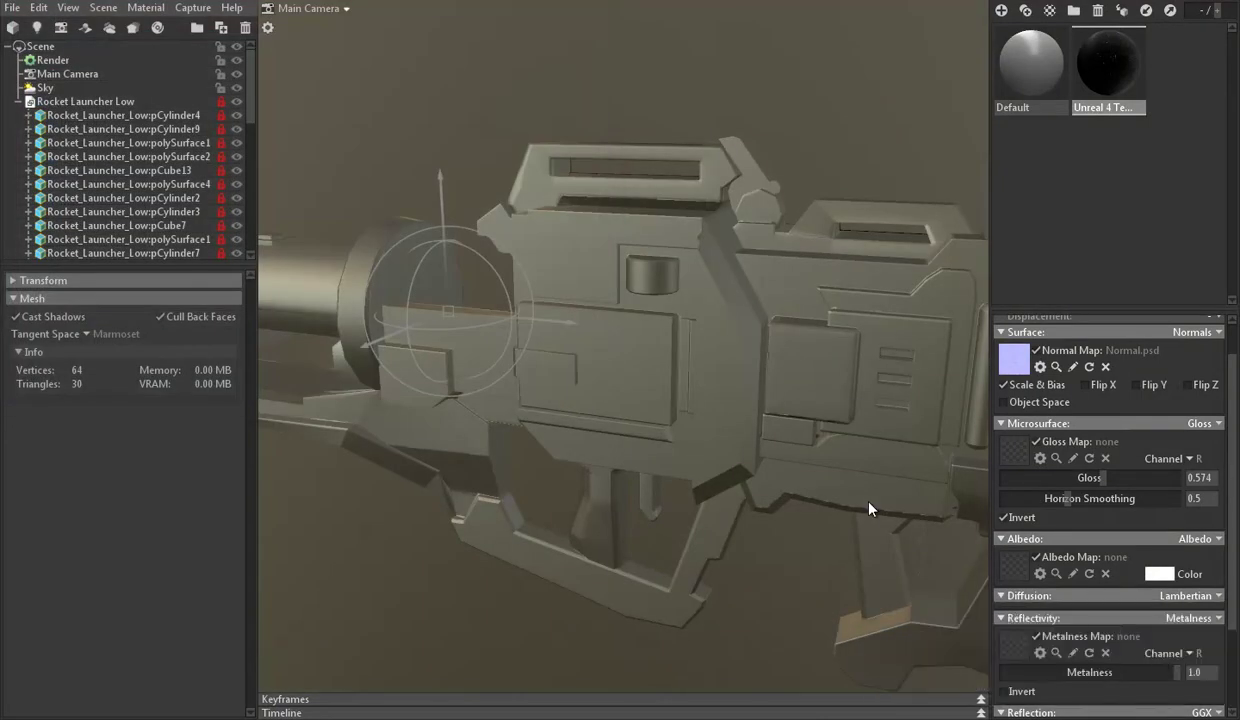
mouse_move(625, 454)
mouse_down()
mouse_move(645, 426)
mouse_move(725, 396)
mouse_move(650, 423)
mouse_move(678, 396)
mouse_move(736, 404)
mouse_move(916, 374)
mouse_move(667, 313)
mouse_move(479, 357)
mouse_move(504, 304)
mouse_move(674, 359)
mouse_move(382, 410)
mouse_move(551, 412)
mouse_move(709, 451)
mouse_move(556, 443)
mouse_move(481, 422)
mouse_move(482, 354)
mouse_move(476, 385)
mouse_move(601, 363)
mouse_move(509, 404)
mouse_move(548, 457)
mouse_move(536, 361)
mouse_move(783, 476)
mouse_move(661, 357)
mouse_move(742, 360)
mouse_move(560, 332)
mouse_move(570, 346)
mouse_up()
click(536, 361)
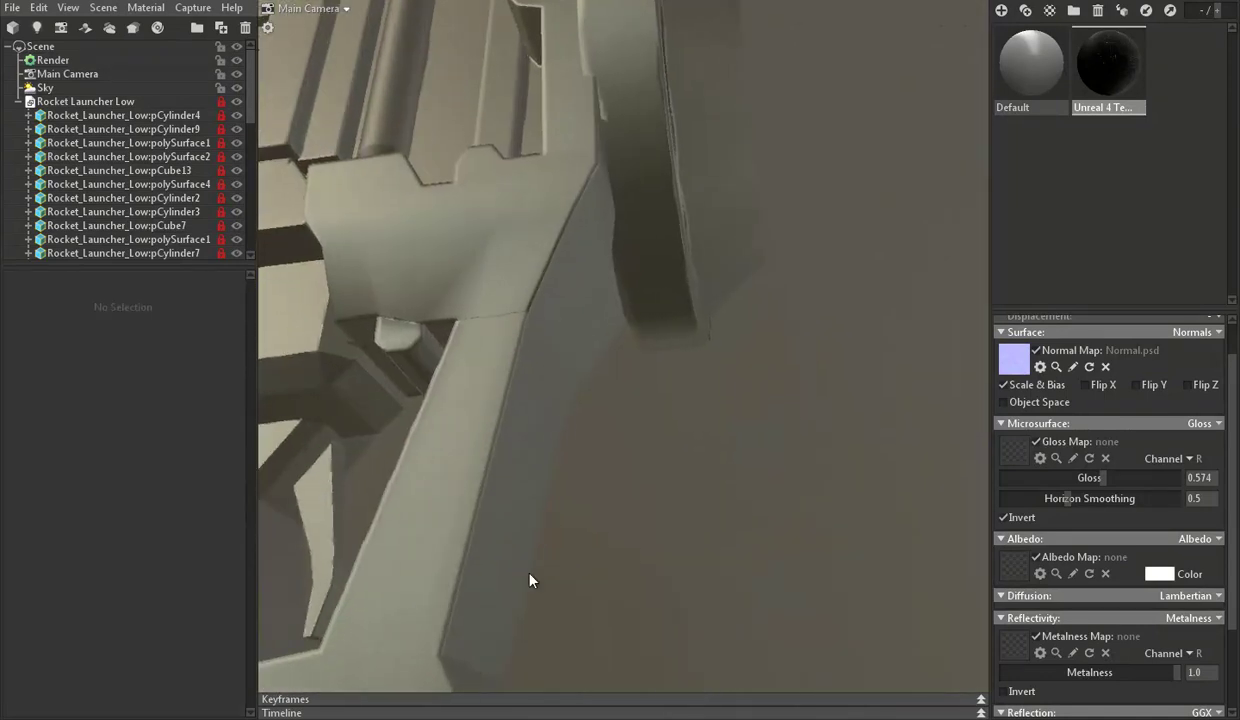
Select the face loop down the front of the grip's support leg in Maya
click(535, 650)
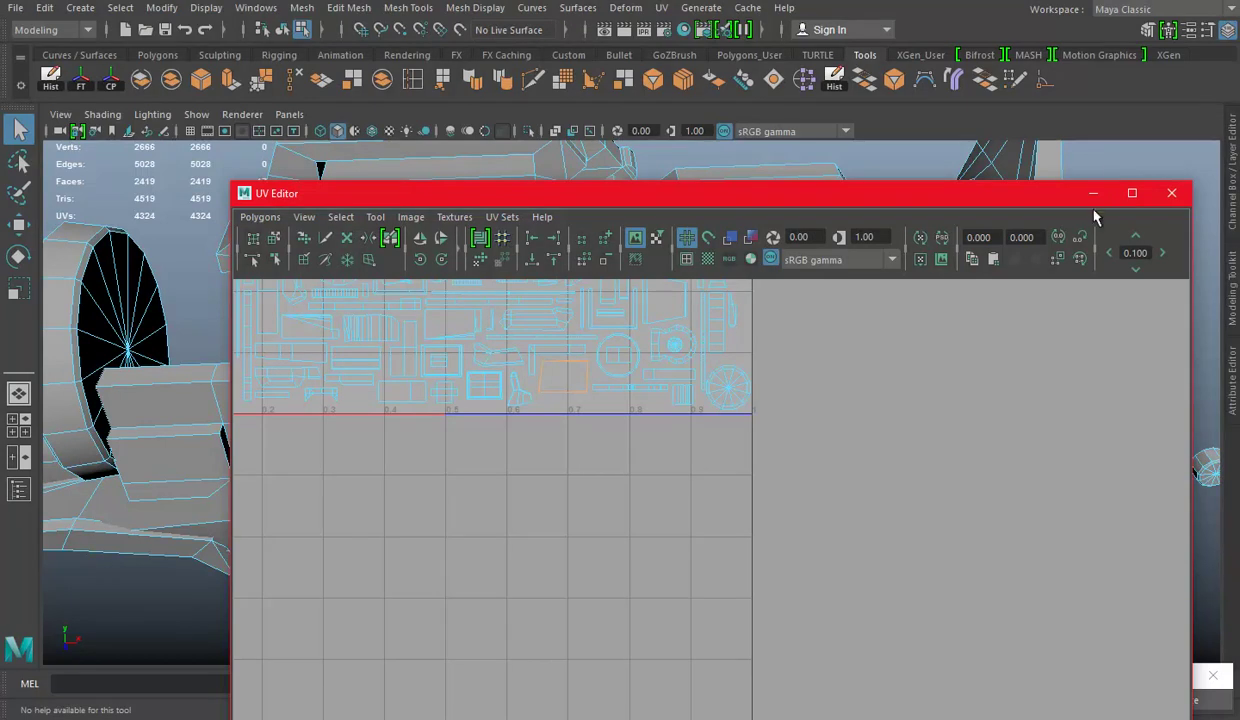
click(1094, 193)
mouse_move(734, 285)
mouse_down()
mouse_move(850, 338)
mouse_move(902, 382)
mouse_move(670, 357)
mouse_up()
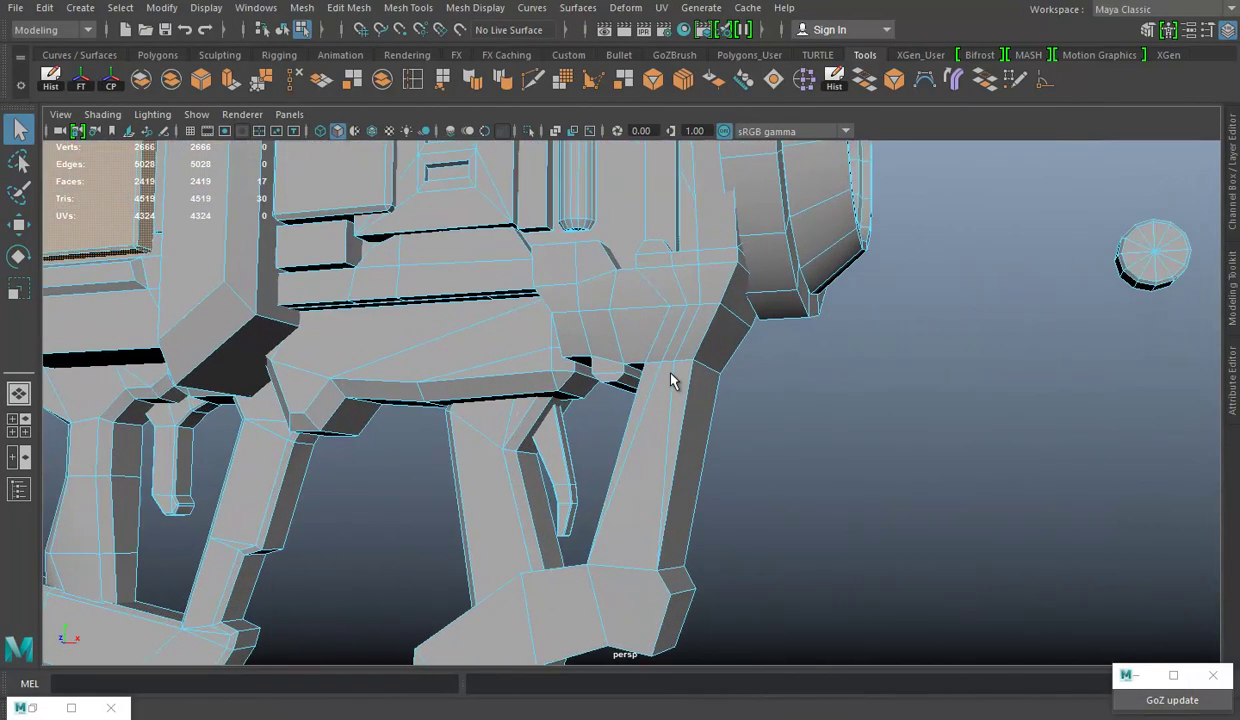
click(645, 335)
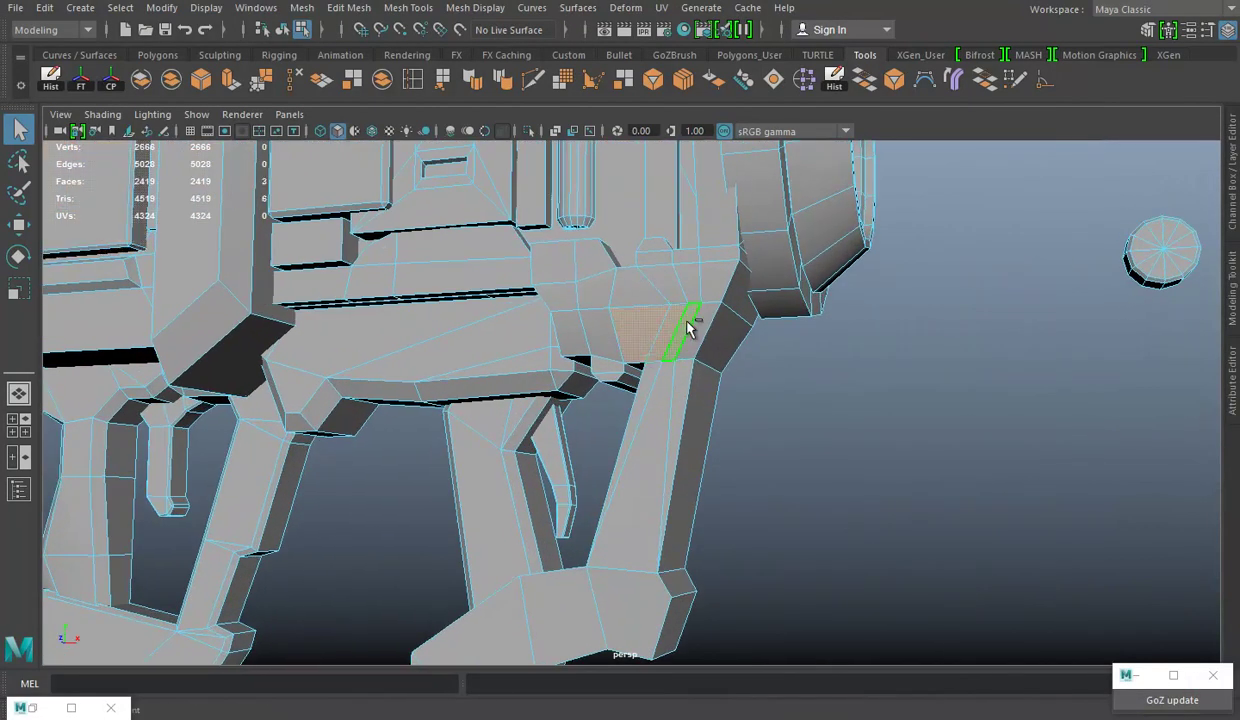
shift+double_click(656, 380)
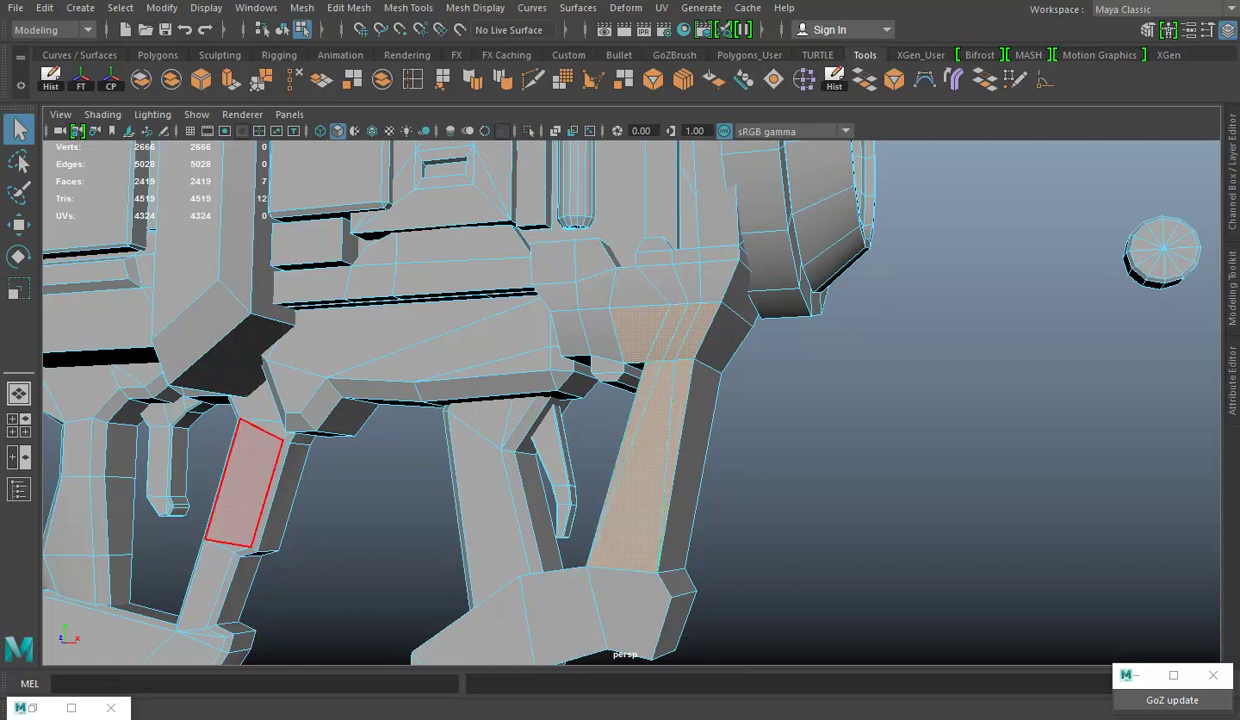
Restore the UV Editor and zoom in on the selected leg faces' UV shell
click(45, 710)
scroll(595, 410, up, 5)
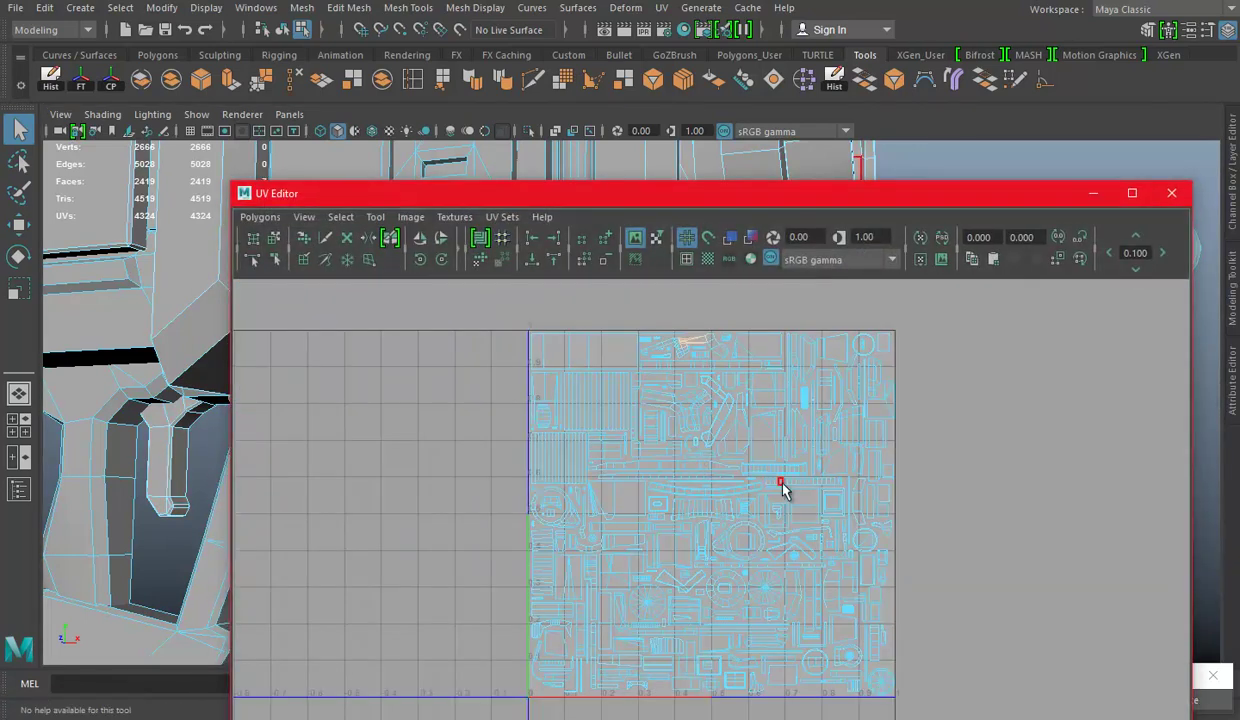
scroll(770, 487, up, 3)
scroll(770, 537, up, 2)
scroll(695, 504, up, 2)
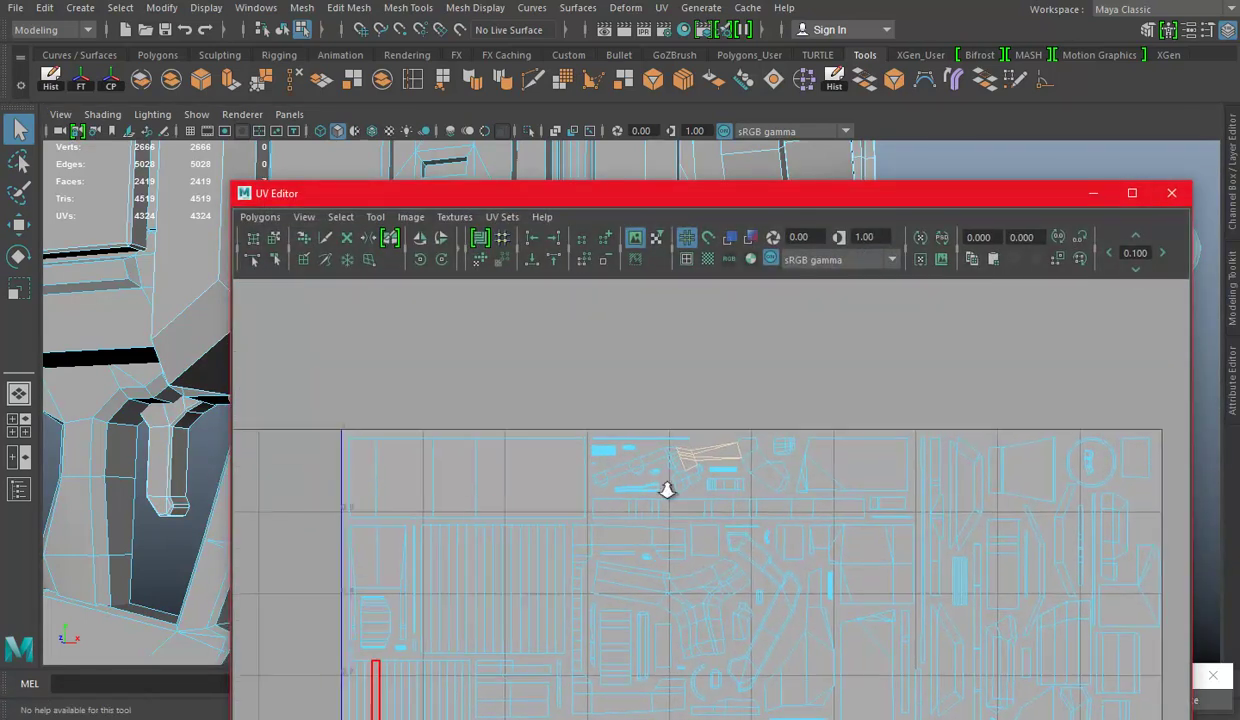
scroll(797, 485, up, 2)
scroll(697, 484, up, 1)
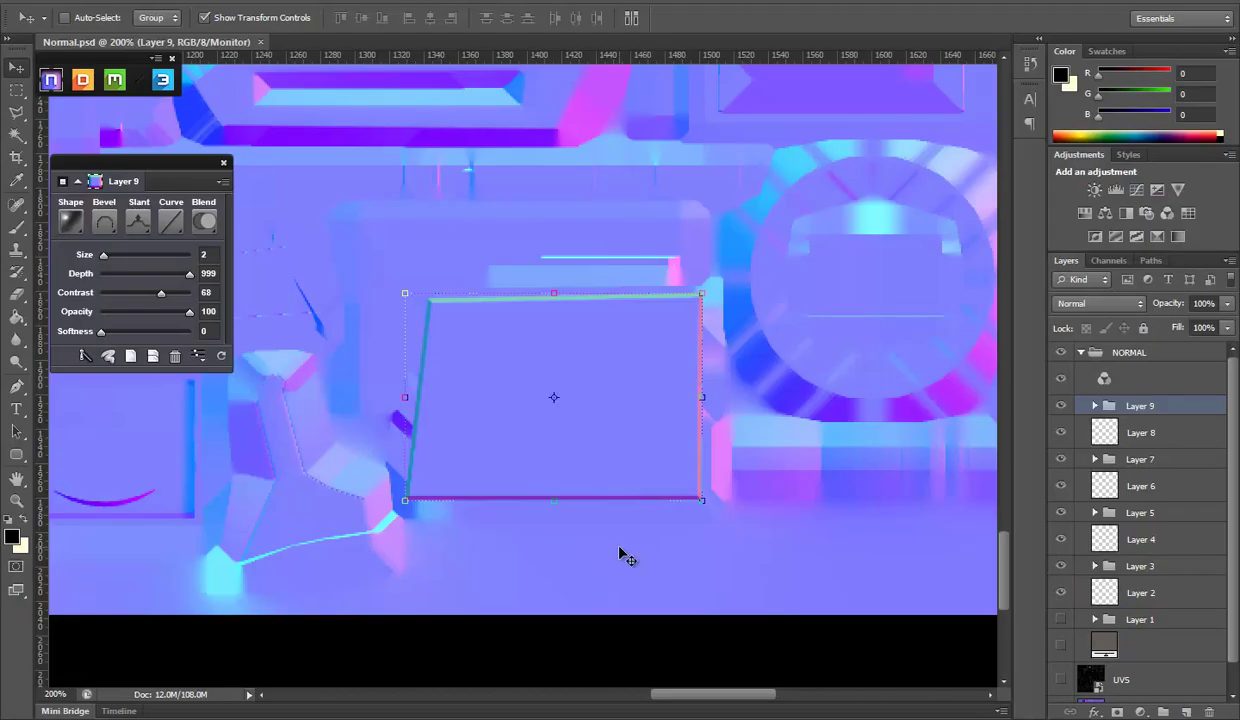
Show the UVS wireframe and zoom to 200% on the upper islands around the strut's shell
click(16, 500)
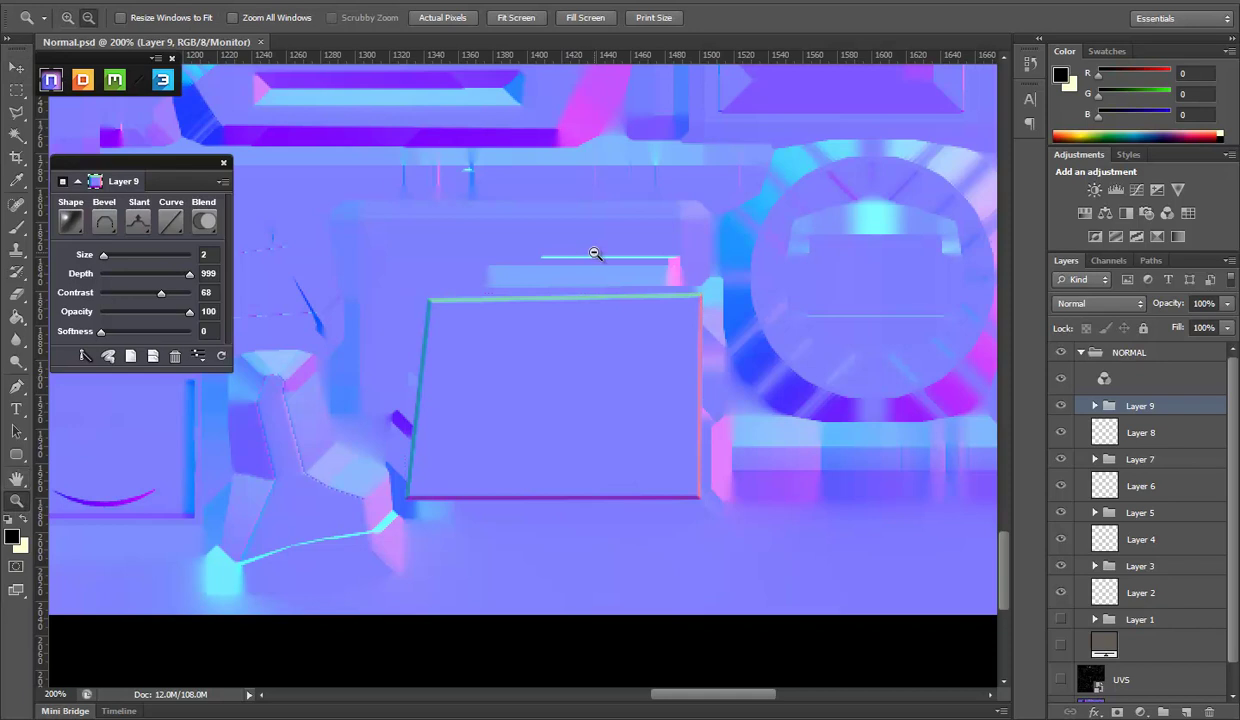
alt+click(595, 255)
alt+click(595, 255)
click(1060, 679)
mouse_move(684, 354)
mouse_down()
mouse_move(681, 565)
mouse_move(650, 615)
mouse_up()
scroll(645, 360, up, 5)
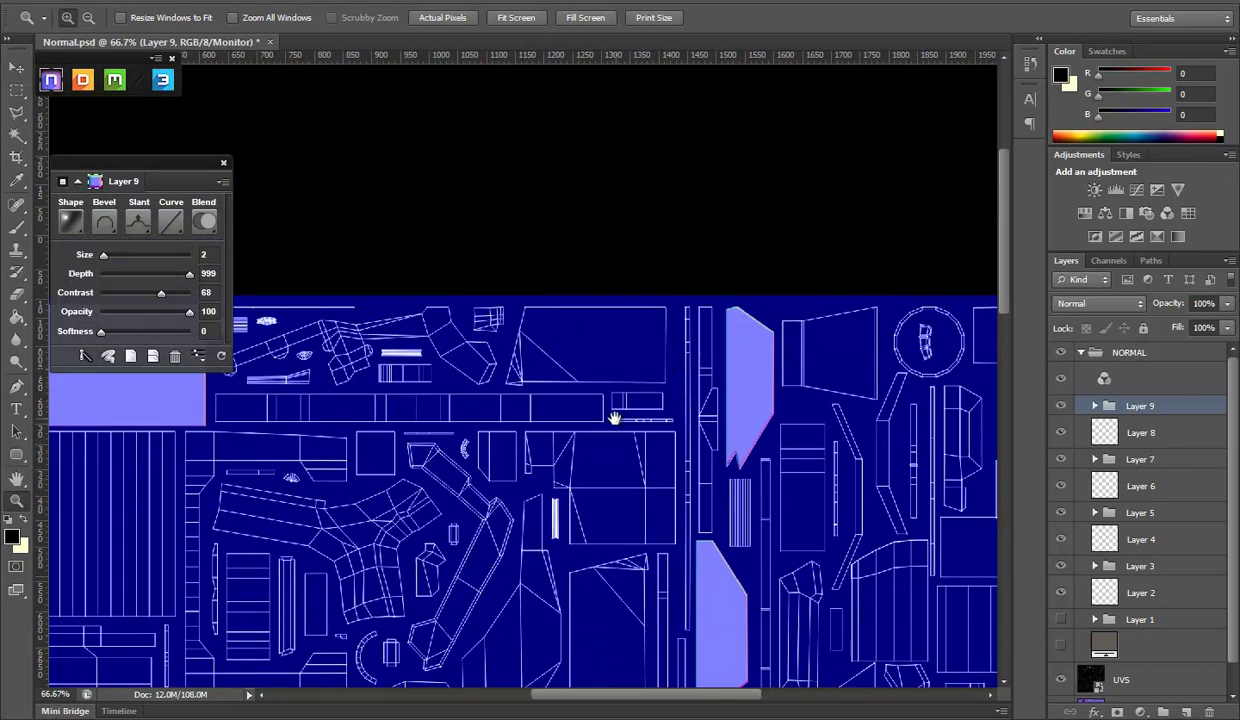
scroll(595, 405, left, 4)
click(563, 374)
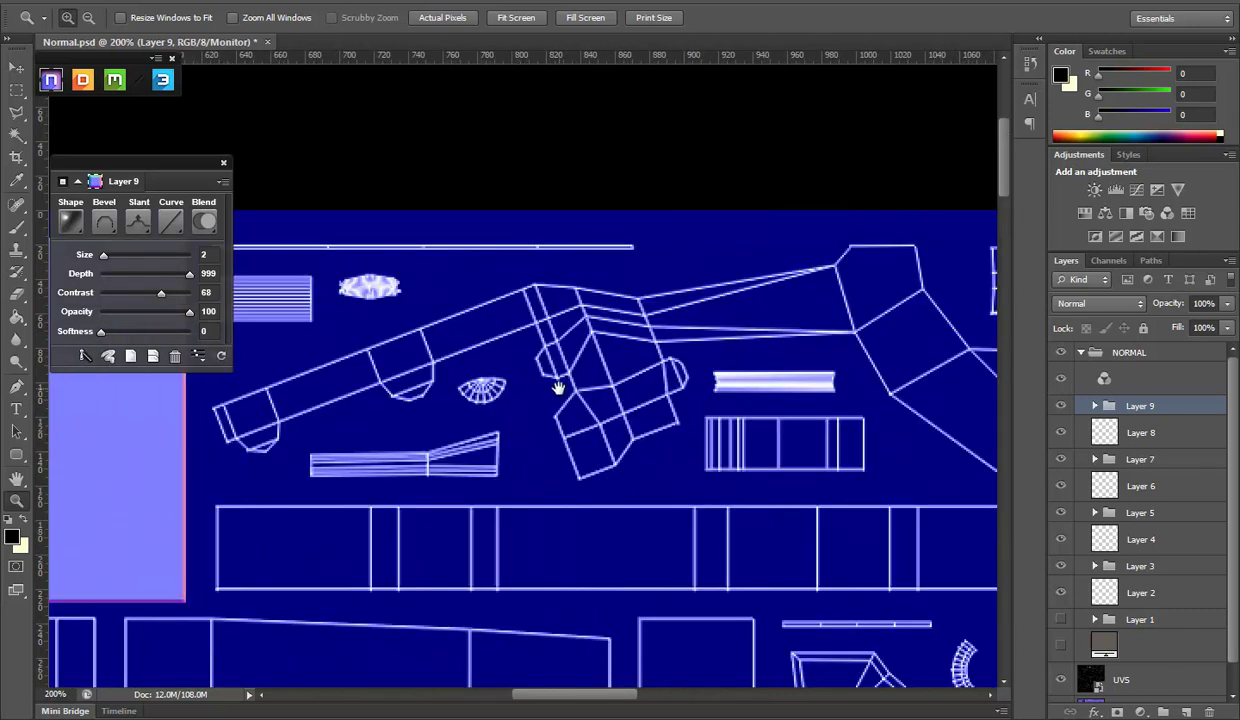
click(1060, 680)
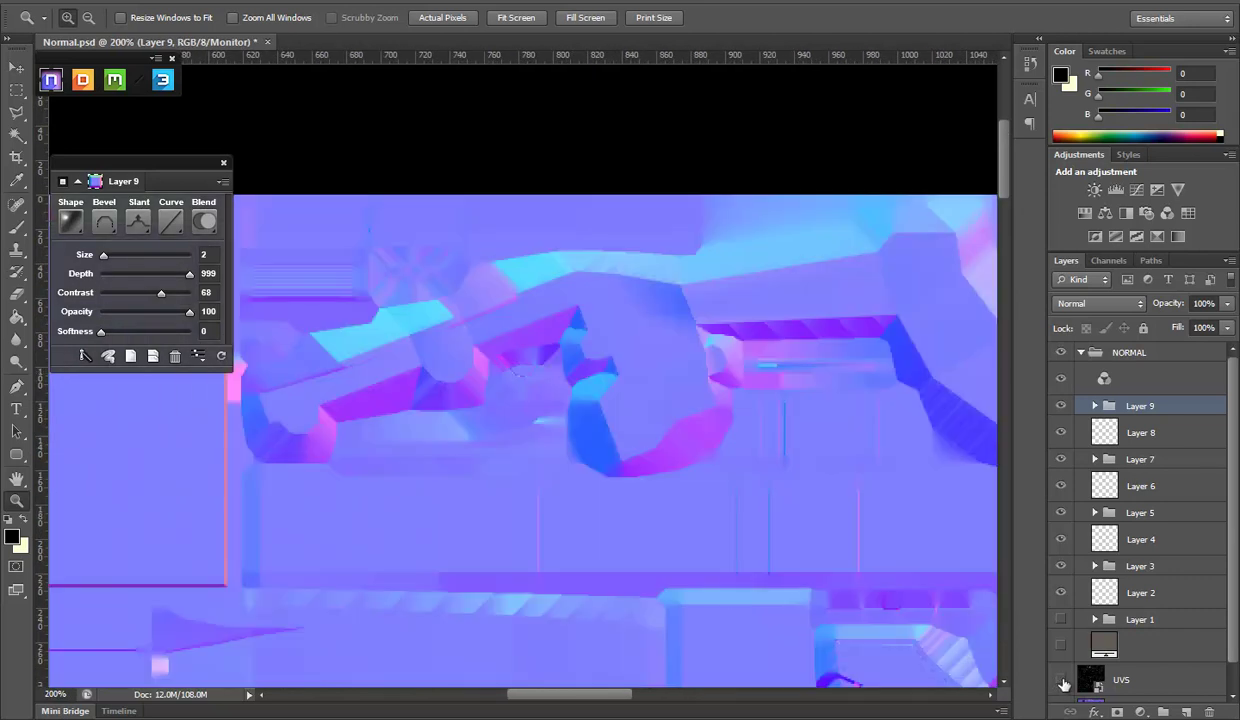
click(1061, 680)
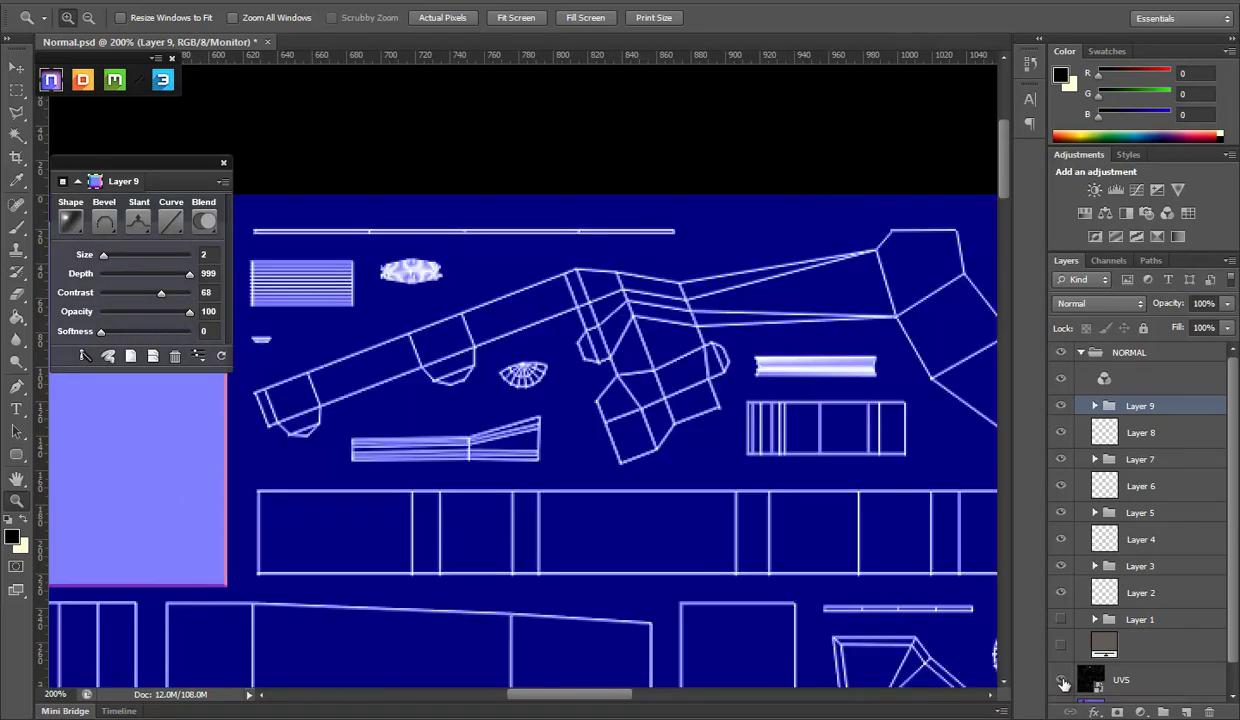
Add empty Layer 10 and restart a Polygonal Lasso outline at the grip shell's bend
click(1184, 712)
key(l)
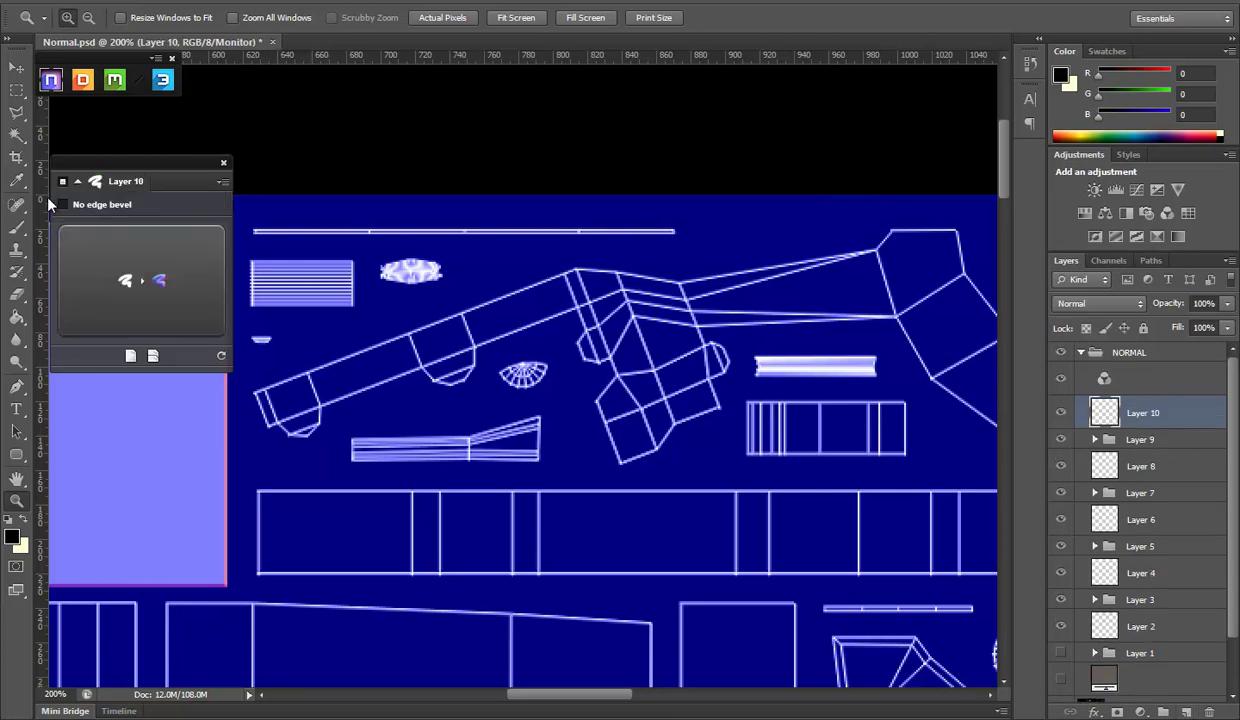
click(567, 271)
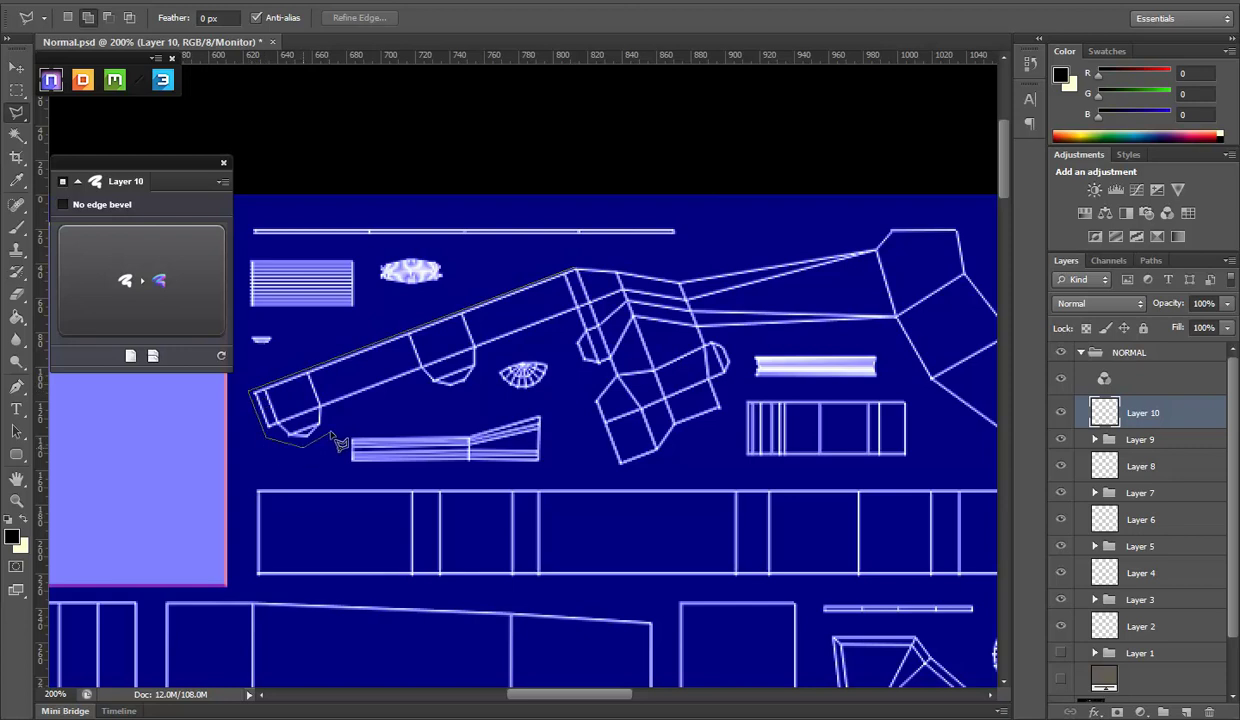
right_click(437, 408)
click(485, 356)
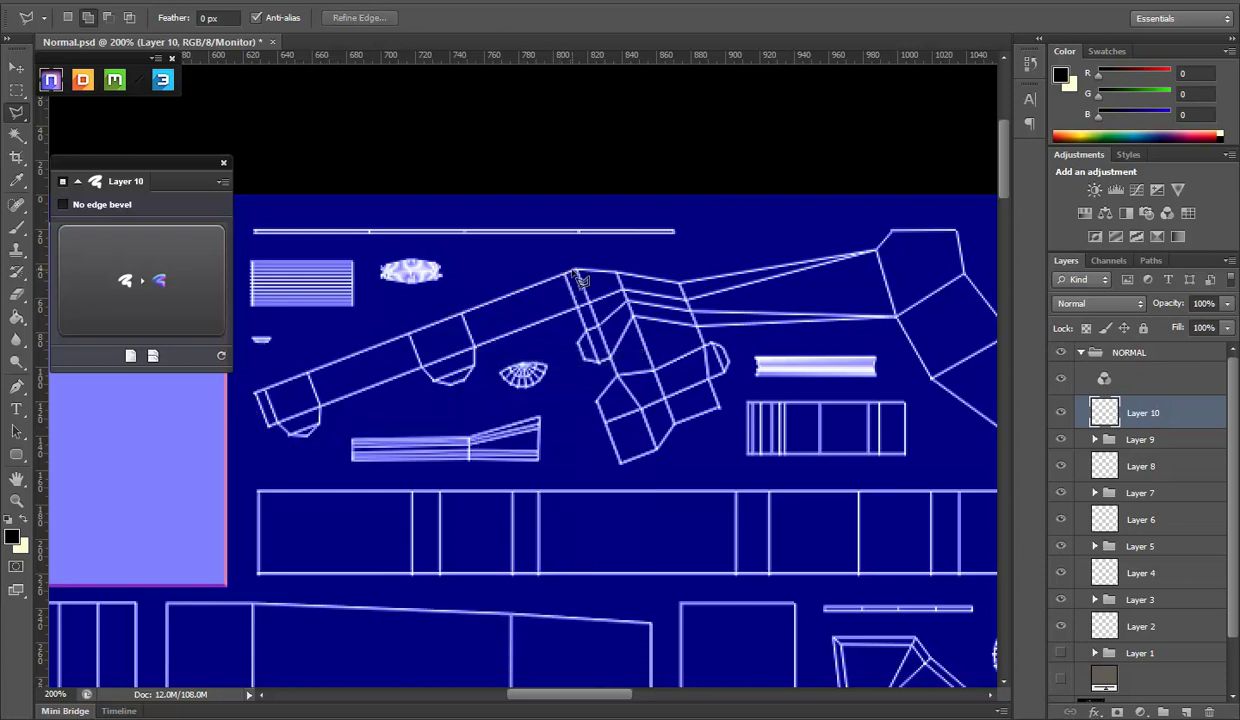
click(577, 270)
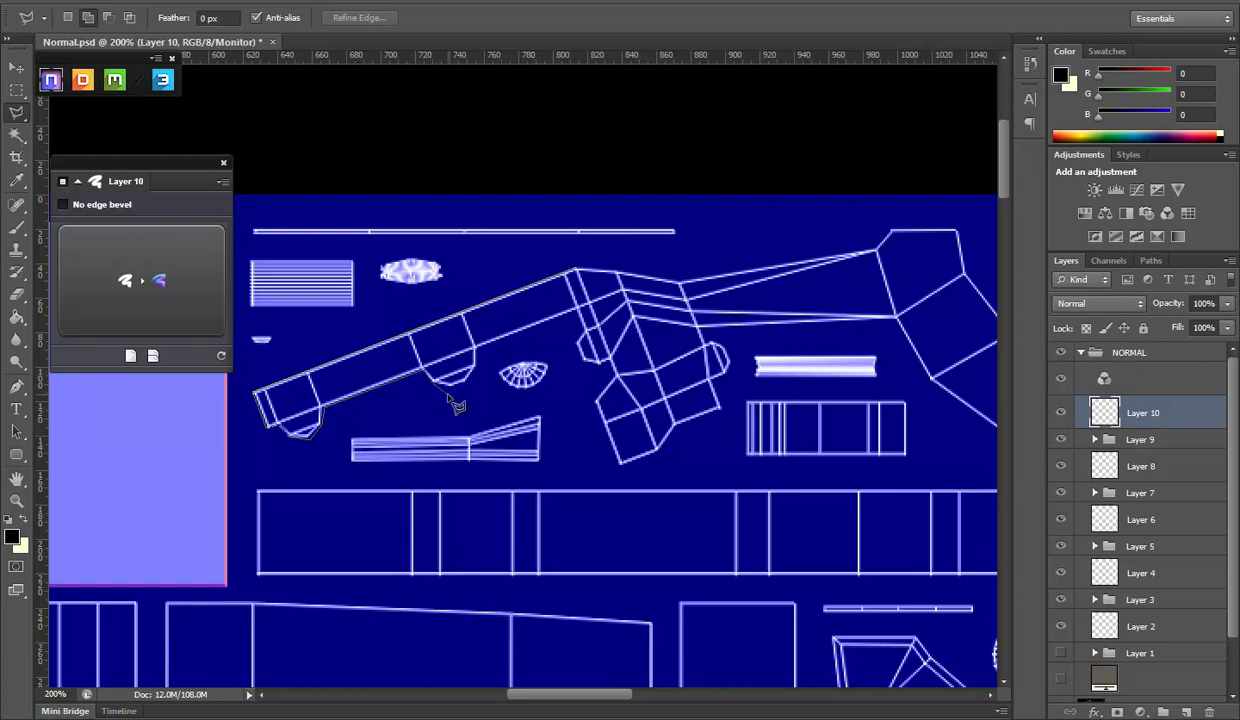
Trace the outline along the bar's lower edge and around the part to its right corner
click(475, 350)
click(577, 311)
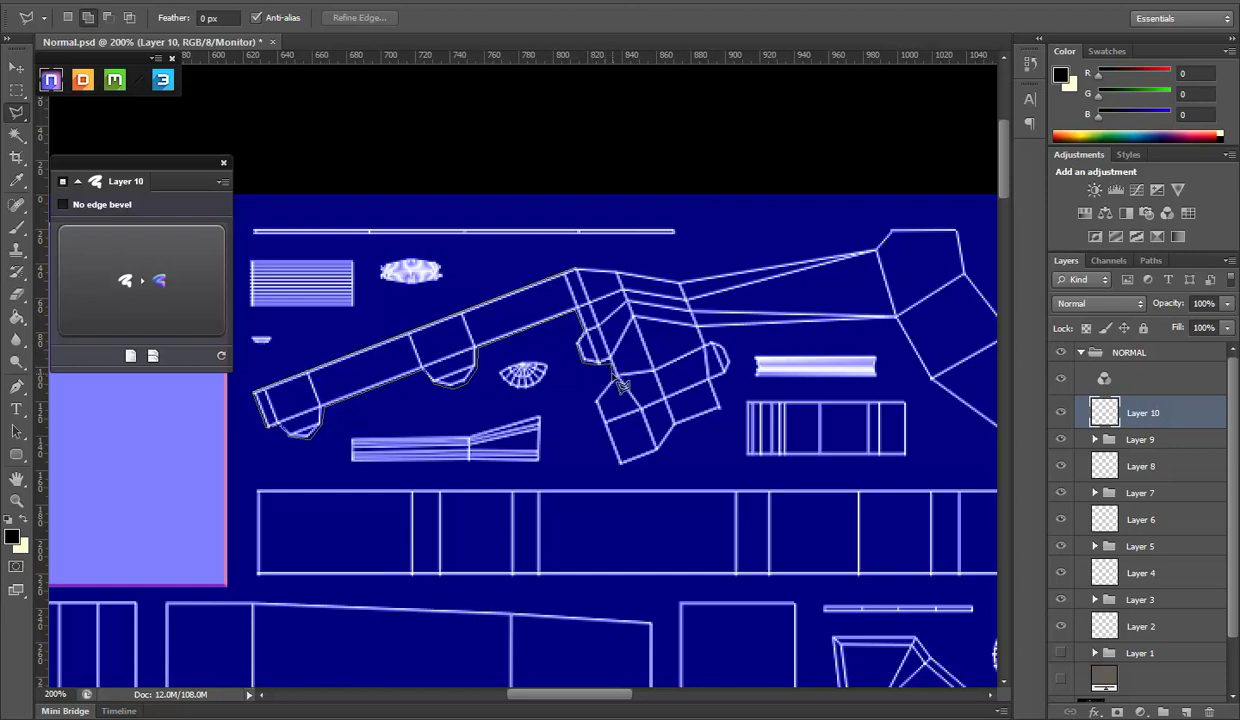
click(605, 372)
click(596, 402)
click(620, 466)
click(661, 453)
click(678, 429)
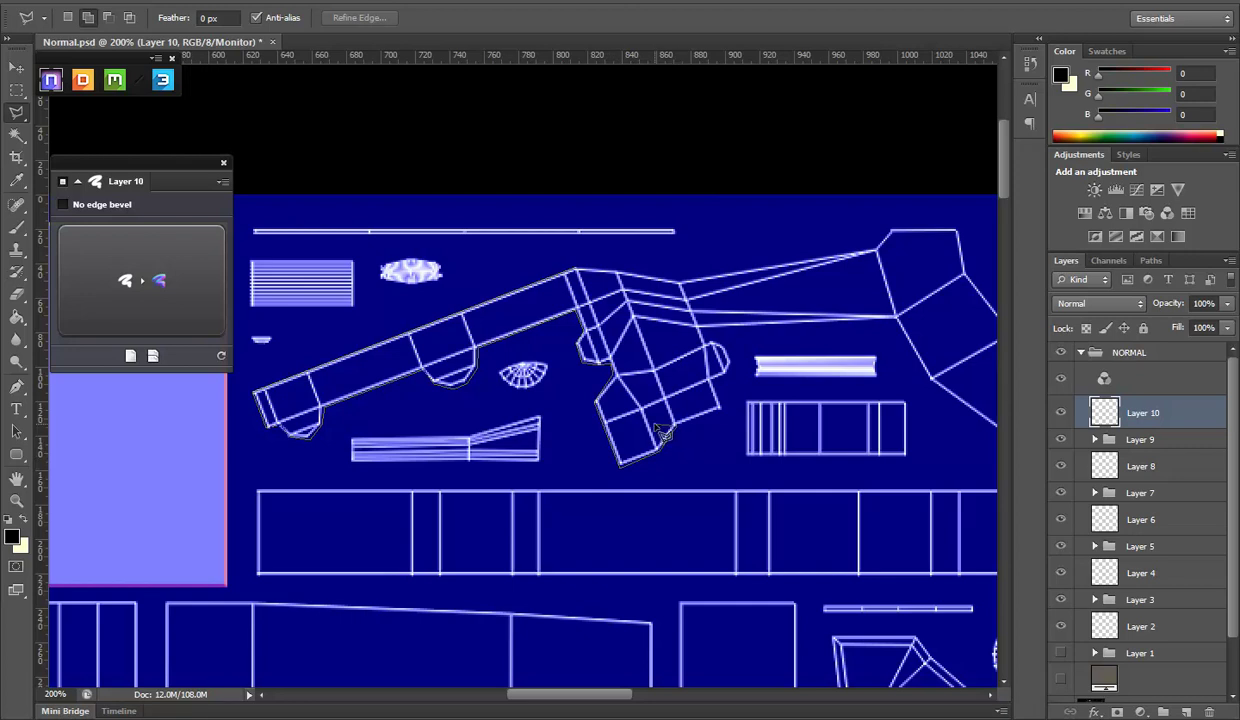
click(722, 412)
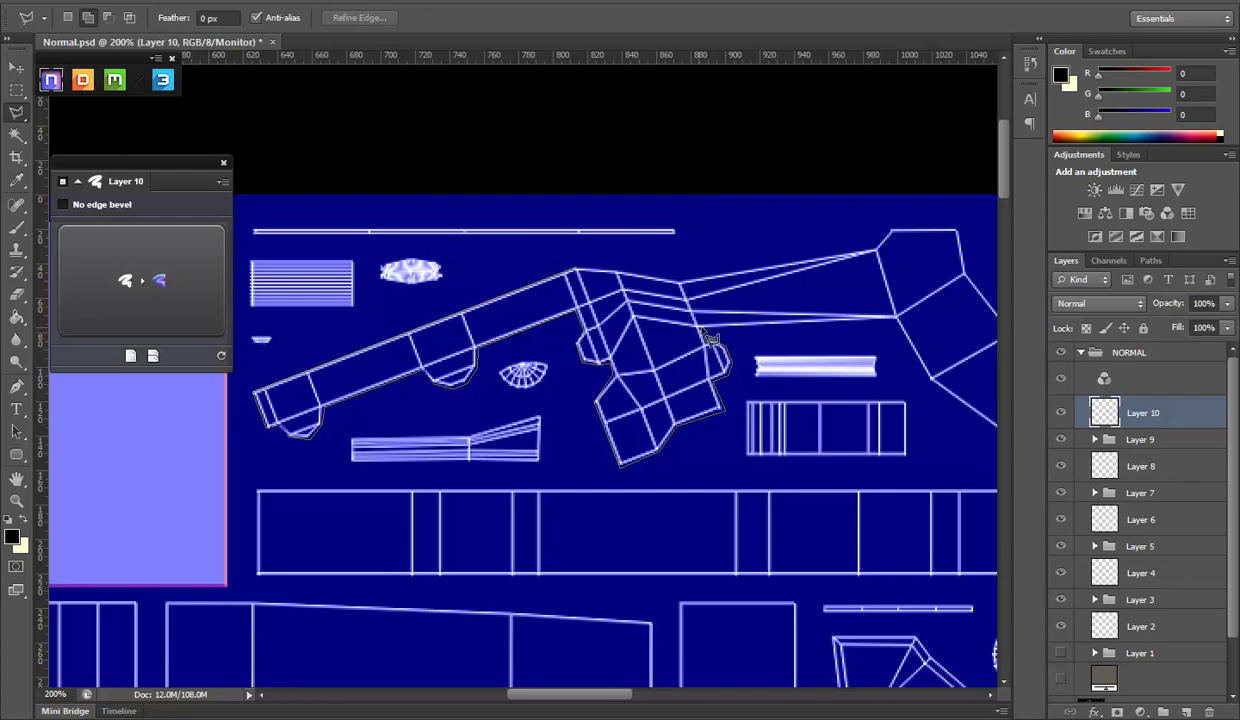
Continue the outline along the angled edge, lower corner and right side to the upper-right corner
drag(803, 343, 562, 365)
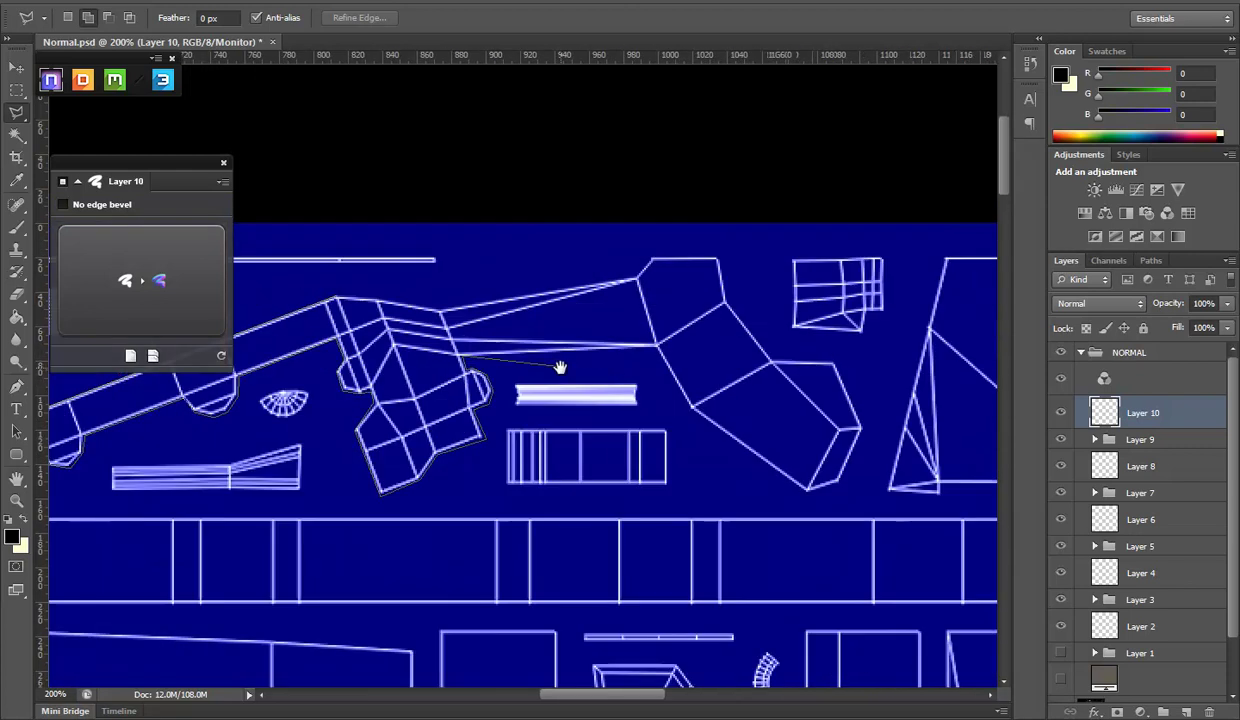
click(657, 346)
click(691, 408)
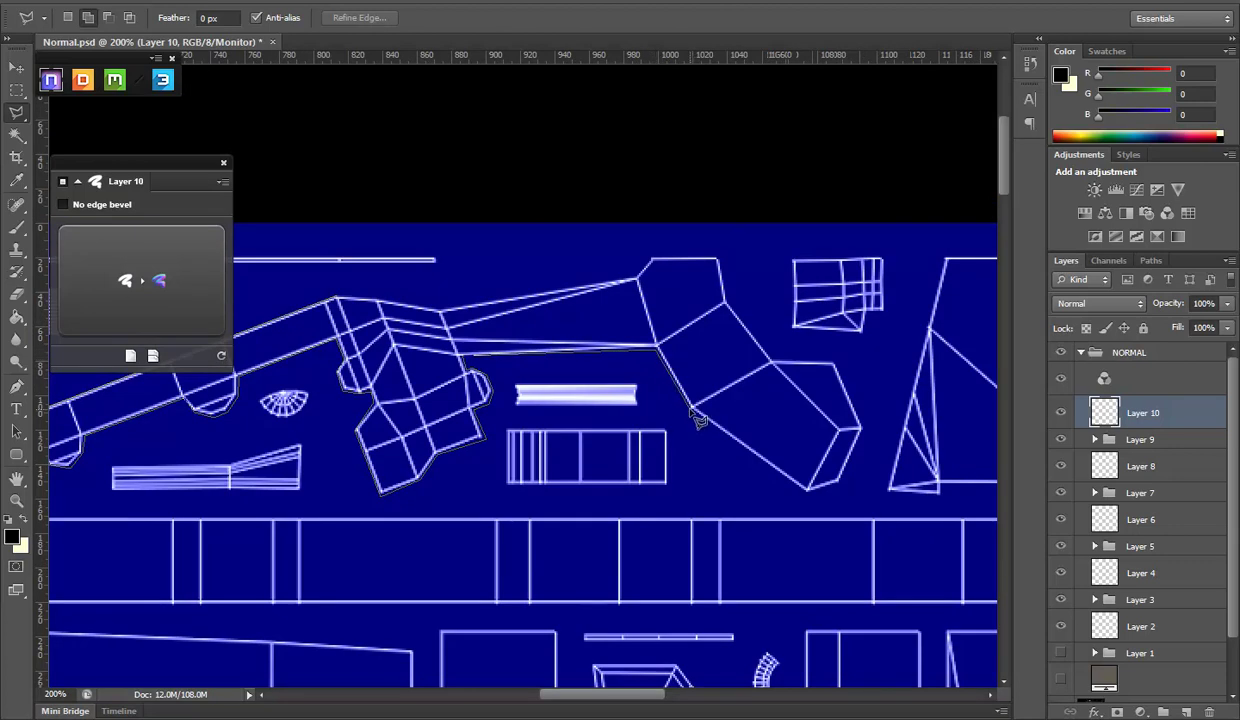
click(809, 491)
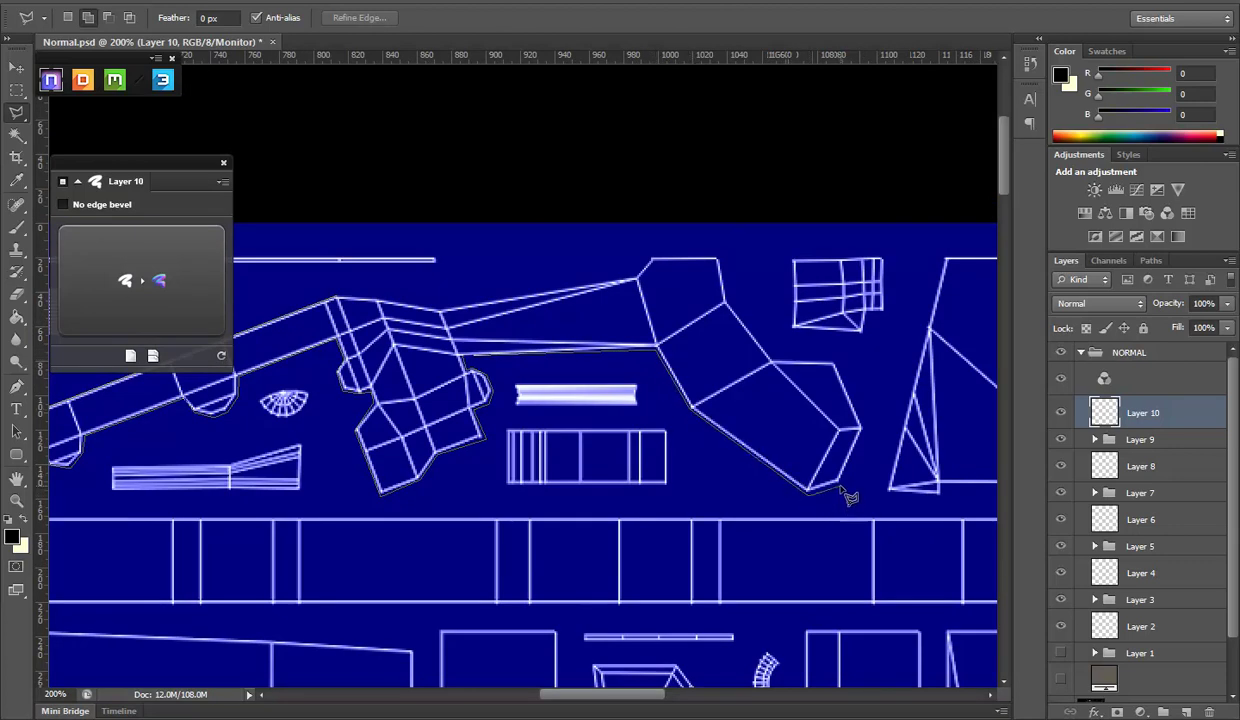
click(860, 430)
click(836, 363)
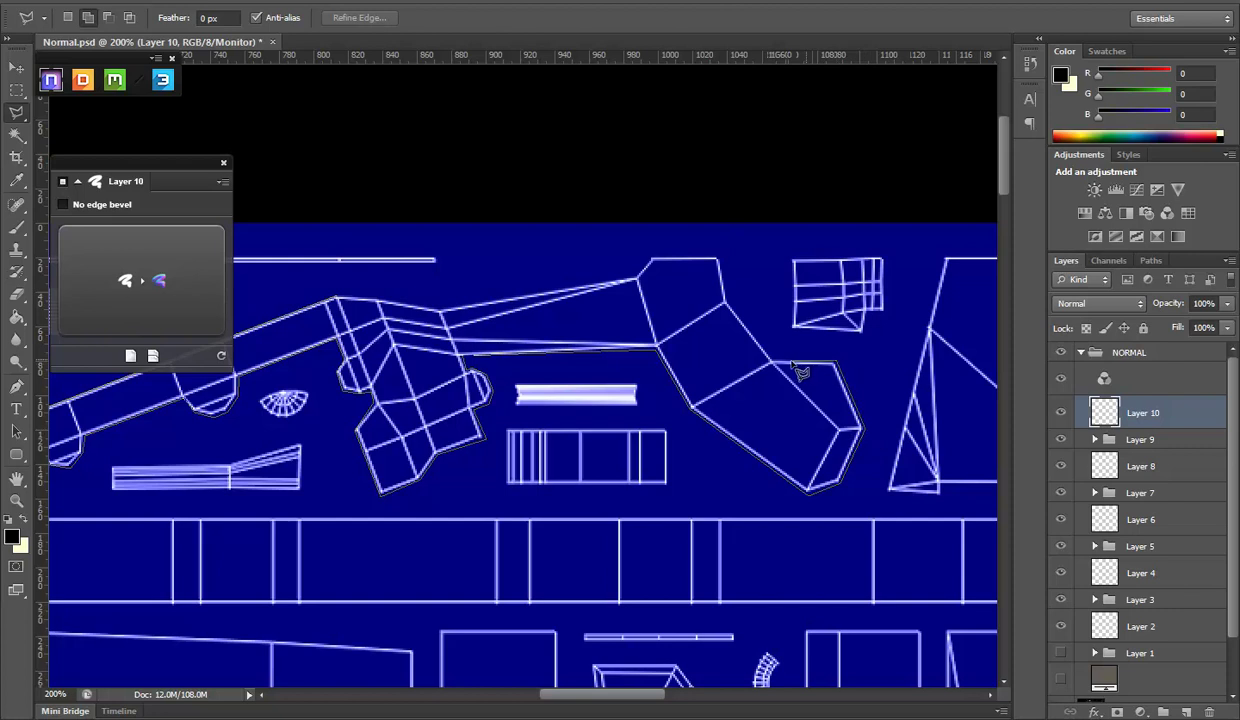
click(774, 361)
Trace the top edge, close the selection, and bevel it with nDo into Layer 11 at size 2
click(726, 301)
click(719, 258)
click(651, 257)
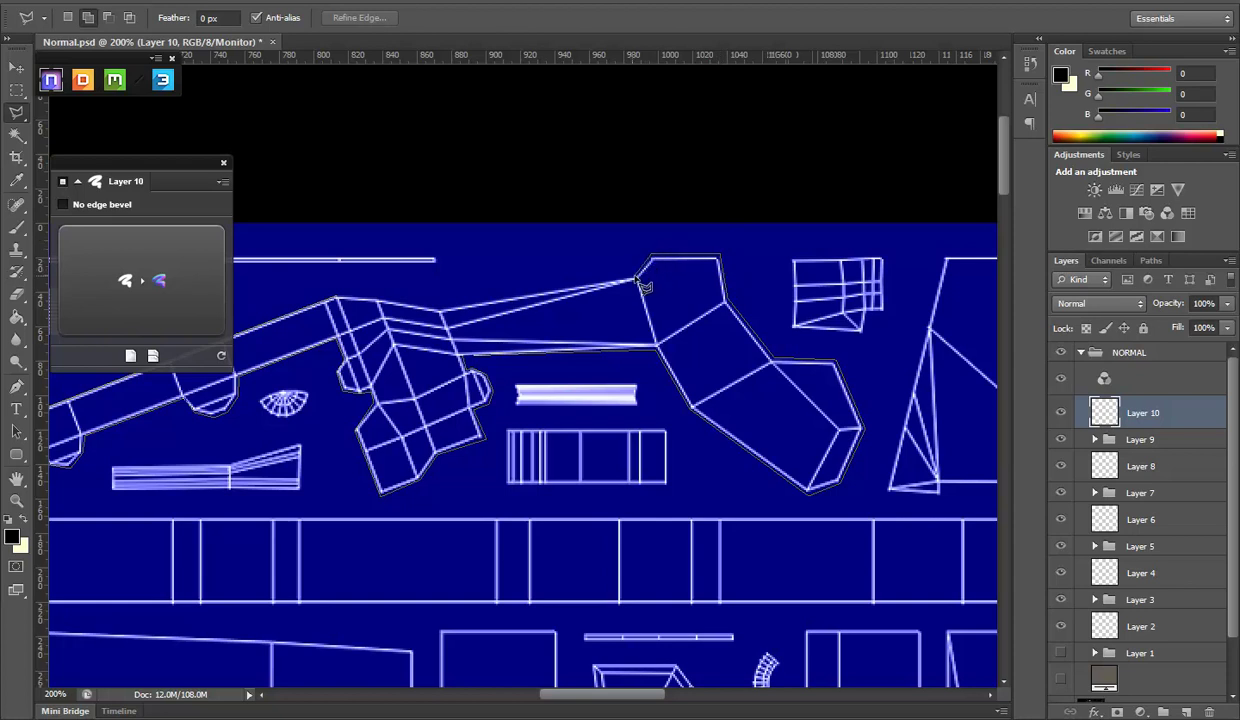
click(638, 280)
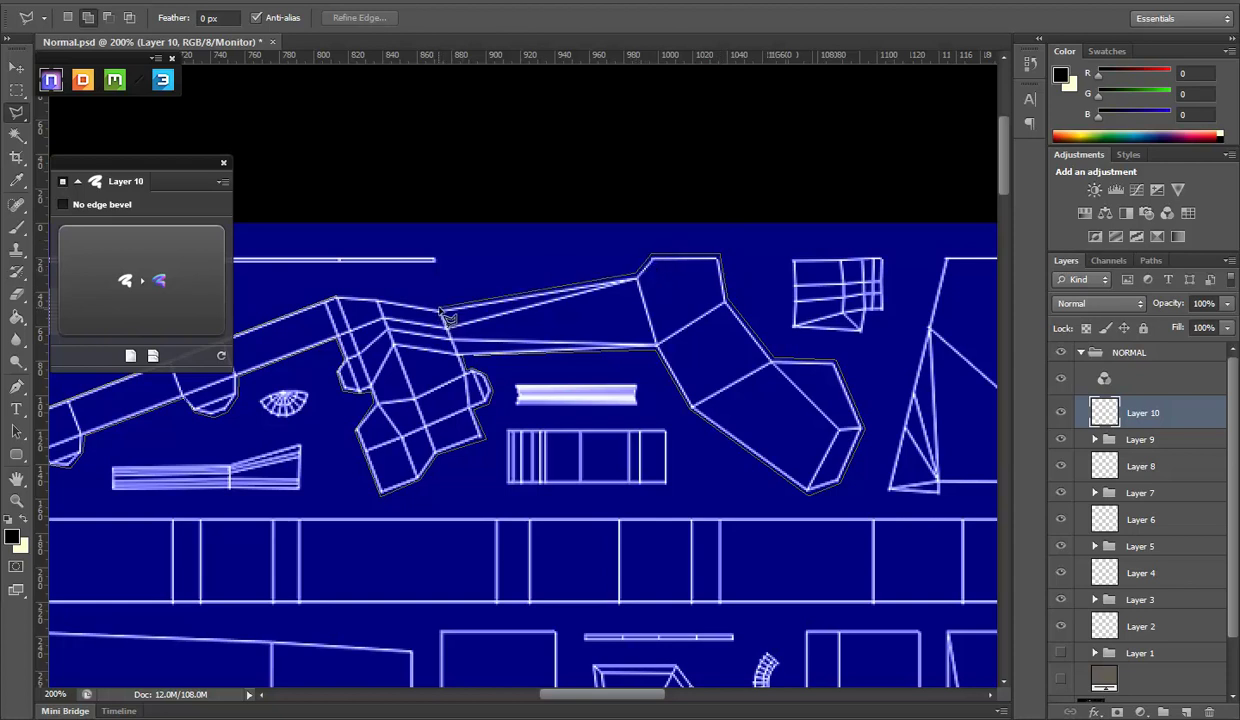
drag(443, 308, 638, 327)
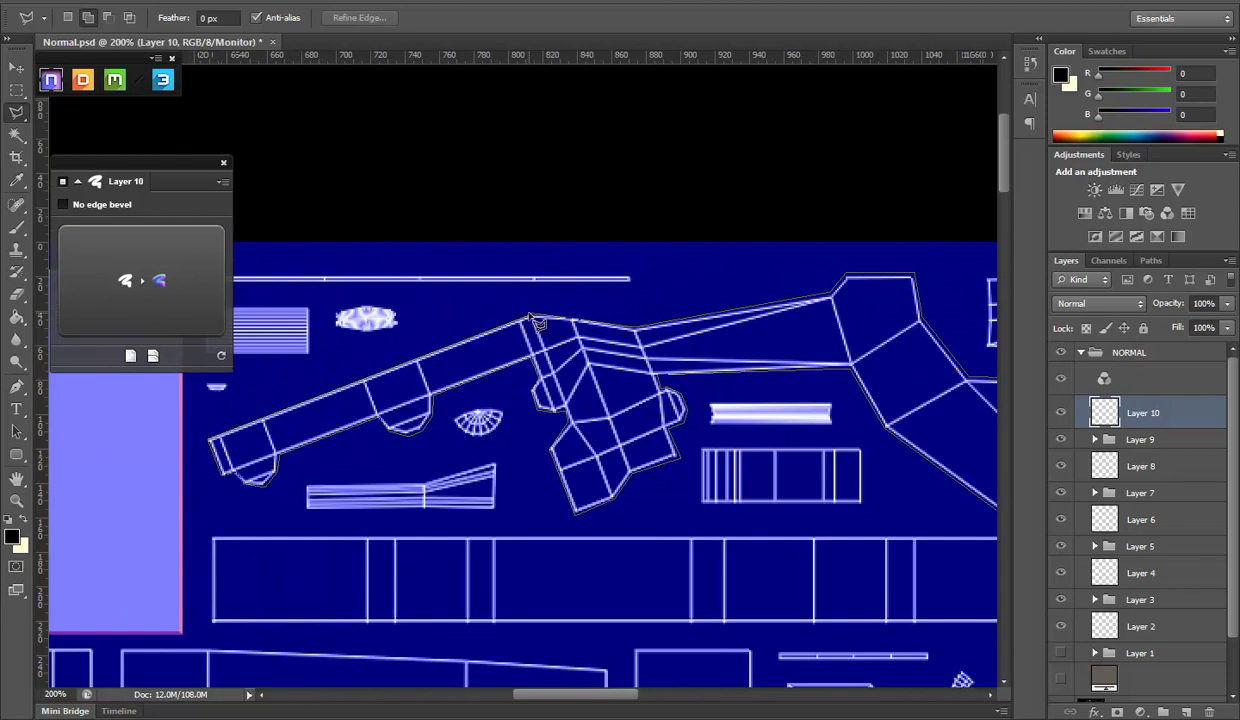
click(533, 318)
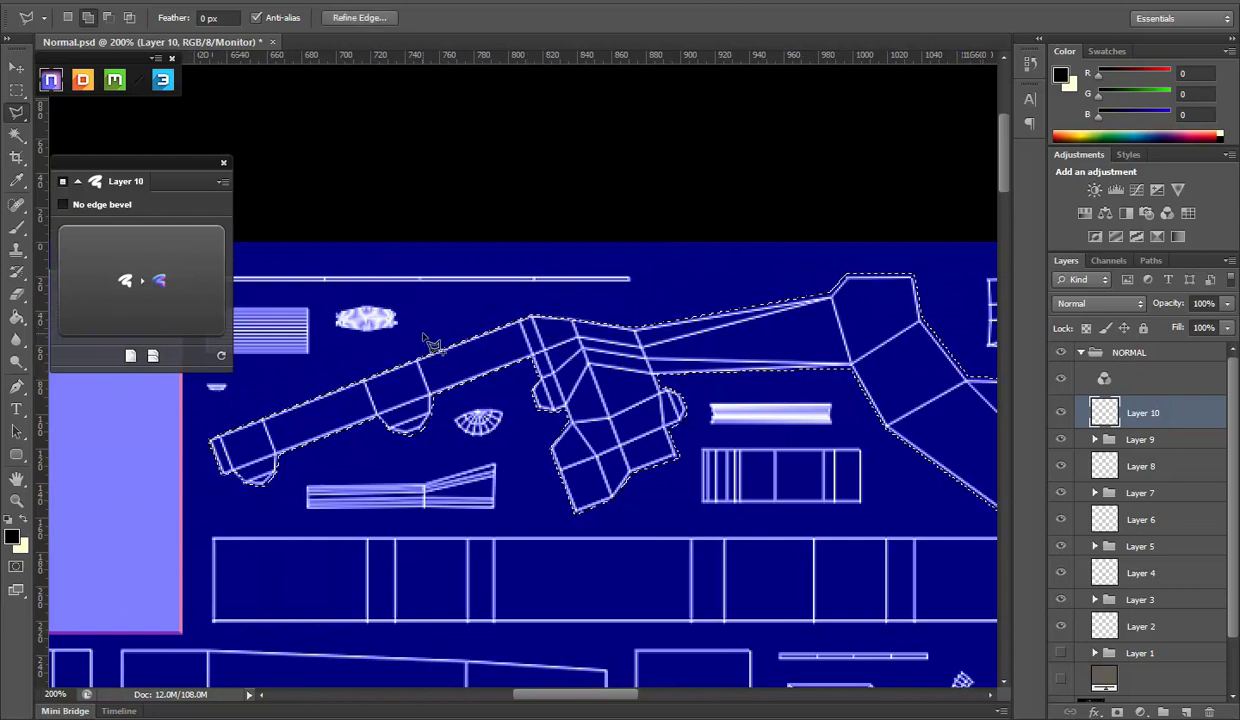
click(128, 270)
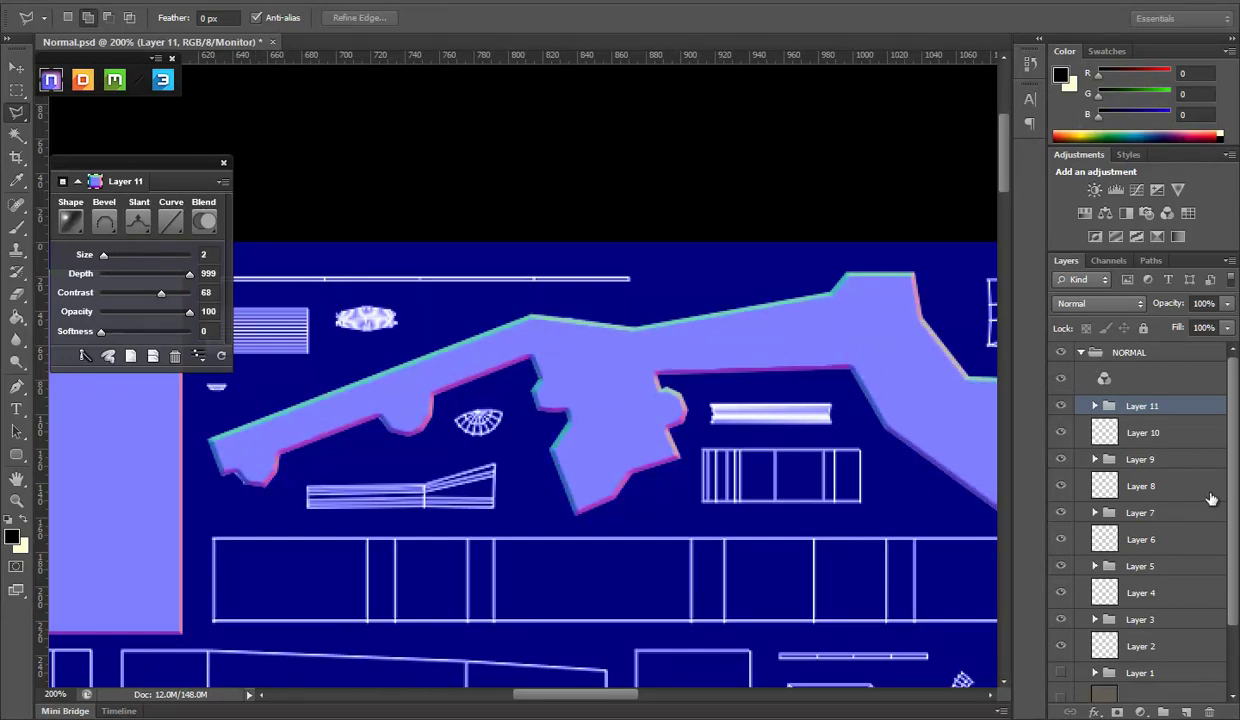
Hide the UV wireframe and check the new strut bevel on the launcher barrel in Marmoset
scroll(1099, 545, down, 3)
click(1062, 650)
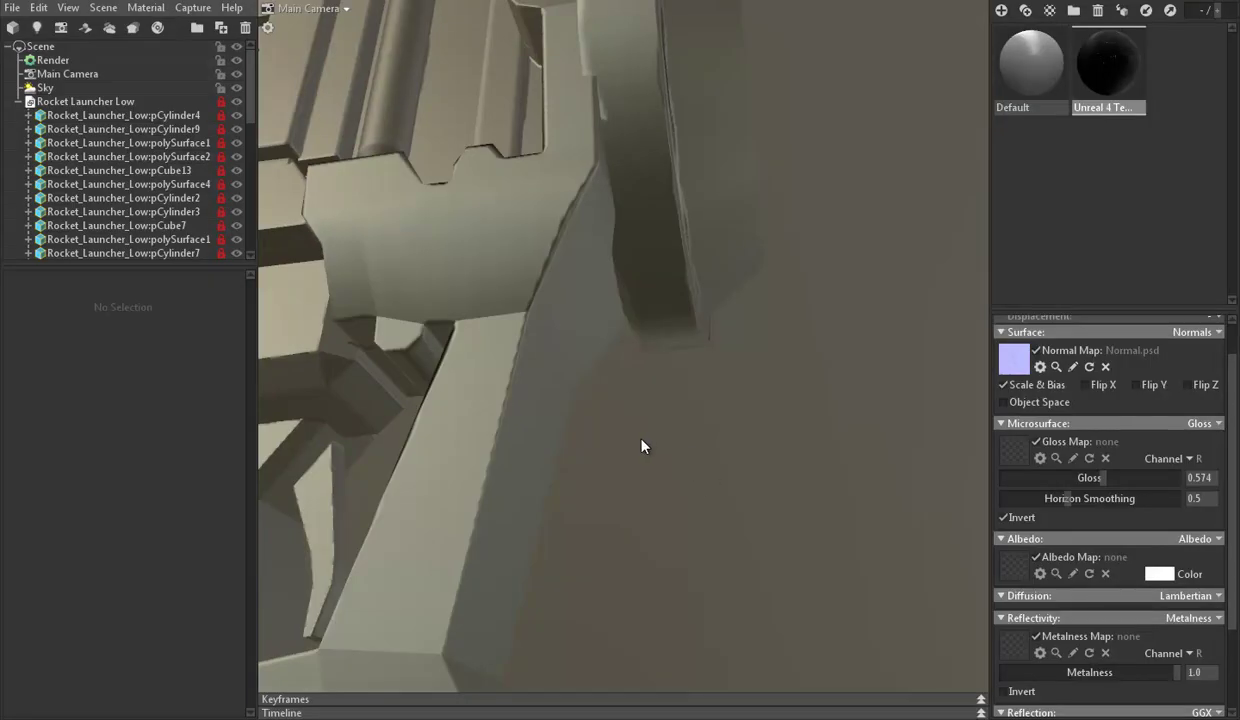
scroll(642, 446, down, 2)
scroll(673, 421, down, 2)
scroll(673, 393, down, 1)
drag(656, 373, 590, 410)
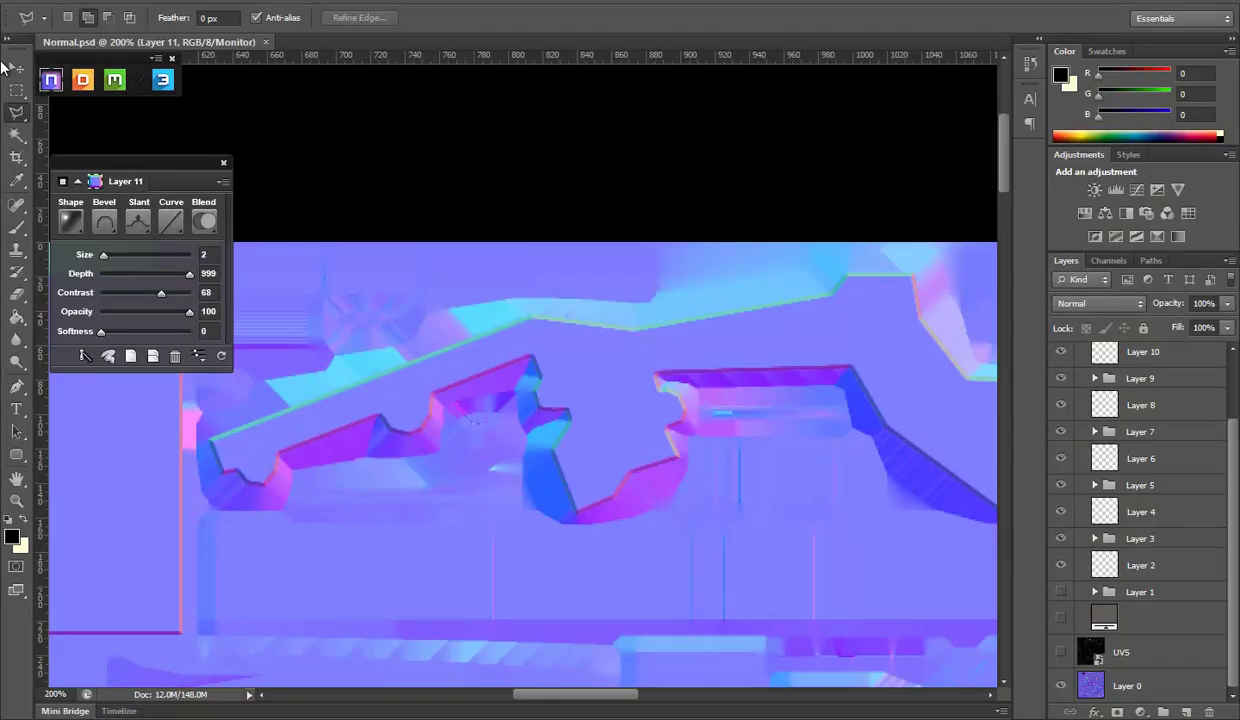
Back in Photoshop, drag the layer content to reposition it
click(16, 67)
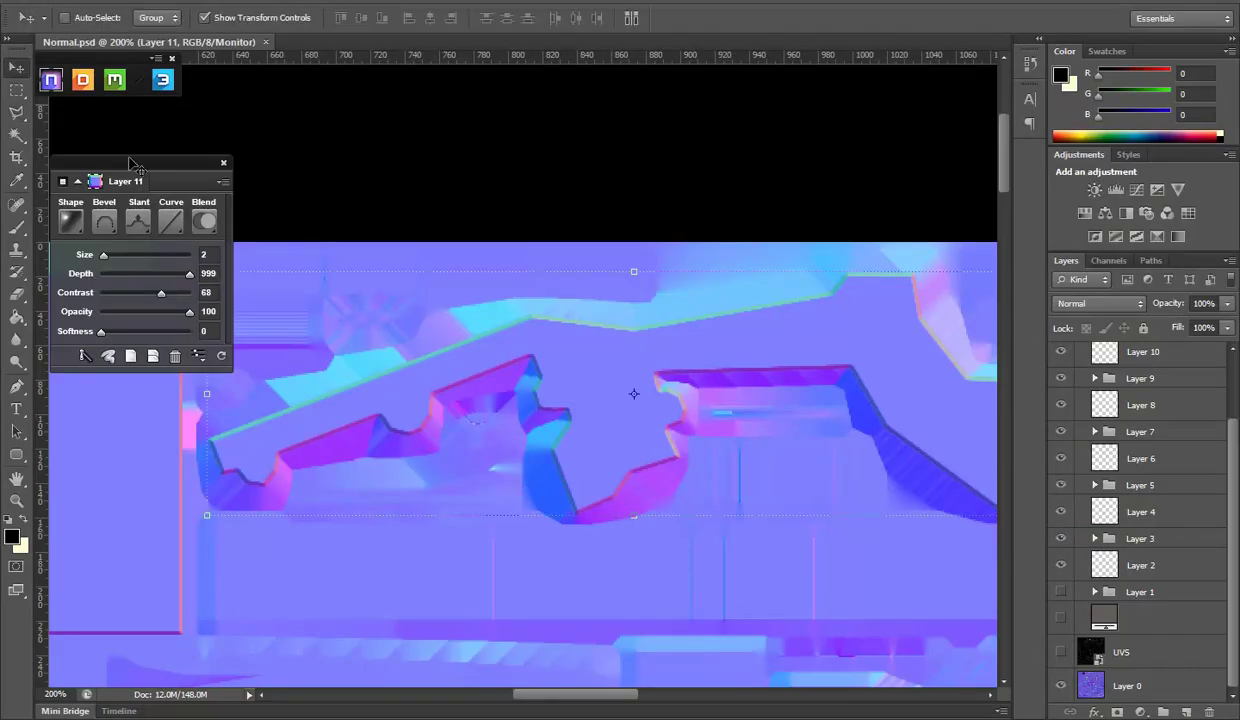
key(Delete)
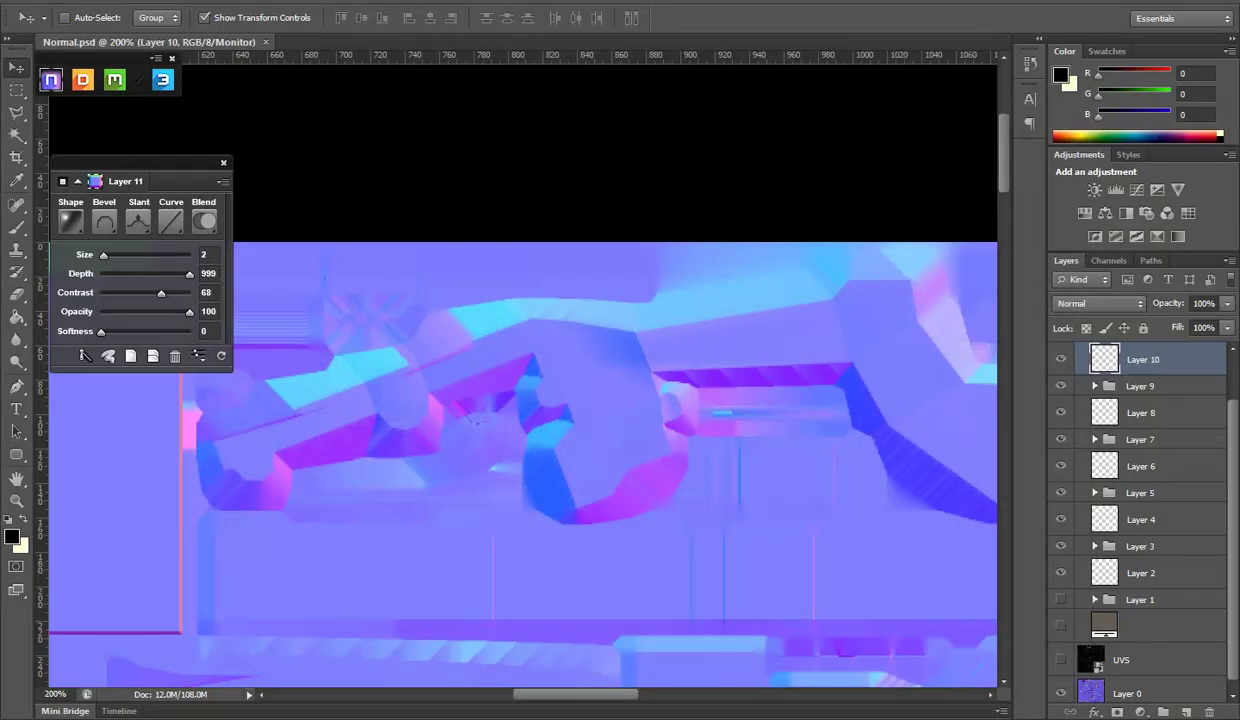
mouse_move(673, 435)
mouse_down()
mouse_move(428, 450)
mouse_move(582, 454)
mouse_up()
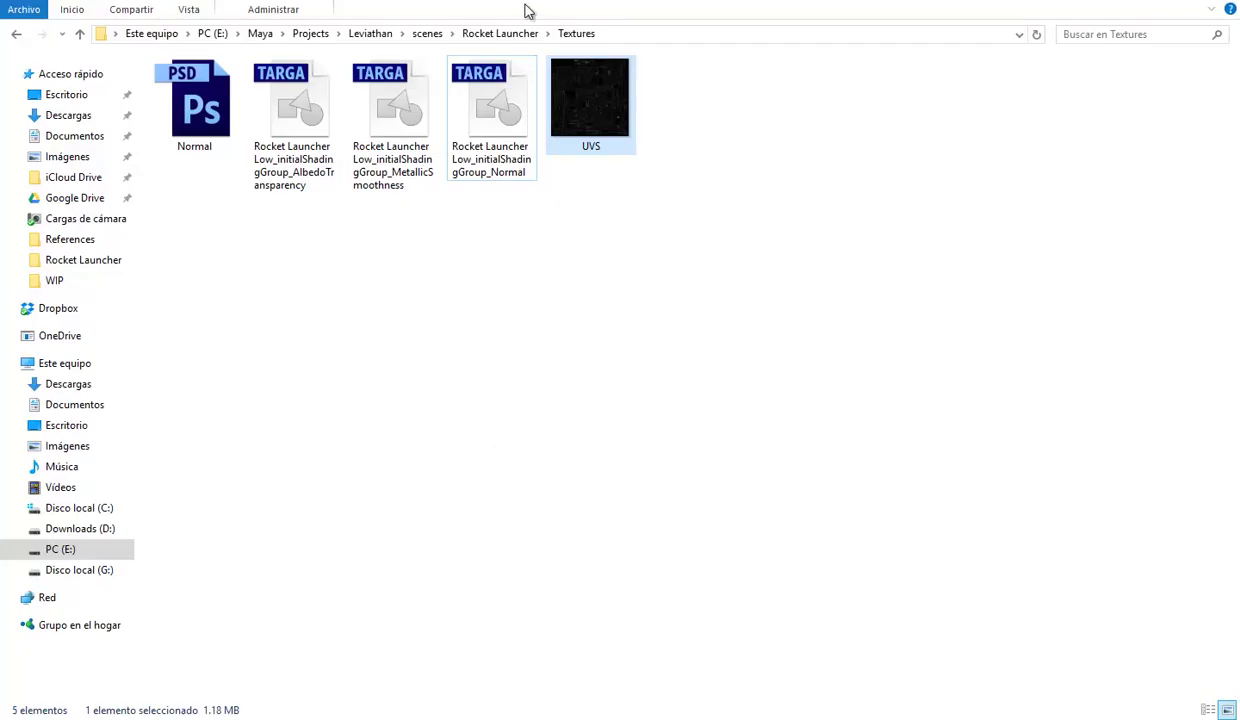
Open the rocket_launcher montage image from the Rocket Launcher folder, maximized in Photos
click(492, 33)
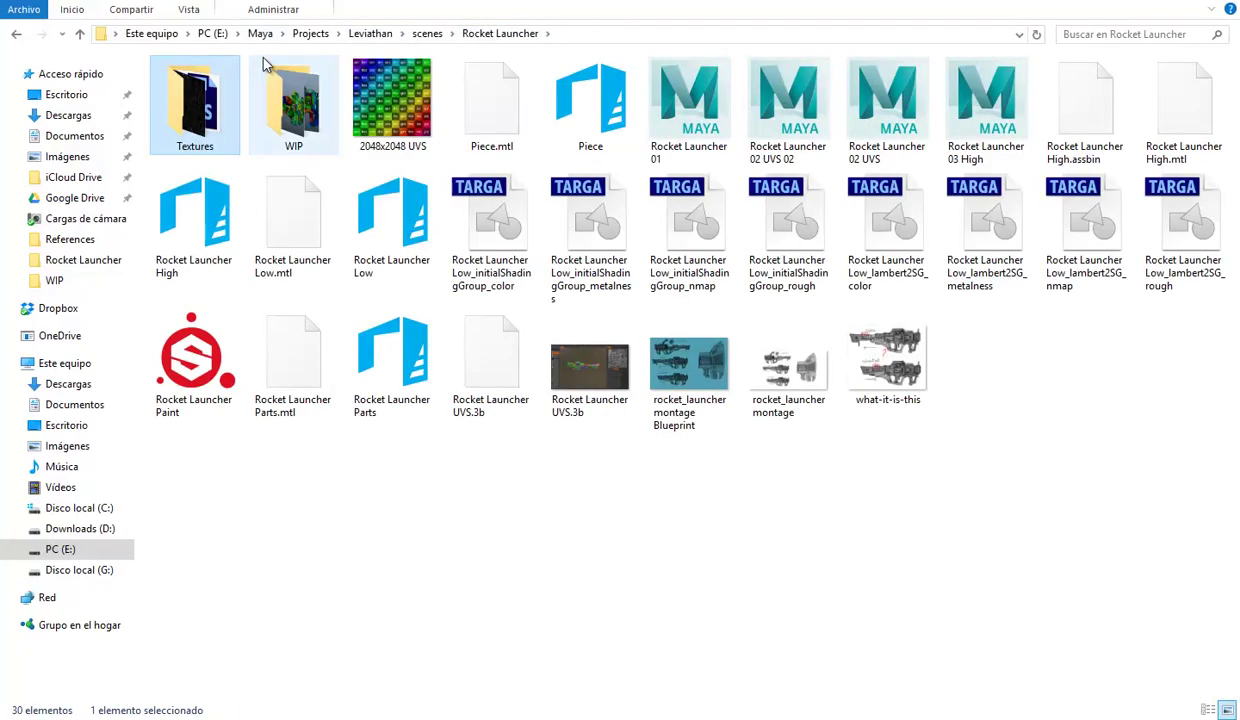
click(792, 370)
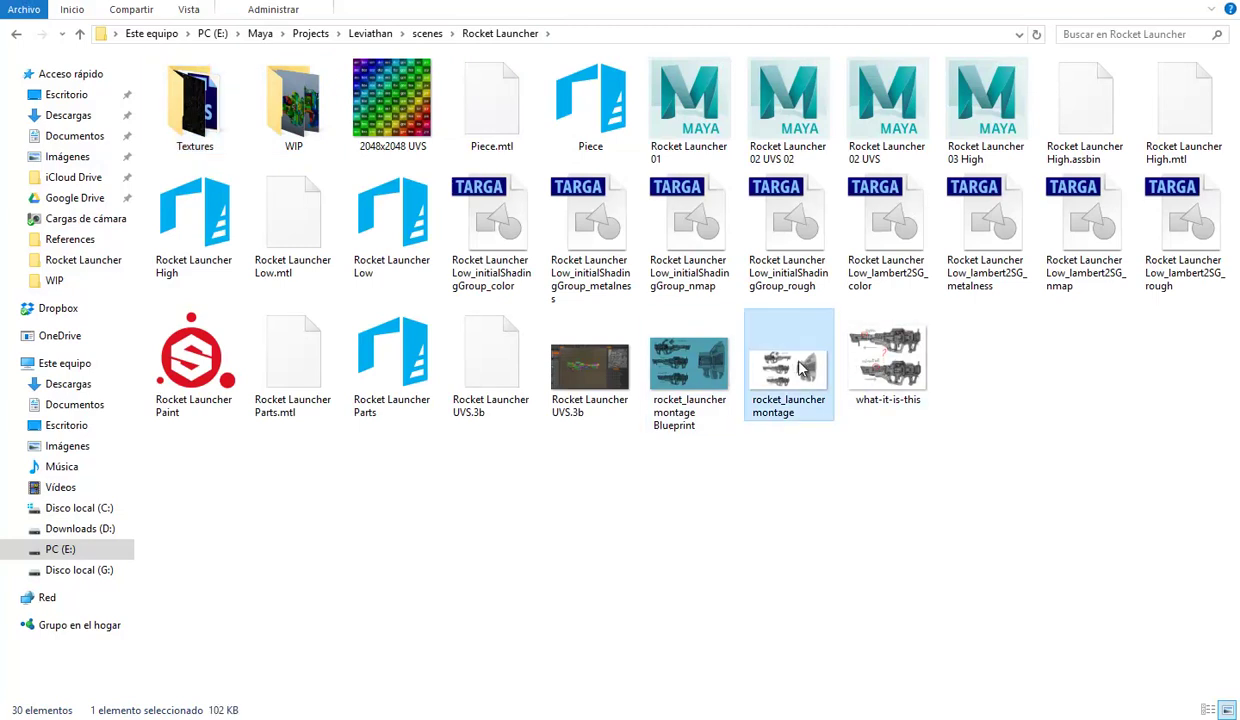
double_click(792, 370)
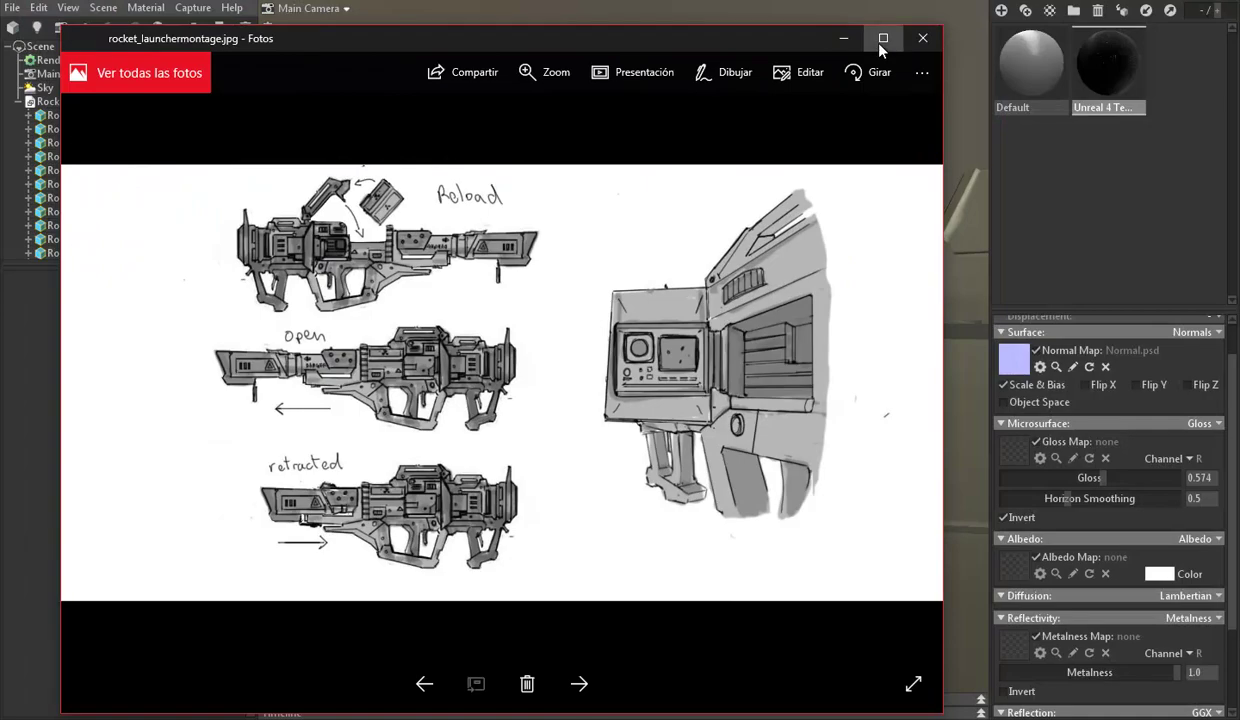
click(881, 42)
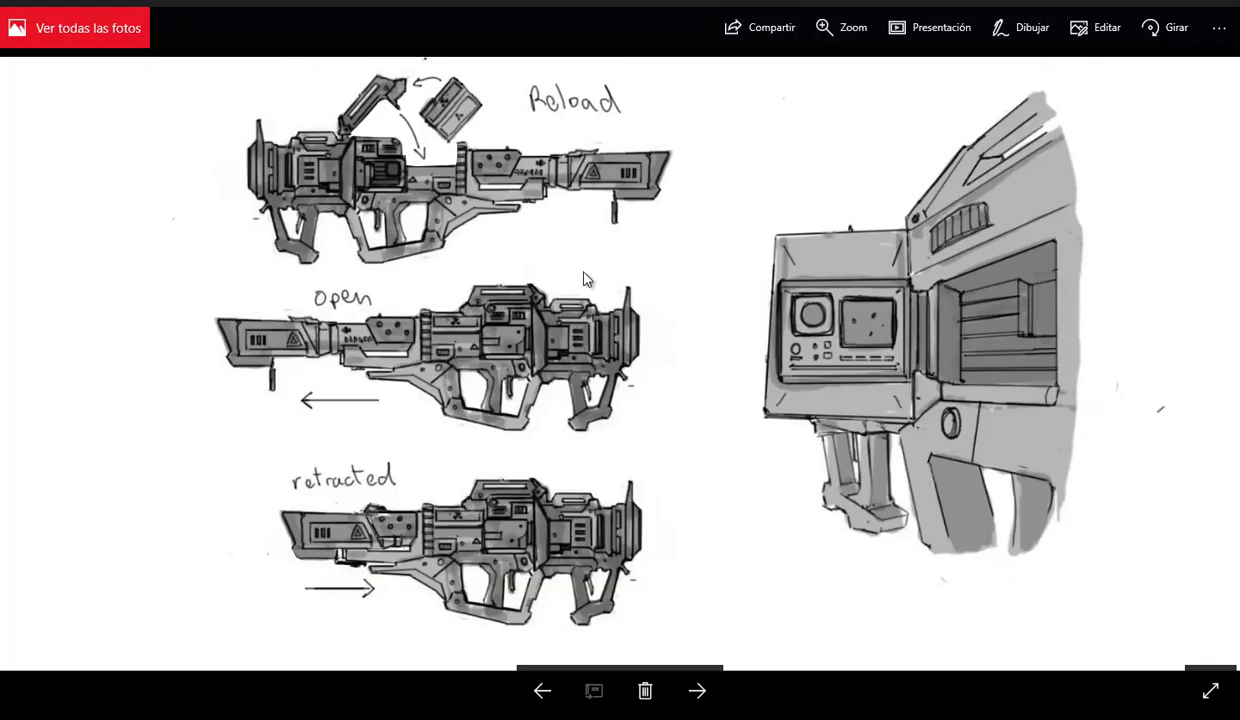
Zoom in on the Open launcher sketch, then return to Maya
click(850, 27)
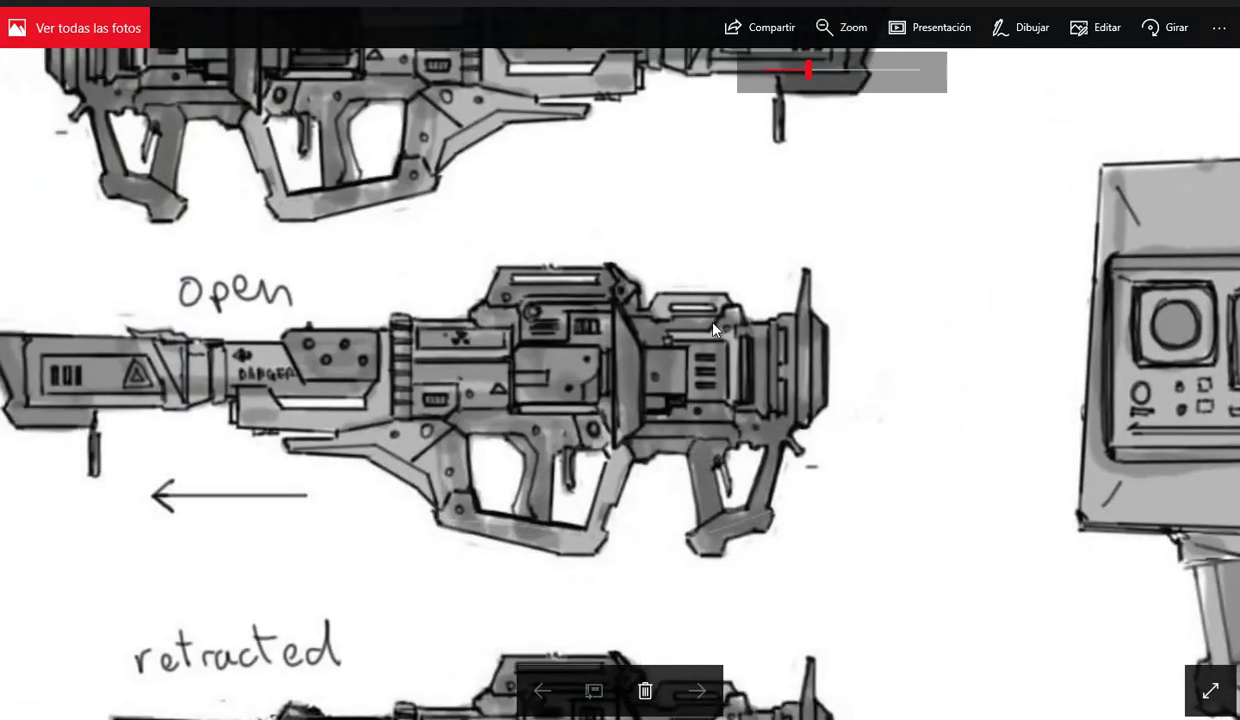
drag(808, 70, 822, 72)
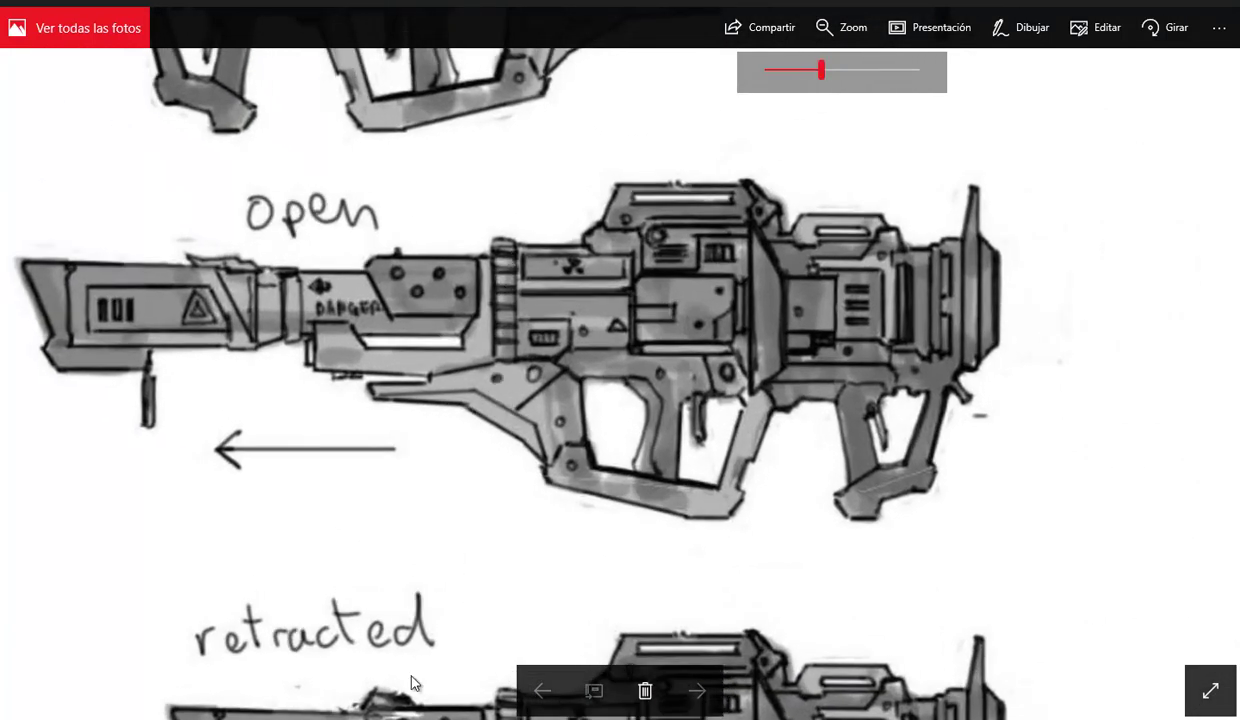
click(515, 640)
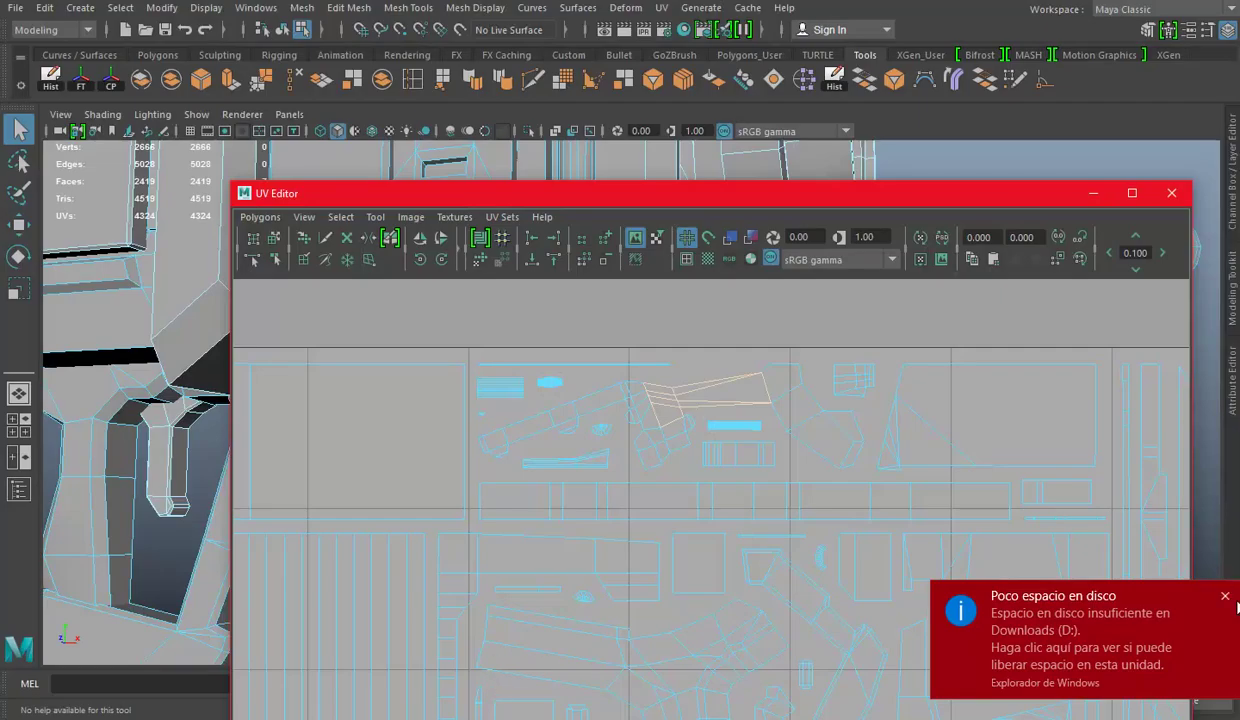
Hide the UV Editor, zoom to the barrel ring, and select its face loop
click(1093, 193)
scroll(519, 393, down, 5)
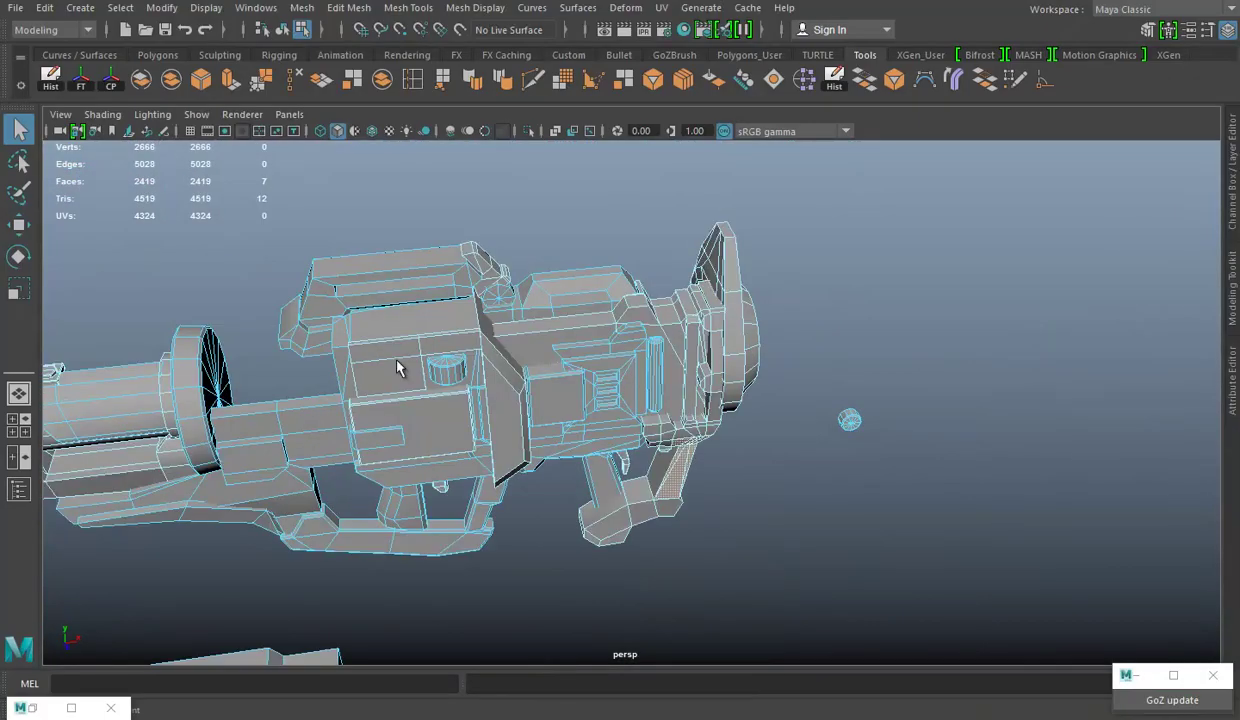
scroll(519, 393, up, 3)
scroll(600, 360, up, 3)
scroll(642, 332, up, 2)
click(660, 281)
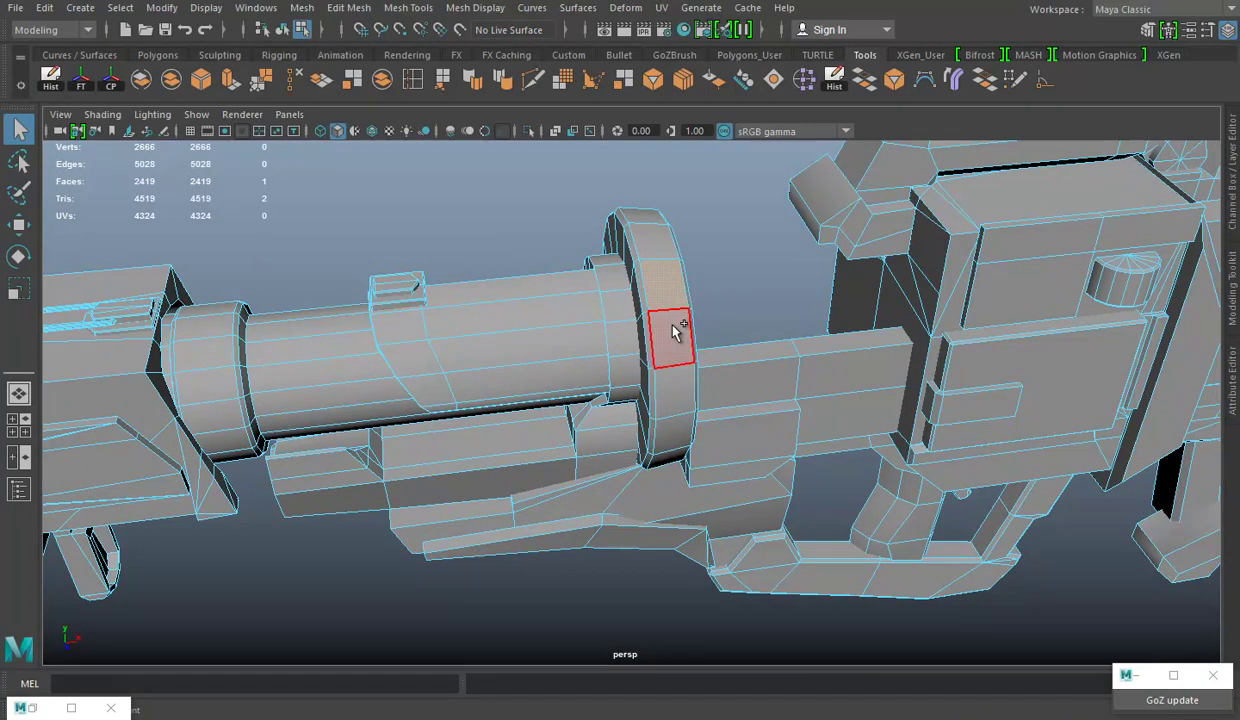
double_click(676, 332)
Restore the UV Editor and zoom in to locate the ring's UV shell
click(71, 707)
scroll(740, 490, down, 3)
scroll(900, 520, up, 1)
scroll(1000, 530, up, 3)
scroll(780, 487, up, 2)
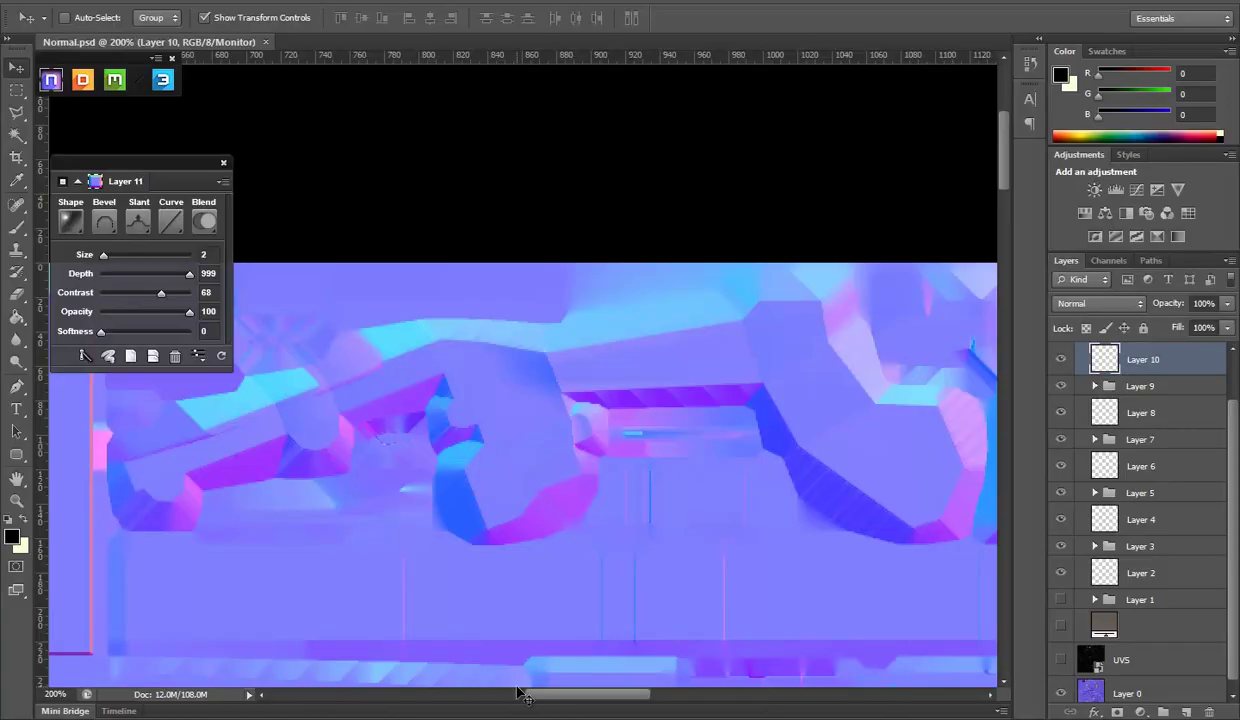
Zoom out on the normal map, add an empty layer above Layer 10, and show the UV wireframe
click(16, 500)
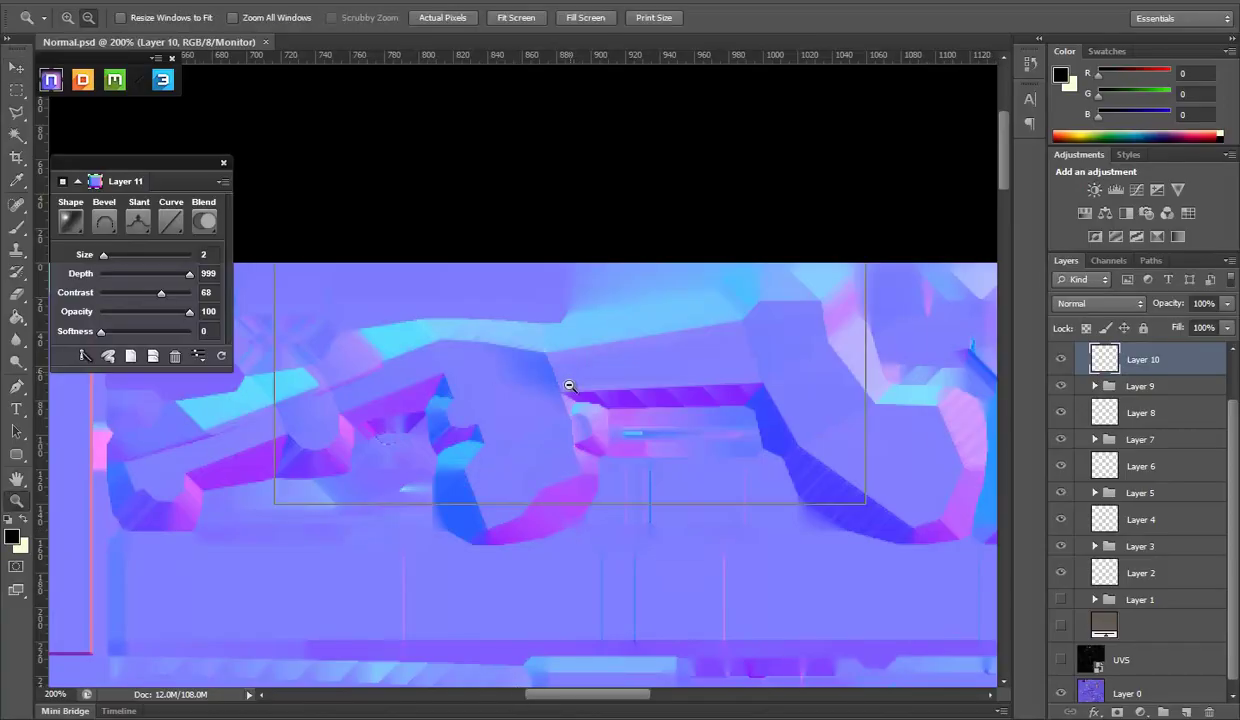
alt+click(570, 373)
alt+click(596, 429)
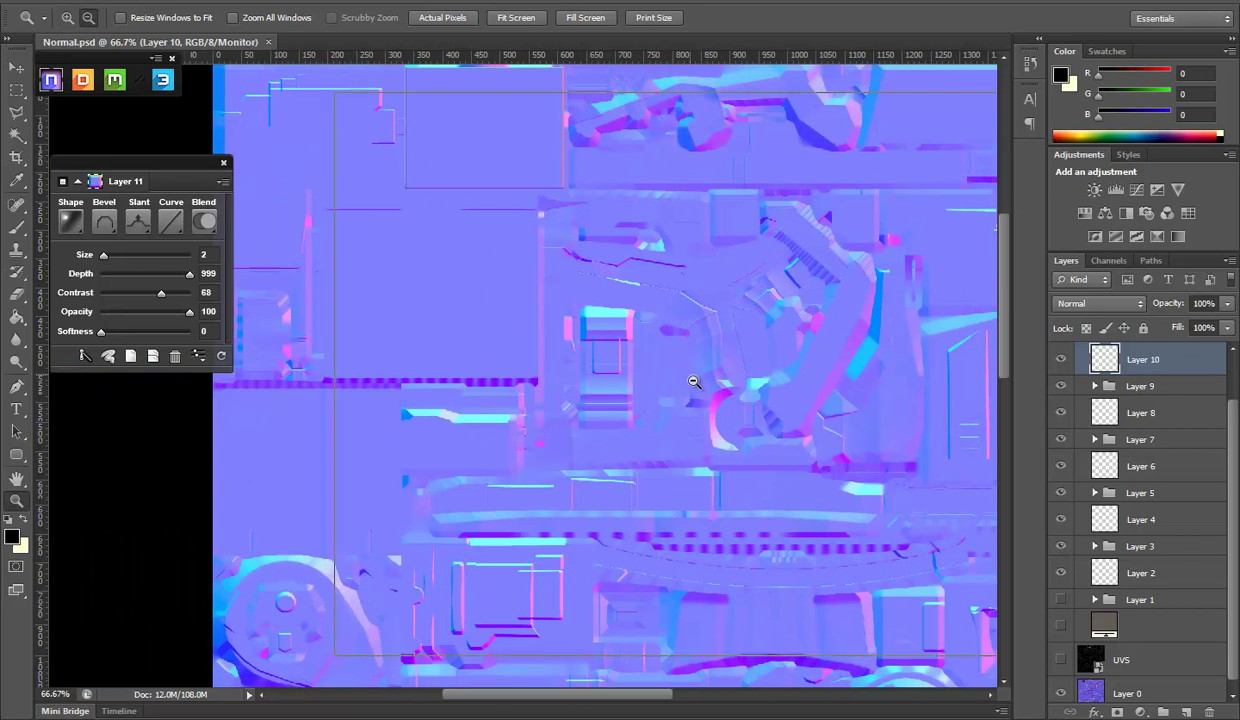
alt+click(692, 382)
click(659, 443)
click(1161, 712)
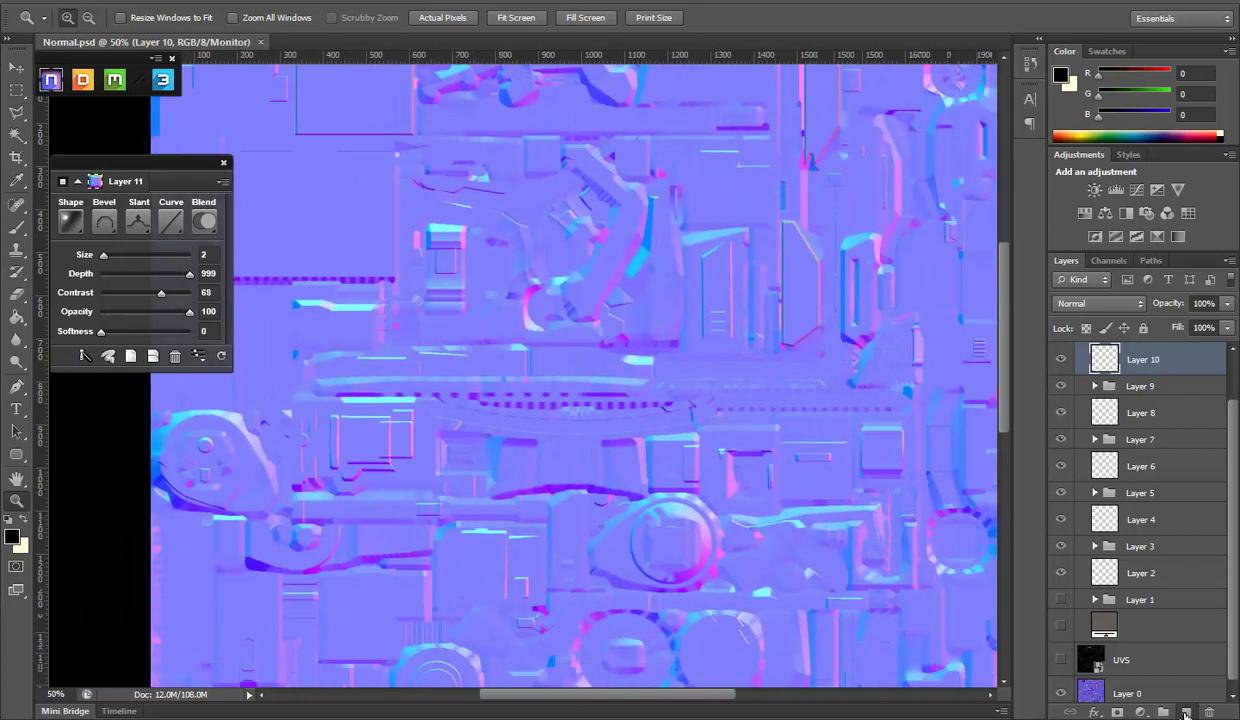
key(ctrl+v)
Zoom to 200% on the curved strip, try a polygonal lasso selection, then deselect it
drag(605, 455, 583, 435)
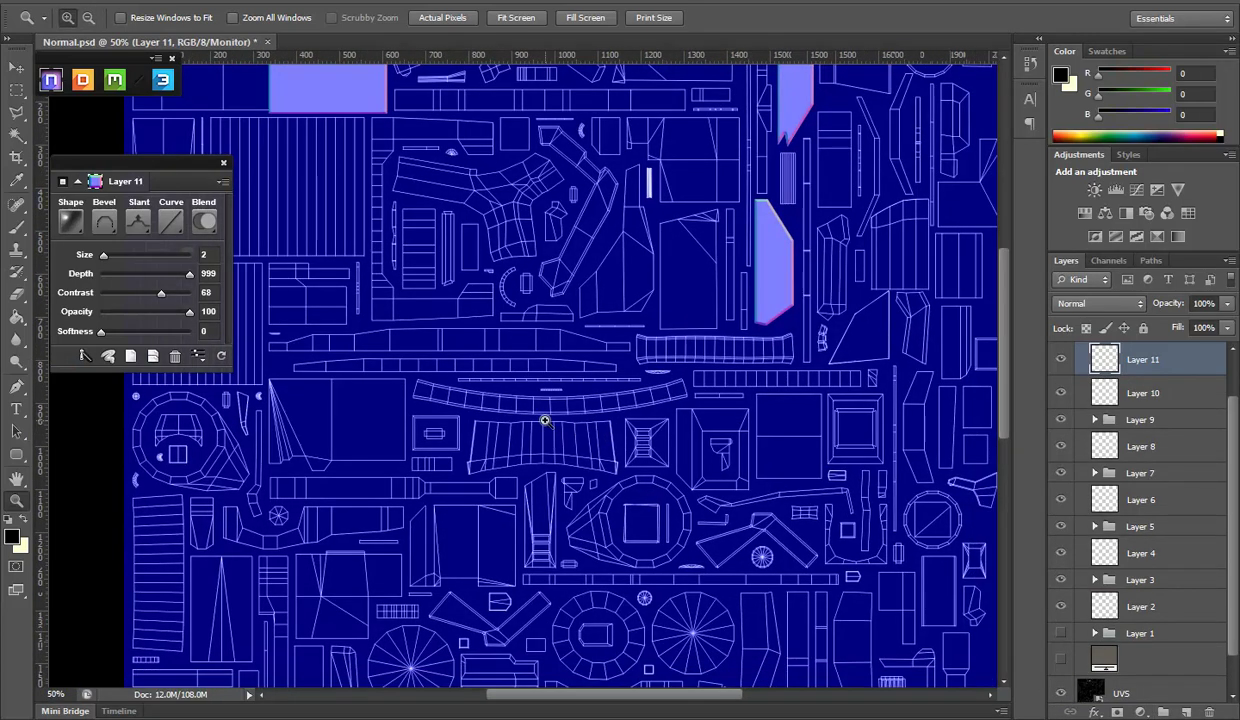
click(465, 404)
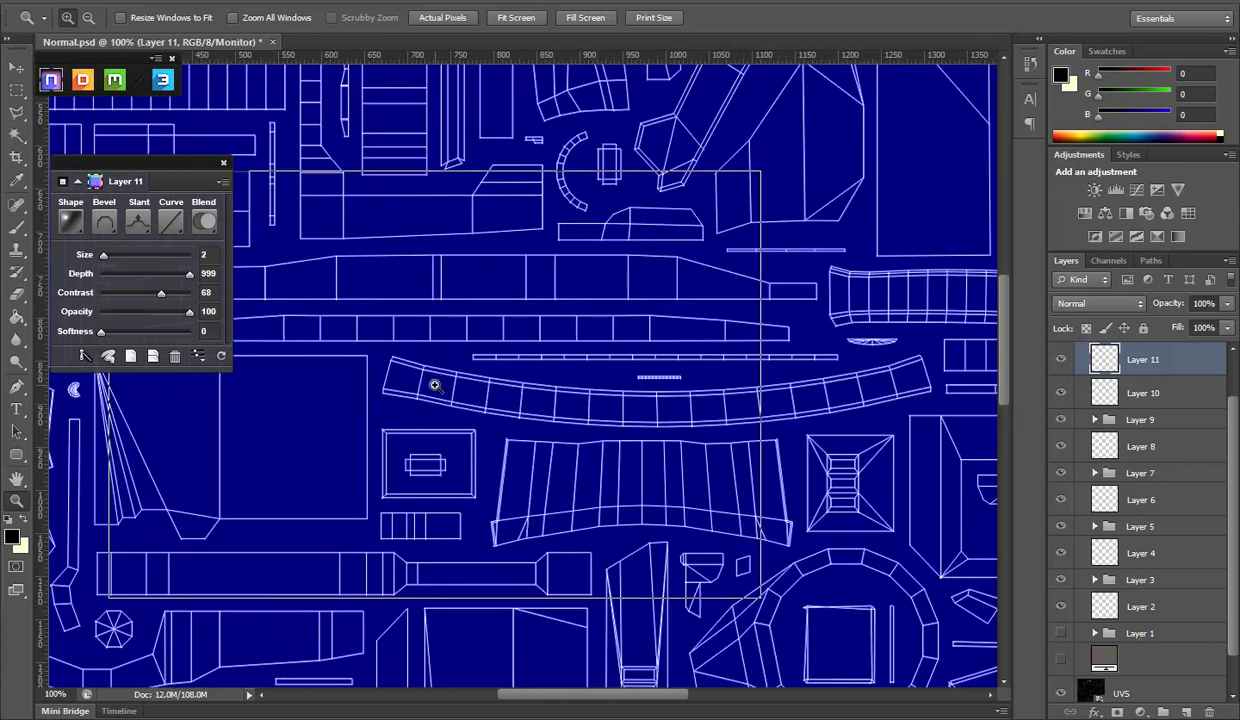
click(438, 373)
drag(457, 393, 438, 397)
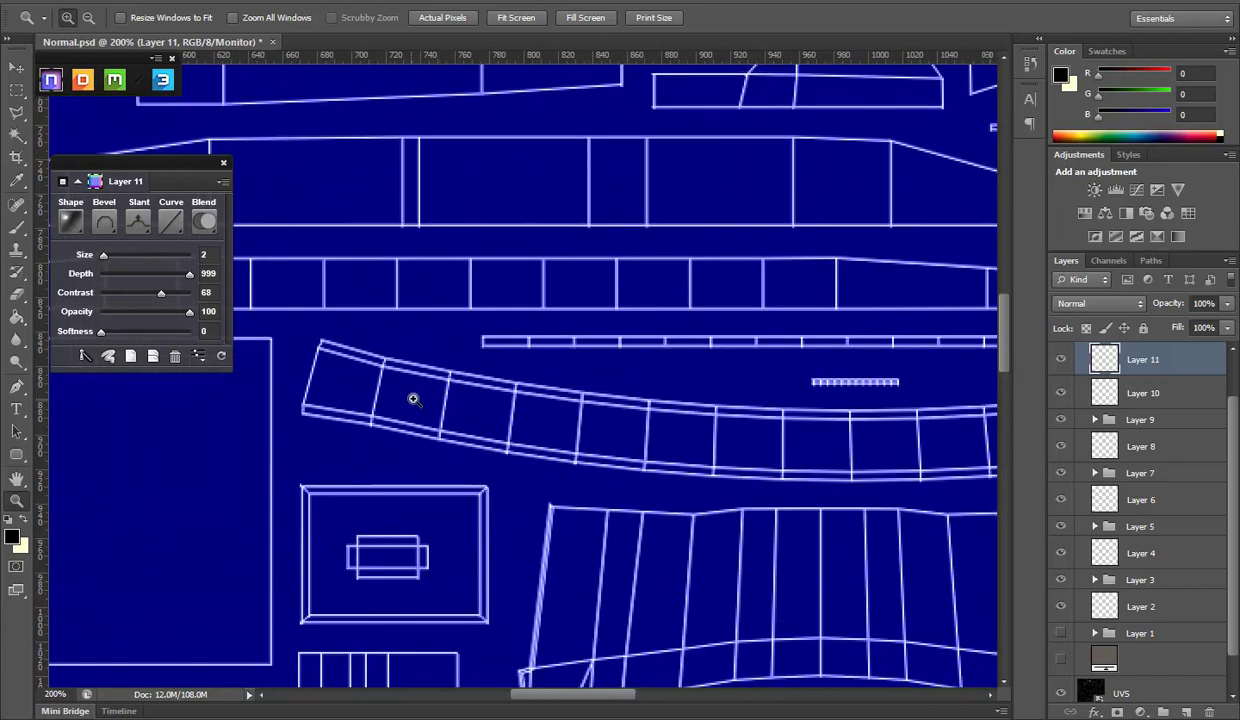
click(17, 112)
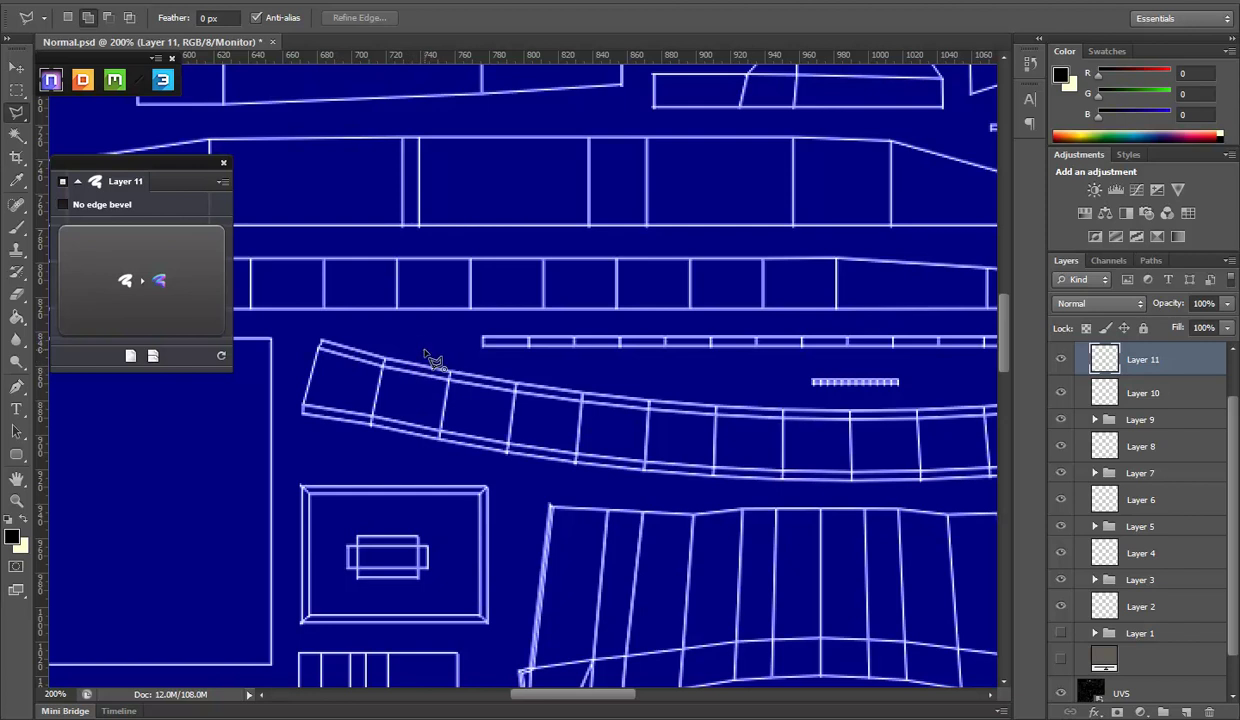
click(437, 427)
double_click(385, 545)
right_click(424, 380)
click(449, 378)
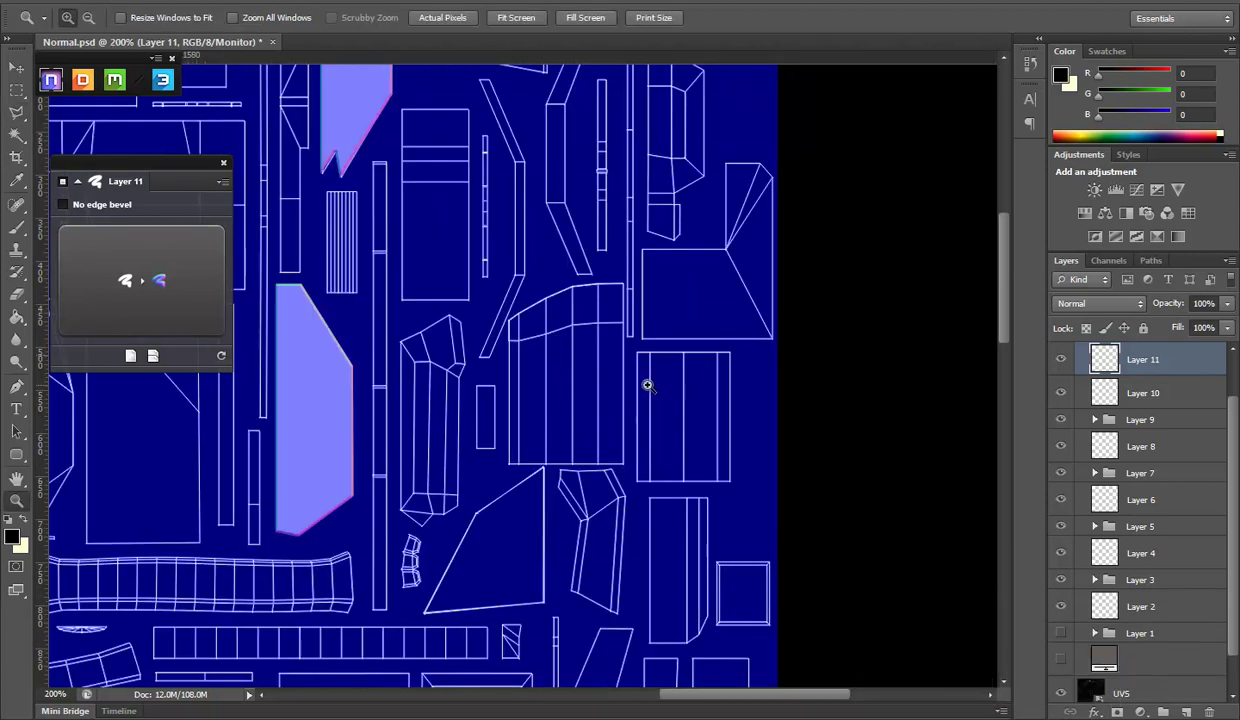
Draw a small circular selection on a UV shell and convert it to an nDo shape
click(617, 371)
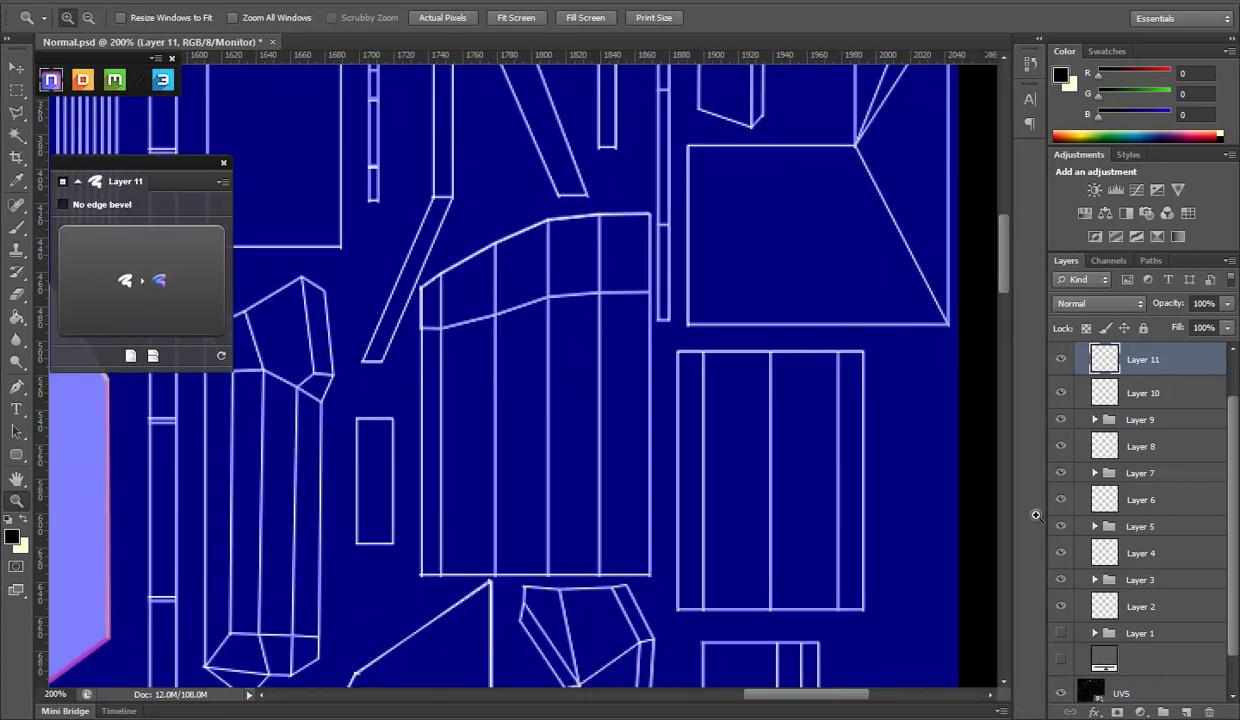
drag(16, 89, 60, 102)
mouse_move(526, 336)
mouse_down()
mouse_move(597, 365)
mouse_move(615, 358)
mouse_up()
click(107, 265)
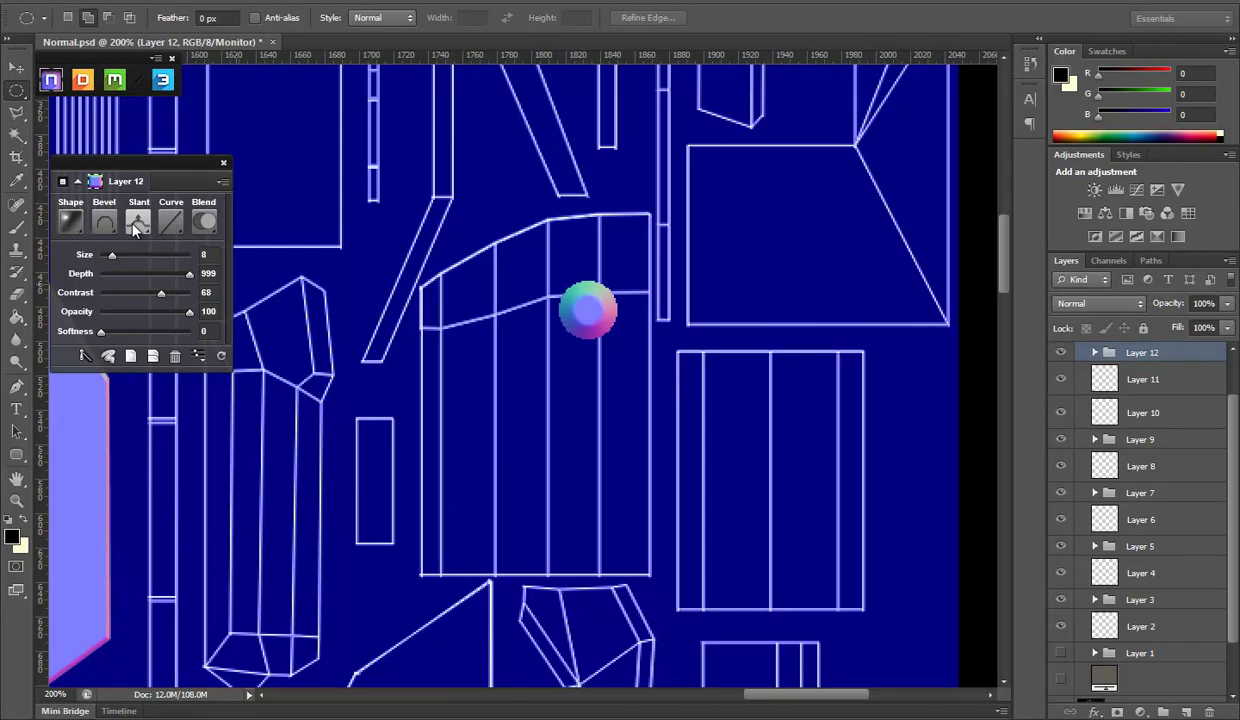
Set the circle's nDo slant to Down and bevel size to 11
click(138, 222)
click(105, 287)
click(105, 224)
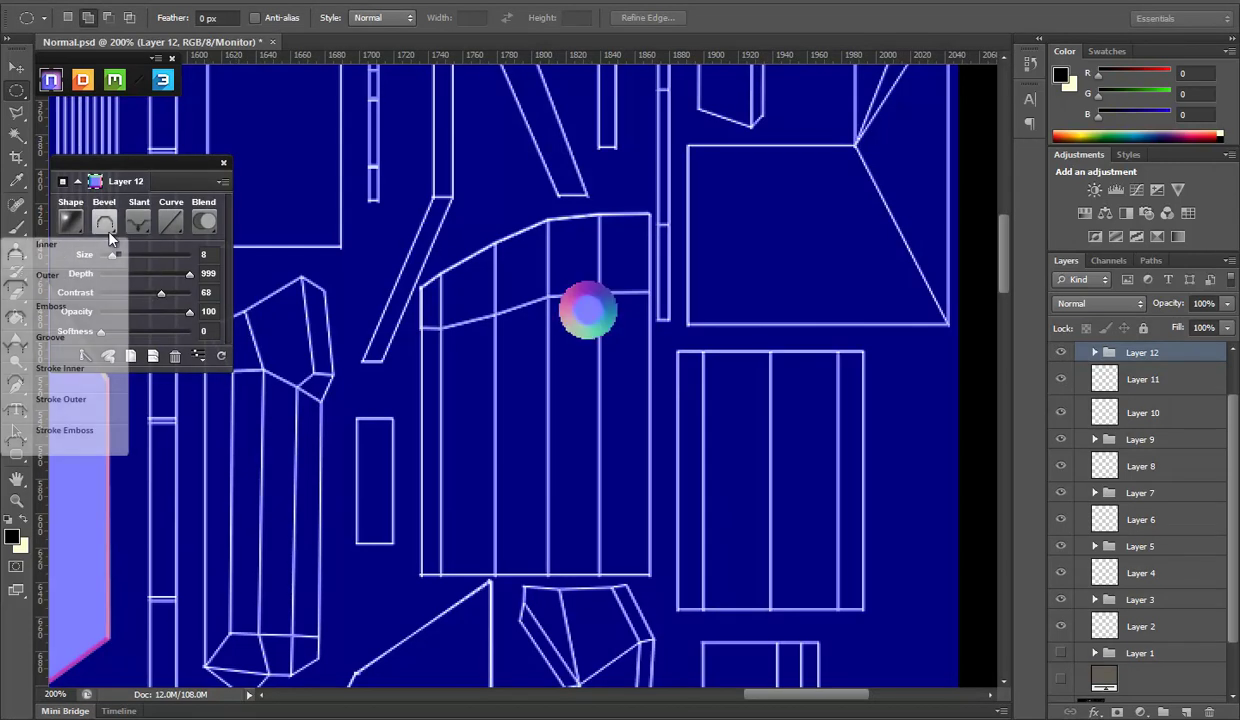
click(113, 247)
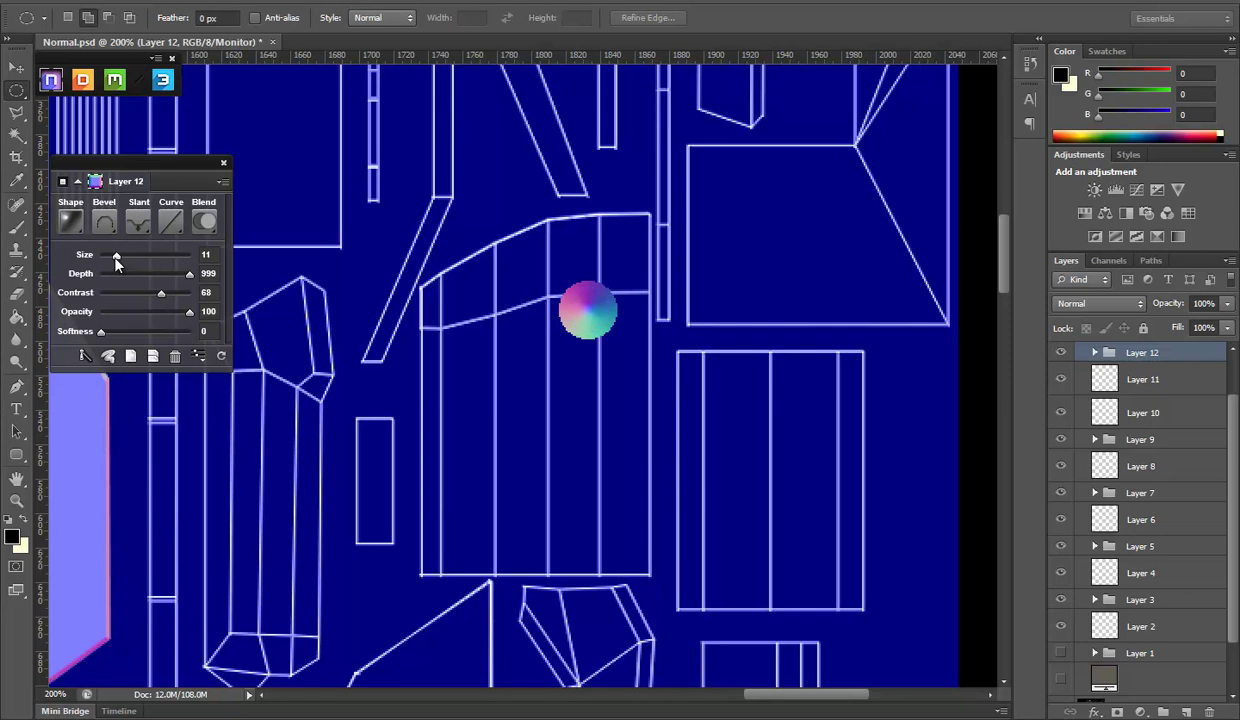
drag(110, 257, 107, 257)
click(102, 223)
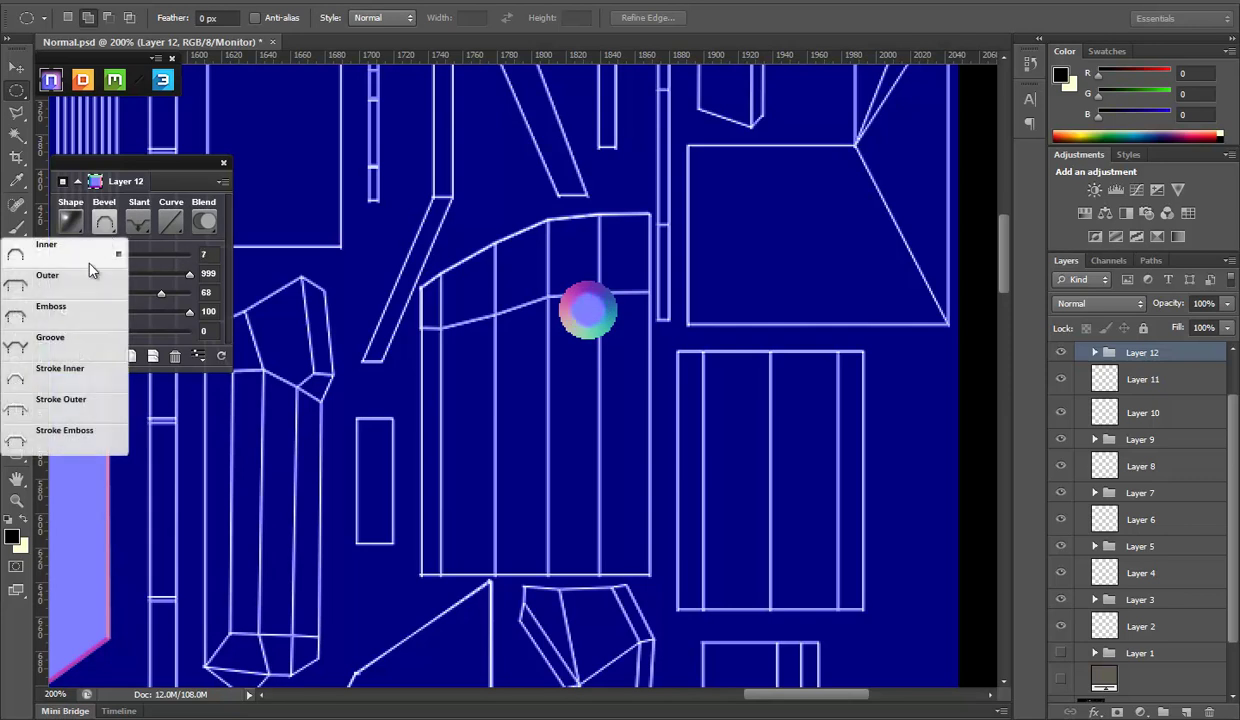
click(75, 283)
click(101, 225)
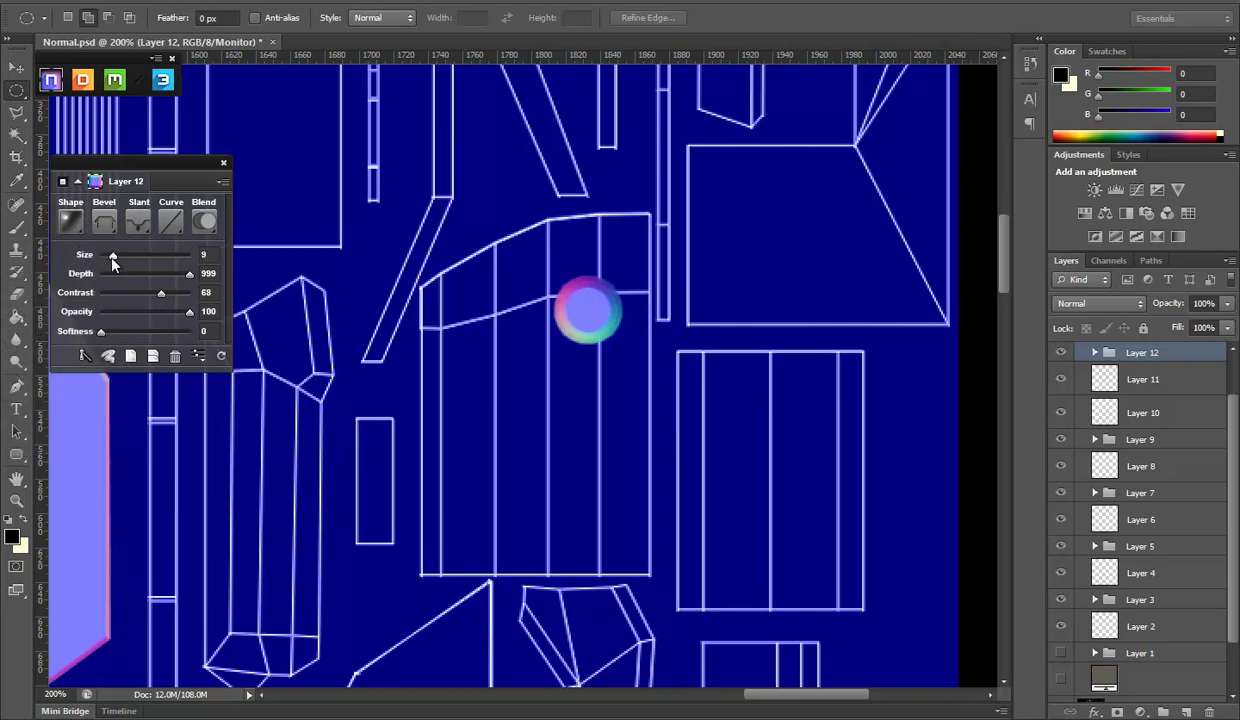
drag(113, 256, 116, 256)
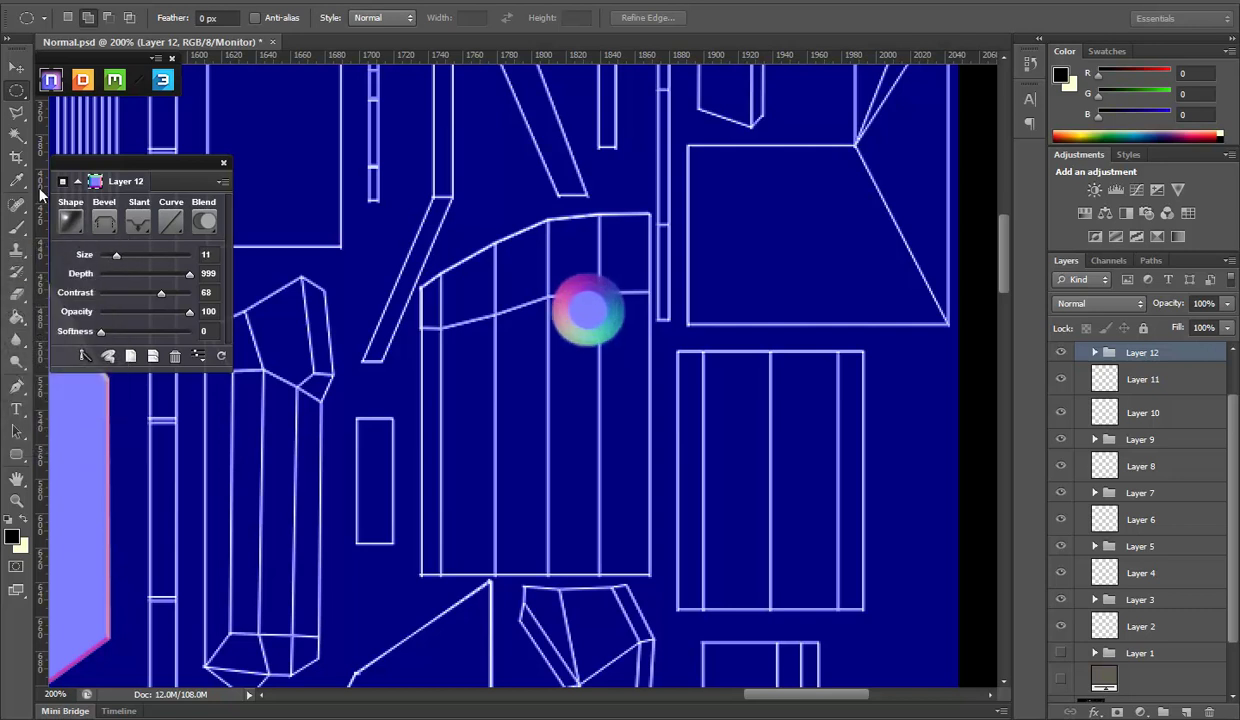
Scale the bolt down to roughly 73.5% and hide the UV wireframe
key(v)
drag(618, 339, 605, 325)
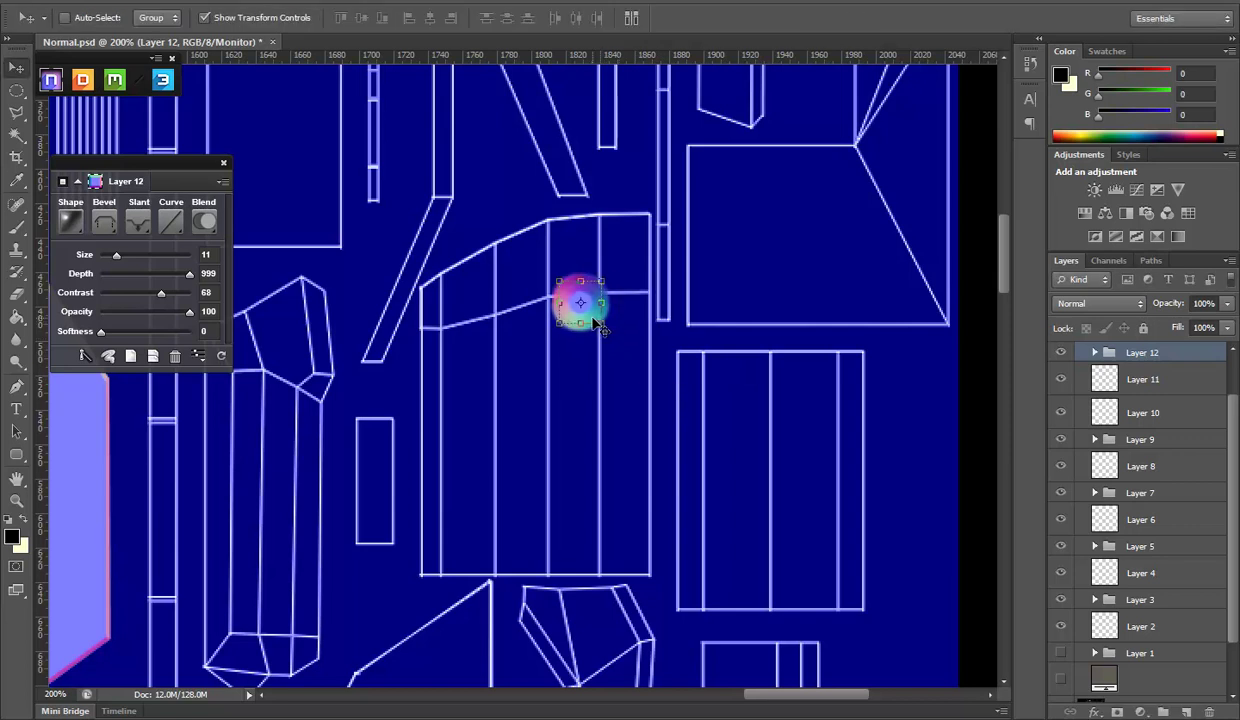
drag(598, 326, 605, 337)
scroll(1125, 562, down, 2)
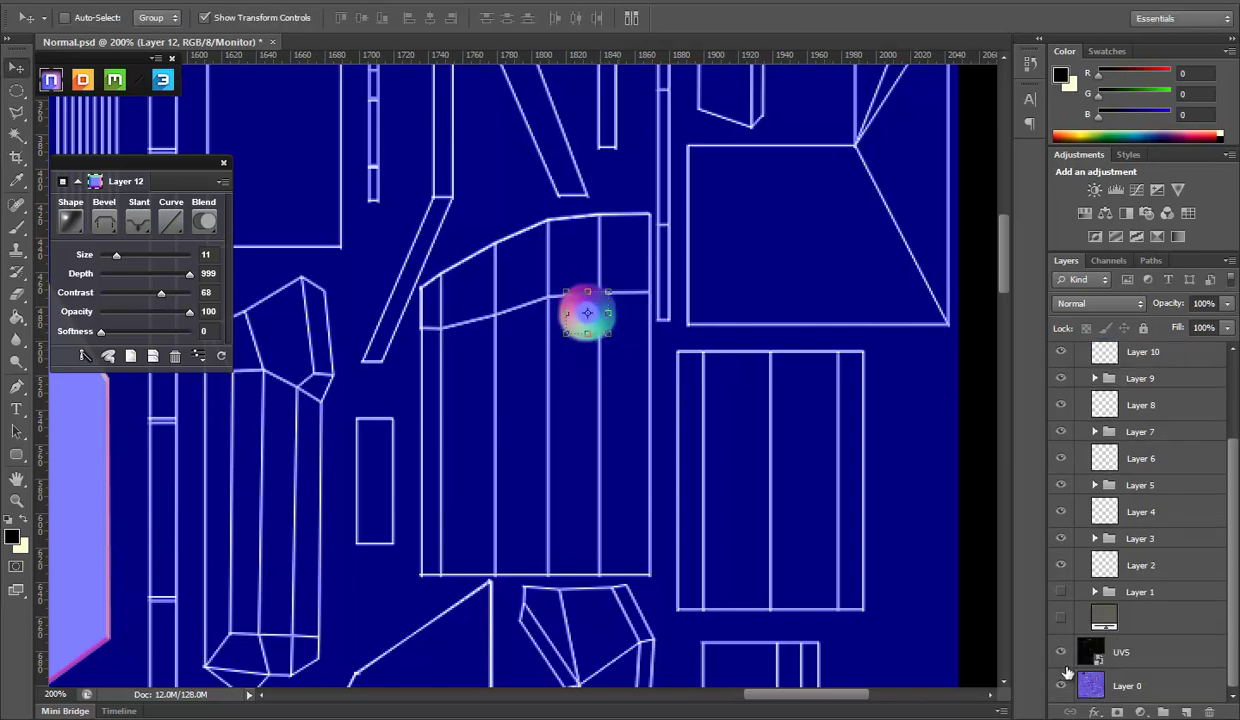
click(1061, 652)
View the new bolt on the barrel in Marmoset, toggling Flip Y on then back off
key(alt+Tab)
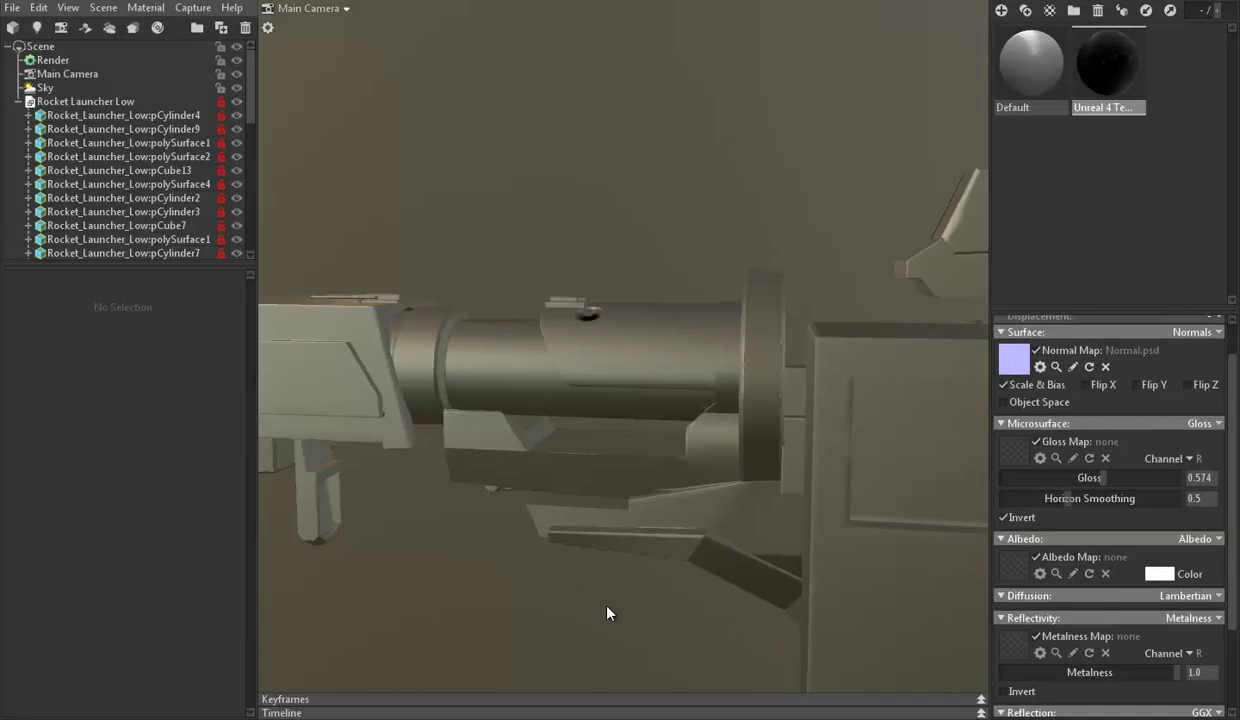
mouse_move(653, 410)
mouse_down()
mouse_move(797, 512)
mouse_move(665, 437)
mouse_up()
scroll(665, 437, up, 2)
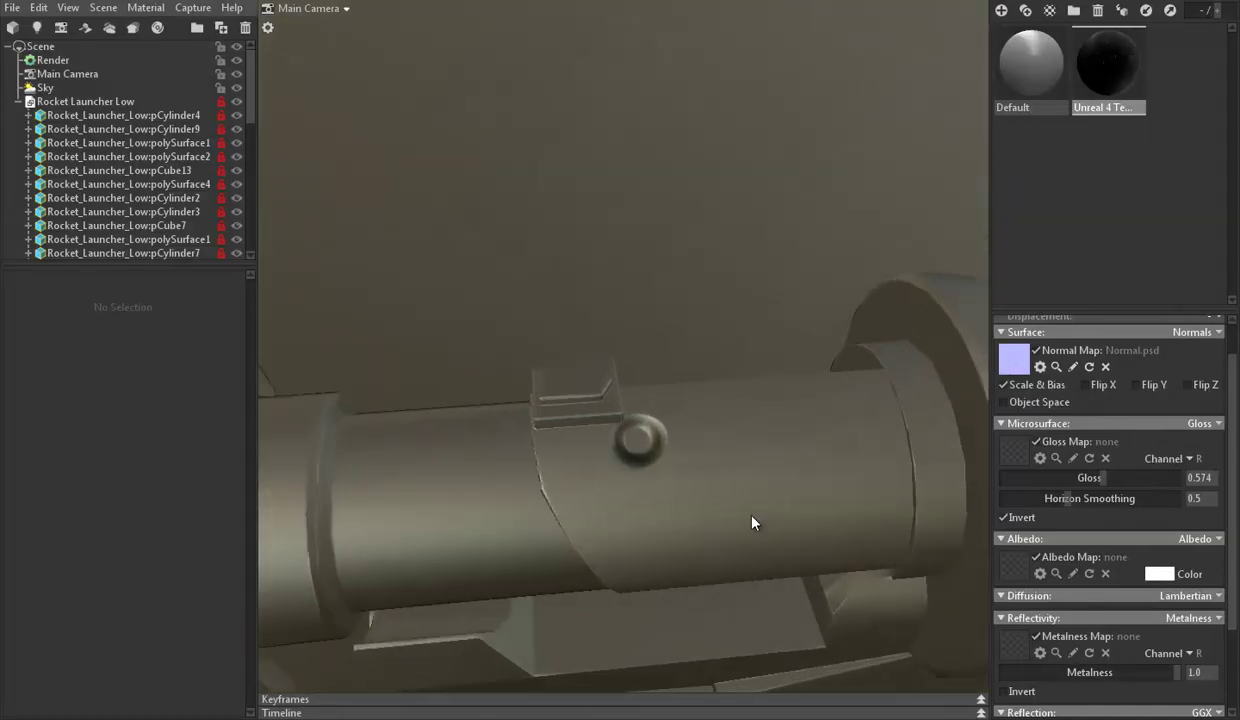
scroll(753, 520, up, 2)
scroll(698, 479, up, 2)
scroll(717, 421, up, 2)
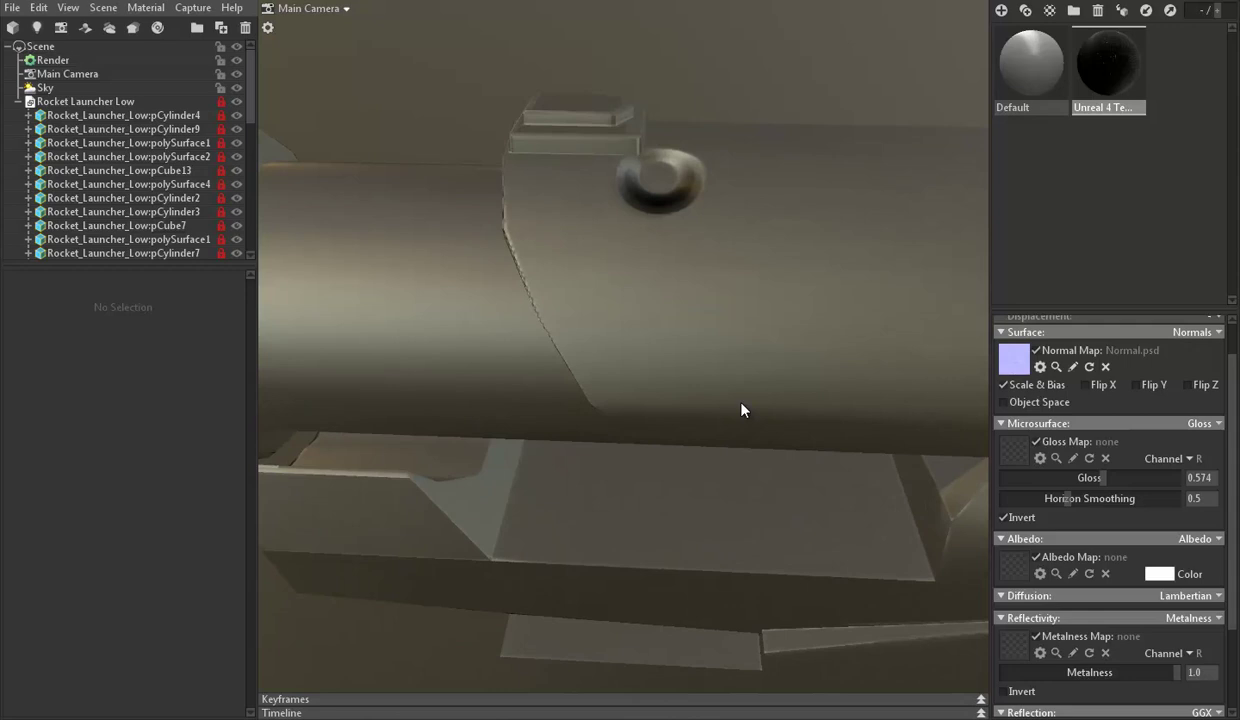
mouse_move(741, 408)
mouse_down()
mouse_move(626, 413)
mouse_move(598, 443)
mouse_up()
click(1163, 388)
click(1163, 386)
mouse_move(703, 330)
mouse_down()
mouse_move(770, 219)
mouse_move(733, 272)
mouse_move(710, 278)
mouse_up()
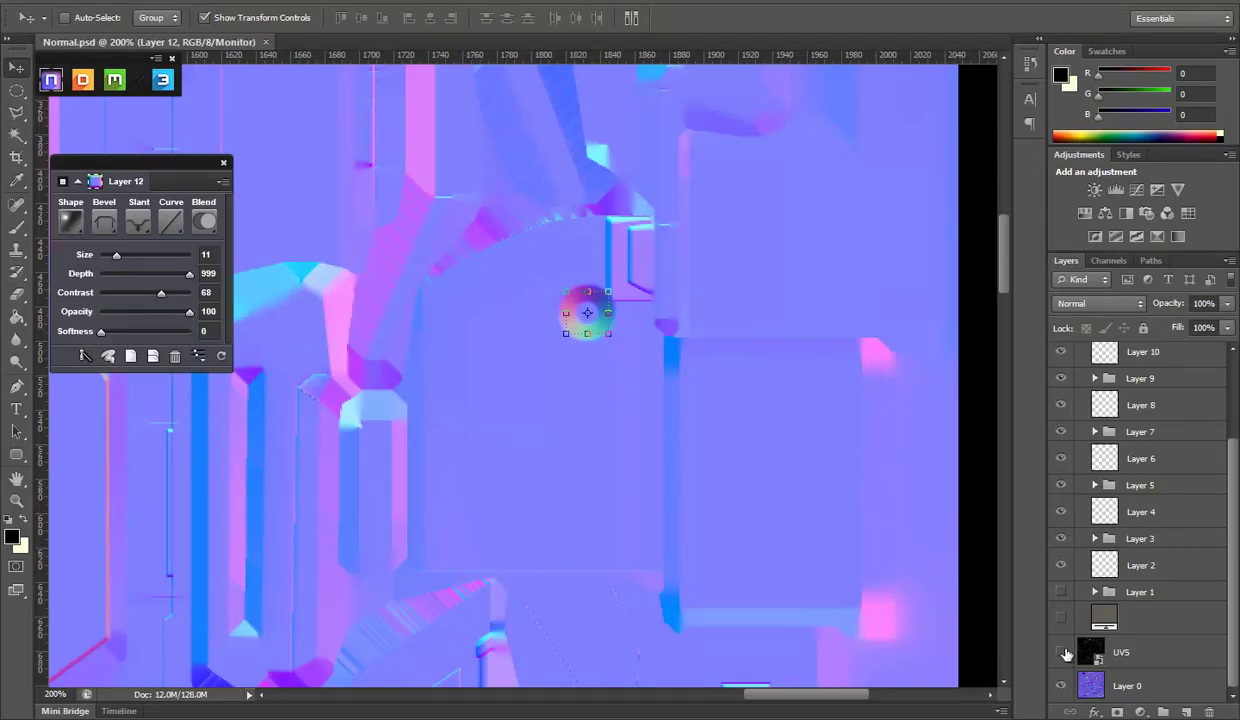
Change the bump's bevel style and size, shift it slightly left, and hide the UV guide
click(1060, 652)
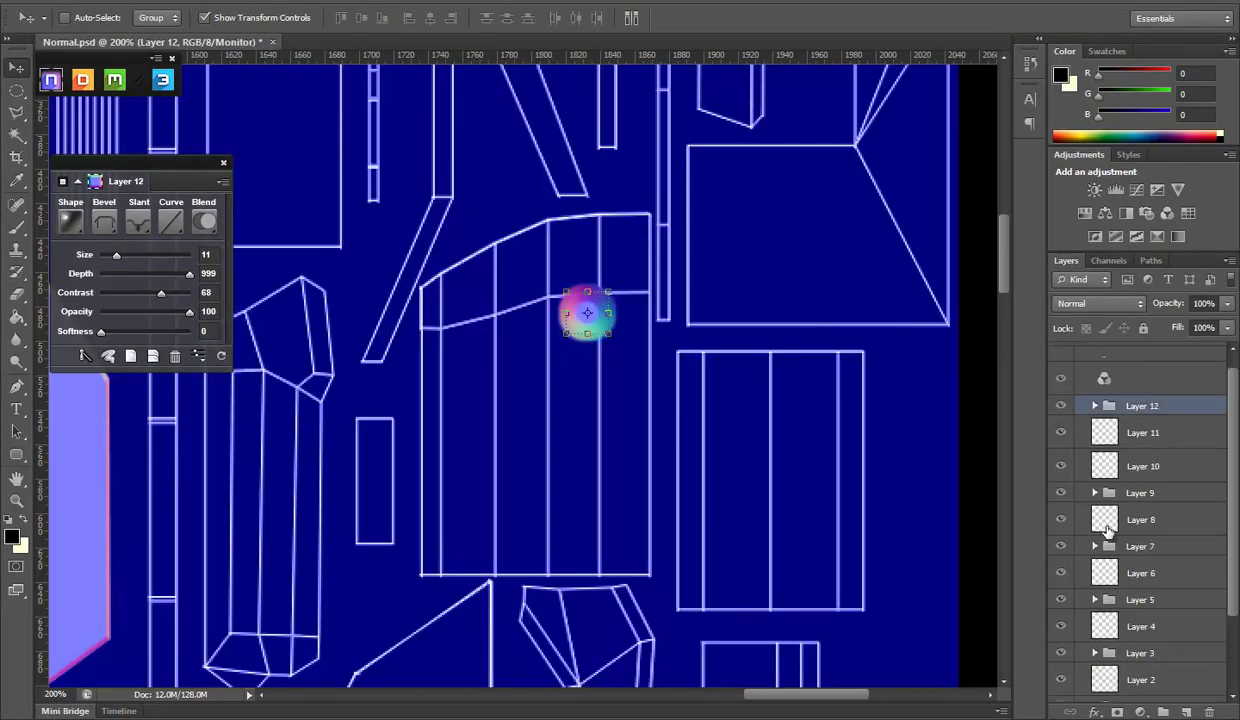
click(104, 222)
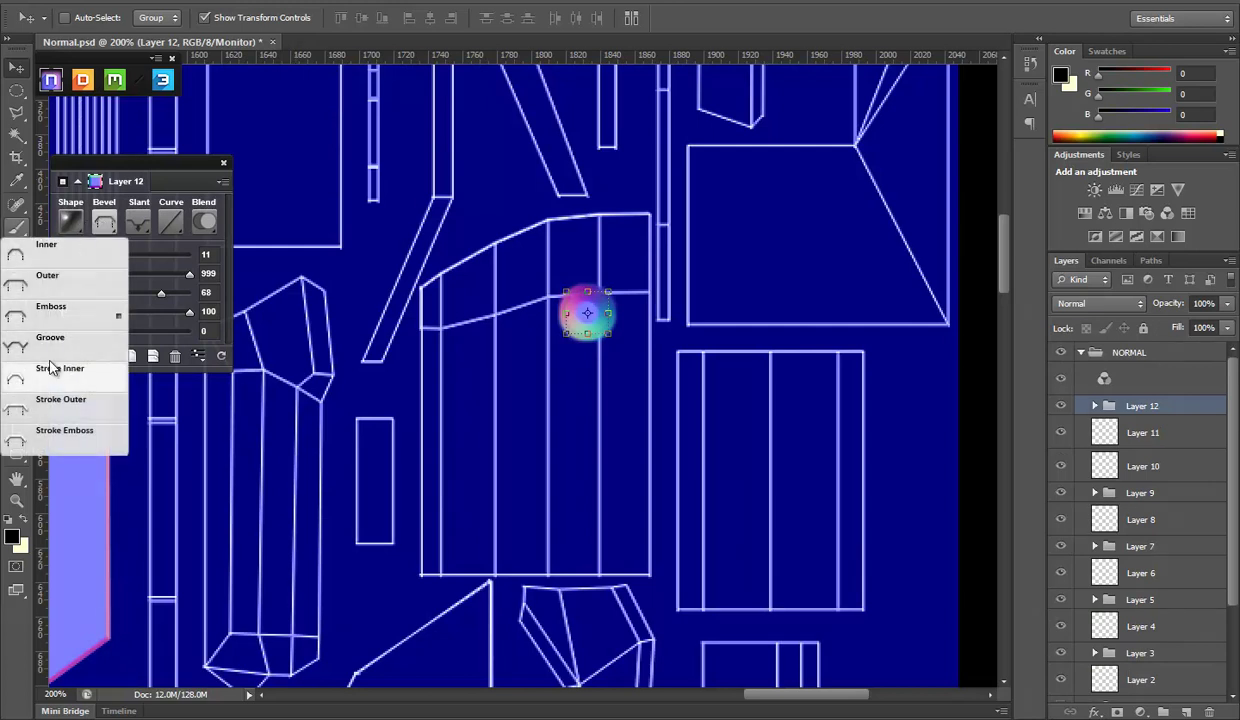
click(122, 284)
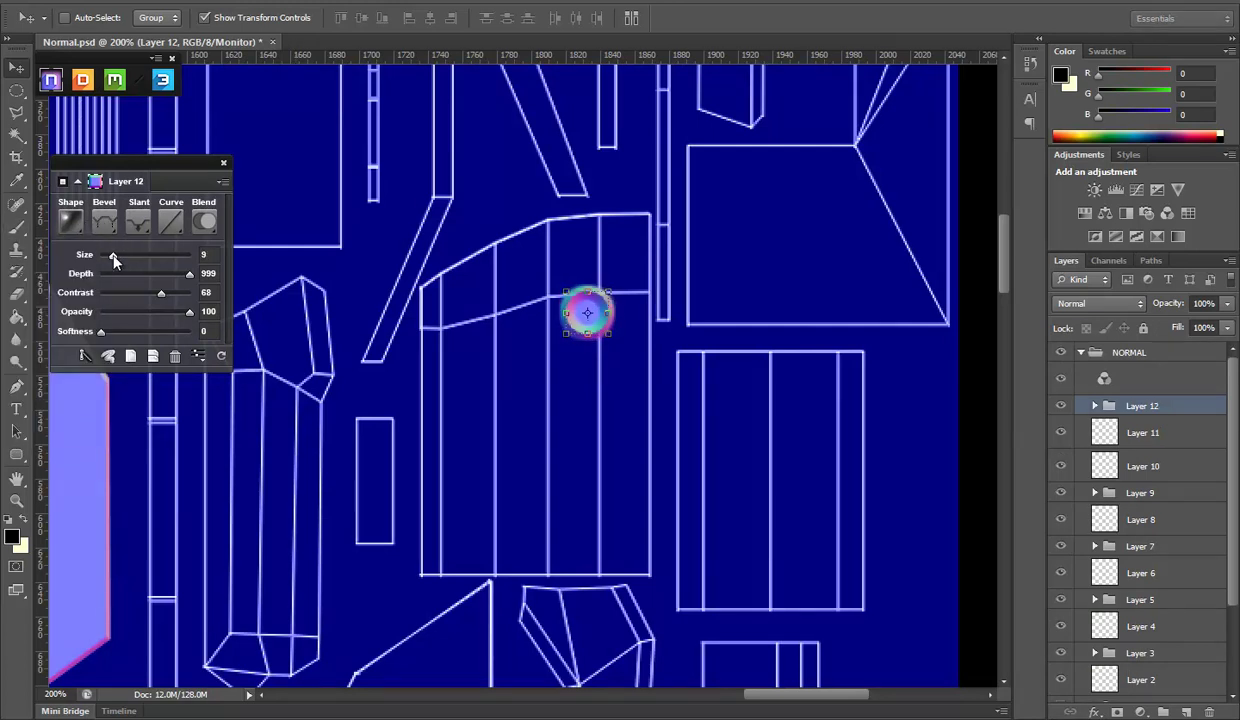
drag(109, 255, 107, 255)
scroll(1145, 600, down, 2)
scroll(1145, 627, down, 2)
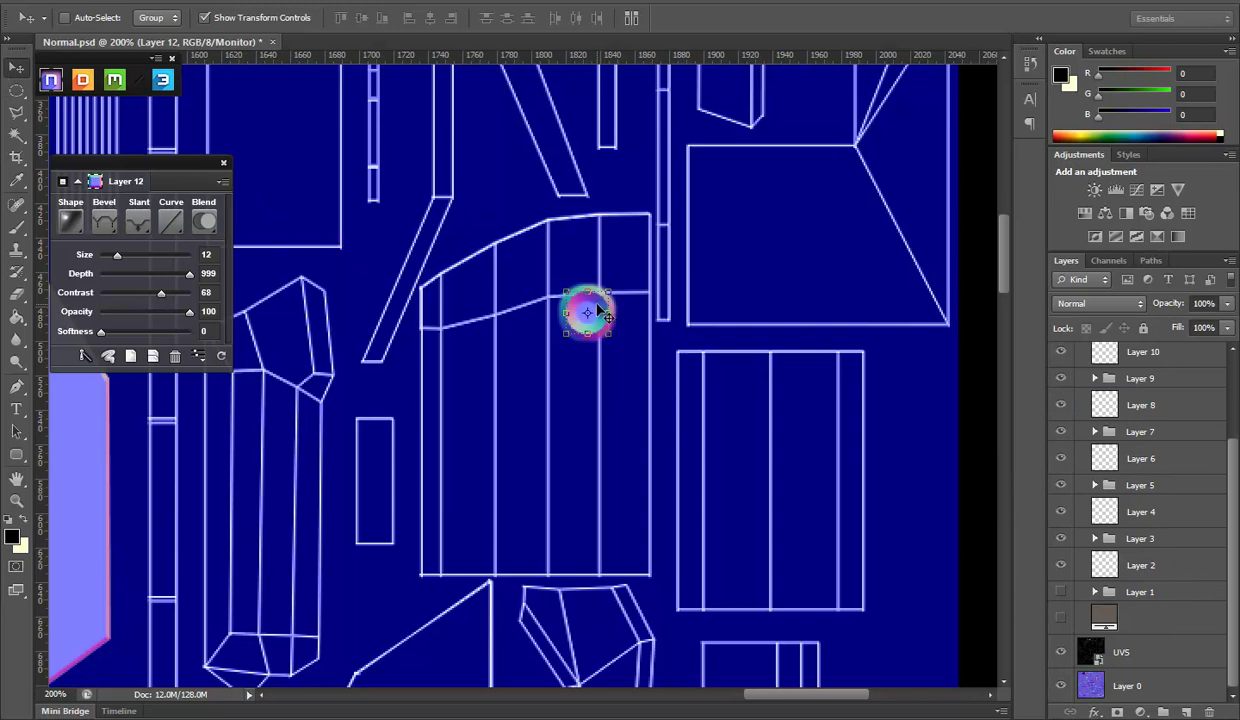
drag(598, 312, 560, 323)
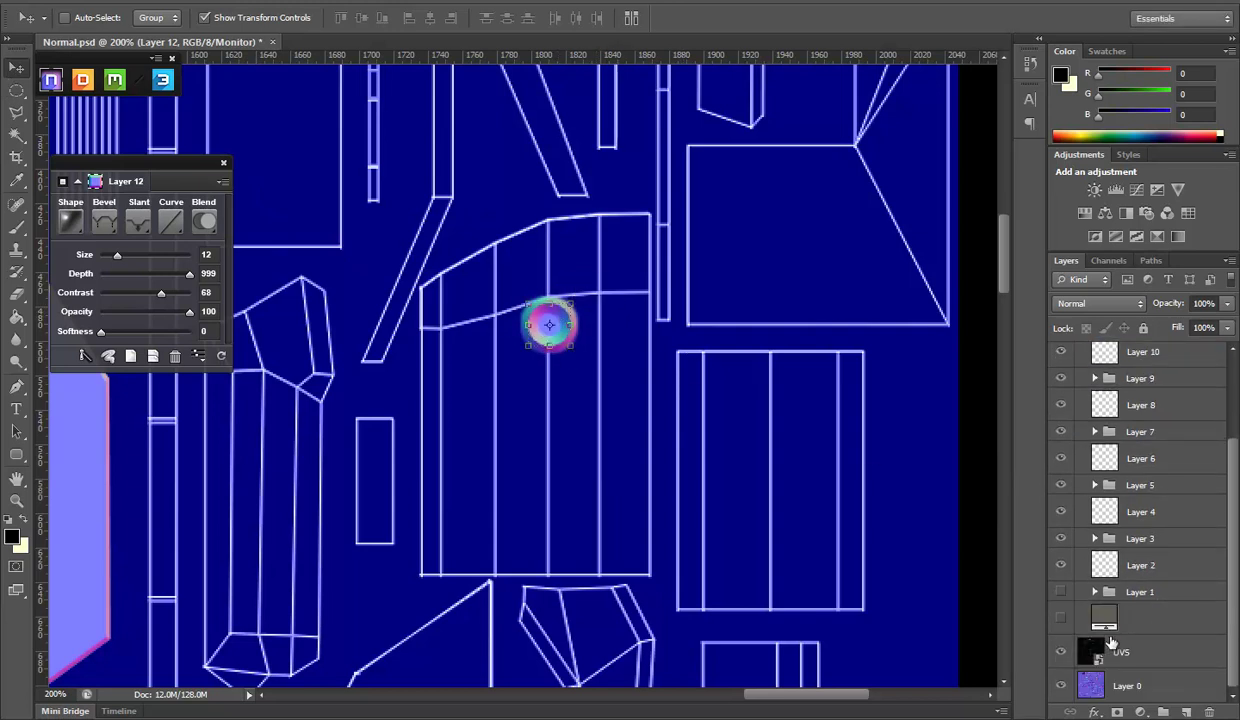
click(1061, 653)
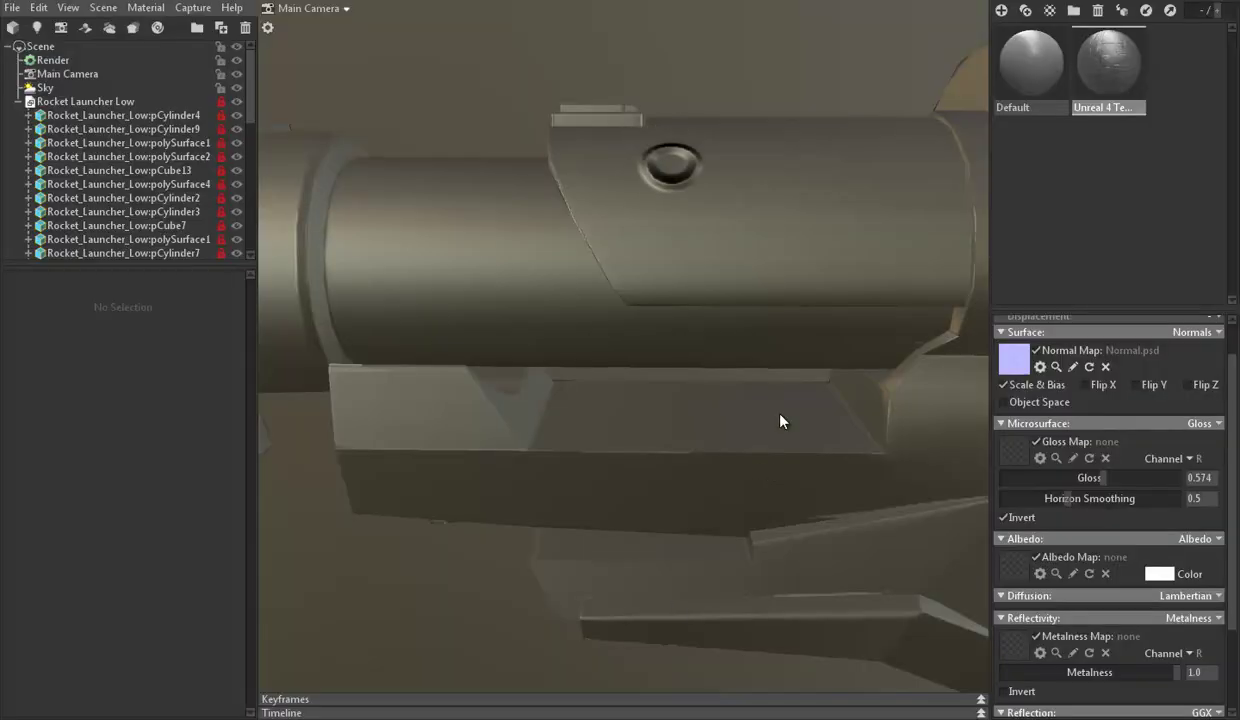
mouse_move(781, 421)
mouse_down()
mouse_move(709, 507)
mouse_move(656, 490)
mouse_move(725, 403)
mouse_move(789, 432)
mouse_up()
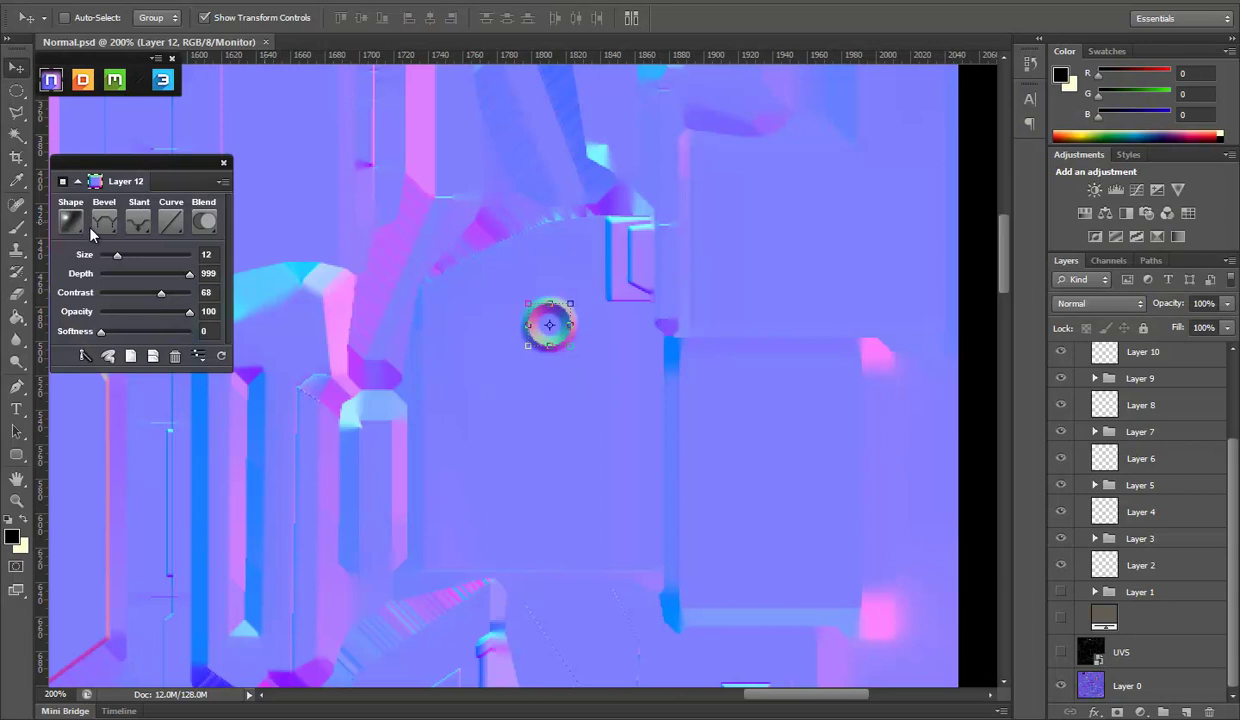
Set the bump's bevel to Stroke Inner with size 5, making a thin ring
click(92, 232)
click(24, 378)
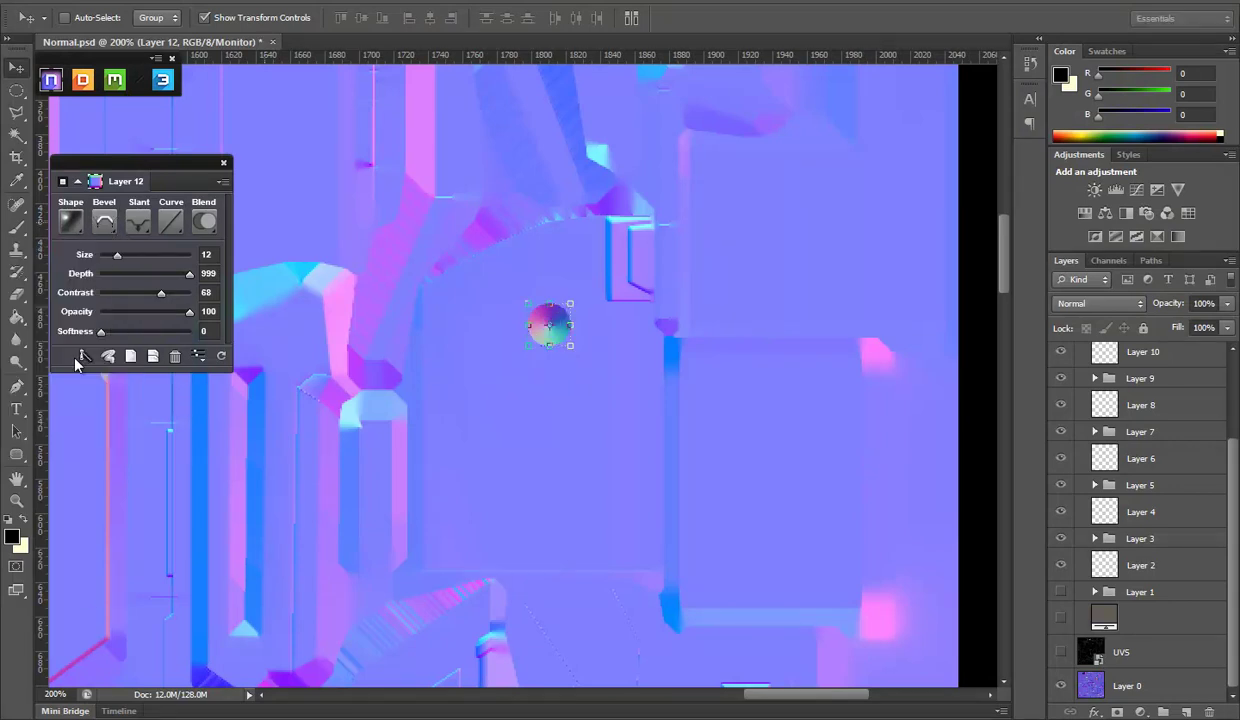
click(106, 224)
click(36, 415)
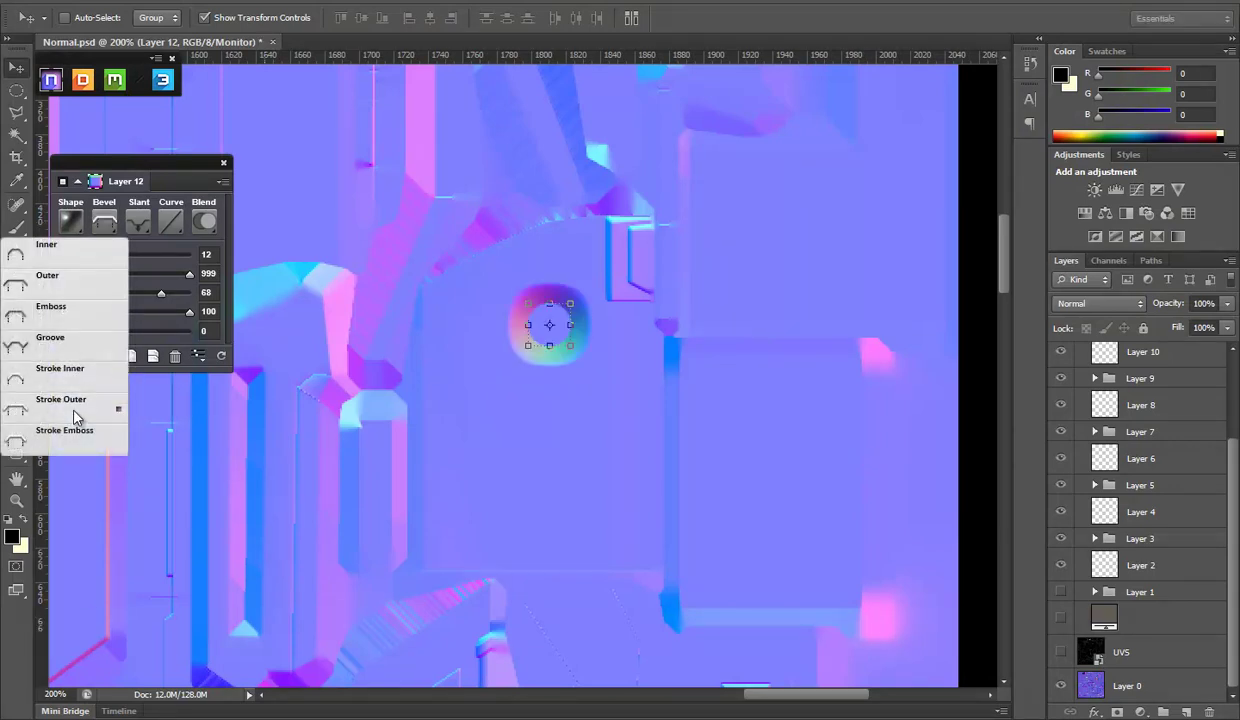
click(100, 237)
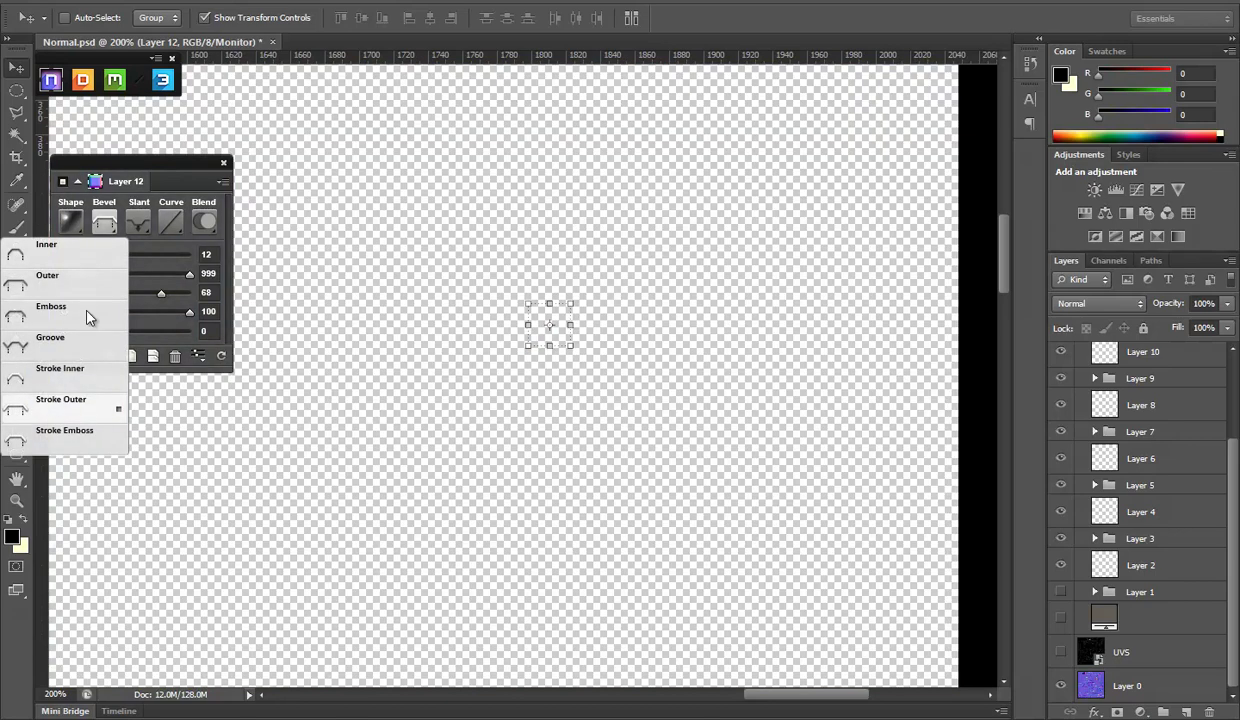
click(104, 239)
click(106, 224)
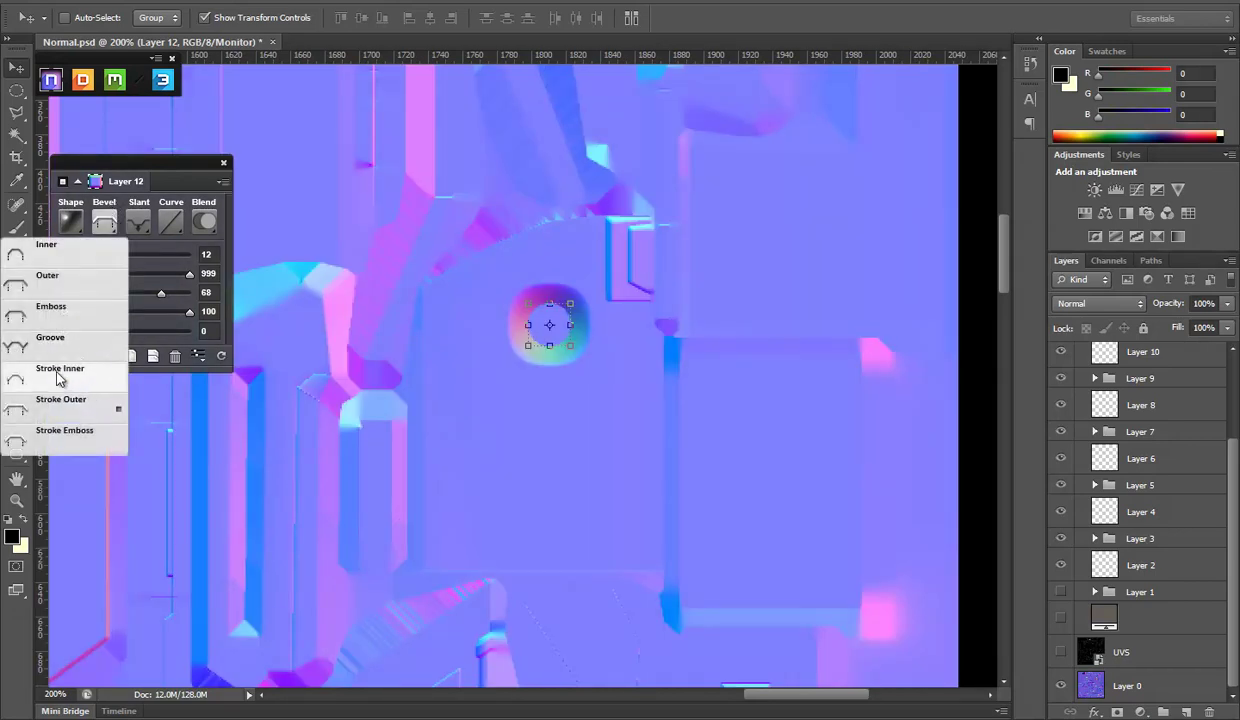
click(24, 372)
drag(112, 256, 107, 256)
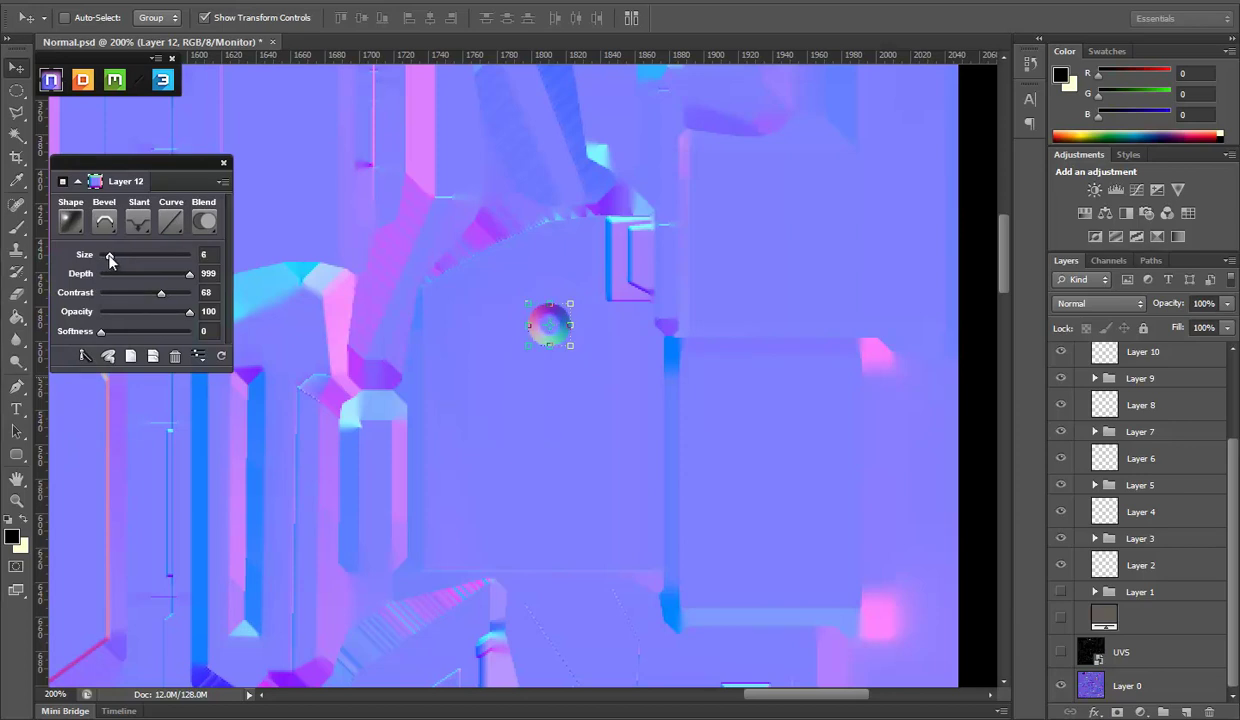
Save the normal map and inspect the ring up close in Marmoset Toolbag
key(ctrl+s)
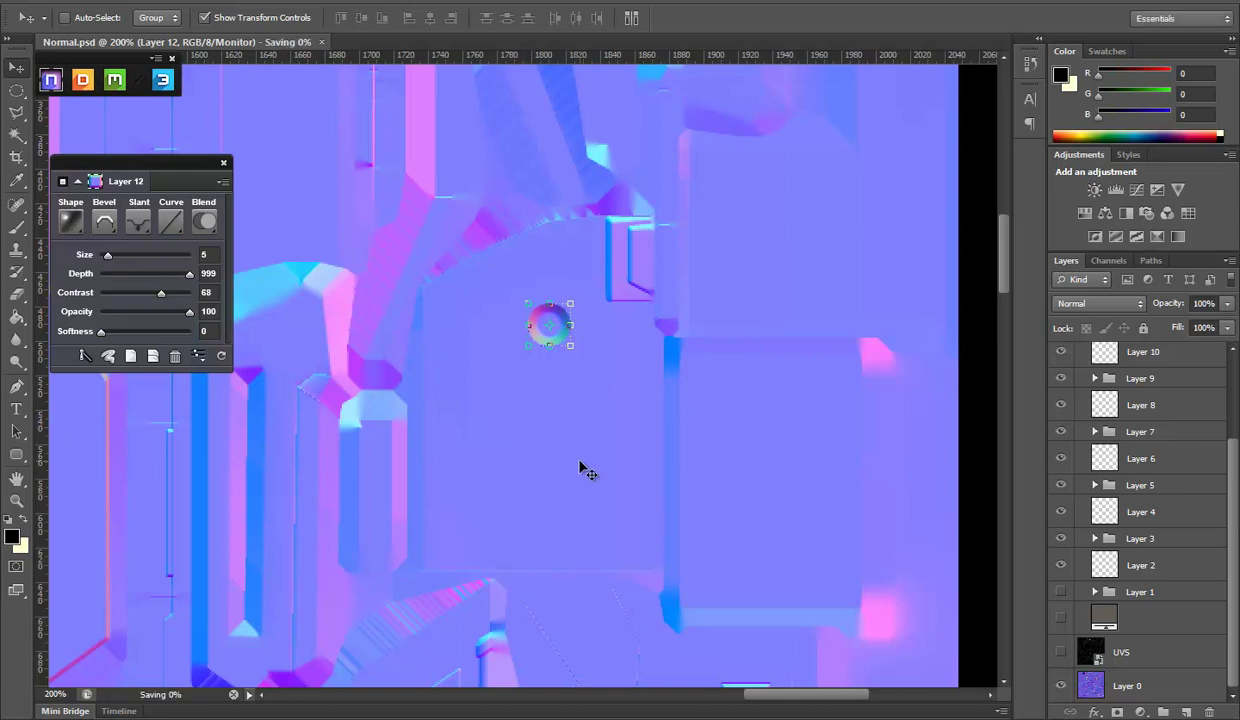
key(alt+Tab)
mouse_move(750, 435)
mouse_down()
mouse_move(700, 504)
mouse_move(689, 487)
mouse_move(622, 509)
mouse_up()
scroll(622, 509, up, 3)
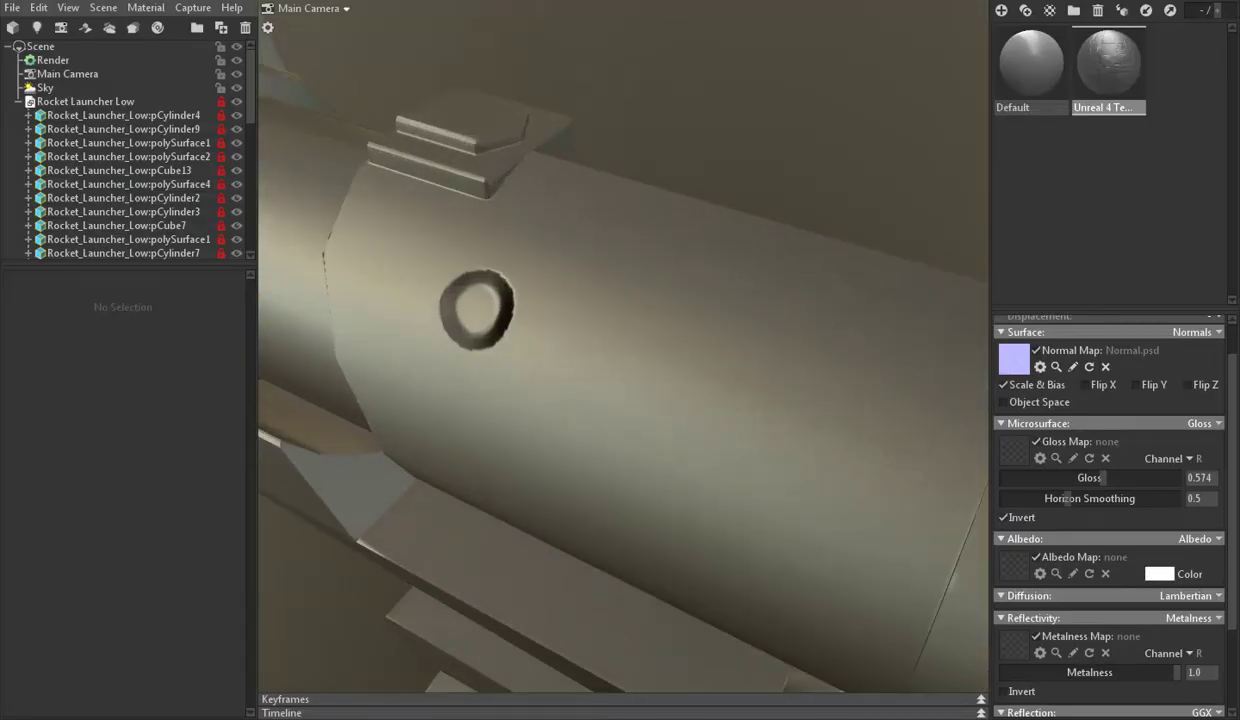
Back in Photoshop, set the ring's nDo slant to Down
key(alt+Tab)
click(135, 225)
click(105, 280)
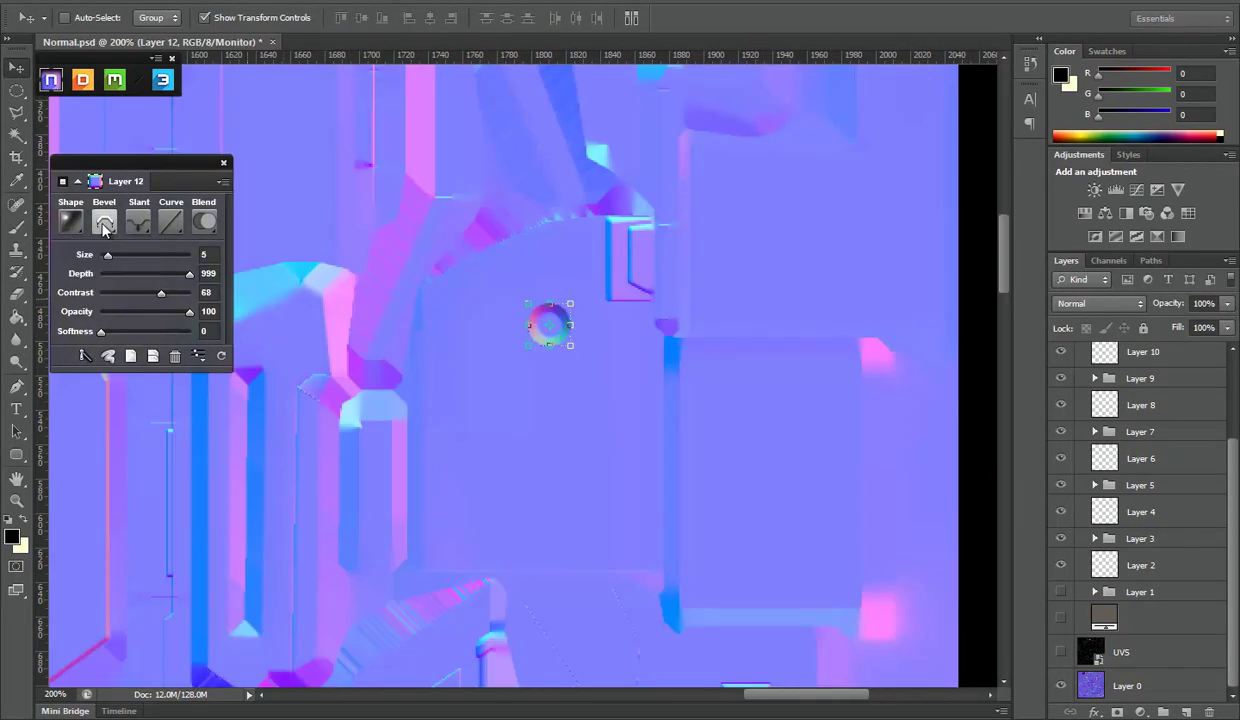
Set the ring's slant to Up, save, and compare it on the barrel in Marmoset
click(105, 224)
click(137, 222)
click(108, 255)
key(ctrl+s)
key(alt+Tab)
mouse_move(620, 516)
mouse_down()
mouse_move(758, 501)
mouse_move(742, 459)
mouse_move(642, 418)
mouse_move(490, 716)
mouse_up()
key(alt+Tab)
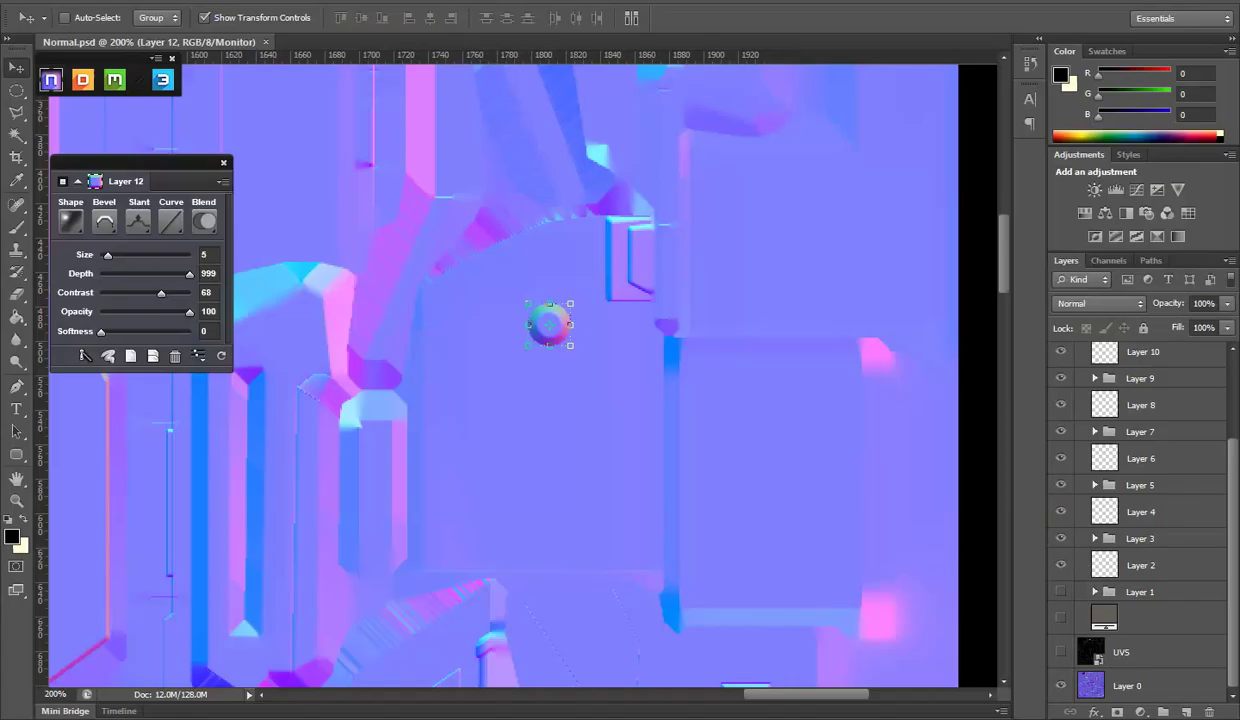
Change the slant, try the Outer bevel, settle on a filled Inner dome, and show the UV layout
click(145, 229)
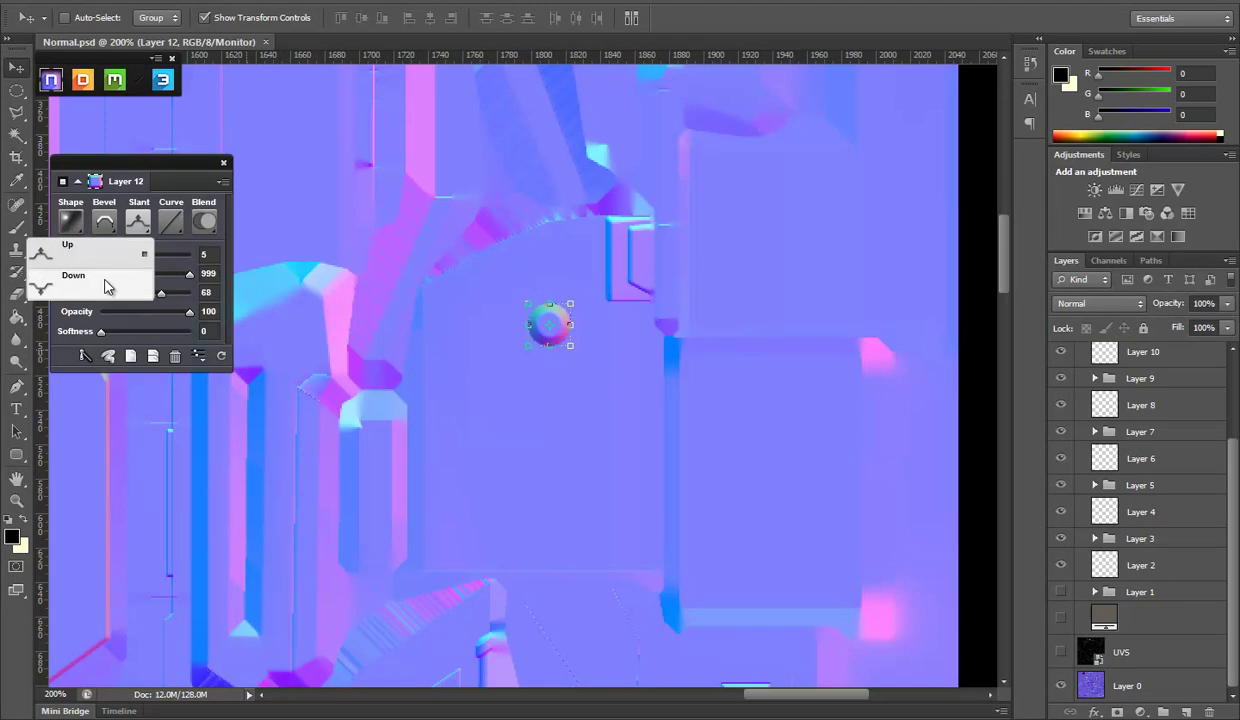
click(102, 283)
click(107, 229)
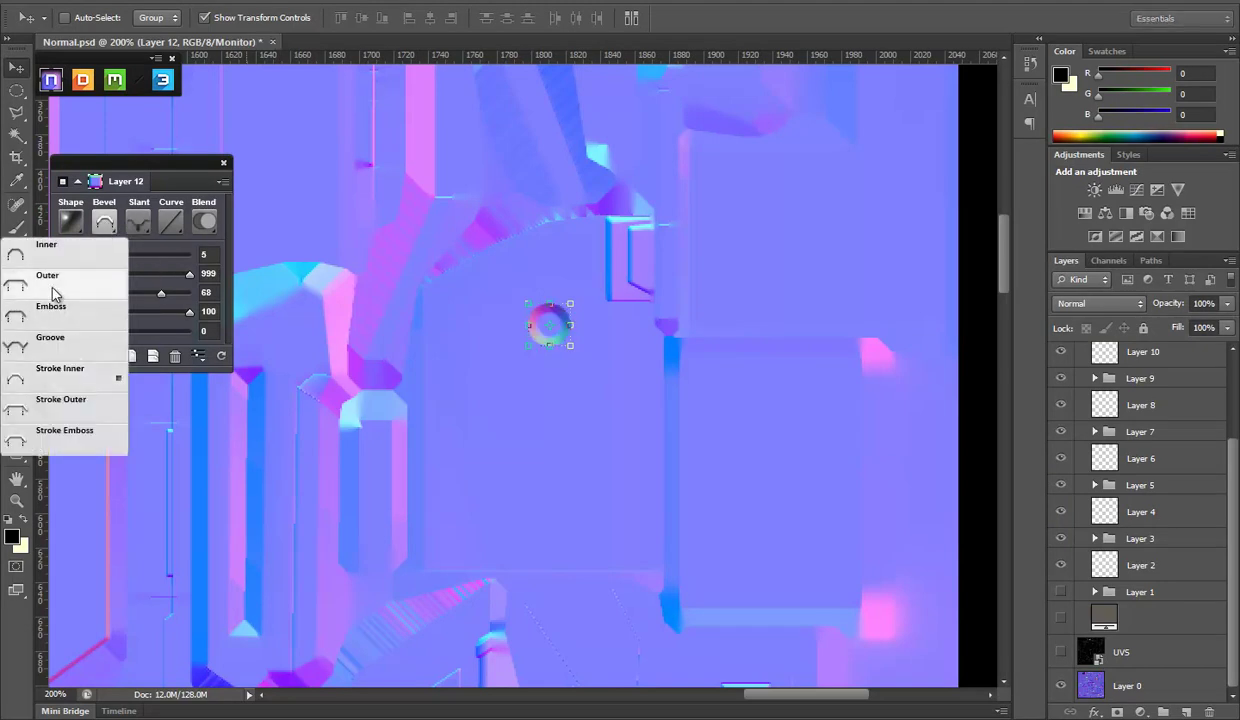
click(68, 280)
click(107, 227)
click(72, 248)
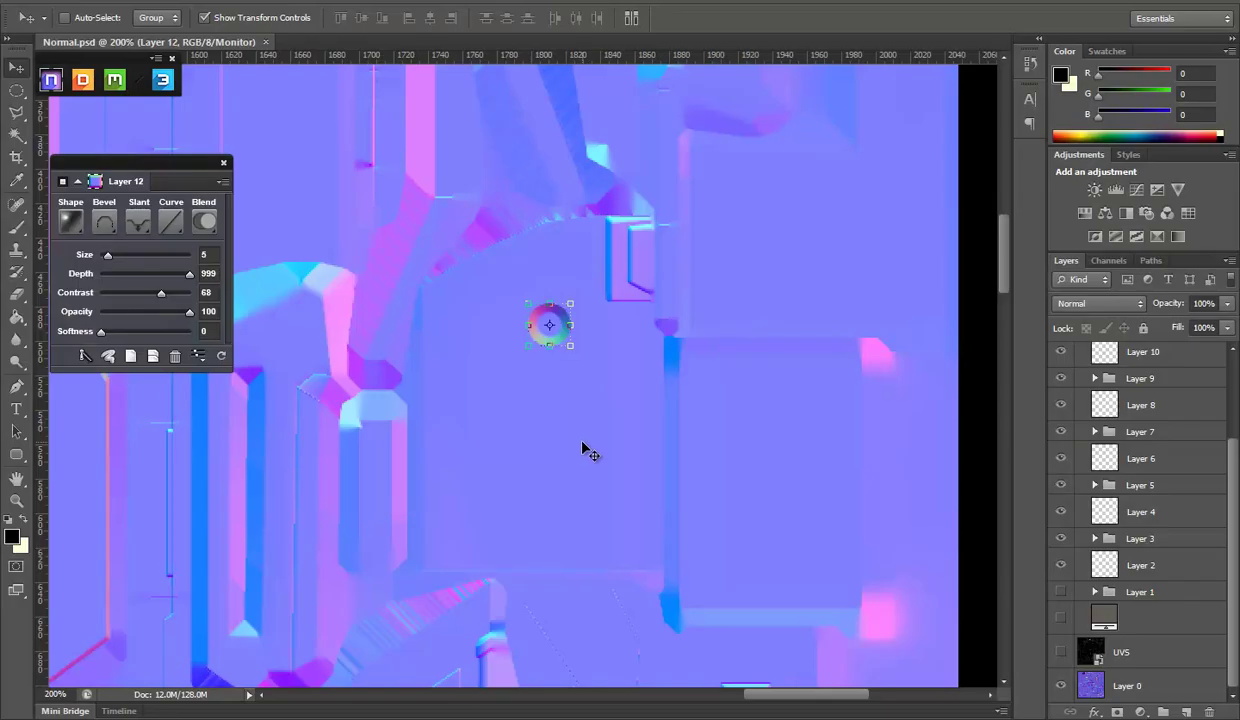
click(1061, 652)
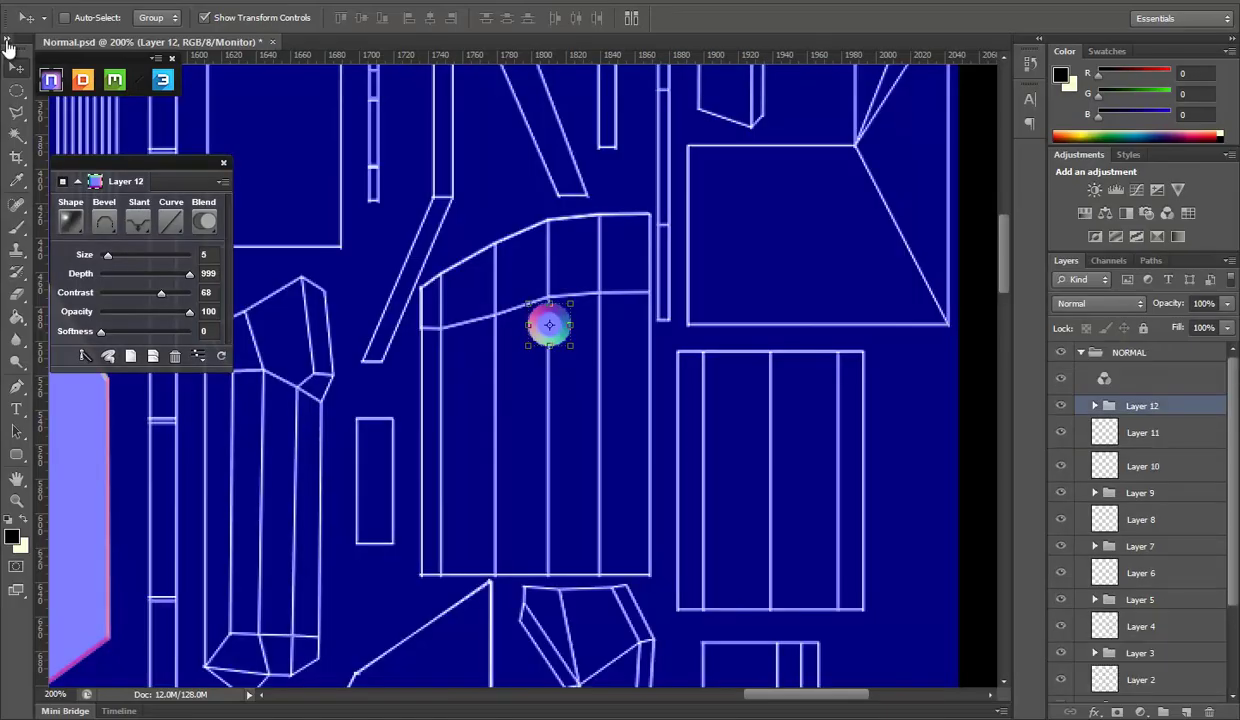
Copy the bolt down-left and merge the two bolt layers into one
drag(533, 396, 451, 455)
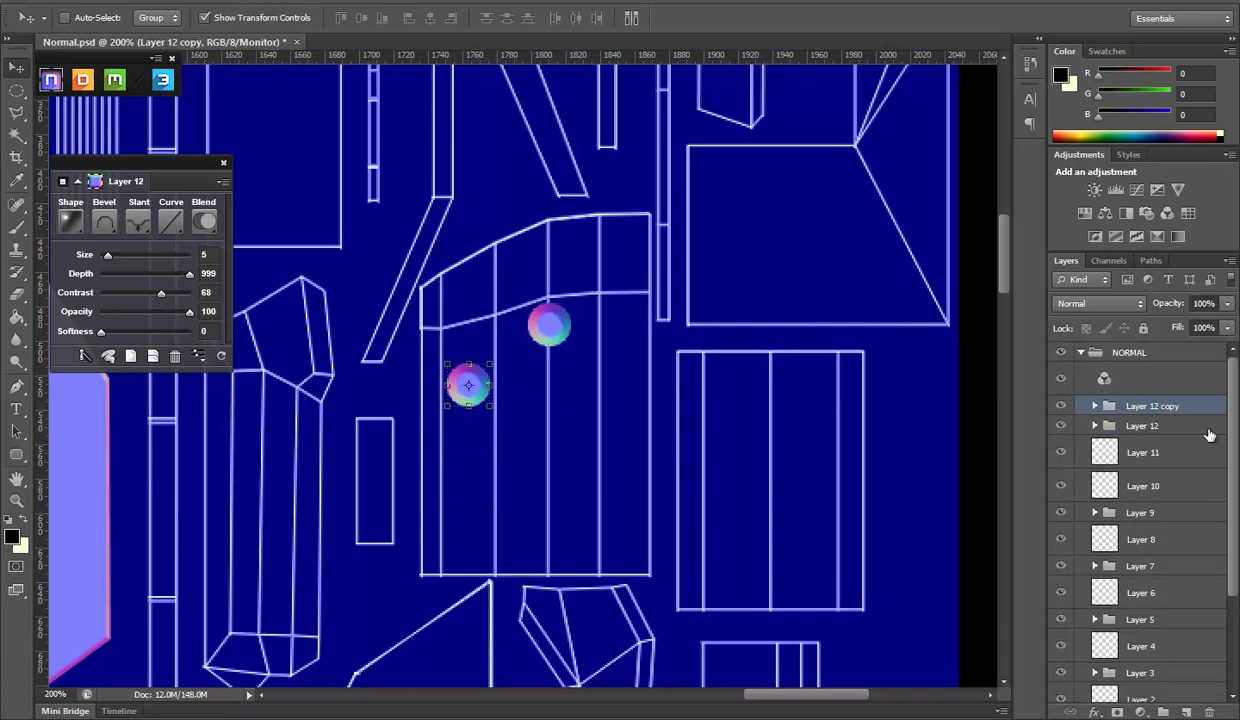
shift+click(1140, 428)
right_click(1140, 430)
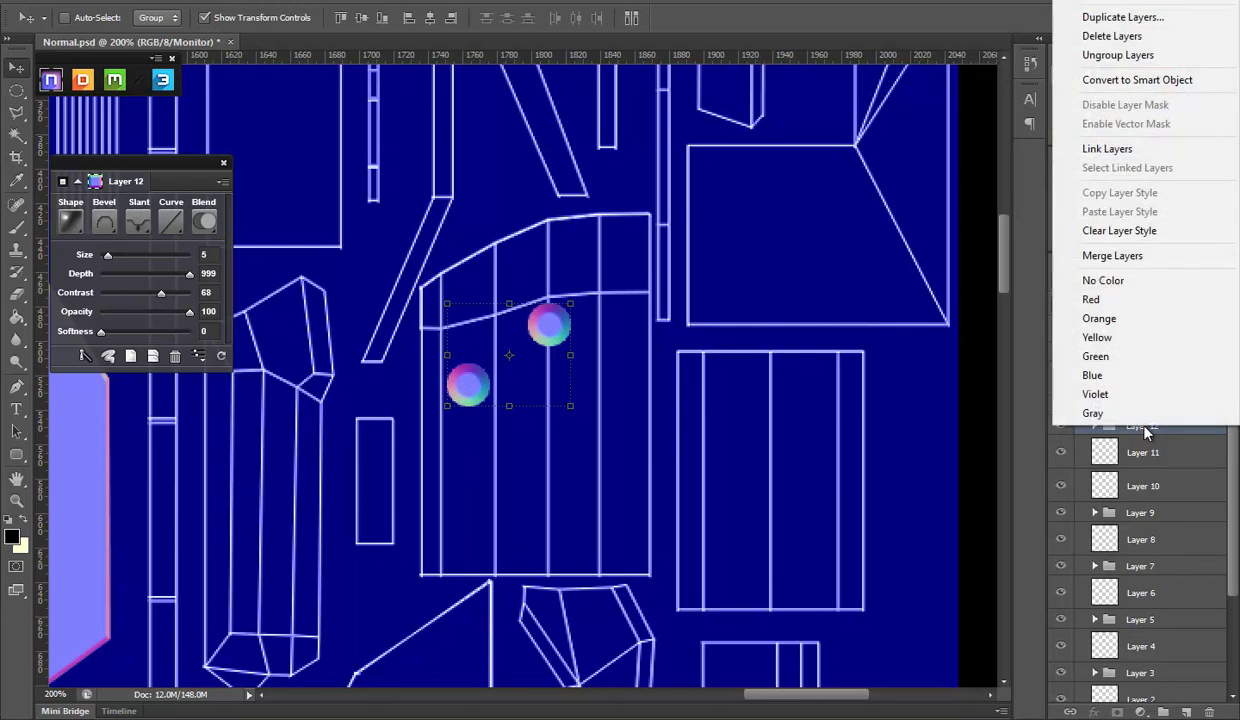
click(1127, 258)
Duplicate the bolt pair further down to make four, hide the UV guide, and view them
drag(525, 472, 527, 598)
scroll(1090, 595, down, 5)
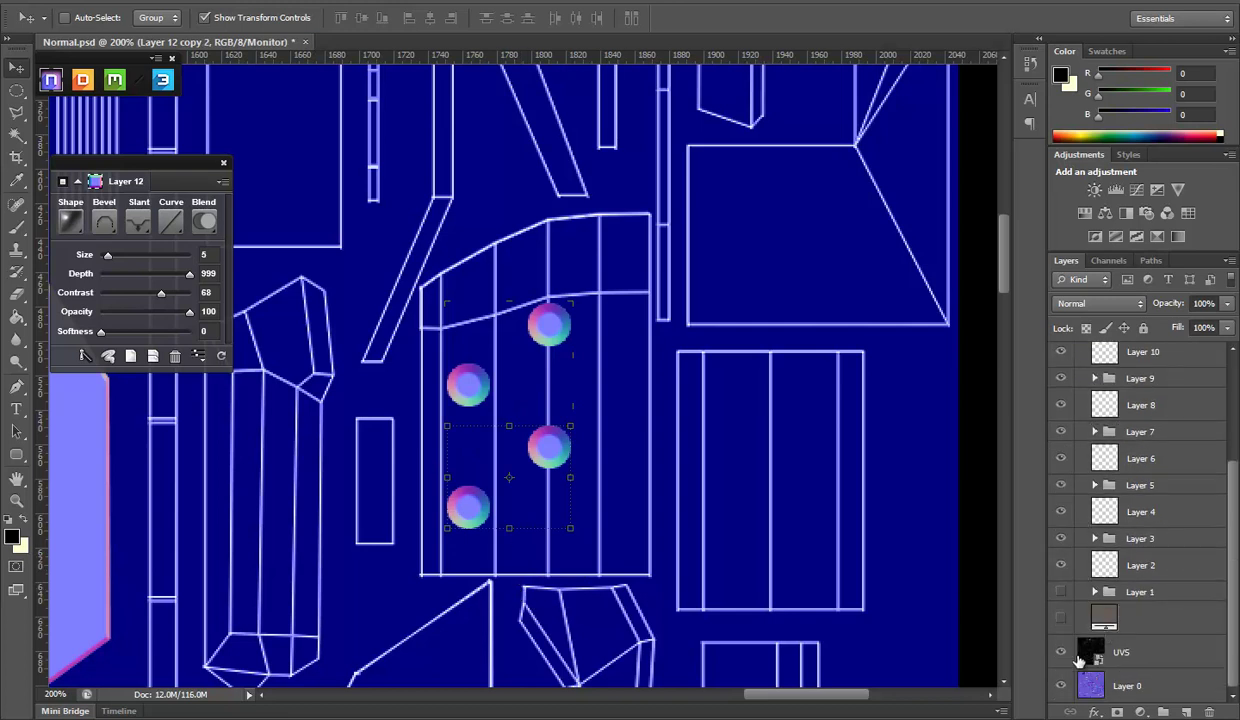
click(1061, 652)
scroll(1090, 600, up, 5)
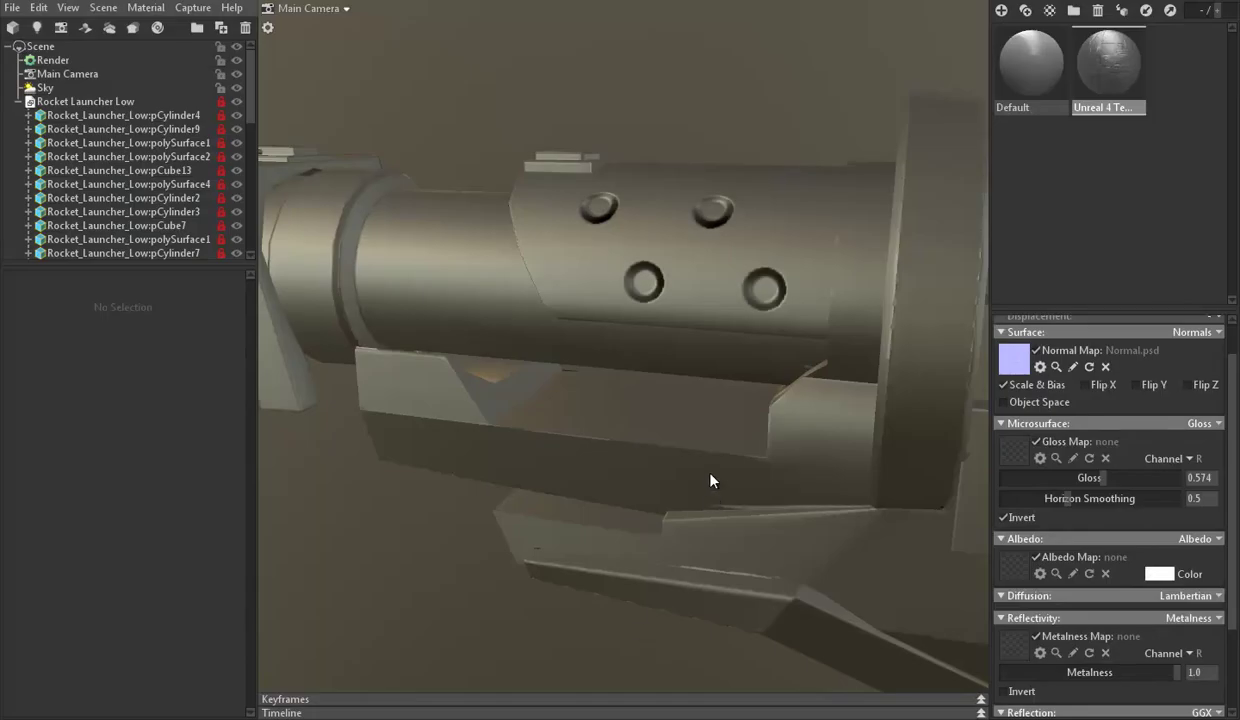
drag(687, 457, 707, 413)
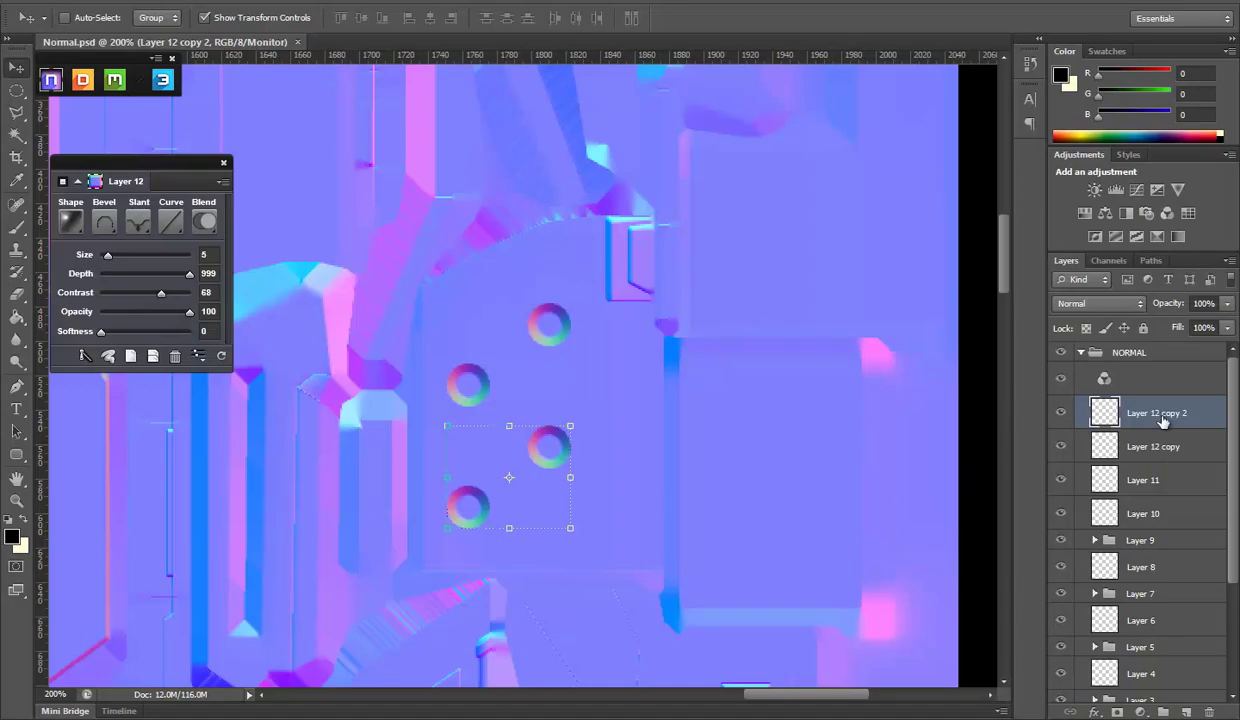
Select both bolt layers and nudge the four bolts down and to the right
shift+click(1118, 446)
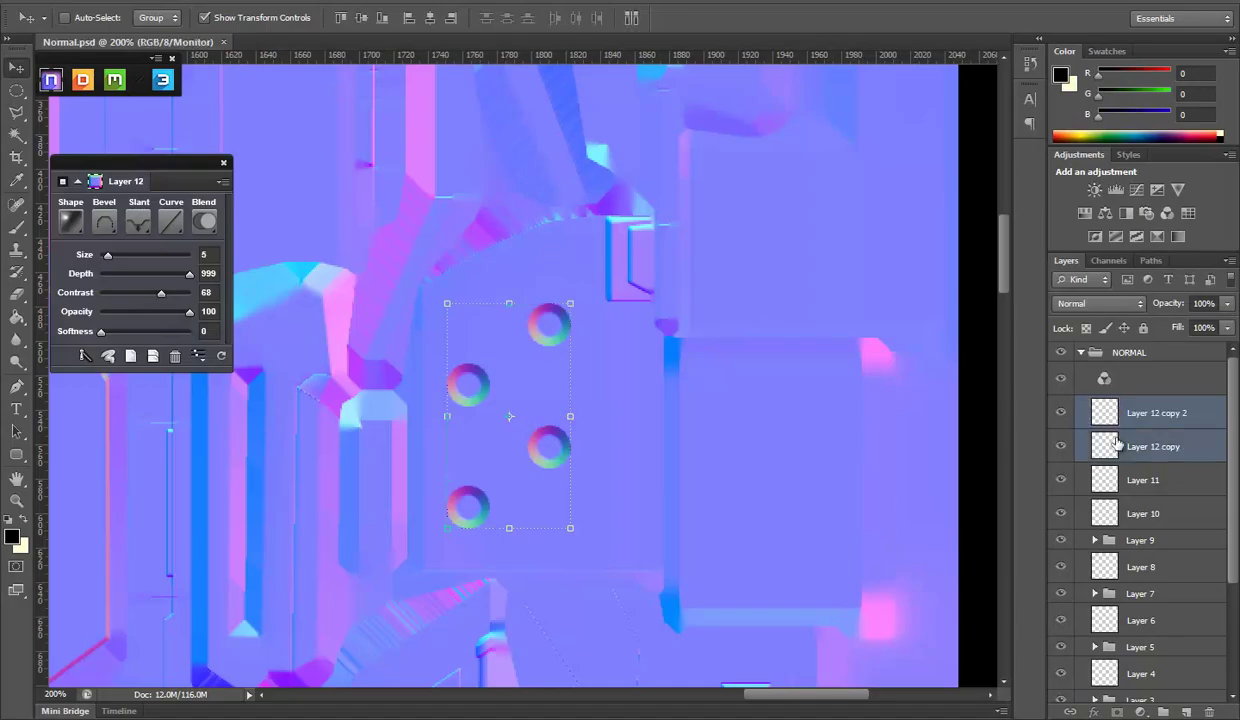
key(Up)
key(Up)
key(Up)
key(Up)
key(Up)
key(Up)
key(Up)
key(Up)
key(Up)
key(Right)
key(Right)
key(Down)
key(Down)
key(Down)
key(Right)
key(Right)
key(Right)
key(Down)
key(Down)
key(Down)
key(Down)
key(Right)
key(Right)
key(Down)
key(Down)
key(Down)
key(Down)
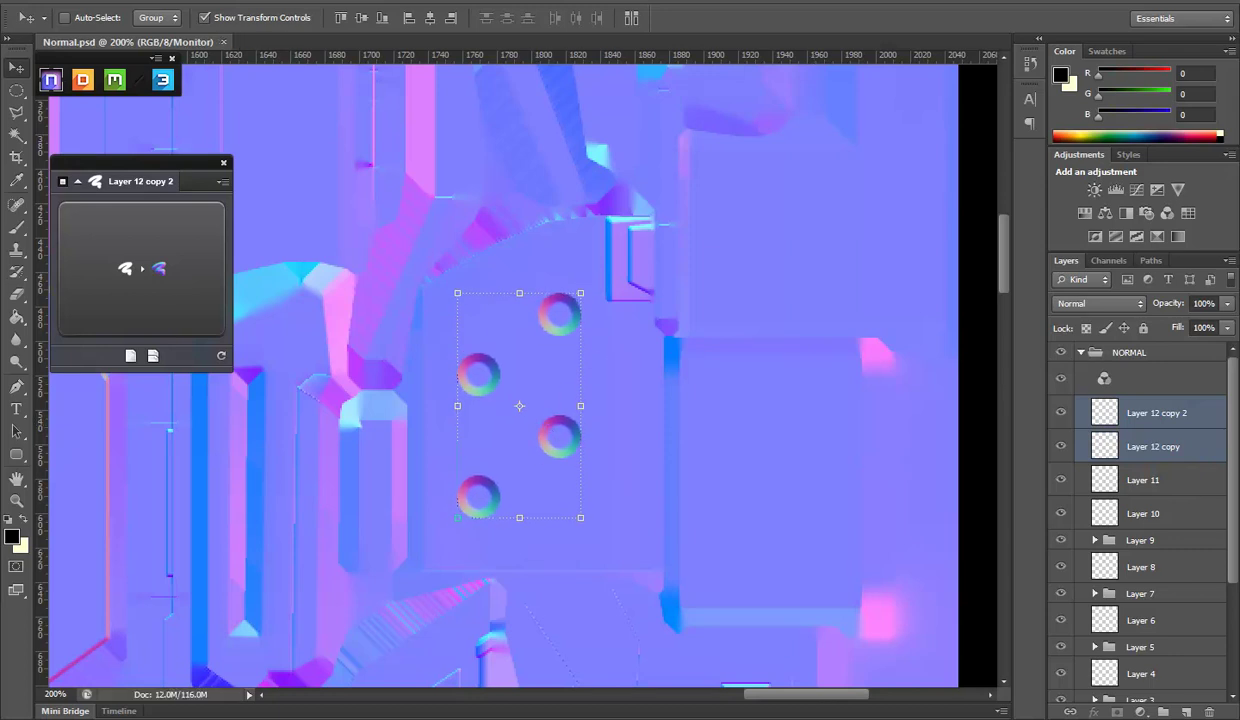
Inspect the four bolts in Marmoset Toolbag, then go to Maya's UV Editor
key(alt+Tab)
mouse_move(614, 614)
mouse_down()
mouse_move(745, 490)
mouse_move(584, 565)
mouse_move(584, 600)
mouse_up()
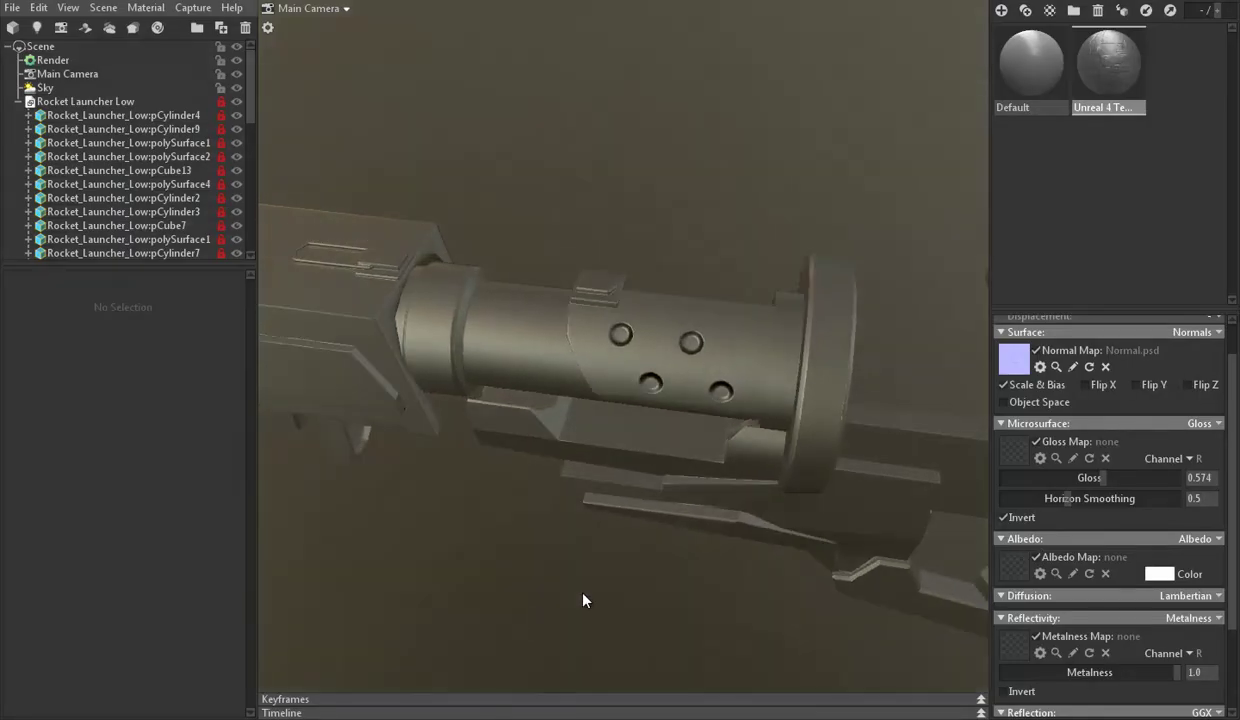
key(alt+Tab)
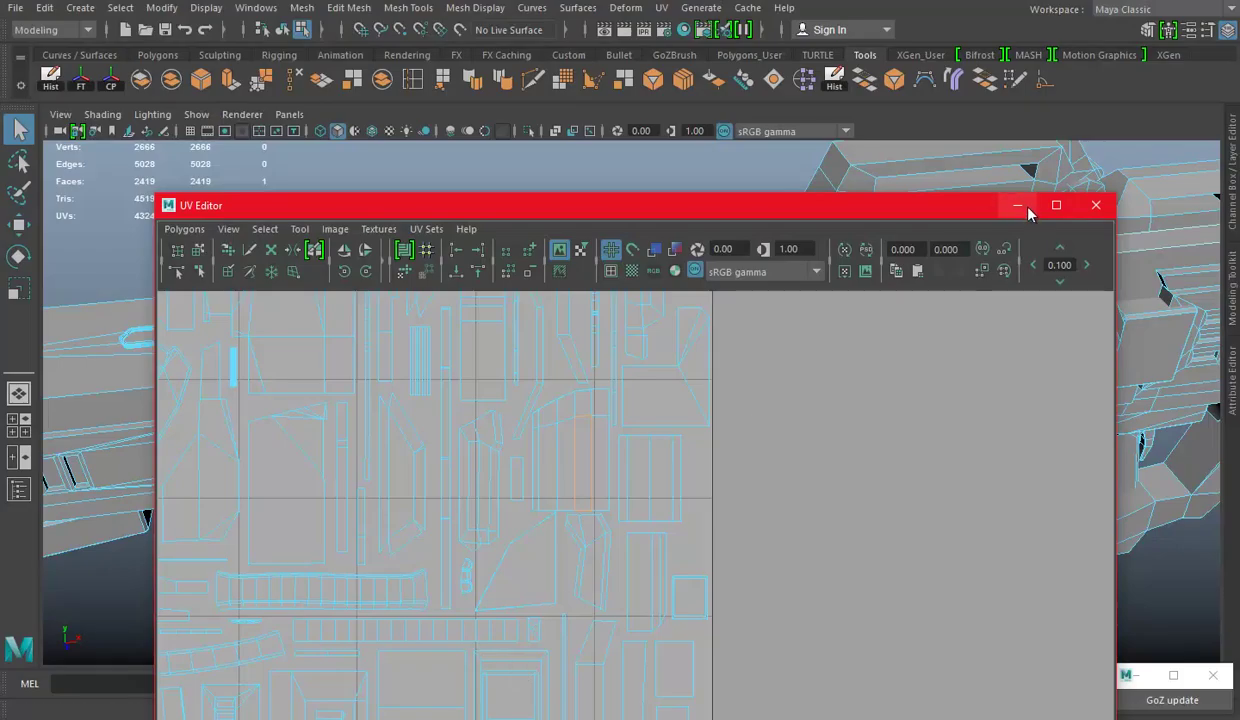
Minimize the UV Editor, orbit the launcher and select the top face
click(1018, 206)
drag(476, 359, 542, 351)
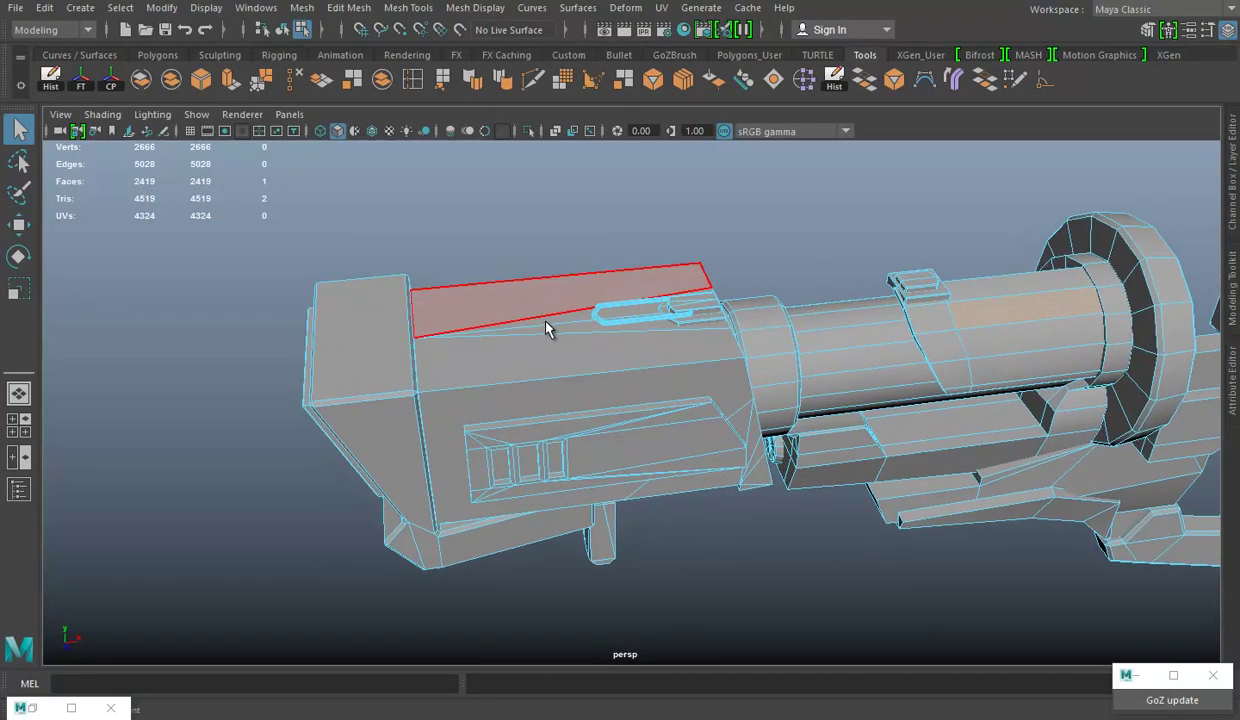
click(549, 315)
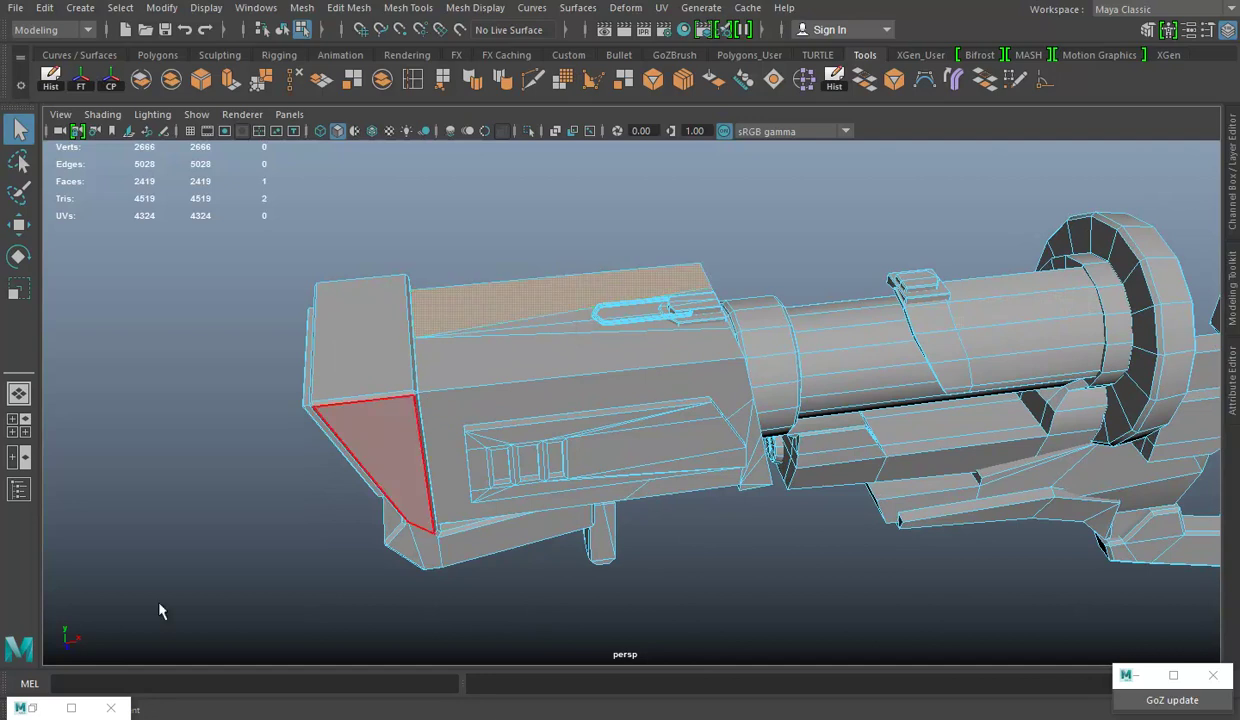
Restore the UV Editor and zoom into the UV layout
click(25, 707)
scroll(800, 545, down, 5)
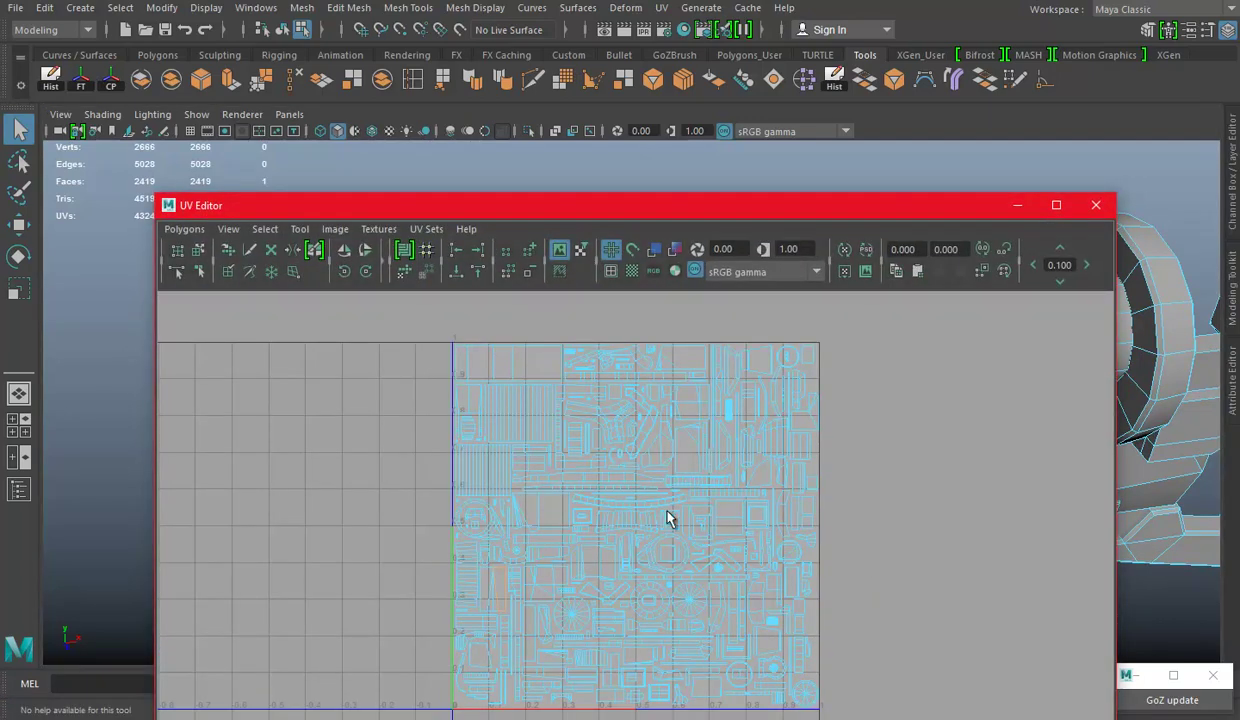
scroll(708, 572, up, 2)
scroll(847, 653, up, 2)
scroll(944, 659, up, 2)
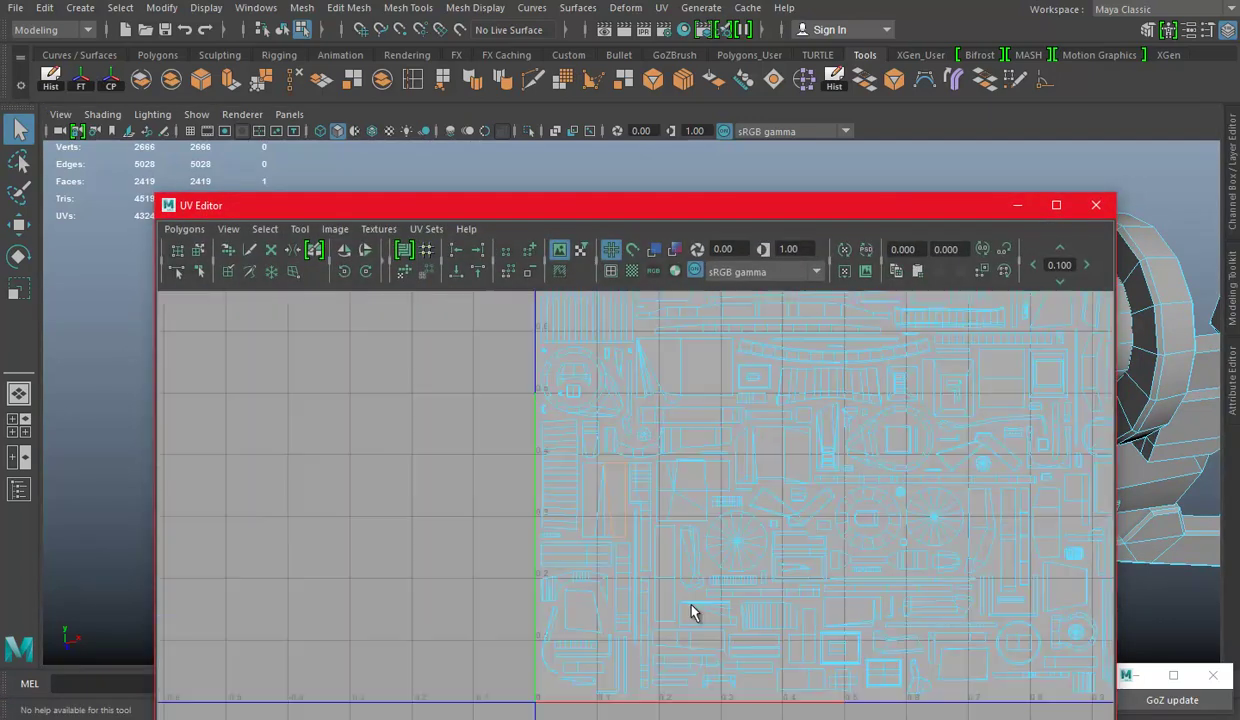
scroll(692, 612, up, 2)
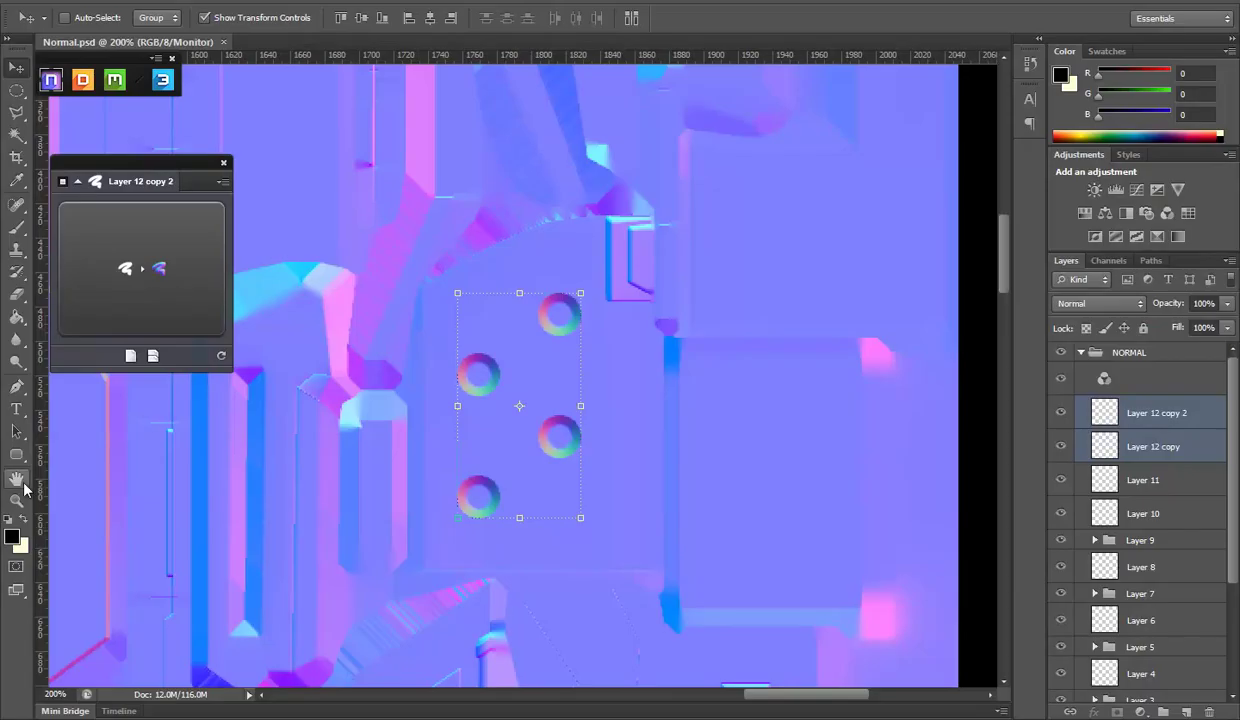
Zoom out to 66.7%, show the UV wireframe, then zoom to 100% on the UV shells
click(16, 500)
alt+click(460, 432)
alt+click(384, 446)
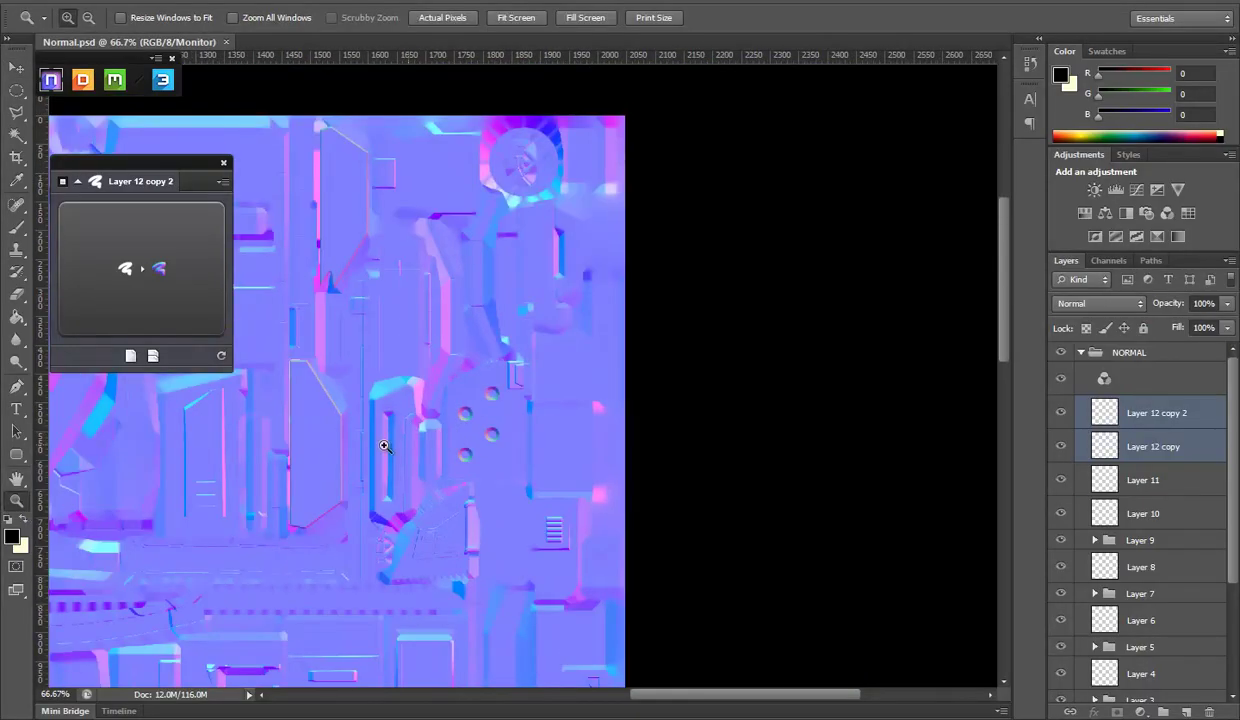
drag(384, 446, 863, 317)
scroll(1116, 573, down, 2)
scroll(1116, 573, down, 1)
click(1060, 651)
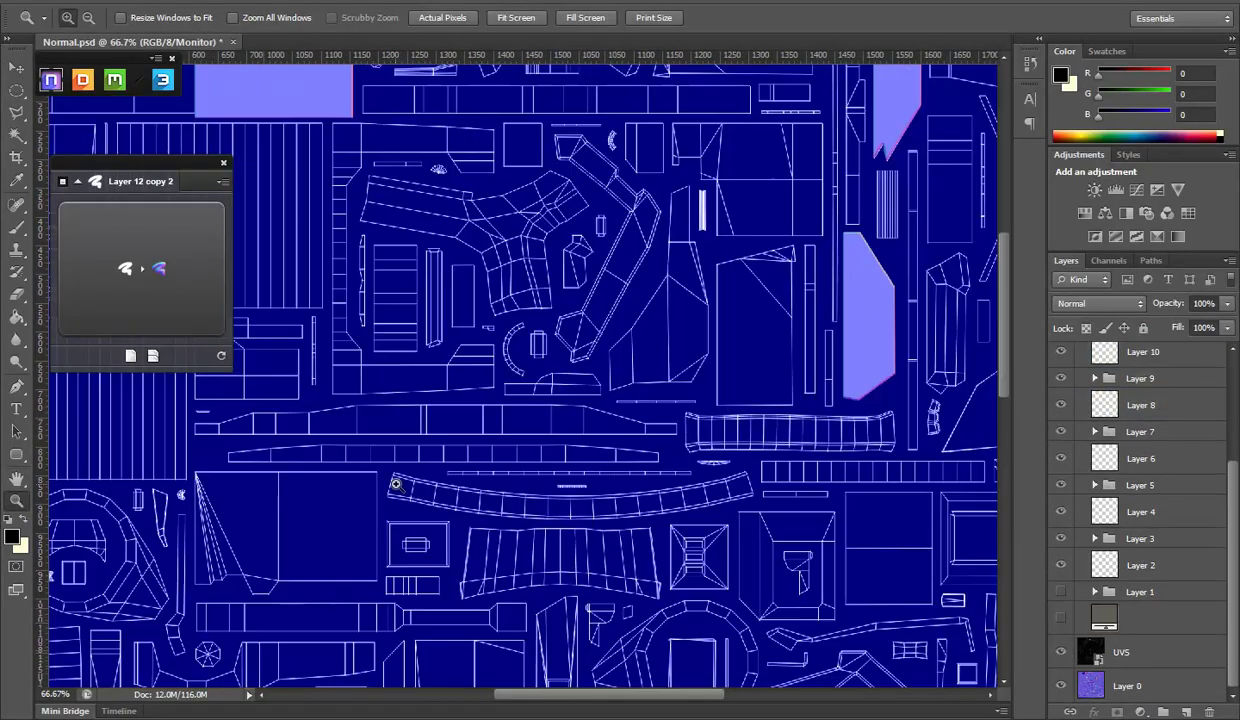
drag(396, 484, 761, 346)
scroll(642, 415, down, 2)
scroll(518, 457, down, 2)
scroll(520, 399, down, 2)
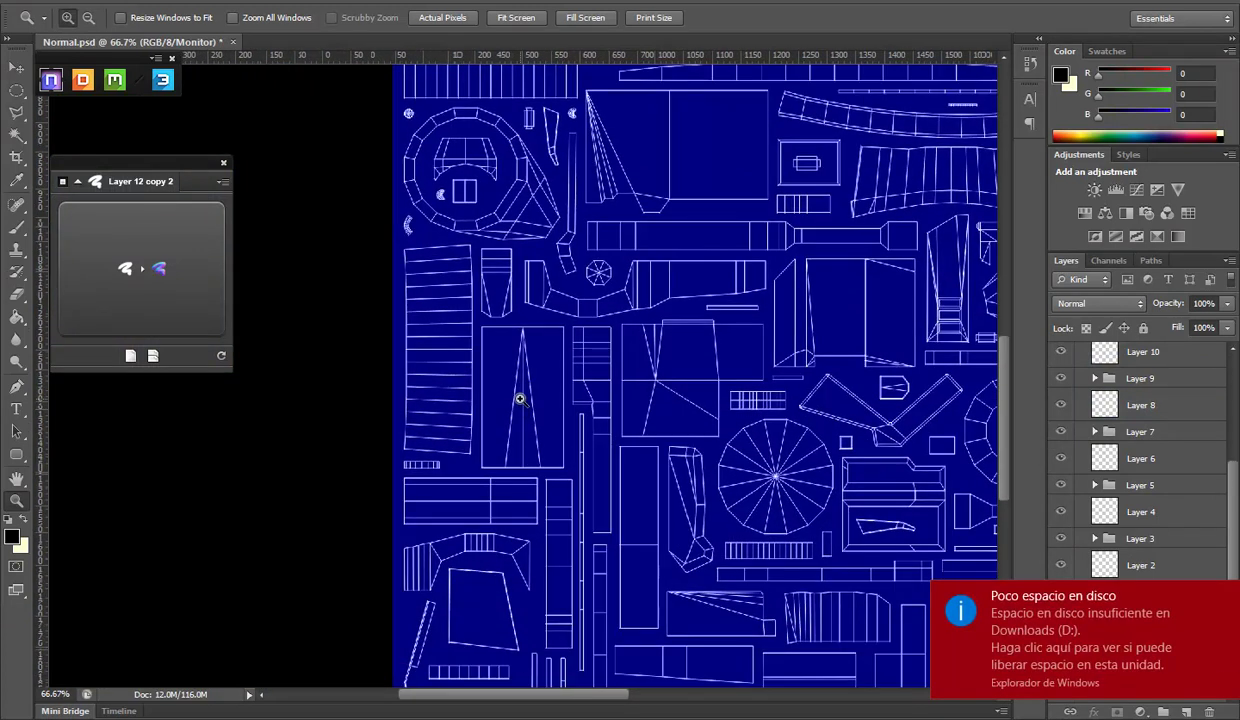
click(520, 399)
Dismiss the low disk space notice, hide the UV wireframe and zoom to 200%
click(1225, 598)
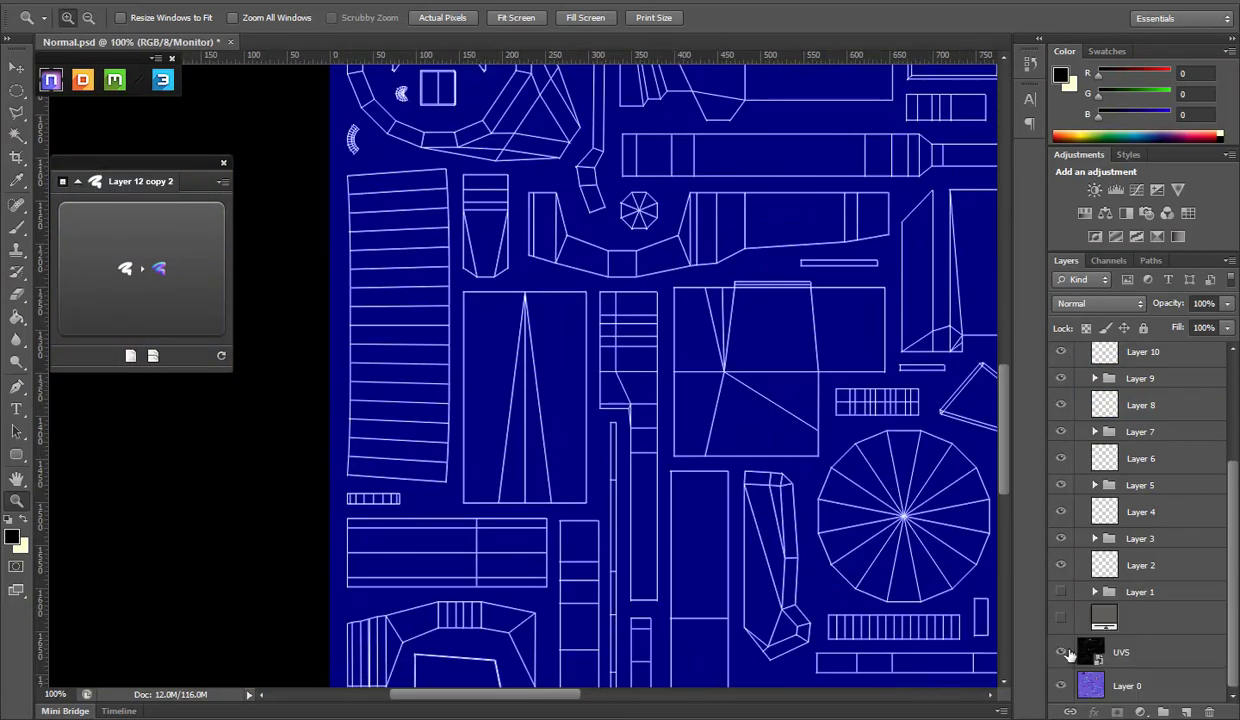
click(1061, 652)
click(526, 424)
drag(664, 454, 634, 432)
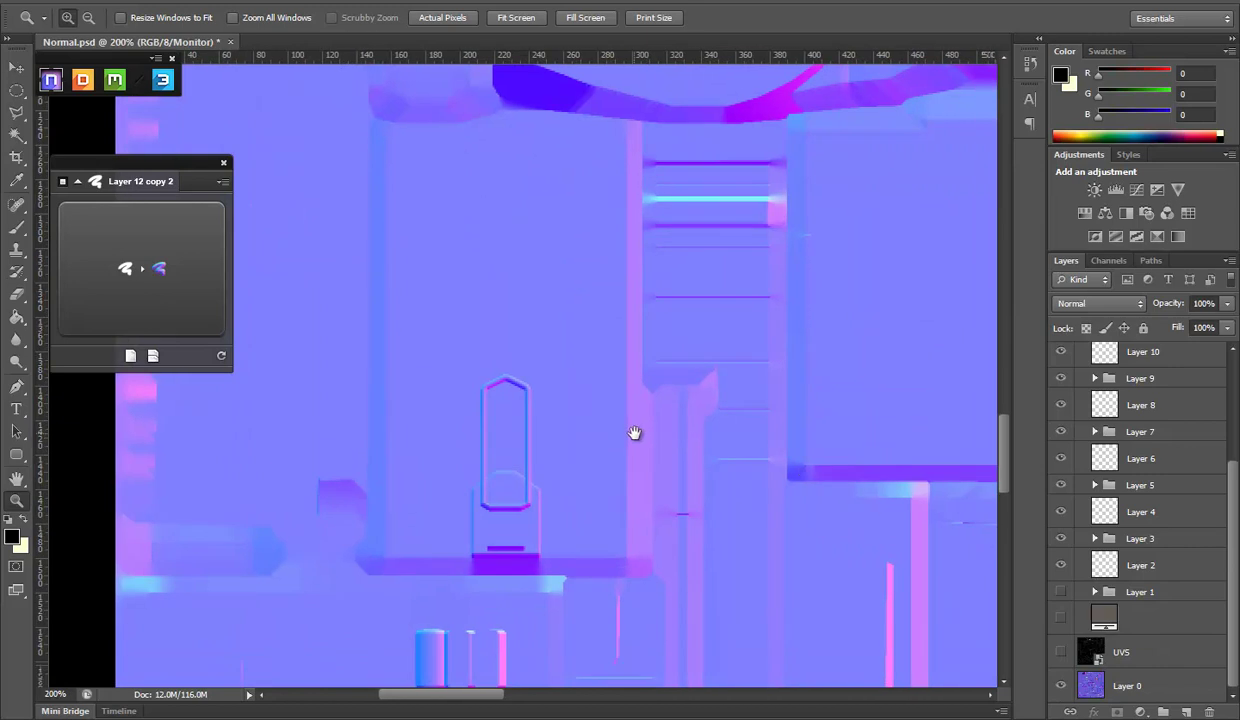
scroll(1043, 457, up, 5)
scroll(1212, 555, up, 1)
Add empty Layer 12 to the NORMAL group, choose Rectangular Marquee, and show UVS
click(1186, 712)
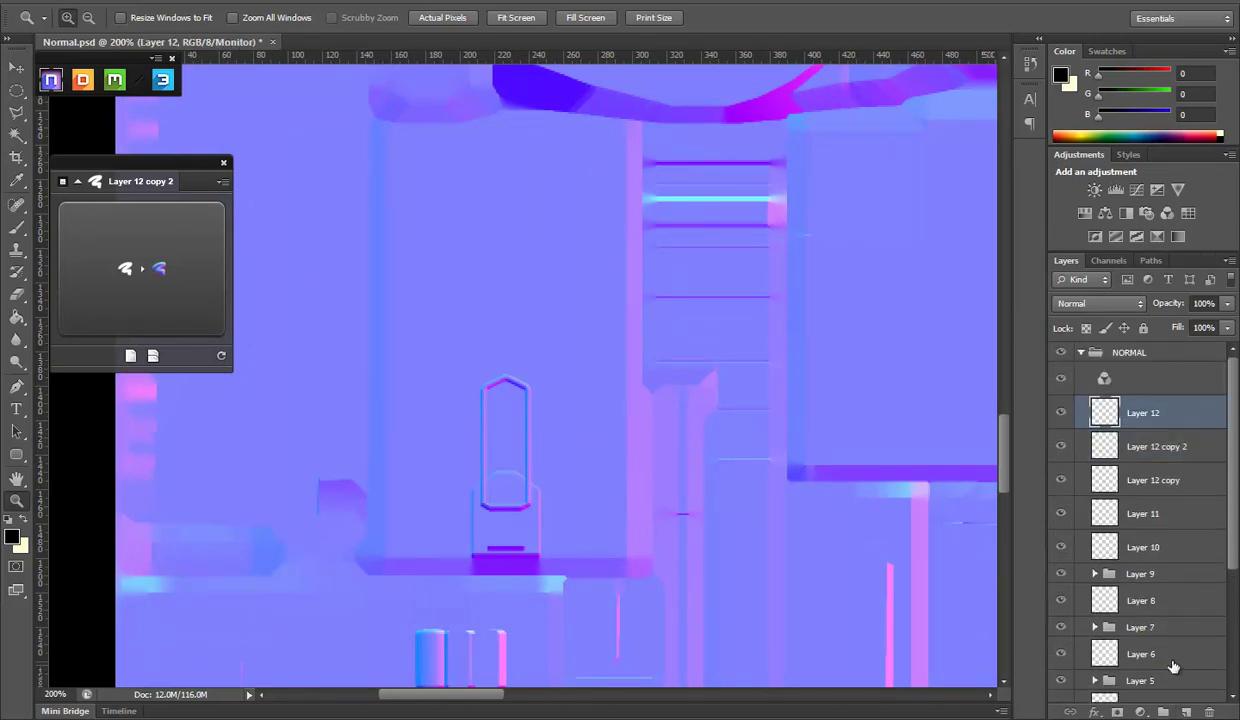
click(17, 90)
click(115, 87)
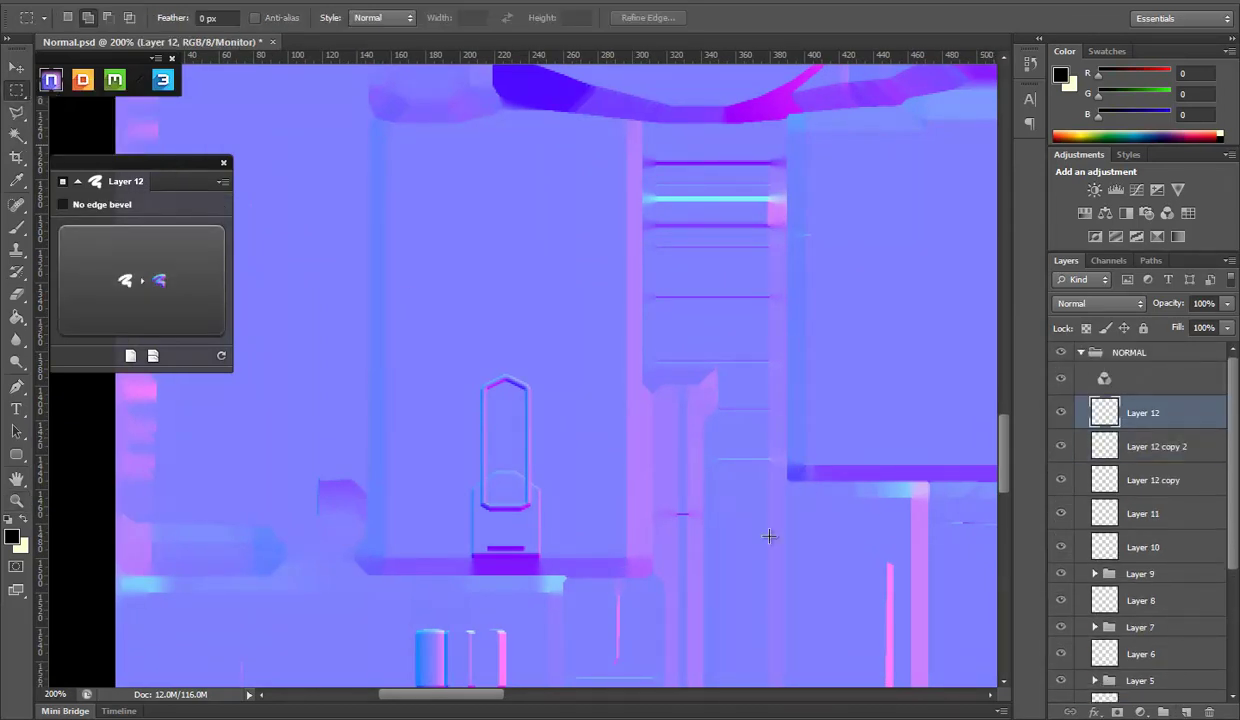
scroll(470, 240, up, 1)
scroll(1196, 586, down, 5)
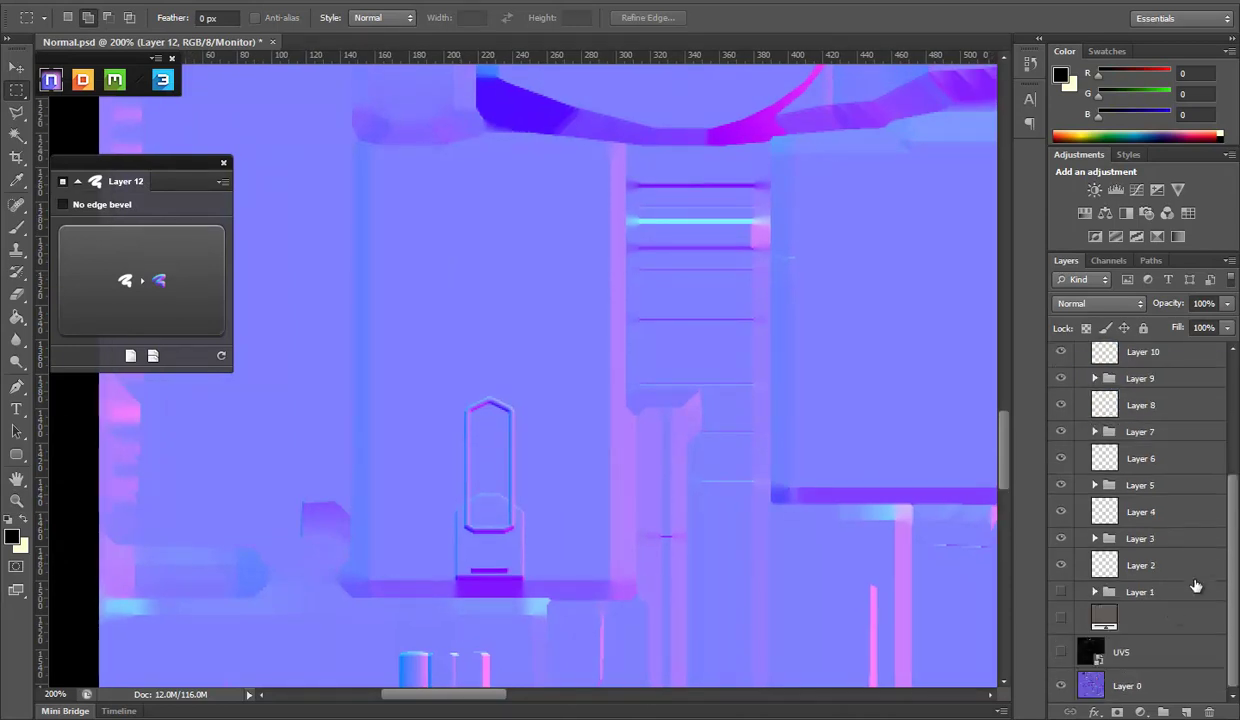
click(1062, 652)
scroll(432, 285, up, 1)
Marquee the tall 138 × 253 px panel, nDo-bevel it at size 2, then hide UVS
drag(361, 197, 608, 610)
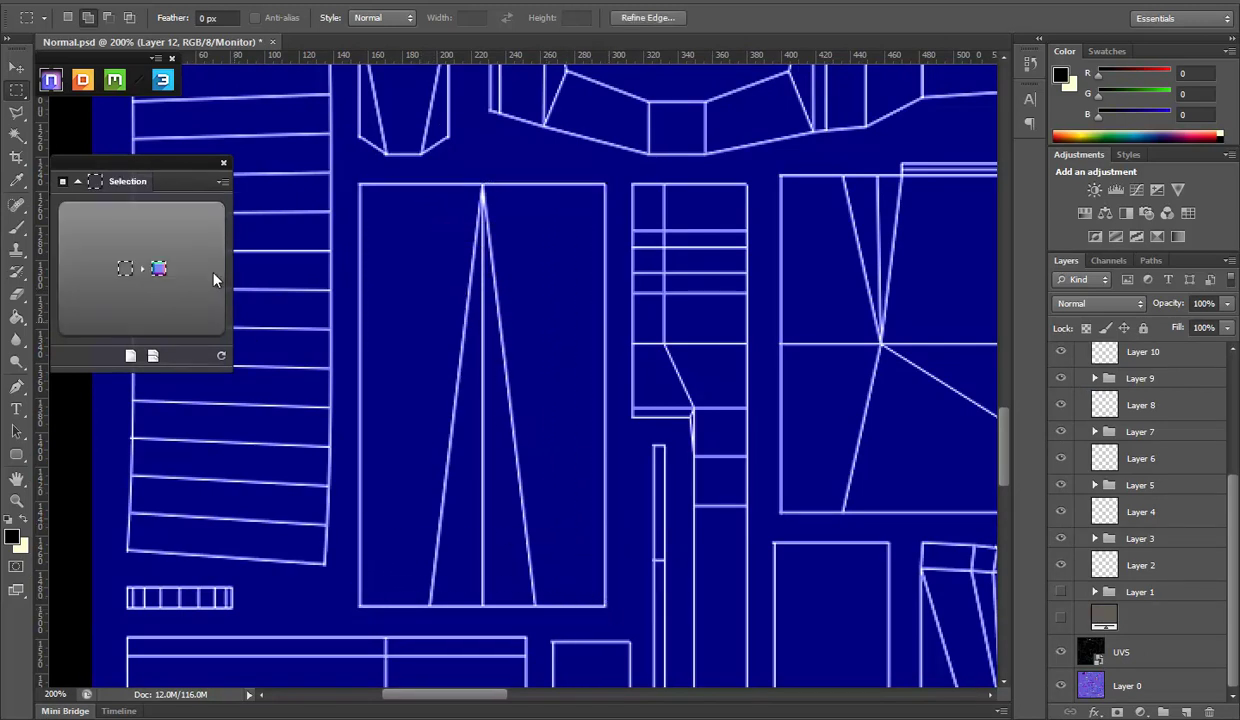
click(173, 240)
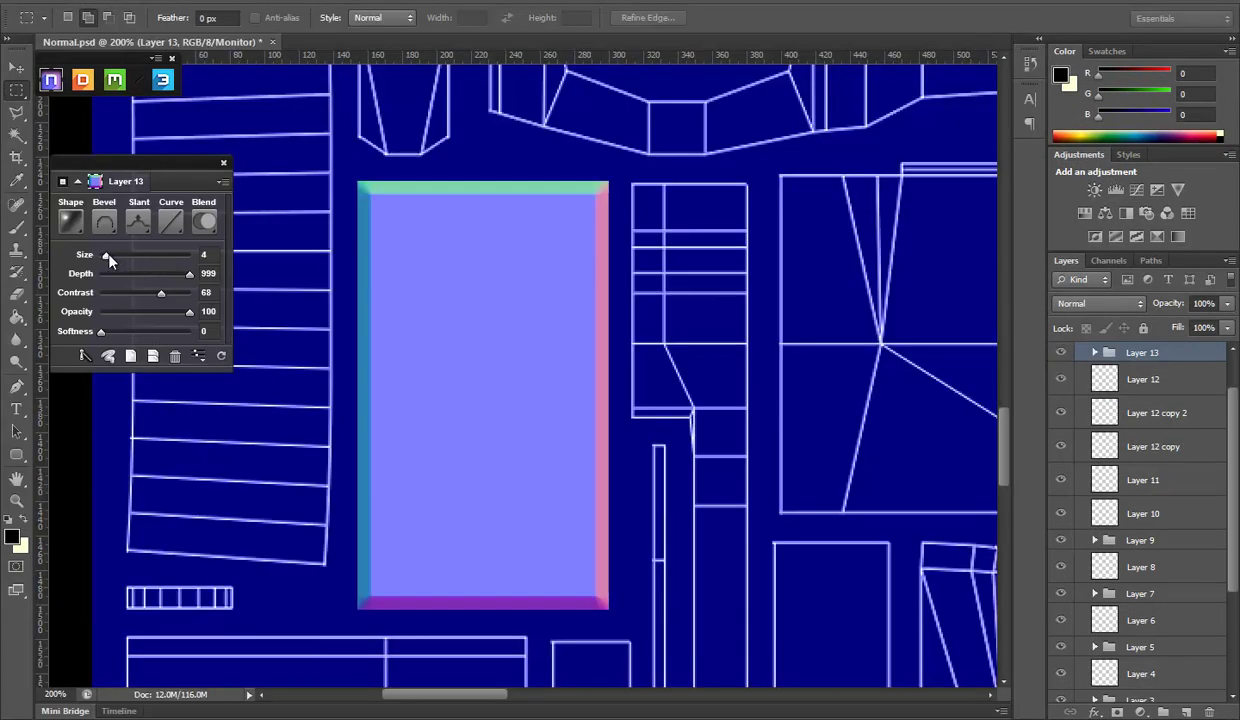
drag(108, 256, 103, 256)
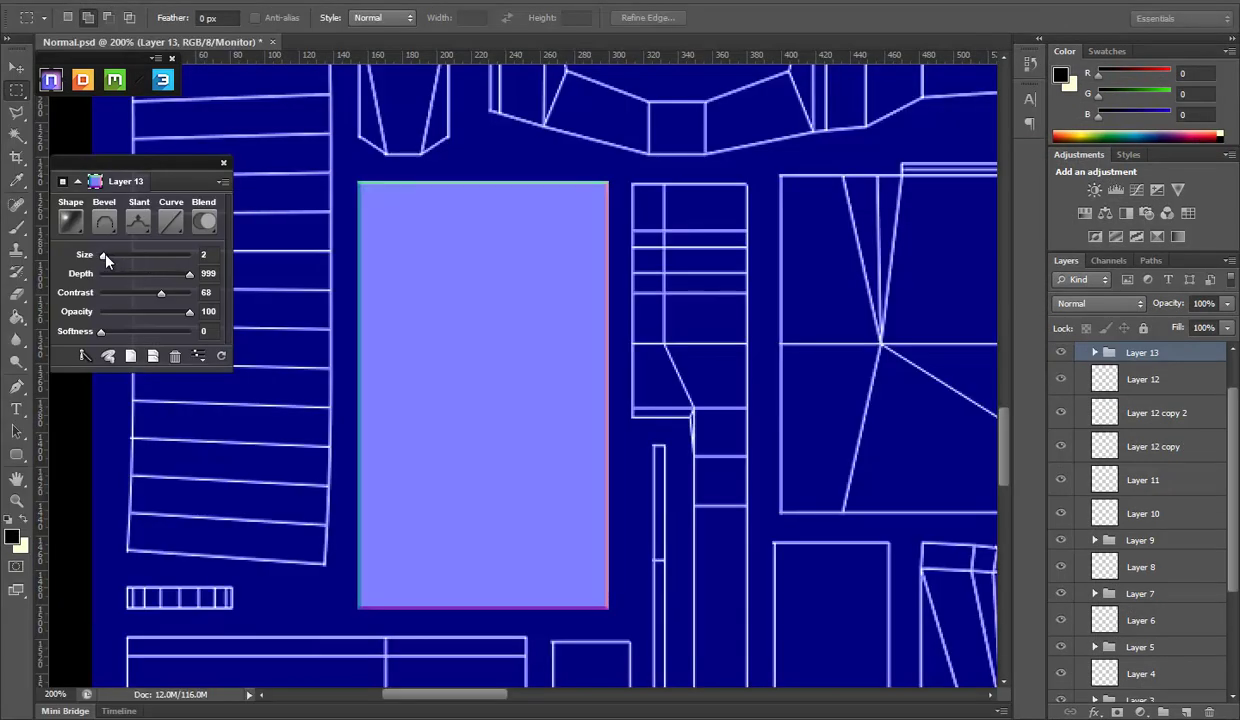
scroll(1190, 568, down, 3)
scroll(1105, 670, down, 3)
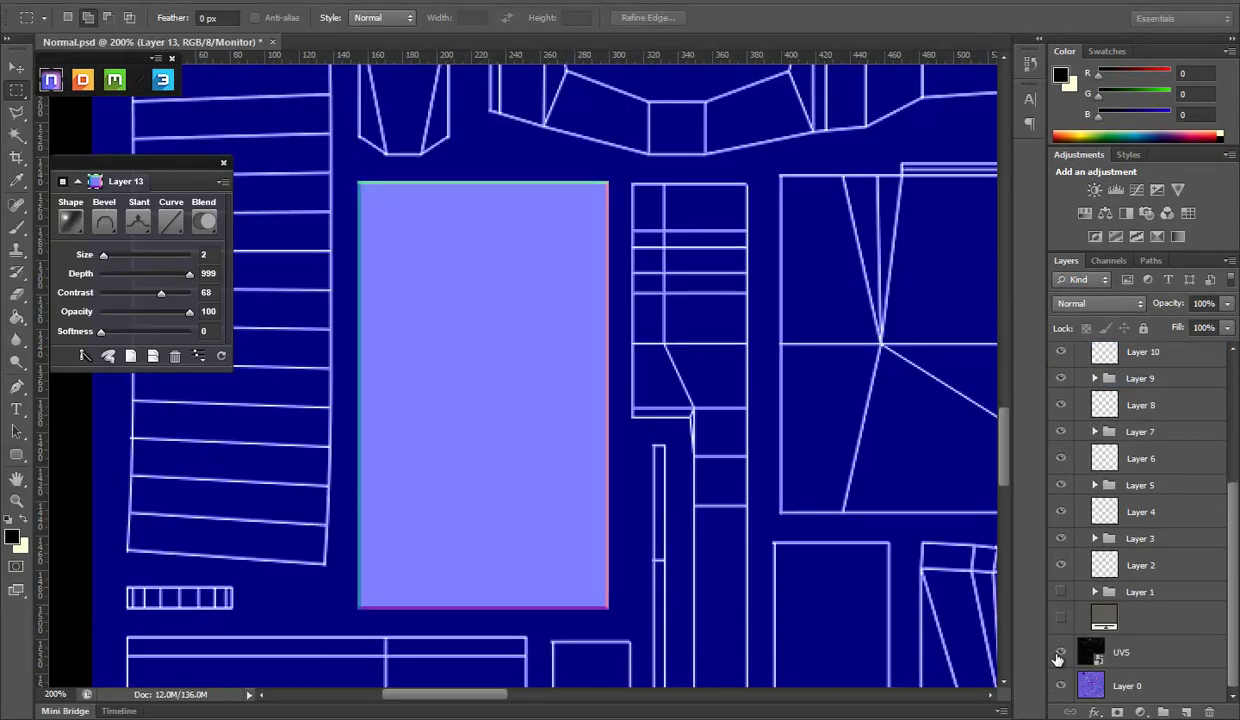
click(1060, 653)
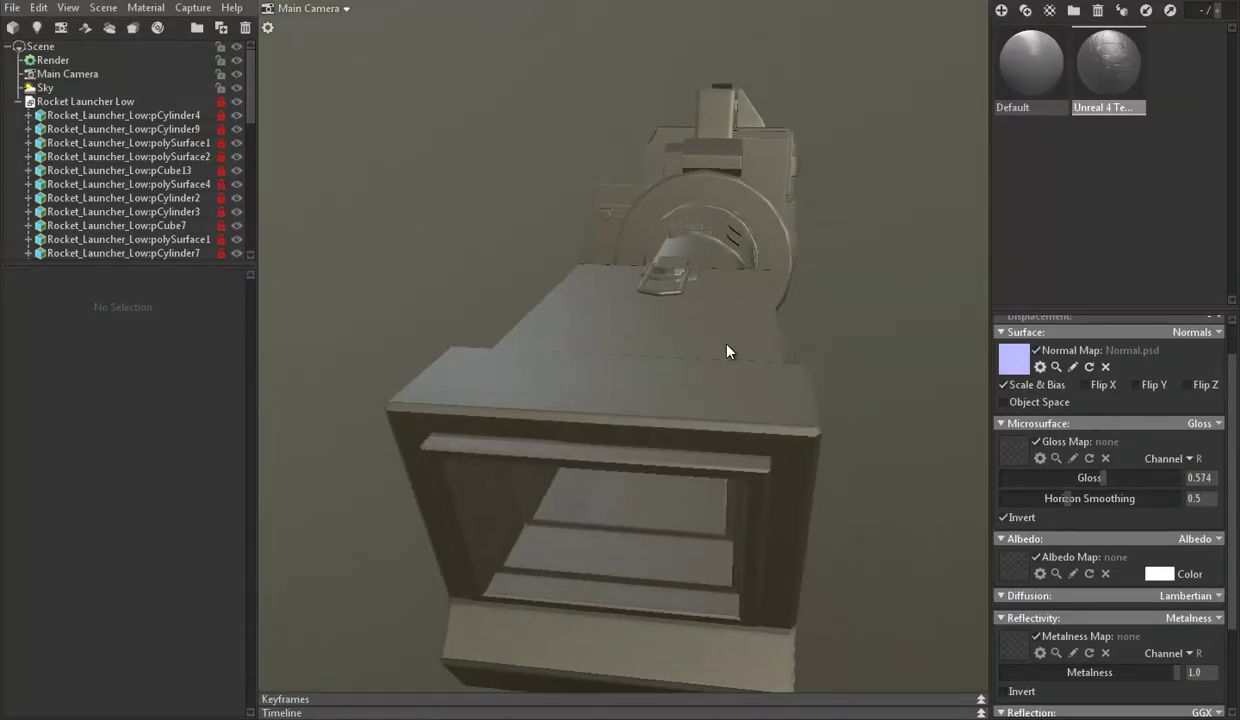
Save the Toolbag scene as 'Ror R' in the Rocket Launcher folder
mouse_move(727, 350)
mouse_down()
mouse_move(634, 335)
mouse_move(462, 415)
mouse_move(448, 465)
mouse_move(534, 459)
mouse_move(590, 380)
mouse_move(650, 363)
mouse_move(718, 356)
mouse_move(653, 379)
mouse_move(758, 415)
mouse_move(772, 363)
mouse_up()
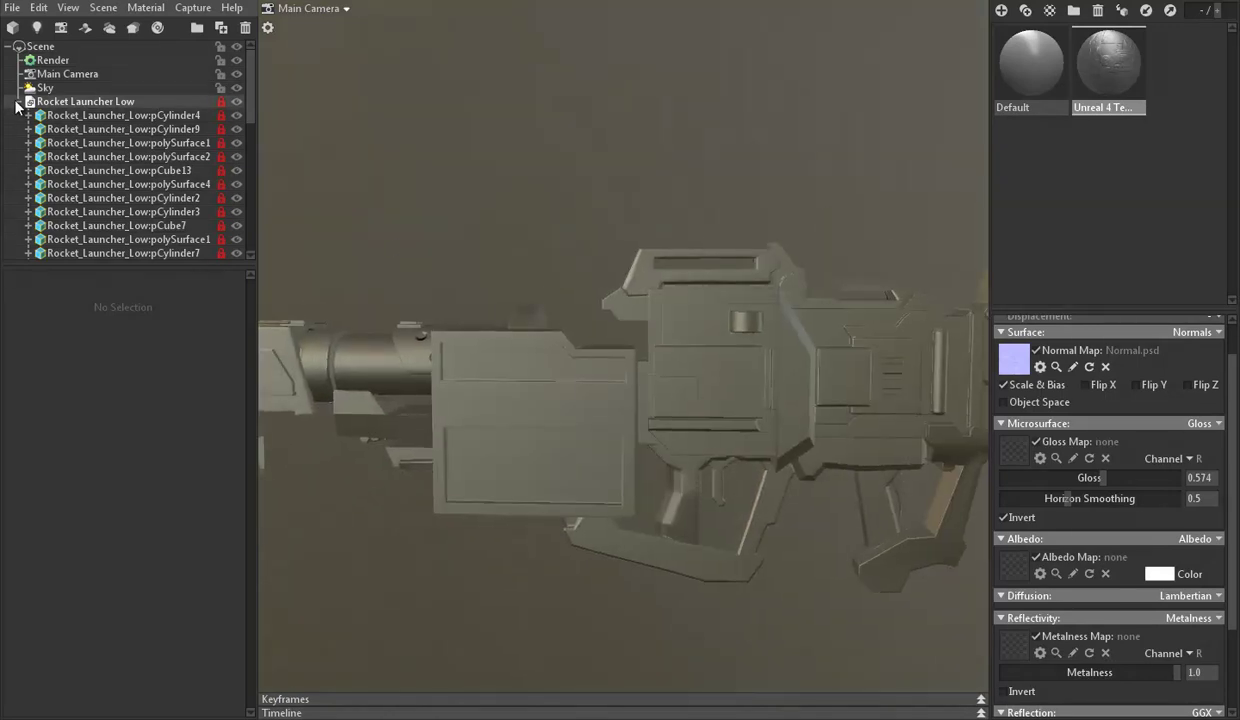
key(ctrl+s)
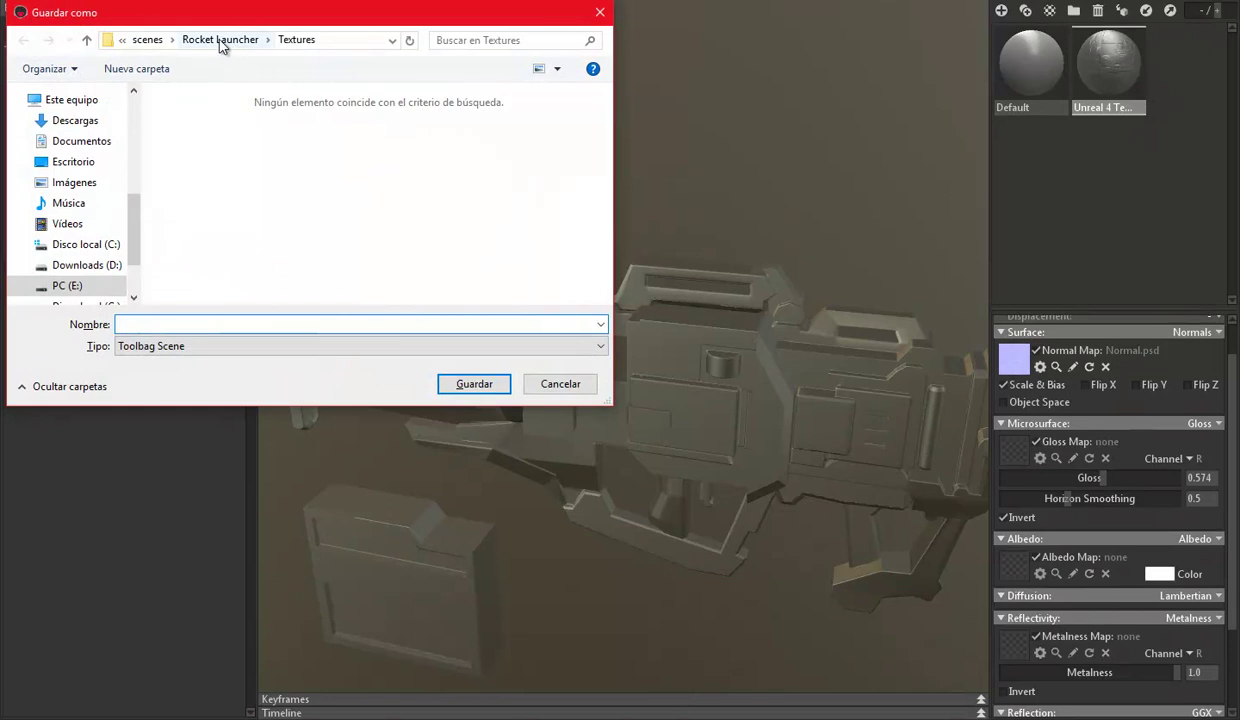
click(222, 42)
text(Rocket Launche)
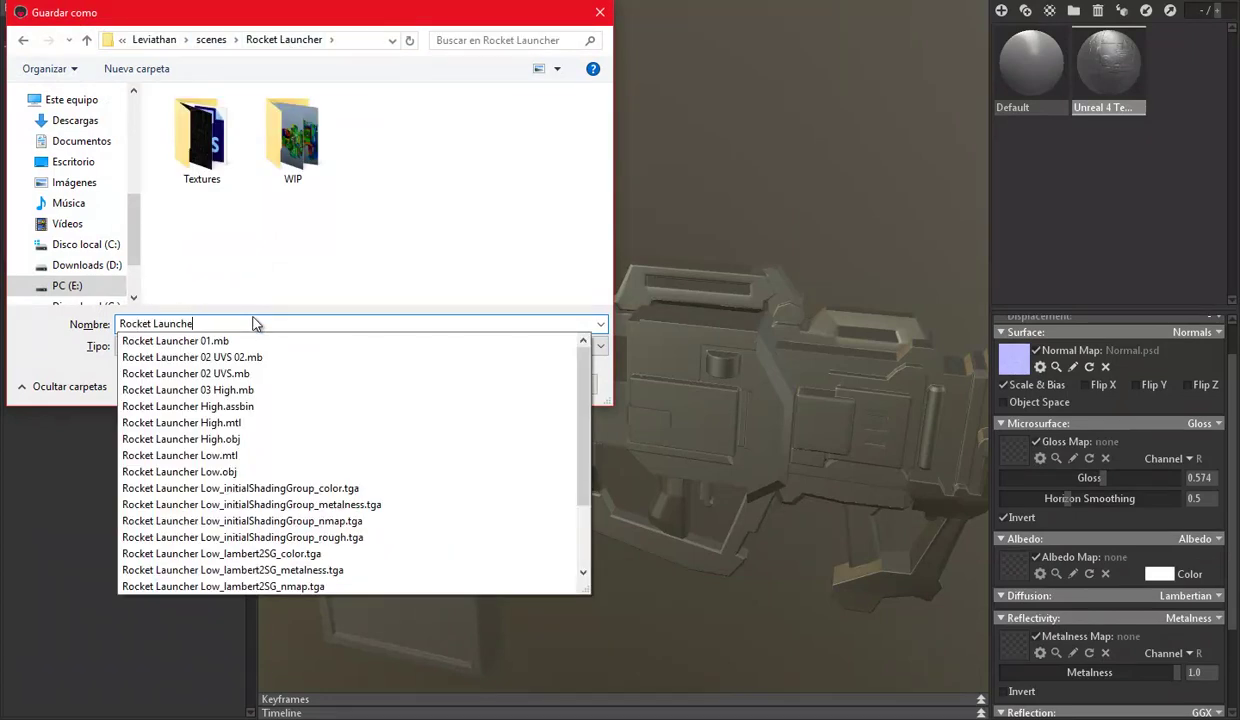
text(r Render)
key(Return)
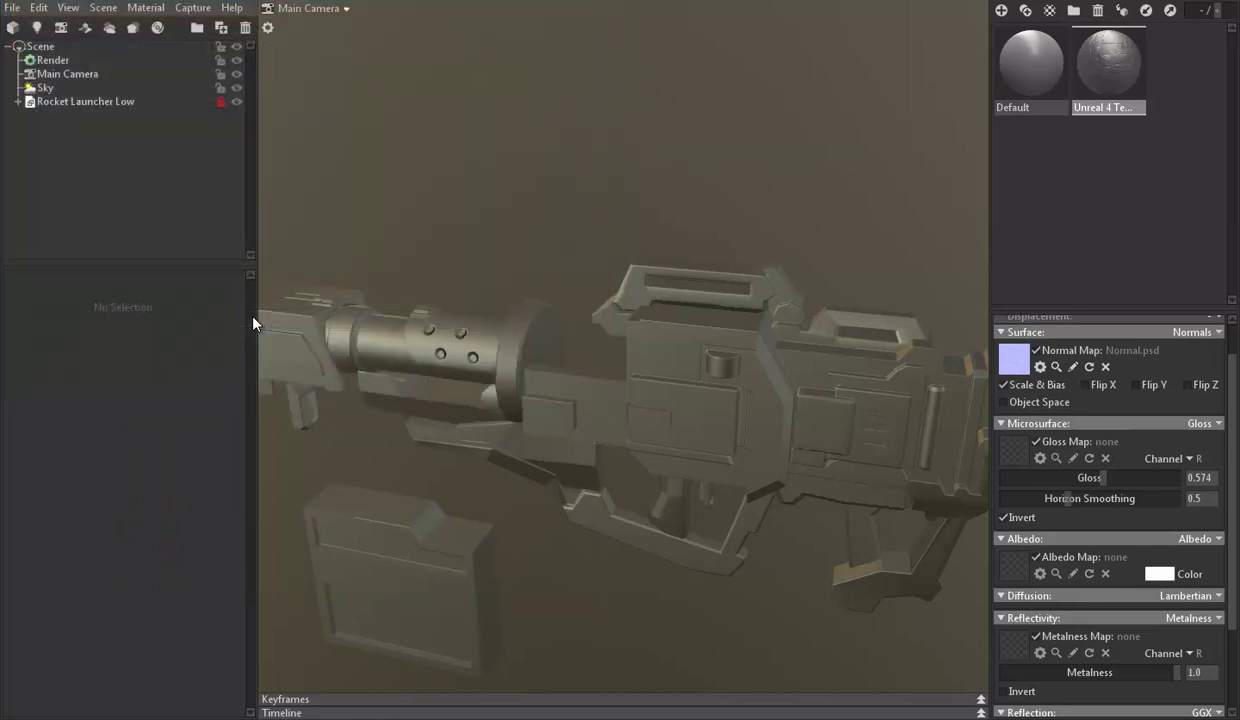
Inspect the launcher's details, compare with the concept sketch, and return to Photoshop
mouse_move(634, 421)
mouse_down()
mouse_move(703, 426)
mouse_move(763, 388)
mouse_move(761, 360)
mouse_move(676, 545)
mouse_up()
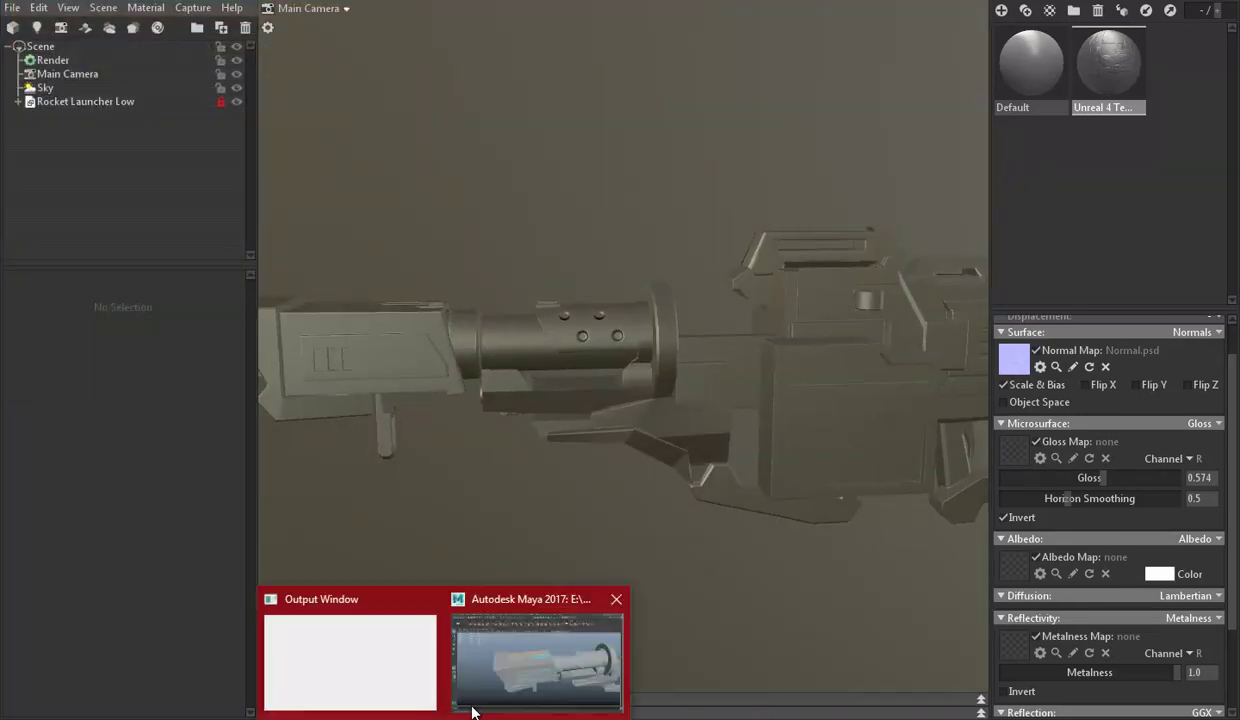
mouse_move(472, 710)
click(490, 640)
key(alt+Tab)
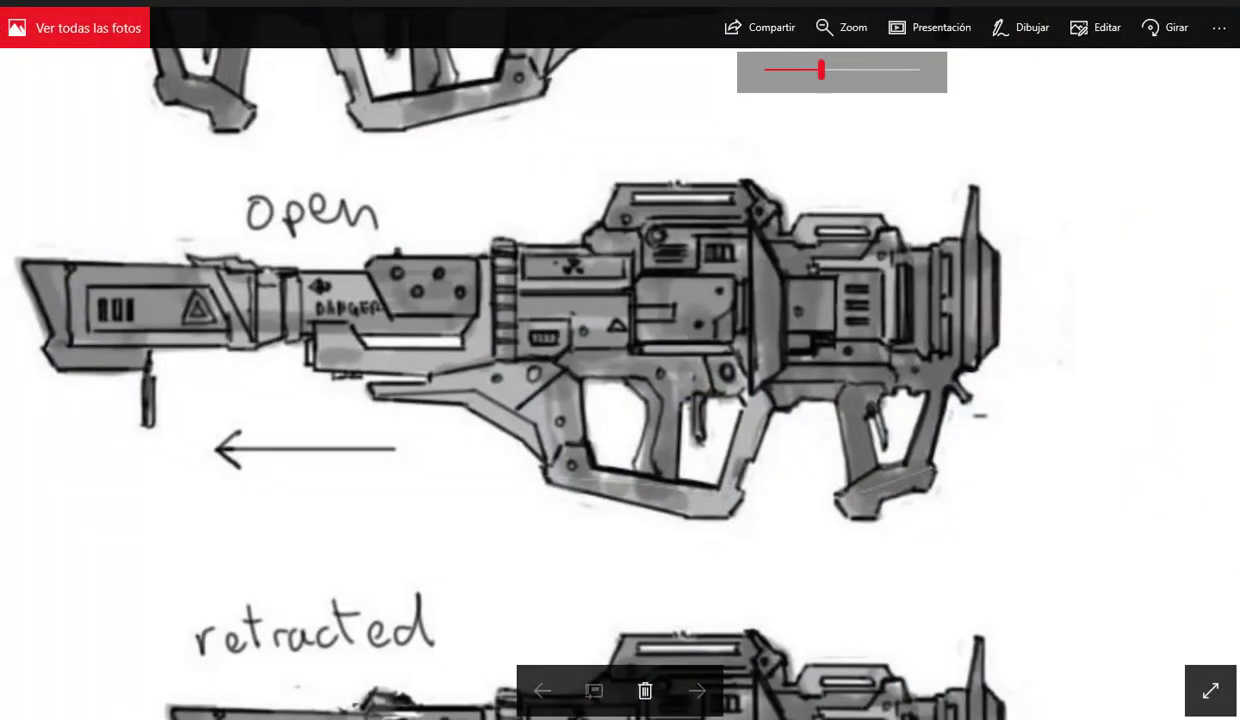
key(alt+Tab)
key(alt+Tab)
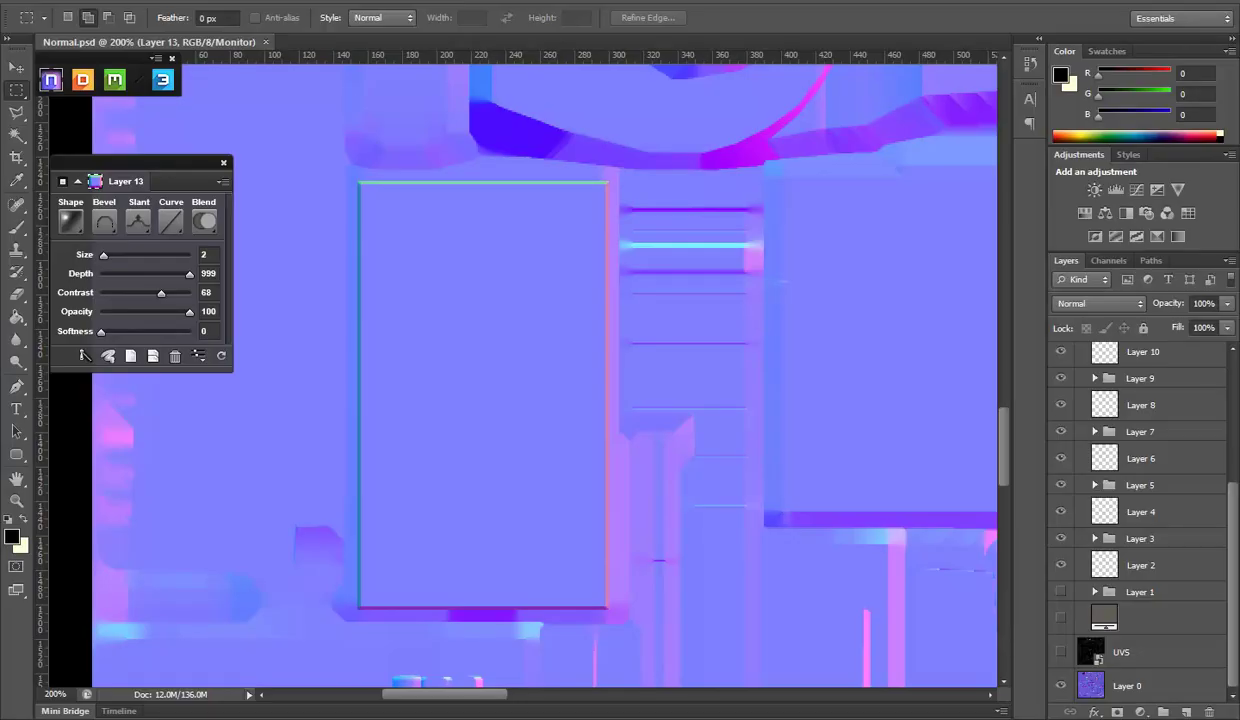
key(alt+Tab)
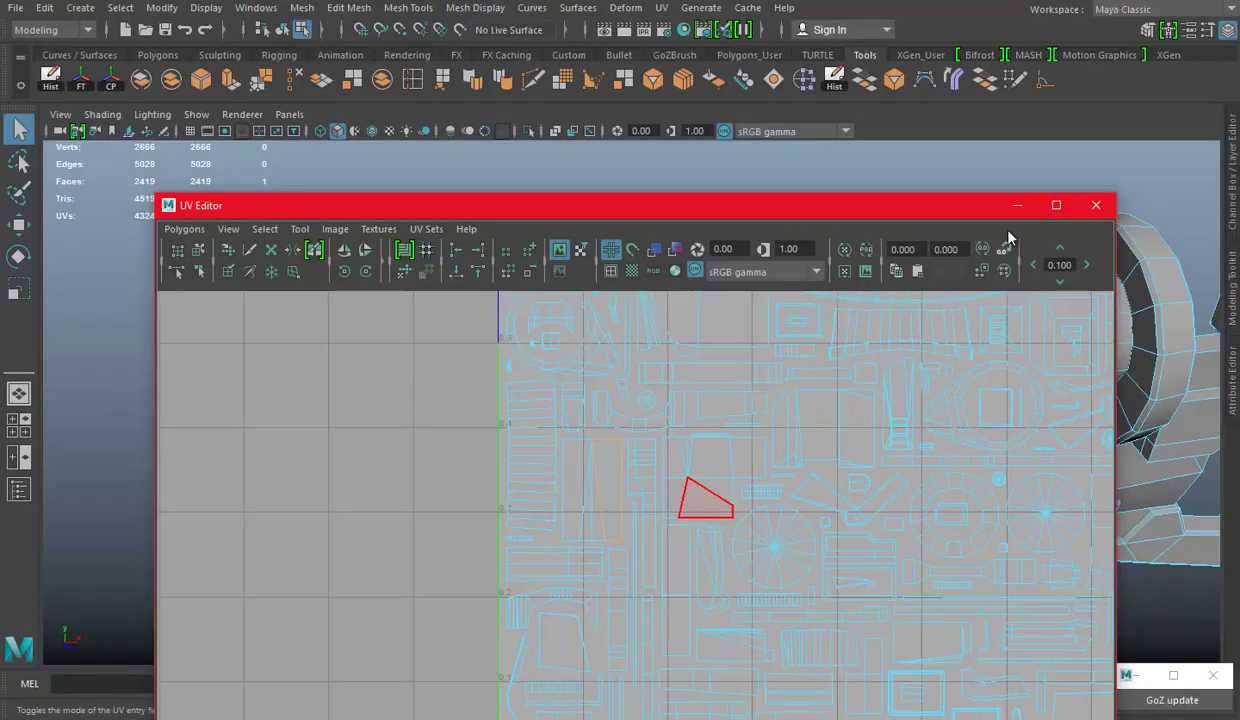
Close the UV Editor, tumble to the underside and select a face near the grip
click(1055, 205)
mouse_move(816, 517)
mouse_down()
mouse_move(590, 310)
mouse_move(877, 449)
mouse_up()
click(530, 272)
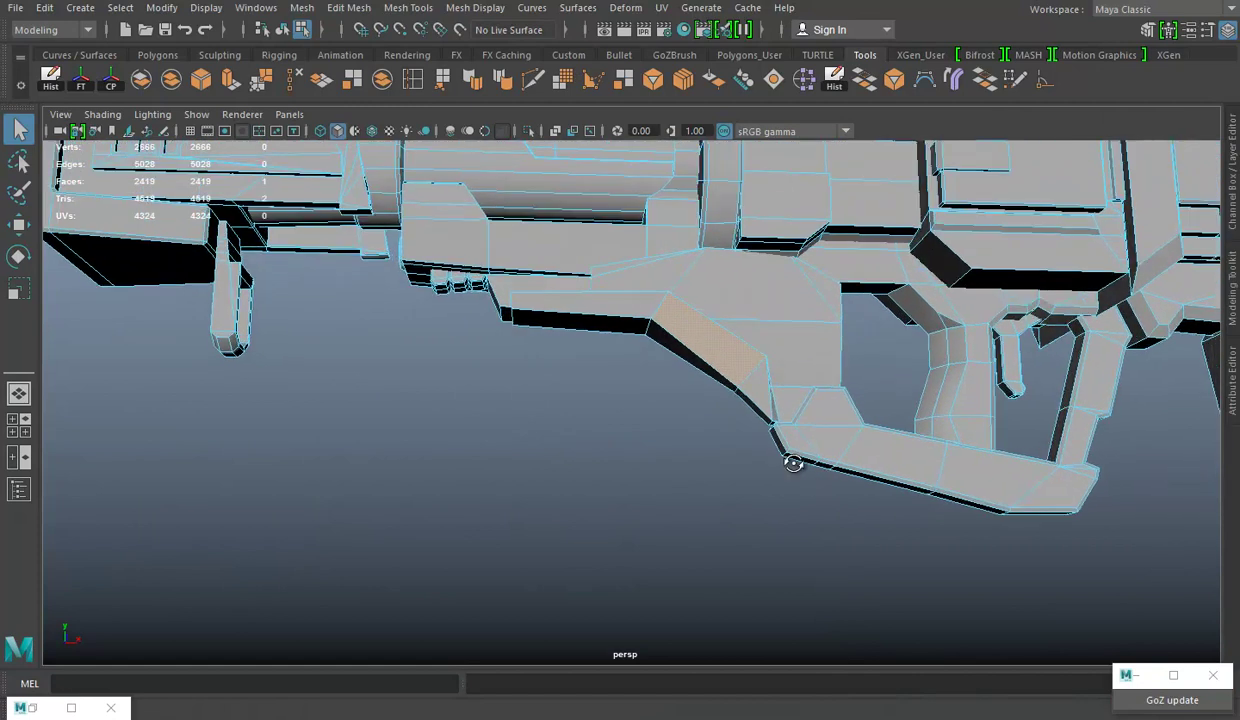
key(alt+Tab)
key(alt+Tab)
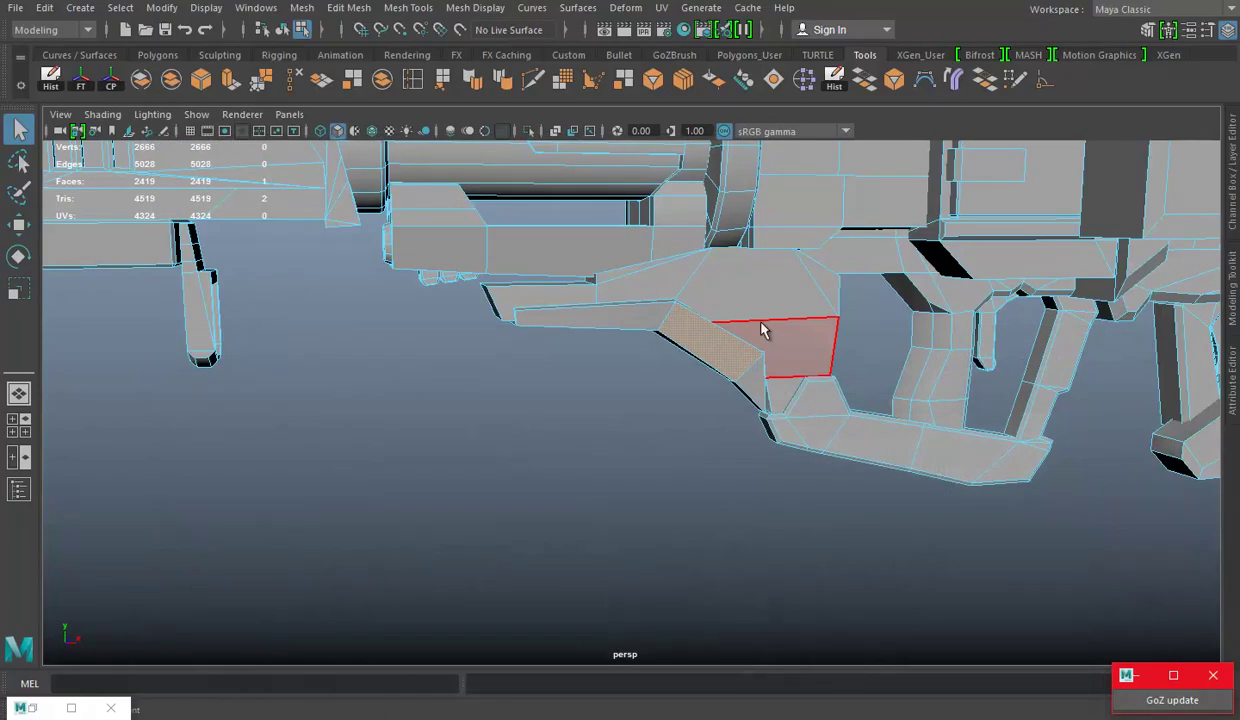
Reopen the UV Editor, zoom in and reposition it to locate the face's shell
click(52, 710)
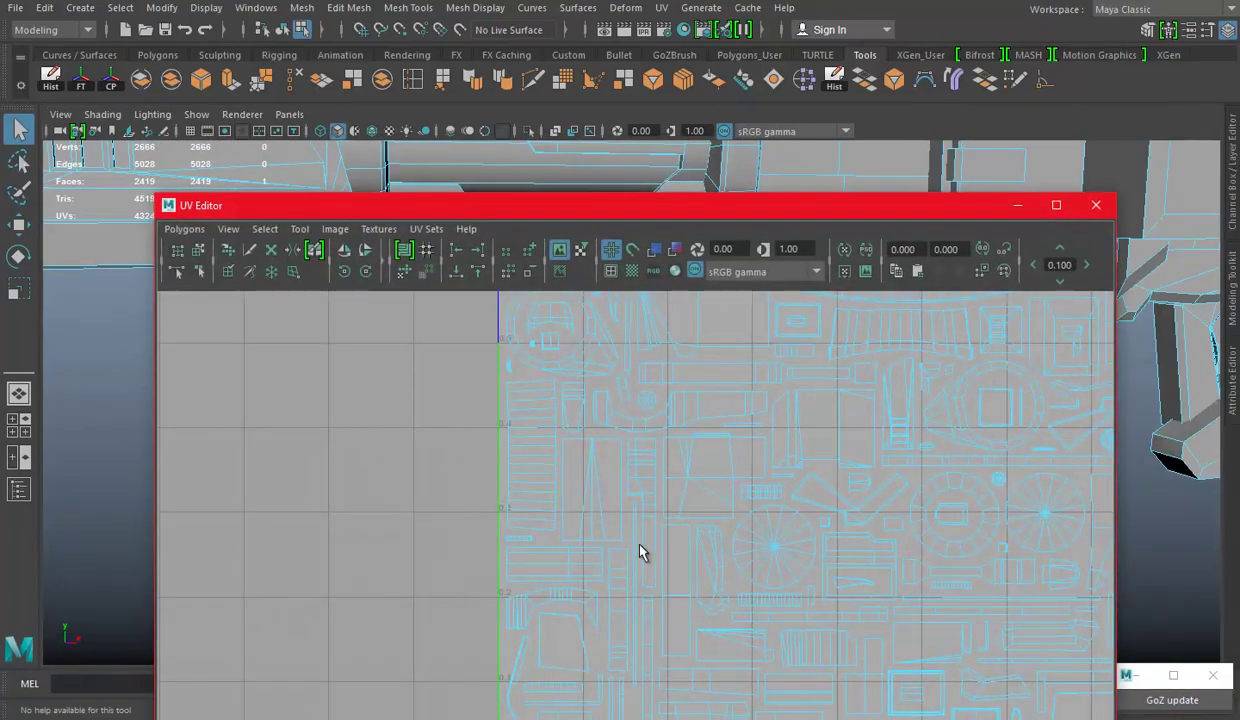
scroll(632, 530, down, 4)
scroll(750, 592, up, 2)
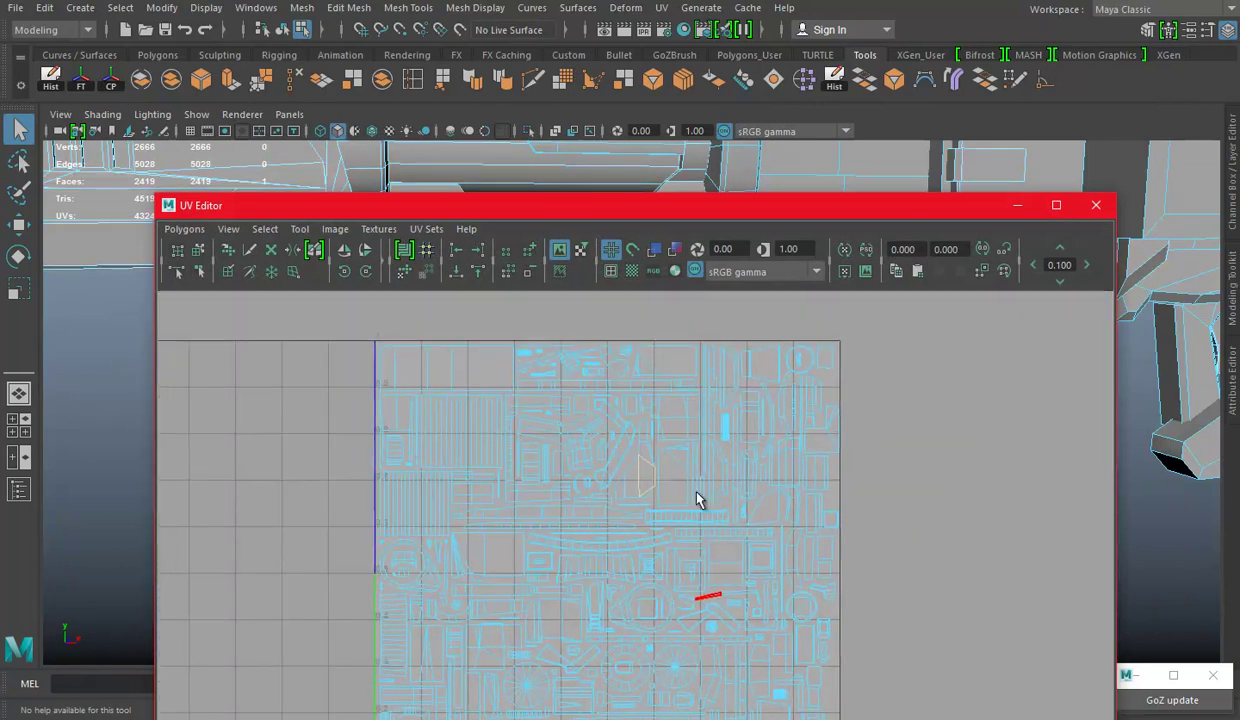
scroll(726, 553, up, 2)
scroll(726, 553, up, 1)
scroll(700, 501, up, 1)
drag(813, 205, 686, 507)
drag(560, 242, 536, 240)
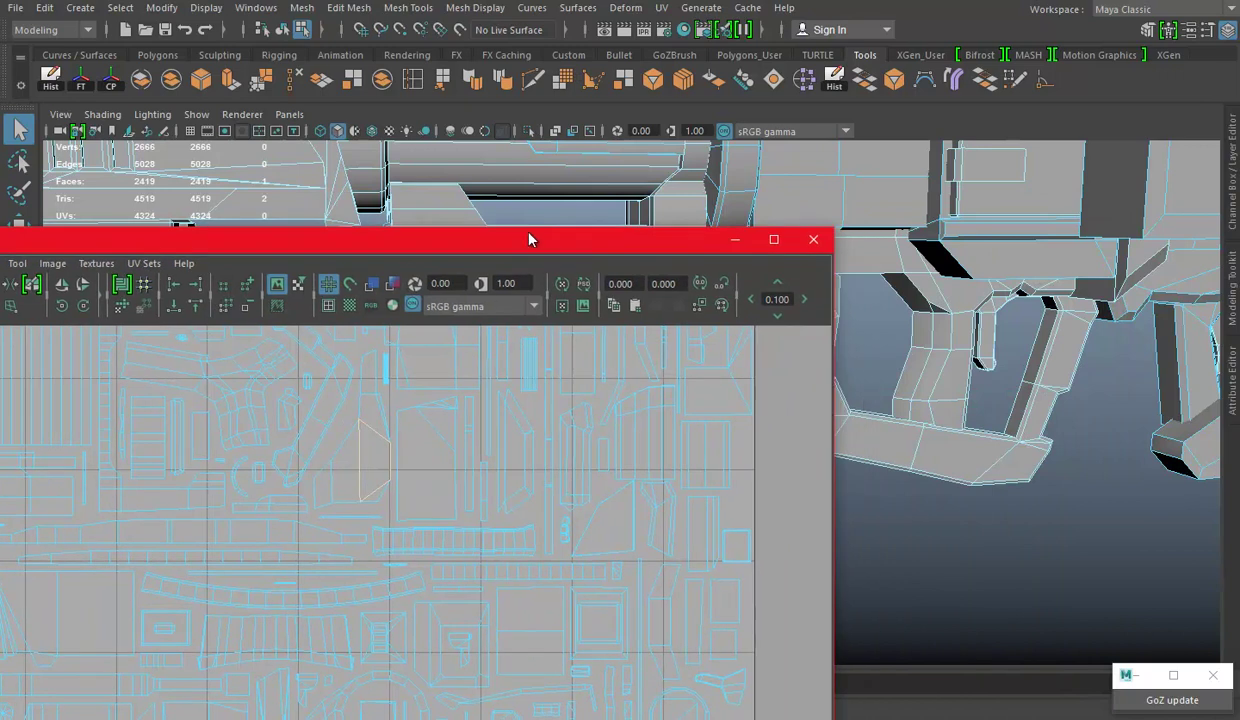
drag(660, 245, 609, 198)
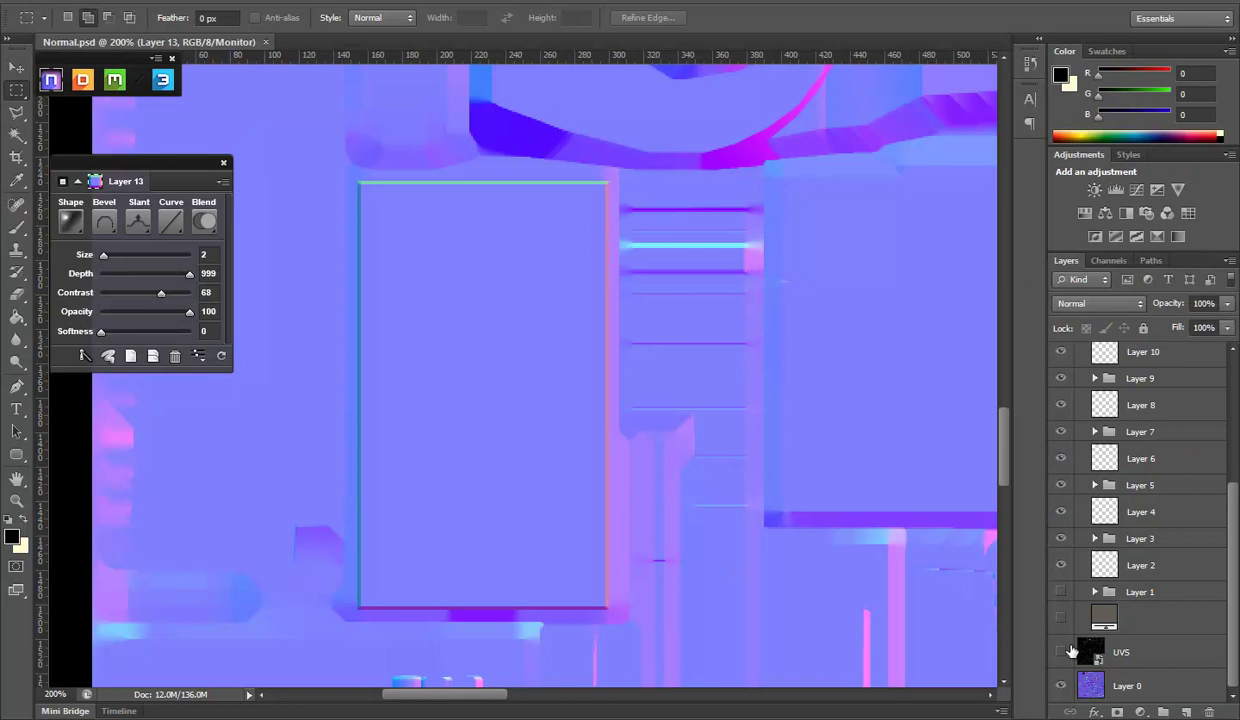
click(1061, 652)
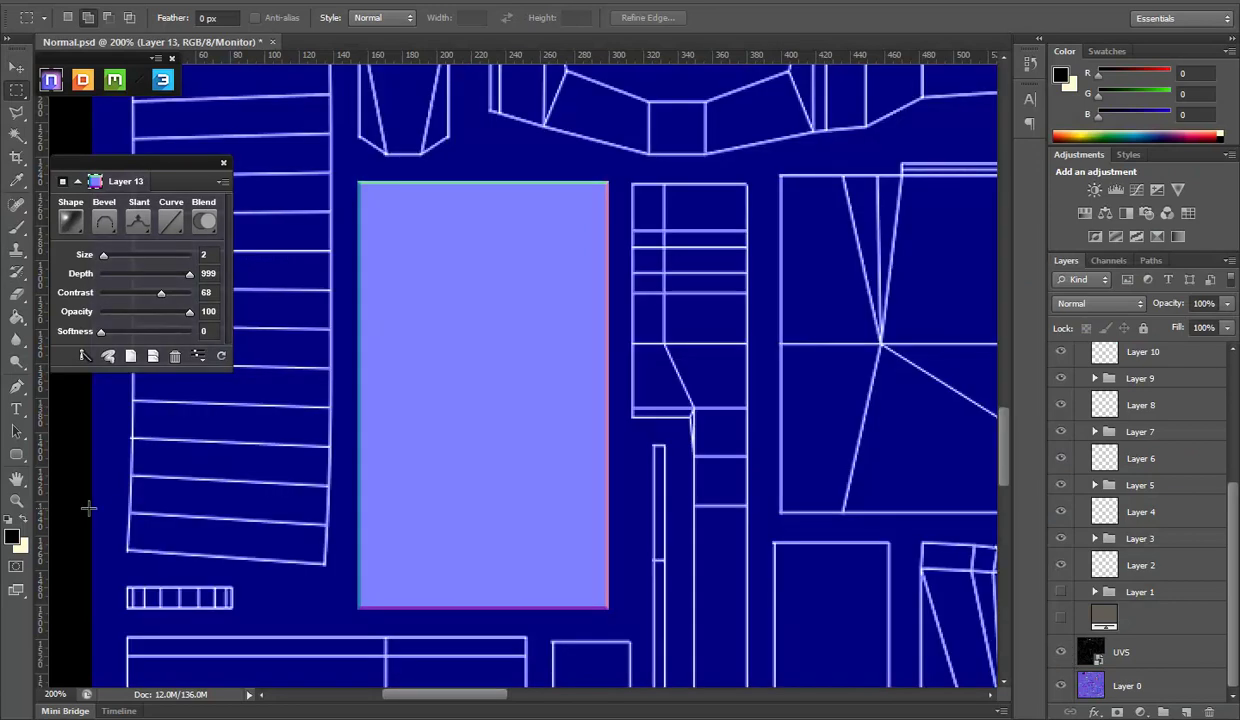
Zoom out for an overview, then zoom to 200% on another UV panel
click(20, 499)
alt+click(686, 293)
mouse_move(715, 343)
mouse_down()
mouse_move(576, 420)
mouse_move(588, 430)
mouse_up()
alt+click(557, 404)
click(584, 382)
scroll(1122, 617, up, 5)
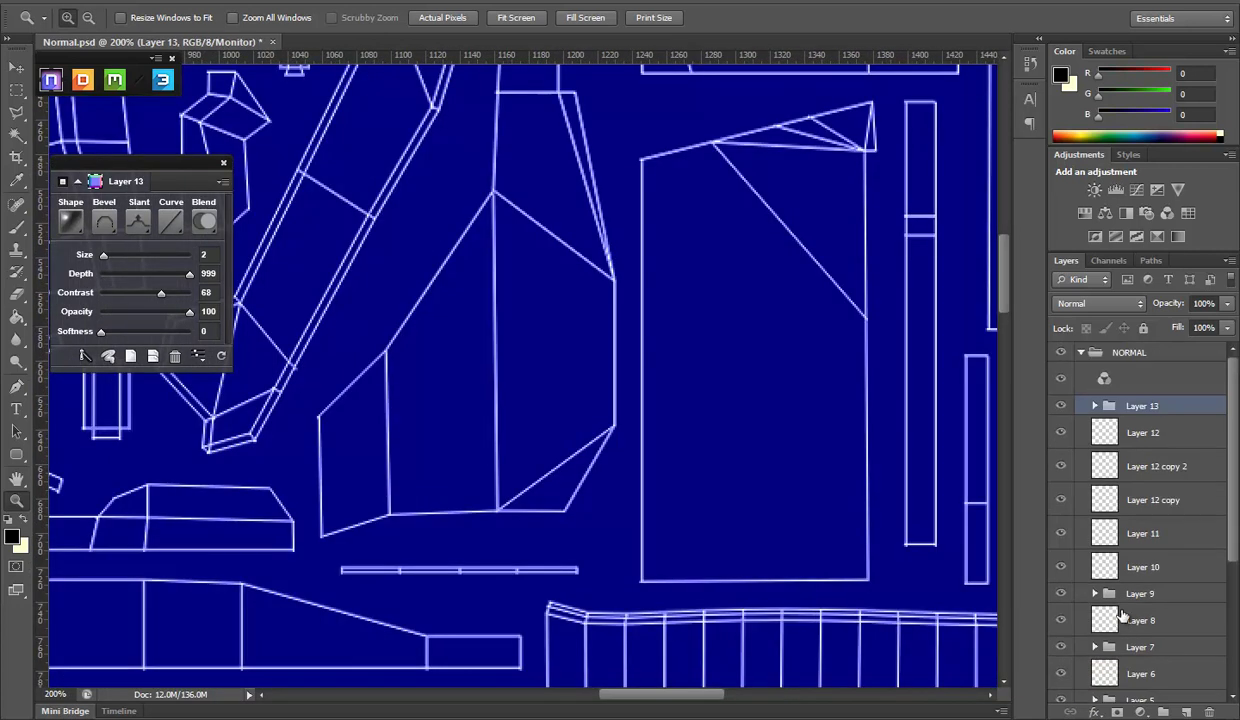
Add a new layer and Polygonal Lasso a thin diagonal strip across the panel
key(ctrl+shift+alt+n)
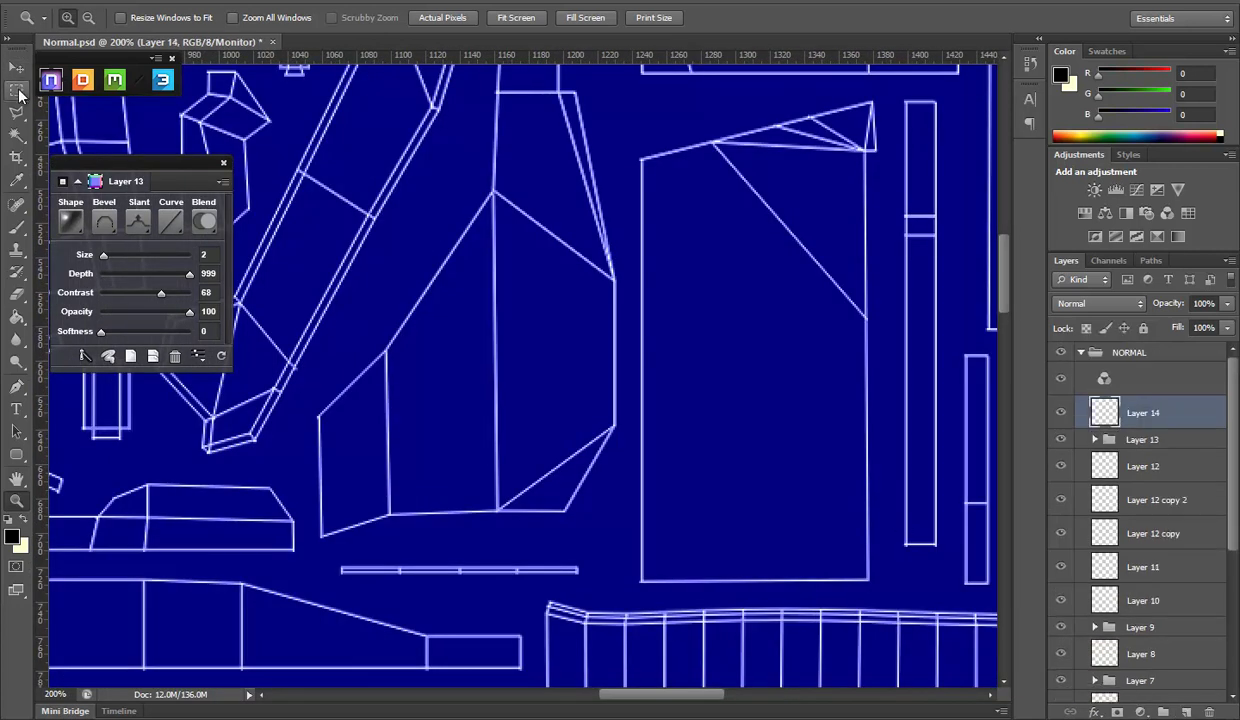
click(17, 112)
click(425, 243)
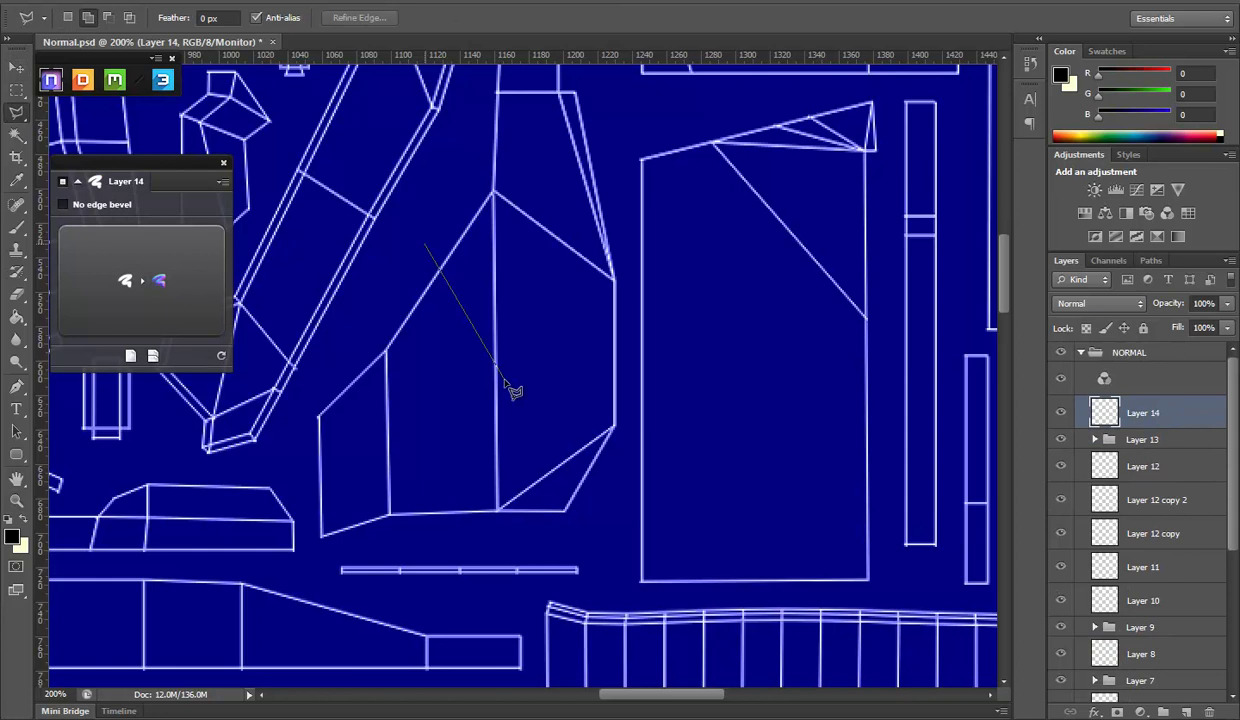
click(580, 536)
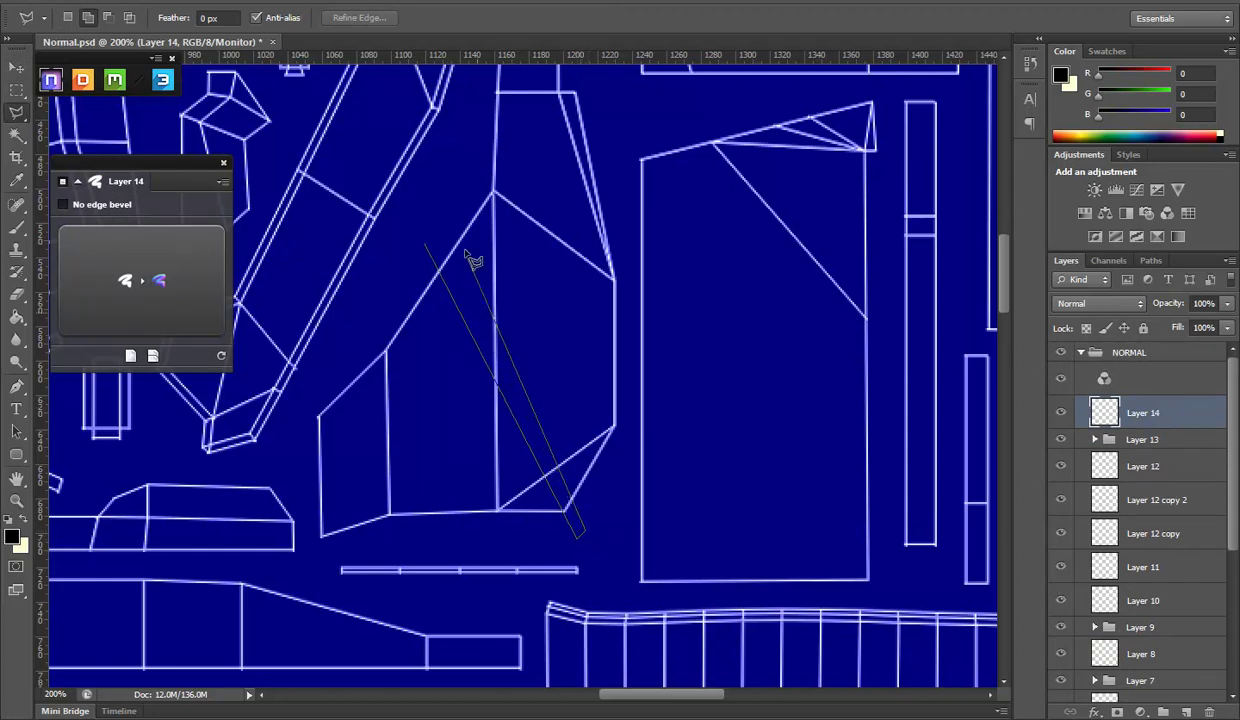
click(422, 214)
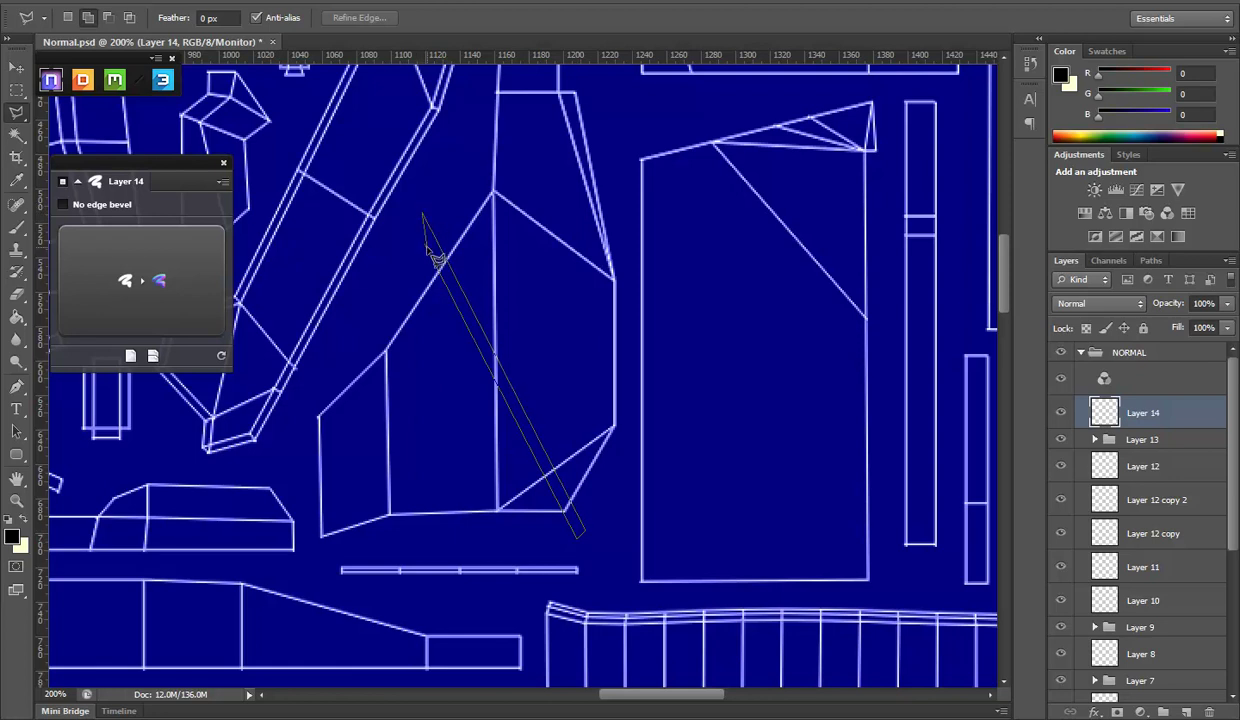
click(433, 257)
nDo-bevel the strip with Slant Down and size 3, hide UVS, and save
click(125, 272)
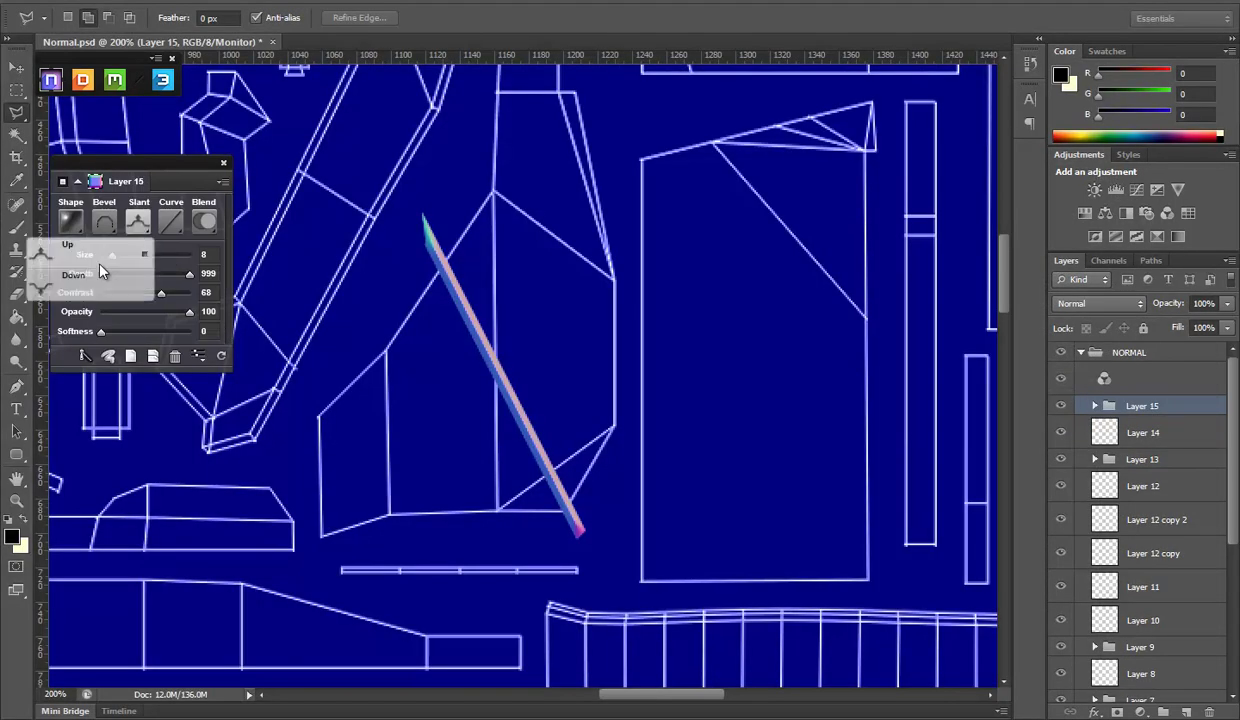
click(99, 272)
drag(111, 254, 106, 256)
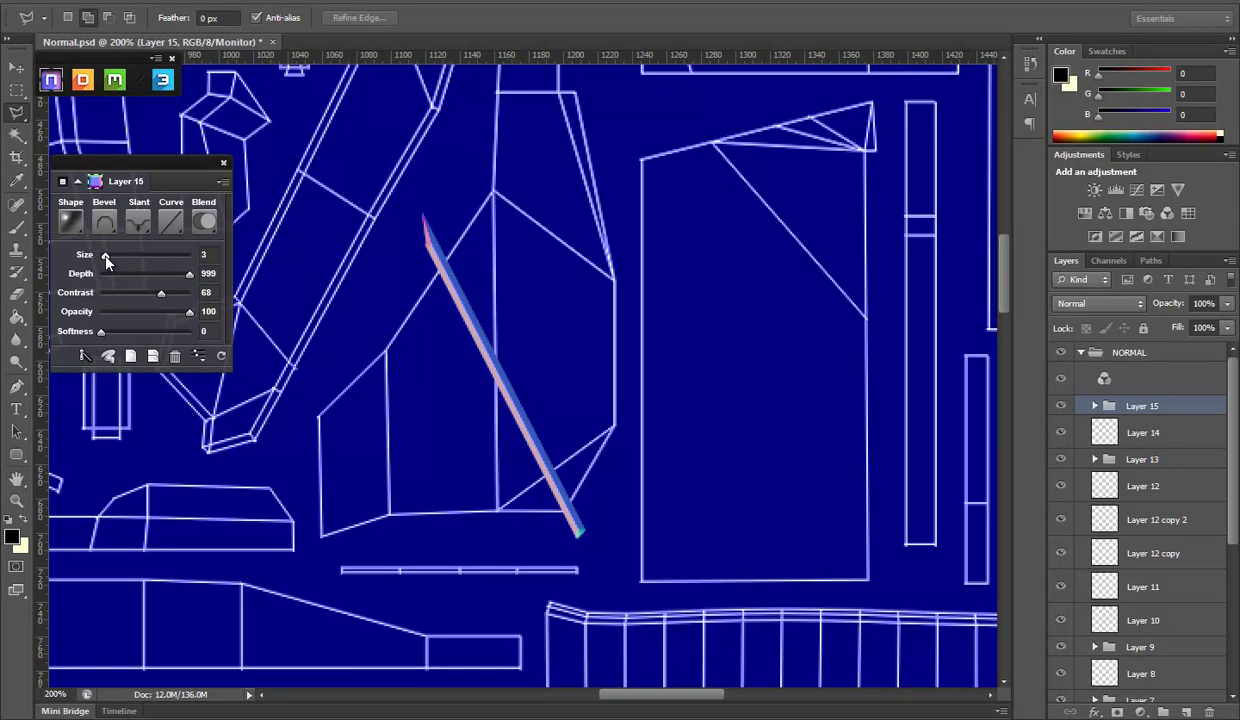
scroll(1179, 551, down, 3)
scroll(1179, 551, down, 2)
click(1061, 618)
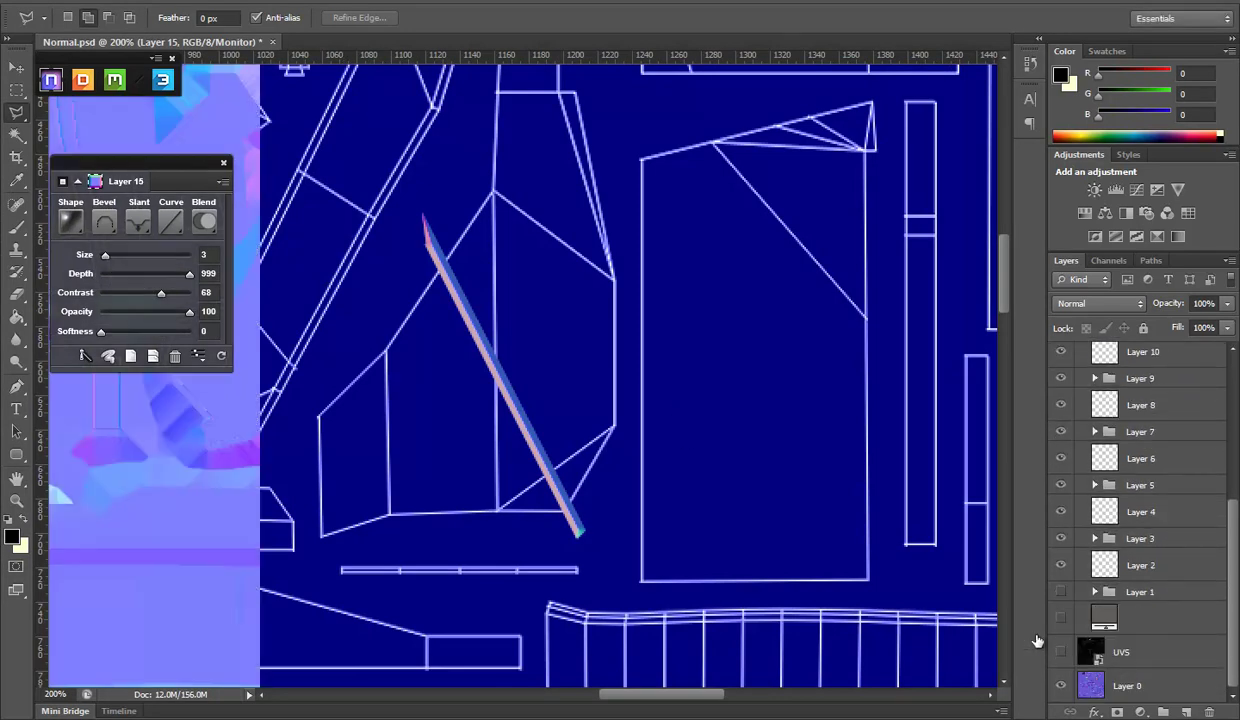
key(ctrl+s)
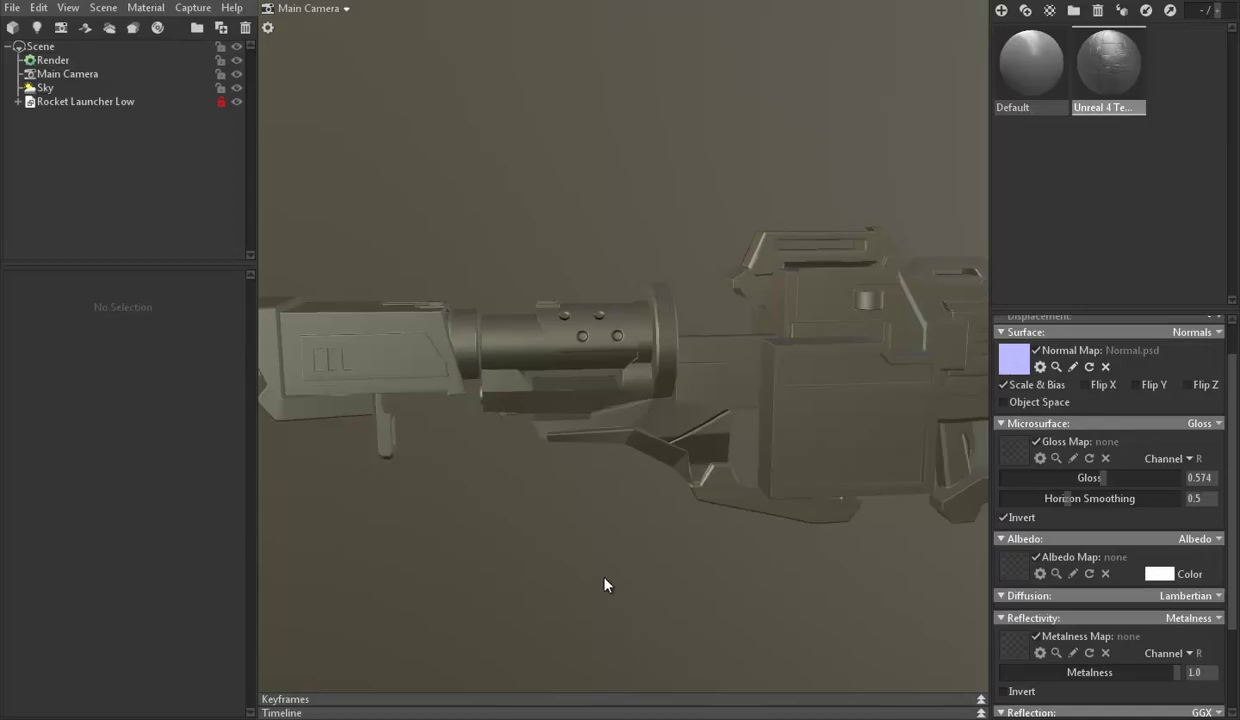
Show the UV wireframe, add an empty layer and choose the Elliptical Marquee Tool
mouse_move(603, 581)
mouse_down()
mouse_move(756, 426)
mouse_move(717, 492)
mouse_move(506, 467)
mouse_move(451, 479)
mouse_move(612, 512)
mouse_move(627, 443)
mouse_move(697, 453)
mouse_up()
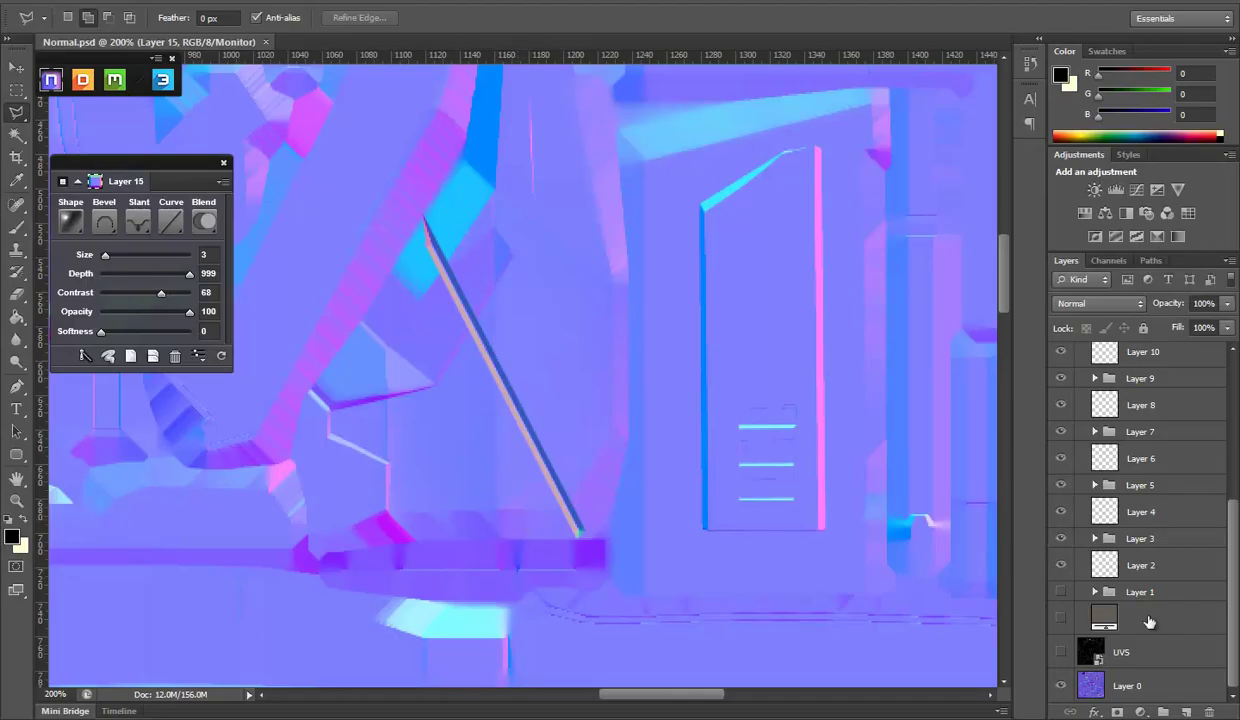
click(1060, 652)
scroll(1075, 615, up, 5)
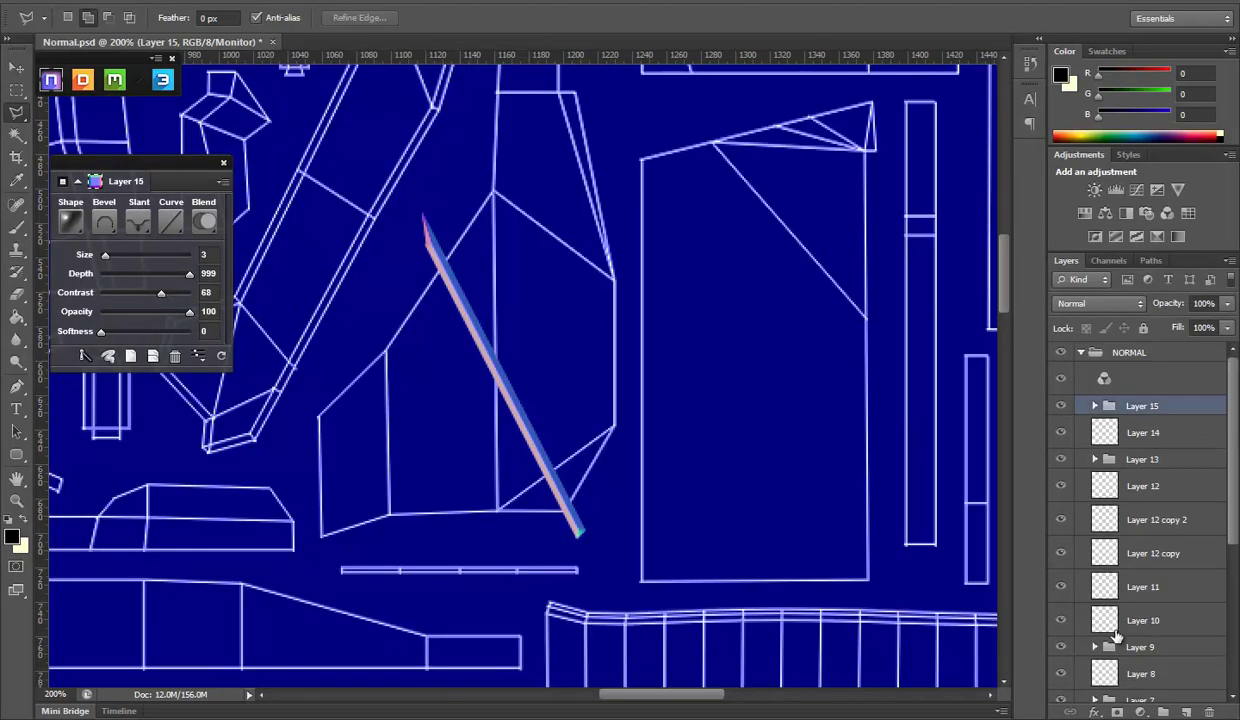
click(1186, 712)
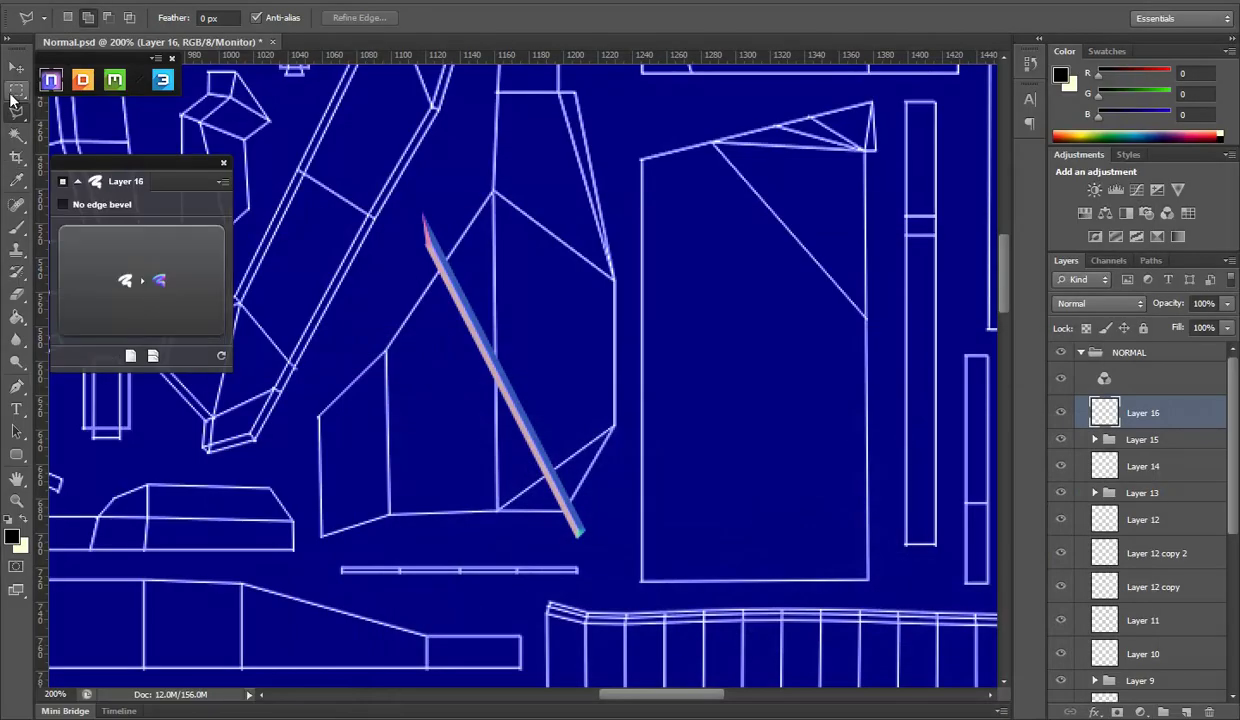
click(16, 90)
click(70, 106)
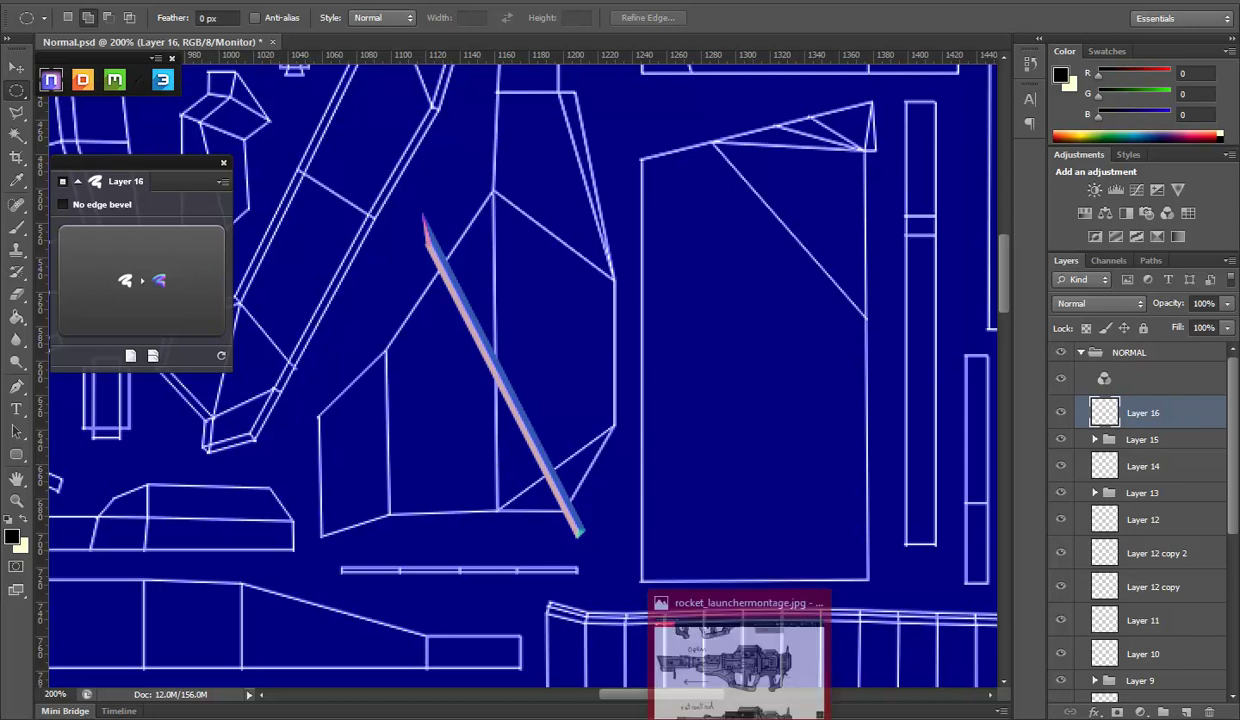
Check rocket_launchermontage.jpg for reference, then try and dismiss a small circular selection
click(738, 655)
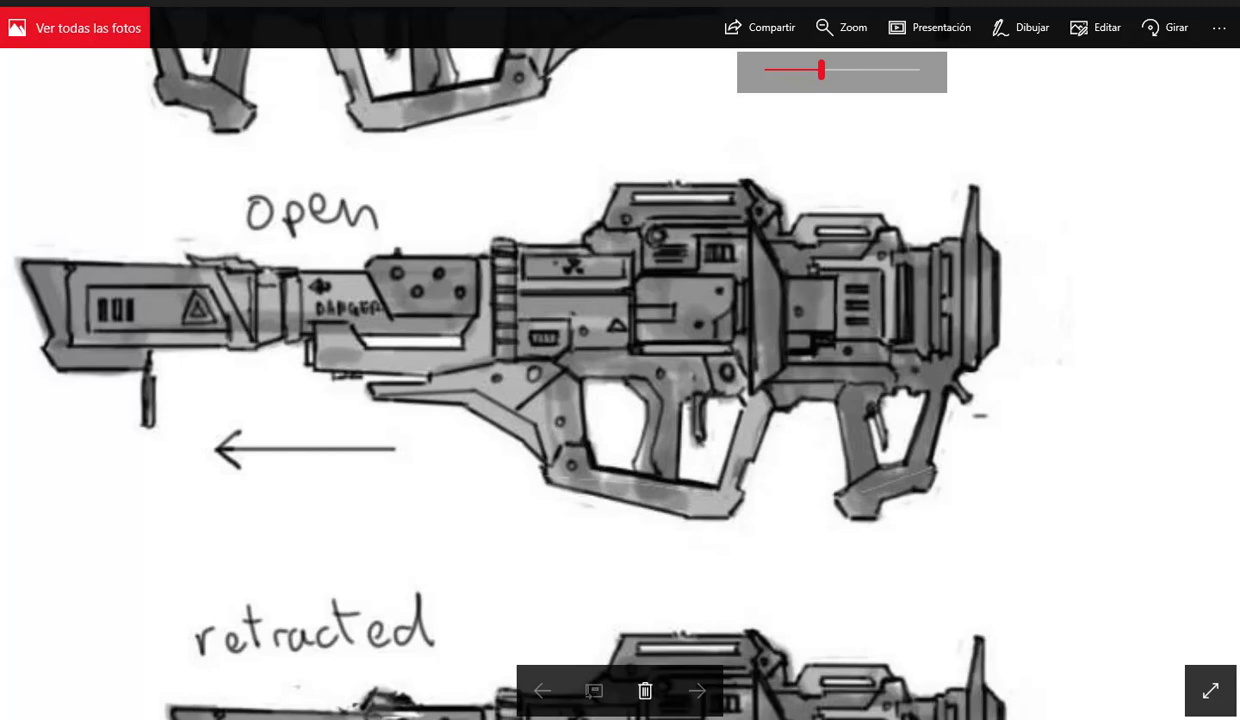
key(alt+Tab)
mouse_move(416, 412)
mouse_down()
mouse_move(443, 443)
mouse_move(437, 435)
mouse_up()
click(418, 411)
Convert the circle into an nDo bolt with a Groove bevel at size 6
click(121, 274)
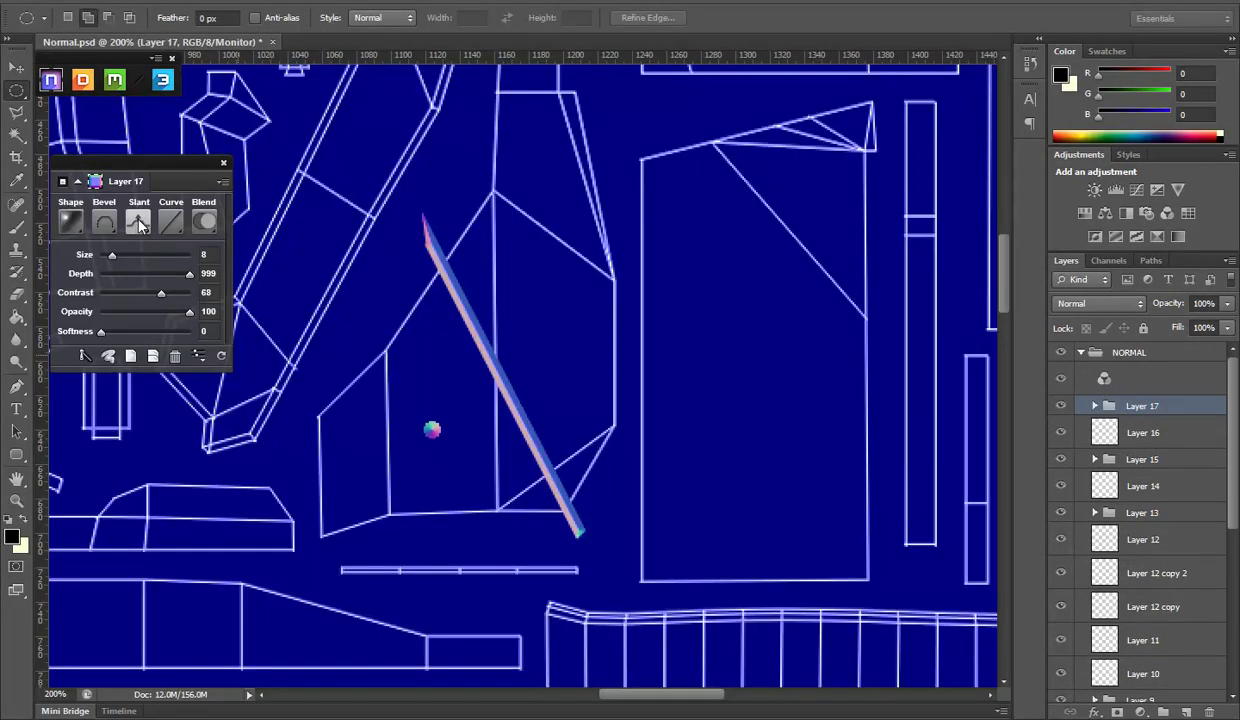
click(140, 225)
click(116, 278)
click(104, 222)
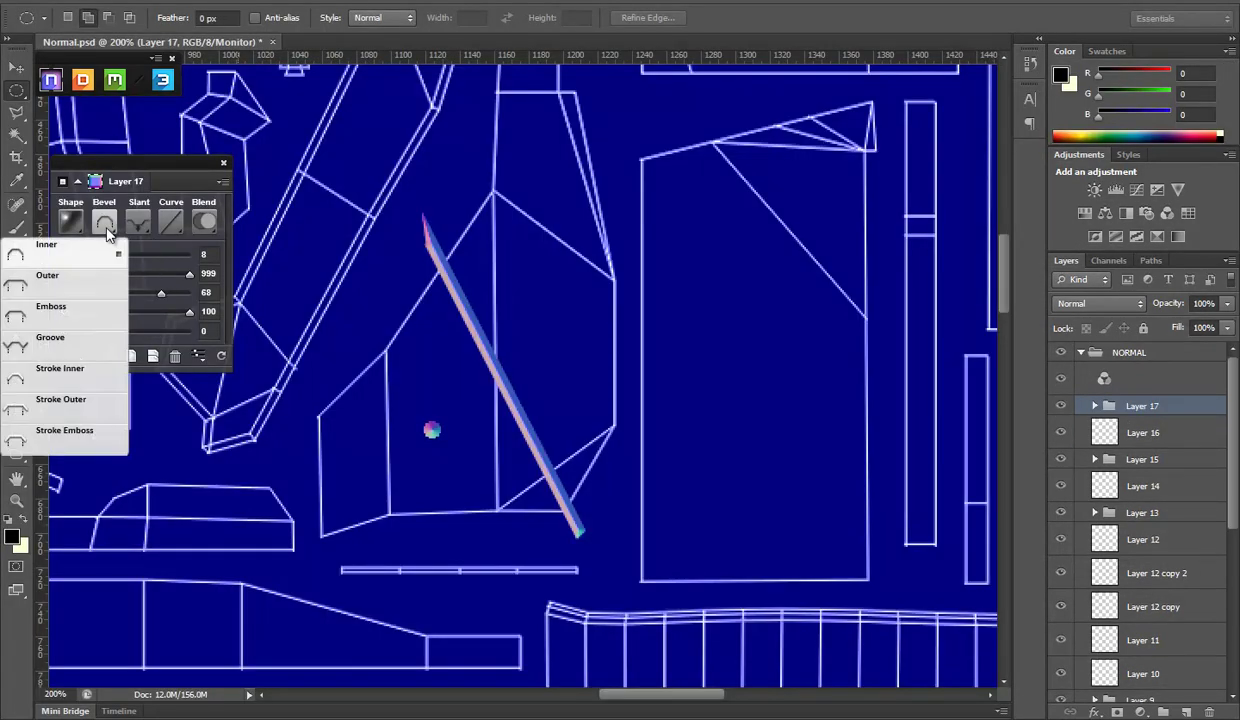
click(56, 340)
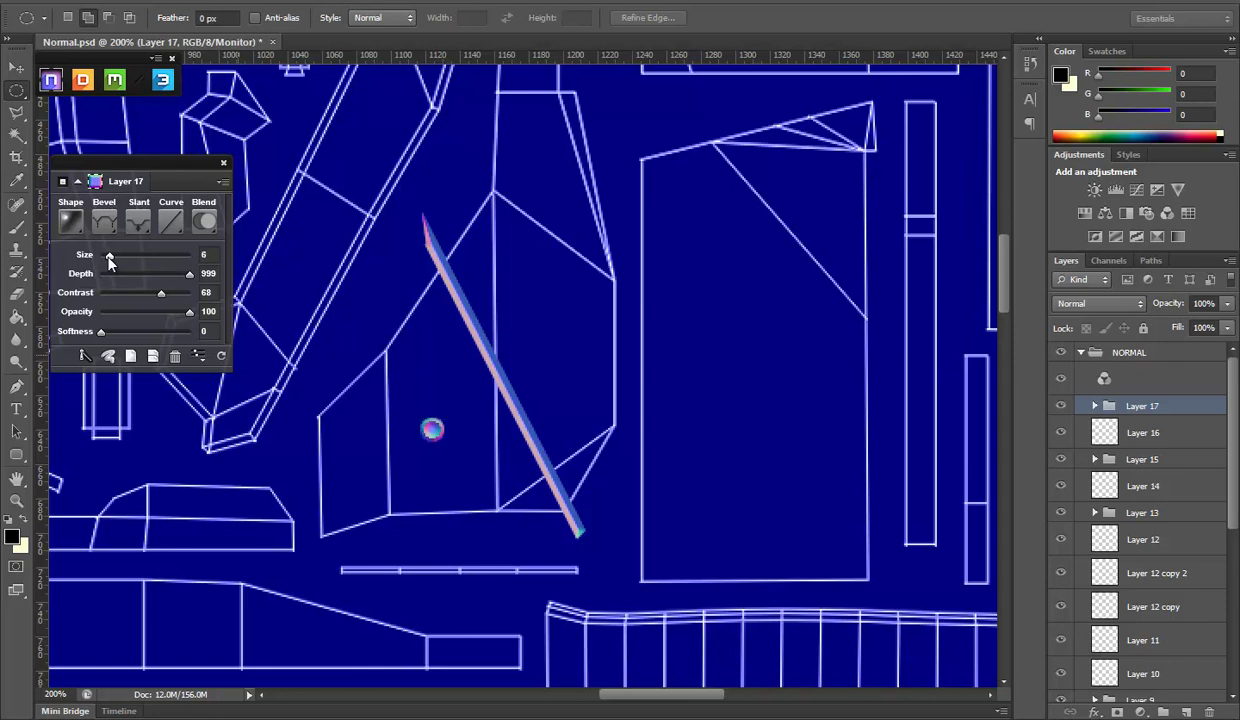
scroll(1213, 555, down, 3)
scroll(1215, 560, down, 3)
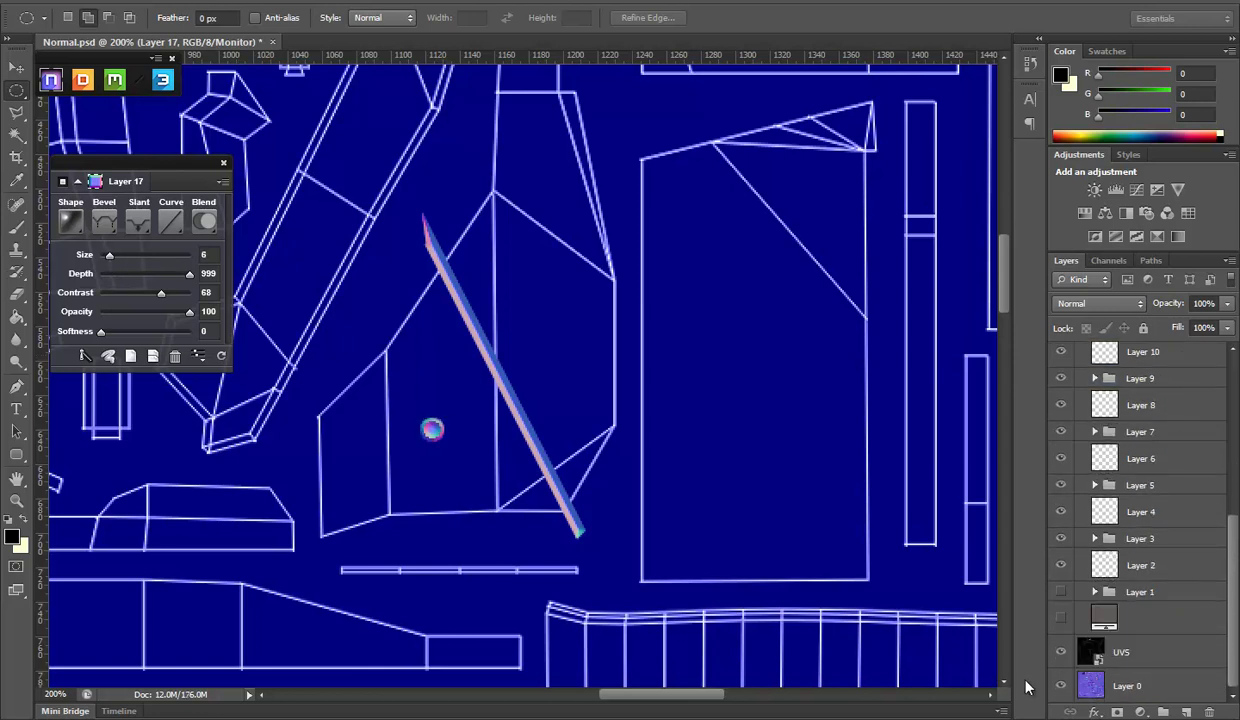
Hide the UV wireframe to check the bolt, then merge its group into Layer 17
click(1062, 652)
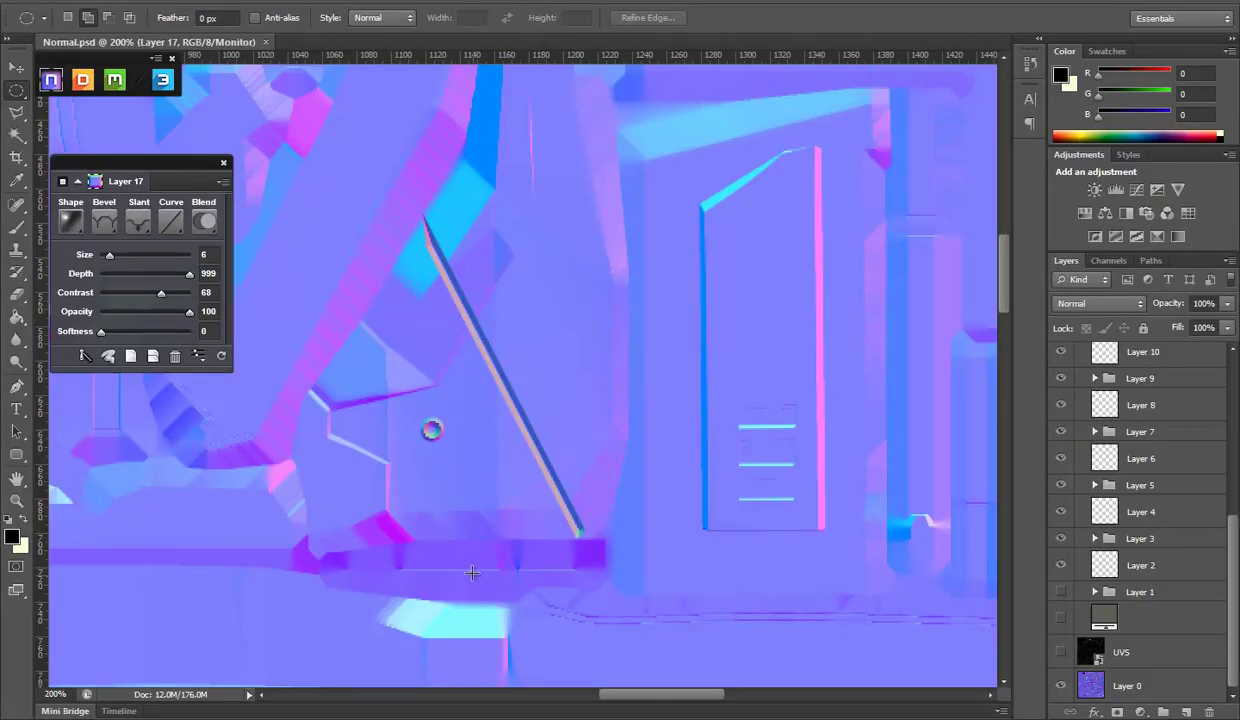
scroll(1148, 536, up, 5)
right_click(1163, 413)
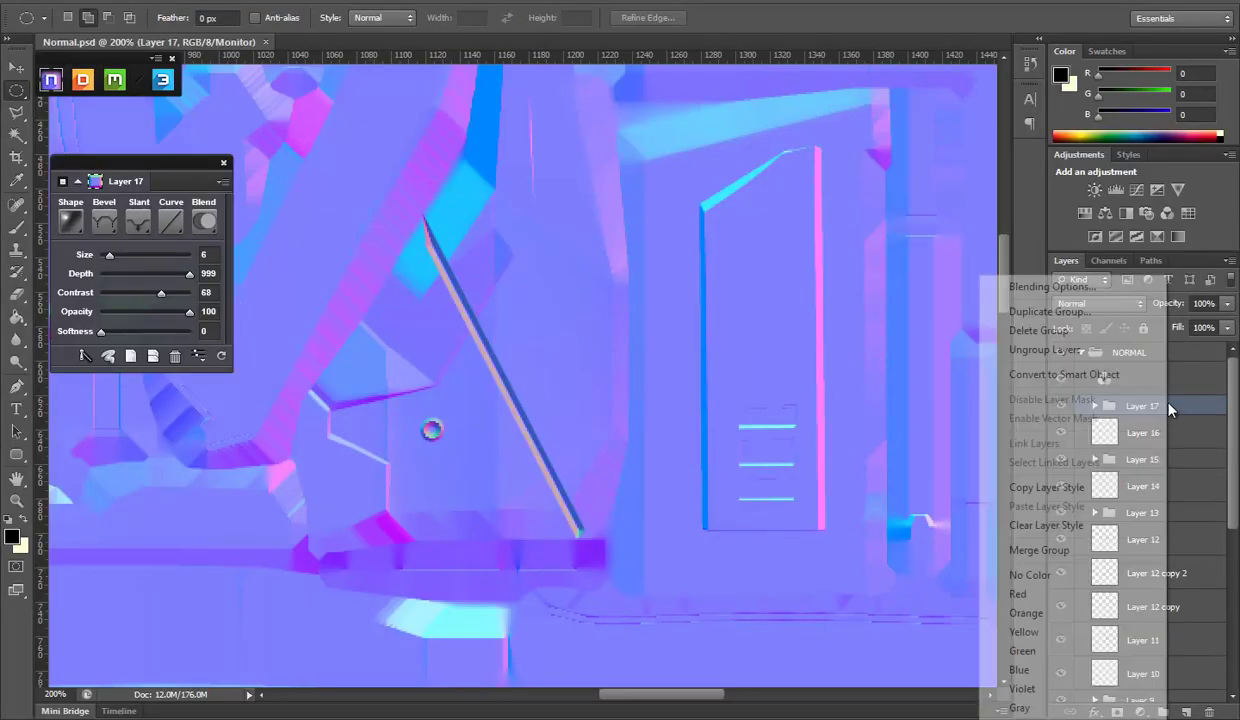
click(1060, 548)
Alt-drag a copy of the bolt up near the diagonal strip's upper end
key(v)
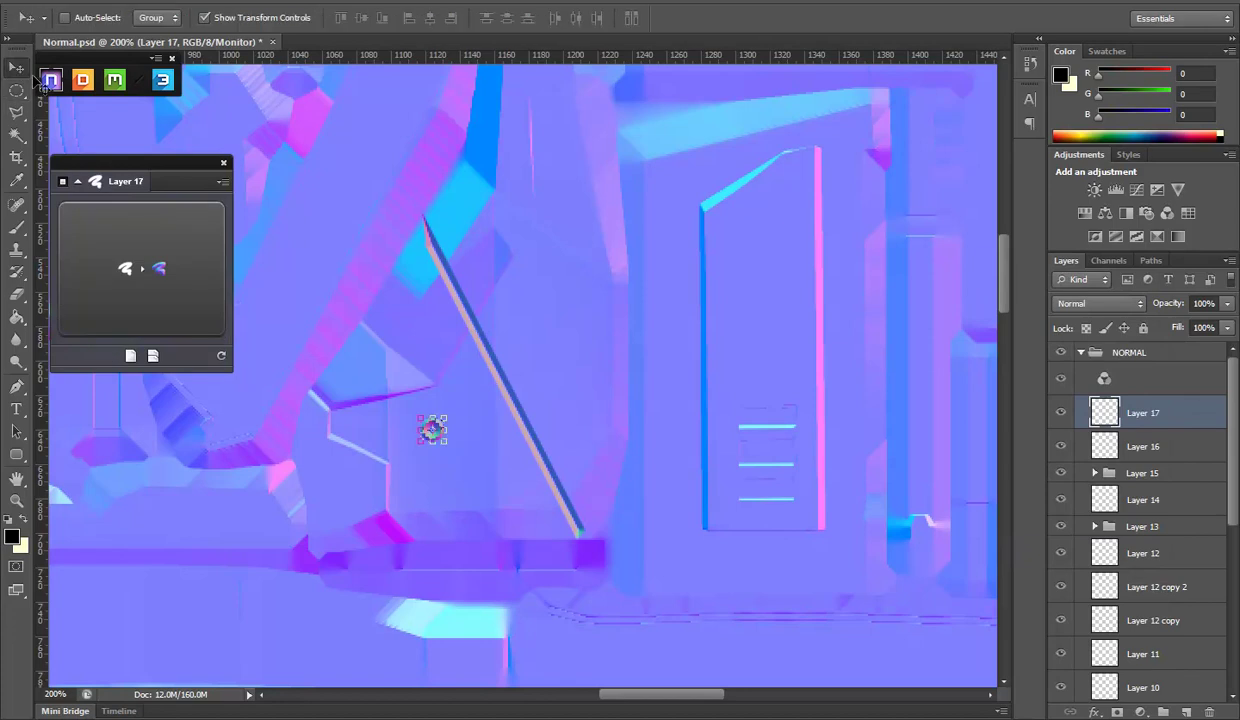
drag(467, 465, 588, 365)
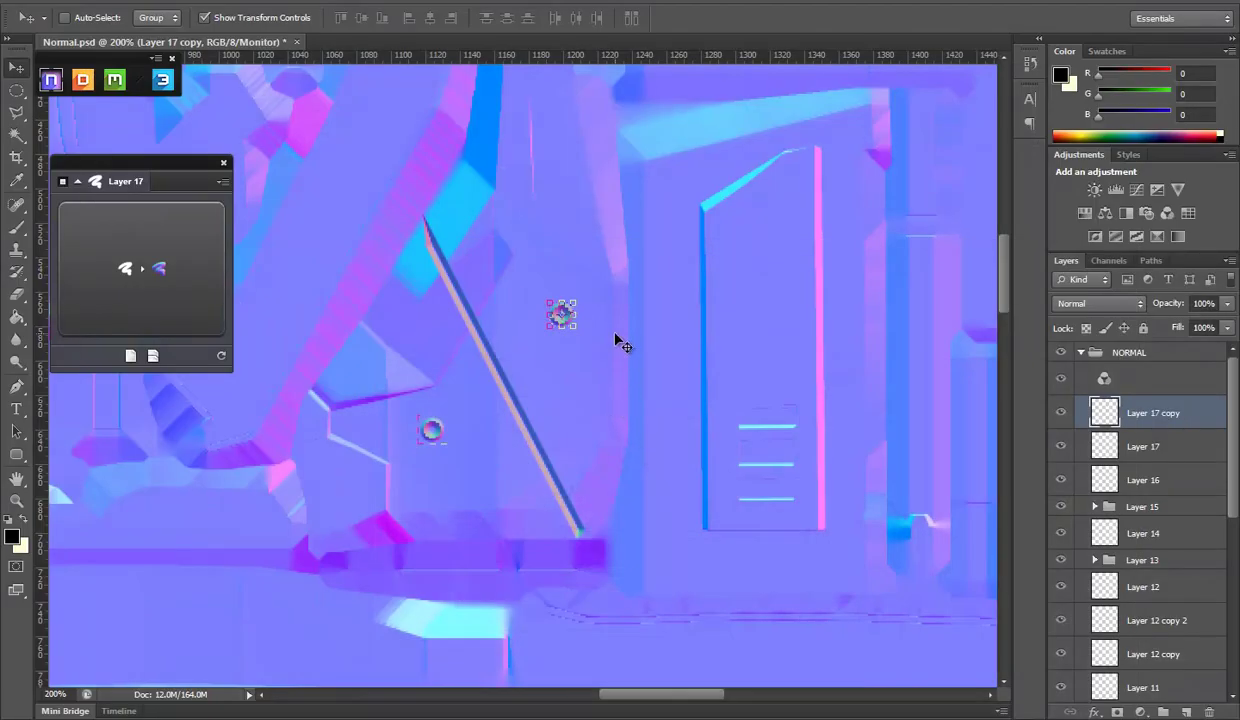
drag(620, 343, 610, 310)
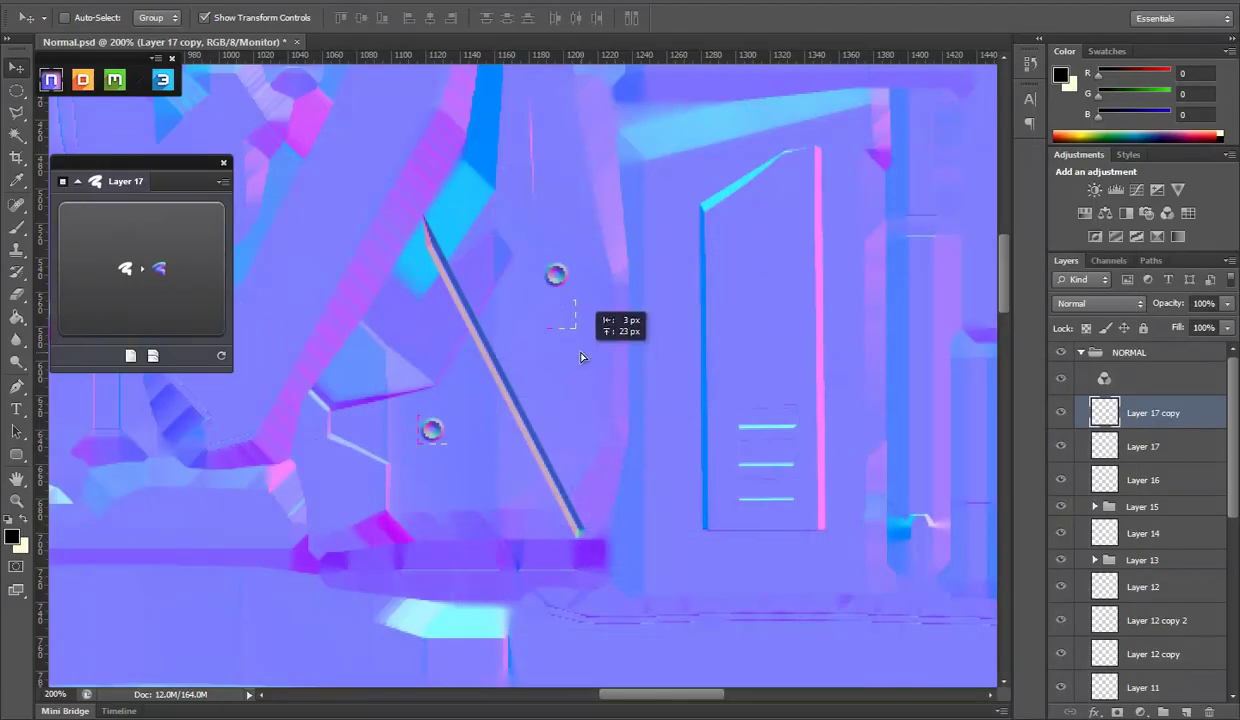
scroll(1090, 600, down, 5)
scroll(1093, 670, down, 5)
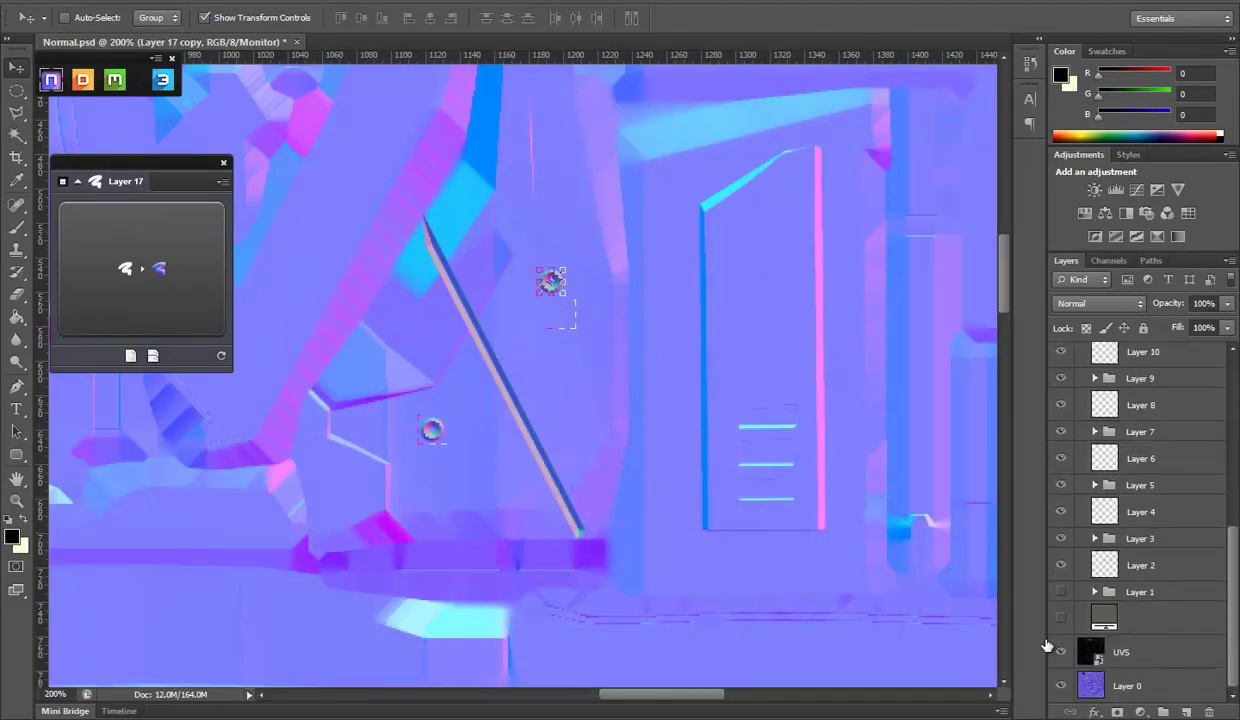
click(1061, 651)
drag(590, 405, 560, 287)
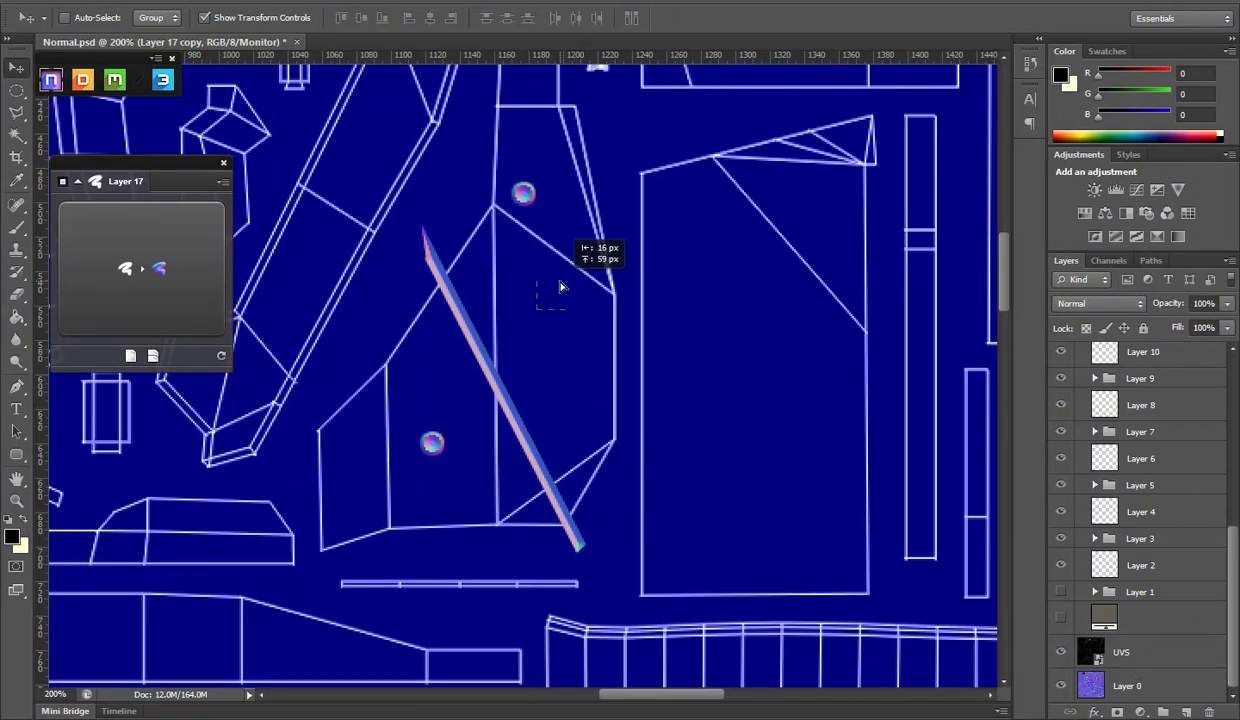
scroll(700, 400, down, 2)
scroll(775, 450, up, 1)
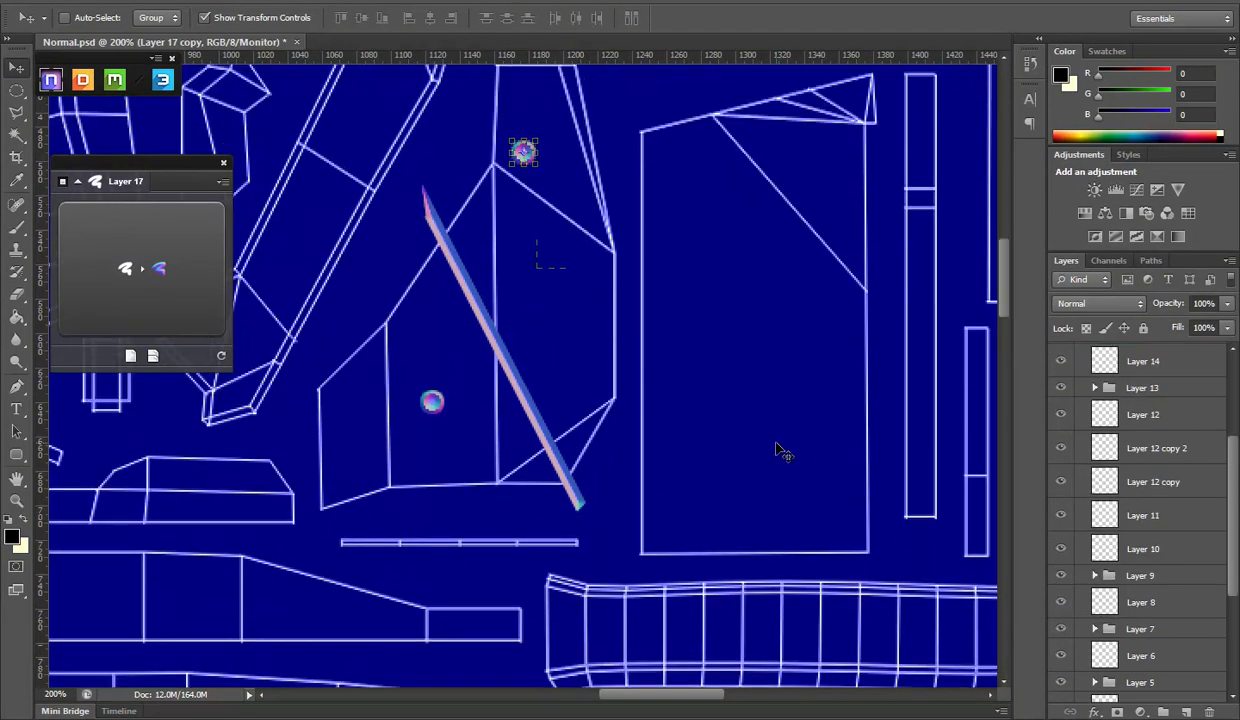
scroll(1135, 592, down, 5)
click(1061, 651)
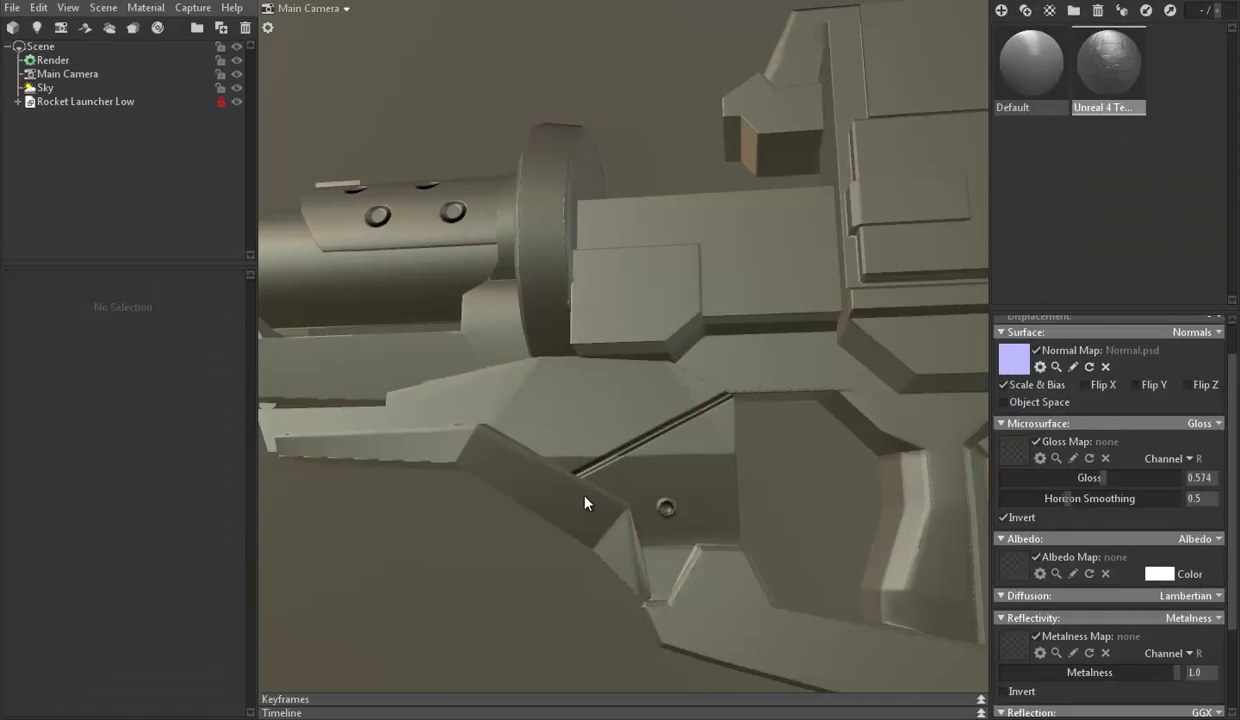
Orbit the launcher in Marmoset Toolbag to check the duplicated bolt
mouse_move(566, 480)
mouse_down()
mouse_move(698, 409)
mouse_move(619, 583)
mouse_up()
key(alt+Tab)
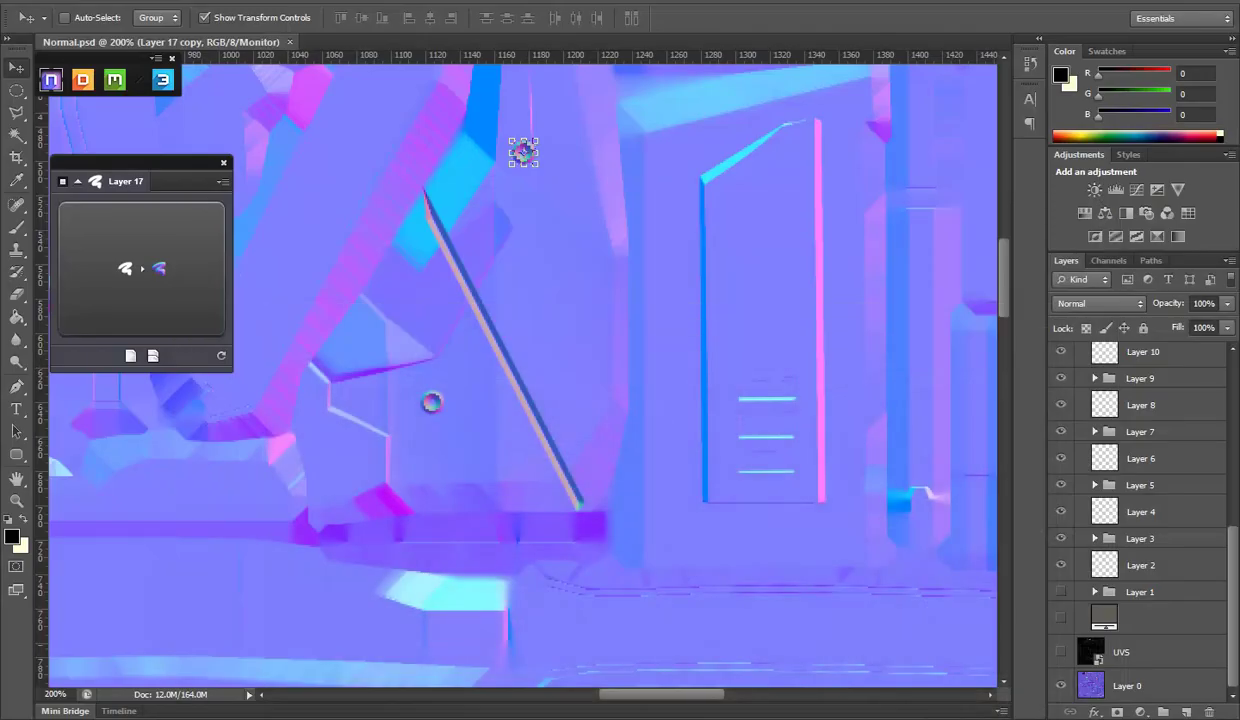
key(alt+Tab)
mouse_move(714, 523)
mouse_down()
mouse_move(714, 471)
mouse_move(1002, 515)
mouse_move(630, 505)
mouse_up()
key(alt+Tab)
With the UV wireframe shown, nudge the bolt copy slightly lower, then hide it
click(1061, 654)
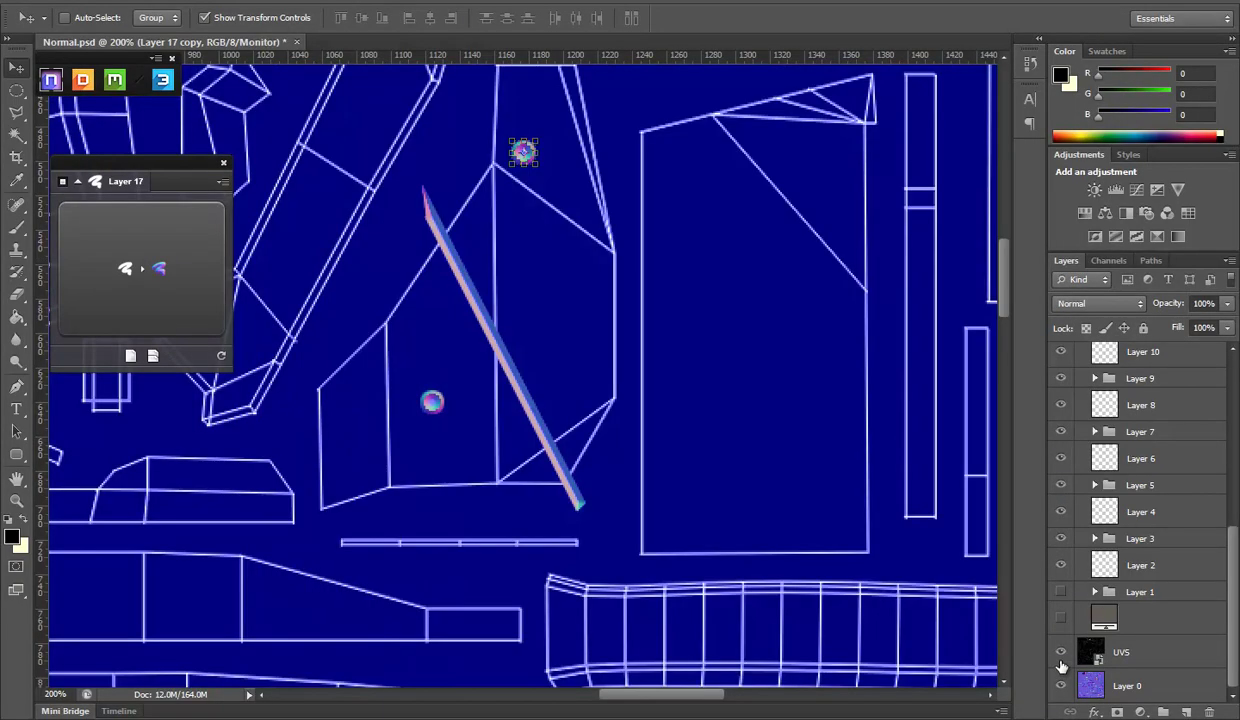
scroll(1048, 620, up, 2)
scroll(1048, 620, up, 2)
drag(538, 308, 551, 403)
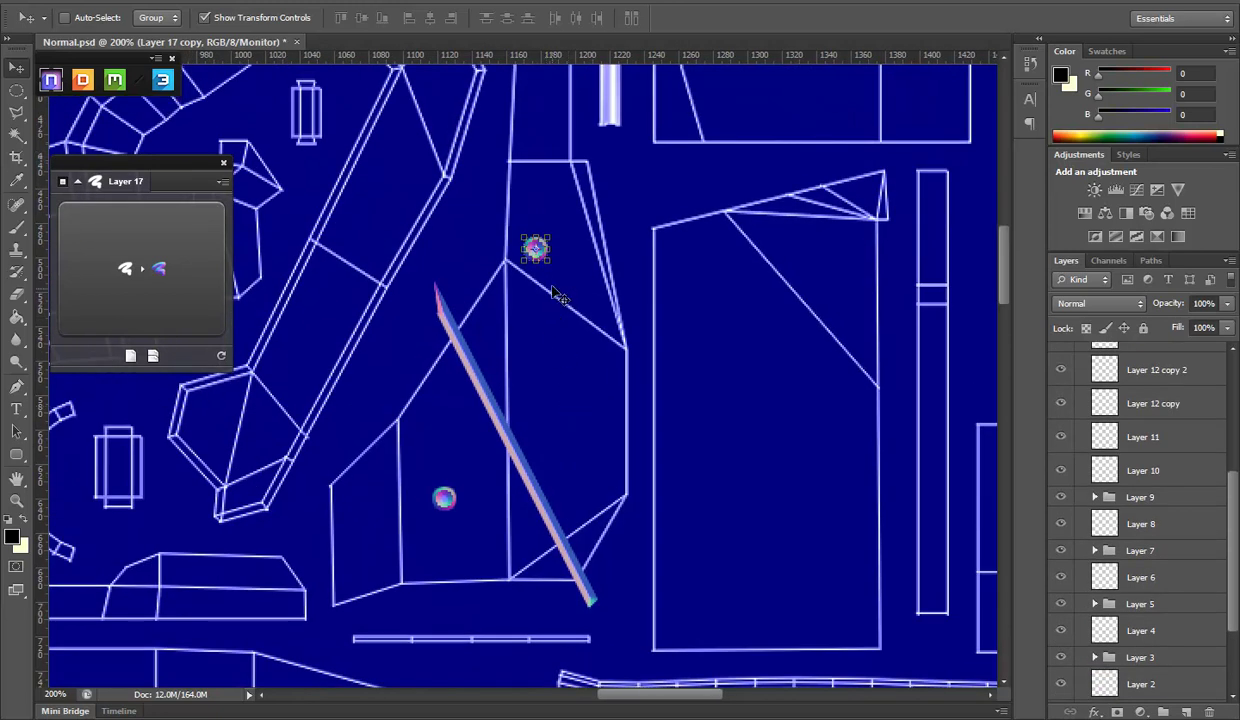
drag(556, 295, 548, 347)
scroll(1095, 555, up, 2)
scroll(1105, 588, down, 3)
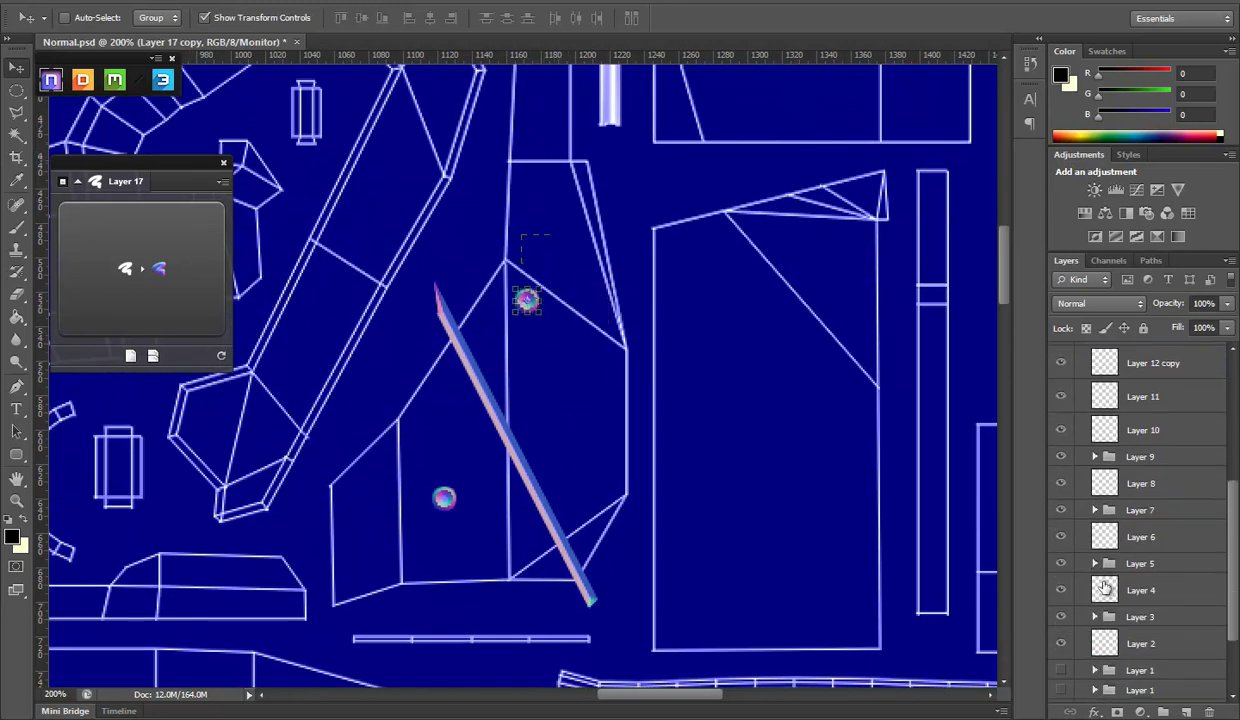
scroll(1105, 588, down, 3)
click(1061, 651)
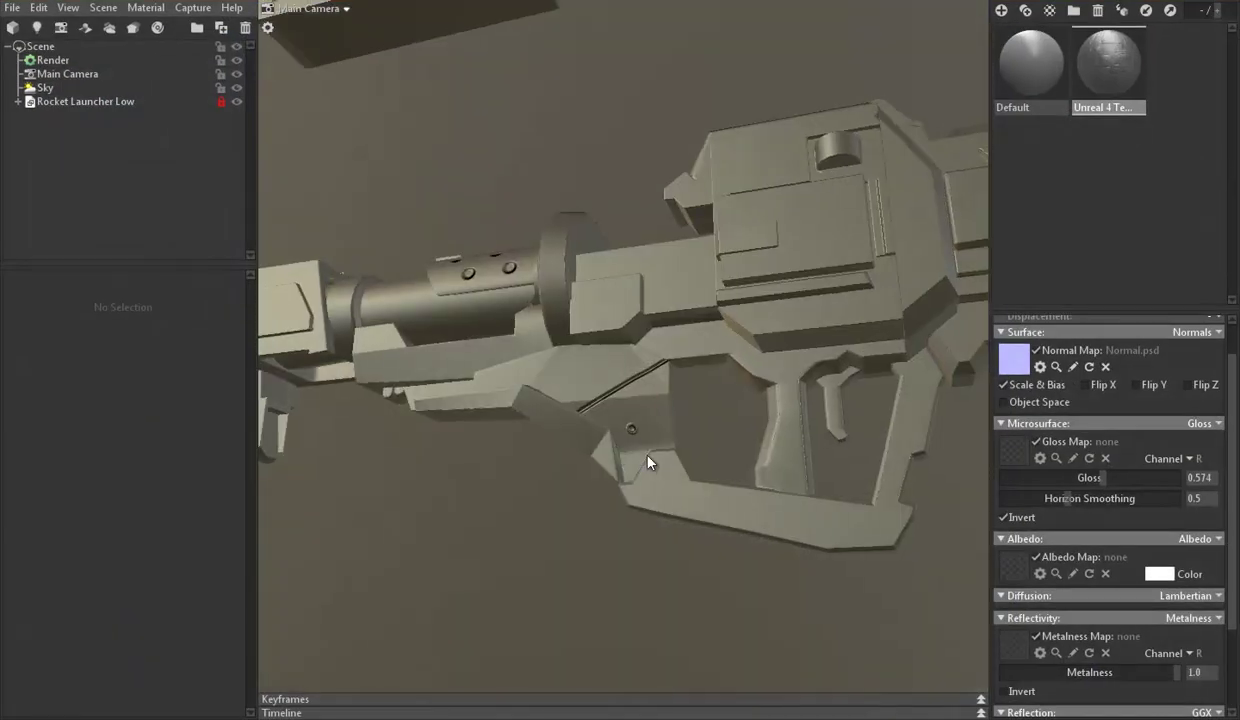
In Maya, move the UV editor window aside and switch to face selection mode
scroll(648, 462, up, 2)
scroll(628, 526, up, 2)
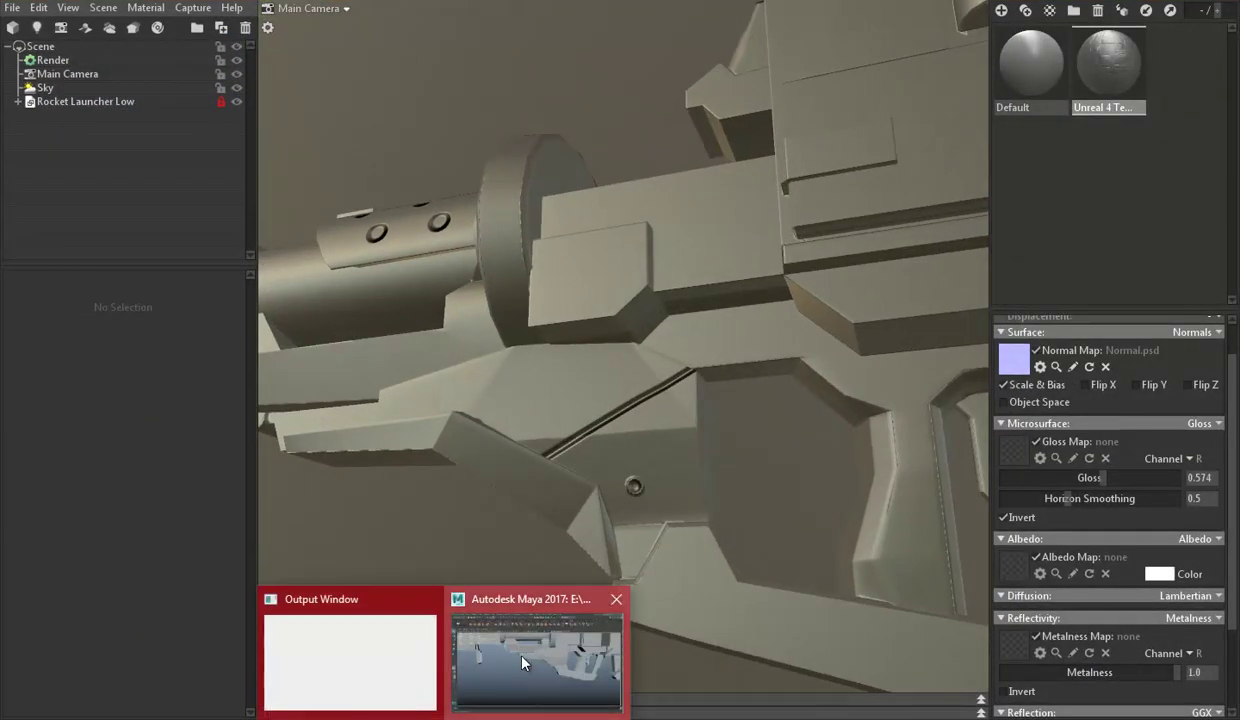
click(540, 650)
drag(581, 188, 300, 187)
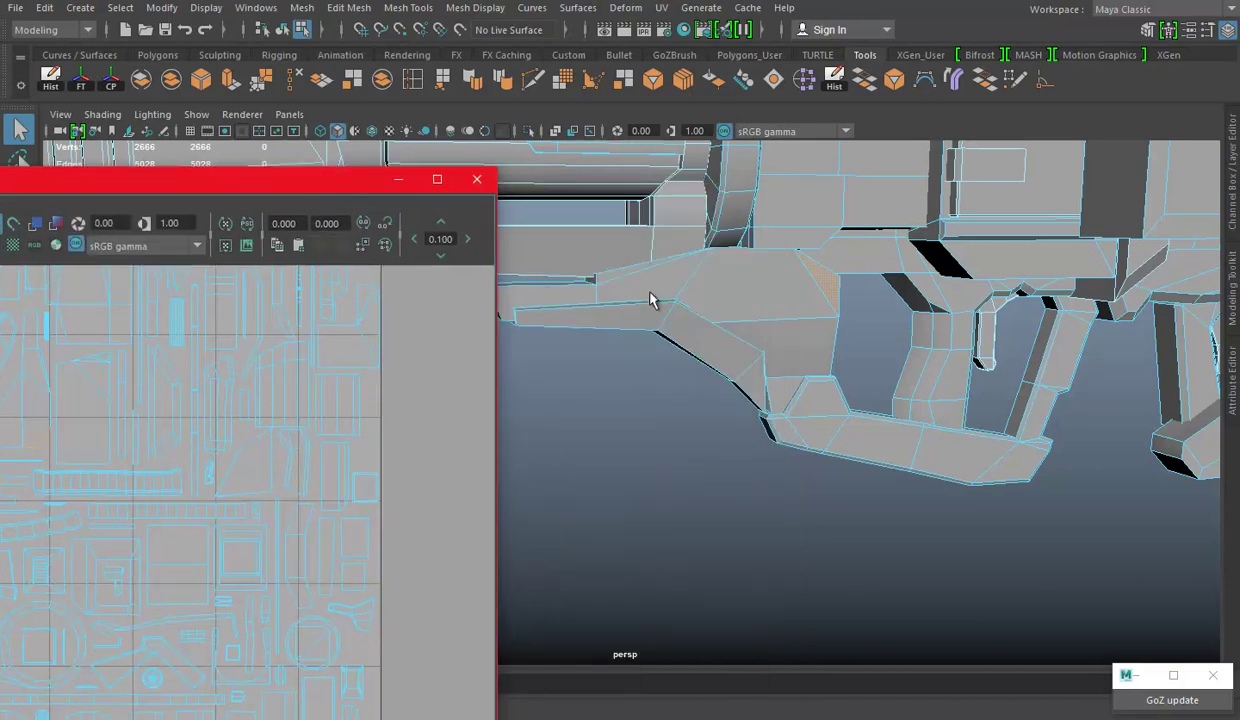
right_click(645, 245)
click(645, 288)
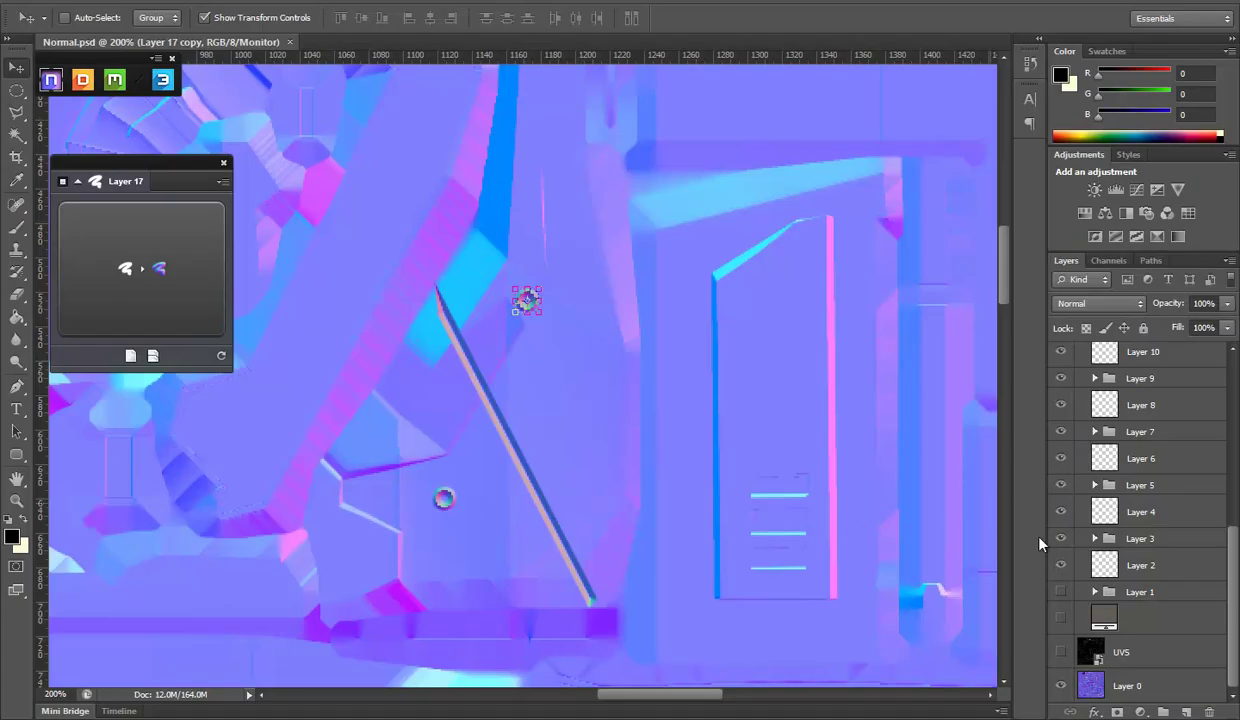
Move the bolt copy back up using the UV wireframe as a guide, then save Normal.psd
click(1061, 652)
drag(535, 380, 533, 270)
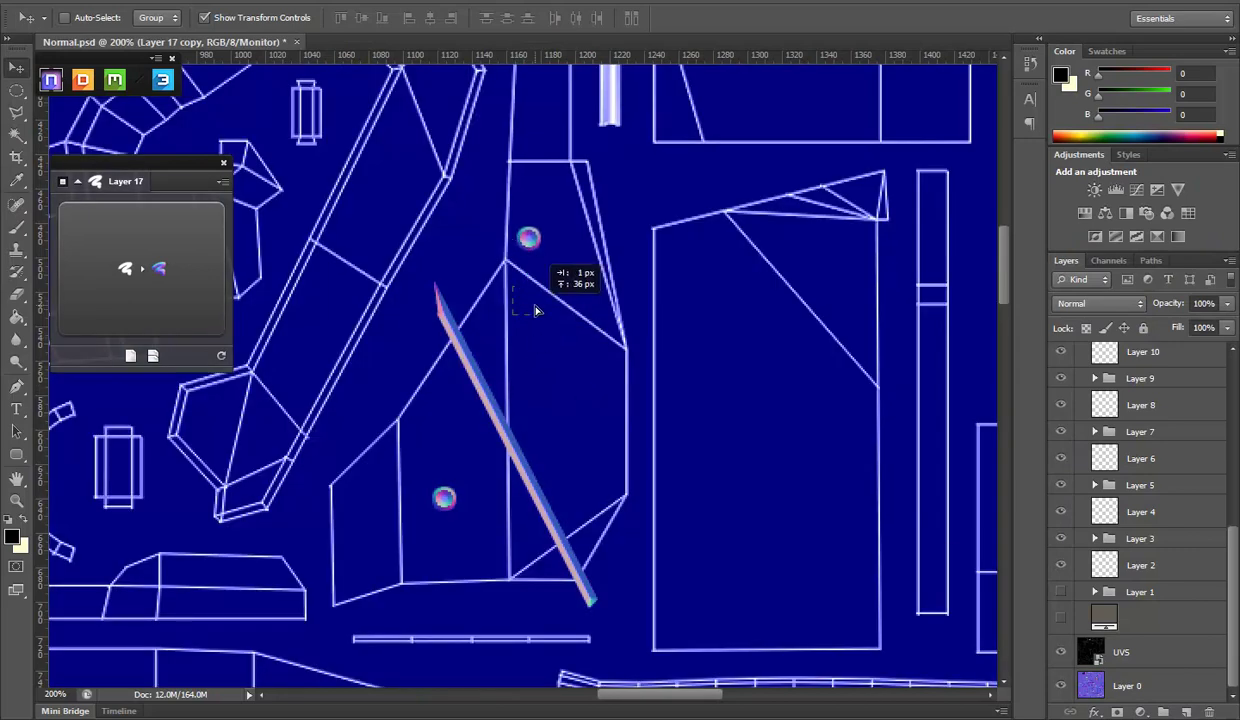
click(1061, 652)
key(ctrl+s)
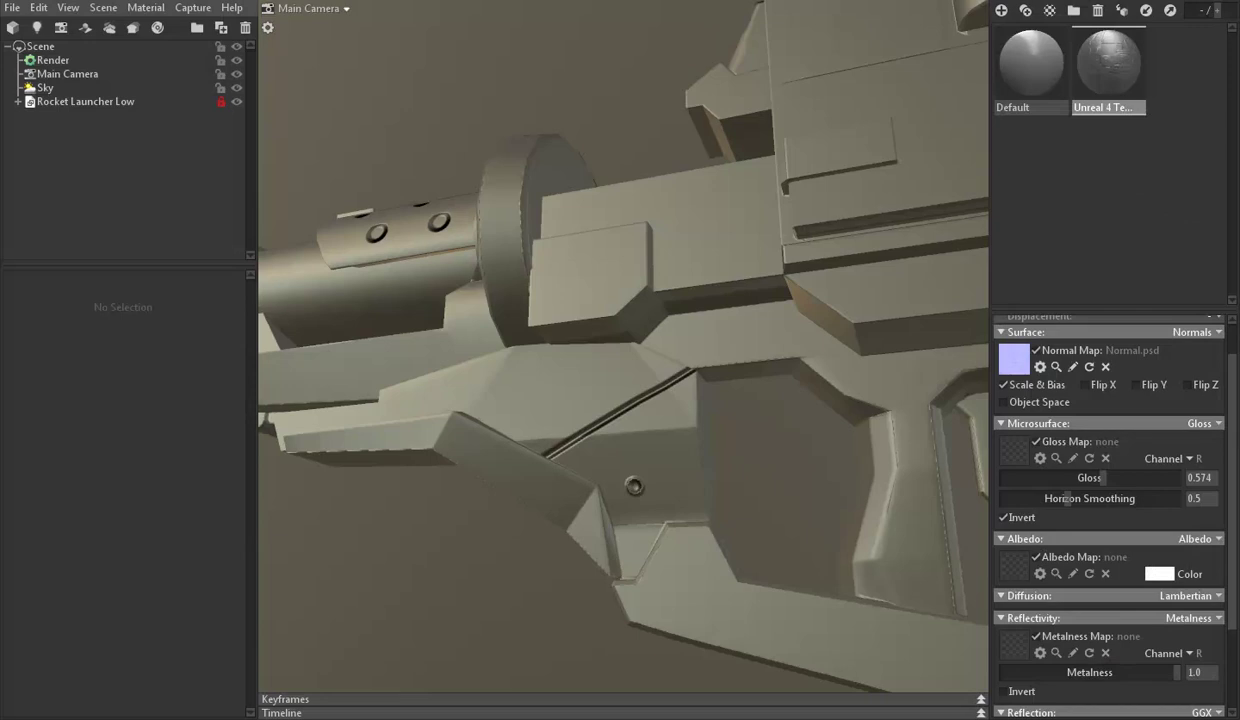
In Toolbag, load Normal.psd from the Textures folder as the launcher's normal map
drag(699, 457, 727, 455)
click(1013, 358)
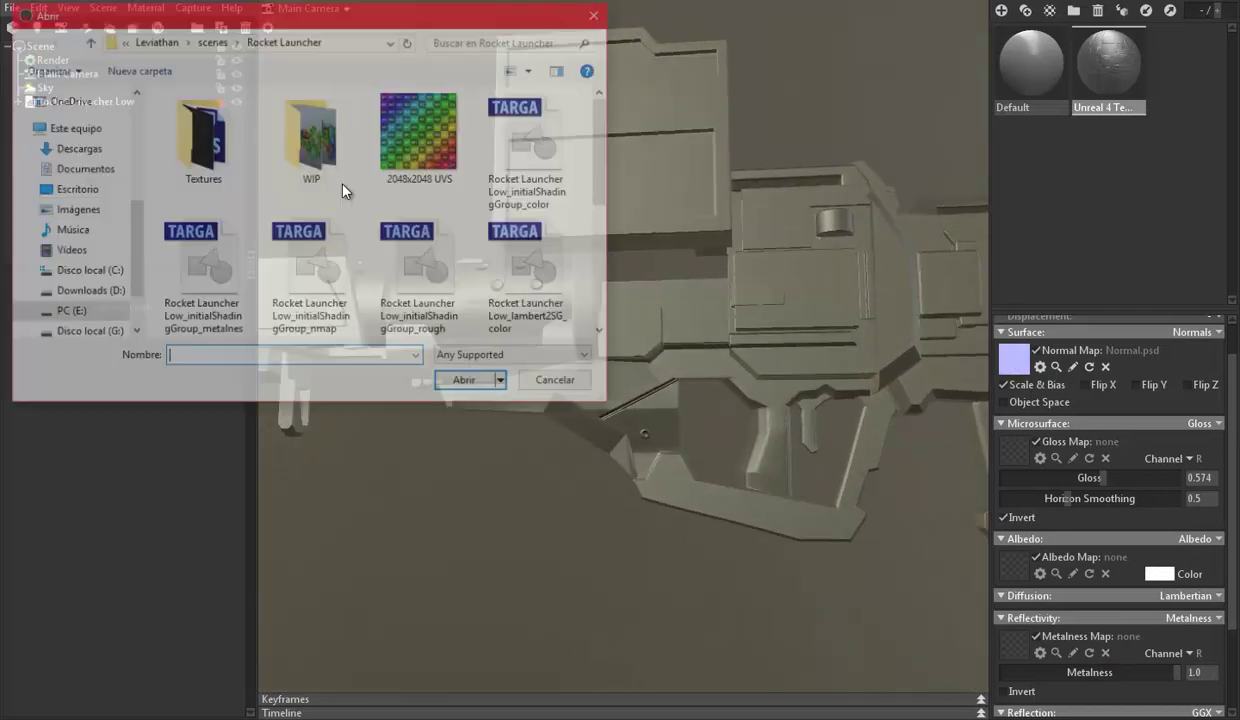
double_click(222, 145)
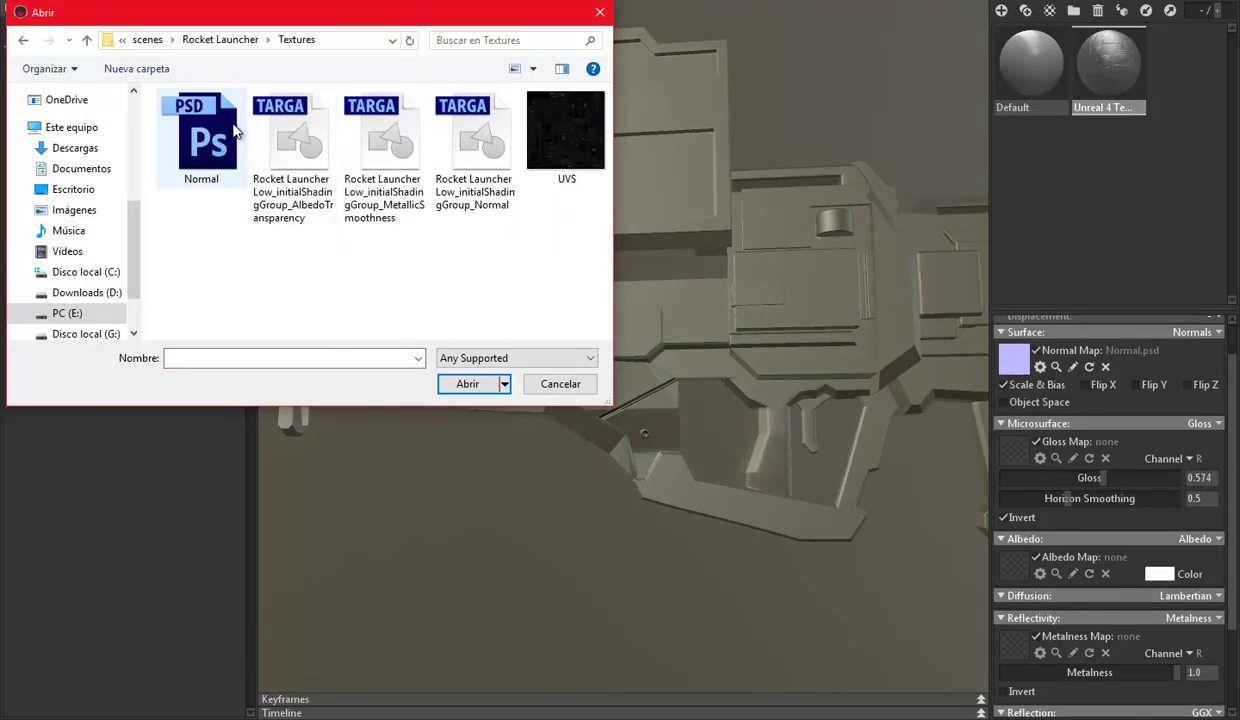
double_click(235, 130)
scroll(675, 338, up, 3)
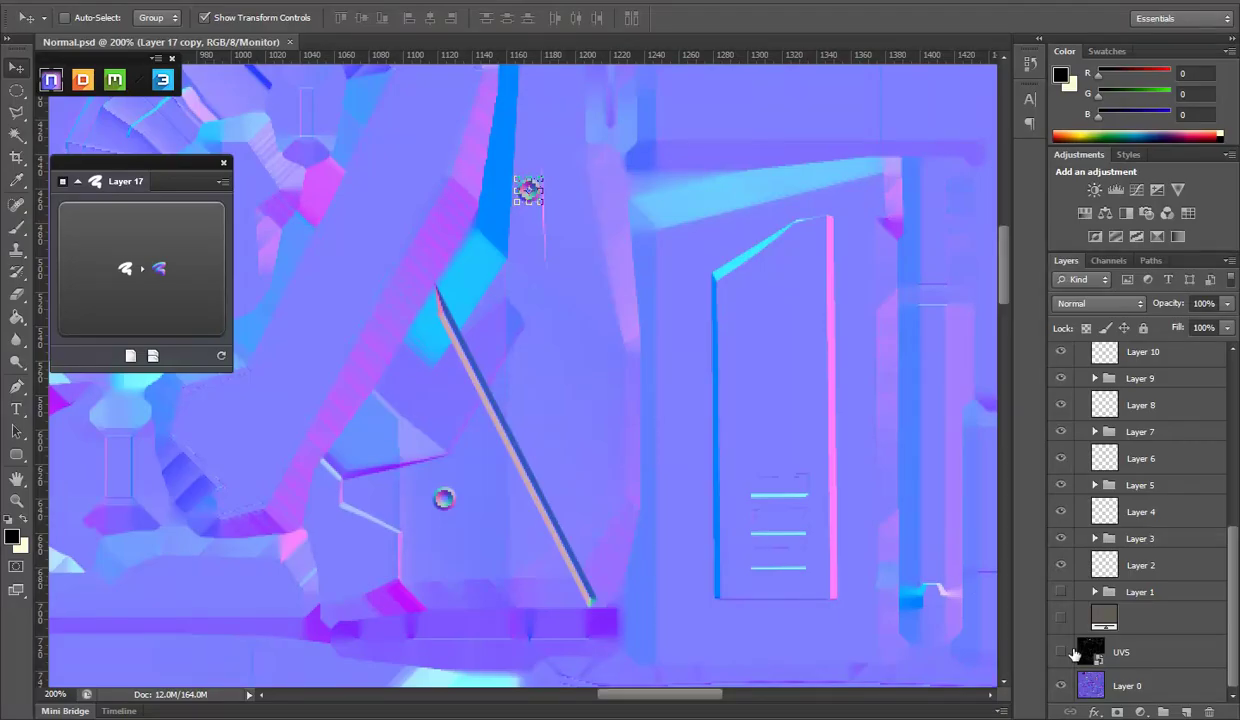
Orbit the launcher with the UV wireframe toggled to inspect the new strip and bolt
click(1062, 651)
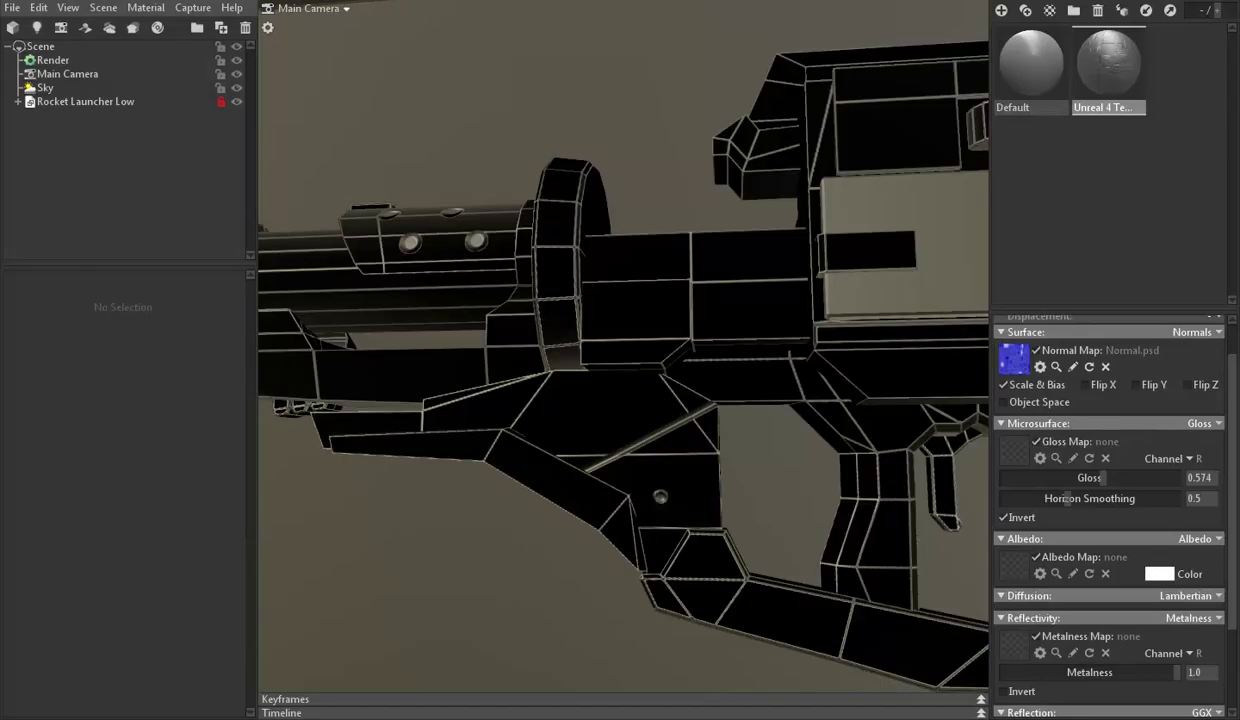
drag(632, 459, 578, 477)
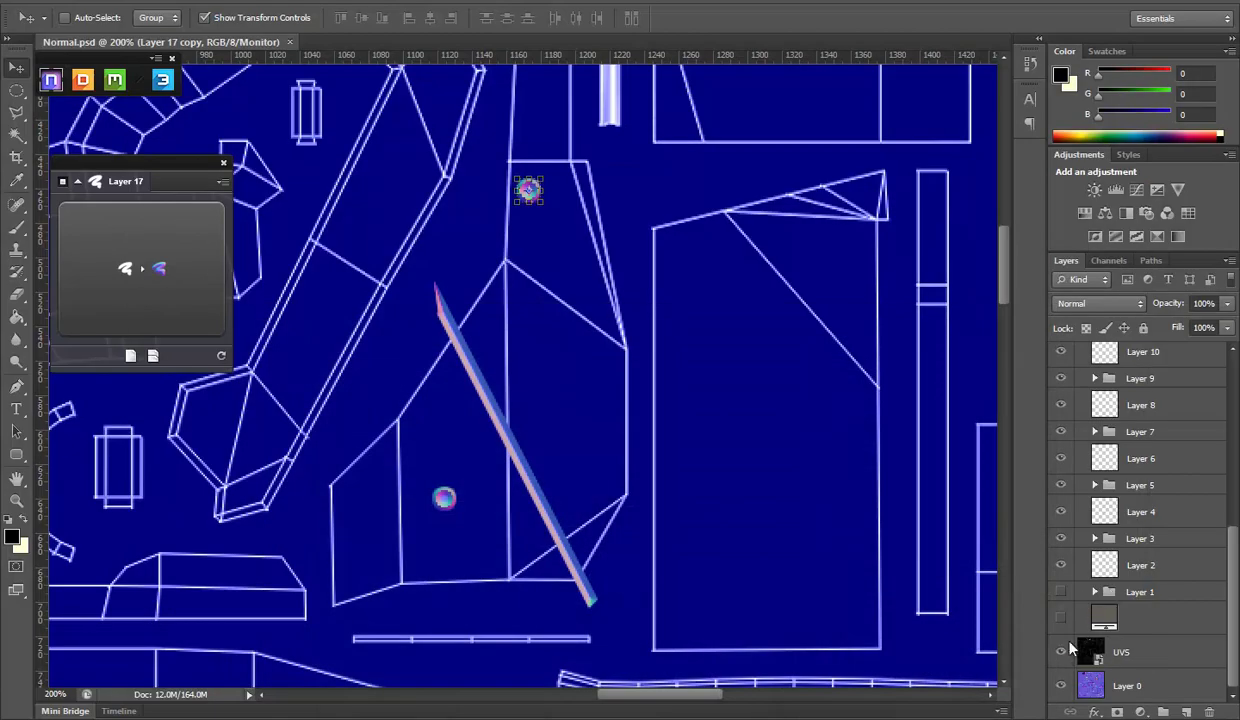
click(1061, 652)
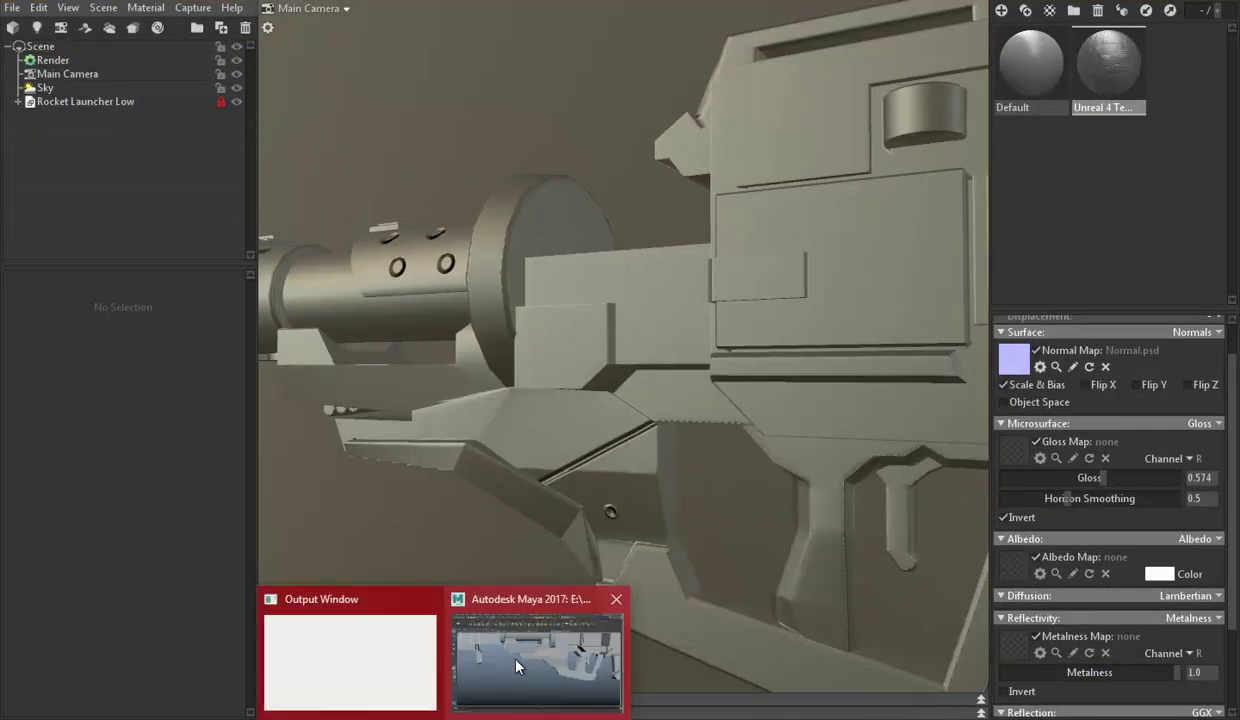
click(499, 637)
Select the side panel faces in Maya to find their UV shell, then duplicate the bolt lower in Photoshop
mouse_move(819, 296)
mouse_down()
mouse_move(911, 318)
mouse_move(895, 294)
mouse_up()
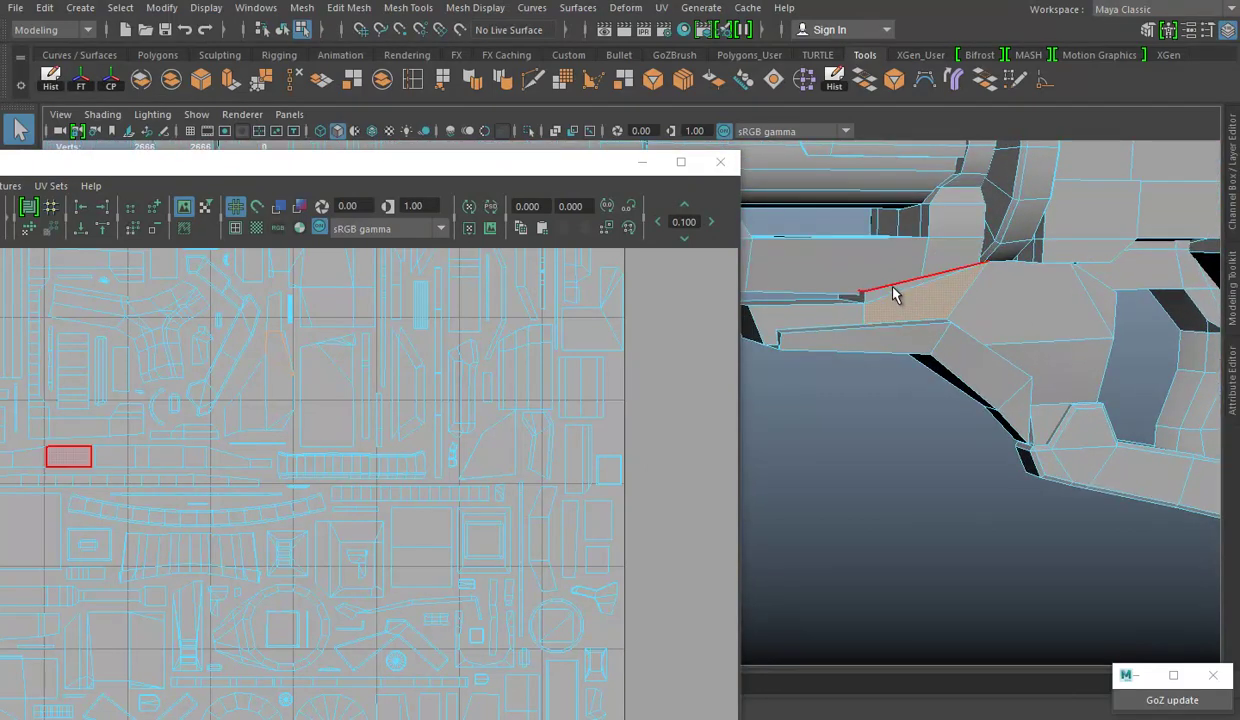
click(894, 307)
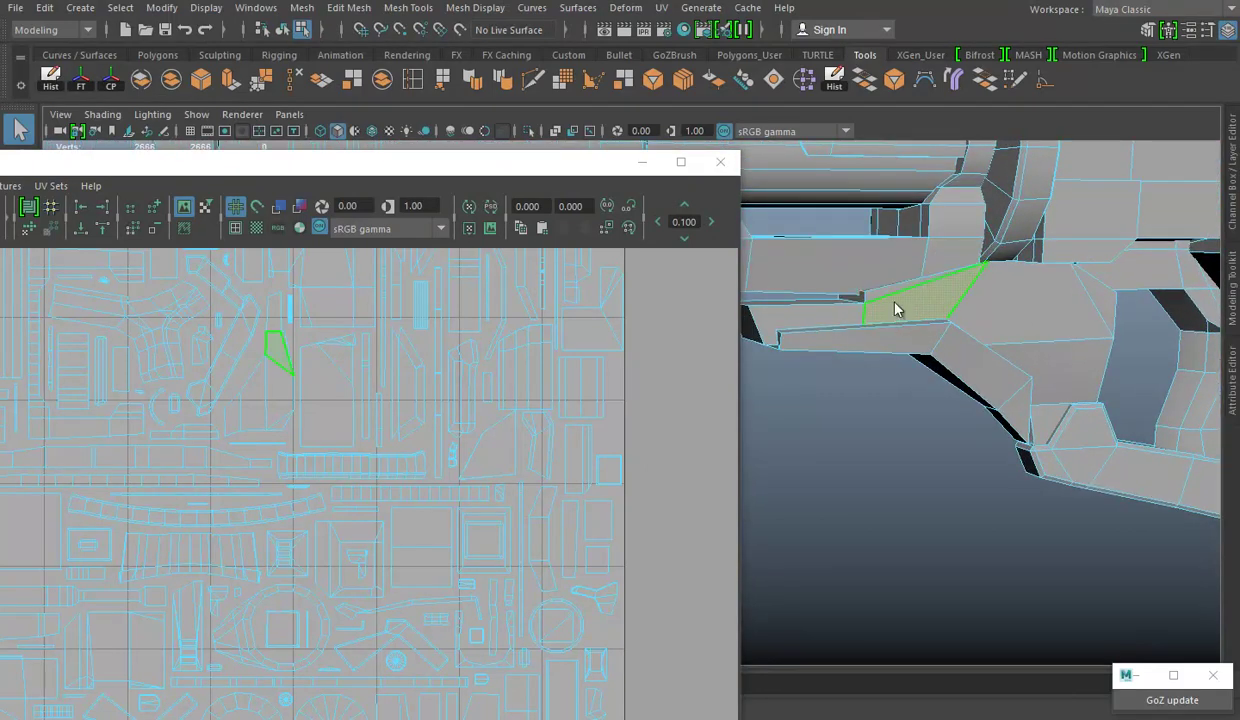
click(978, 308)
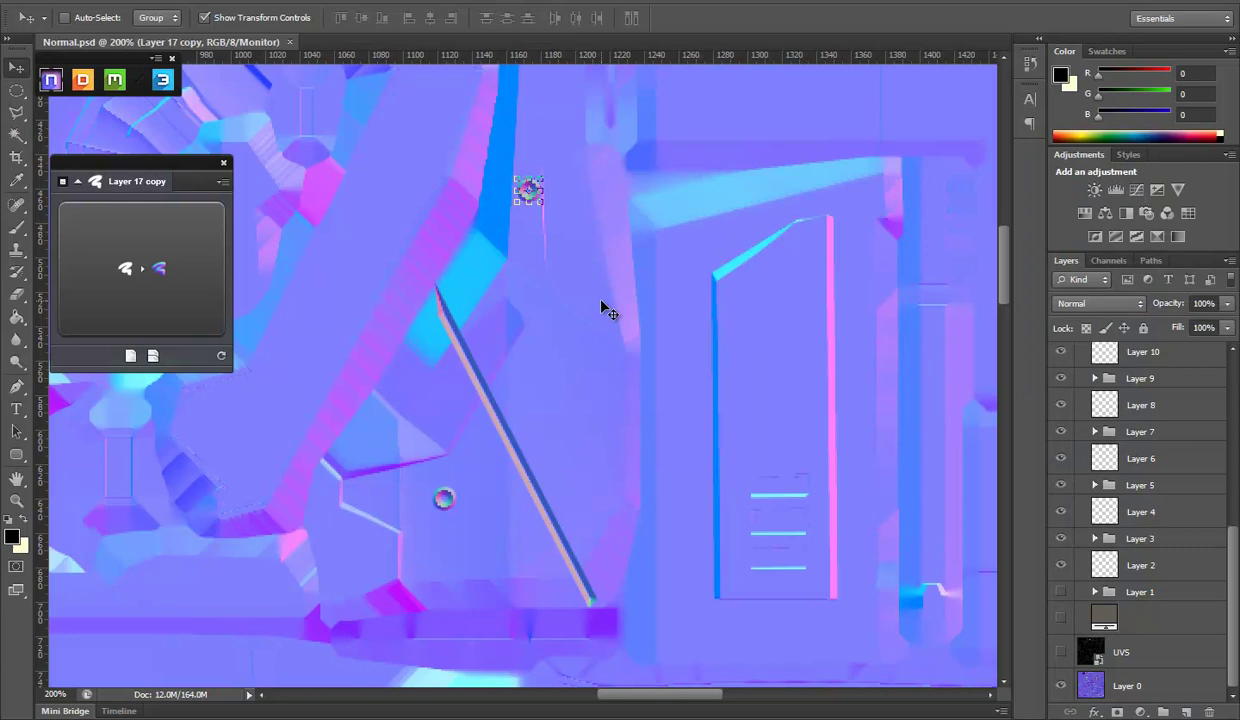
drag(600, 310, 615, 568)
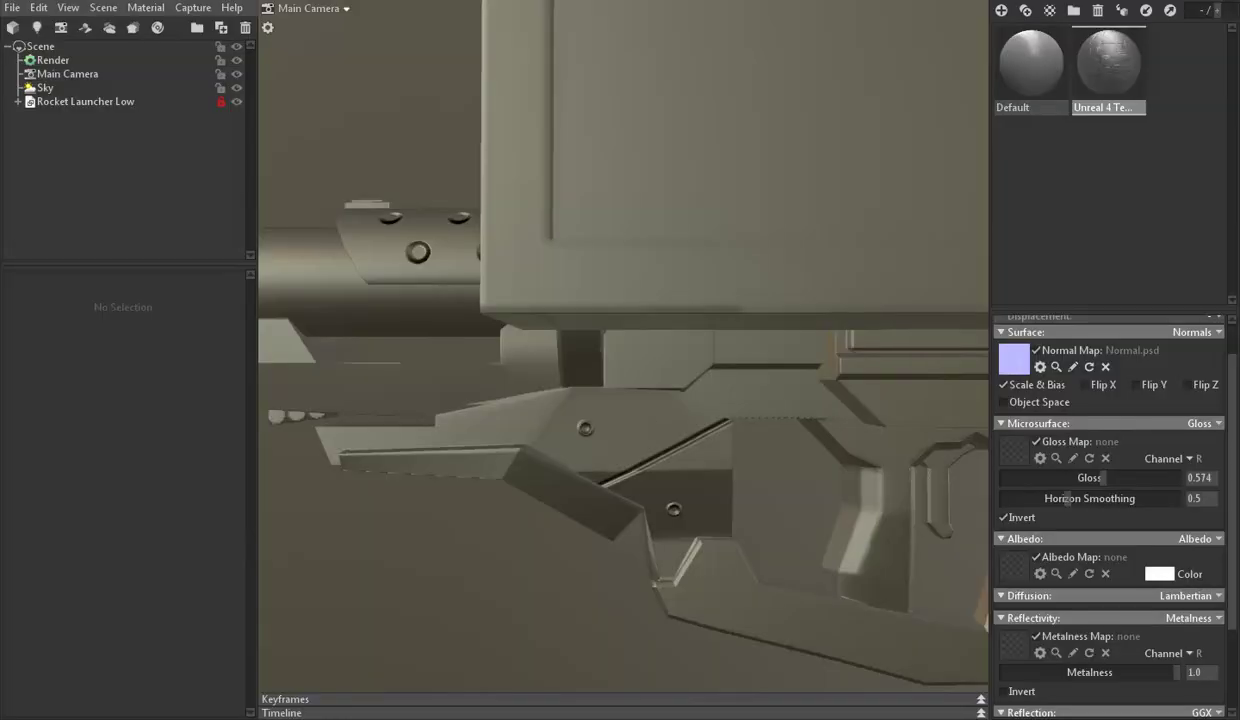
scroll(728, 393, down, 5)
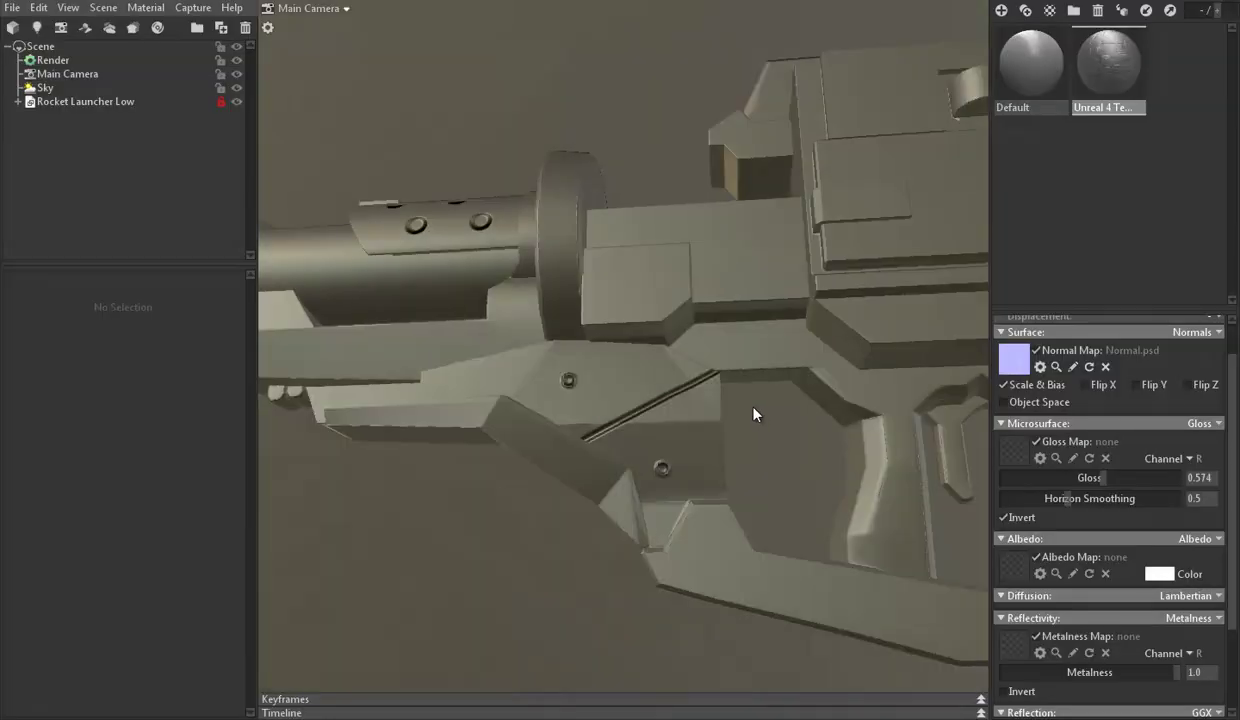
drag(780, 348, 528, 412)
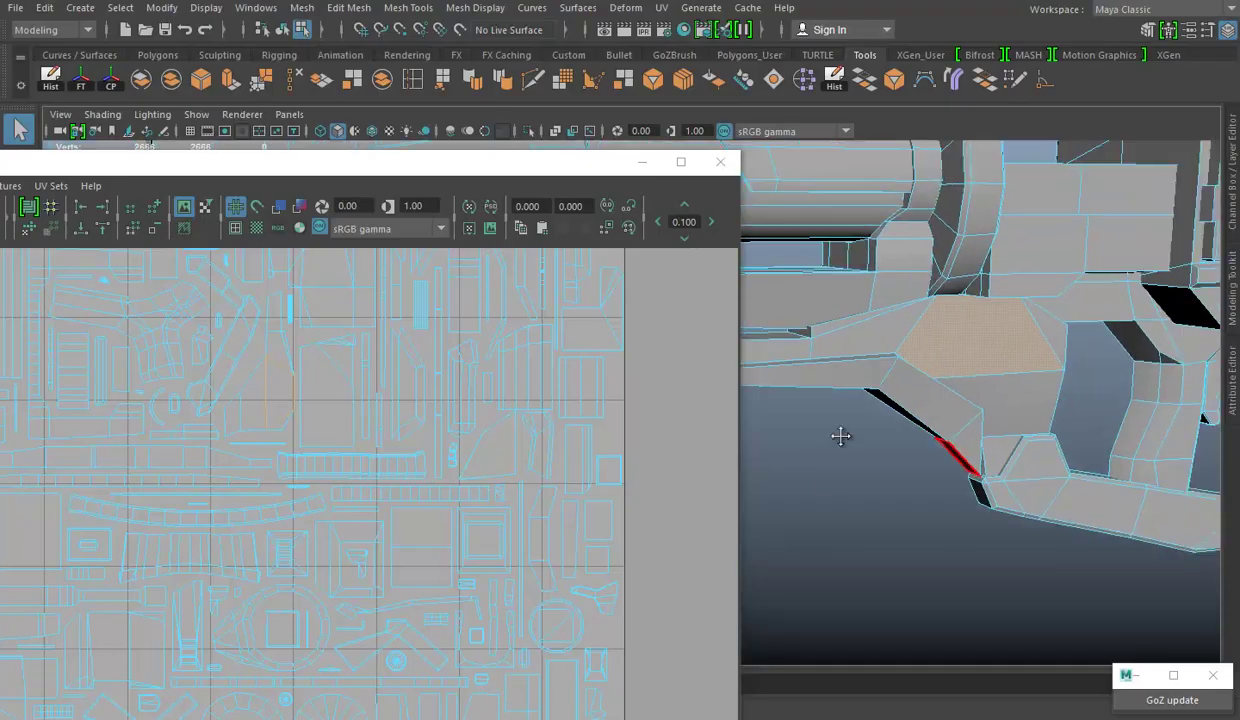
drag(840, 435, 1052, 429)
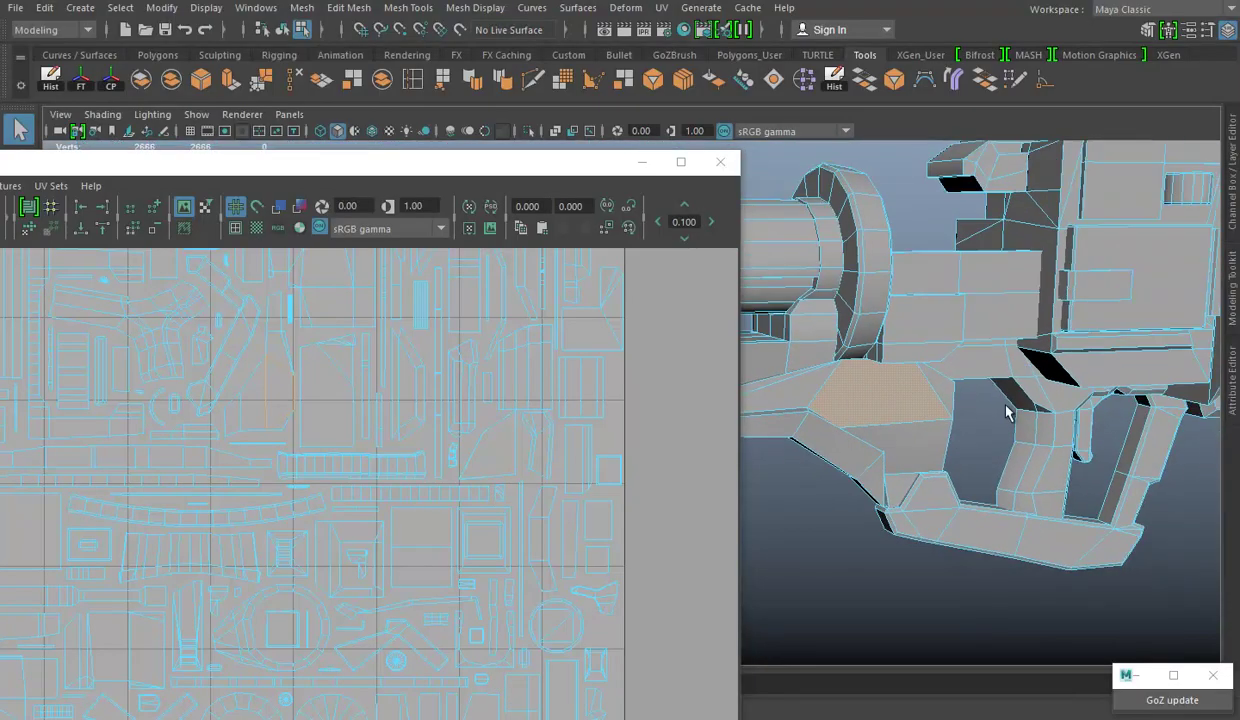
click(1095, 410)
scroll(512, 480, up, 3)
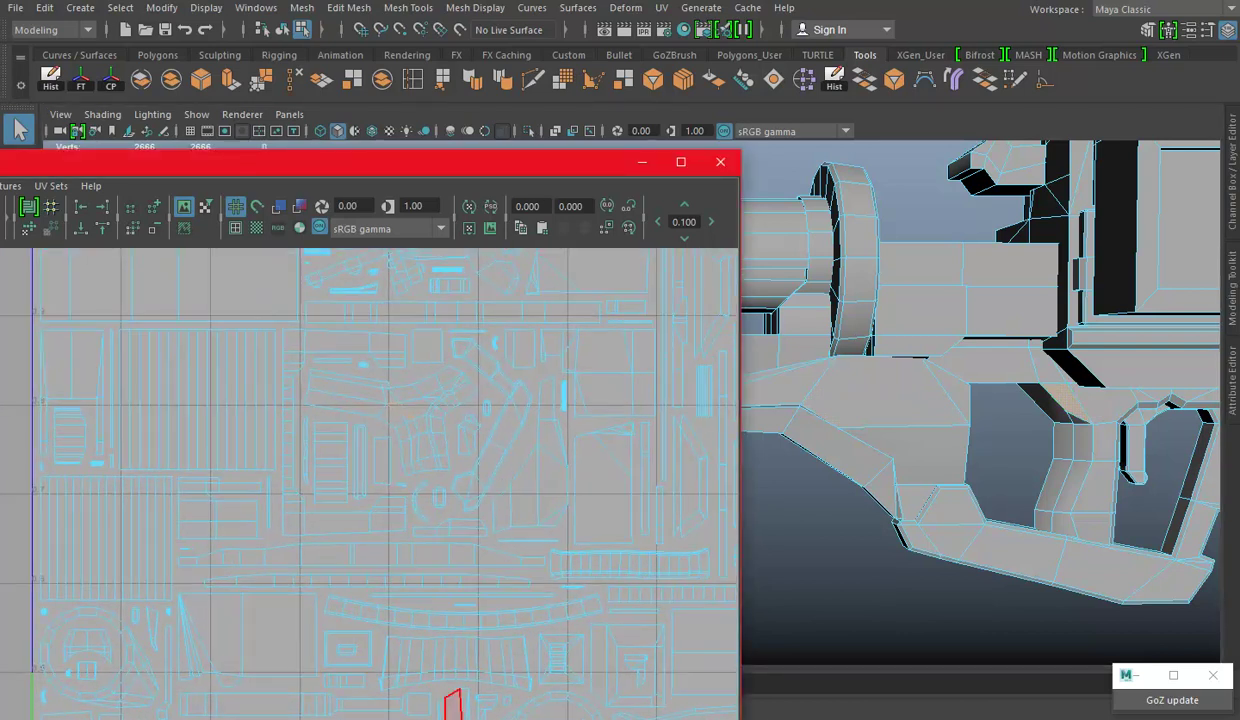
key(alt+Tab)
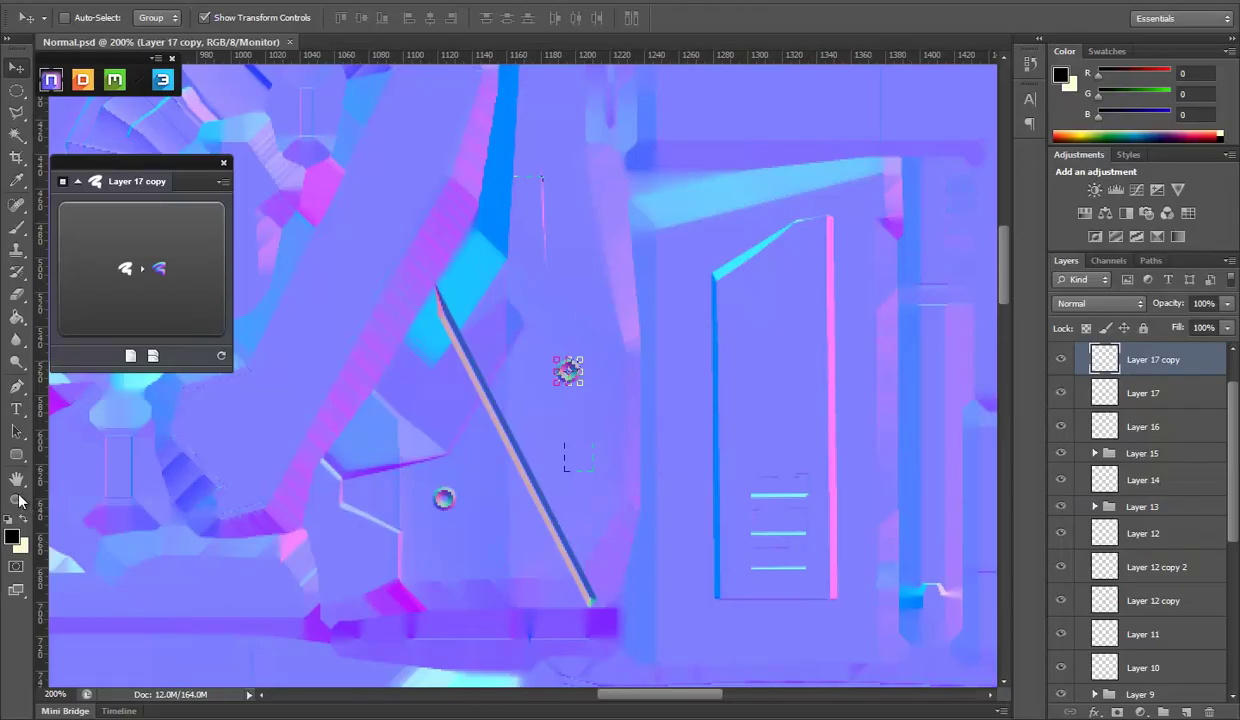
Frame the grip panel's UV shells at 200% zoom, using the UV wireframe to locate them
click(17, 500)
alt+click(501, 392)
scroll(1183, 503, down, 3)
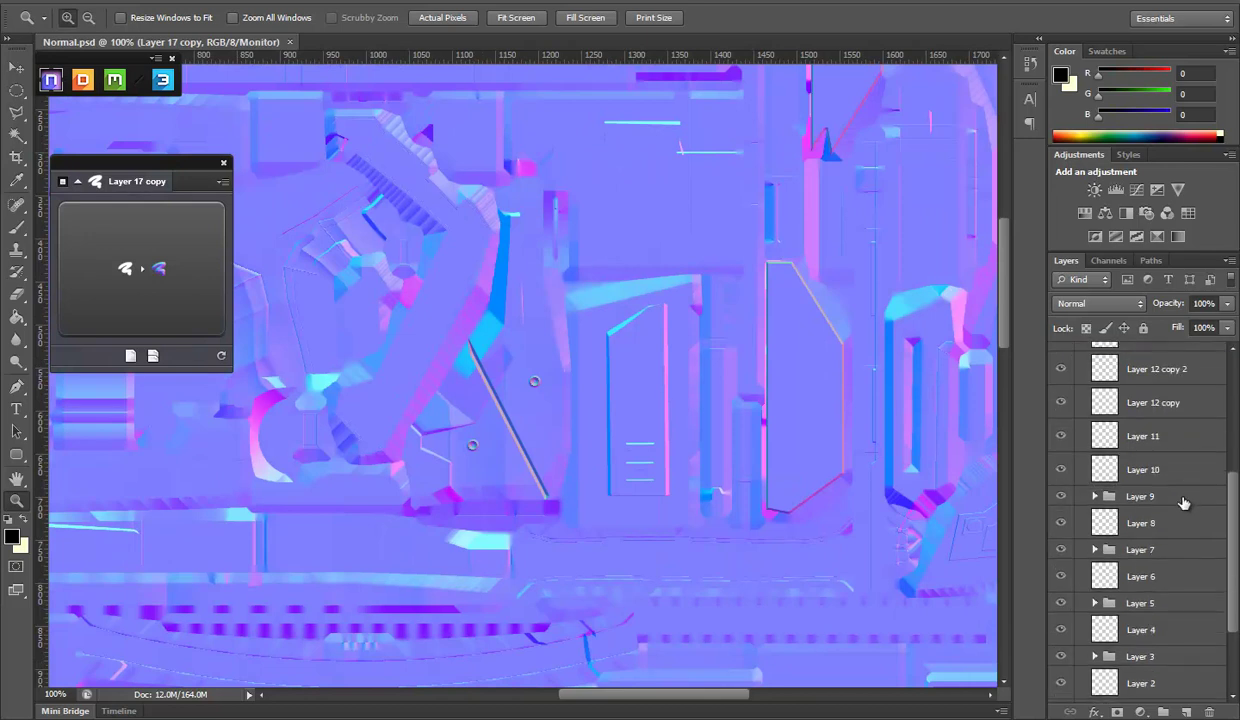
scroll(1183, 503, down, 3)
click(1063, 653)
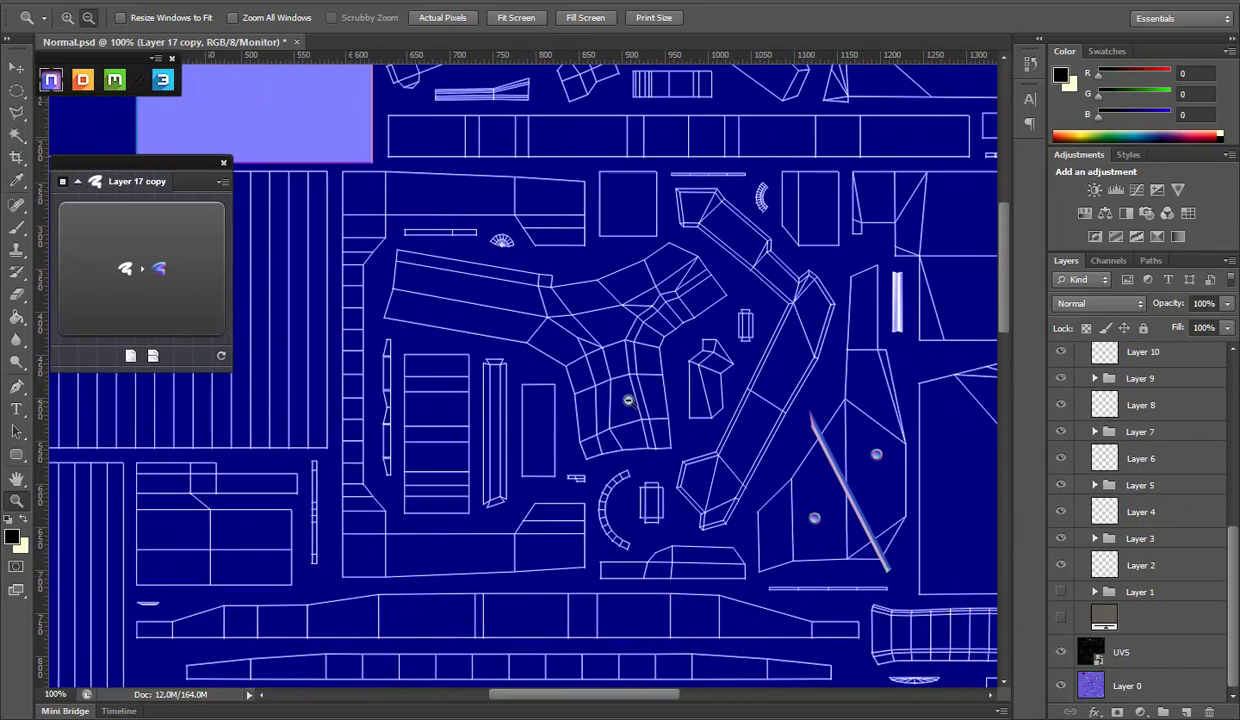
drag(650, 366, 568, 421)
click(551, 368)
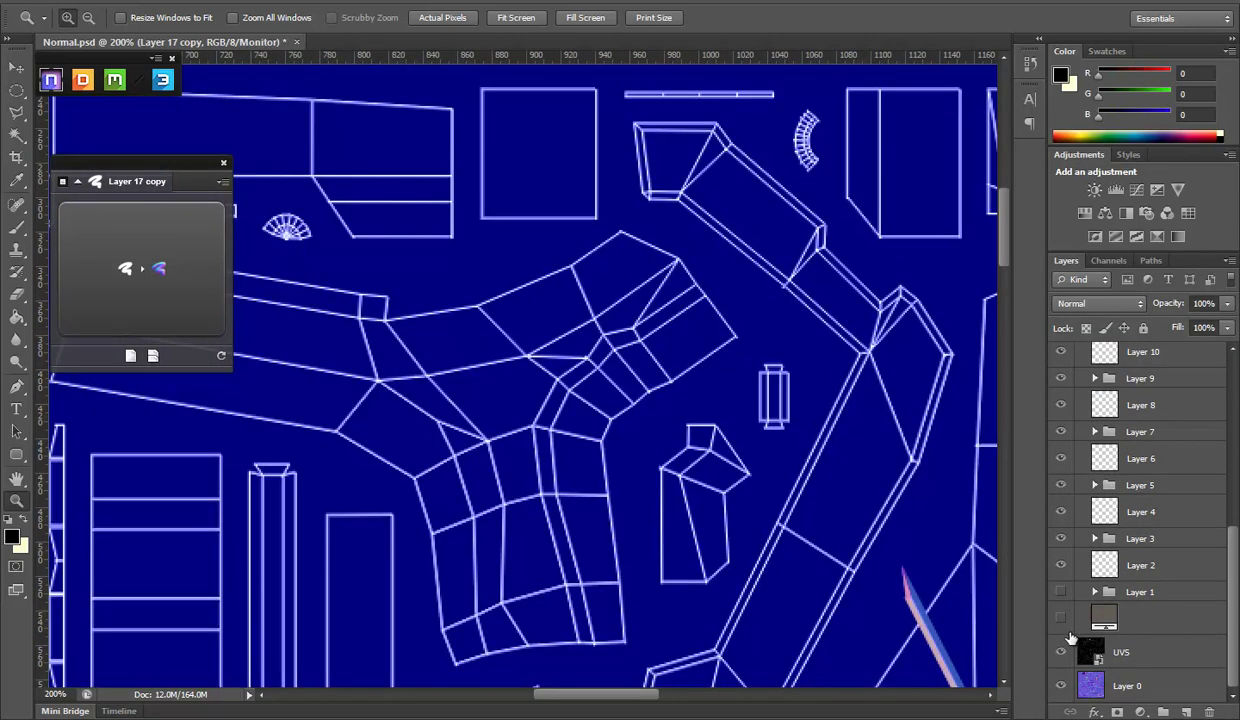
click(1062, 652)
scroll(1150, 560, up, 10)
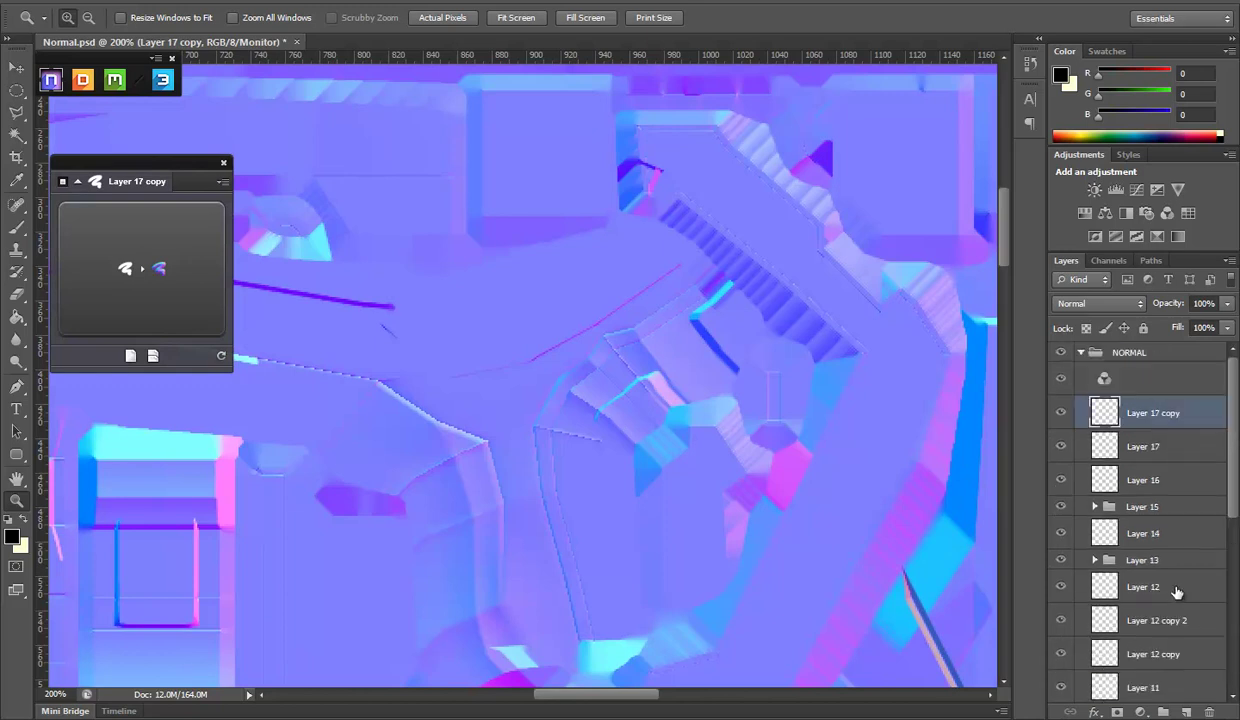
Duplicate the bolt onto the grip panel as Layer 17 copy 2 and nudge it into place
key(v)
scroll(645, 360, down, 3)
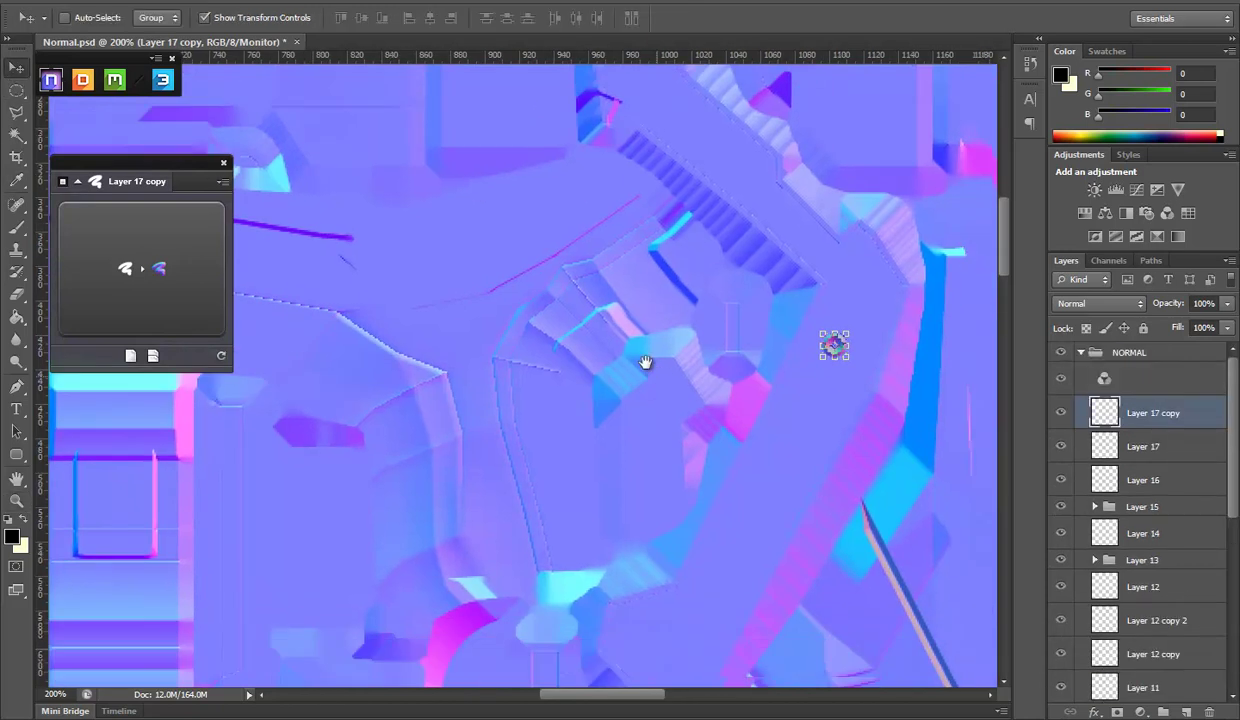
scroll(645, 360, down, 2)
scroll(667, 421, right, 3)
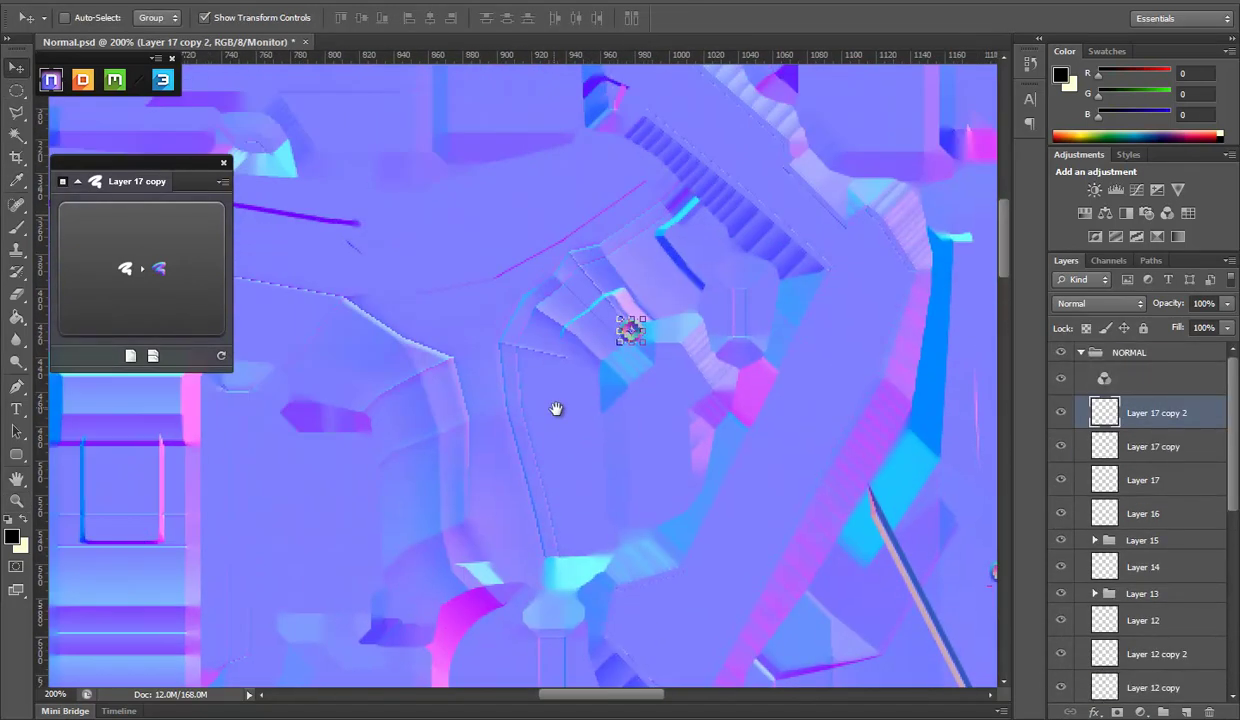
drag(425, 251, 376, 345)
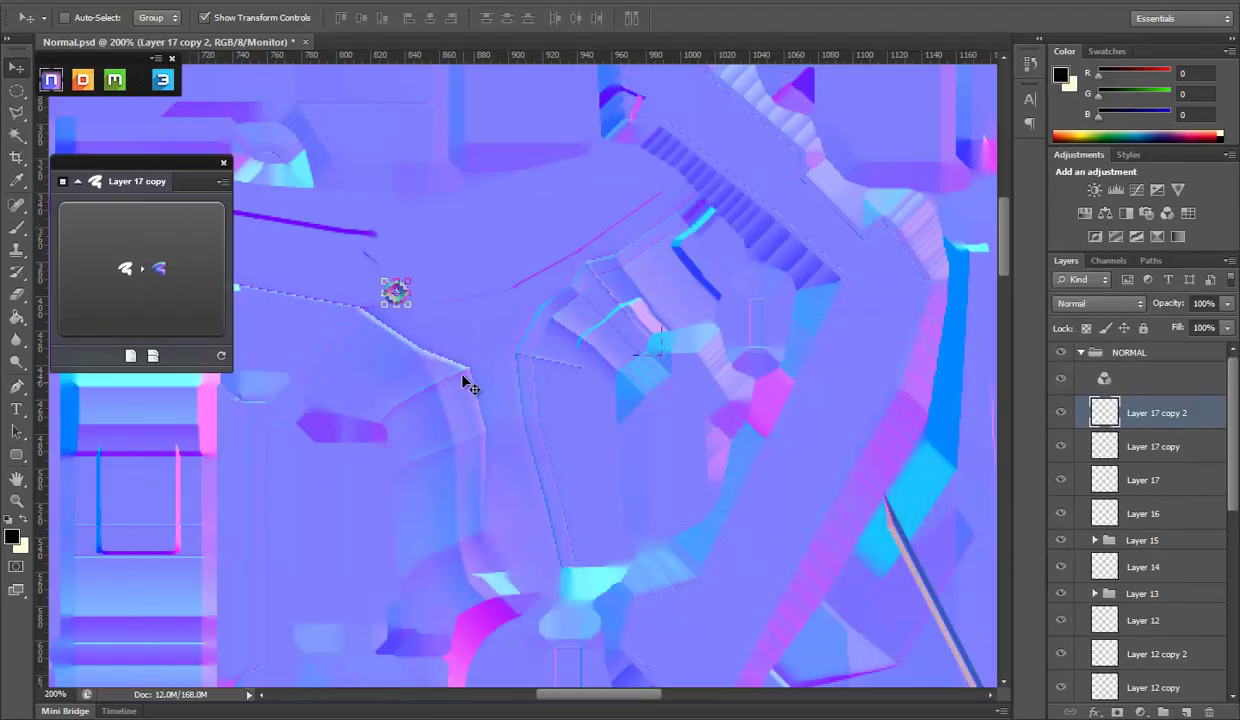
drag(460, 374, 506, 410)
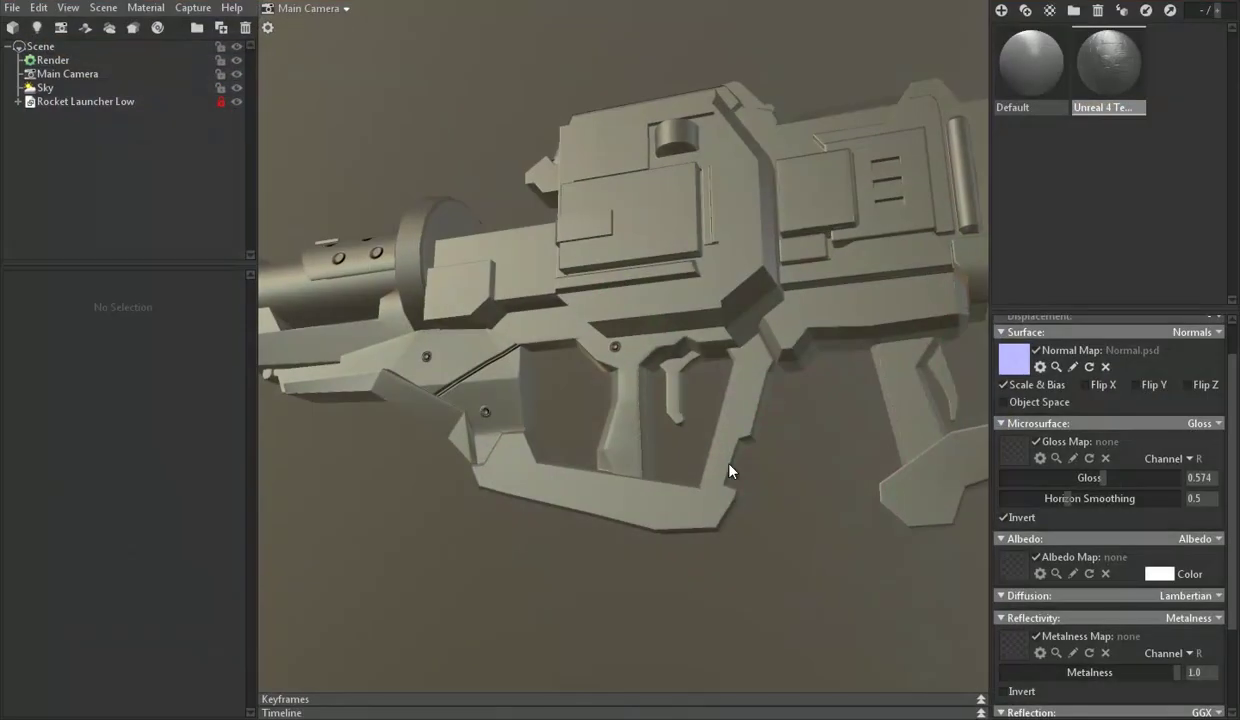
scroll(705, 449, up, 3)
scroll(743, 416, up, 3)
scroll(754, 542, up, 2)
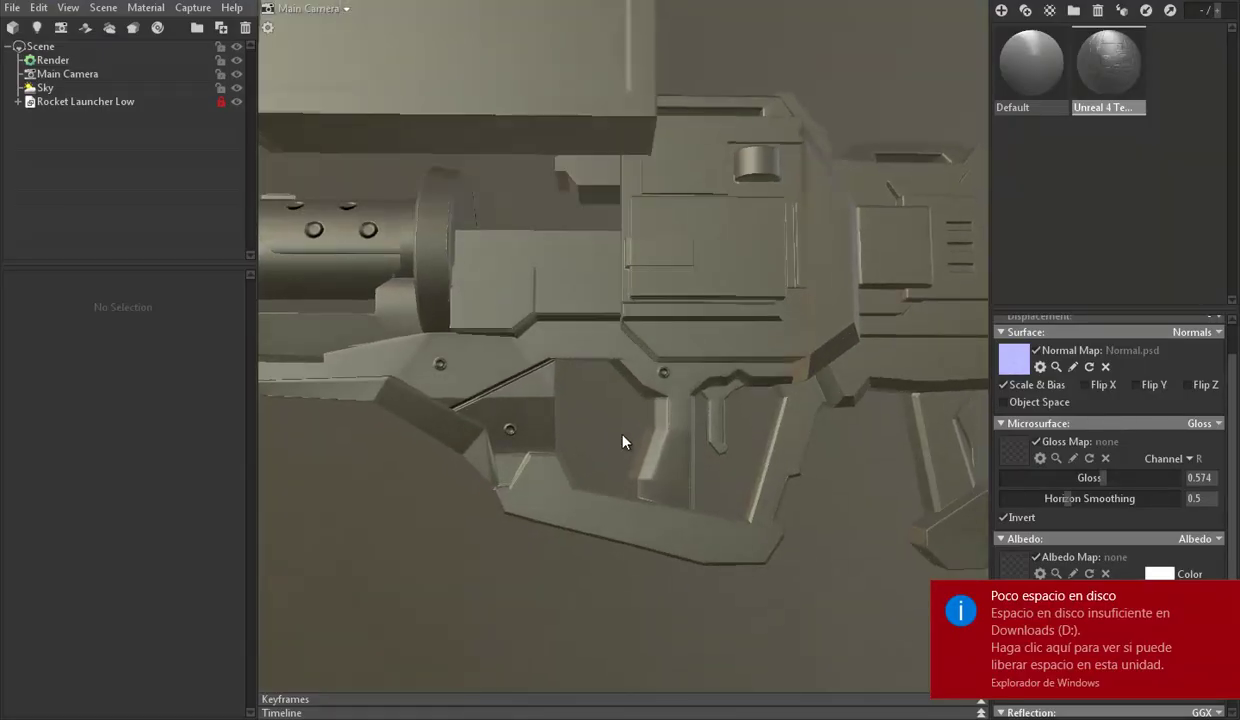
mouse_move(591, 443)
mouse_down()
mouse_move(498, 455)
mouse_move(627, 450)
mouse_move(562, 437)
mouse_move(548, 451)
mouse_move(700, 665)
mouse_up()
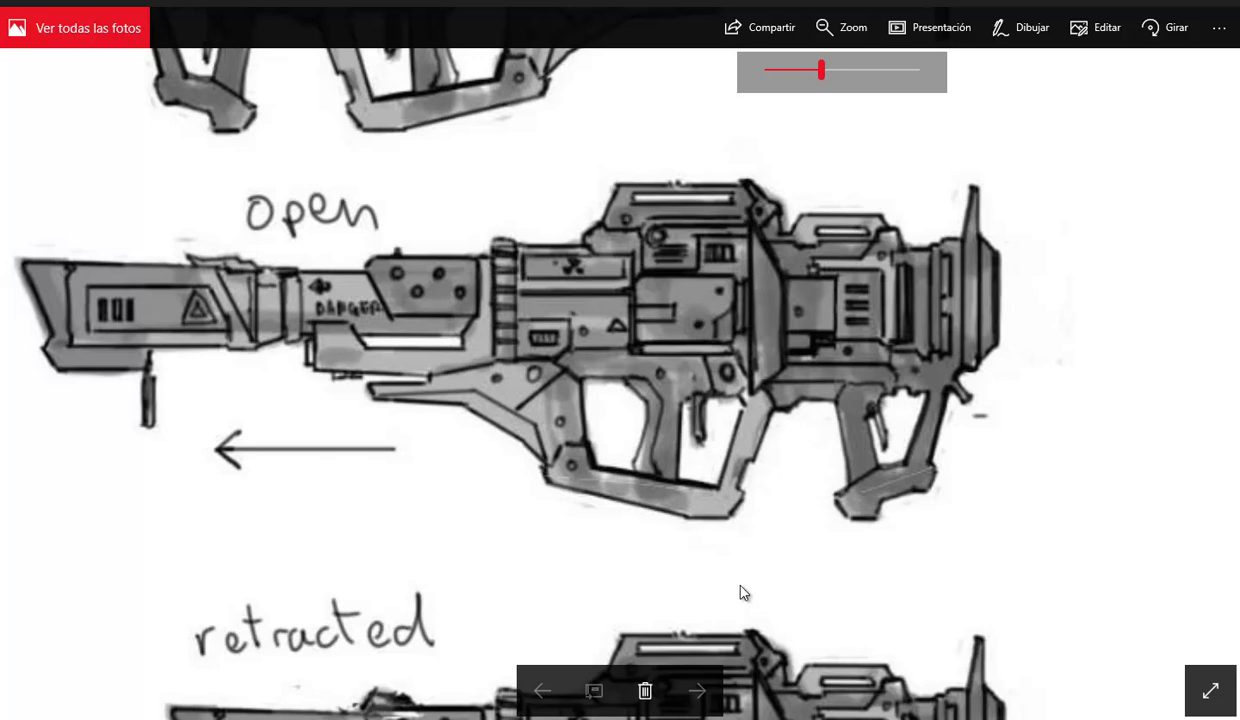
Pan the zoomed sketch in Windows Photos to center the 'Open' rocket launcher drawing
scroll(740, 590, down, 3)
scroll(757, 456, up, 3)
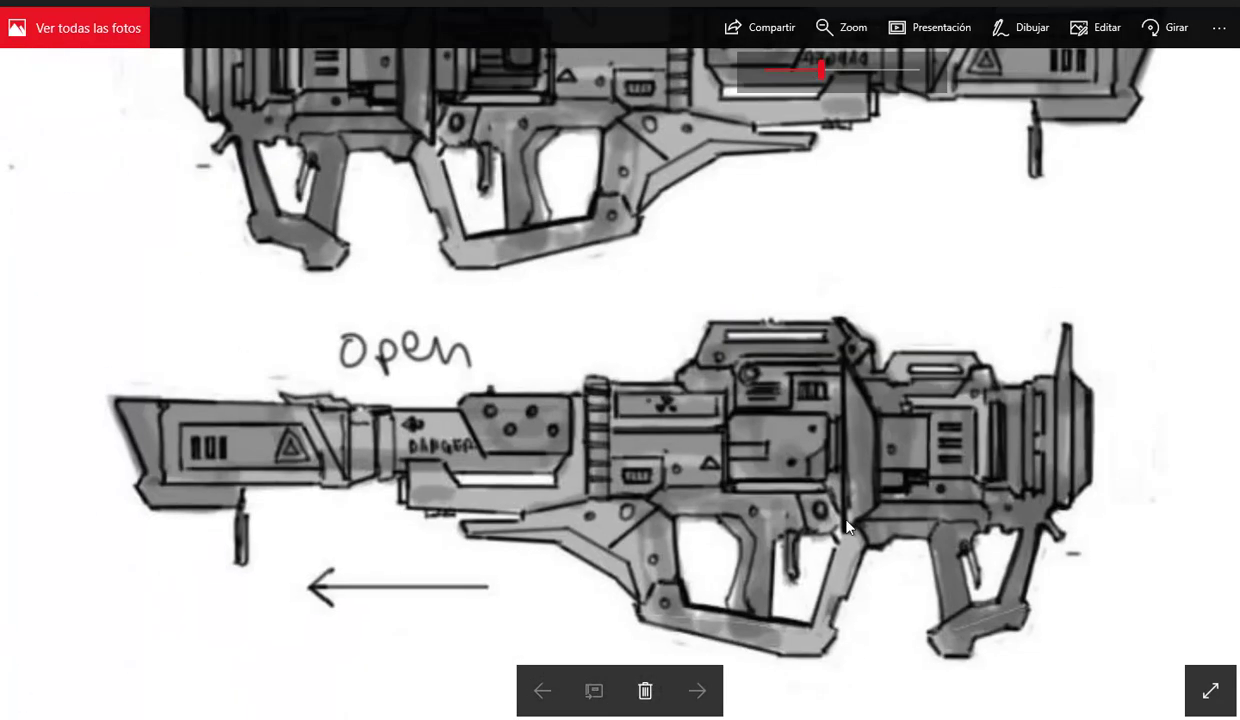
scroll(821, 585, up, 3)
drag(845, 638, 792, 425)
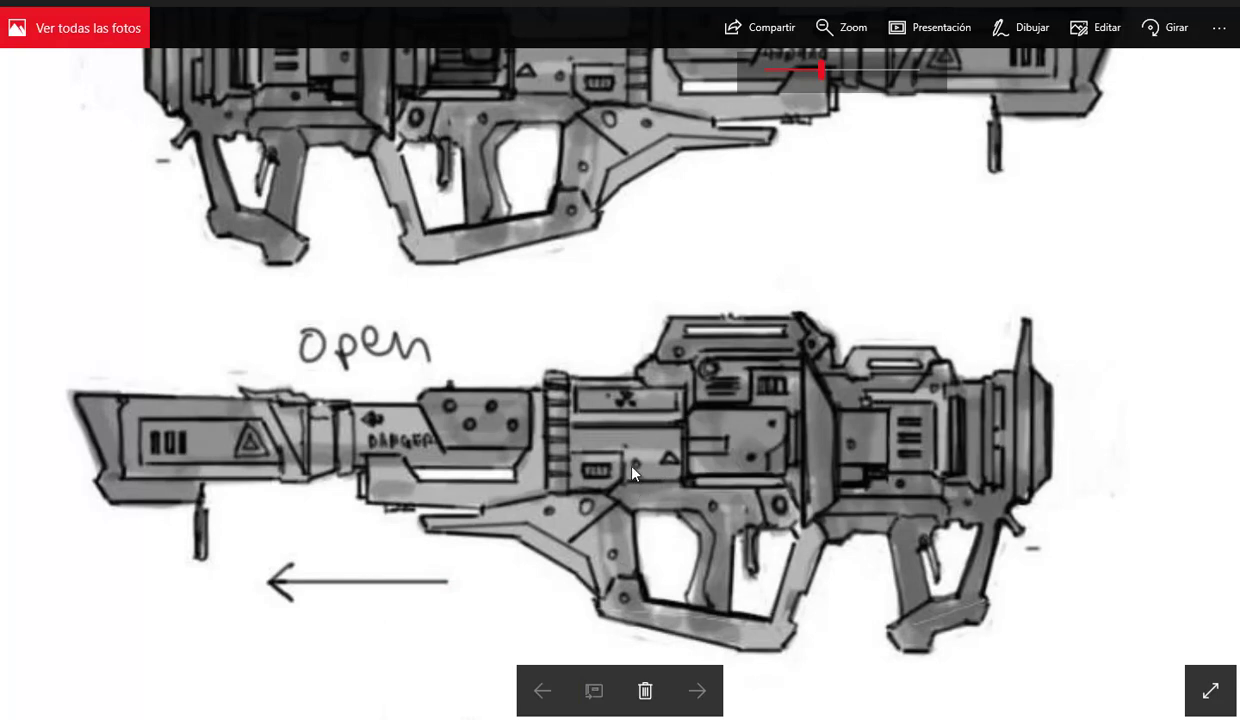
Orbit the launcher in Maya and select its flat front panel face
click(545, 640)
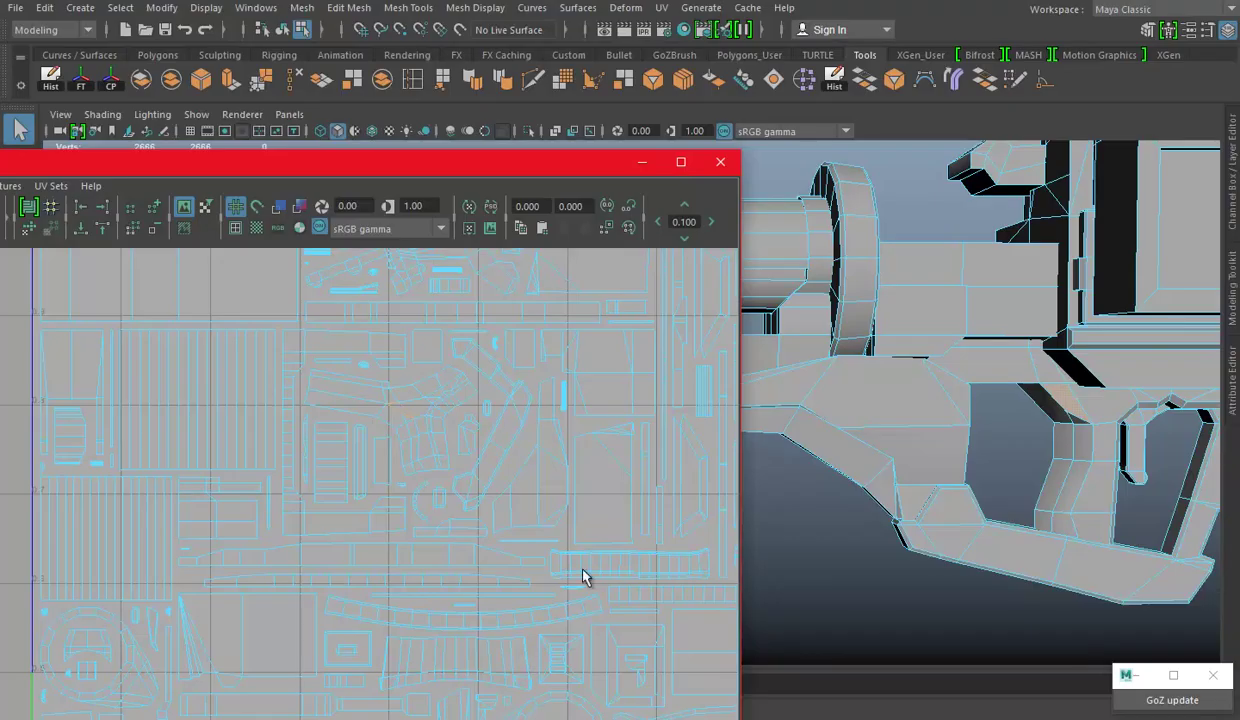
drag(935, 388, 783, 476)
mouse_move(1093, 457)
mouse_down()
mouse_move(993, 363)
mouse_move(1000, 352)
mouse_move(841, 363)
mouse_up()
click(825, 342)
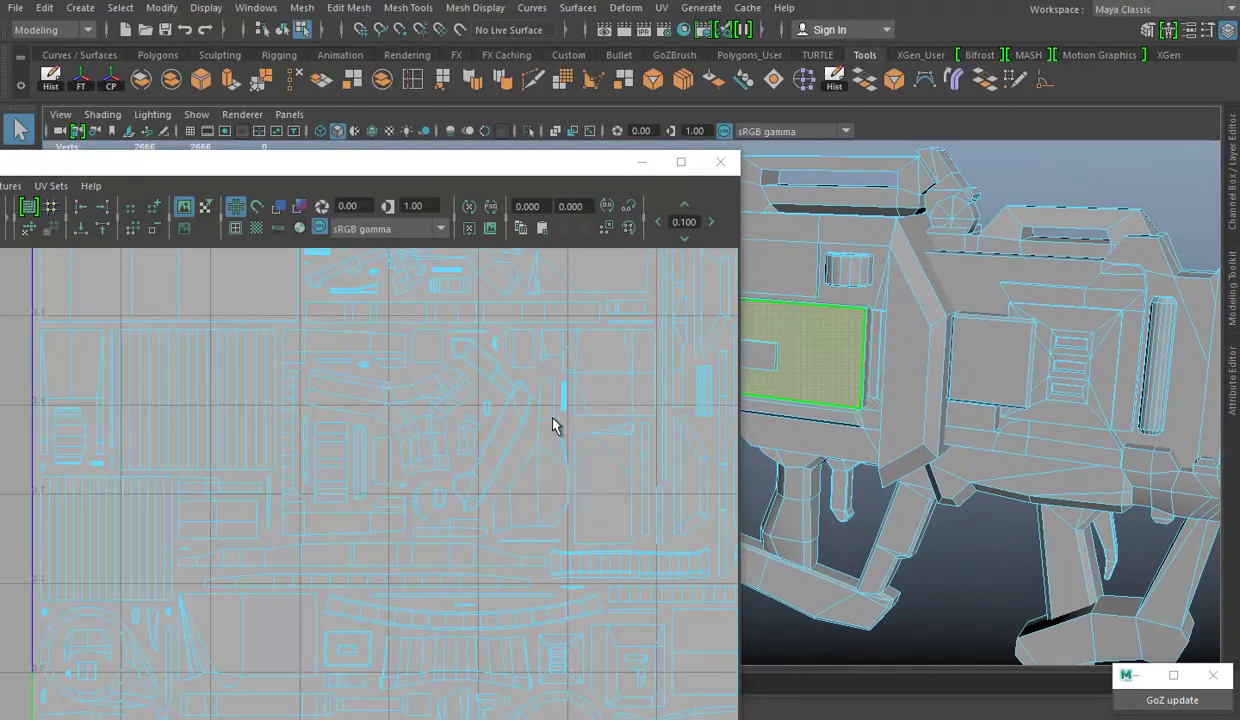
Zoom out the UV Editor to show the full 0–1 UV tile
click(555, 425)
scroll(540, 450, down, 5)
scroll(426, 452, up, 2)
scroll(410, 485, up, 2)
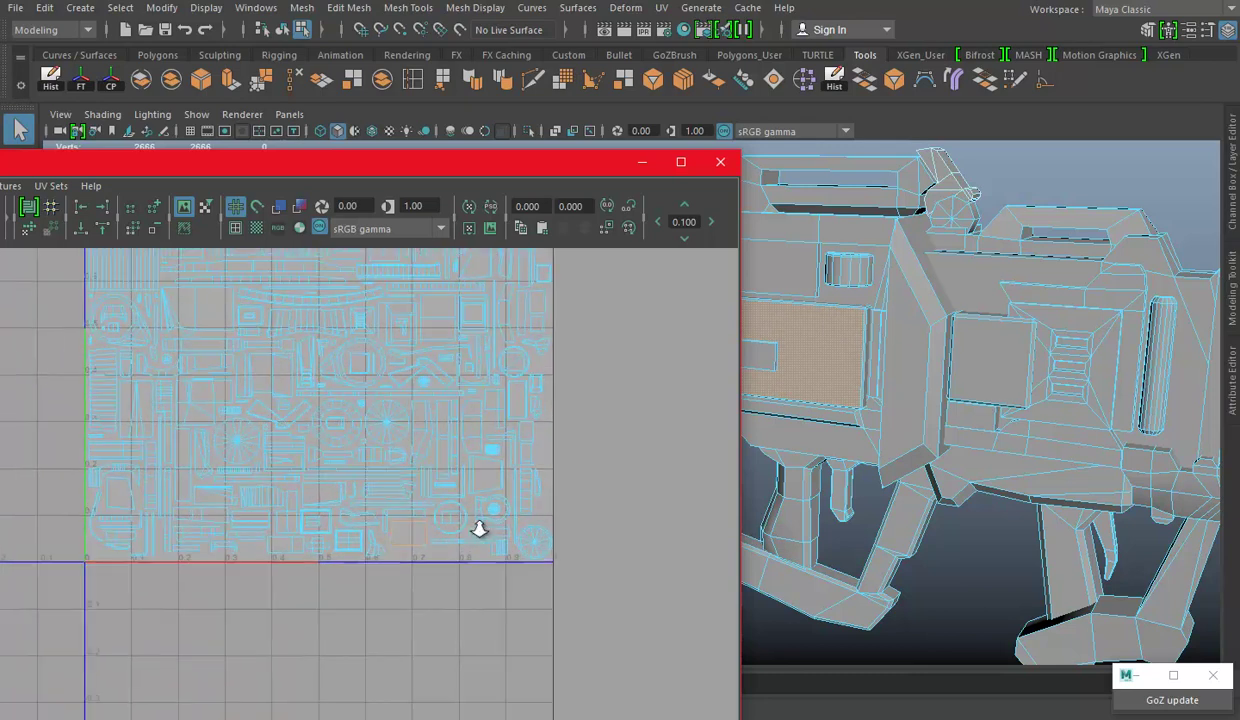
scroll(476, 526, up, 2)
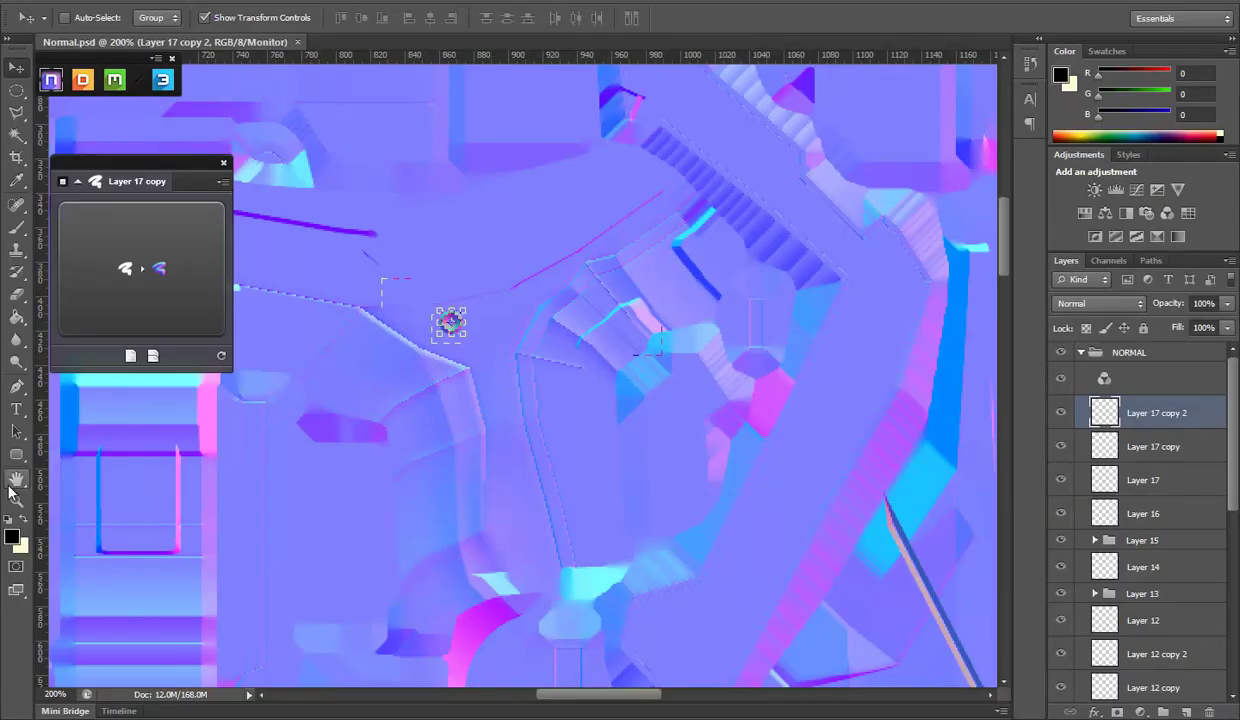
Zoom the normal map to 100% and show the UVS wireframe layer, comparing against Maya
key(z)
drag(605, 510, 604, 410)
alt+click(678, 498)
drag(678, 498, 623, 366)
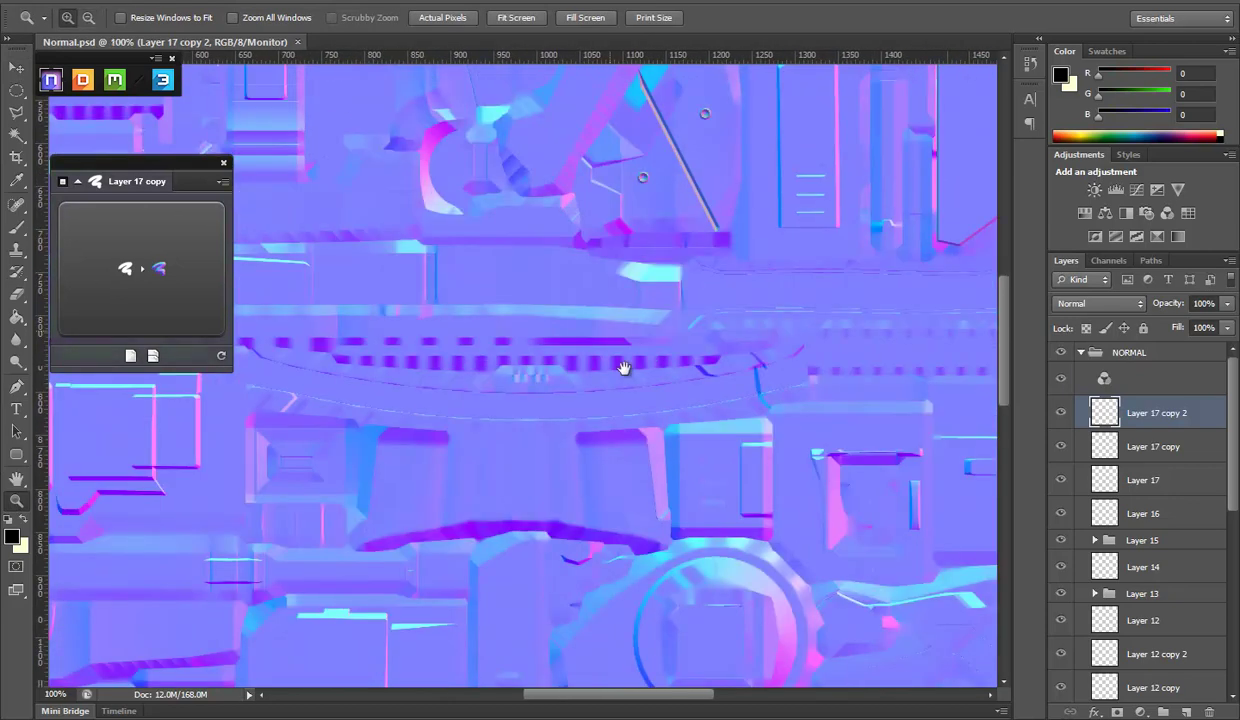
scroll(1062, 597, down, 5)
scroll(1062, 597, down, 2)
click(1060, 618)
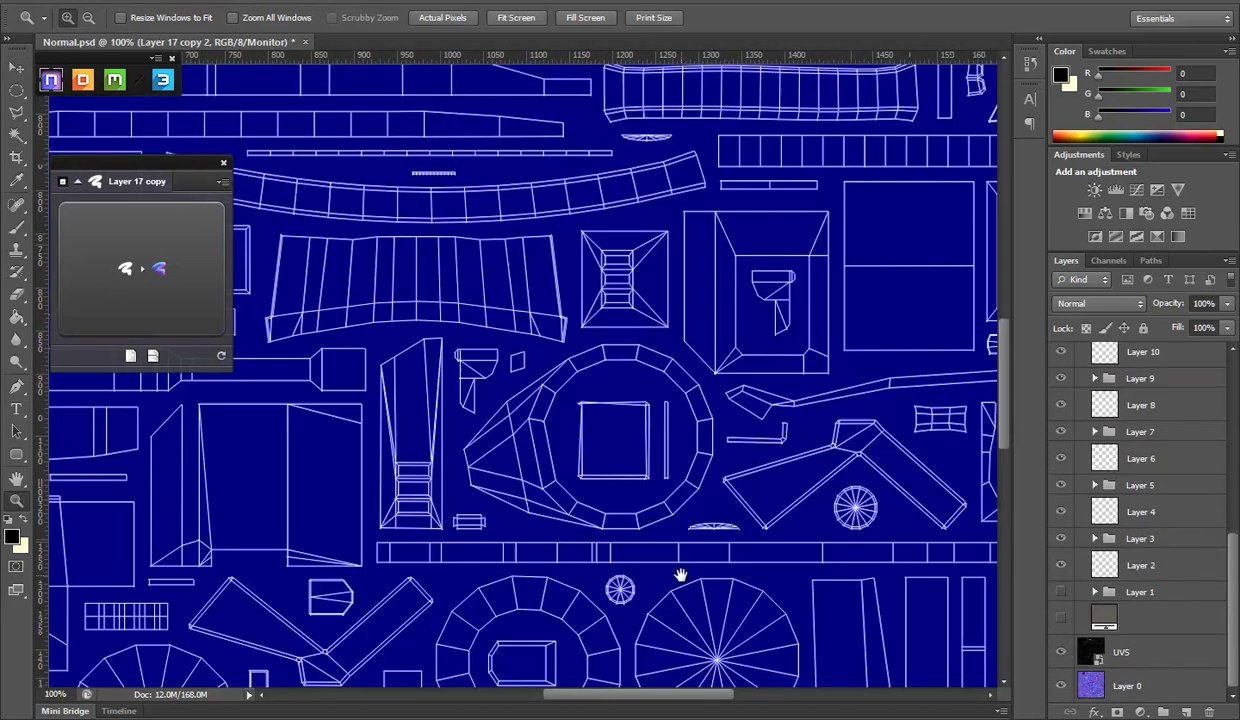
drag(672, 496, 664, 410)
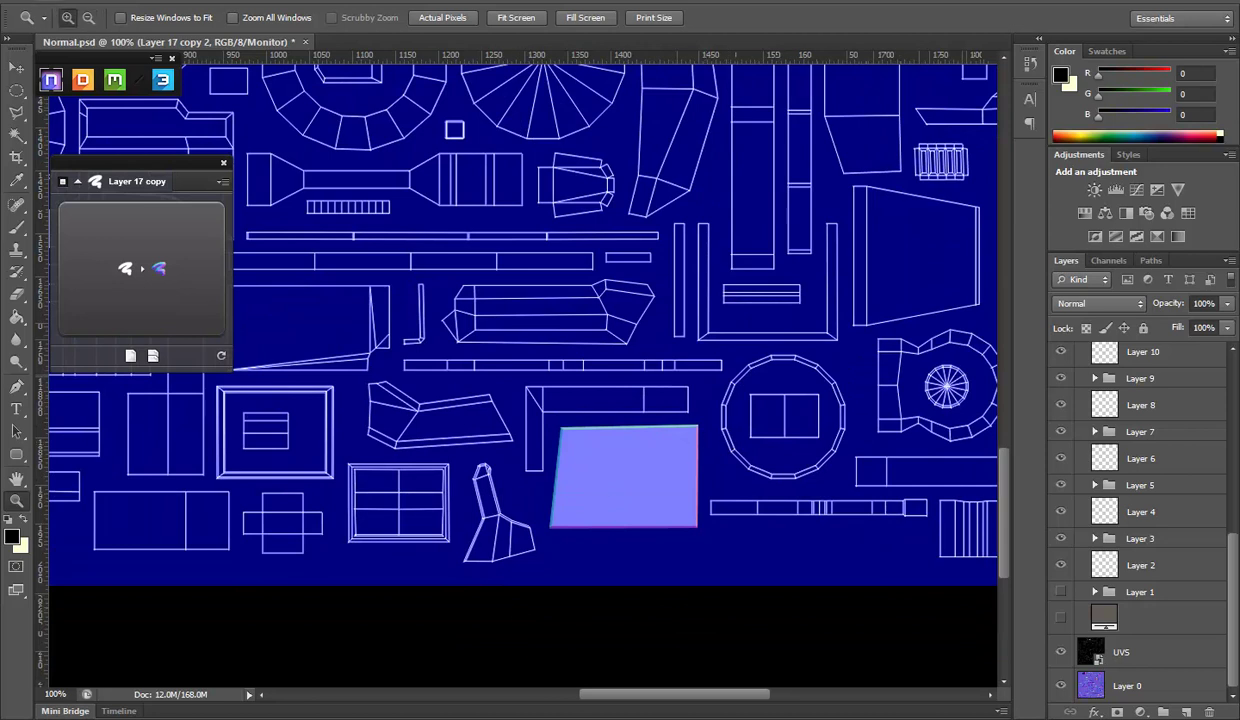
click(495, 680)
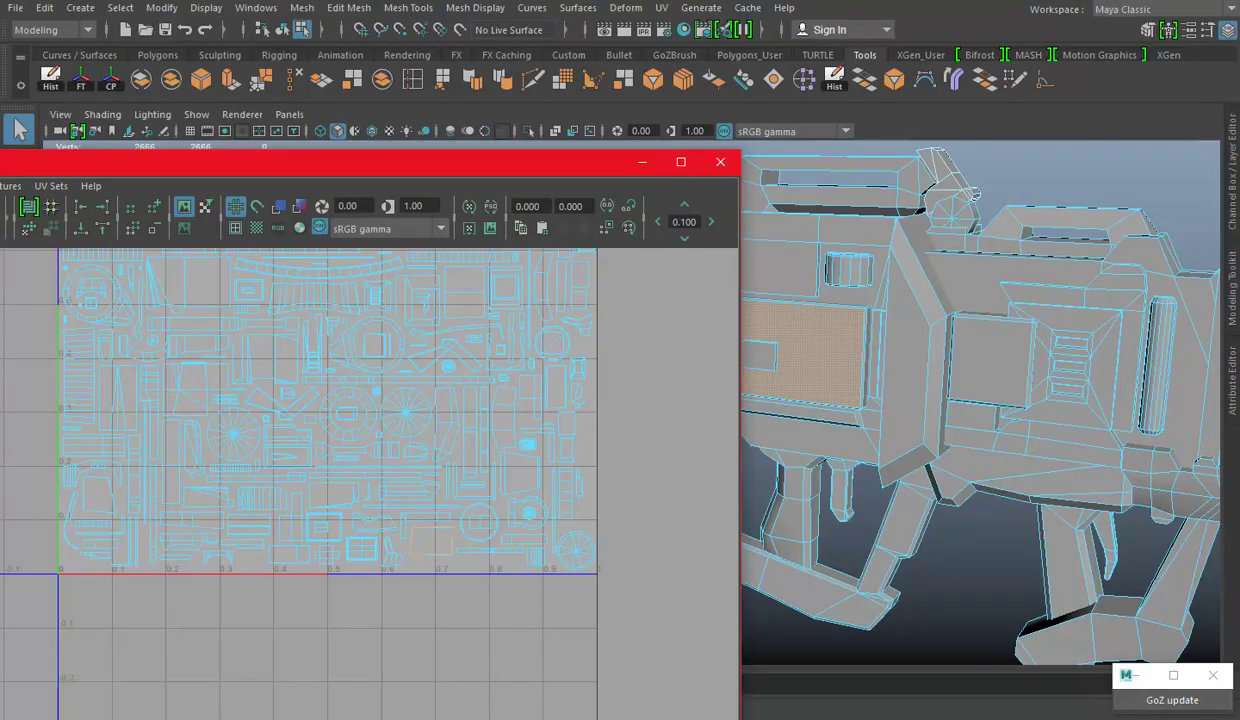
key(alt+Tab)
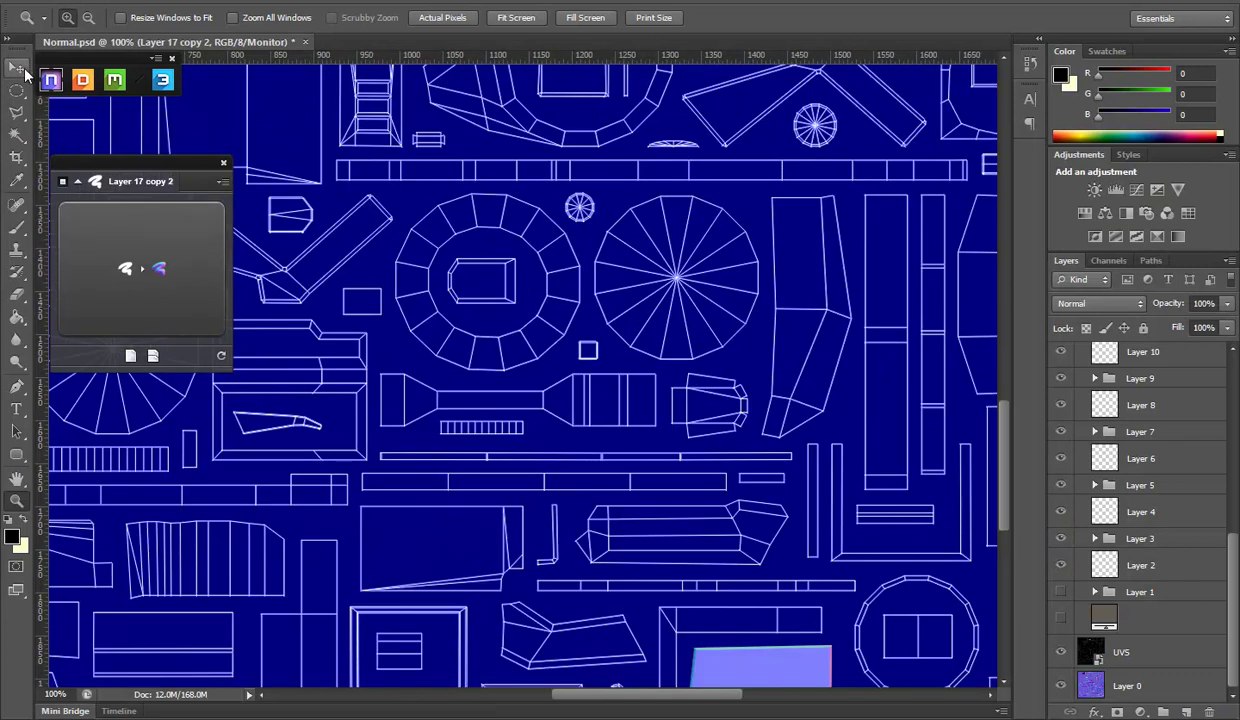
Alt-drag the stamped detail into the front panel shell as Layer 17 copy 3, then hide UVS
click(24, 72)
mouse_move(631, 338)
mouse_down()
mouse_move(503, 338)
mouse_move(524, 449)
mouse_up()
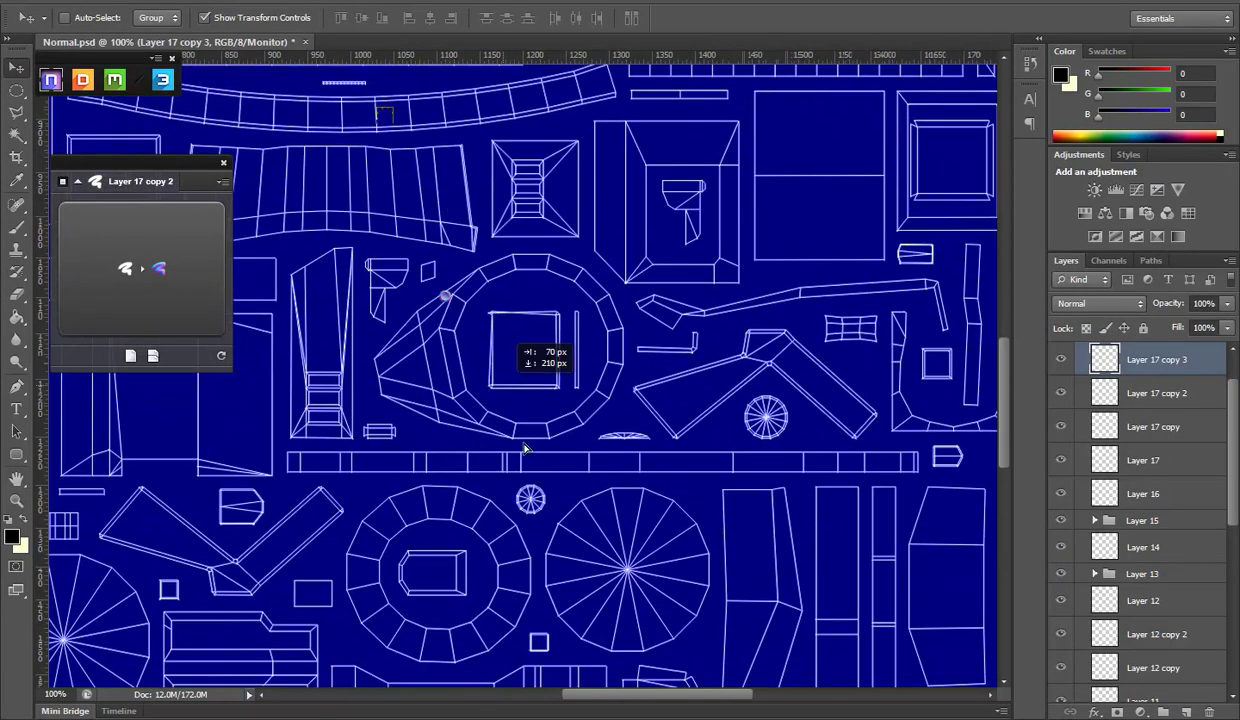
drag(524, 449, 600, 495)
scroll(1160, 560, down, 3)
scroll(1136, 598, down, 4)
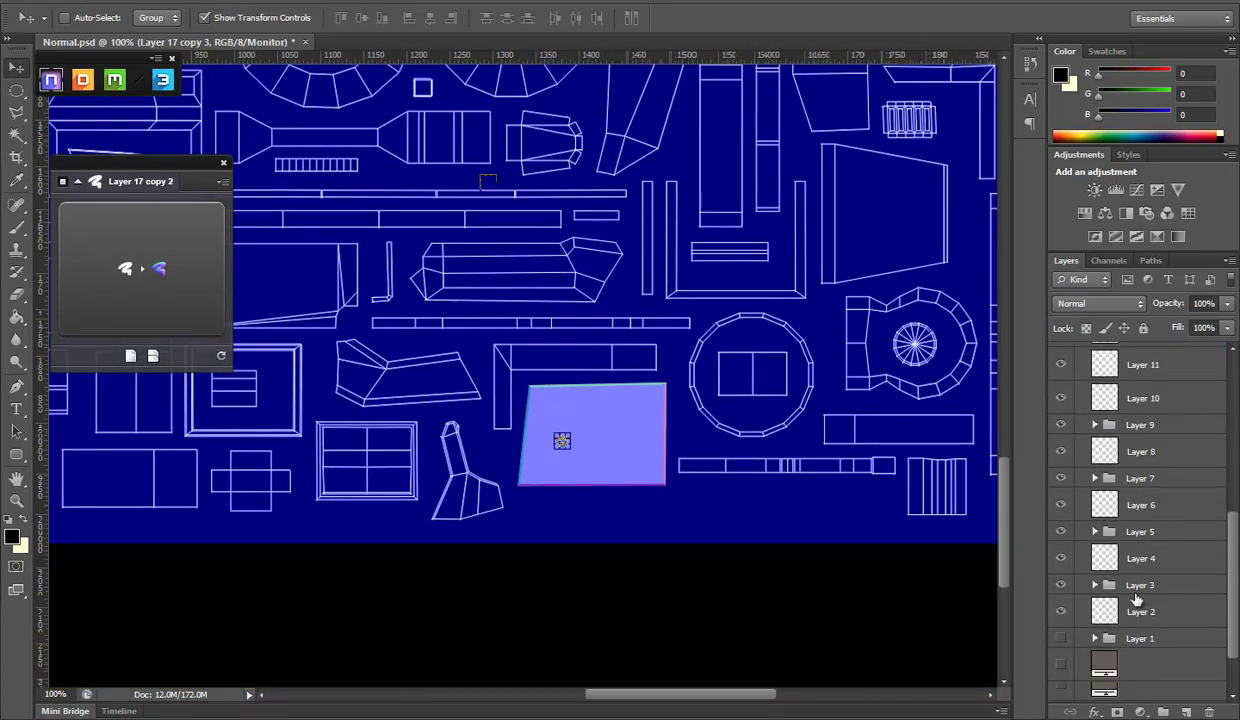
scroll(1120, 580, down, 2)
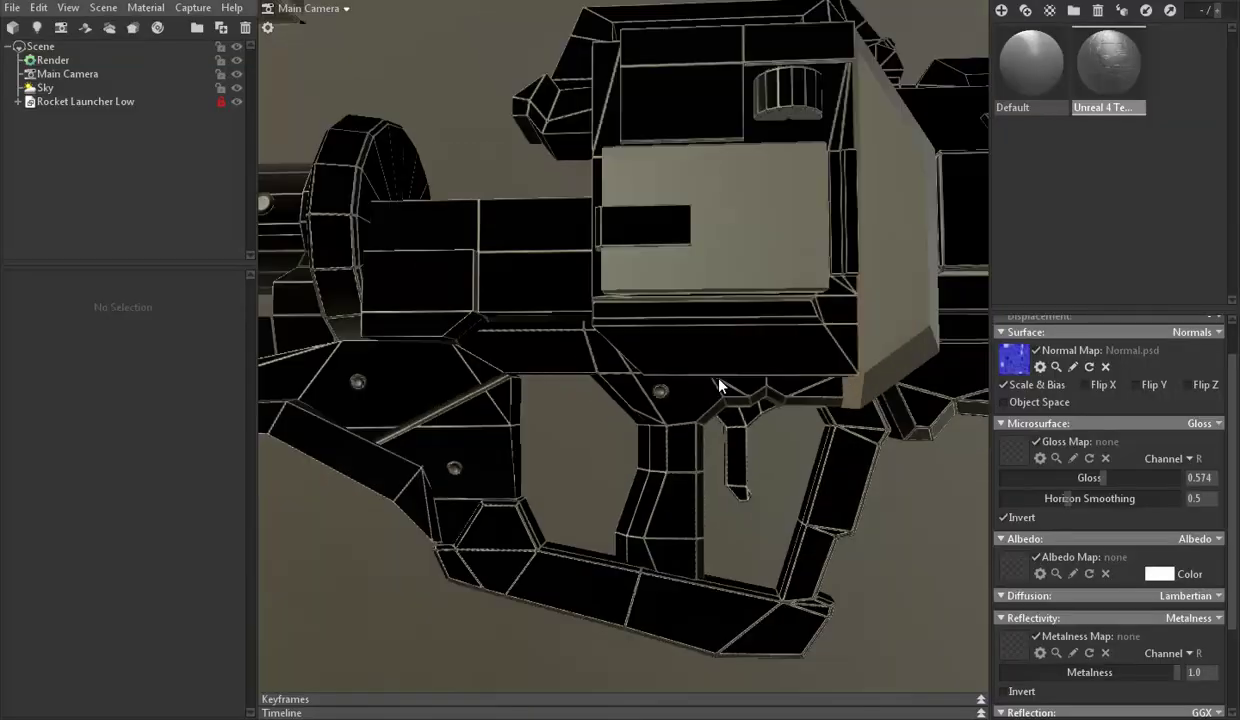
drag(696, 365, 676, 417)
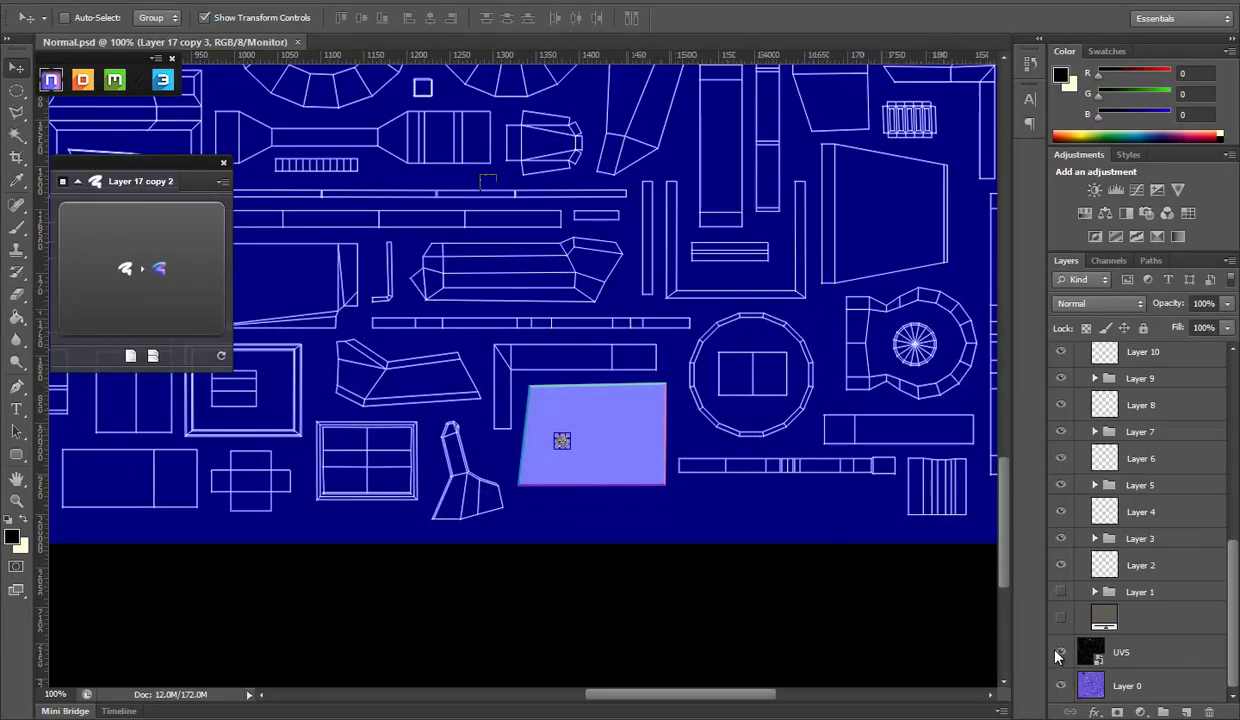
click(1060, 653)
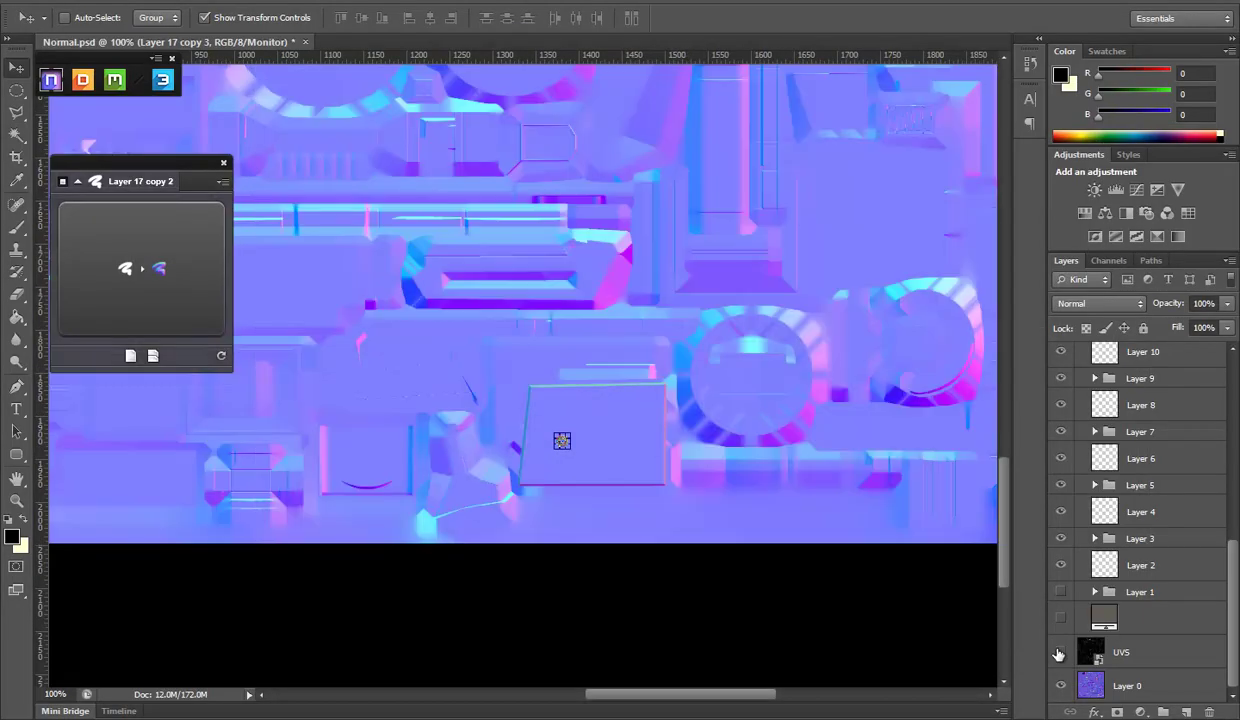
Show the UVS layer again and reposition the stamped detail on the UV layout
click(1062, 655)
drag(615, 500, 706, 516)
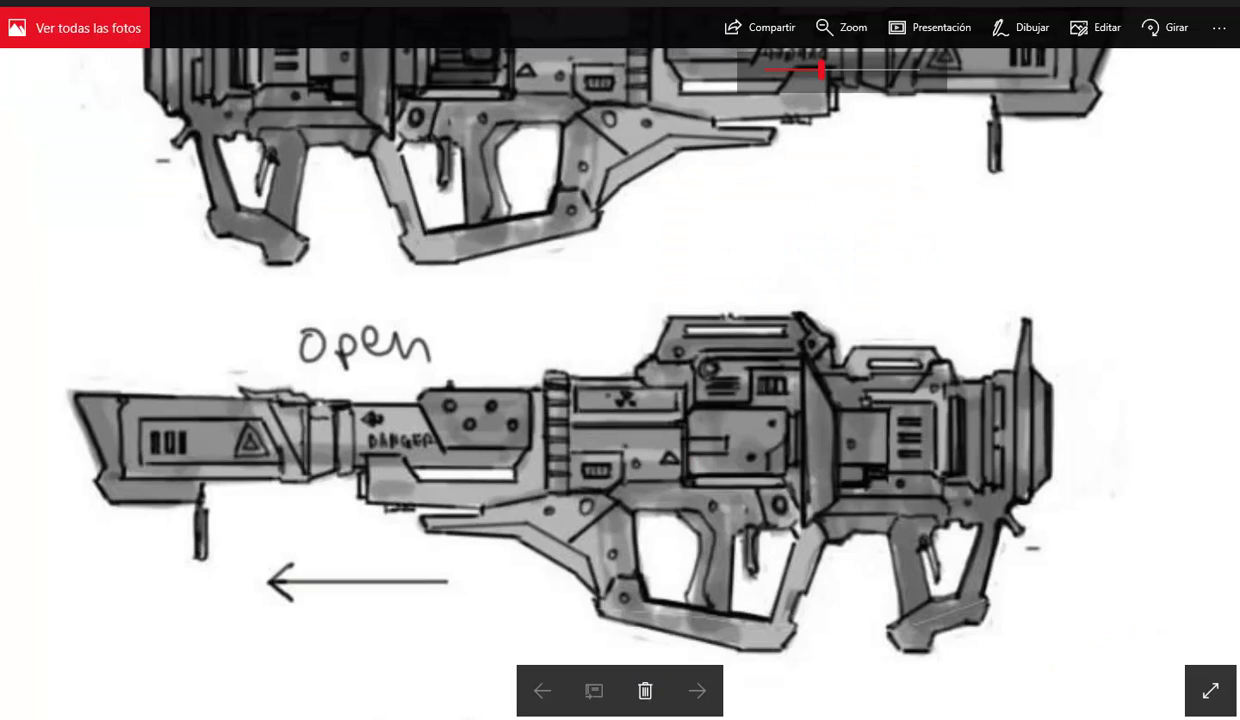
Pan the sketch past the Reload and retracted drawings back to the open-state launcher
drag(777, 252, 793, 398)
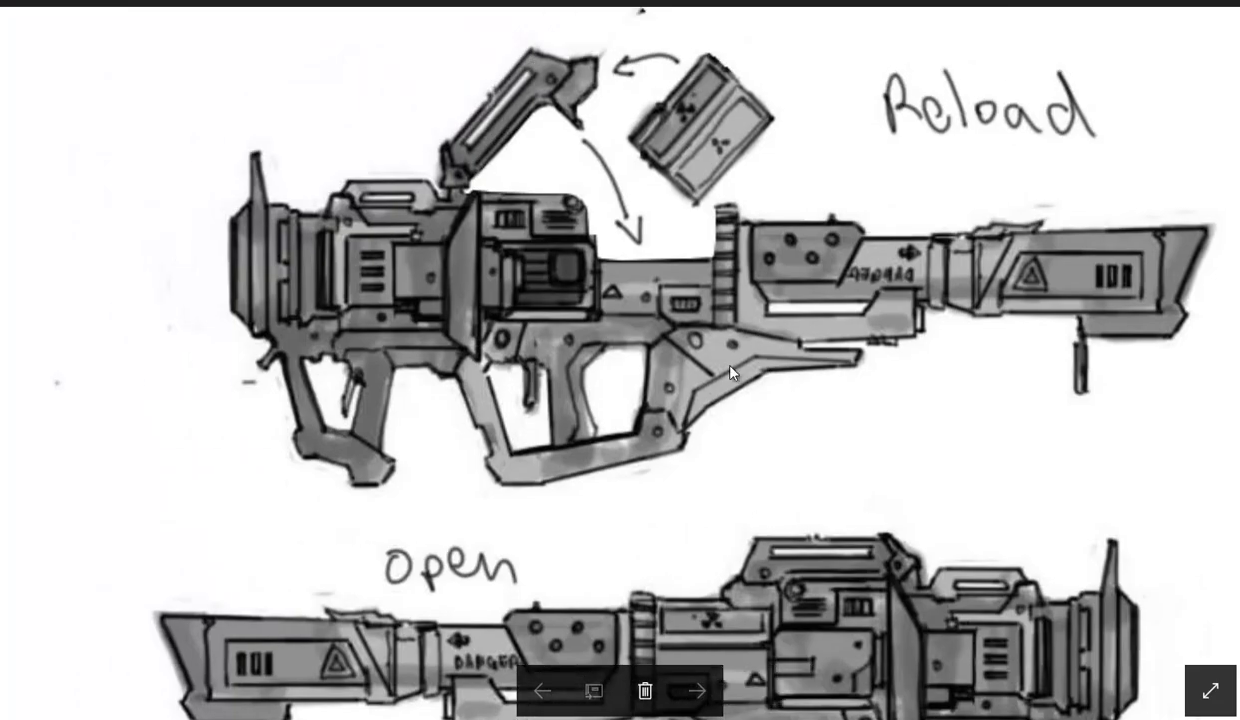
drag(706, 353, 615, 78)
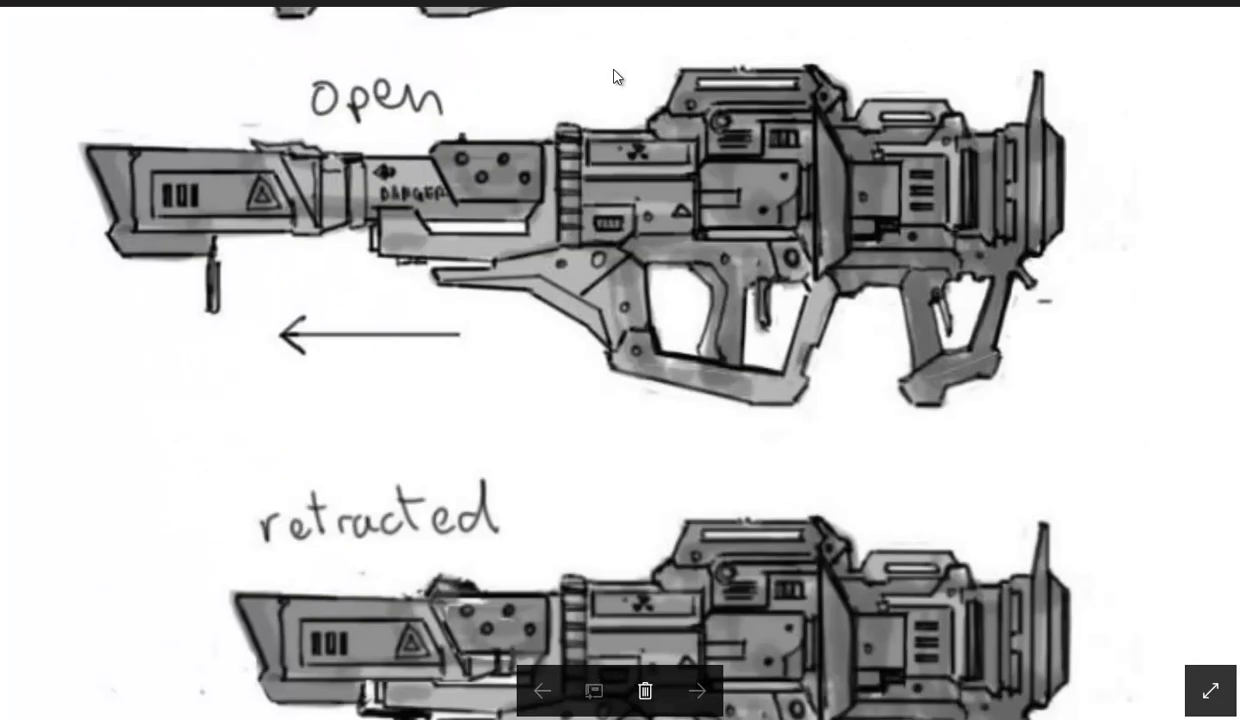
drag(750, 190, 750, 341)
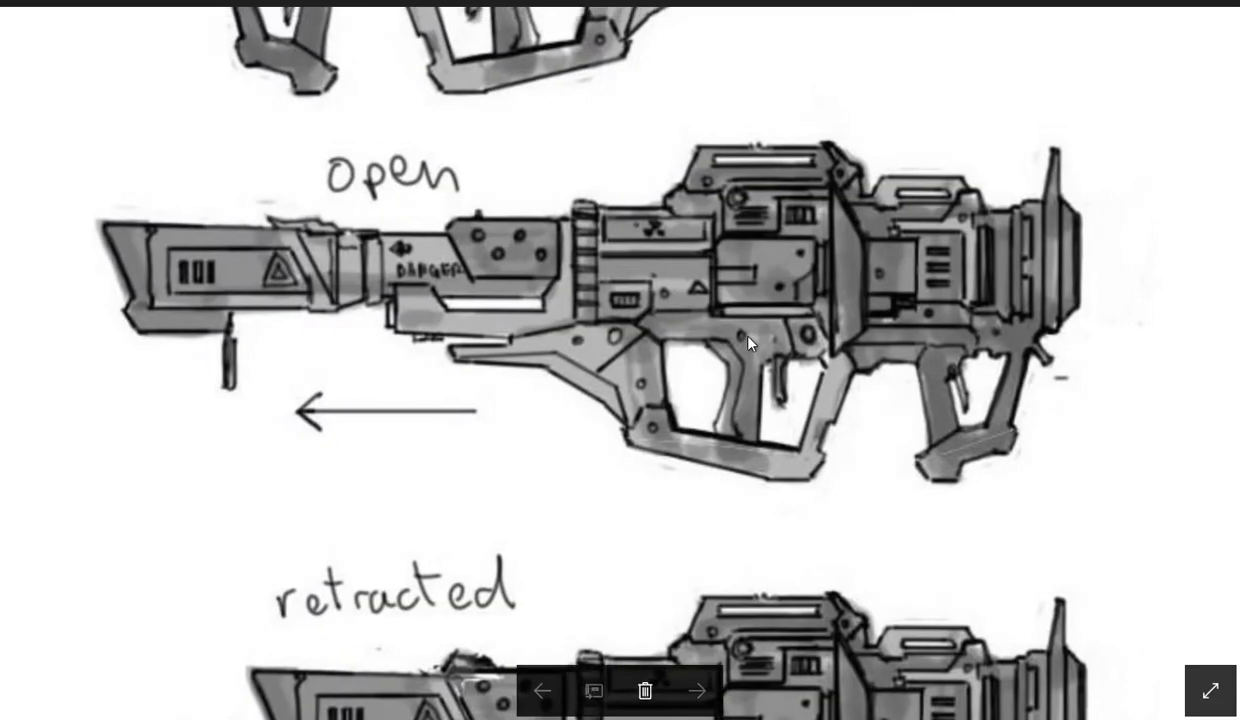
click(515, 673)
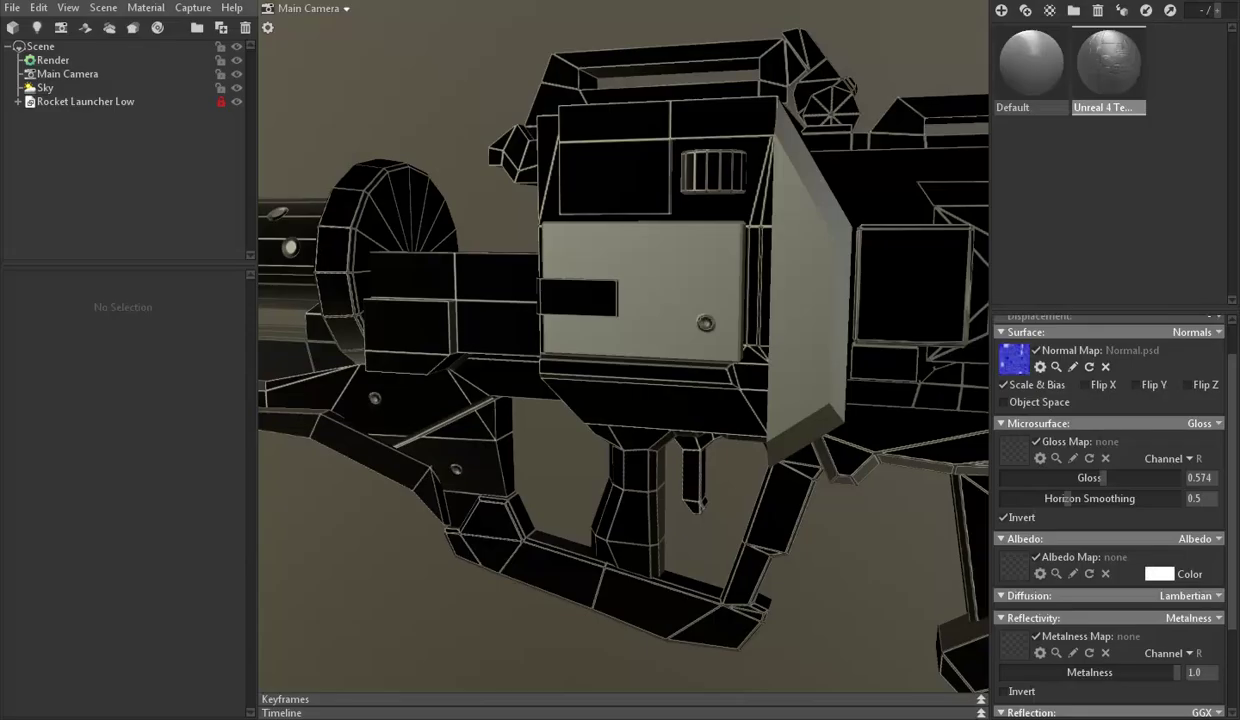
Move the round screw detail across the flat panel shell and save Normal.psd
mouse_move(765, 427)
mouse_down()
mouse_move(796, 424)
mouse_move(466, 688)
mouse_up()
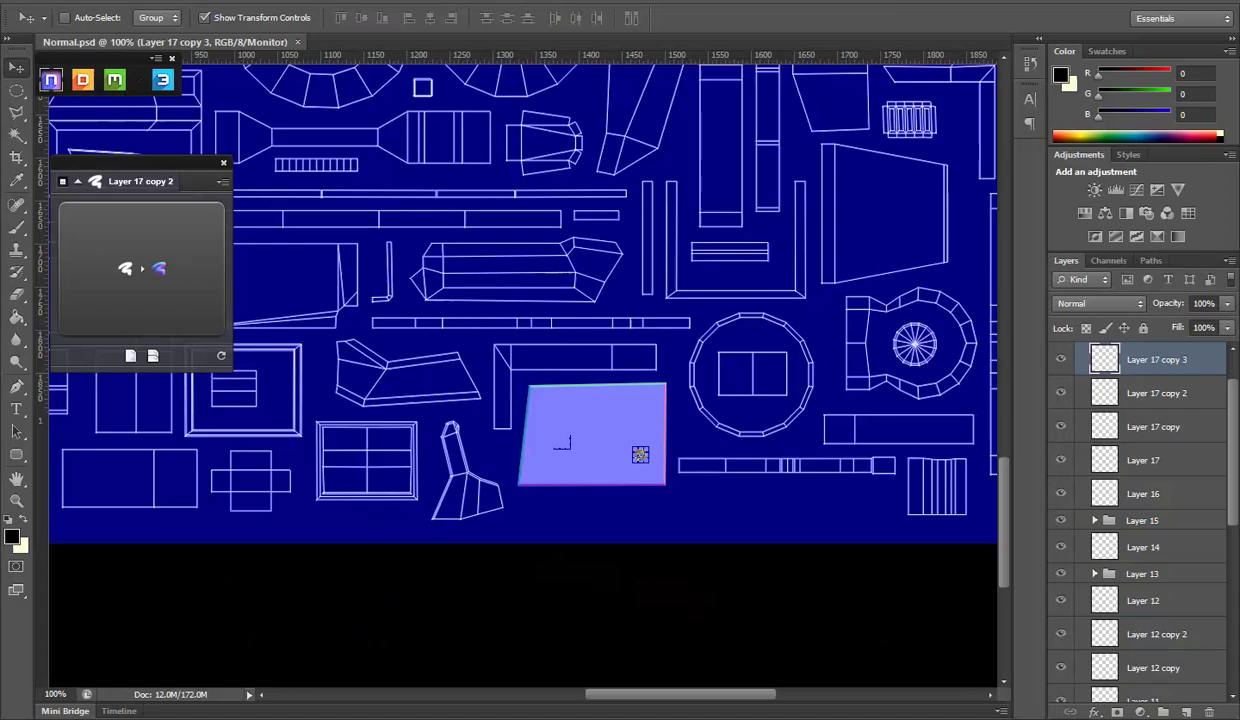
drag(612, 517, 645, 532)
key(ctrl+s)
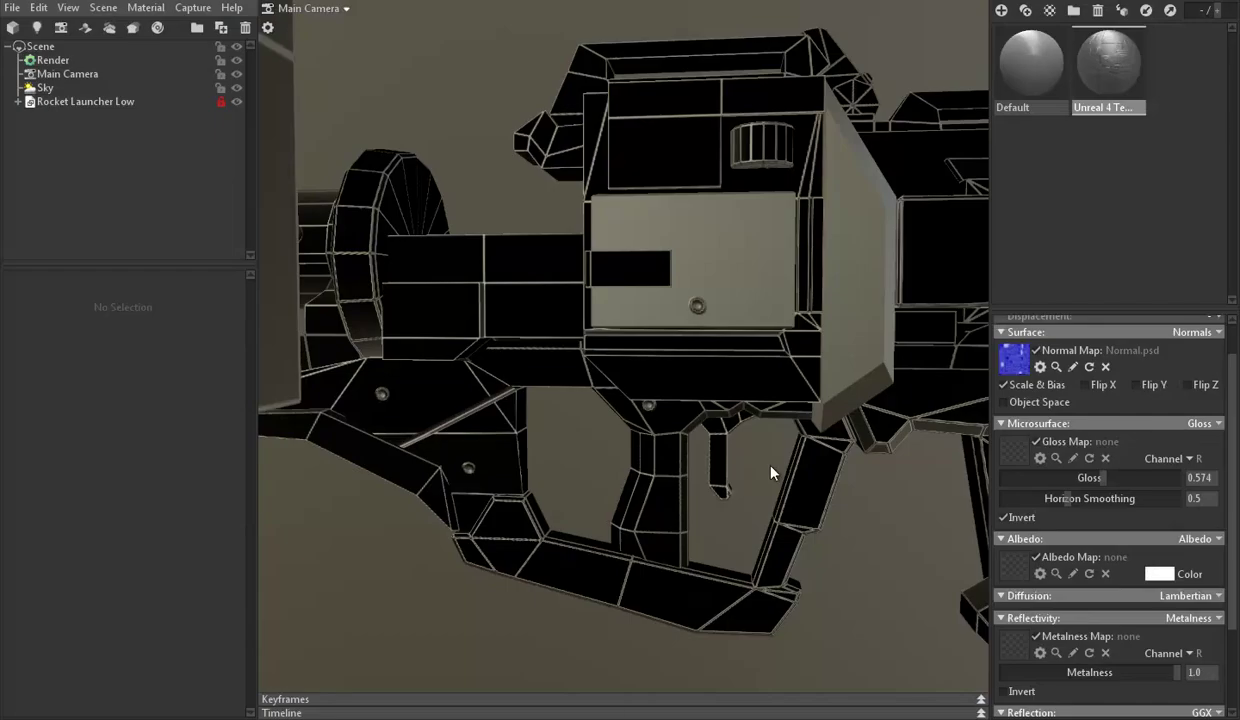
mouse_move(770, 472)
mouse_down()
mouse_move(731, 424)
mouse_move(686, 446)
mouse_up()
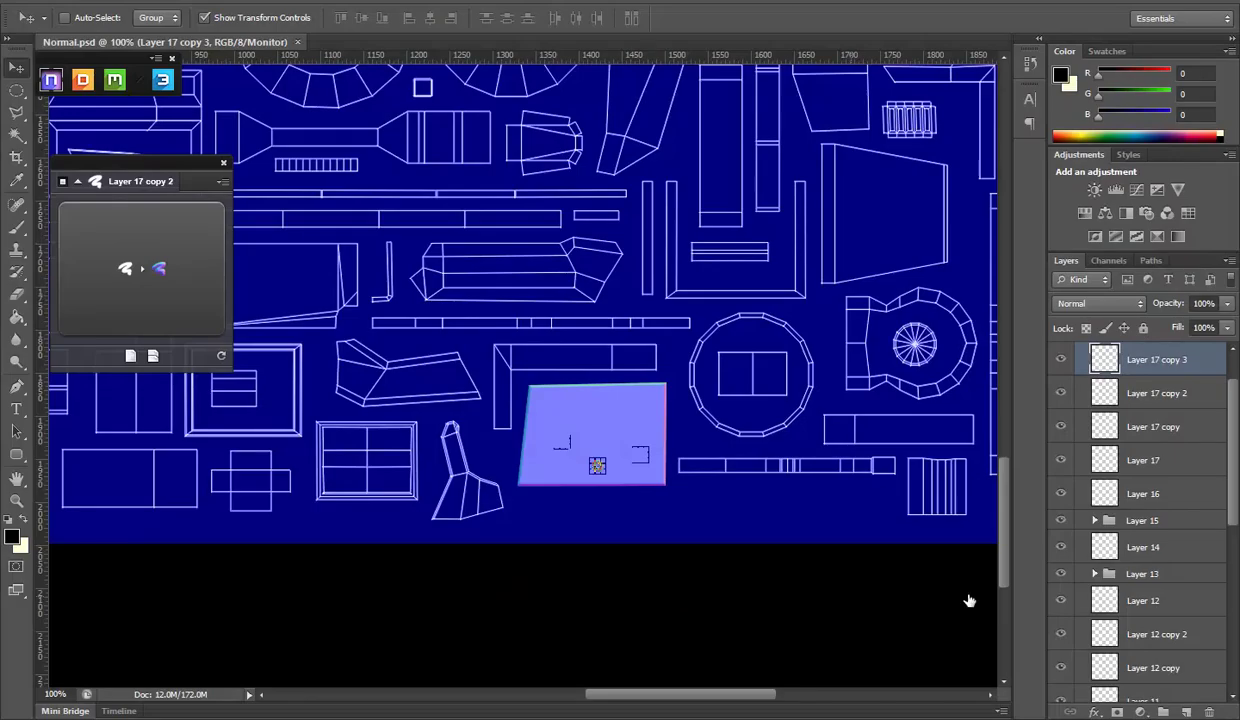
Hide the UVS layer to inspect the bare normal map, then show it again
scroll(1140, 590, down, 5)
scroll(1140, 600, down, 5)
click(1061, 652)
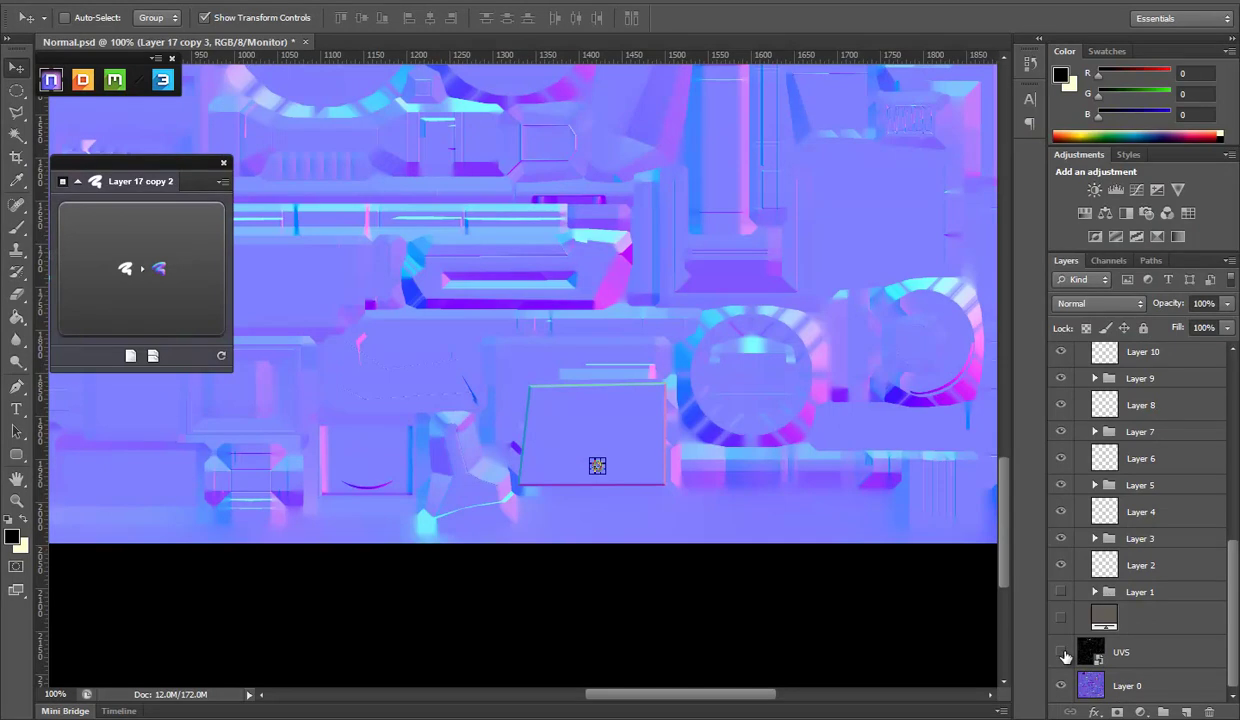
scroll(1090, 640, up, 5)
scroll(1105, 630, up, 3)
scroll(1115, 620, up, 3)
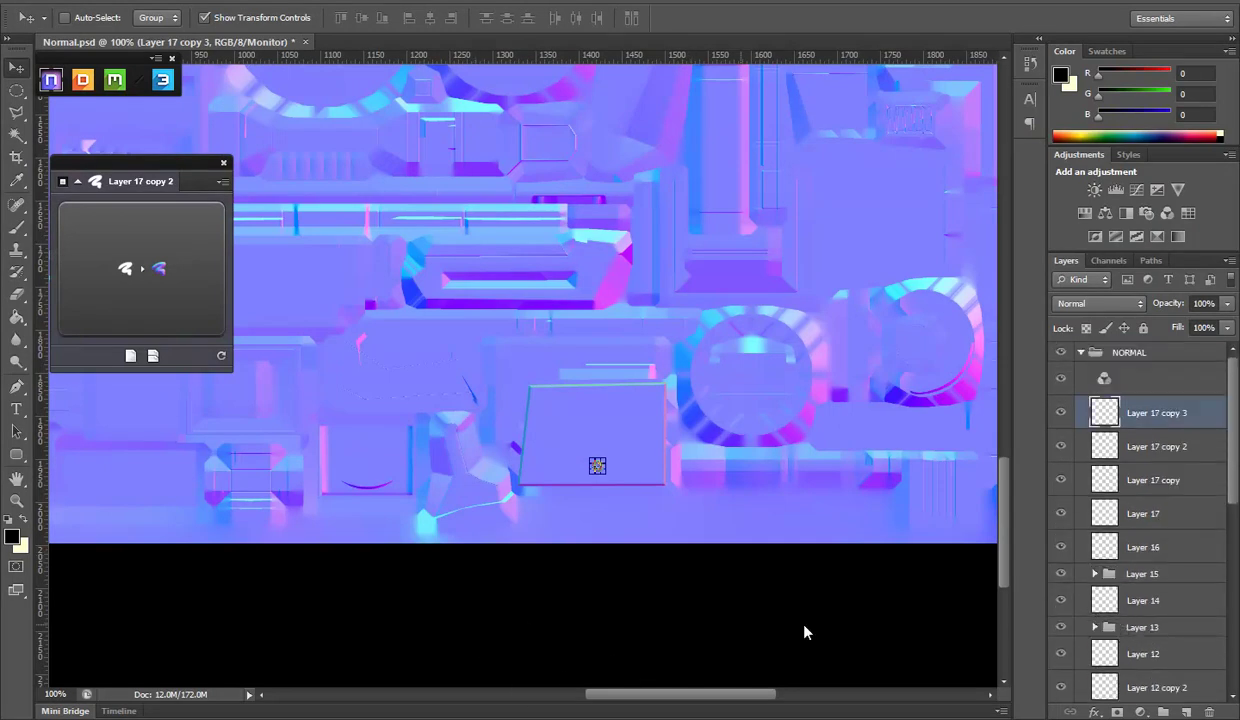
scroll(1140, 550, down, 5)
scroll(1140, 580, down, 5)
click(1061, 672)
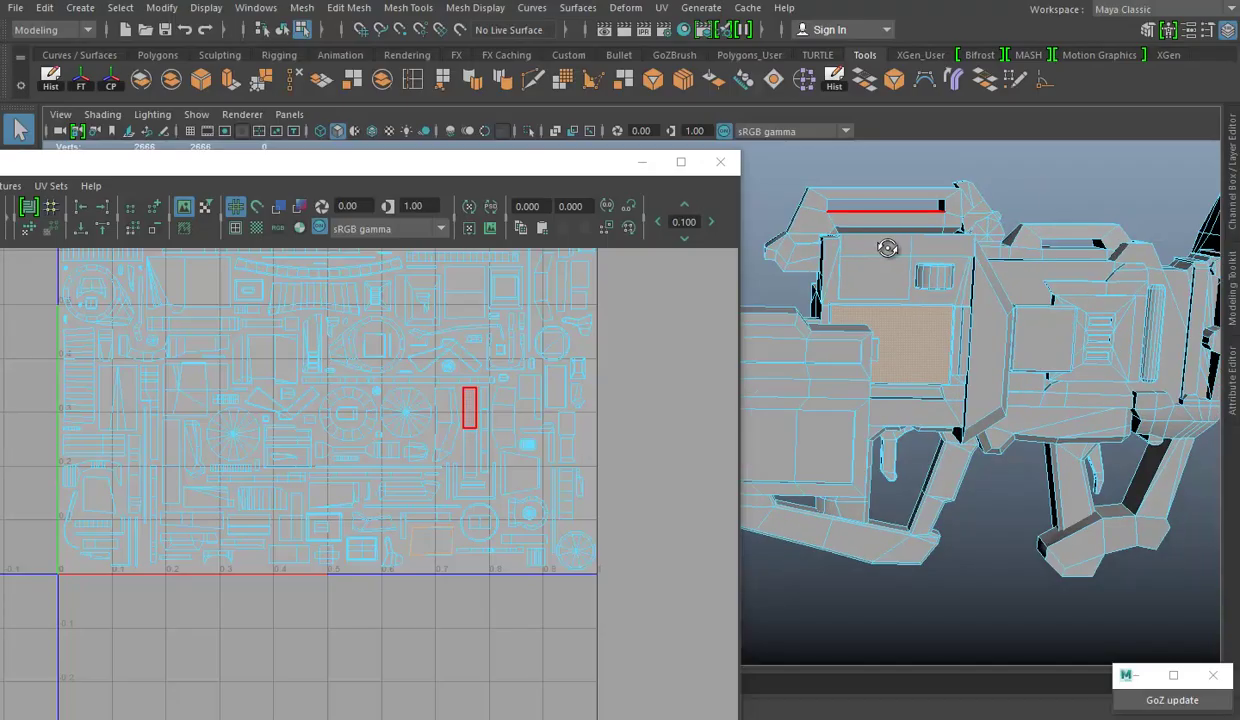
Locate the face's shell in Maya's UV Editor and place the Layer 17 copy 4 screw on that long angled shell
click(825, 215)
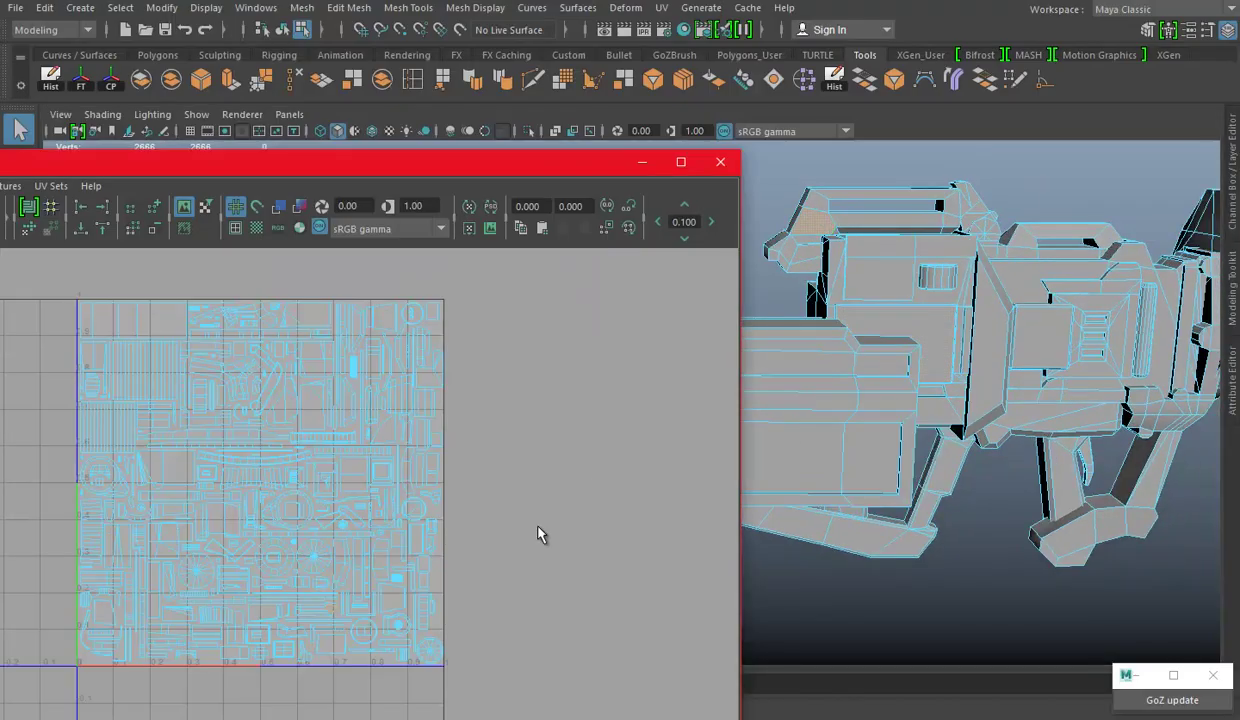
scroll(418, 587, up, 1)
scroll(509, 548, up, 1)
scroll(515, 540, up, 1)
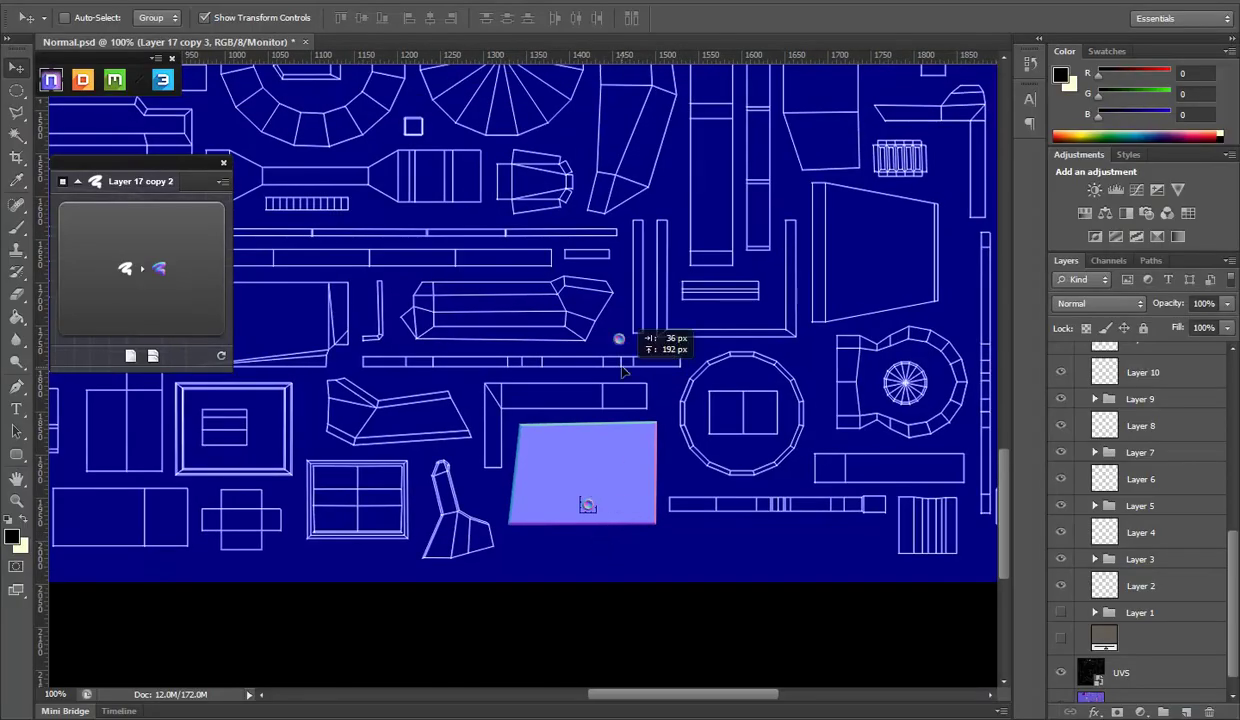
drag(622, 371, 583, 330)
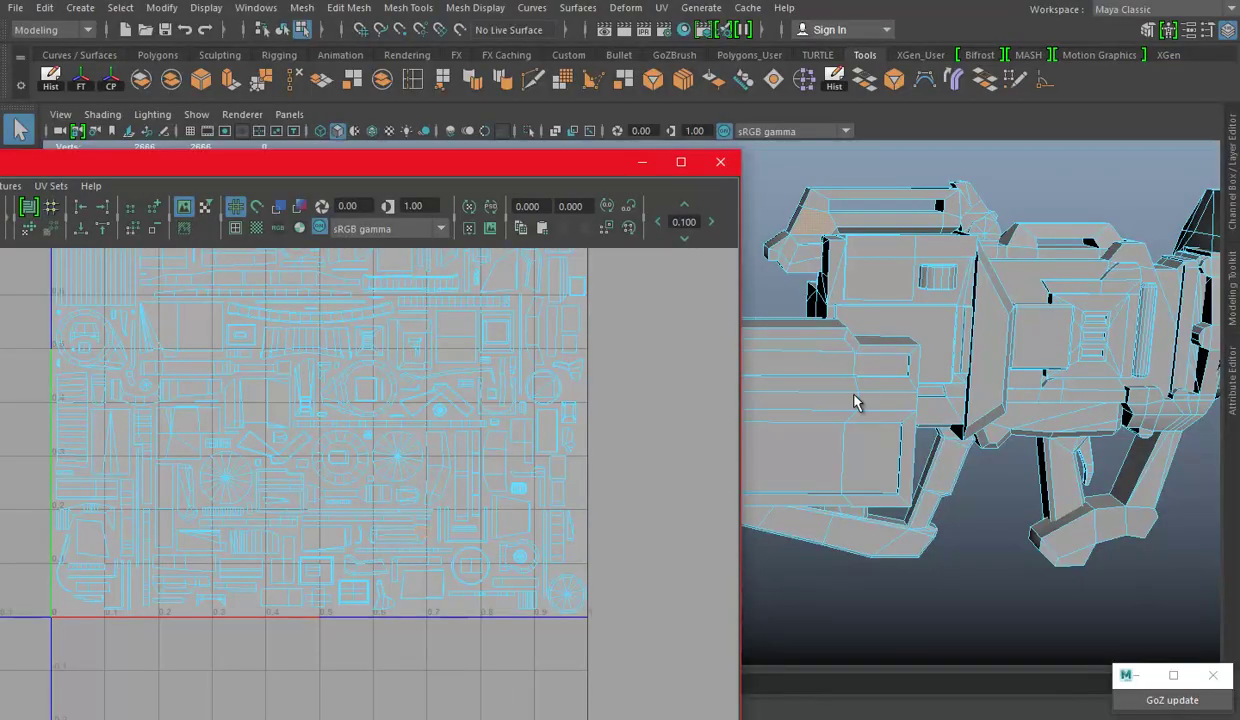
Orbit the Maya viewport around the launcher to a new angle
mouse_move(855, 402)
mouse_down()
mouse_move(1233, 400)
mouse_move(950, 380)
mouse_up()
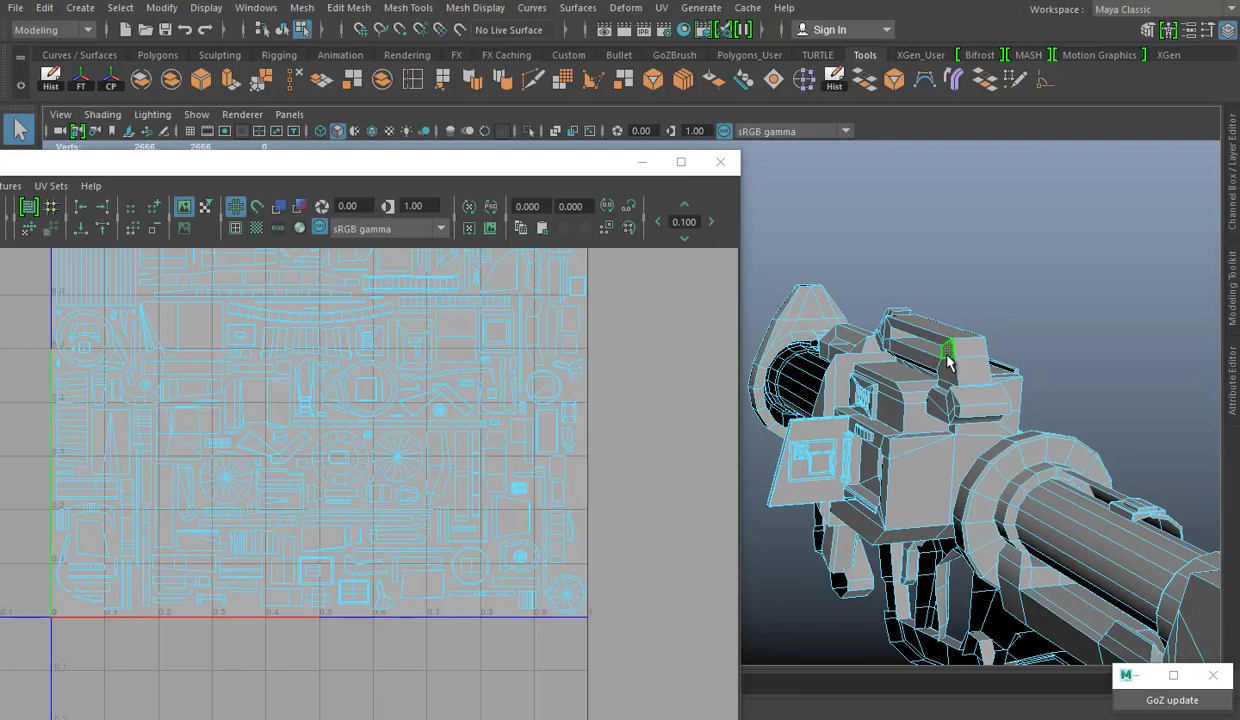
Select the small top-block face, frame it with F, and zoom the UV Editor to find its shell
click(945, 370)
key(f)
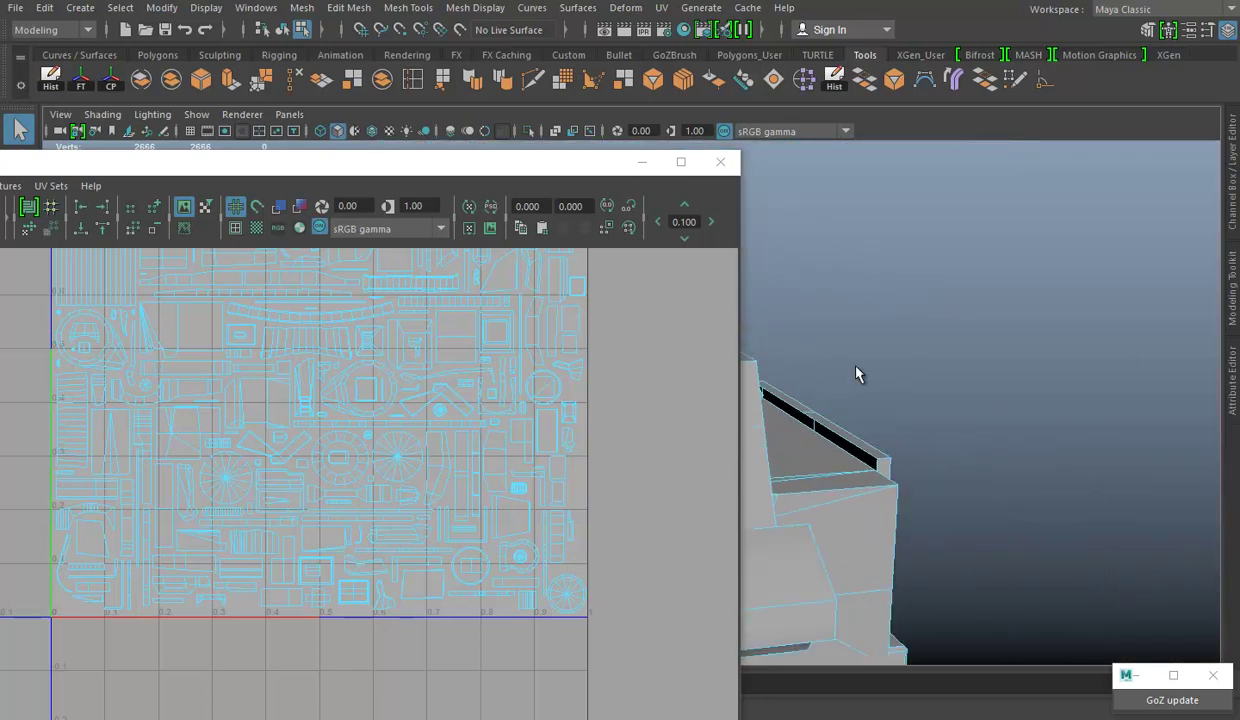
scroll(470, 418, up, 2)
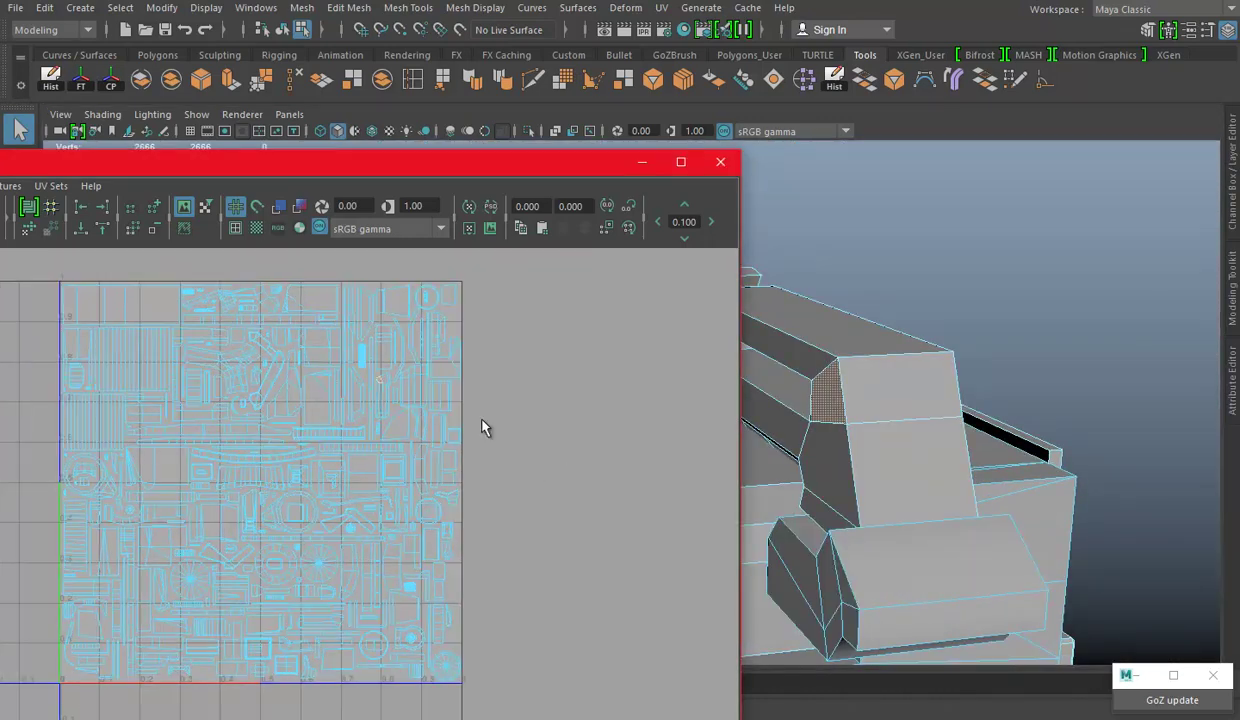
scroll(484, 424, up, 2)
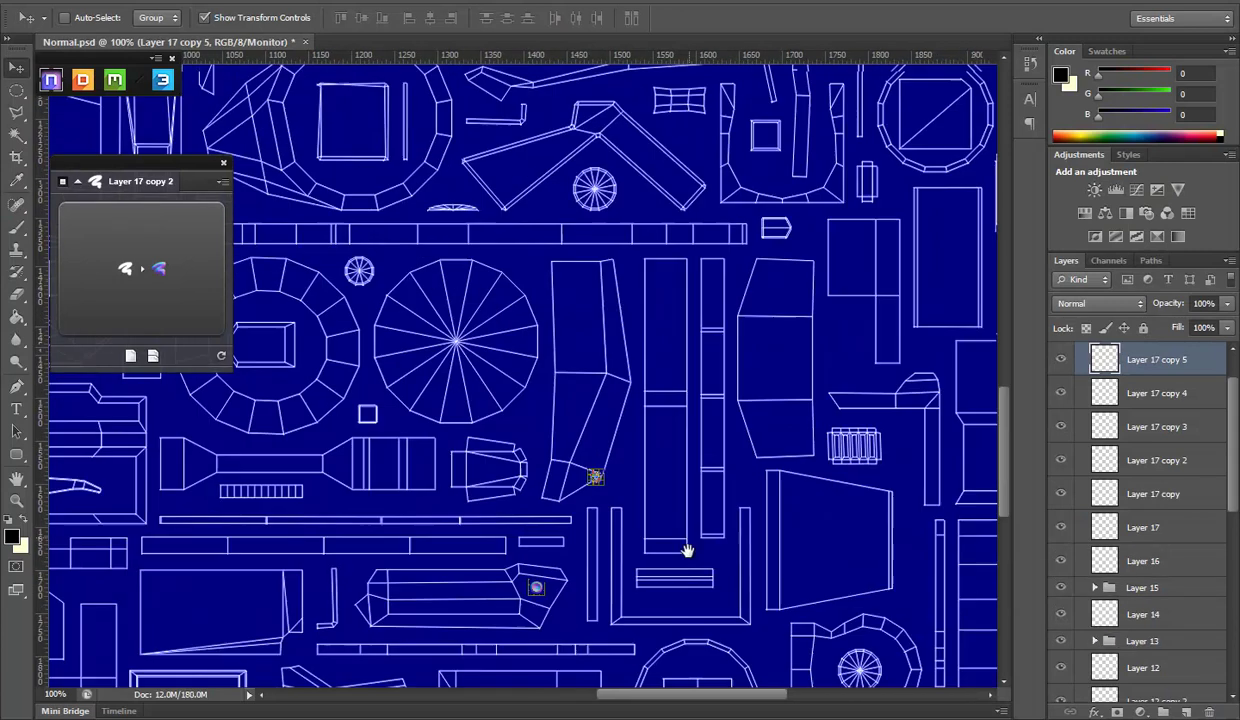
Place the Layer 17 copy 5 screw on its matching UV shell and save Normal.psd
drag(725, 318, 673, 573)
drag(764, 346, 703, 580)
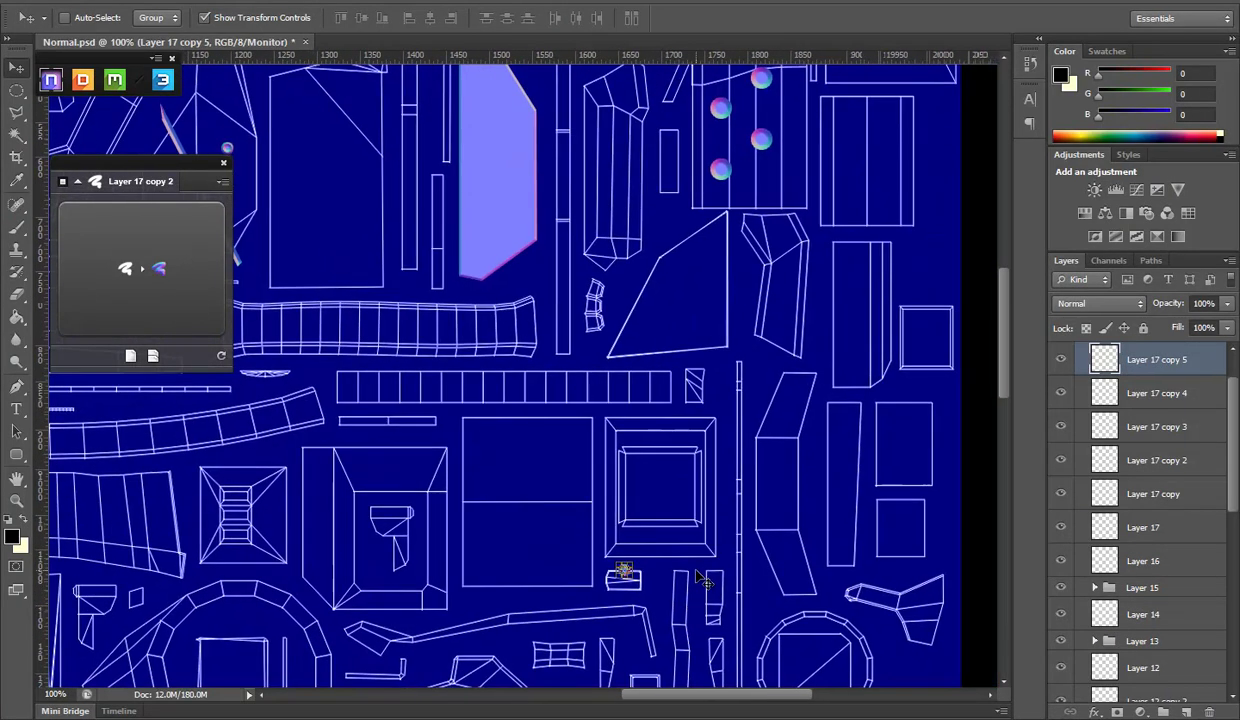
drag(726, 272, 696, 487)
mouse_move(693, 458)
mouse_down()
mouse_move(659, 360)
mouse_move(693, 313)
mouse_up()
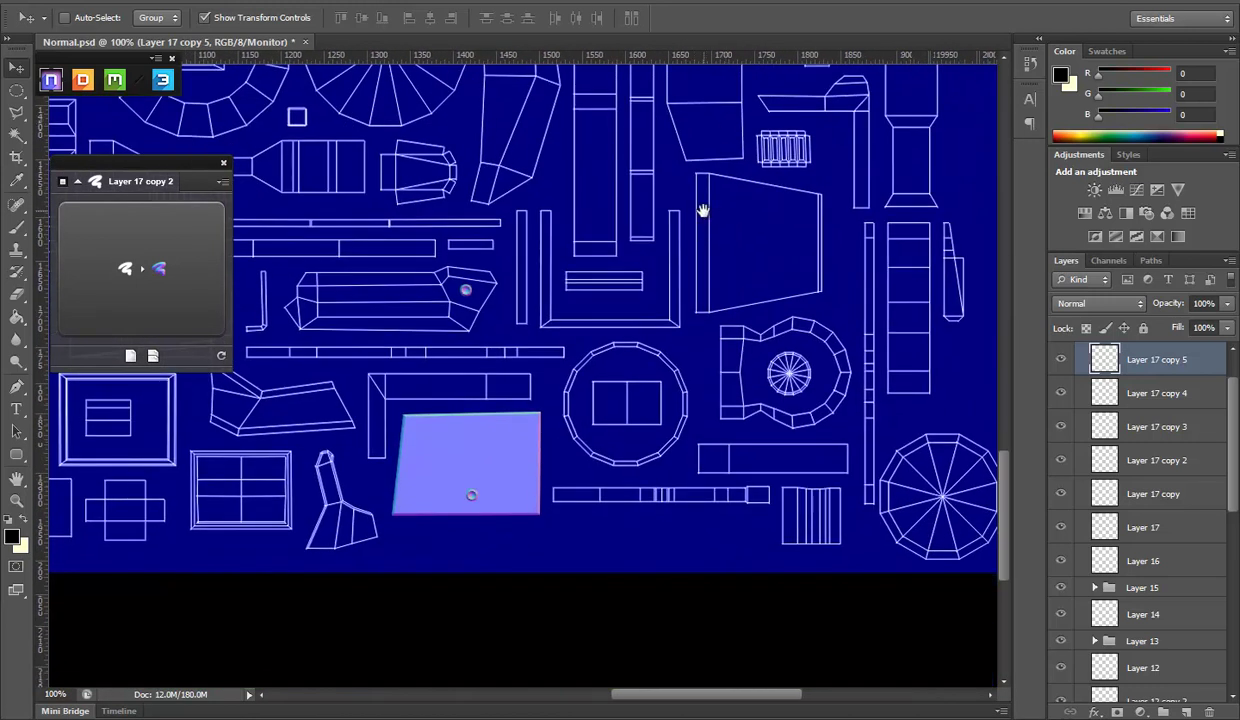
drag(706, 208, 740, 522)
key(ctrl+s)
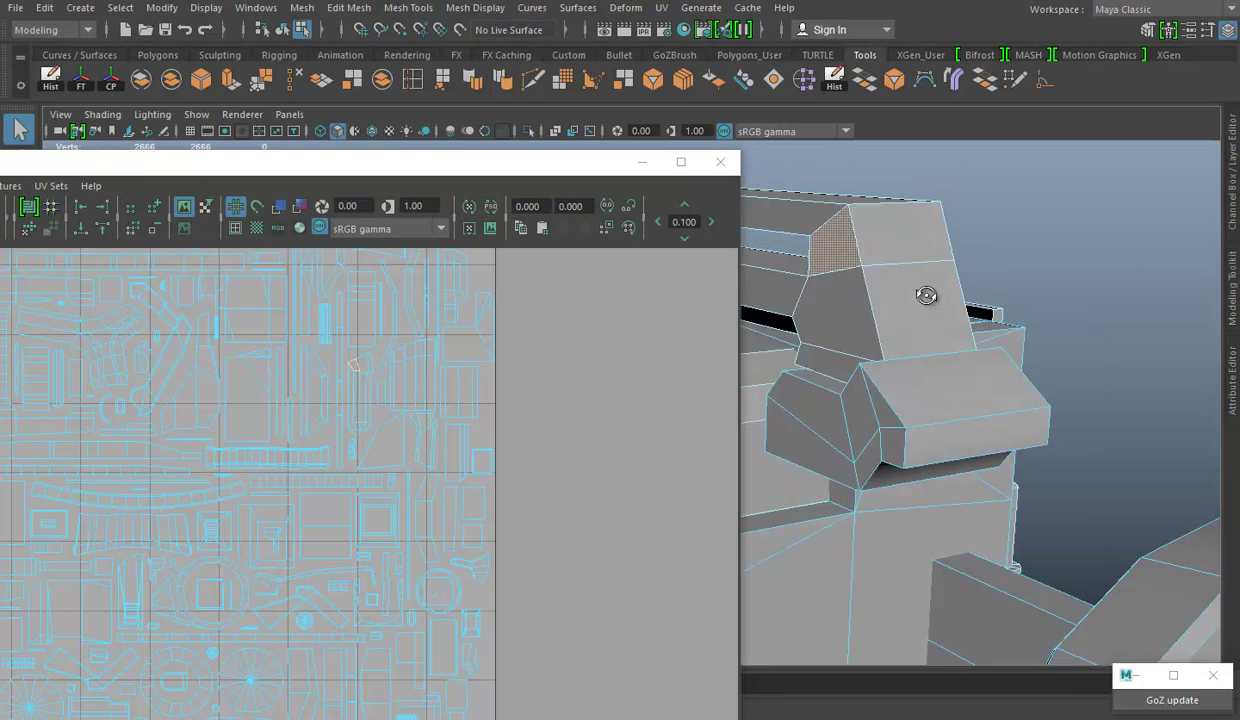
In Maya, pick the side box's top face so its UV shell highlights in the packed tile
click(1055, 352)
key(f)
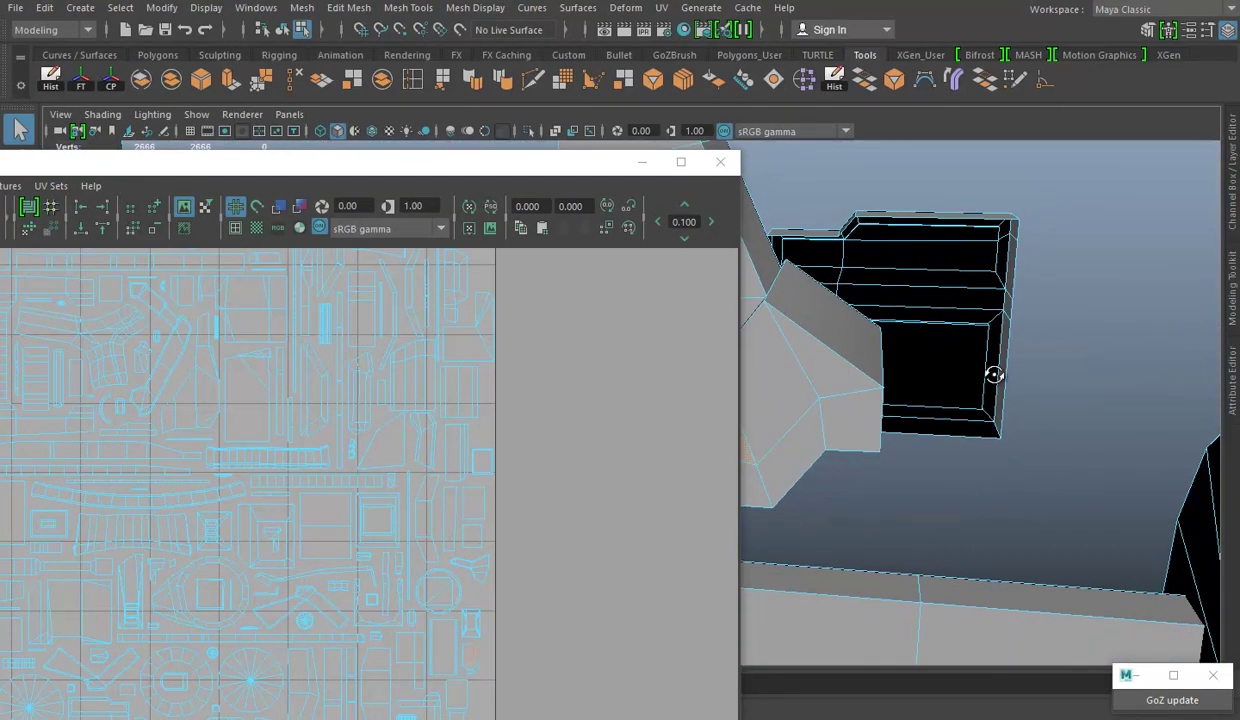
click(890, 398)
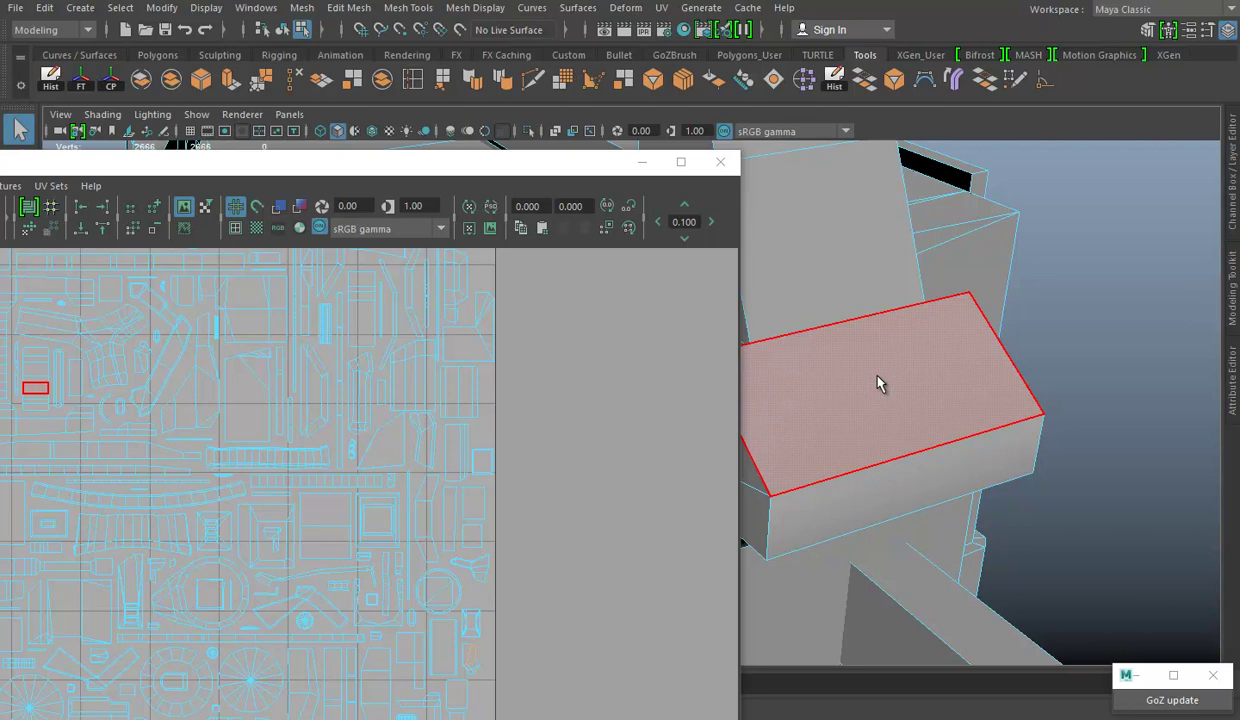
Select faces on the Maya box, ending on its top face, and frame it
click(767, 595)
click(889, 576)
click(850, 240)
click(769, 372)
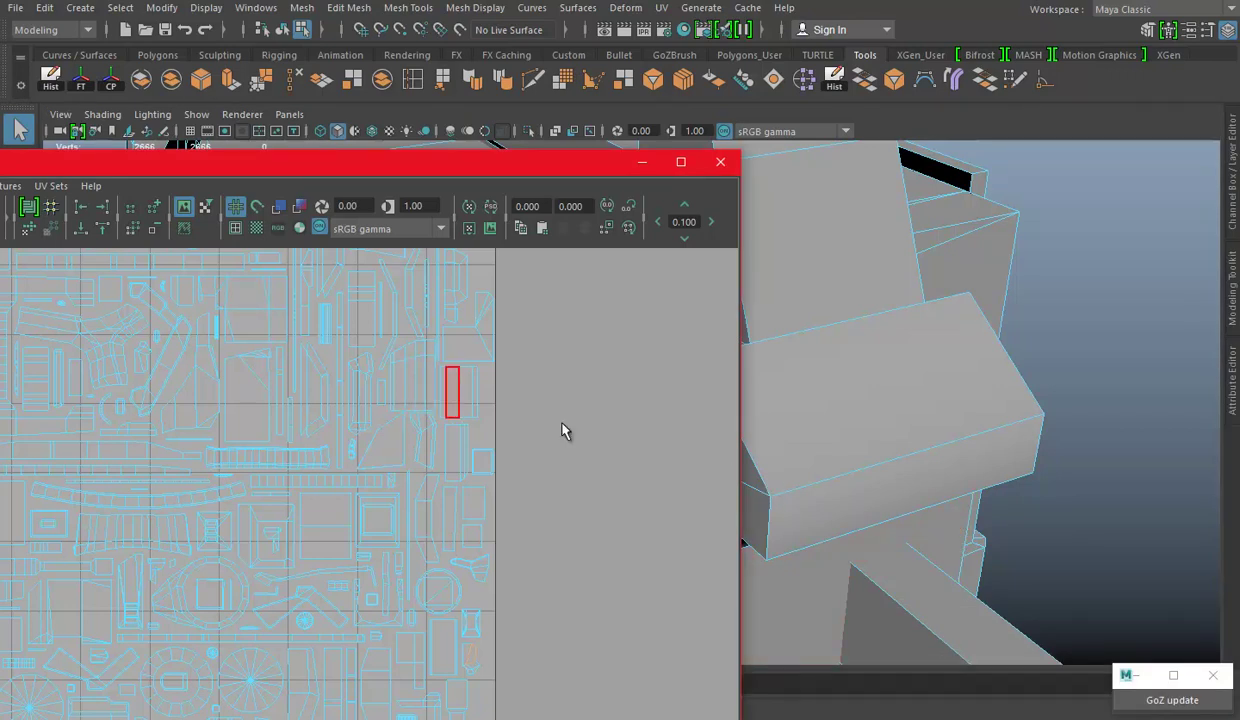
key(f)
Select the box's side faces and zoom the UV Editor to the left side face's shell
click(840, 375)
key(f)
drag(660, 161, 480, 150)
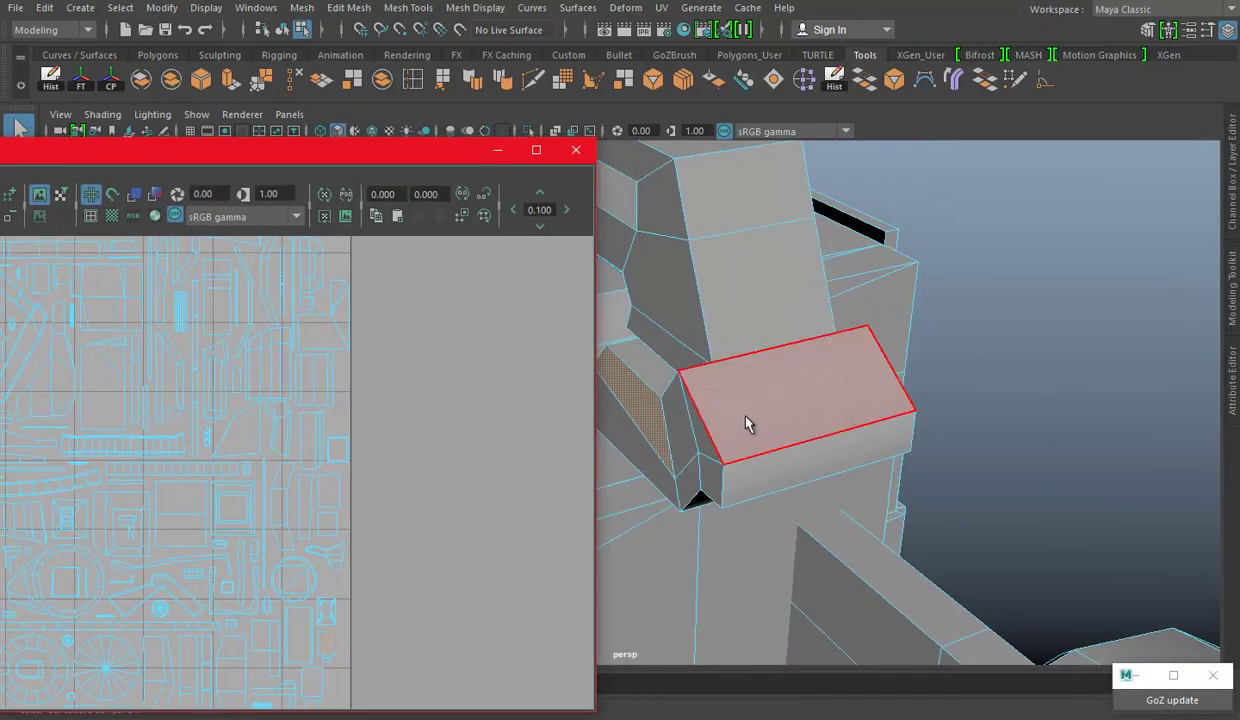
click(650, 442)
scroll(233, 487, down, 3)
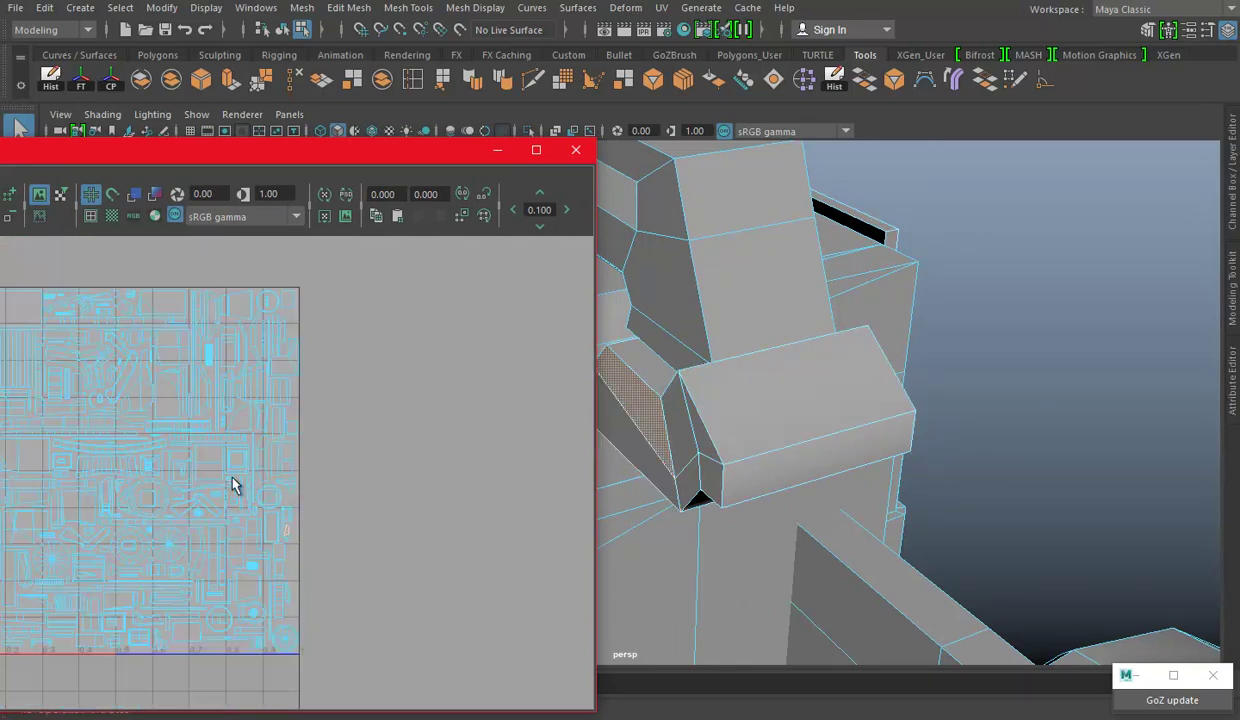
scroll(233, 487, up, 3)
scroll(332, 535, up, 2)
scroll(484, 579, up, 2)
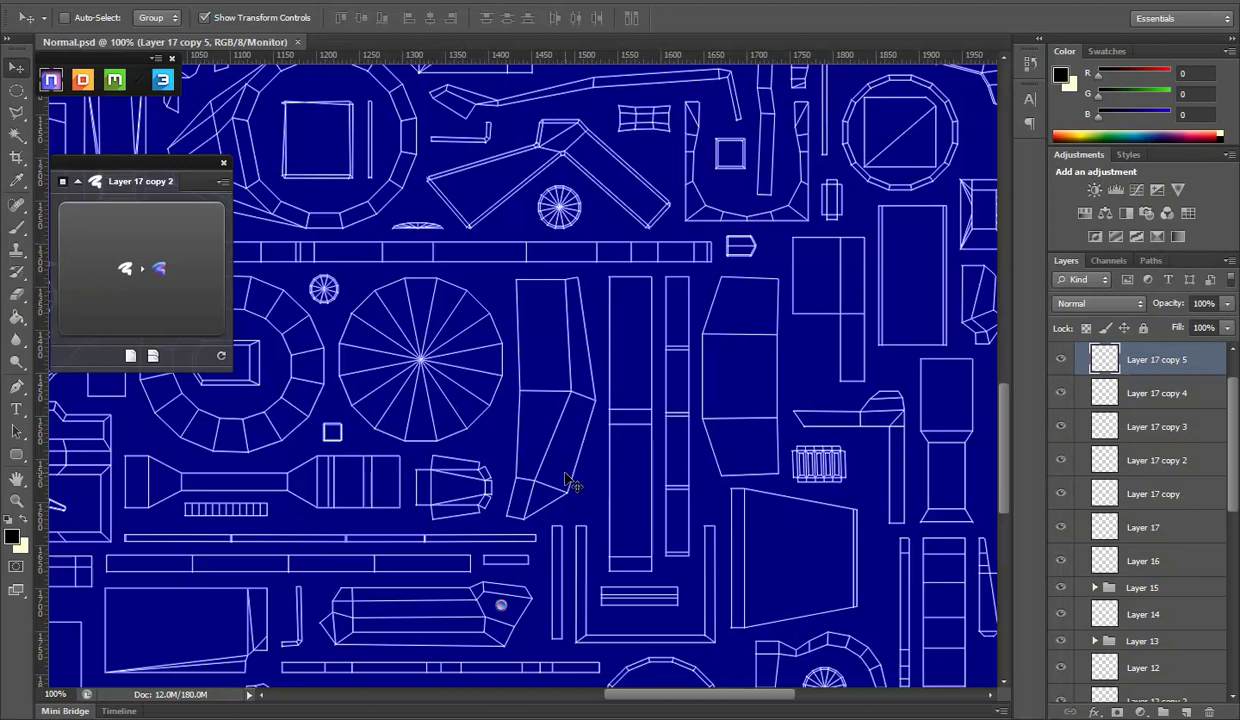
Zoom and pan the texture to show the small angled shell and the existing bolts
scroll(573, 484, down, 3)
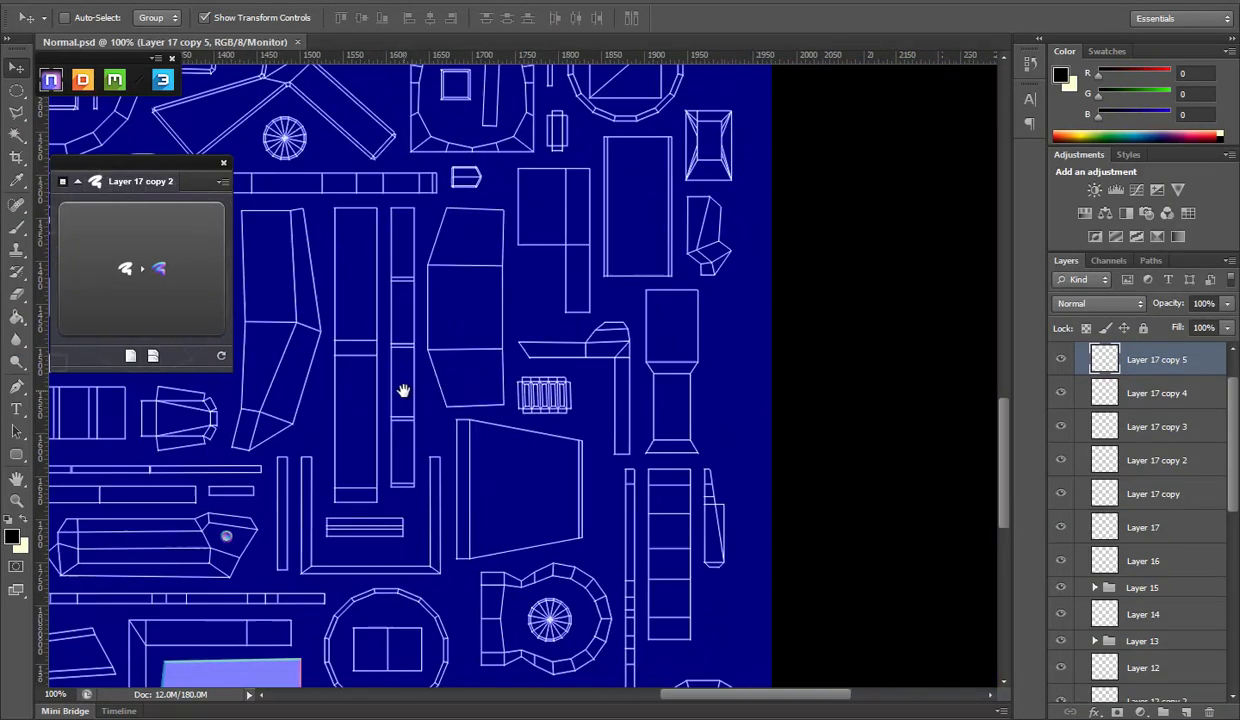
drag(703, 430, 612, 429)
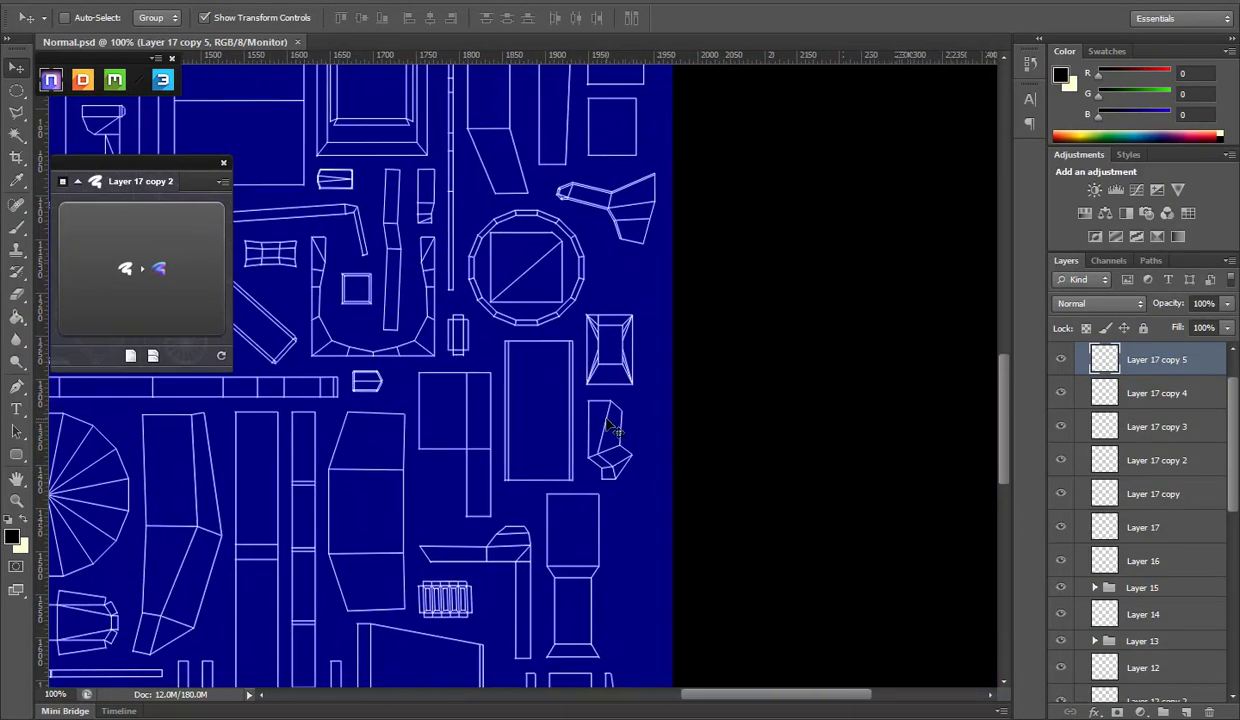
click(16, 500)
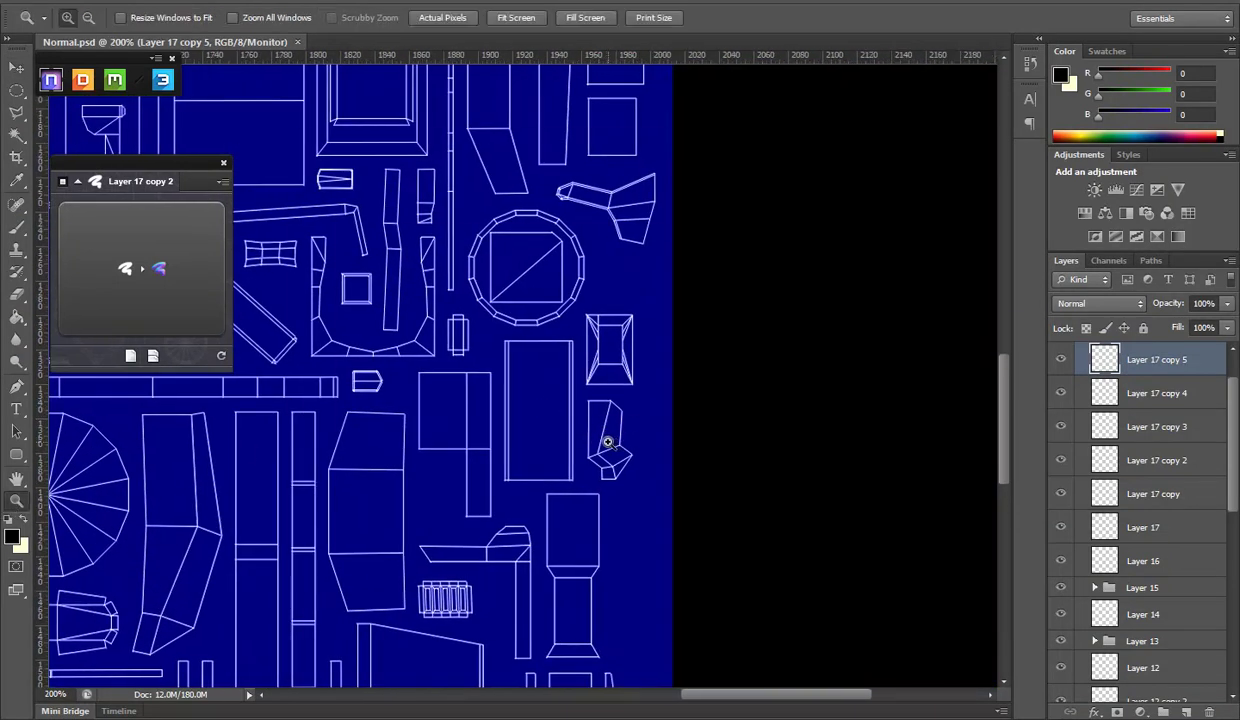
click(612, 444)
scroll(1182, 548, up, 2)
scroll(1182, 548, down, 6)
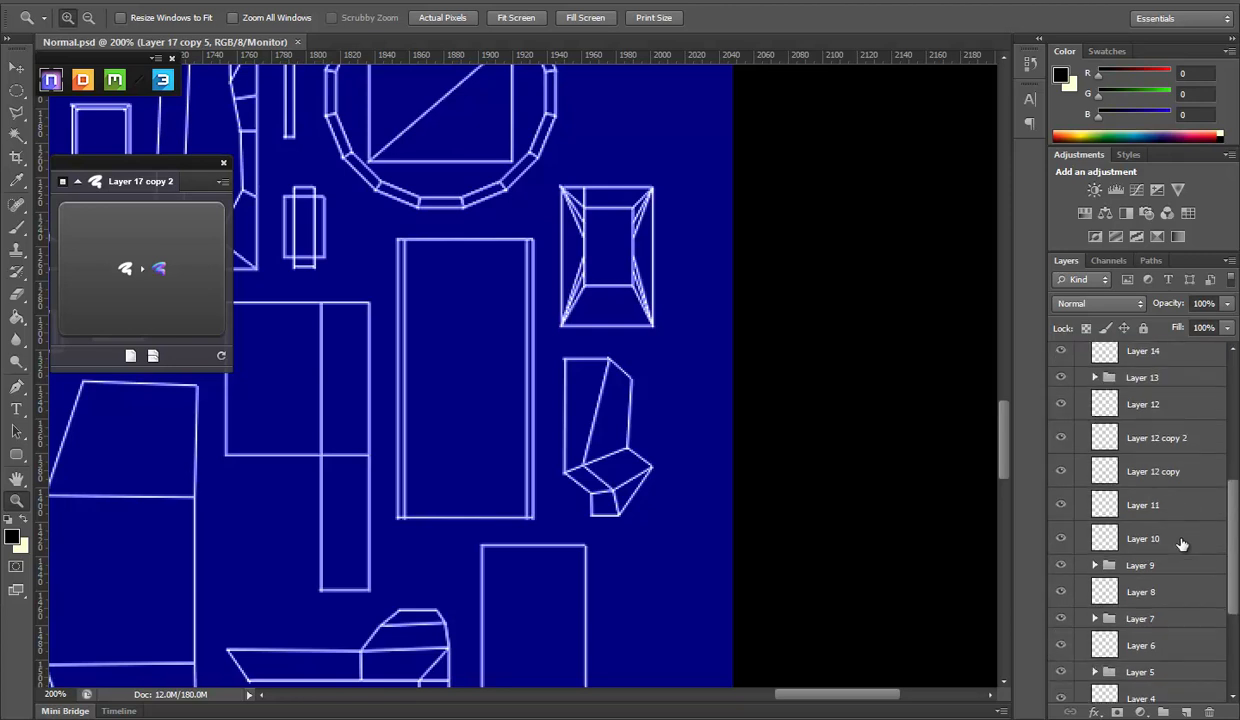
click(16, 67)
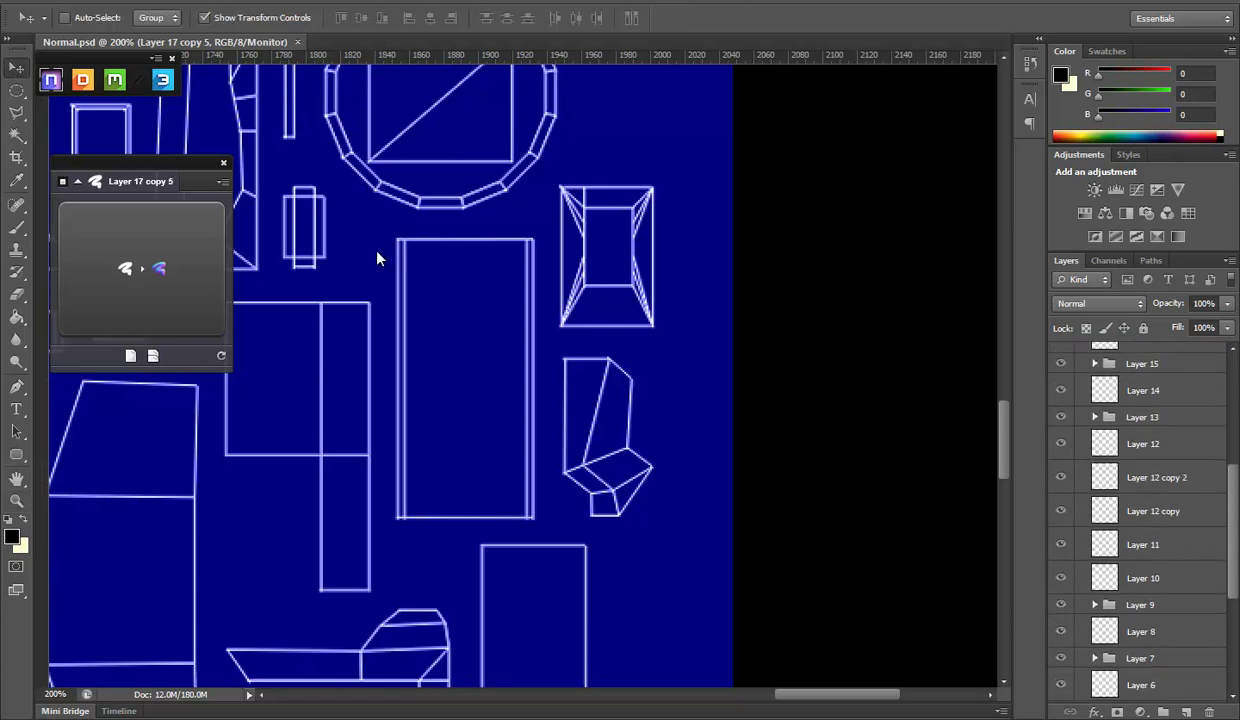
click(16, 500)
alt+click(440, 330)
alt+click(440, 330)
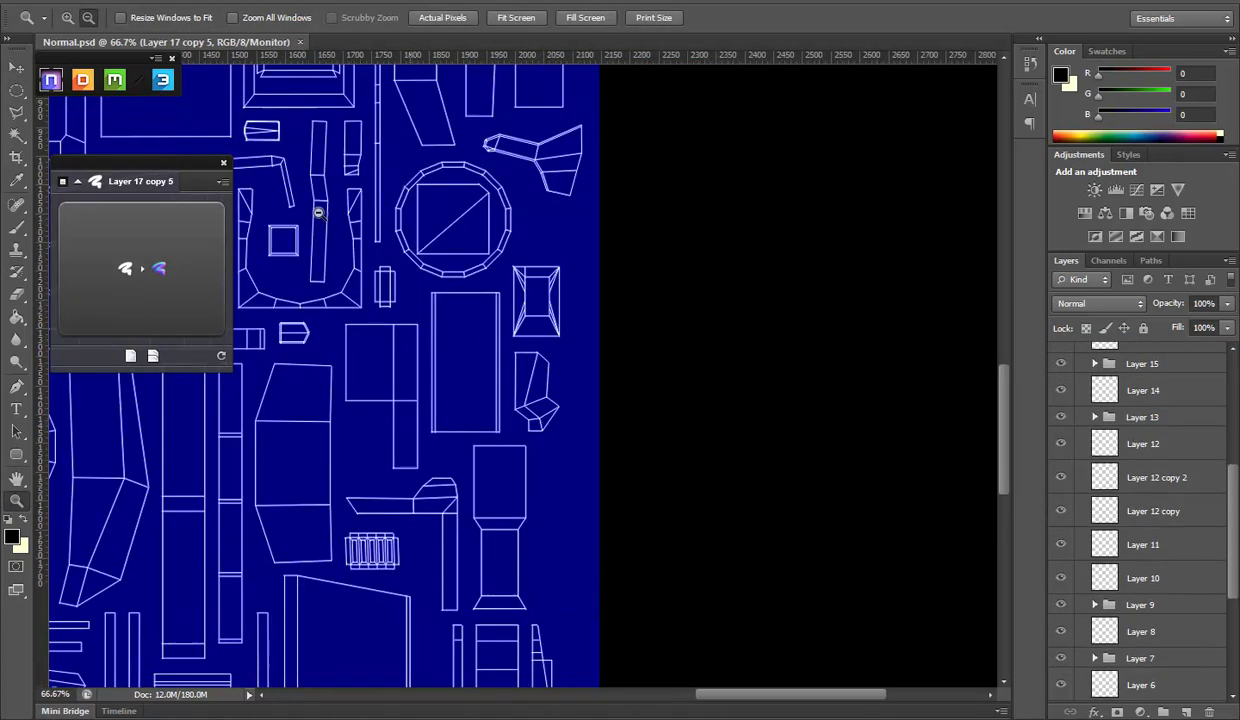
click(17, 68)
drag(457, 321, 356, 398)
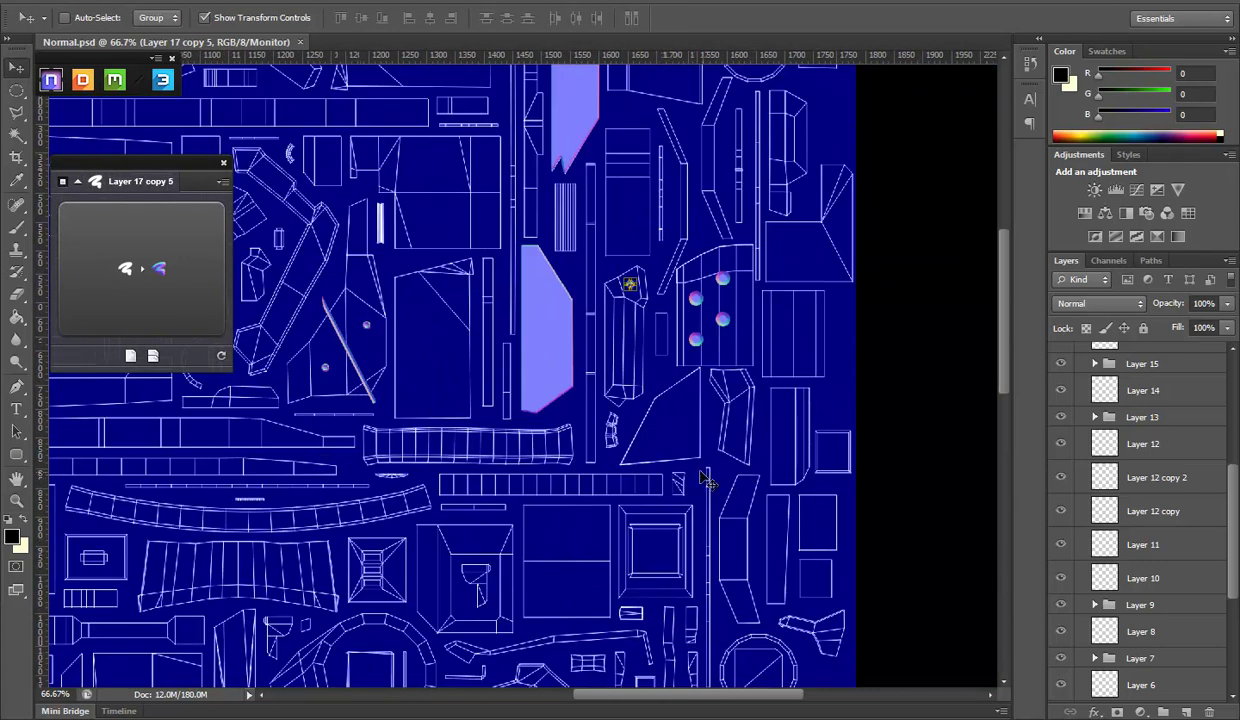
Duplicate a bolt and nudge the copy onto the small angled panel shell on the right
mouse_move(687, 540)
mouse_down()
mouse_move(507, 525)
mouse_move(583, 553)
mouse_up()
scroll(548, 515, down, 3)
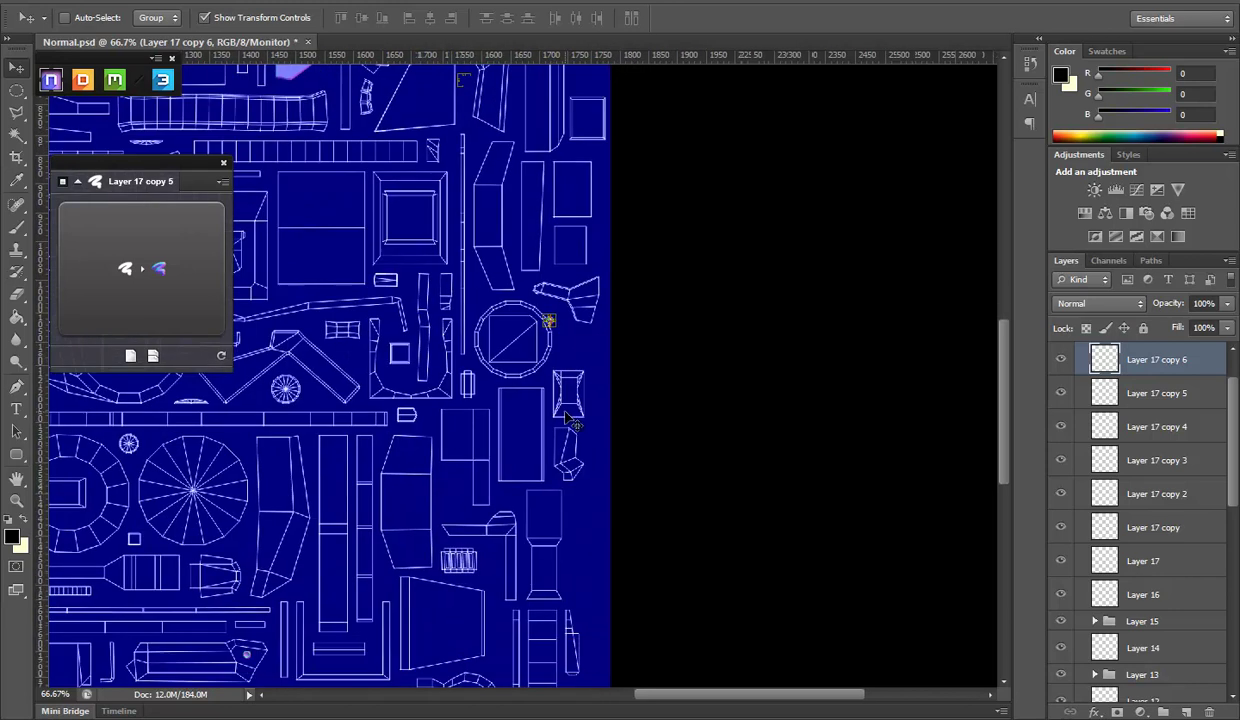
key(z)
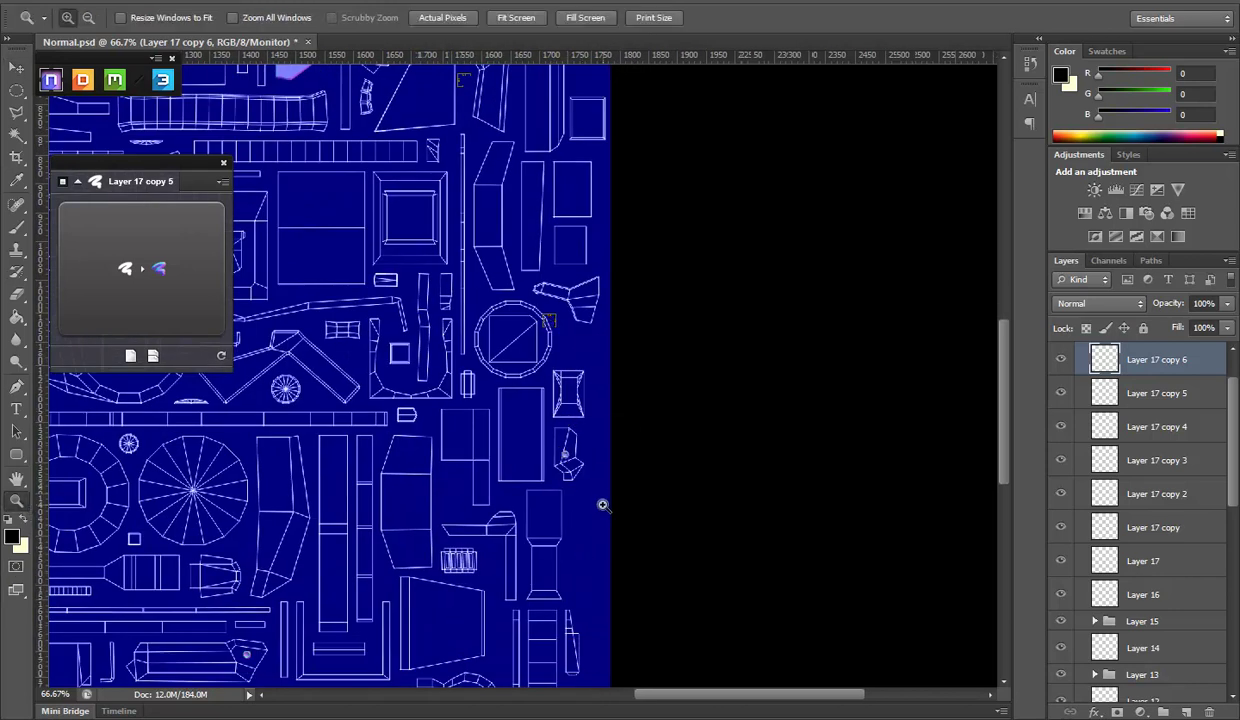
click(569, 470)
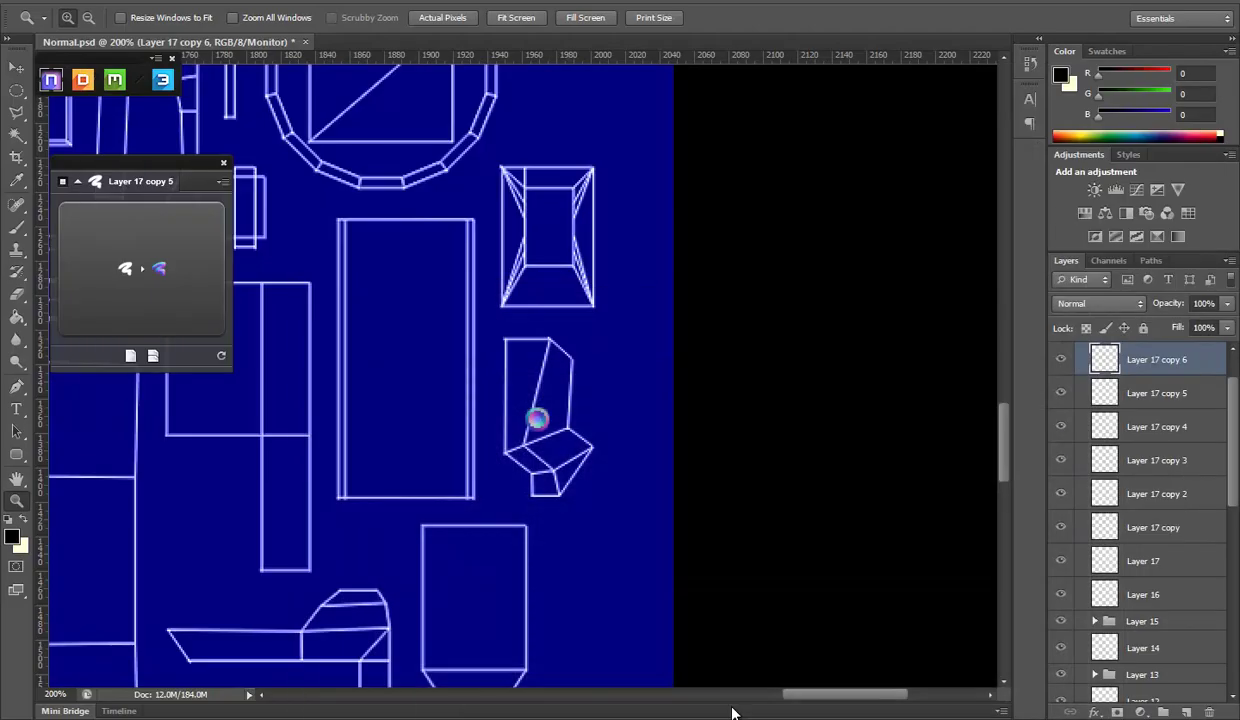
key(v)
mouse_move(566, 461)
mouse_down()
mouse_move(572, 474)
mouse_move(577, 457)
mouse_up()
Hide the UVS wireframe layer to show the normal map
scroll(1198, 576, down, 5)
scroll(1198, 576, down, 10)
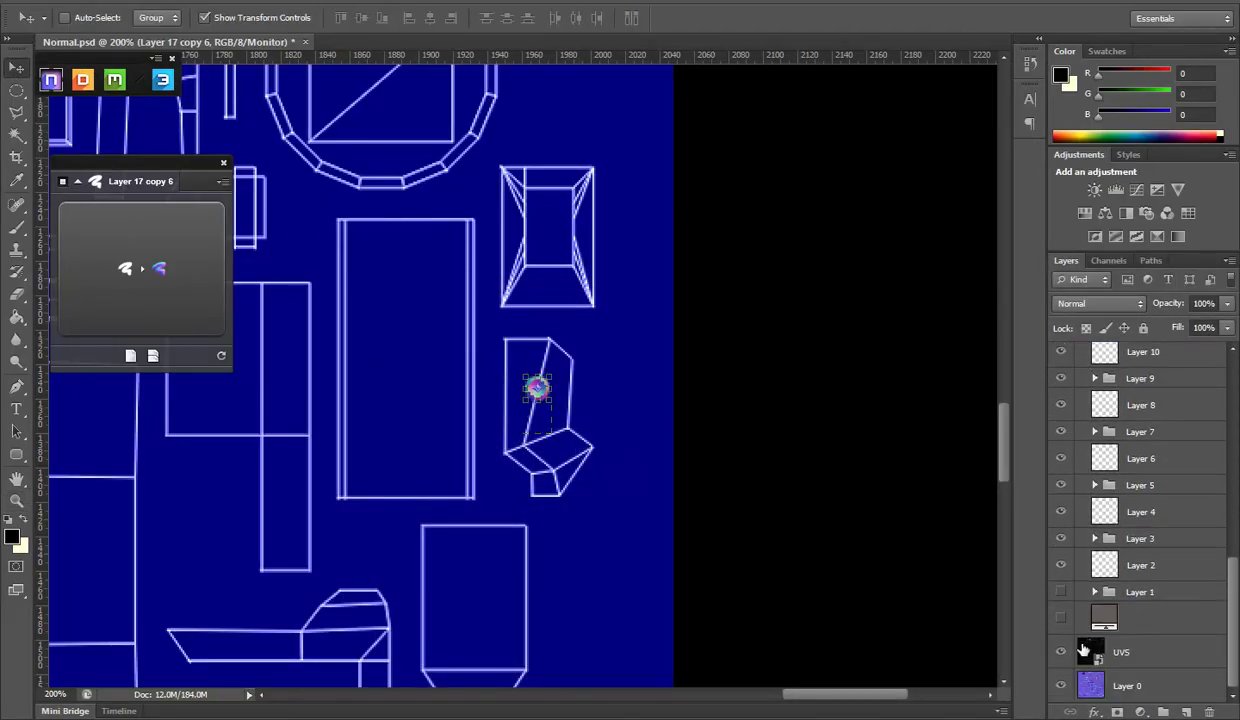
click(1061, 651)
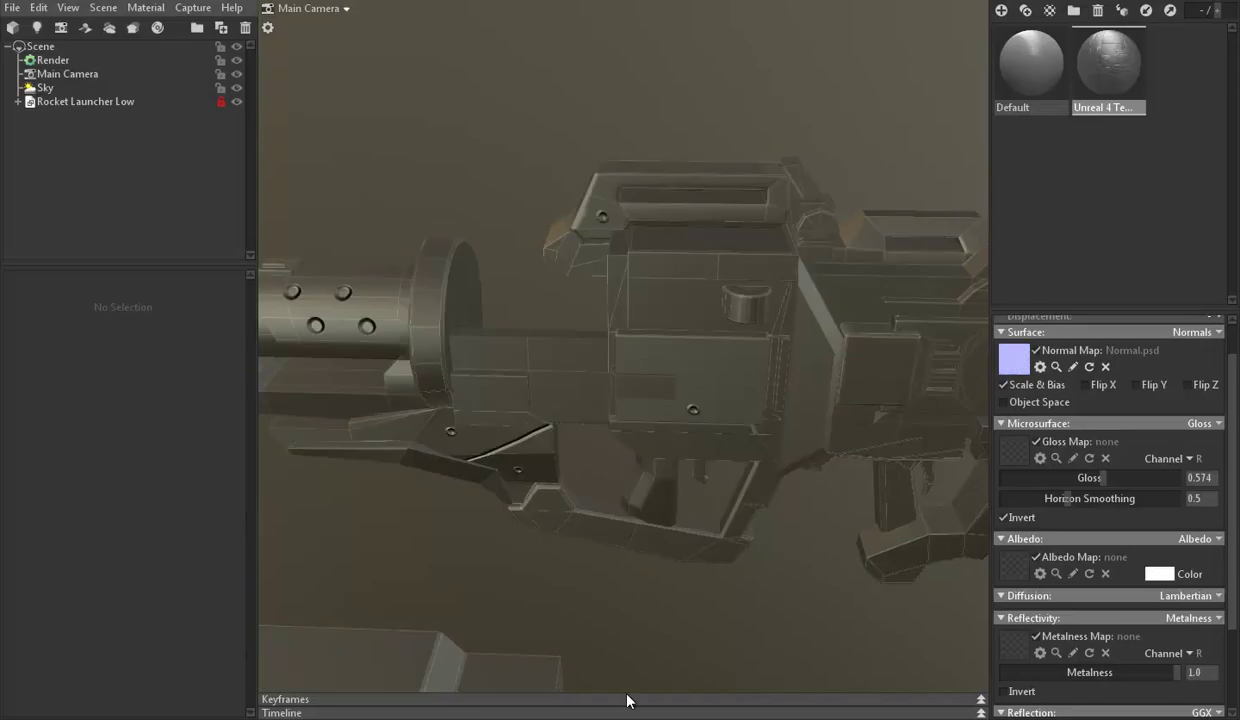
Orbit the Marmoset camera around the launcher to view the new bolt
mouse_move(811, 434)
mouse_down()
mouse_move(574, 490)
mouse_move(712, 456)
mouse_move(606, 484)
mouse_move(900, 437)
mouse_move(567, 498)
mouse_move(642, 554)
mouse_move(681, 473)
mouse_move(609, 526)
mouse_up()
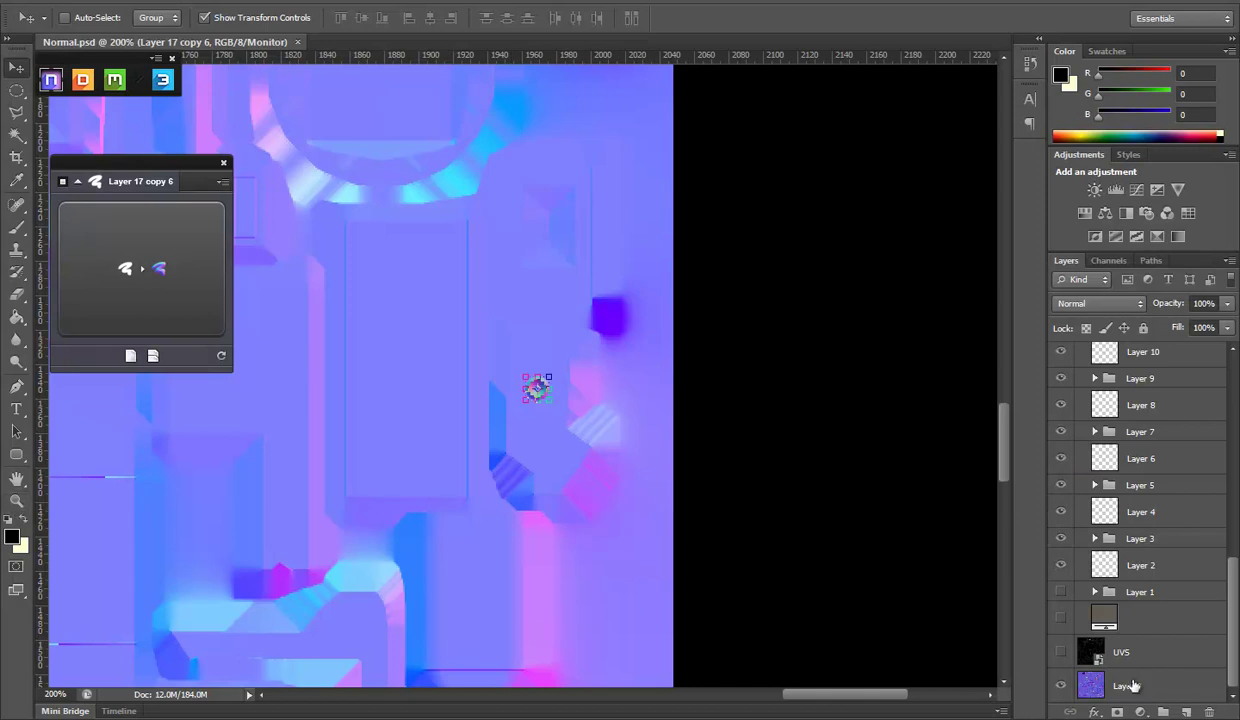
Turn the UVS wireframe back on and zoom around the new bolt
click(1061, 652)
click(17, 501)
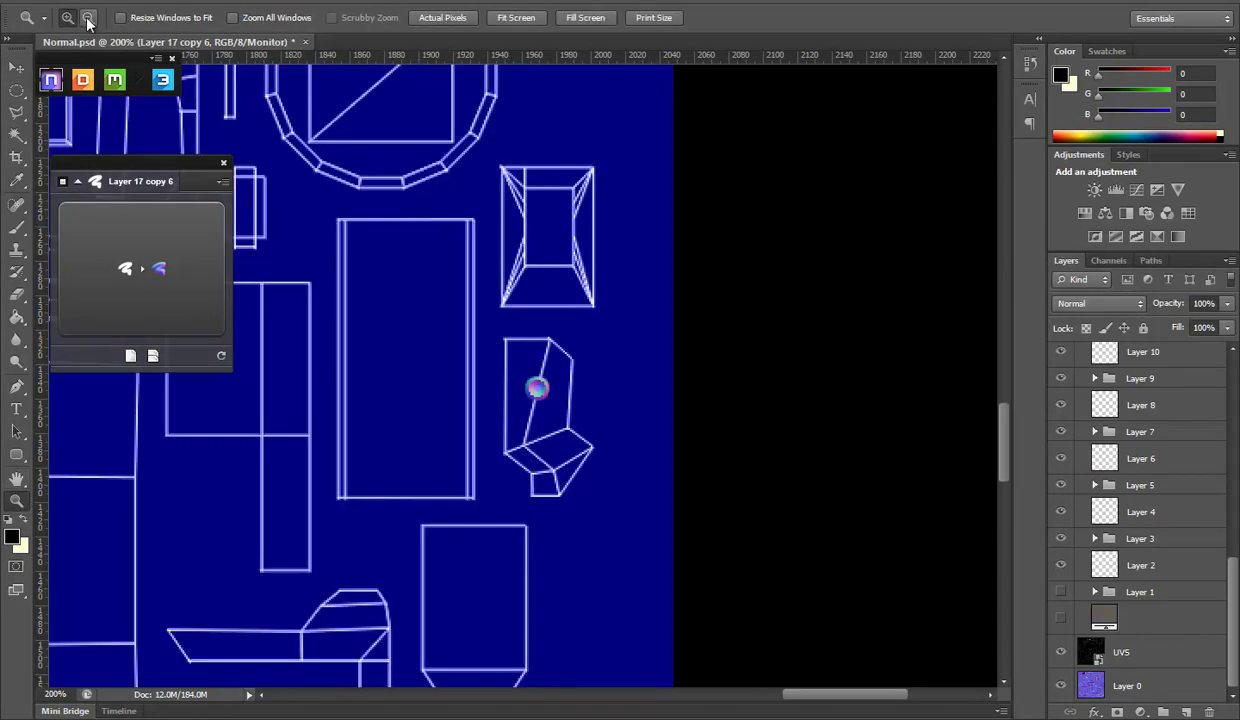
click(502, 323)
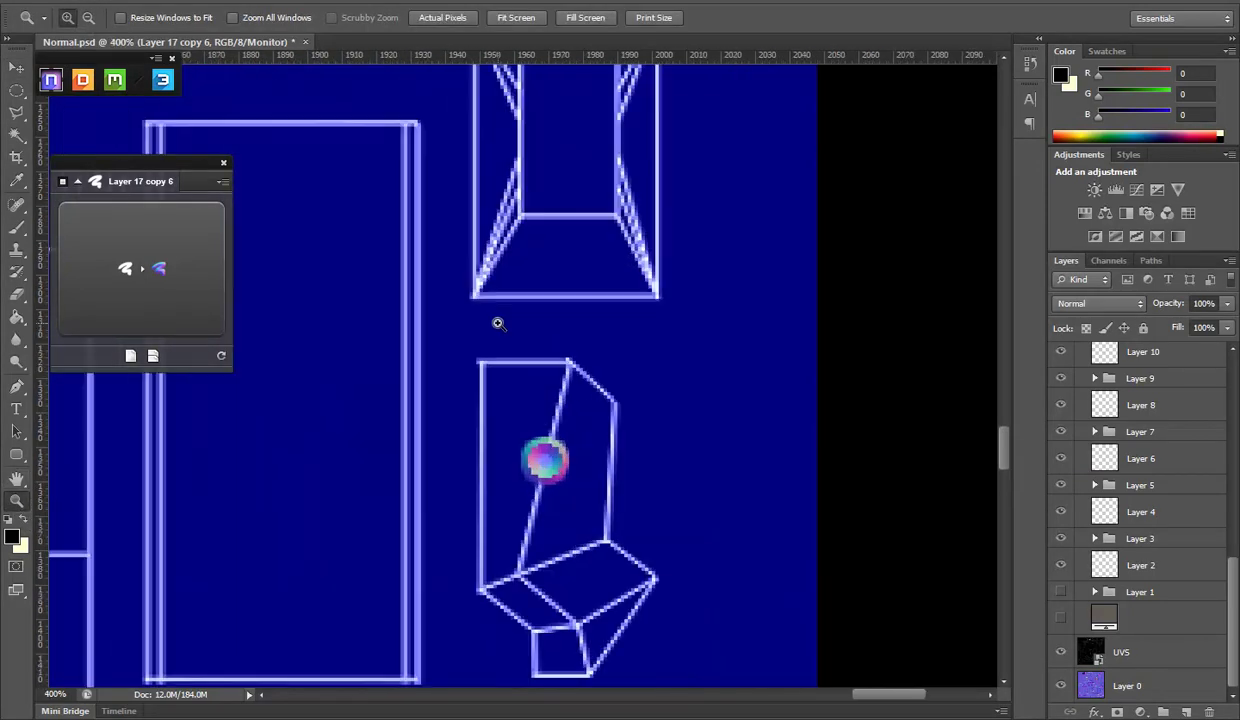
alt+click(498, 323)
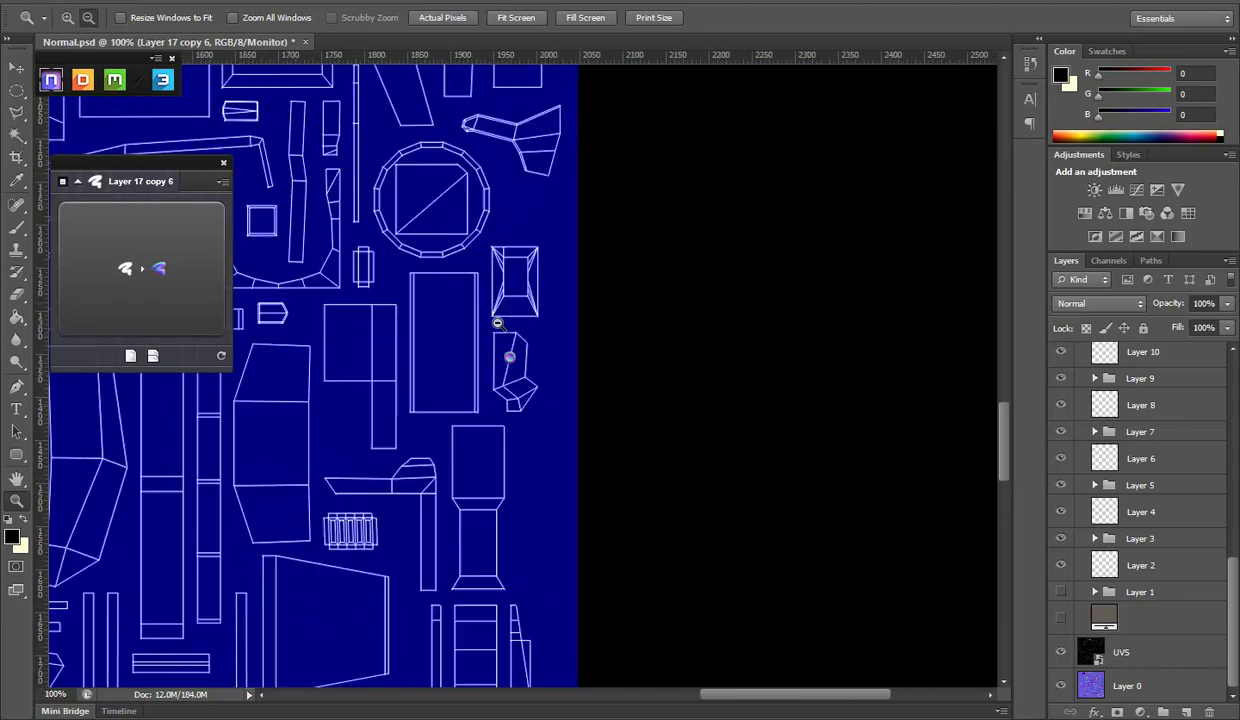
alt+click(500, 318)
mouse_move(494, 310)
mouse_down()
mouse_move(673, 512)
mouse_move(687, 435)
mouse_move(680, 445)
mouse_up()
In Maya, select the next face and zoom the UV Editor to its shell
click(505, 690)
scroll(858, 401, up, 5)
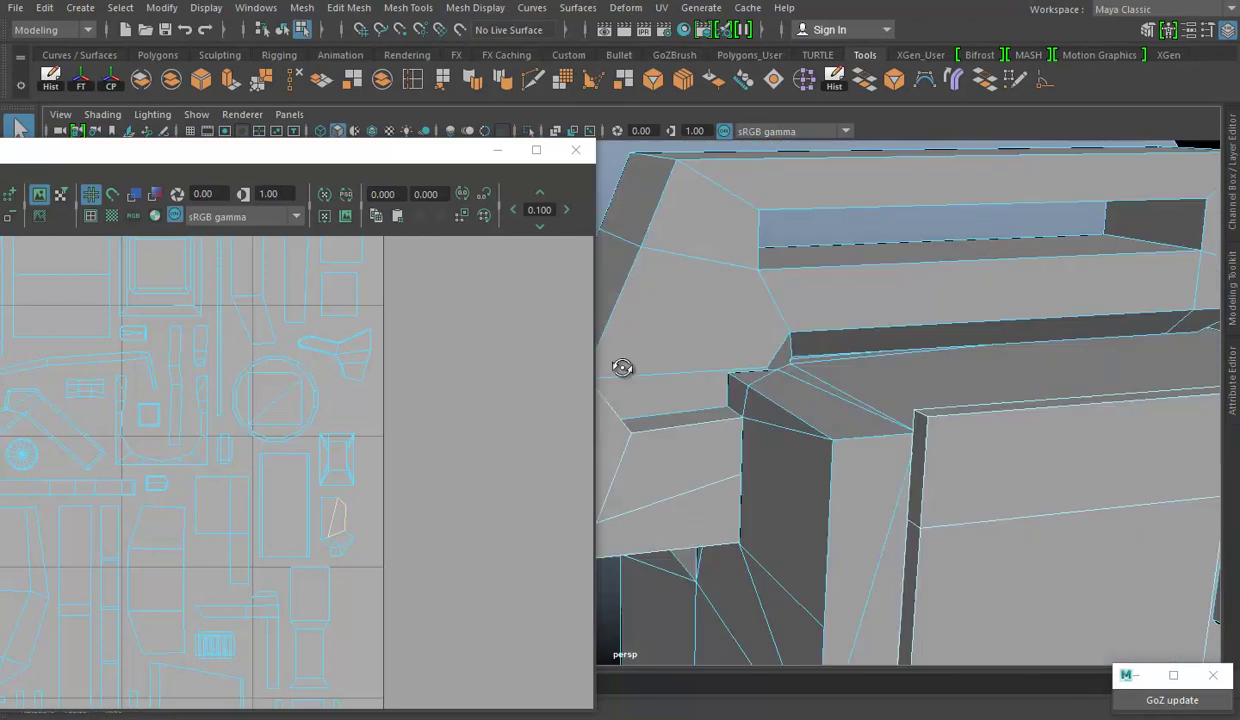
click(650, 440)
click(415, 432)
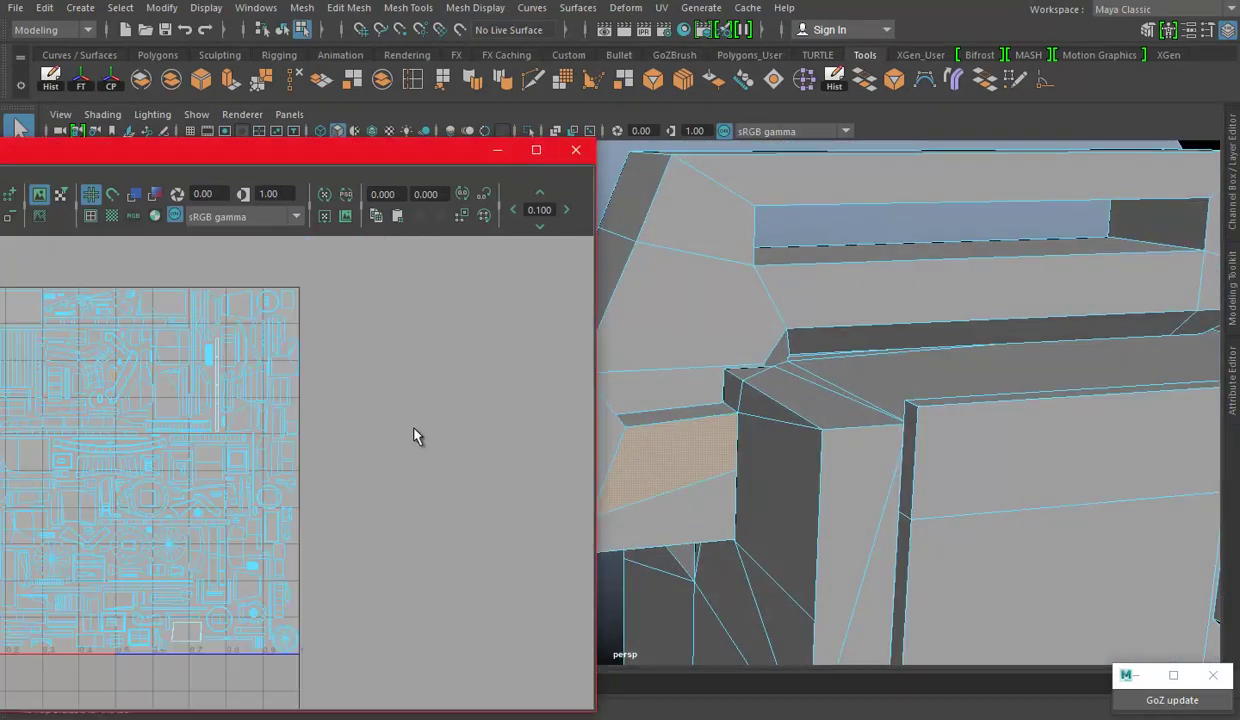
scroll(538, 530, down, 3)
scroll(538, 530, up, 2)
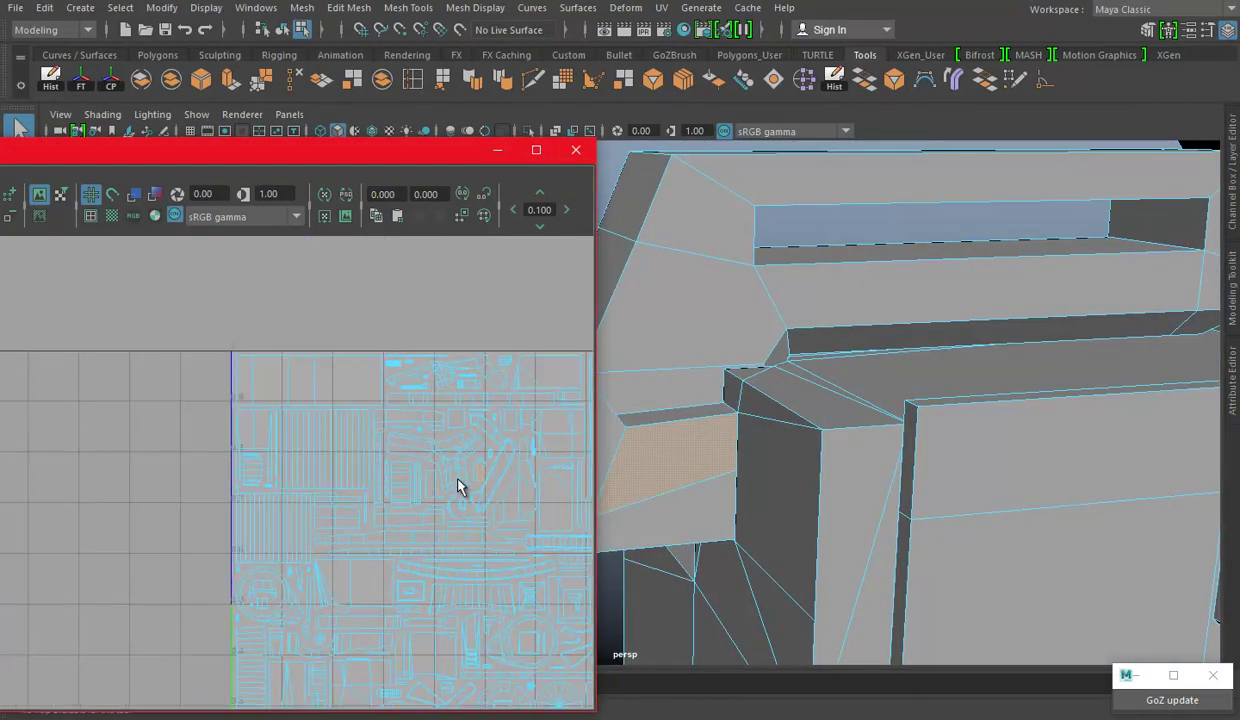
scroll(541, 531, up, 2)
Duplicate a bolt as Layer 17 copy 7 and place it on the upper-middle panel shell
key(alt+Tab)
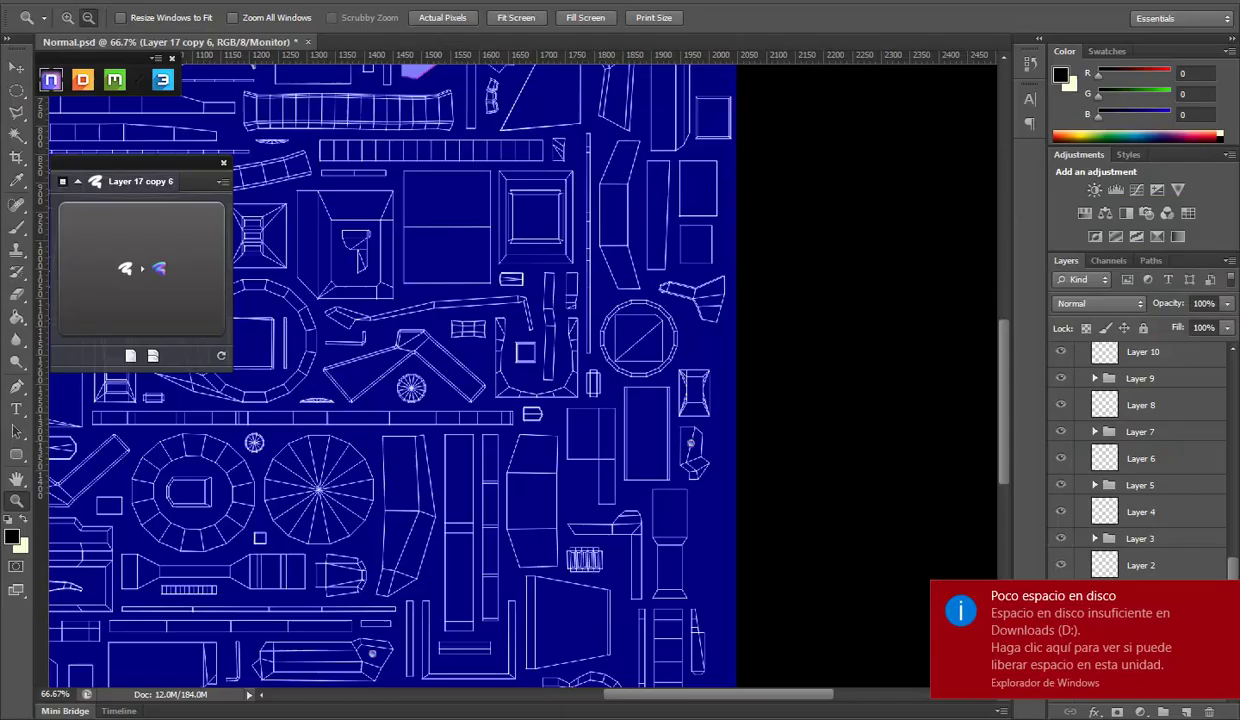
click(17, 69)
click(1221, 593)
drag(487, 408, 663, 432)
drag(775, 465, 450, 310)
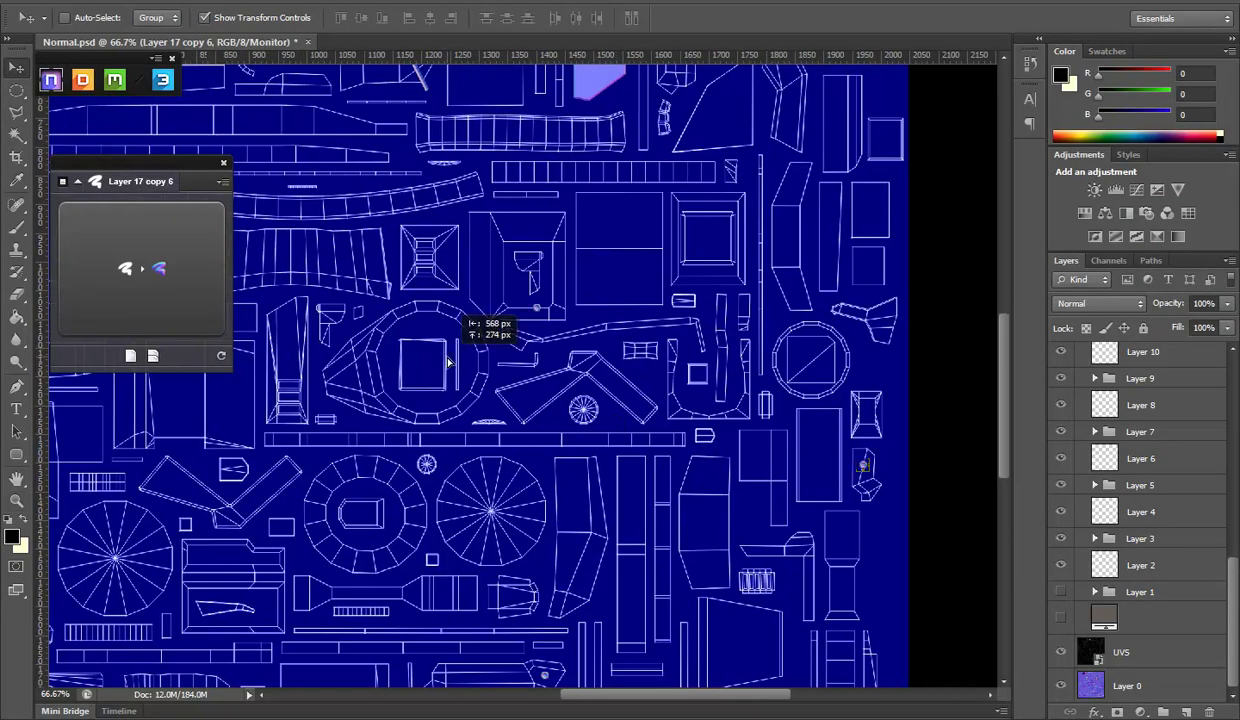
drag(775, 508, 833, 553)
mouse_move(675, 485)
mouse_down()
mouse_move(540, 380)
mouse_move(531, 420)
mouse_move(645, 610)
mouse_up()
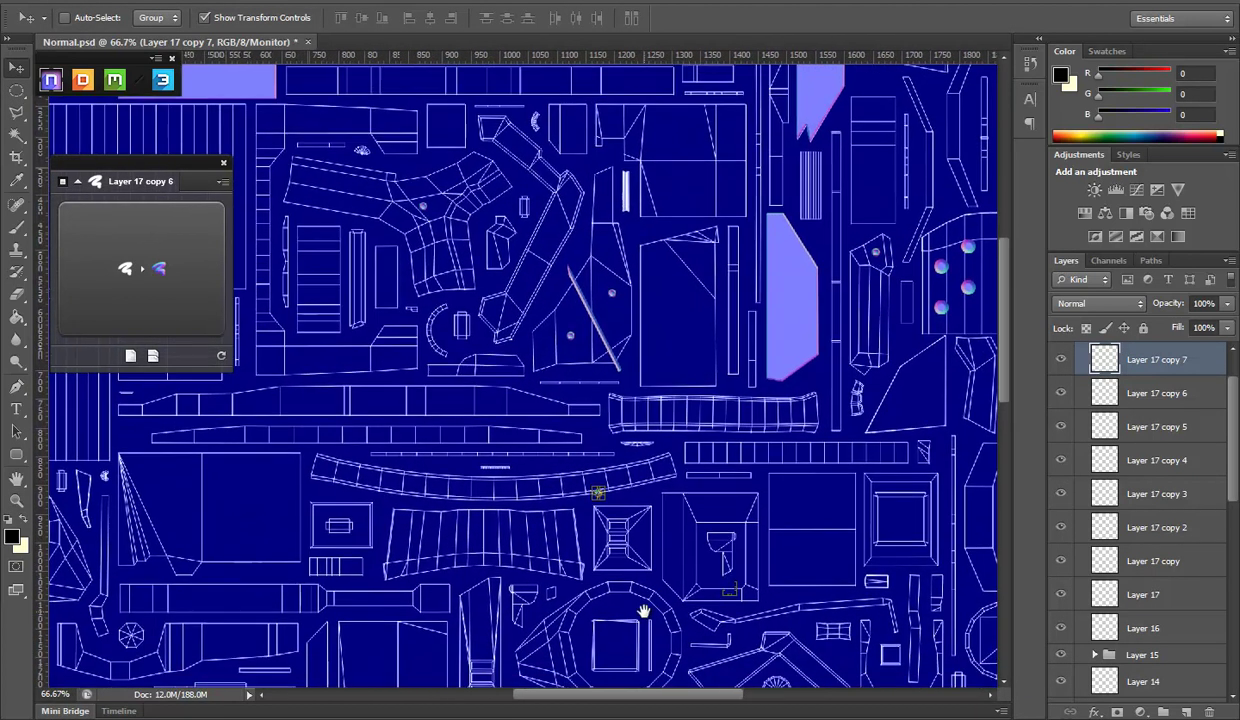
drag(567, 389, 534, 355)
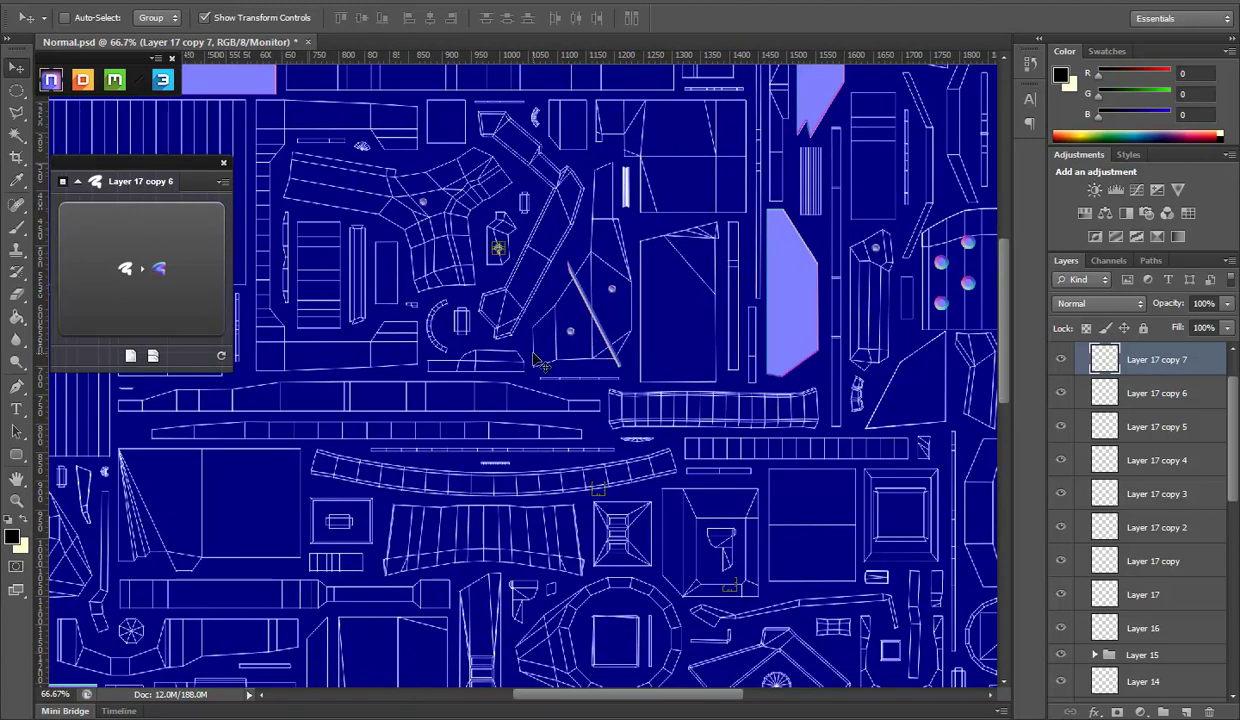
Hide the UVS wireframe layer to reveal the normal map
scroll(1203, 547, down, 1)
scroll(1203, 547, down, 5)
scroll(1203, 547, down, 2)
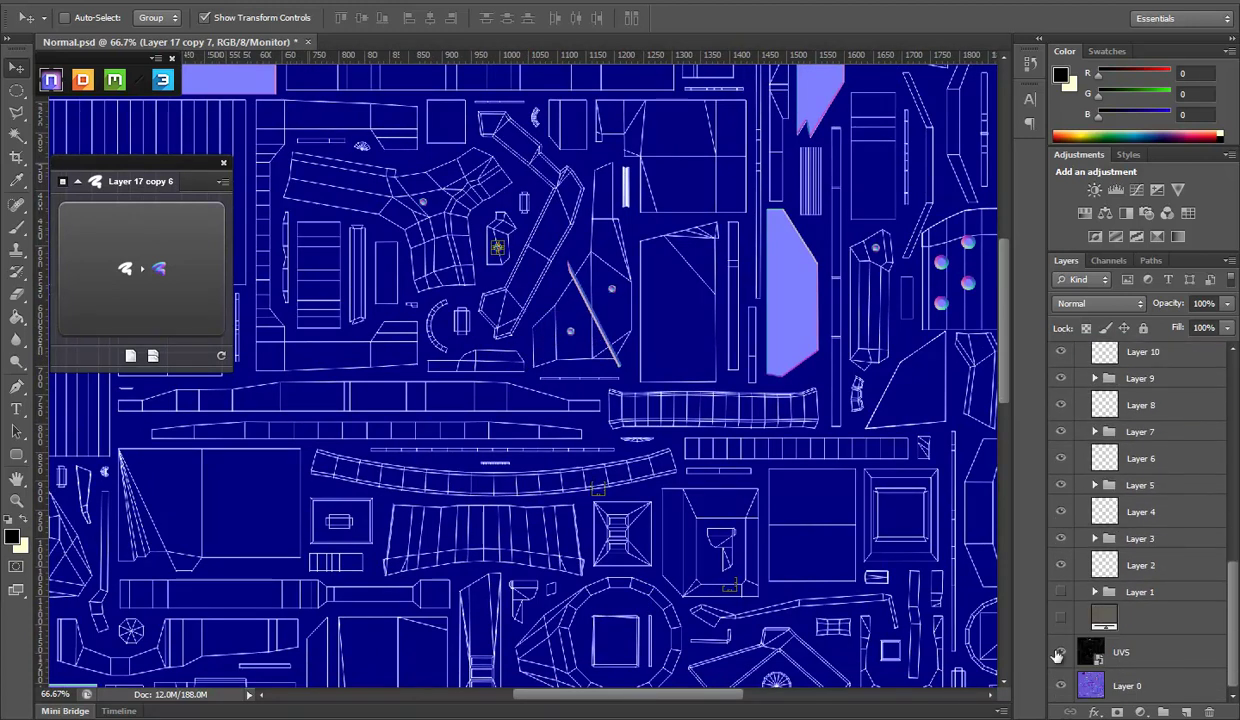
click(1060, 651)
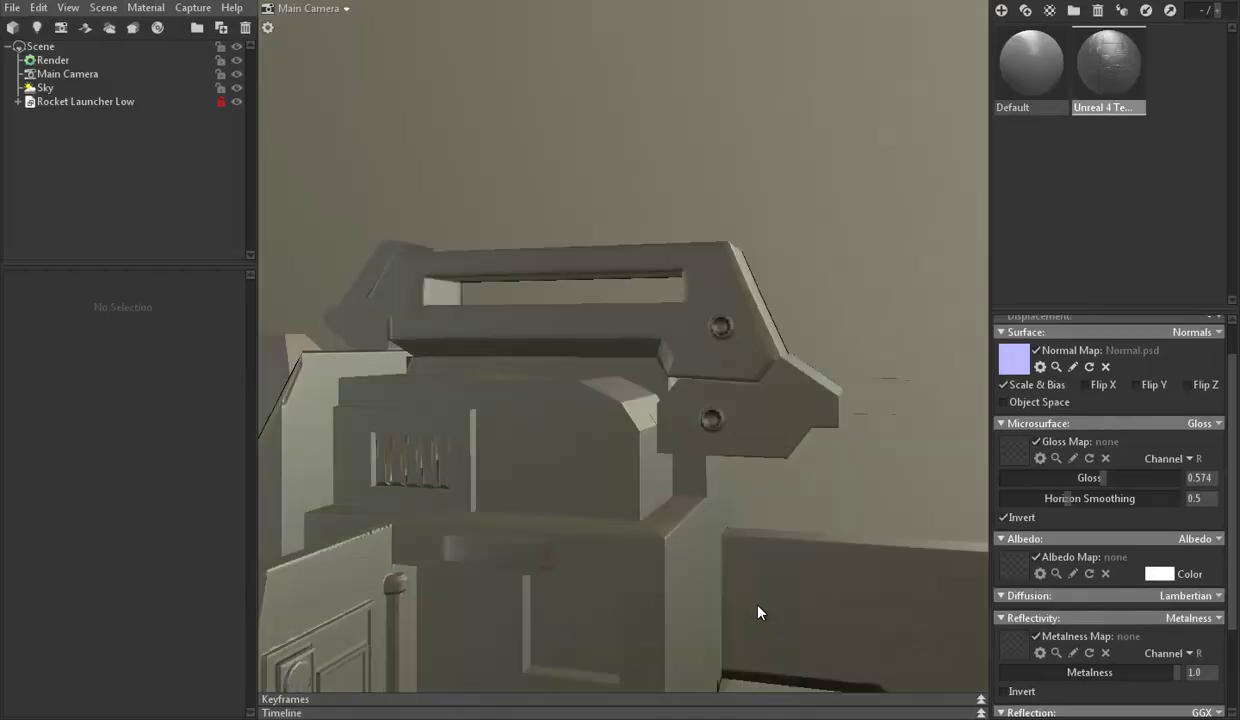
mouse_move(758, 606)
mouse_down()
mouse_move(780, 465)
mouse_move(450, 480)
mouse_move(562, 444)
mouse_move(895, 471)
mouse_up()
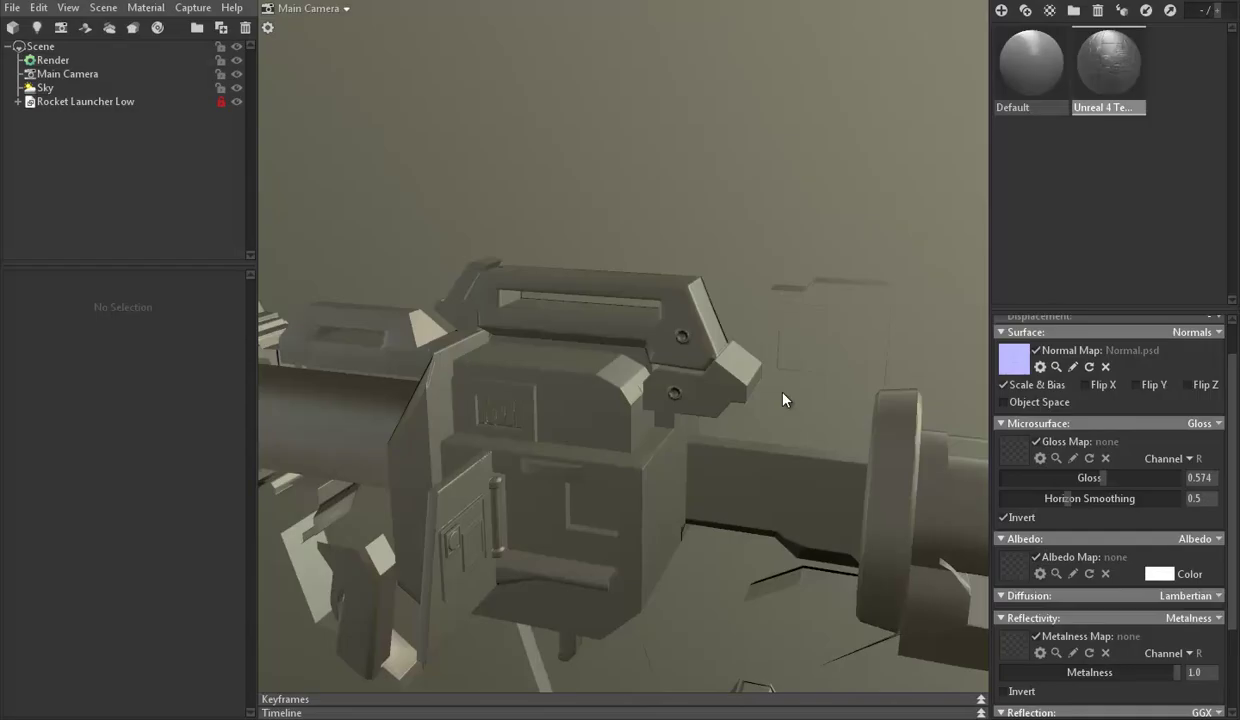
mouse_move(770, 390)
mouse_down()
mouse_move(520, 405)
mouse_move(665, 415)
mouse_move(680, 455)
mouse_move(700, 426)
mouse_move(623, 429)
mouse_up()
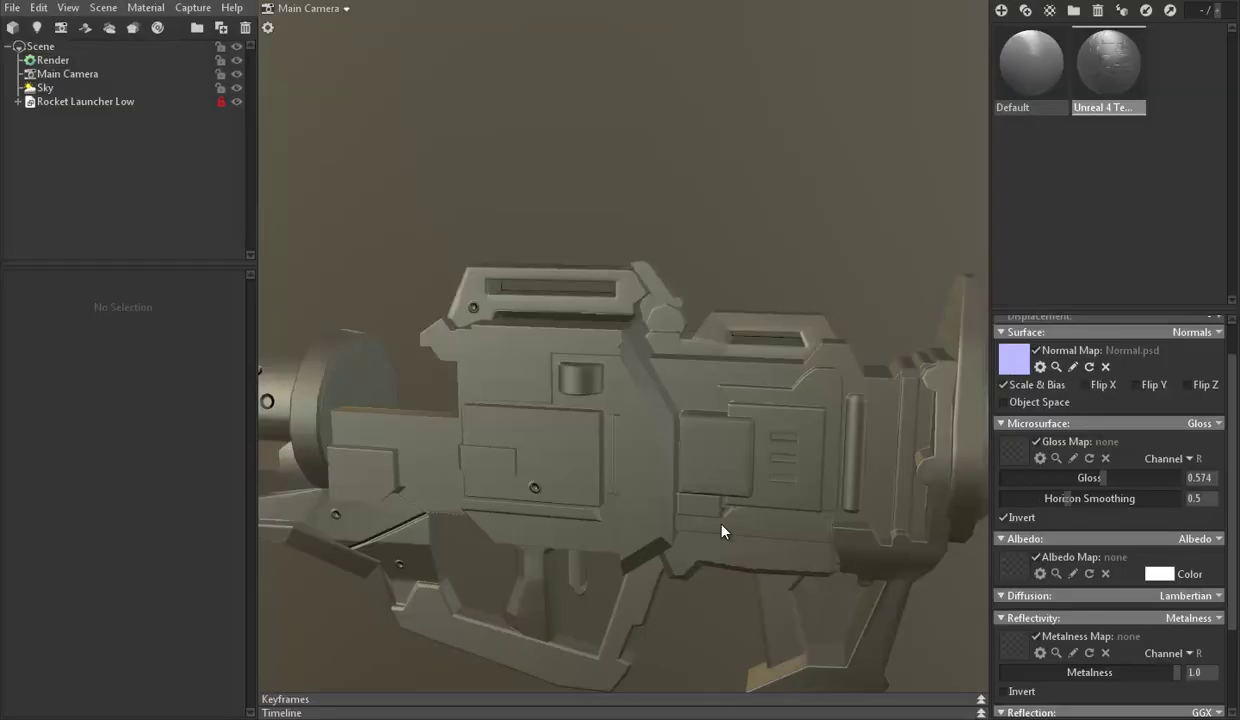
mouse_move(698, 507)
mouse_down()
mouse_move(688, 452)
mouse_move(724, 550)
mouse_up()
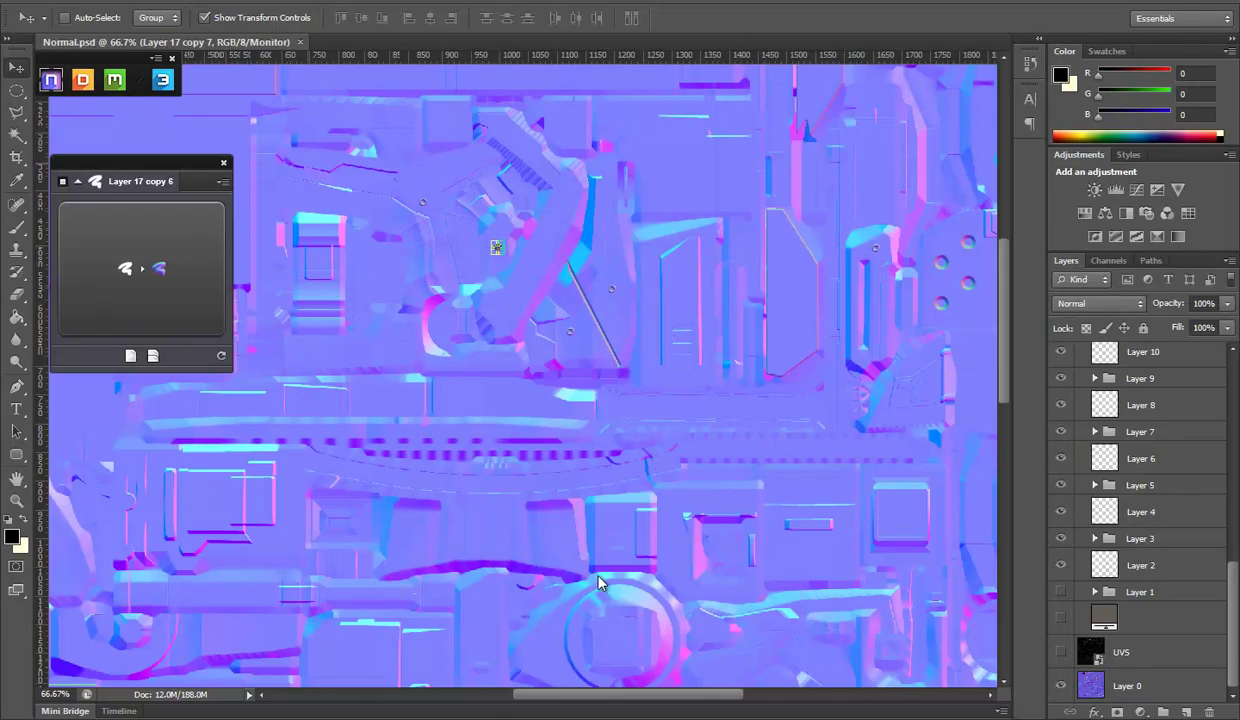
Rename the bolt layer to 'Bolt' and add an empty layer above it
scroll(1150, 500, up, 5)
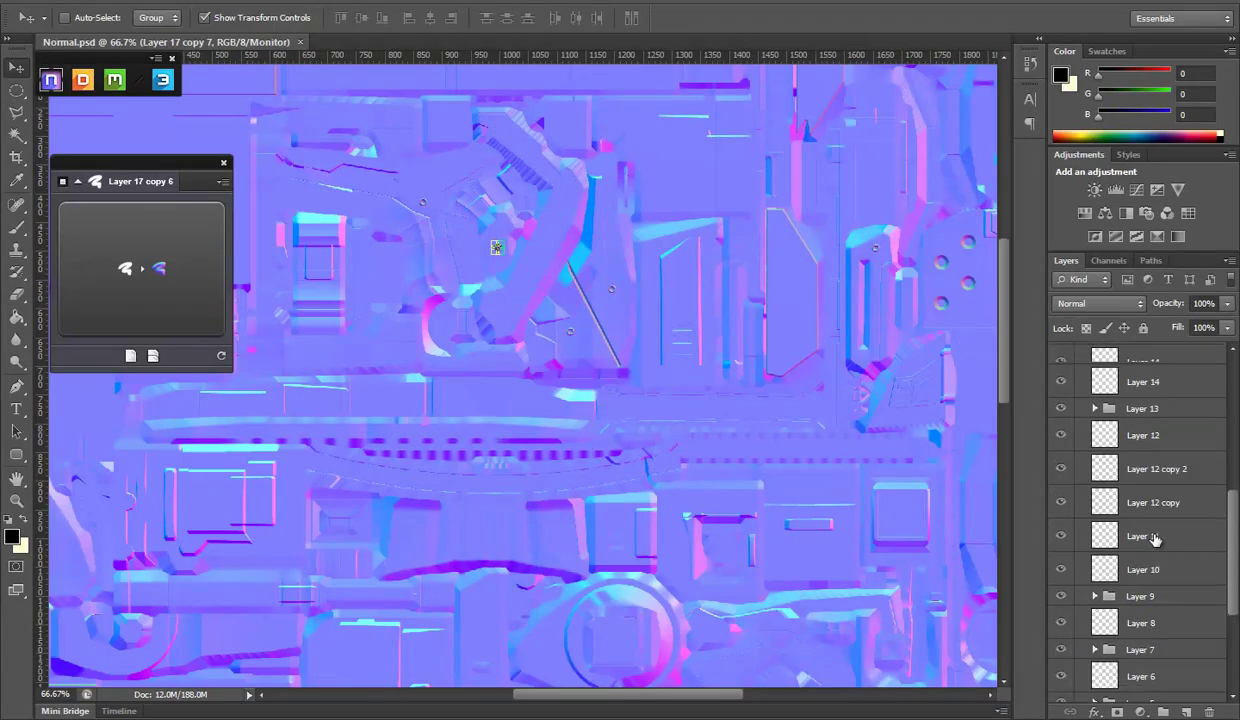
scroll(1165, 420, up, 5)
text(Bolt)
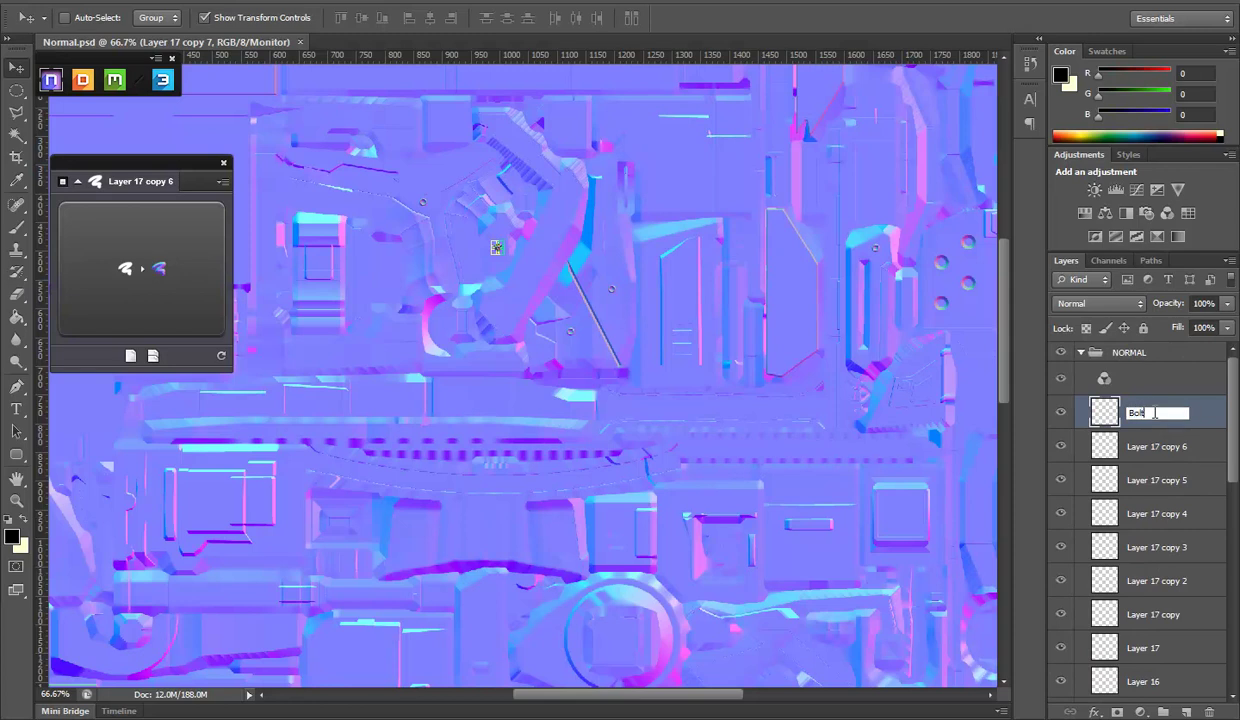
key(Return)
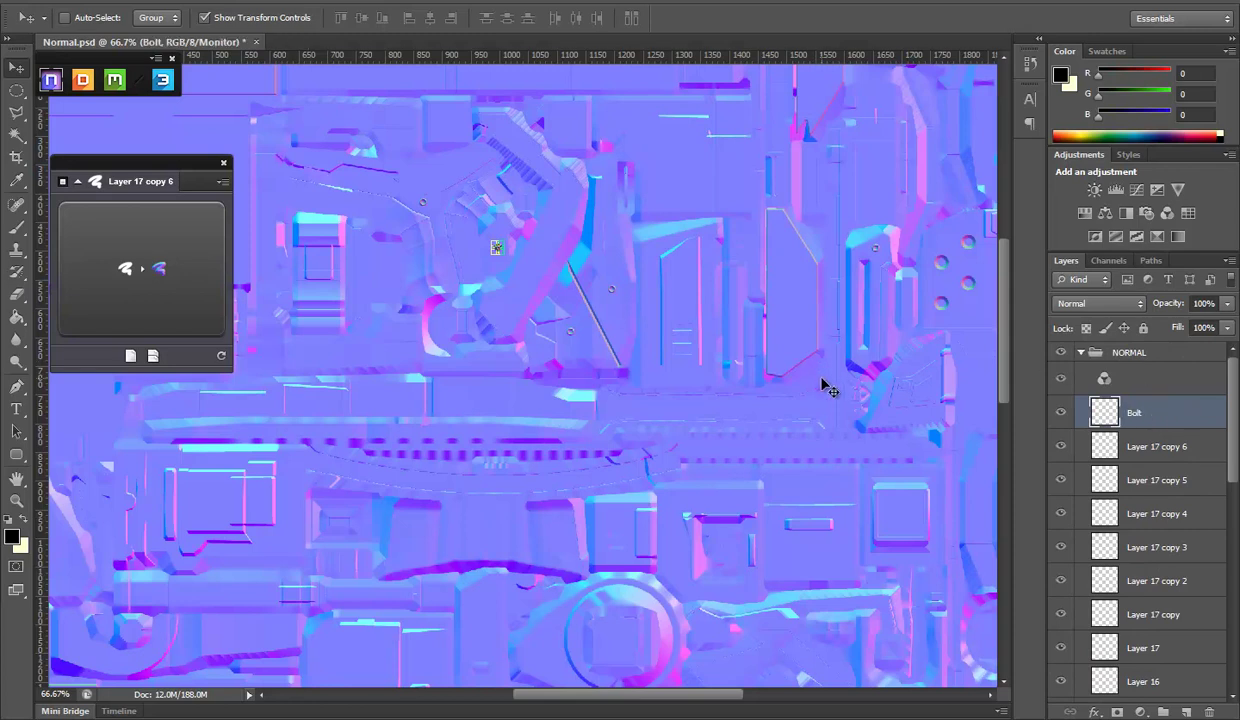
scroll(720, 380, down, 2)
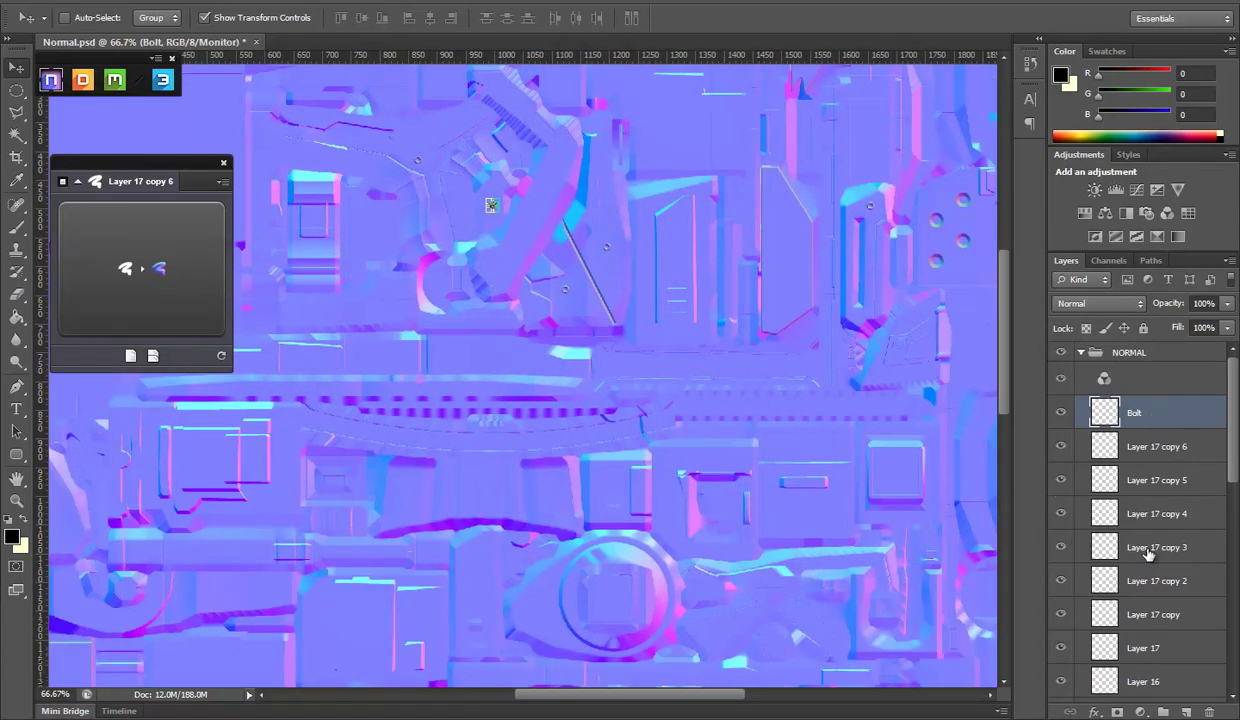
click(1187, 712)
Pan and zoom in to 300% on the bolted panel
scroll(706, 476, down, 2)
mouse_move(623, 443)
mouse_down()
mouse_move(753, 471)
mouse_move(739, 462)
mouse_move(775, 562)
mouse_move(714, 401)
mouse_move(521, 77)
mouse_move(677, 374)
mouse_up()
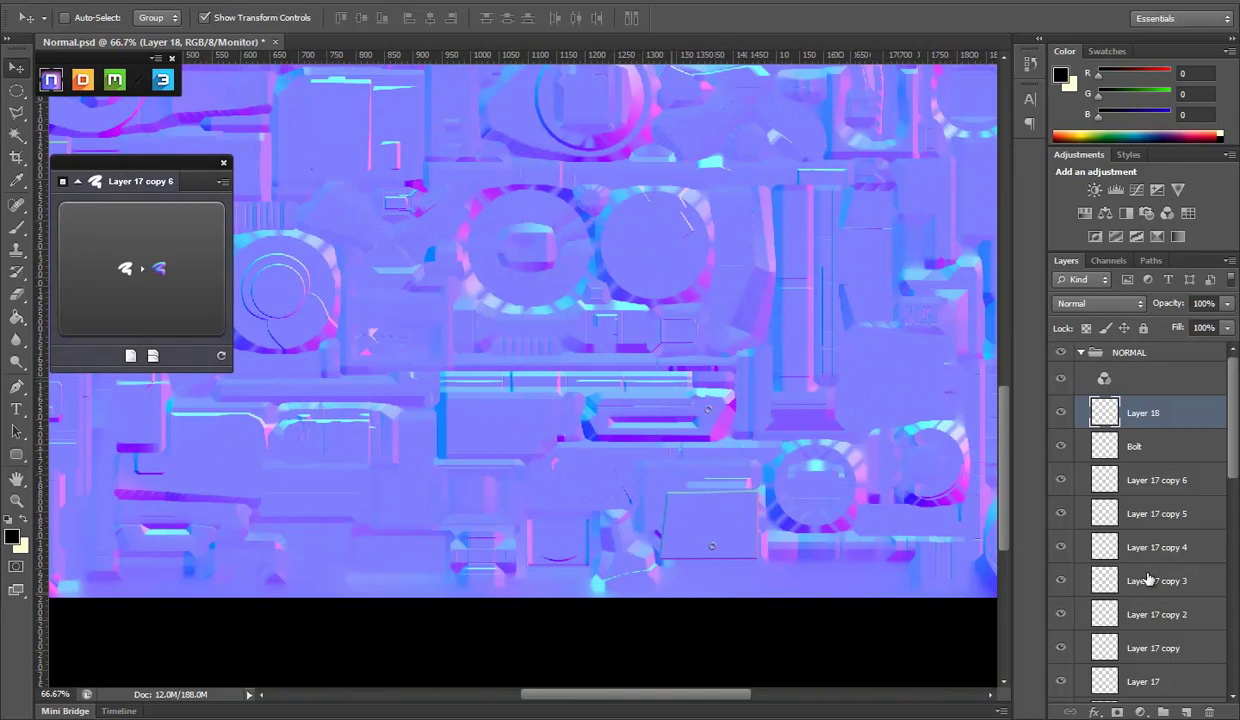
scroll(1148, 580, down, 5)
drag(760, 464, 618, 362)
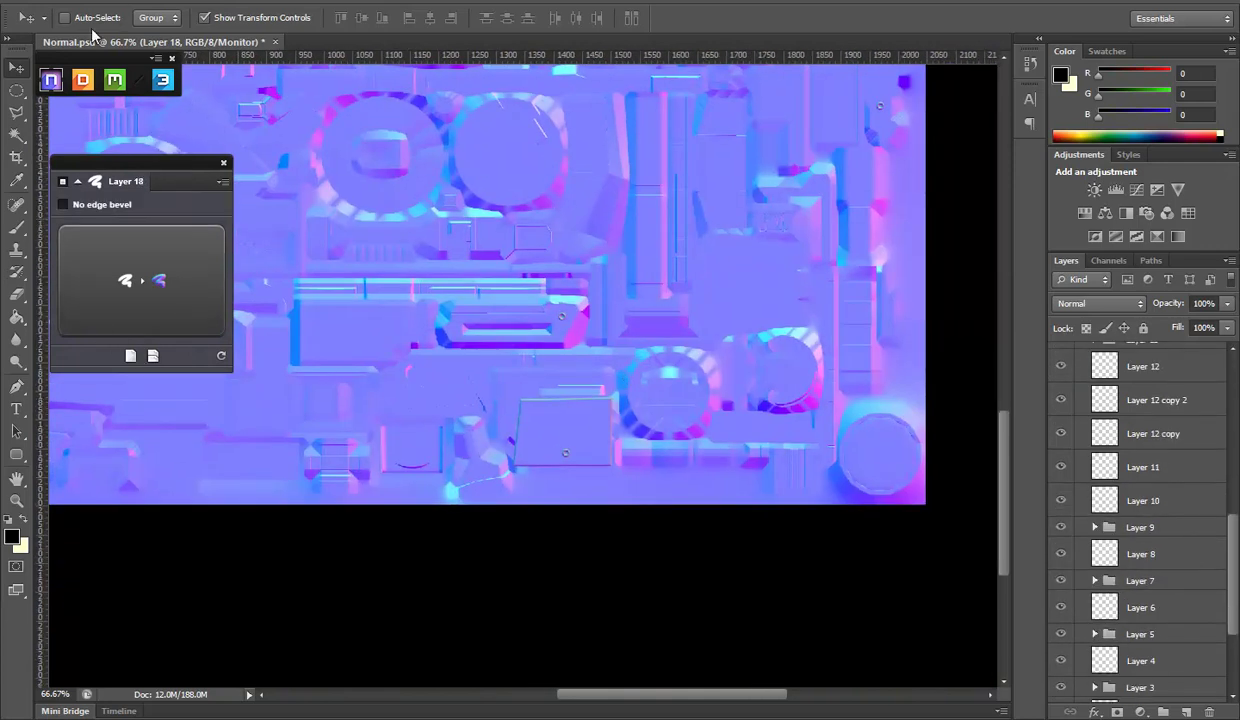
click(17, 497)
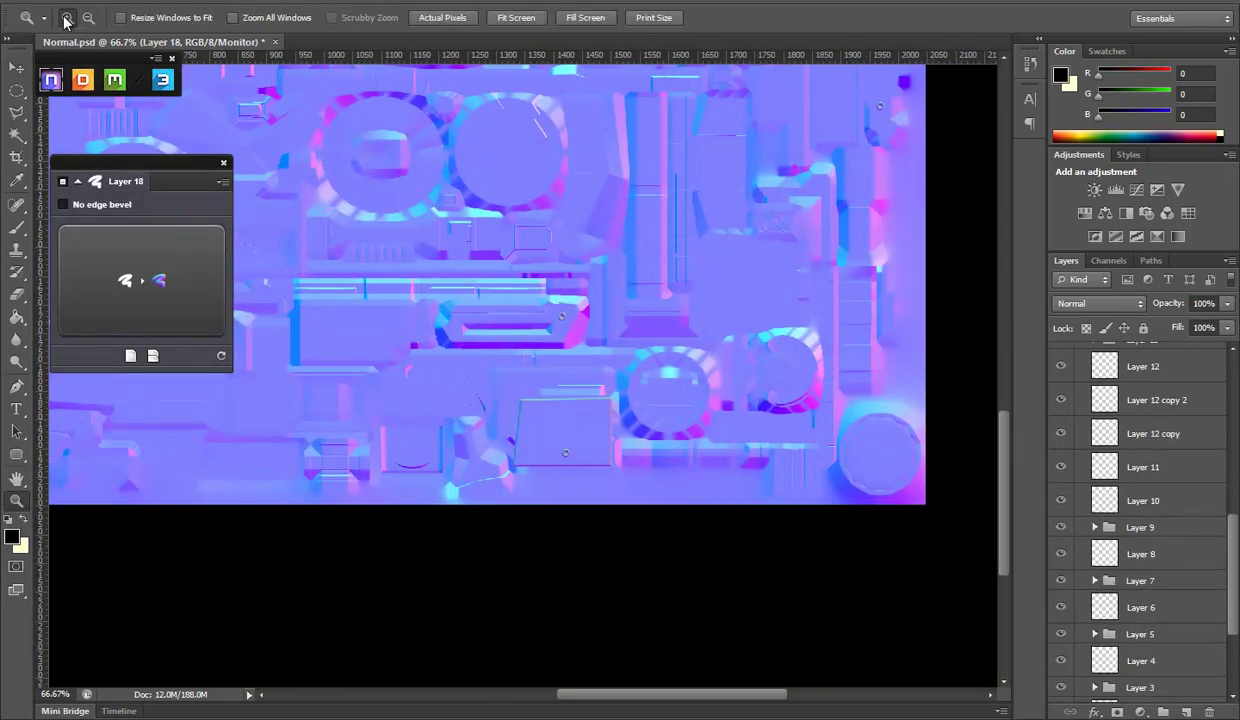
click(588, 451)
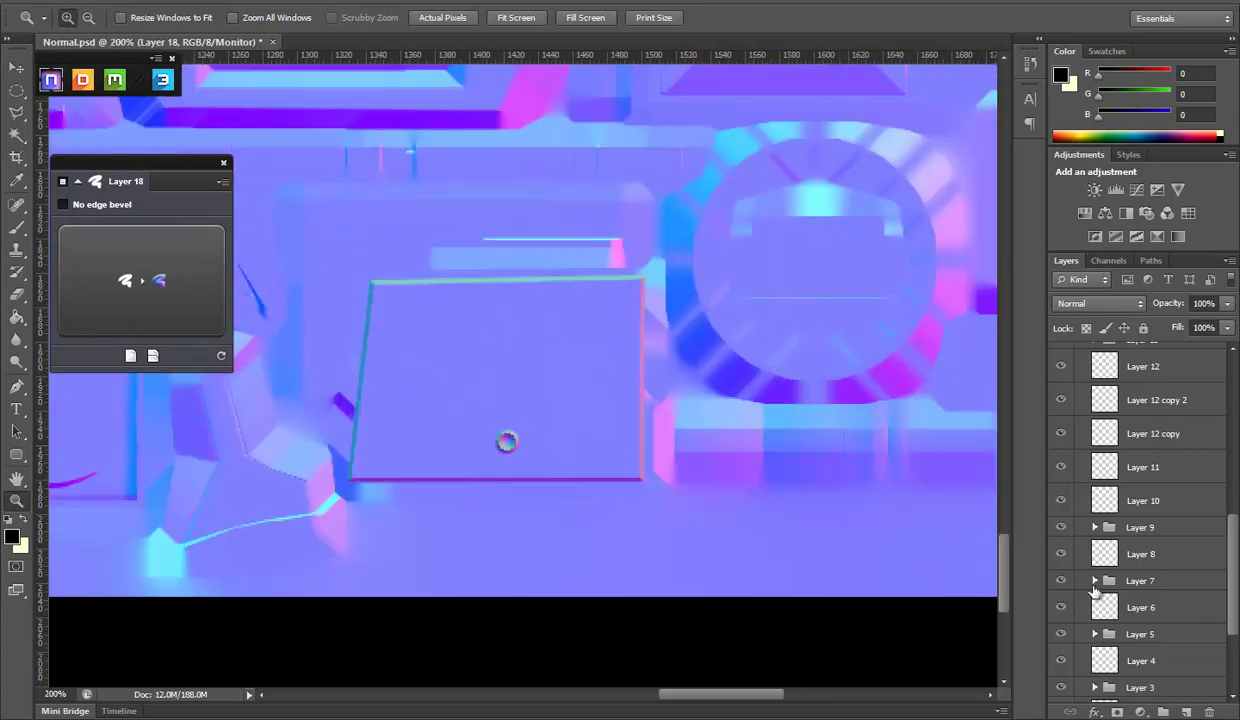
scroll(1106, 620, down, 3)
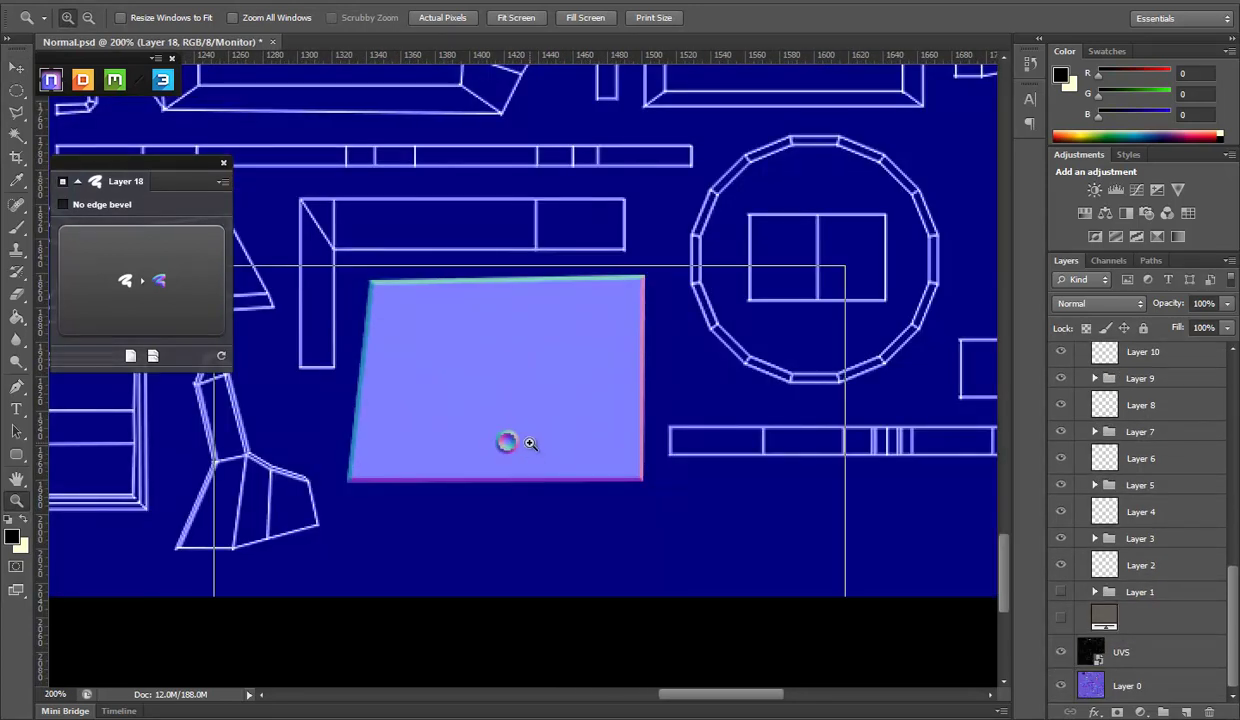
click(527, 440)
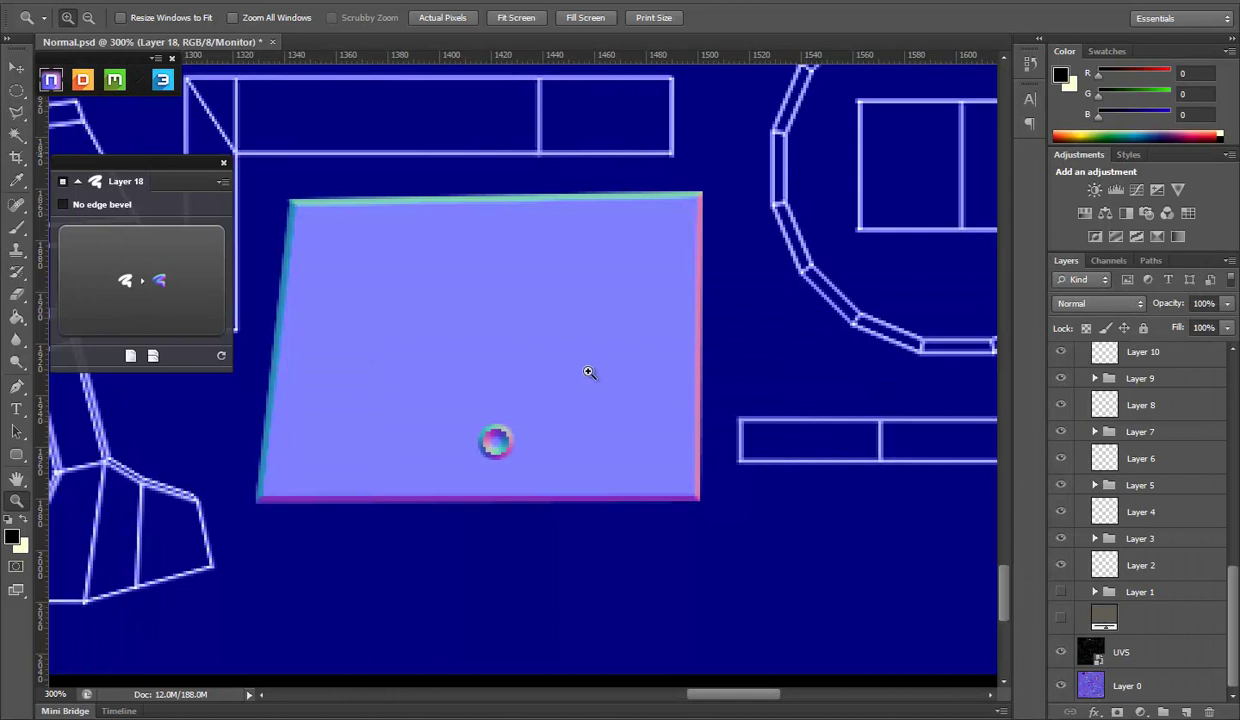
Lasso the panel's lower-right notch and nDo-bevel it into a size-4 inset on Layer 19
key(l)
click(575, 372)
shift+click(580, 500)
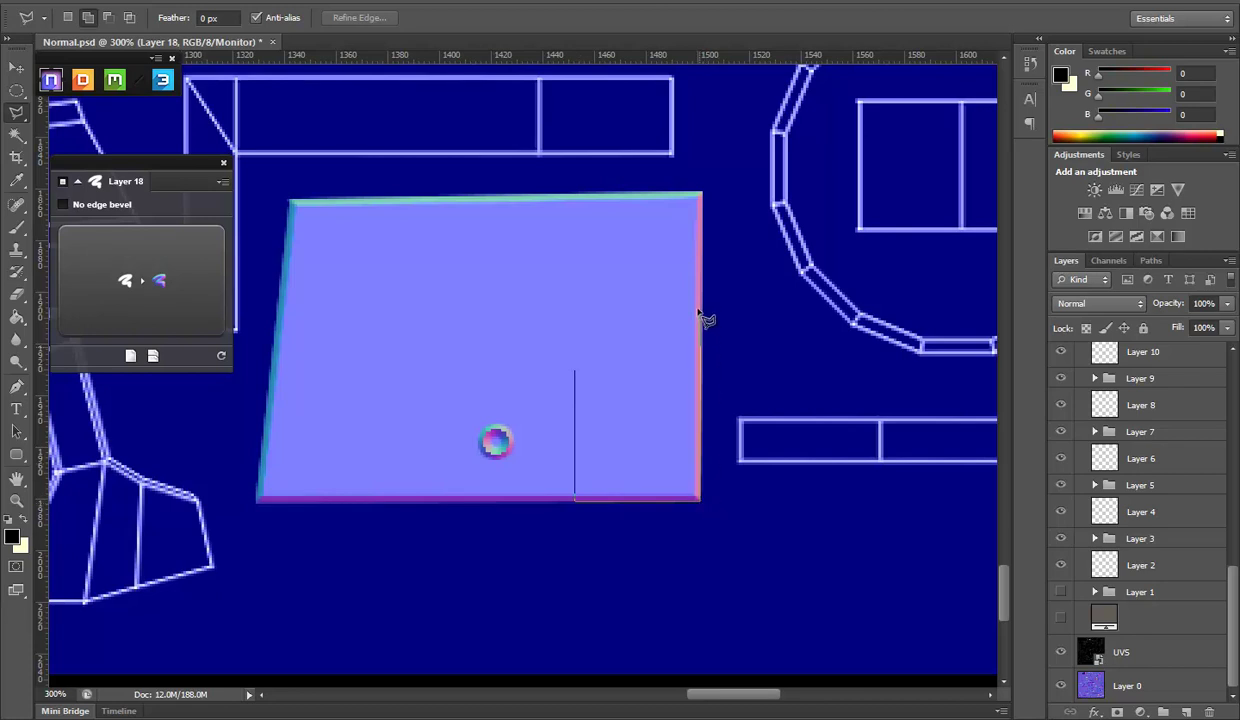
click(699, 263)
double_click(576, 376)
click(184, 265)
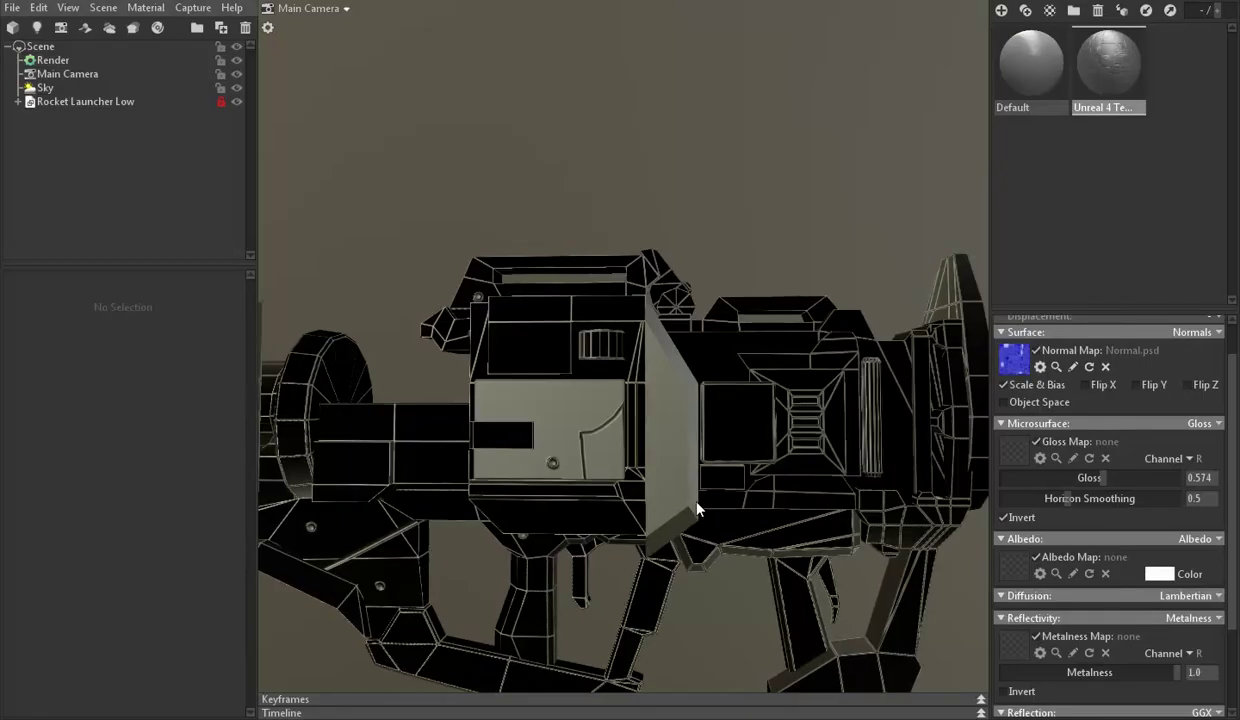
mouse_move(697, 507)
mouse_down()
mouse_move(790, 540)
mouse_move(677, 567)
mouse_move(642, 515)
mouse_move(645, 493)
mouse_move(606, 521)
mouse_move(670, 547)
mouse_move(747, 554)
mouse_move(805, 603)
mouse_up()
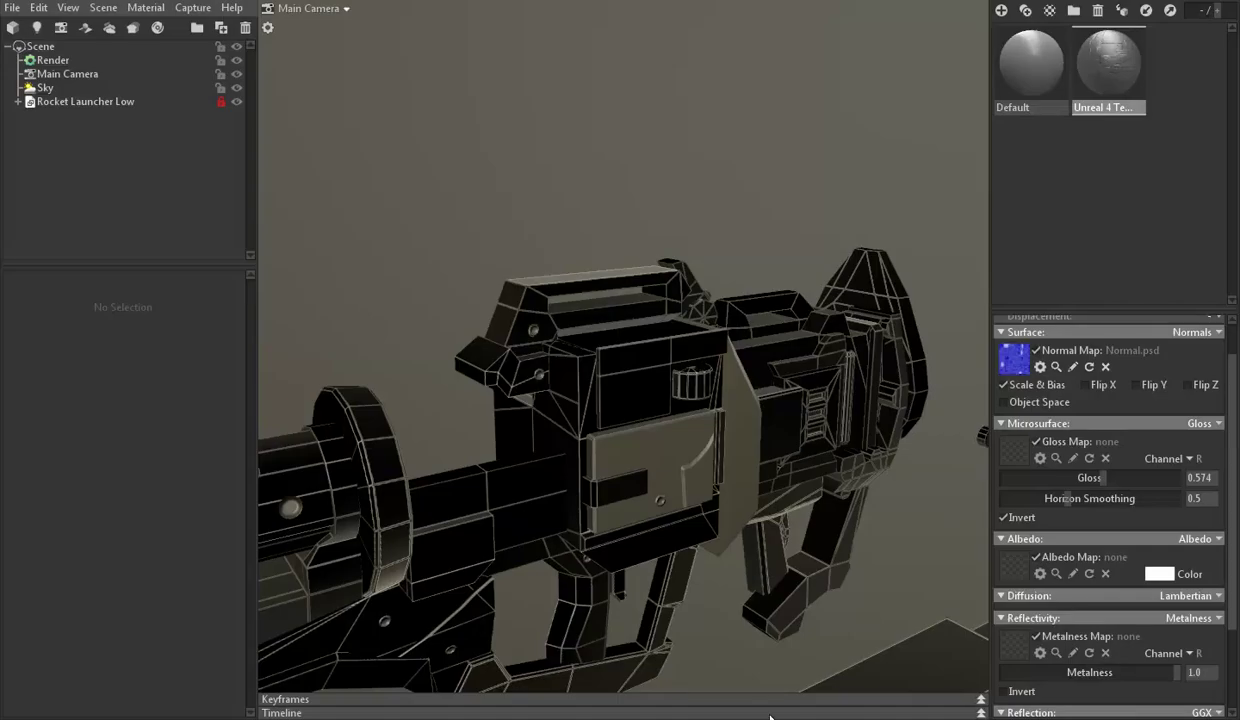
mouse_move(786, 613)
mouse_down()
mouse_move(720, 510)
mouse_move(668, 537)
mouse_up()
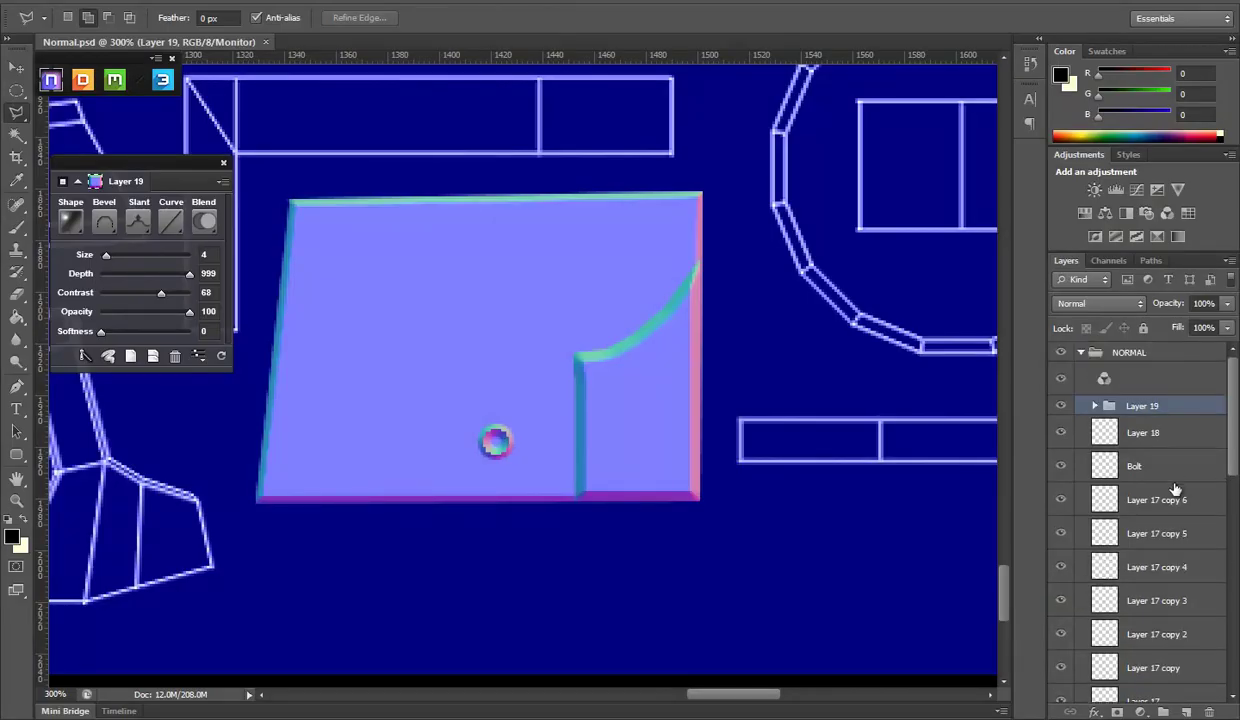
Duplicate the Bolt layer and move Bolt copy to the panel's upper-right corner
click(17, 68)
drag(1105, 468, 1187, 712)
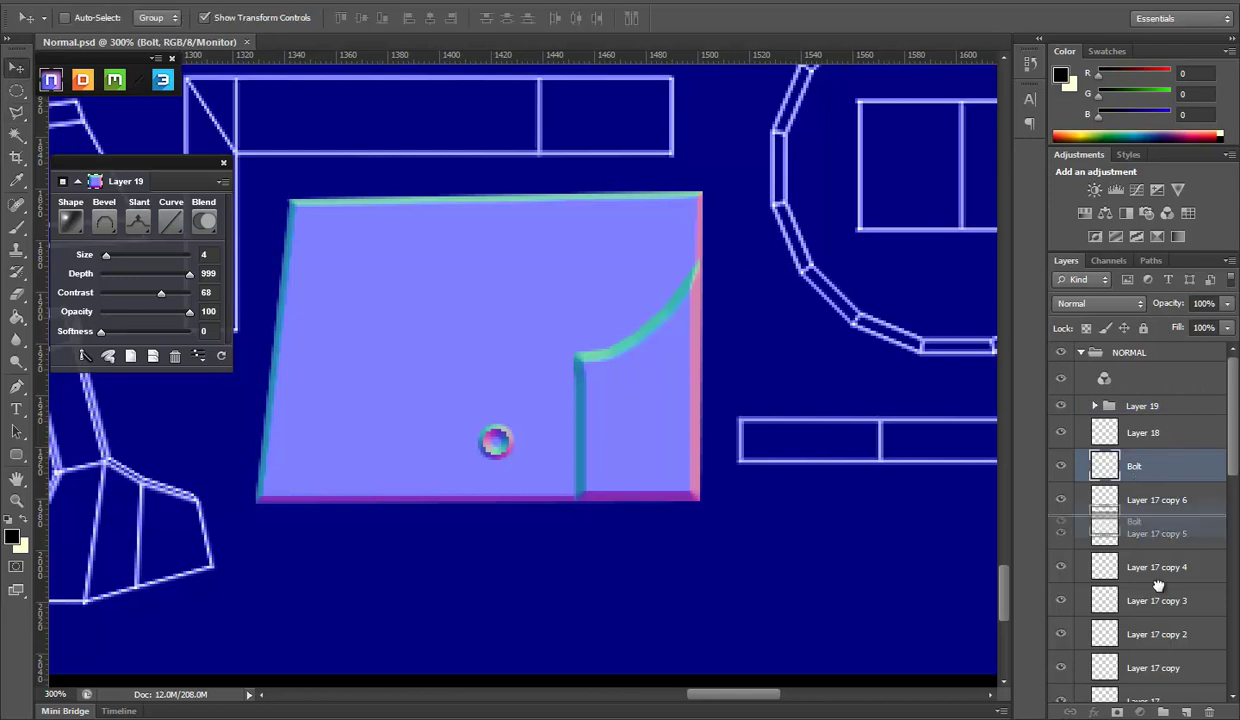
mouse_move(840, 312)
mouse_down()
mouse_move(686, 420)
mouse_move(730, 429)
mouse_up()
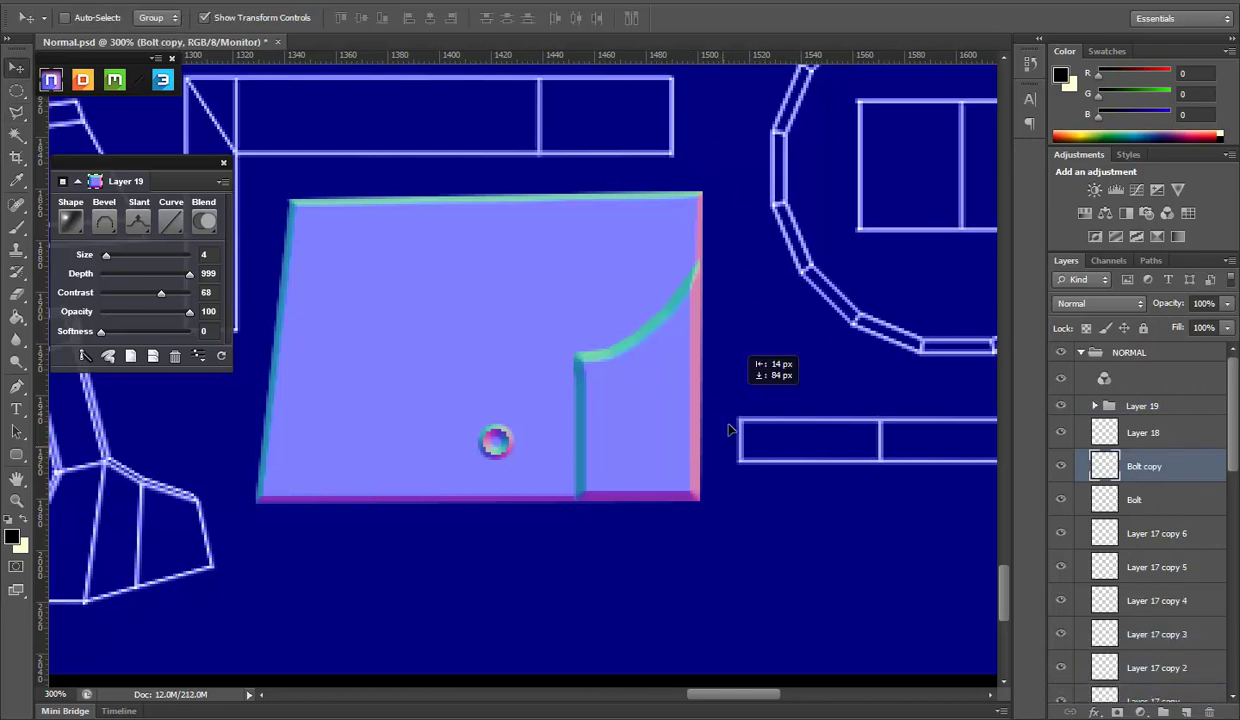
click(17, 500)
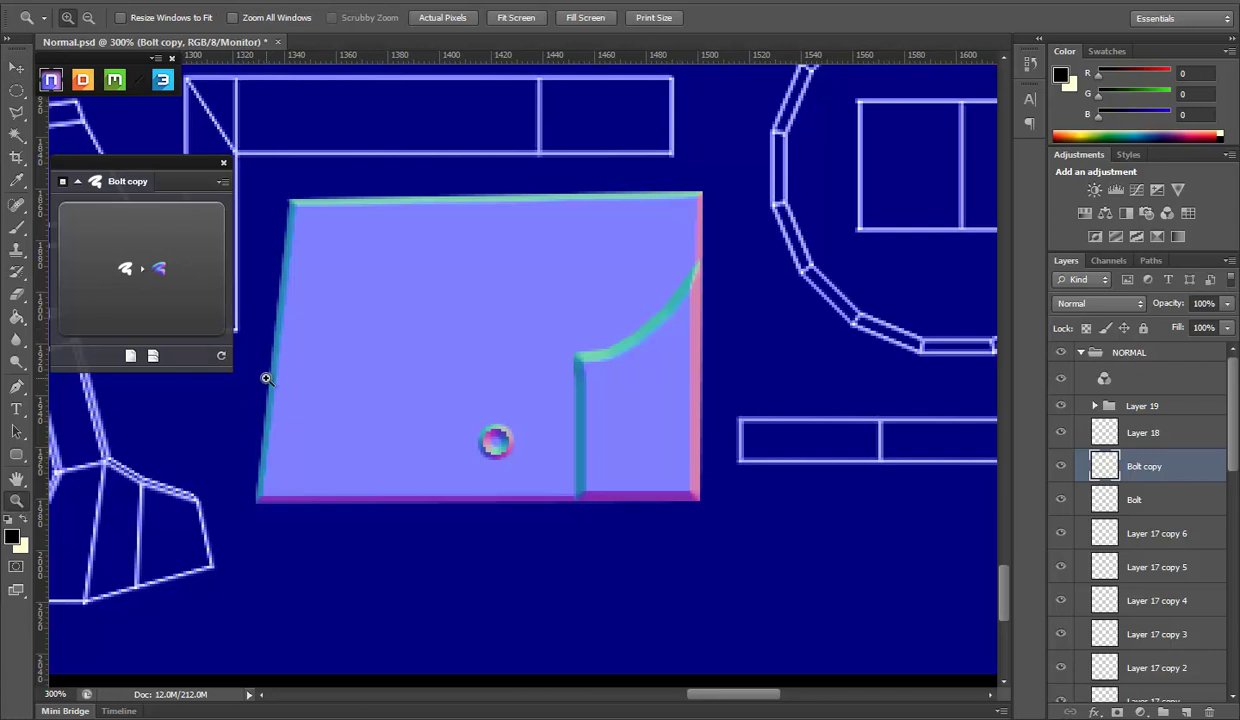
alt+click(557, 361)
alt+click(557, 361)
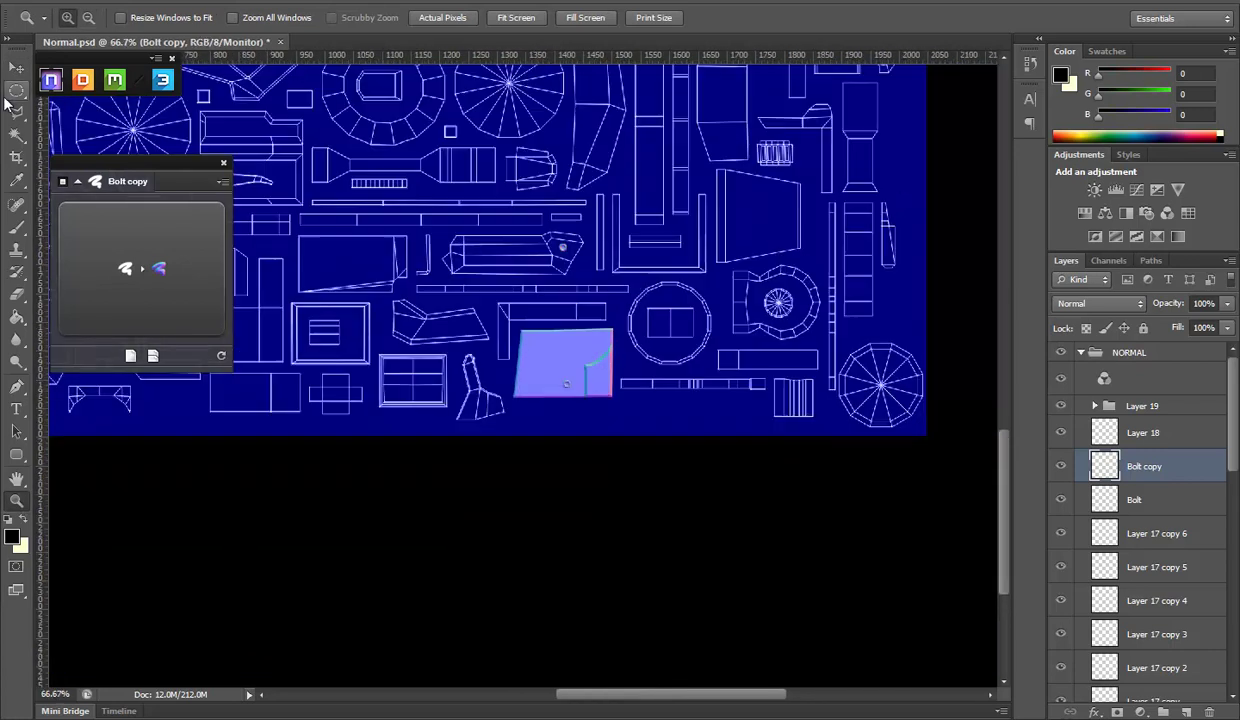
key(v)
scroll(723, 462, up, 1)
mouse_move(723, 462)
mouse_down()
mouse_move(637, 404)
mouse_move(637, 540)
mouse_move(689, 324)
mouse_move(693, 522)
mouse_move(587, 493)
mouse_move(665, 285)
mouse_move(734, 449)
mouse_move(663, 440)
mouse_move(655, 535)
mouse_up()
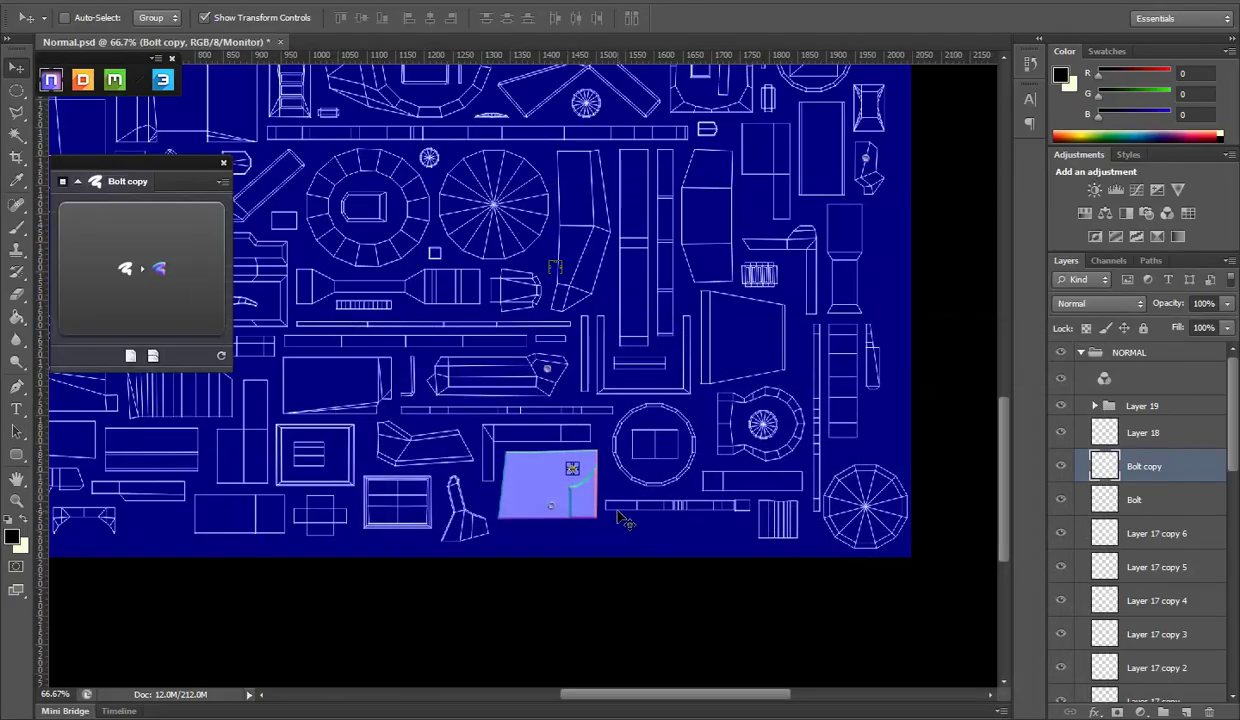
Nudge Bolt copy into its final spot and hide the UVS wireframe to check it
drag(620, 504, 633, 511)
scroll(1063, 668, down, 5)
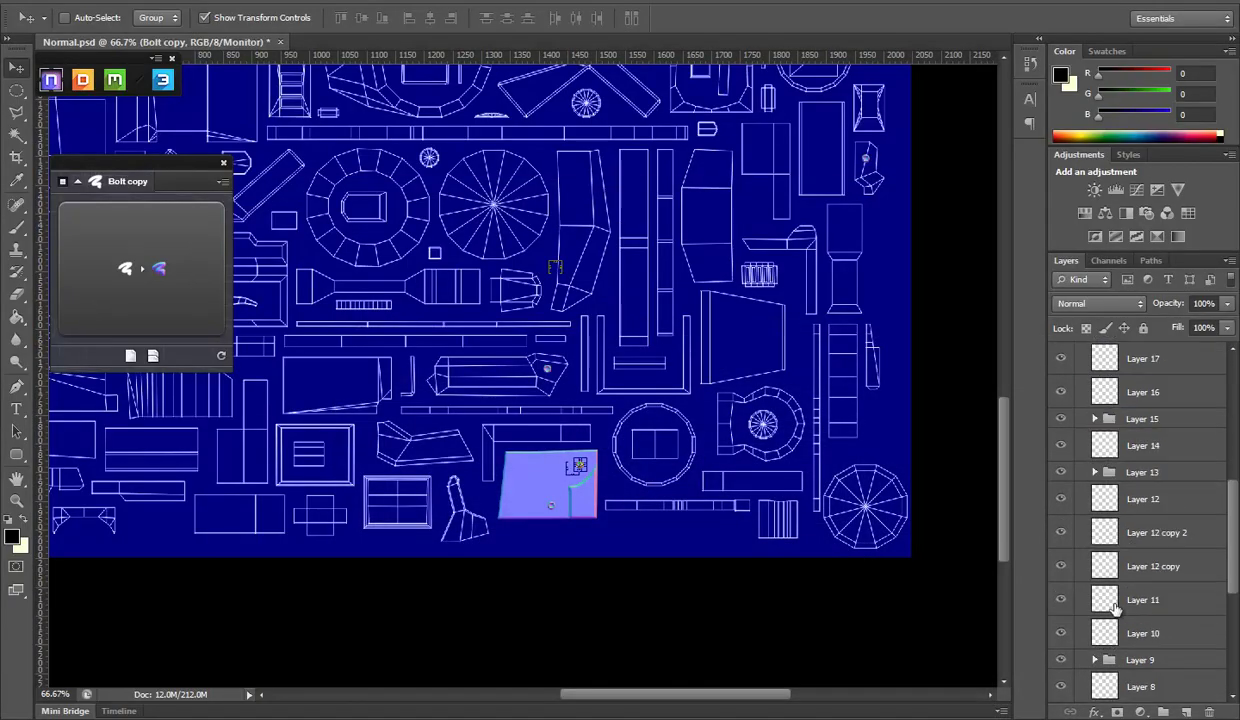
scroll(1063, 668, down, 5)
scroll(1063, 677, down, 2)
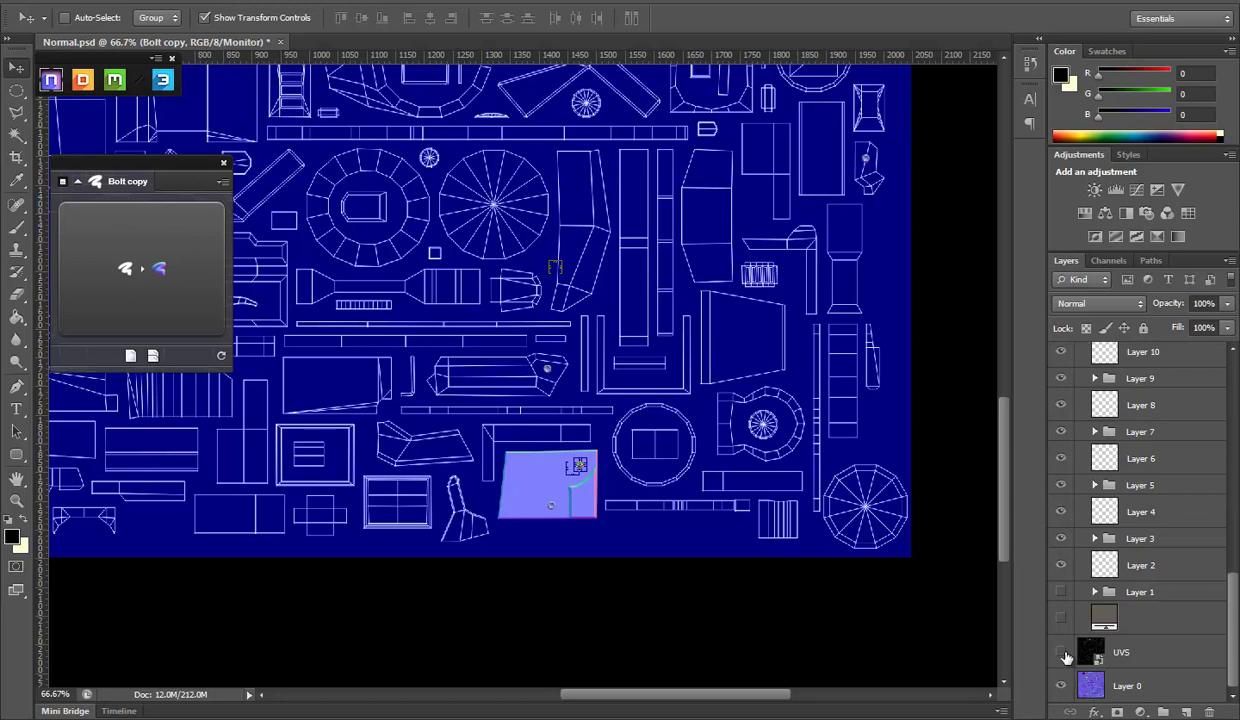
click(1062, 654)
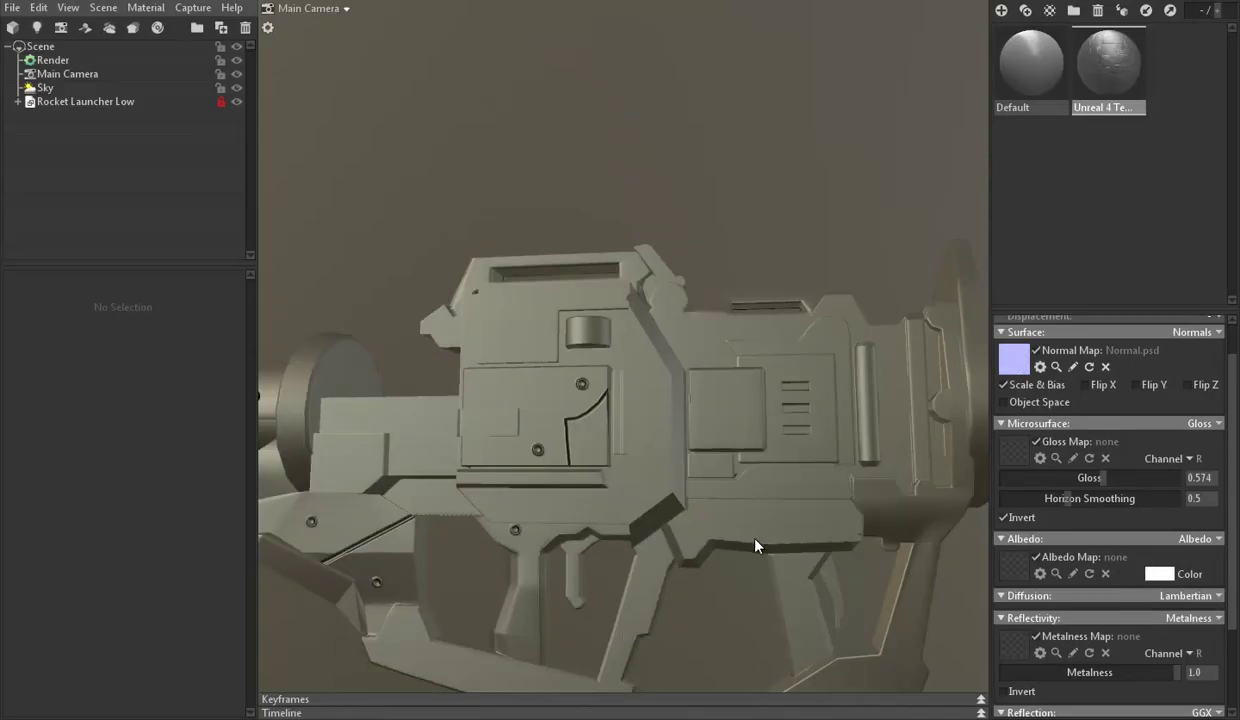
mouse_move(730, 521)
mouse_down()
mouse_move(760, 514)
mouse_move(659, 476)
mouse_move(567, 521)
mouse_move(675, 462)
mouse_move(626, 470)
mouse_move(628, 519)
mouse_move(869, 520)
mouse_move(701, 503)
mouse_up()
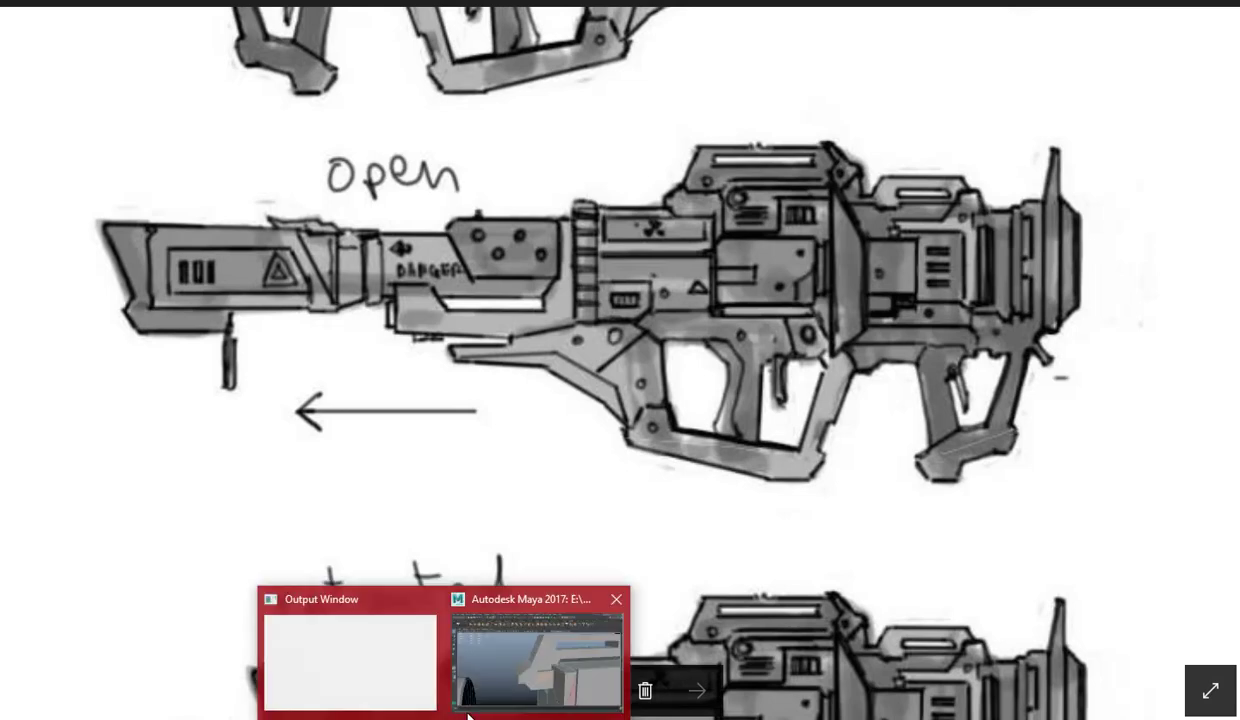
In Maya, select a face on the launcher's side panel and zoom to its UV shell
click(540, 650)
scroll(760, 547, down, 5)
scroll(872, 407, up, 5)
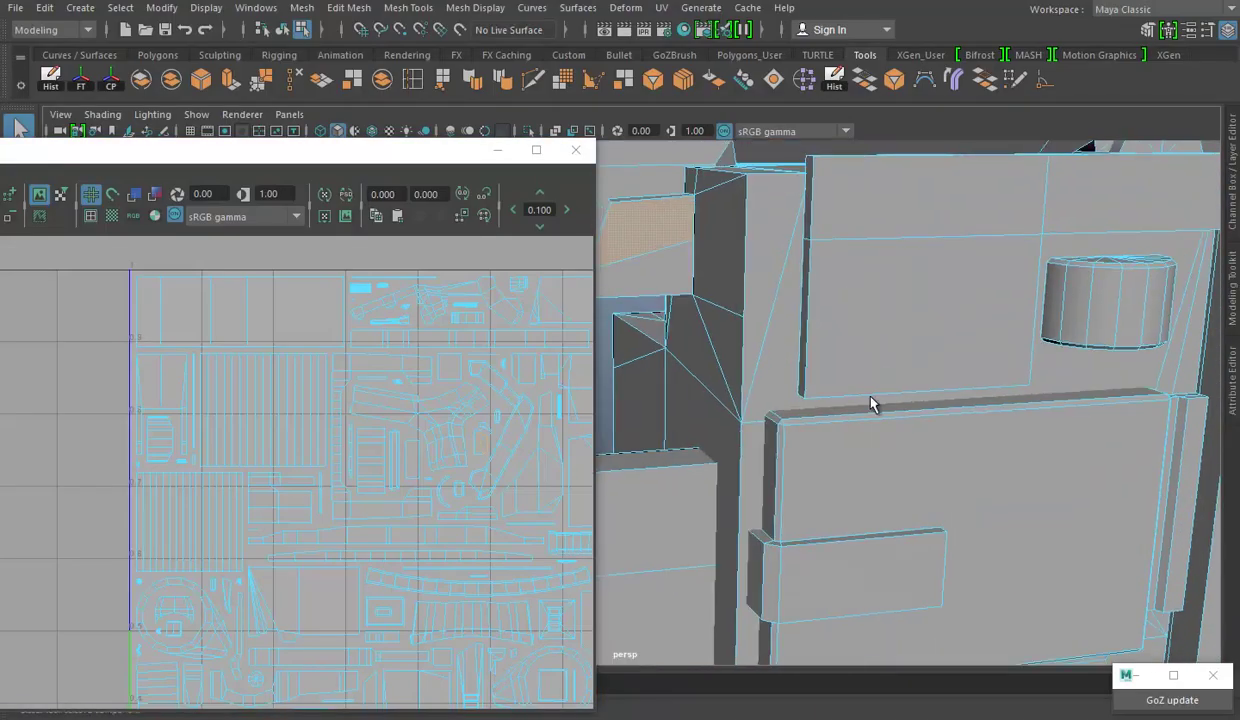
click(819, 562)
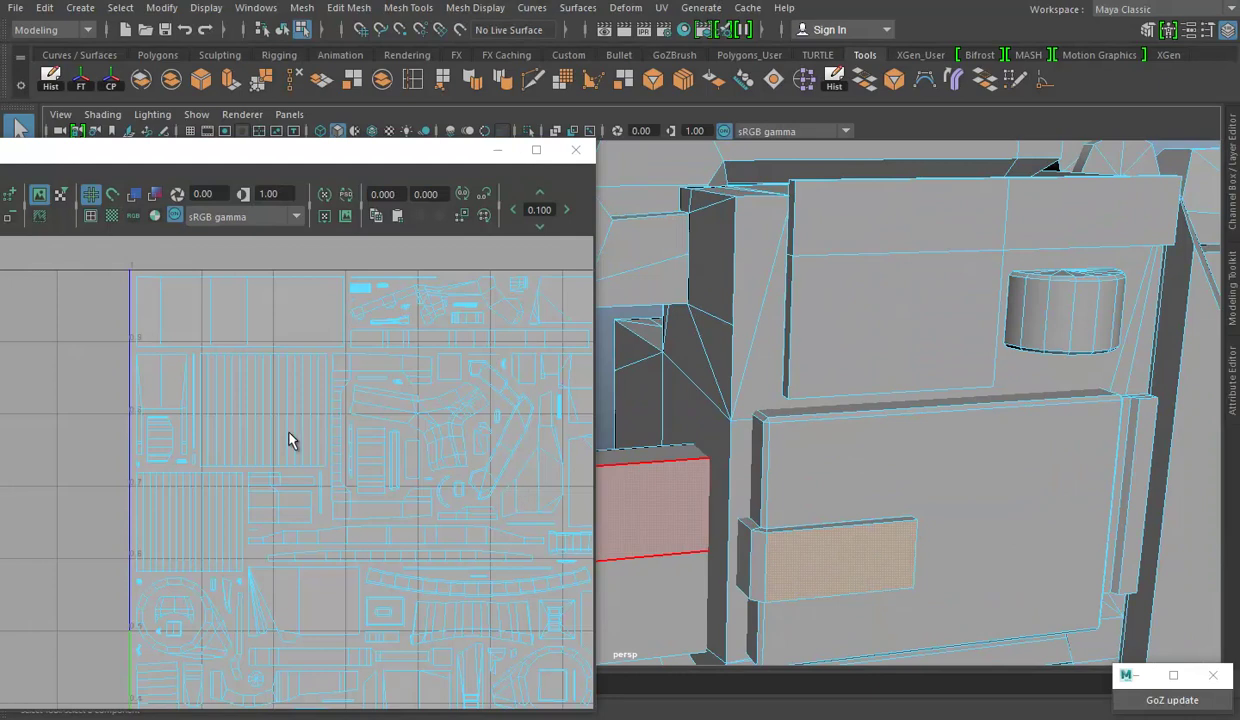
scroll(282, 426, up, 2)
scroll(344, 498, down, 5)
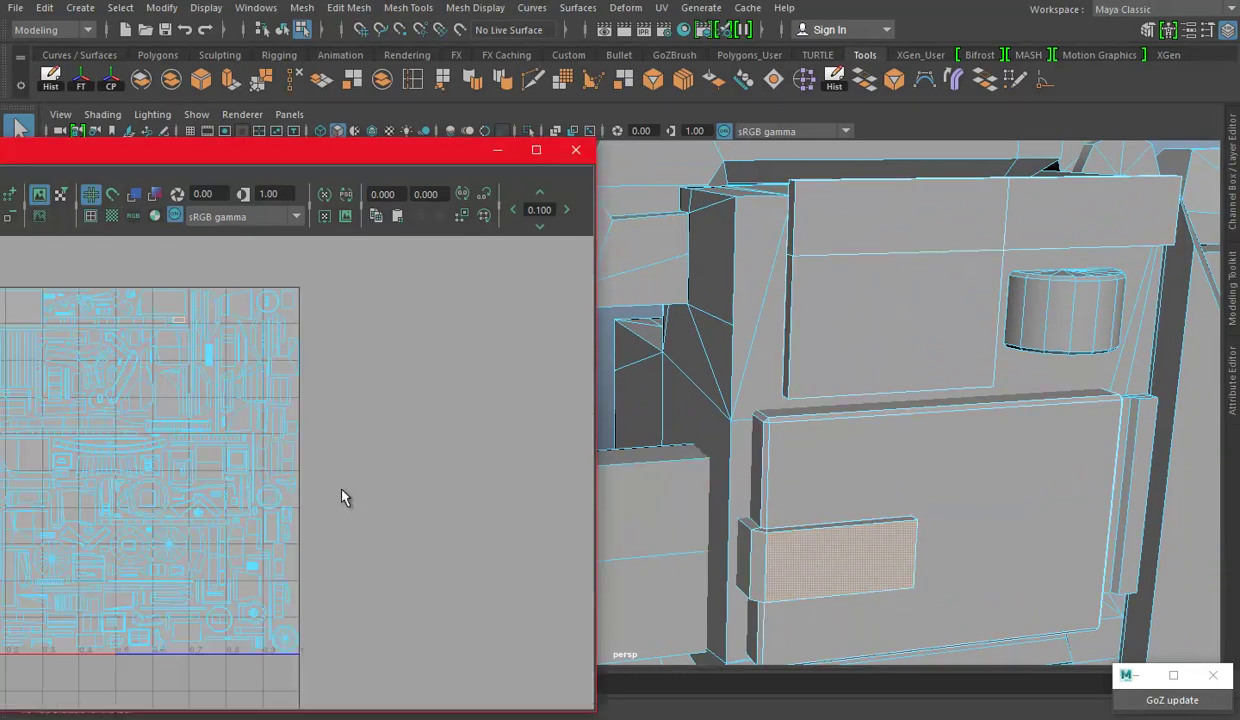
scroll(311, 415, up, 1)
scroll(358, 436, up, 2)
Show the UVS wireframe again and zoom in on the bolt area
click(440, 697)
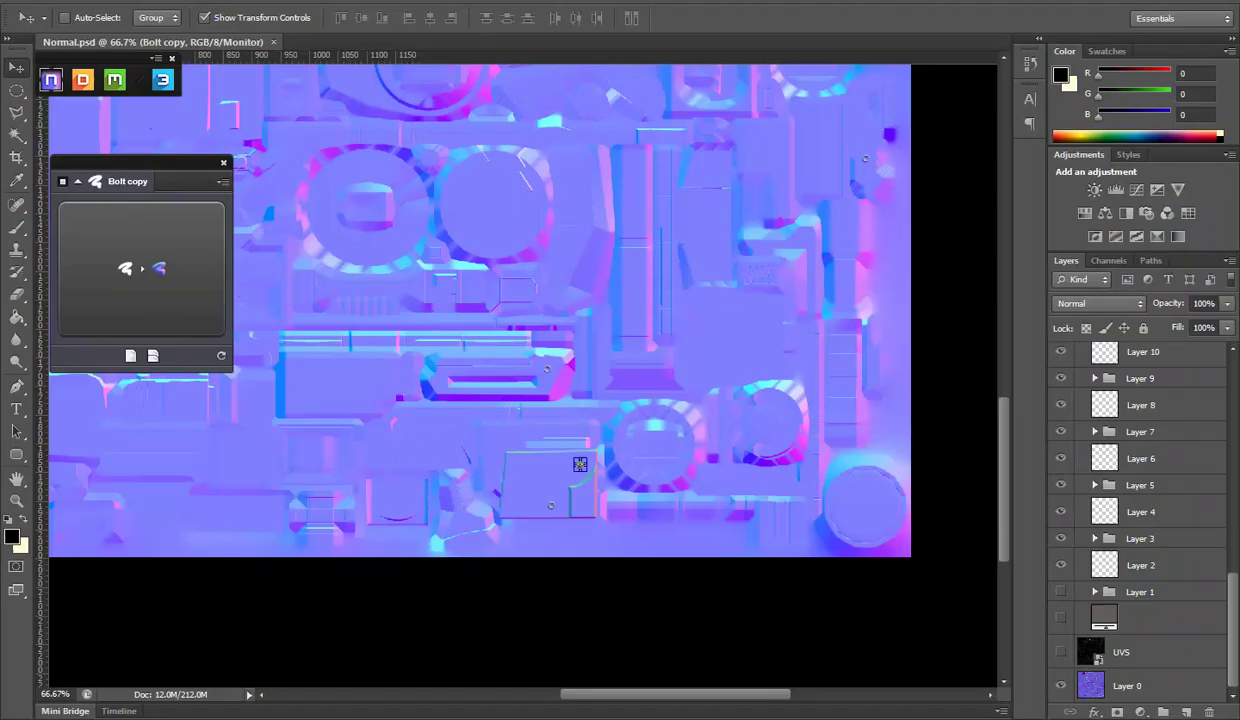
scroll(515, 327, up, 2)
click(1061, 652)
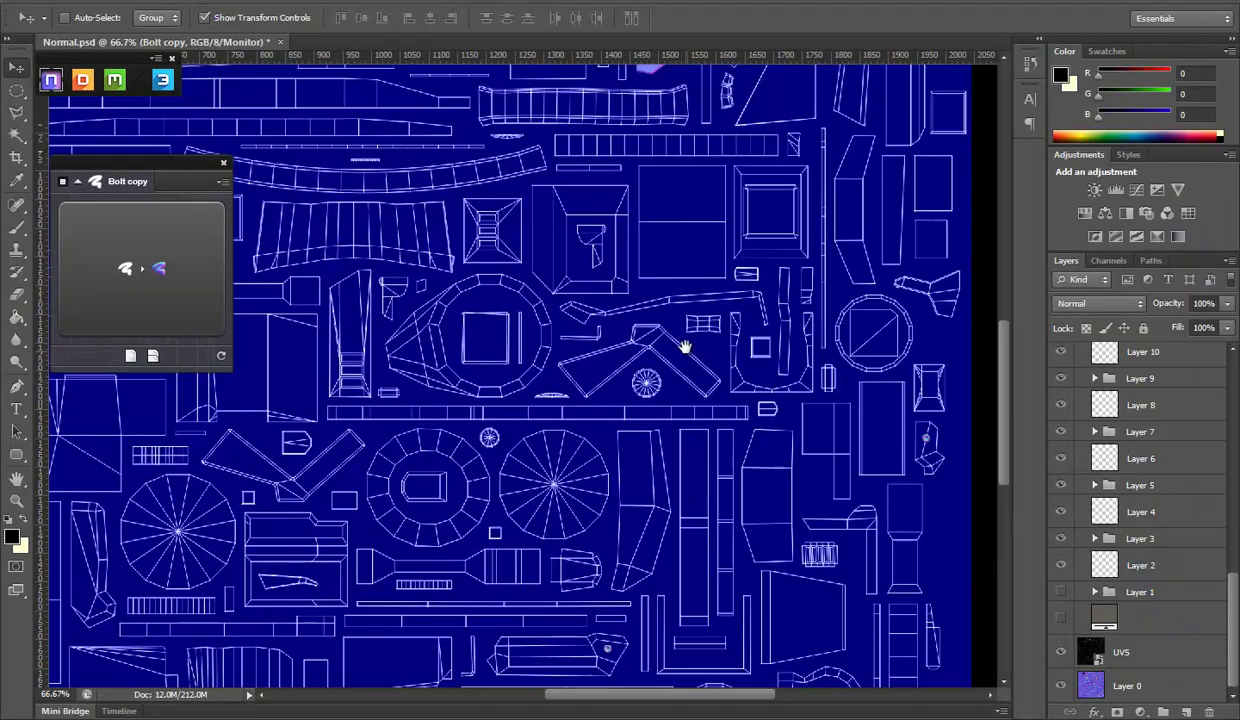
scroll(603, 490, up, 3)
drag(548, 325, 494, 365)
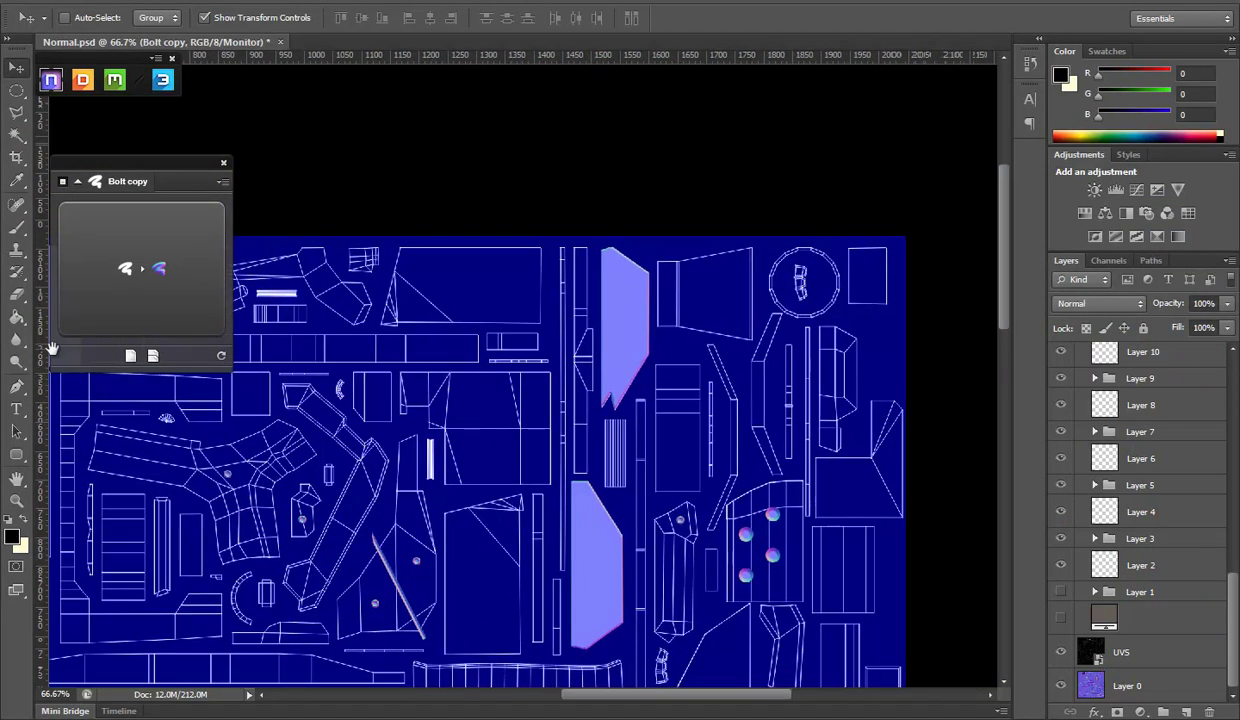
click(16, 500)
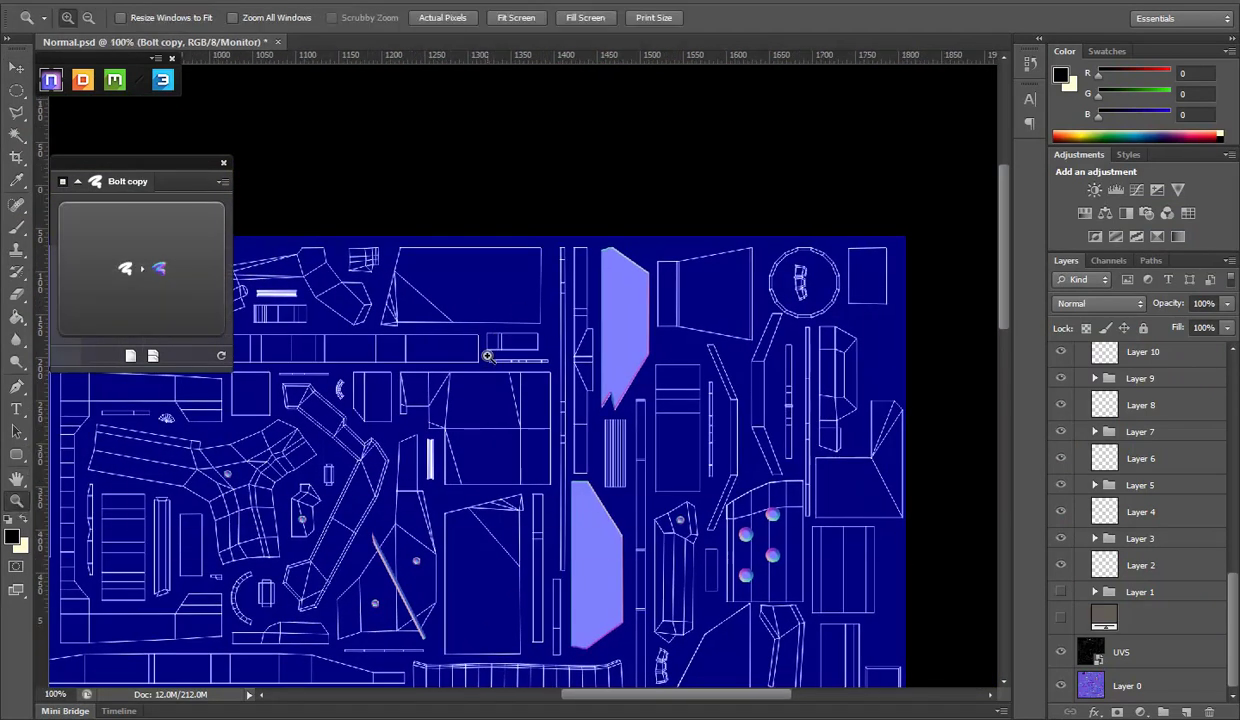
click(490, 345)
click(580, 345)
scroll(1190, 481, up, 3)
scroll(1190, 481, up, 5)
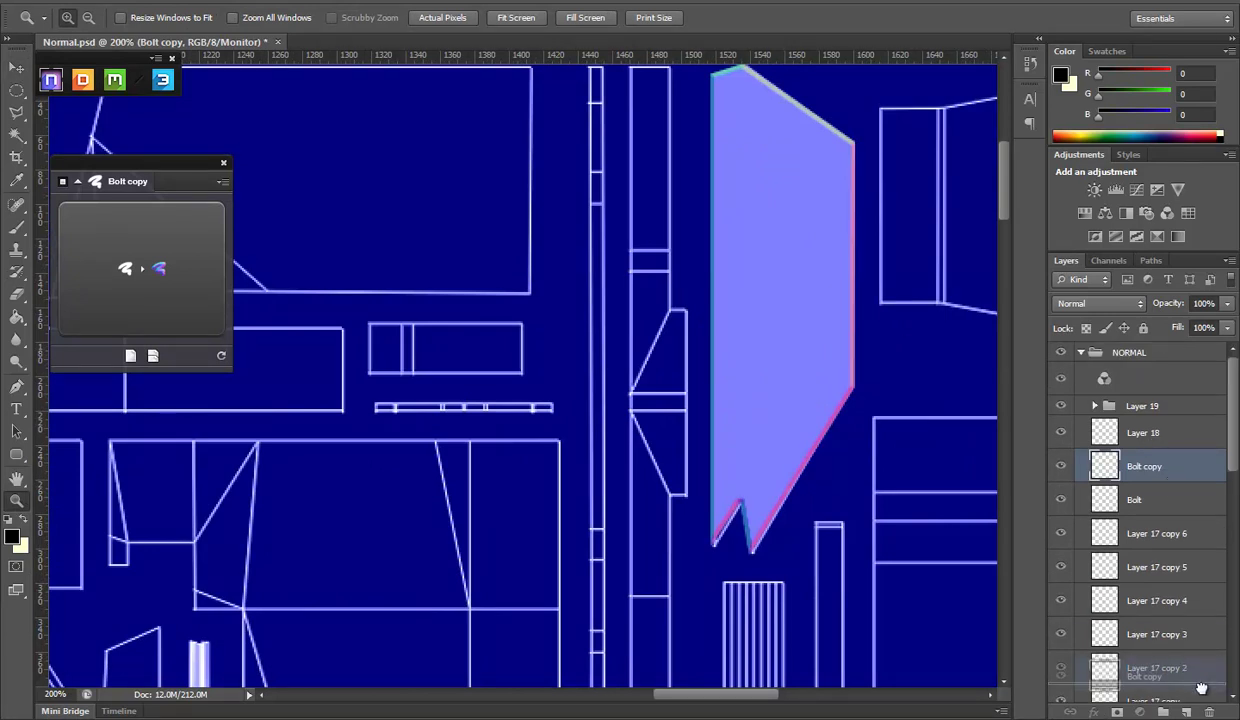
Duplicate Bolt copy into Bolt copy 2 and zoom out over the map
drag(1178, 479, 1186, 711)
click(16, 67)
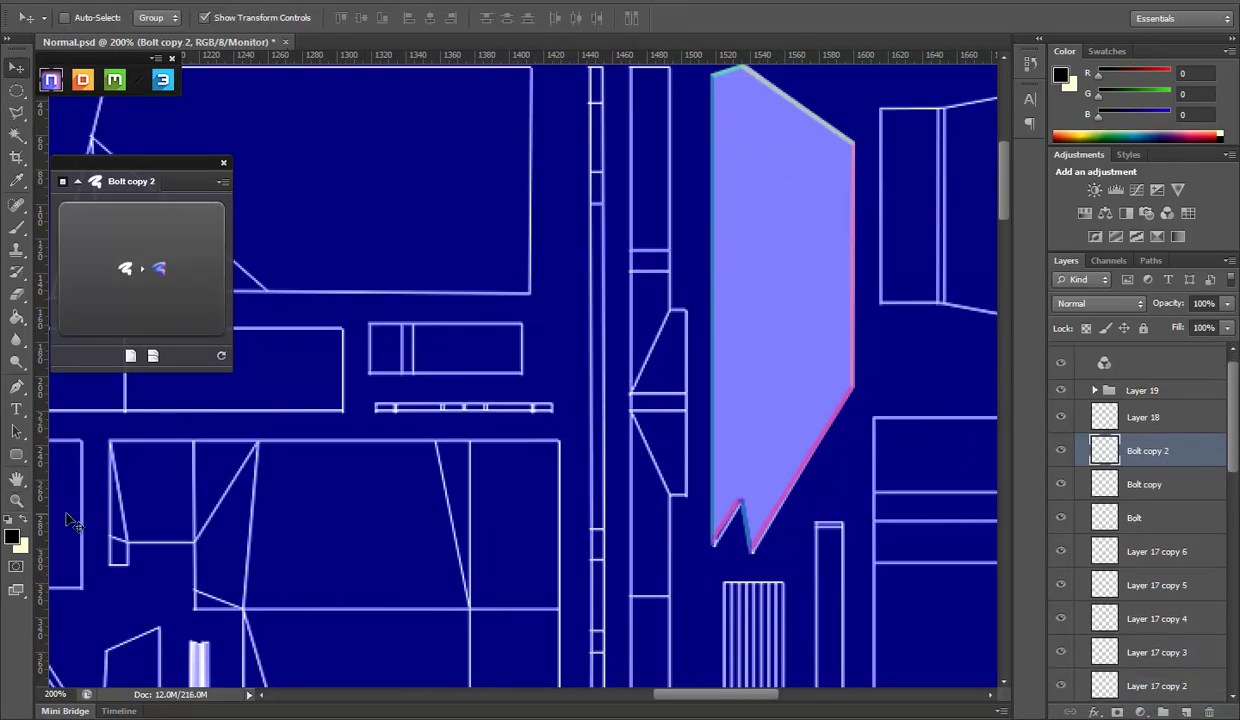
click(16, 502)
click(583, 367)
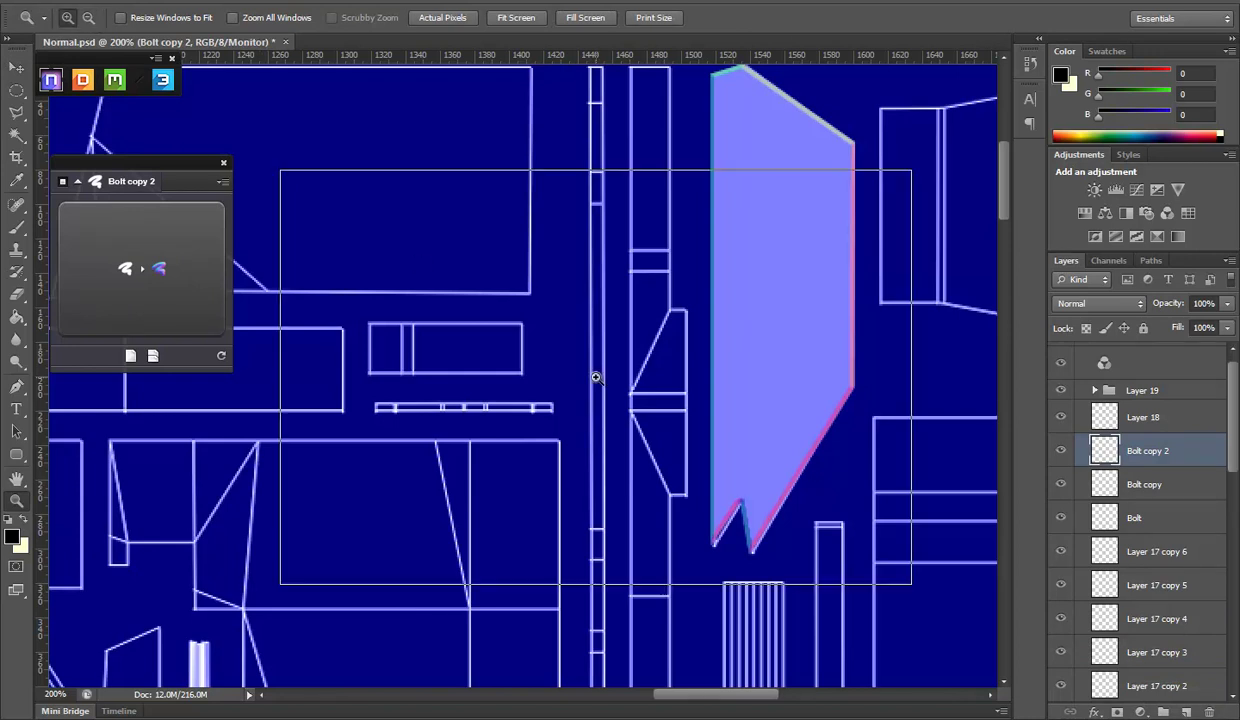
click(545, 358)
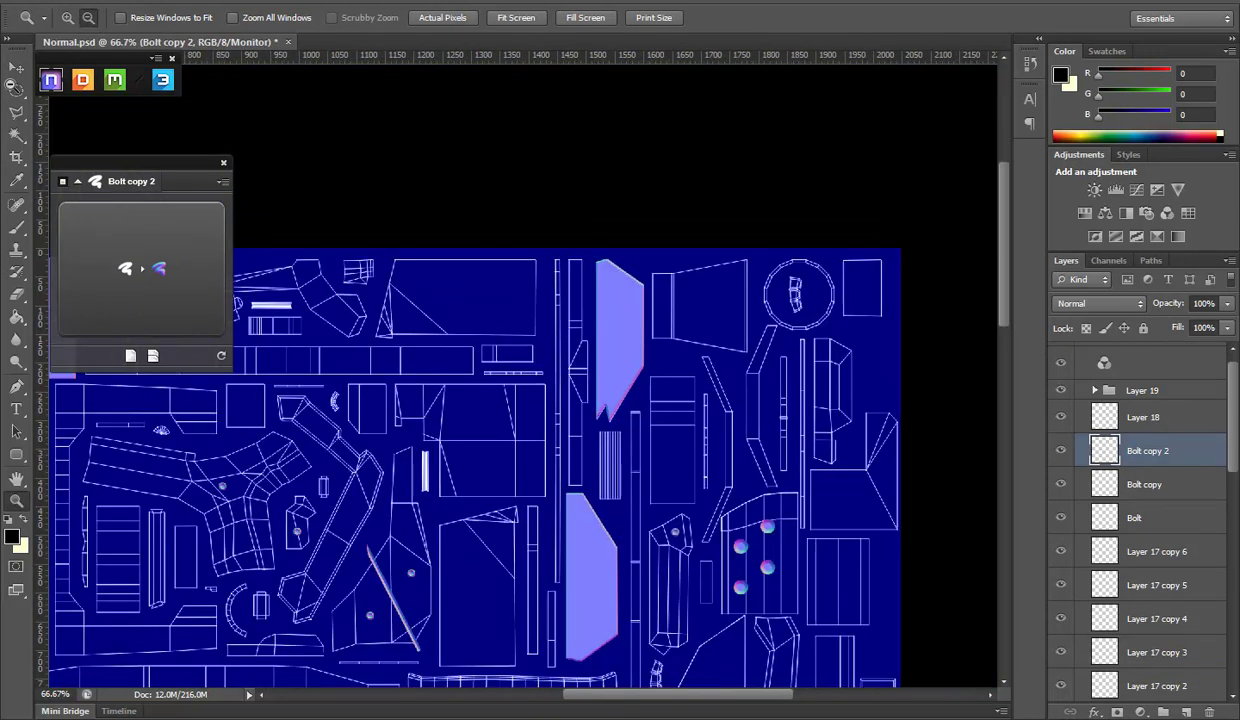
click(16, 67)
scroll(590, 340, down, 5)
scroll(615, 224, down, 4)
scroll(581, 160, down, 4)
drag(581, 160, 603, 354)
scroll(603, 354, up, 3)
scroll(690, 485, up, 3)
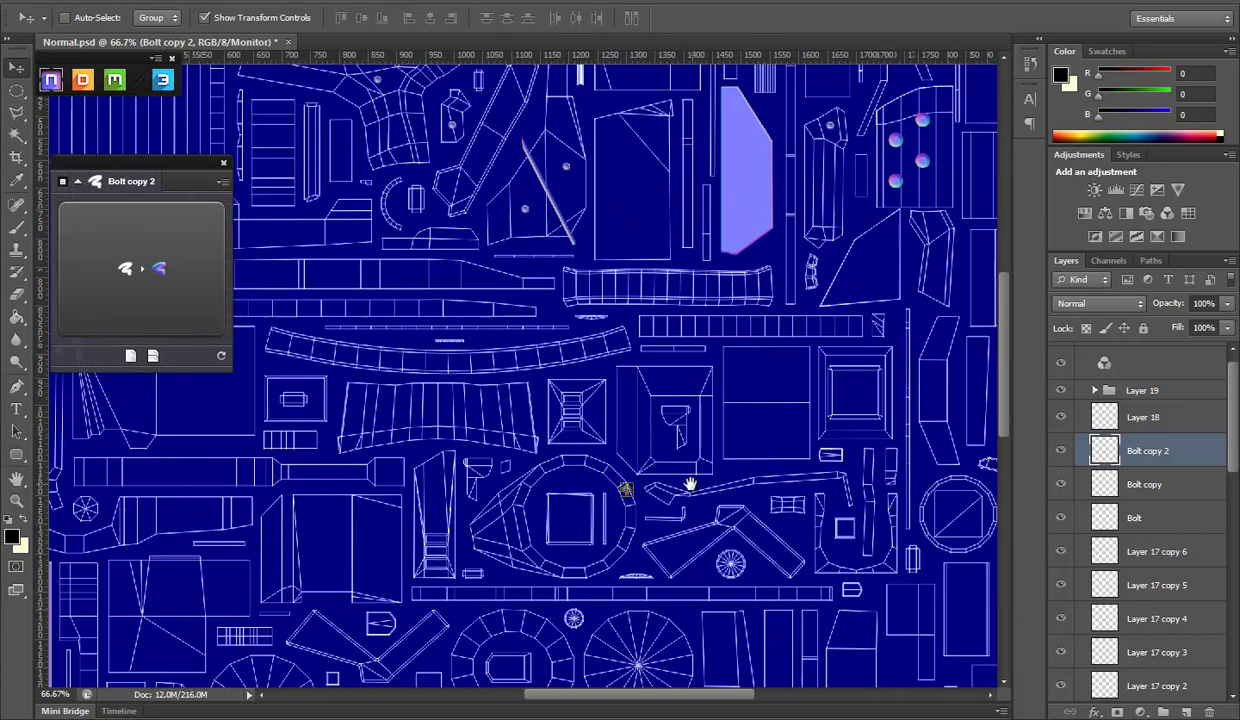
scroll(723, 248, up, 3)
scroll(667, 318, up, 3)
scroll(720, 427, up, 3)
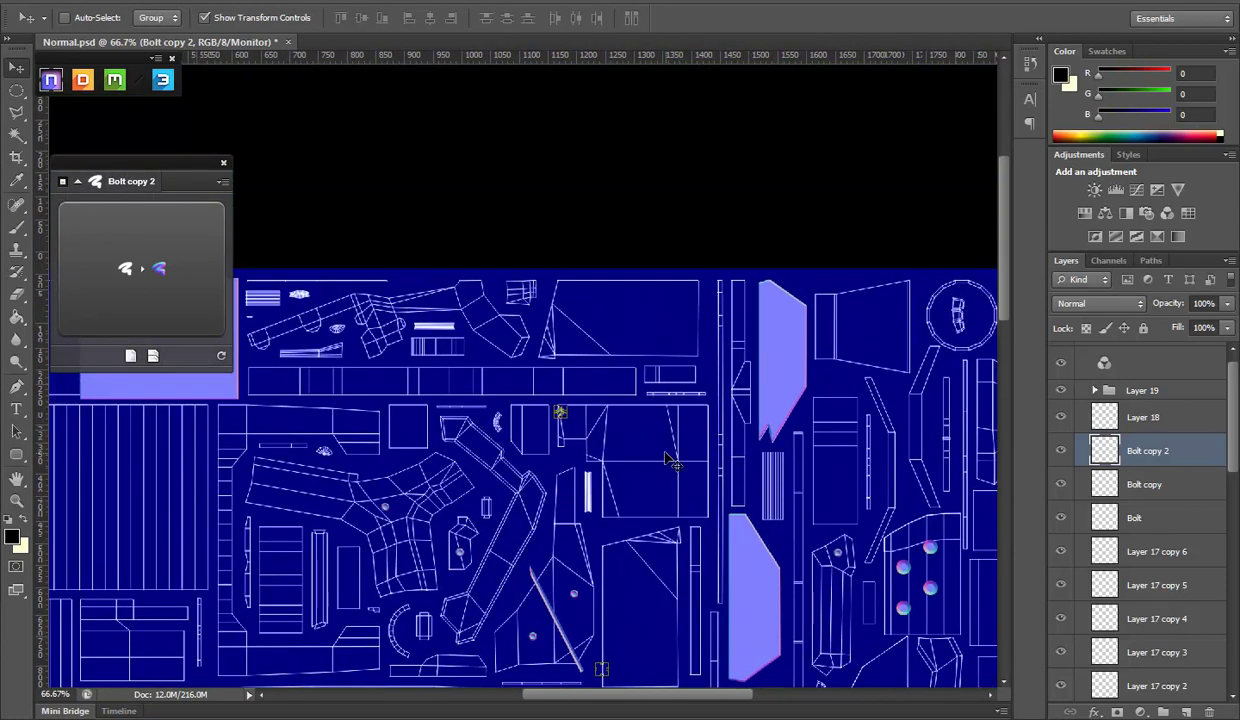
Move Bolt copy 2 into the left box of the small top-centre rectangular panel
drag(720, 427, 755, 421)
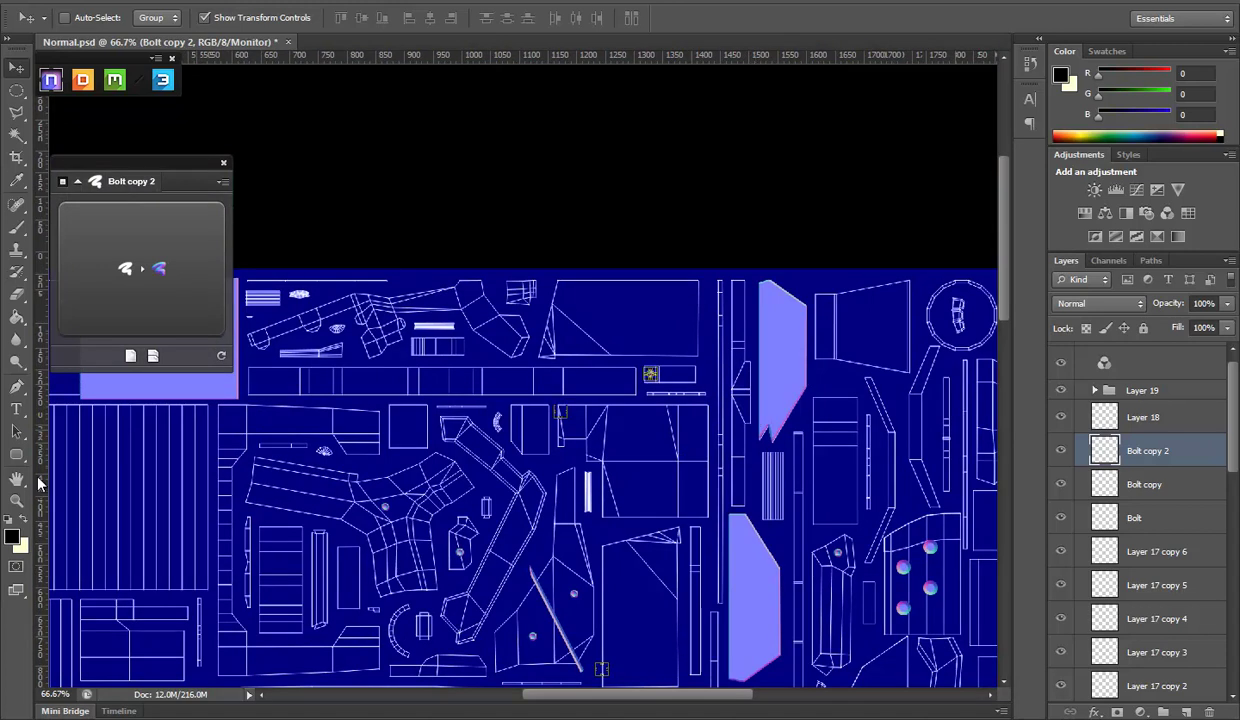
click(16, 500)
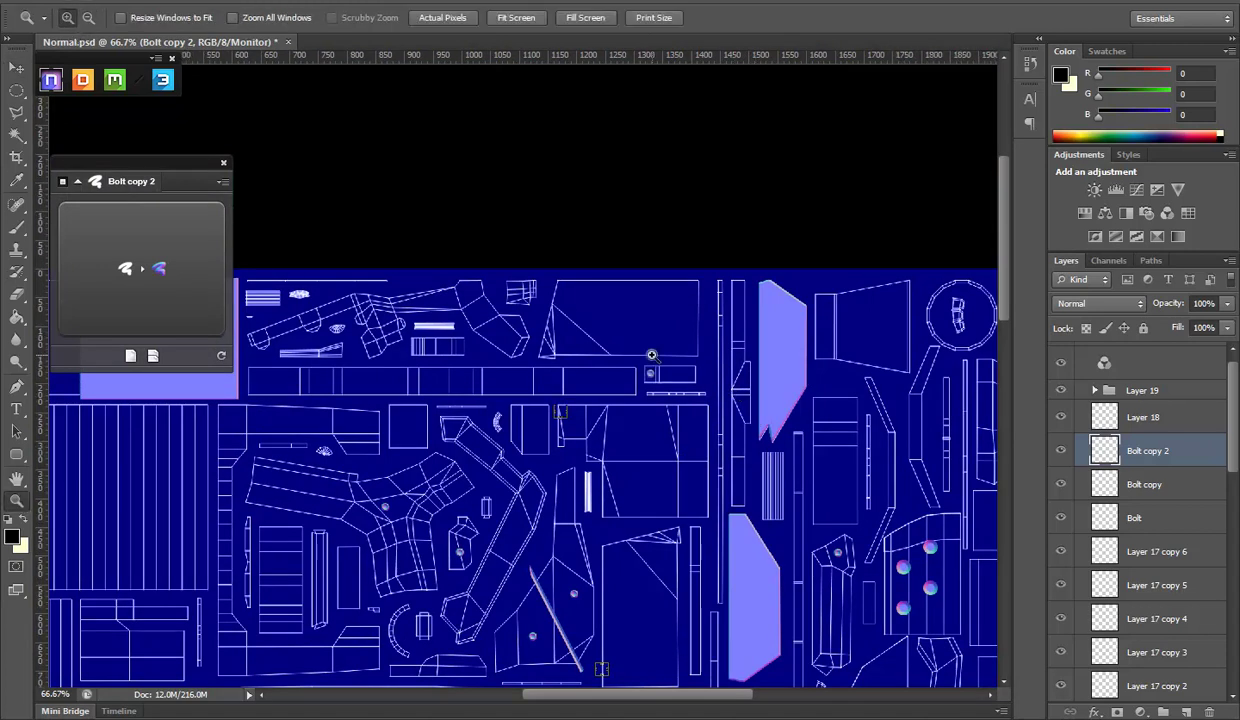
drag(651, 355, 568, 327)
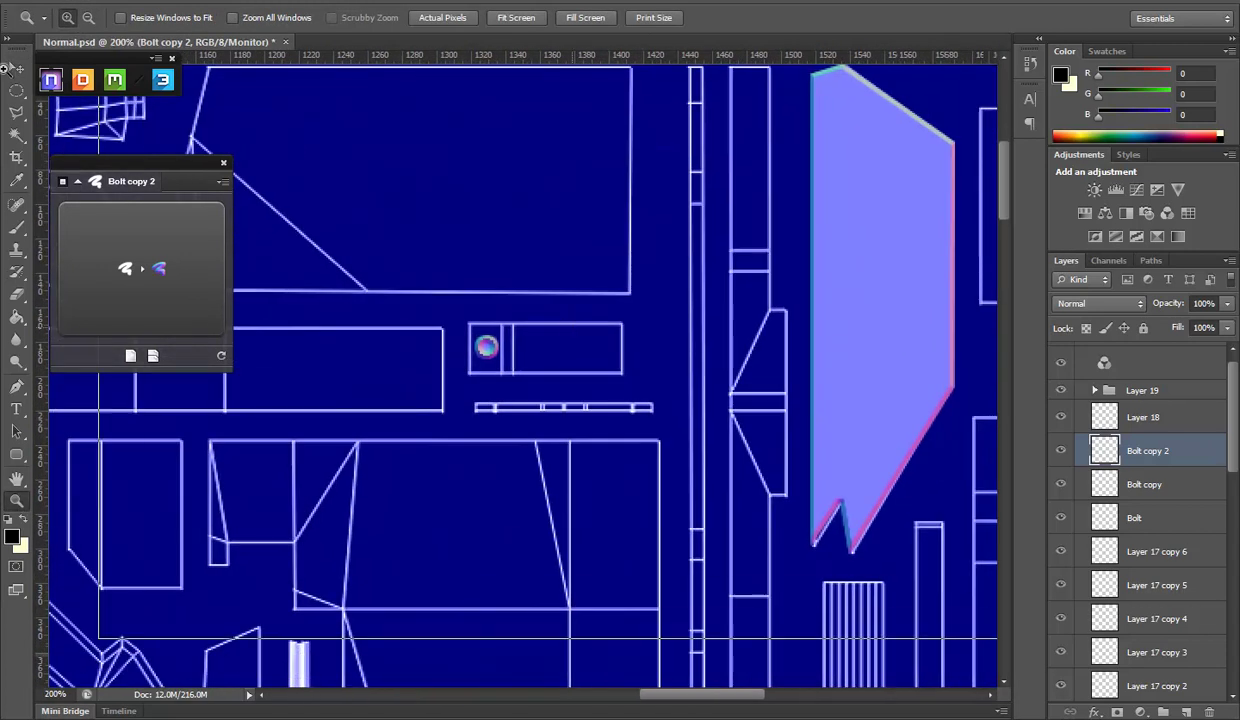
key(ctrl+plus)
click(16, 67)
drag(479, 399, 493, 414)
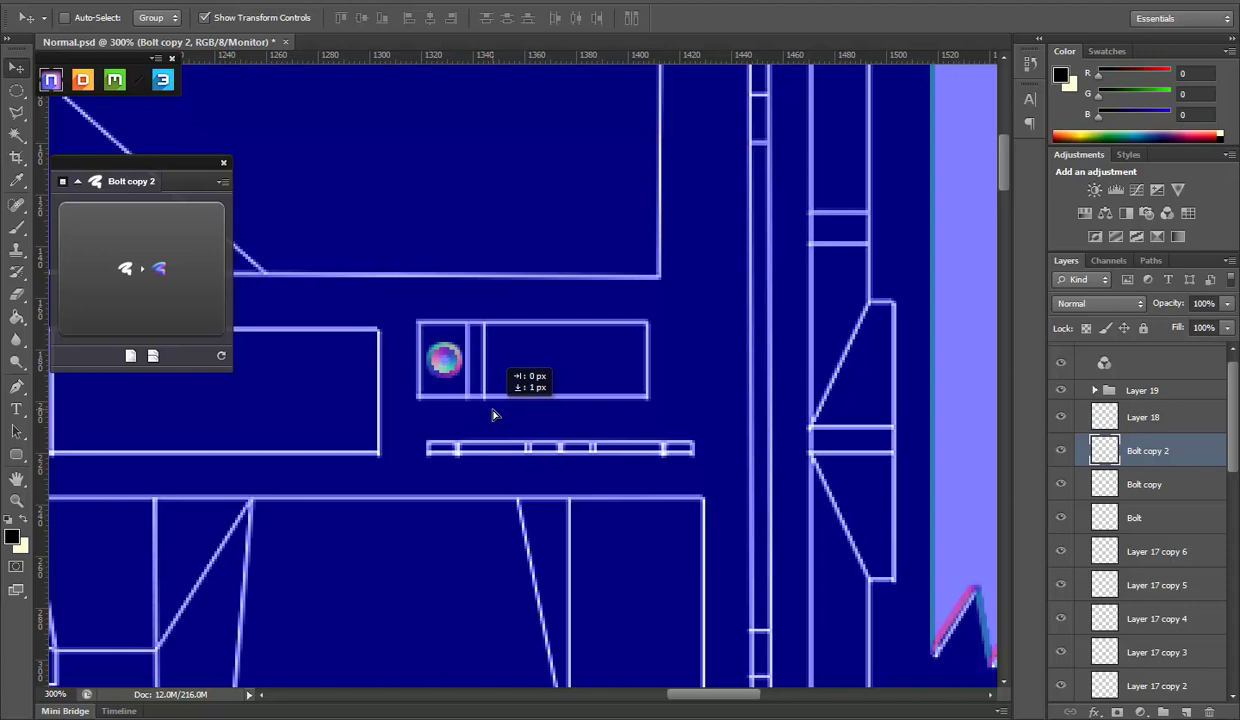
drag(16, 90, 70, 90)
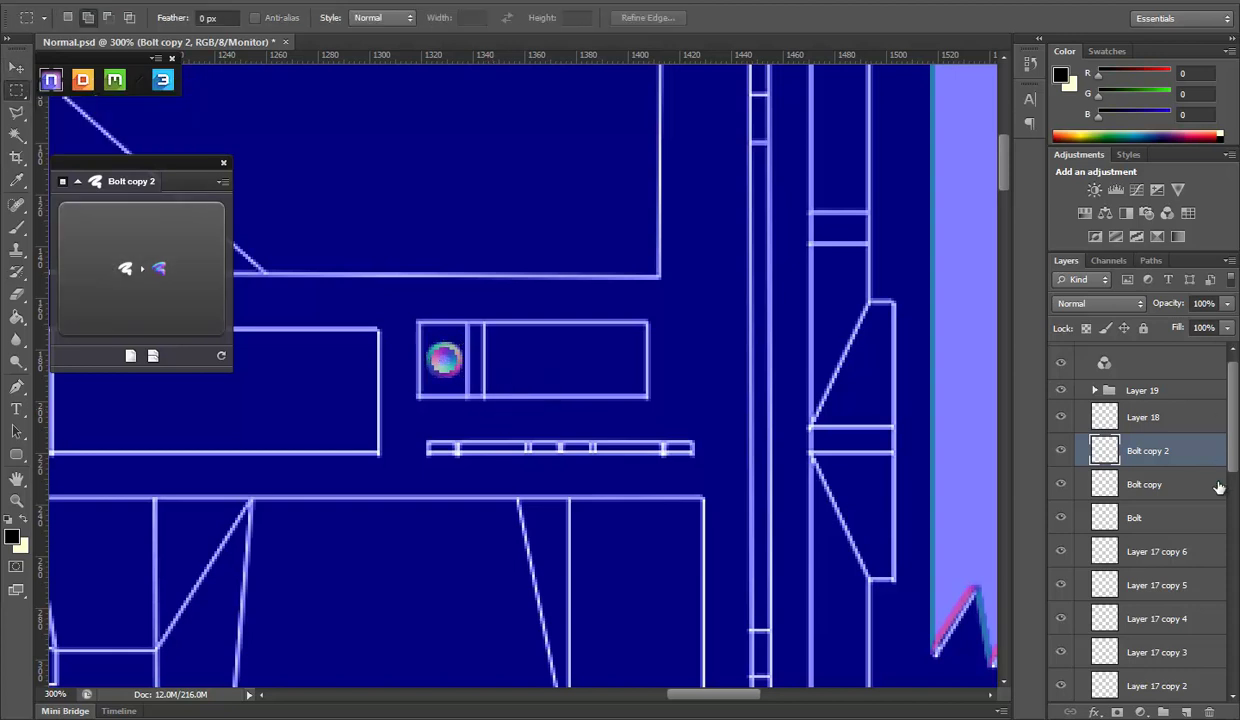
Add a layer above Layer 18 and bevel a rectangle inside the box beside the bolt
click(1138, 418)
click(1190, 711)
drag(498, 346, 631, 379)
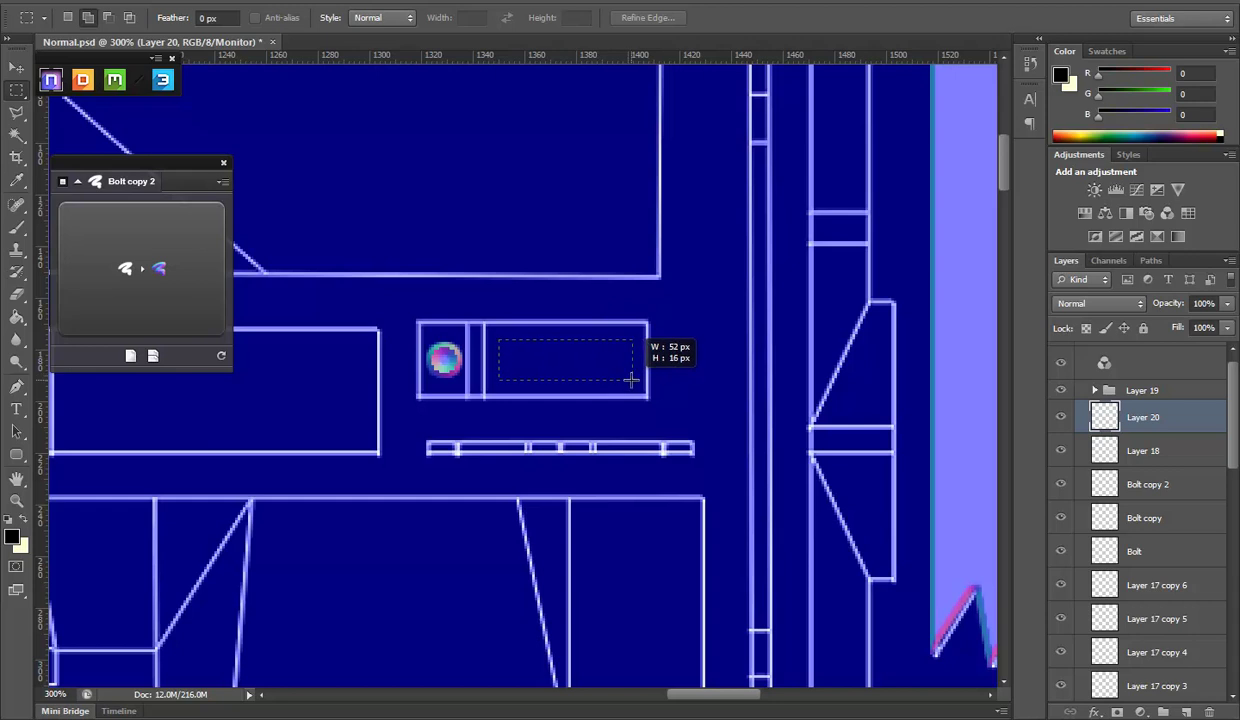
click(104, 245)
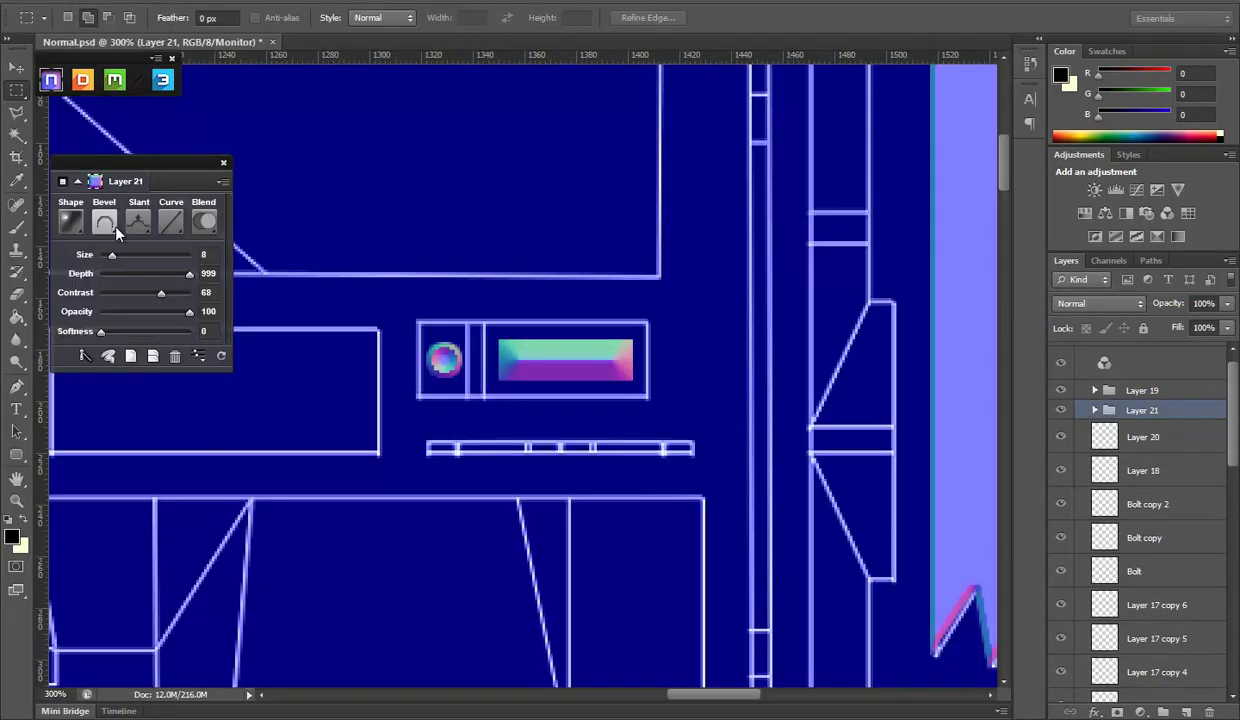
Switch the inset to a different bevel type and lower its bevel size to 5
click(106, 220)
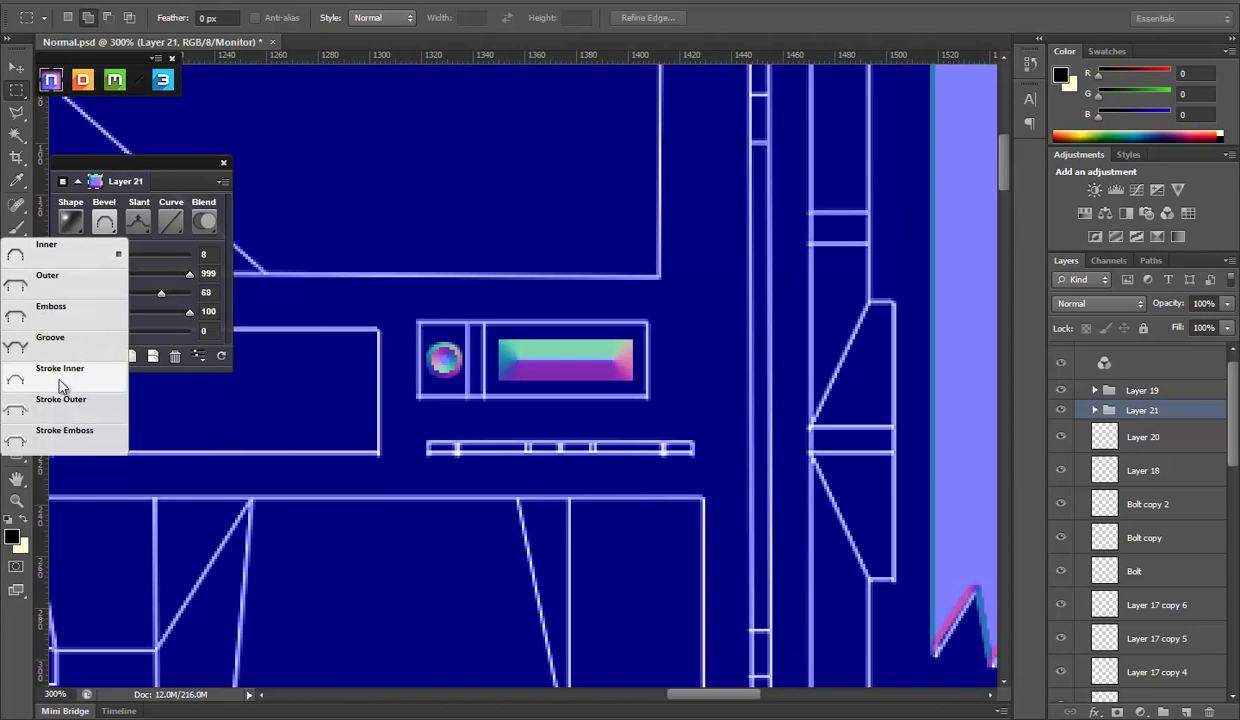
click(108, 255)
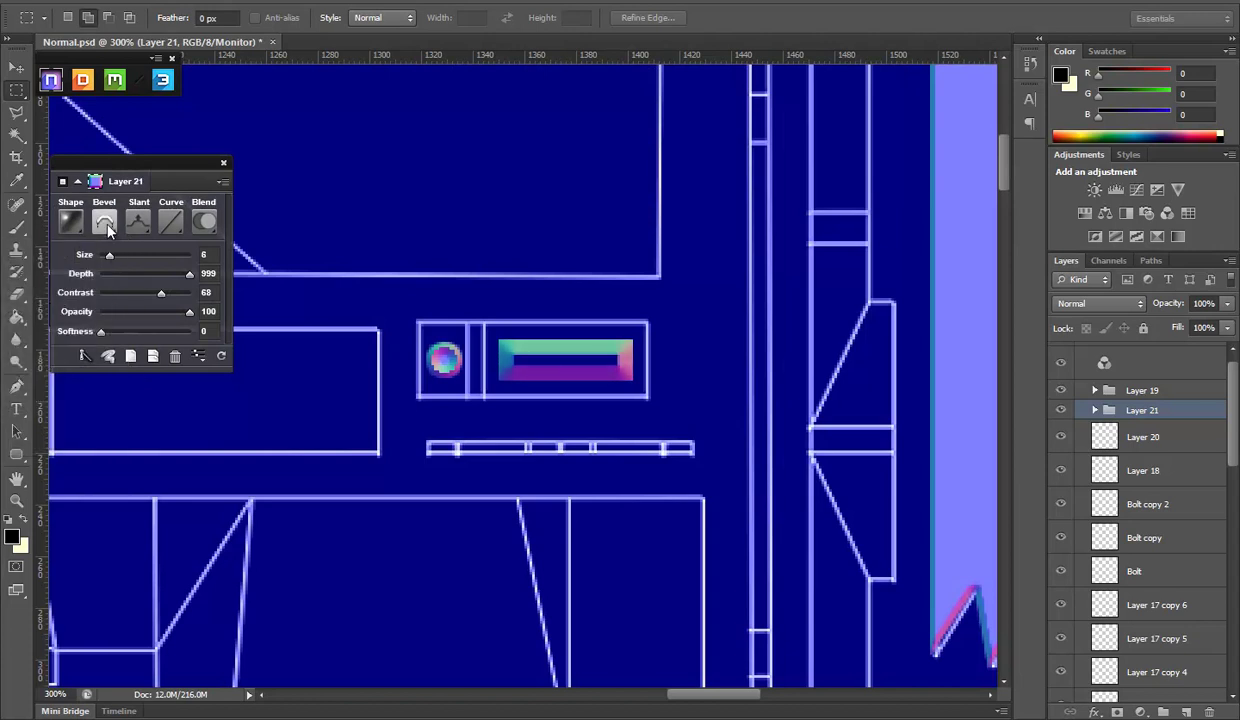
click(104, 220)
click(113, 290)
drag(105, 250, 103, 250)
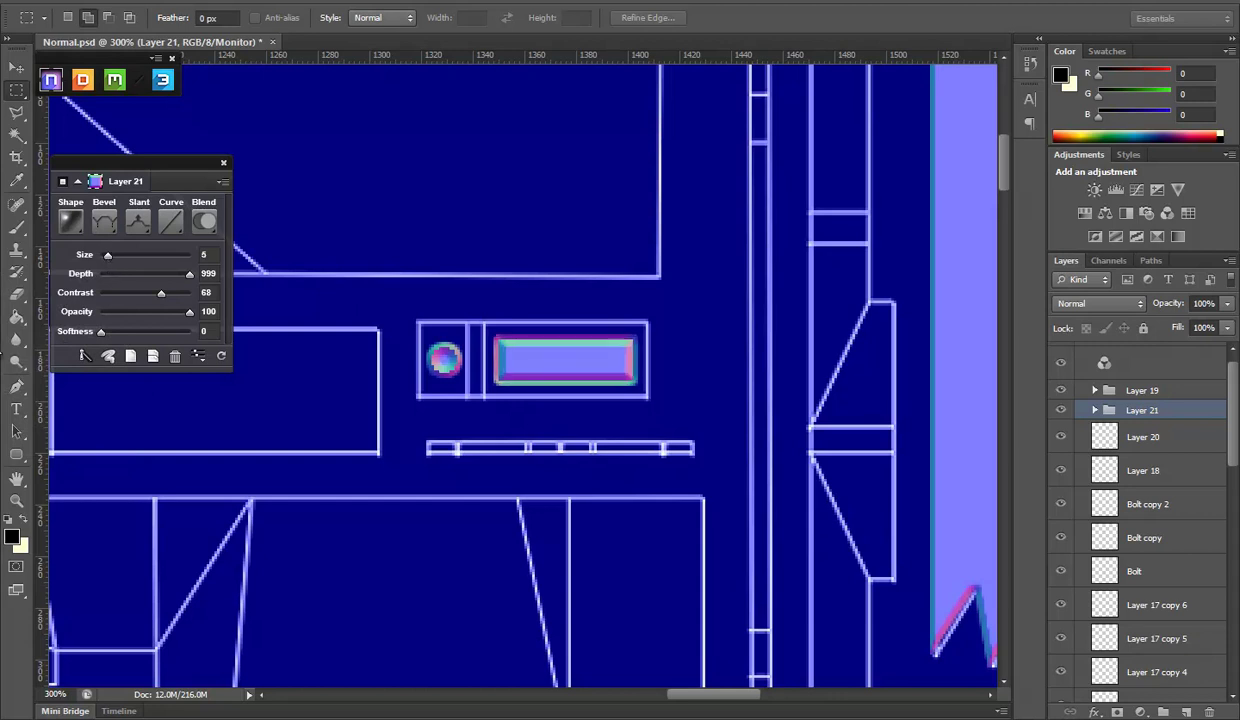
Zoom to 400% on the bevelled inset and add empty Layer 22 above it
click(17, 499)
click(557, 367)
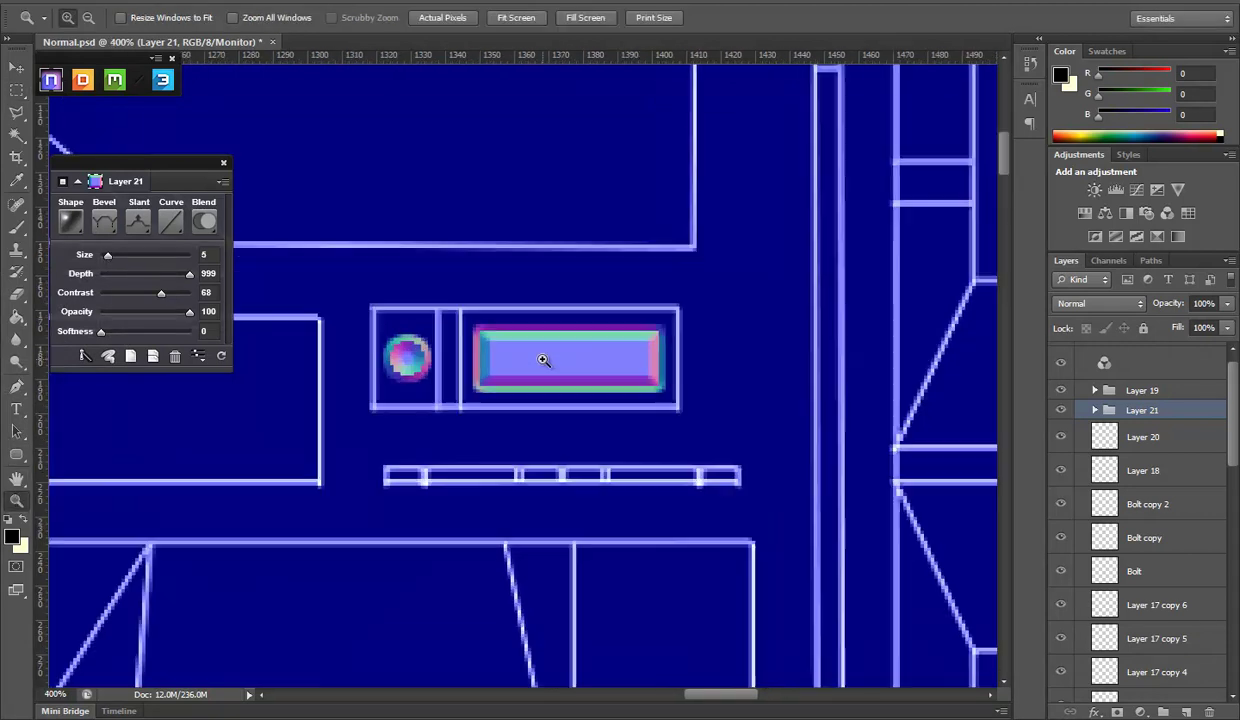
click(1188, 713)
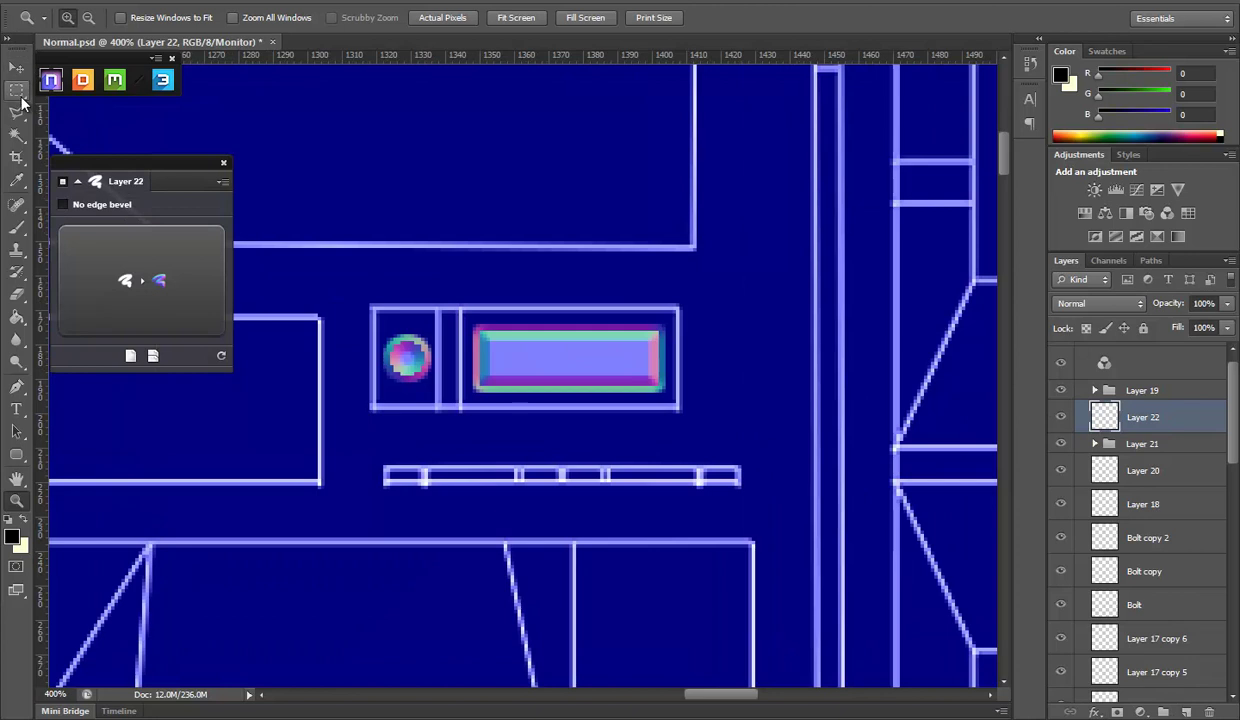
Bevel a thin strip at the inset's left edge with bevel size 3
click(17, 89)
drag(508, 333, 516, 372)
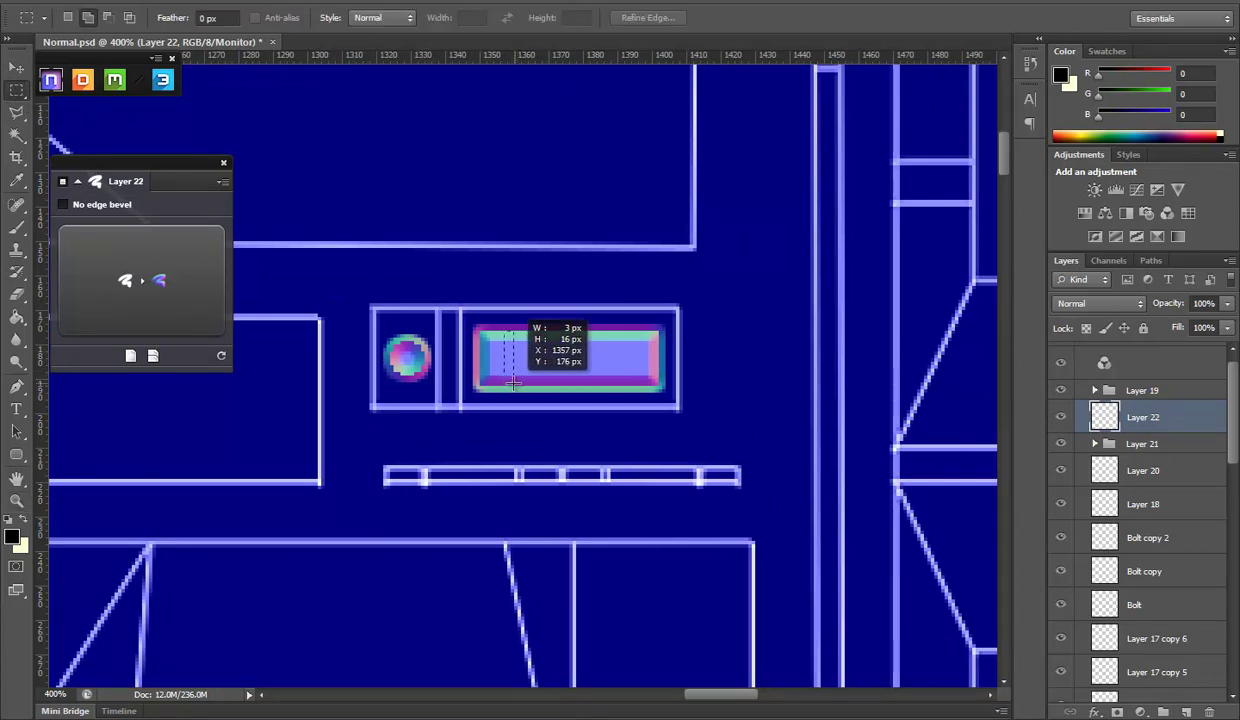
mouse_move(516, 372)
mouse_down()
mouse_move(491, 385)
mouse_move(512, 385)
mouse_up()
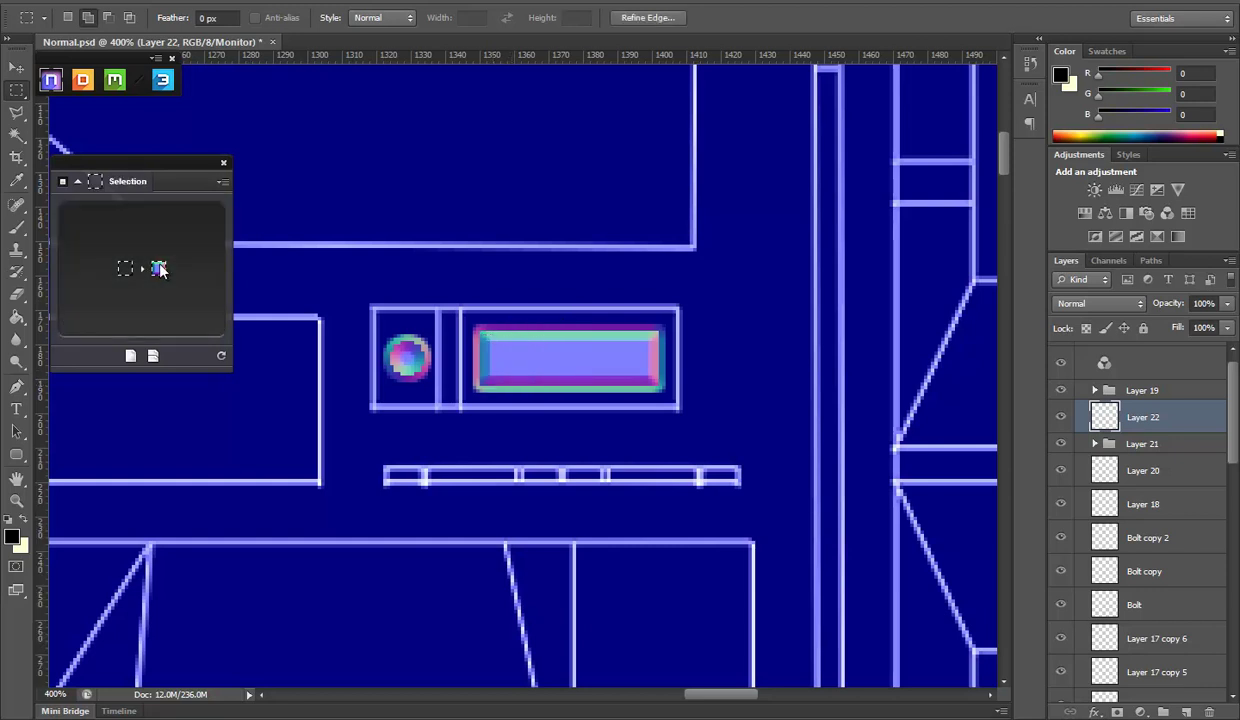
click(158, 268)
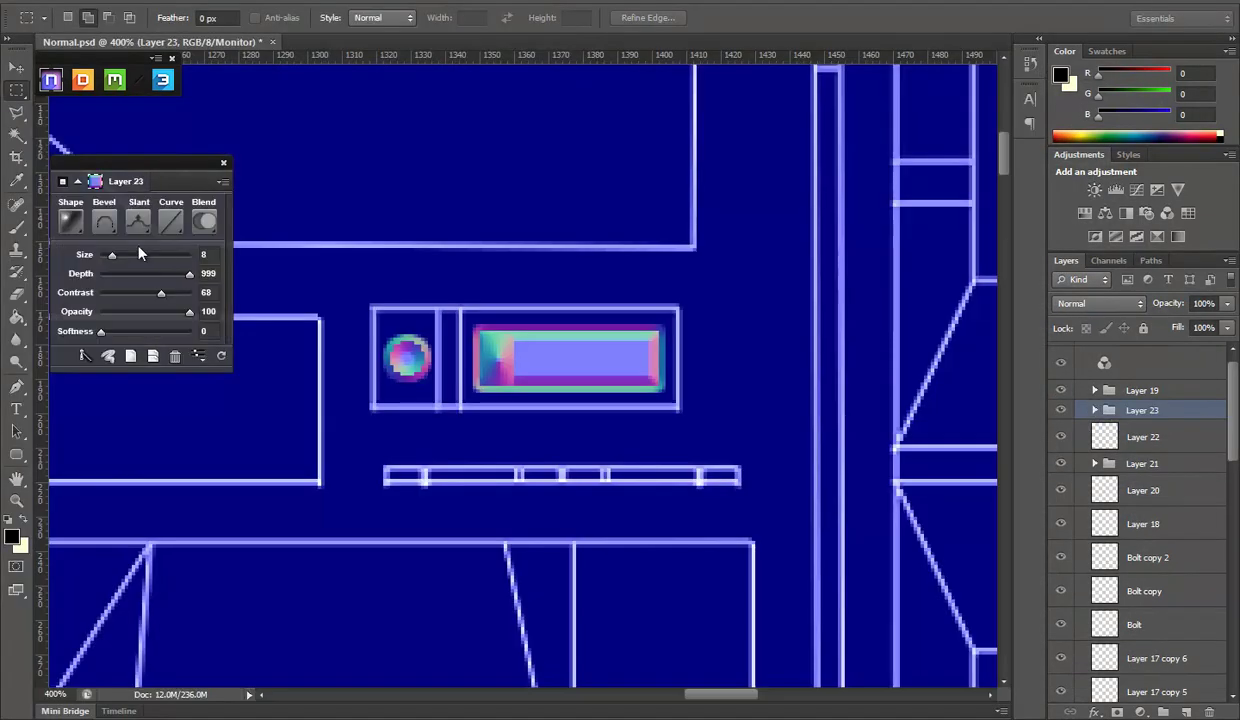
drag(110, 258, 107, 256)
click(104, 222)
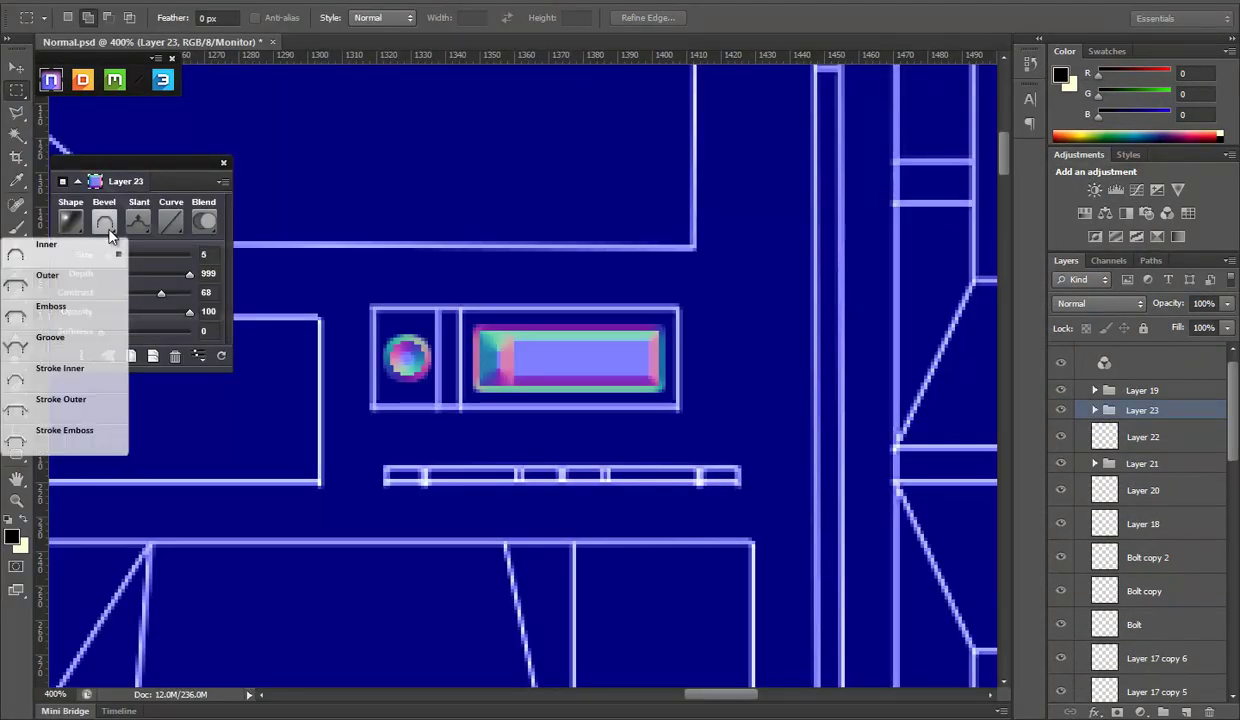
Give the strip a different bevel type with the Half Round curve profile
click(75, 277)
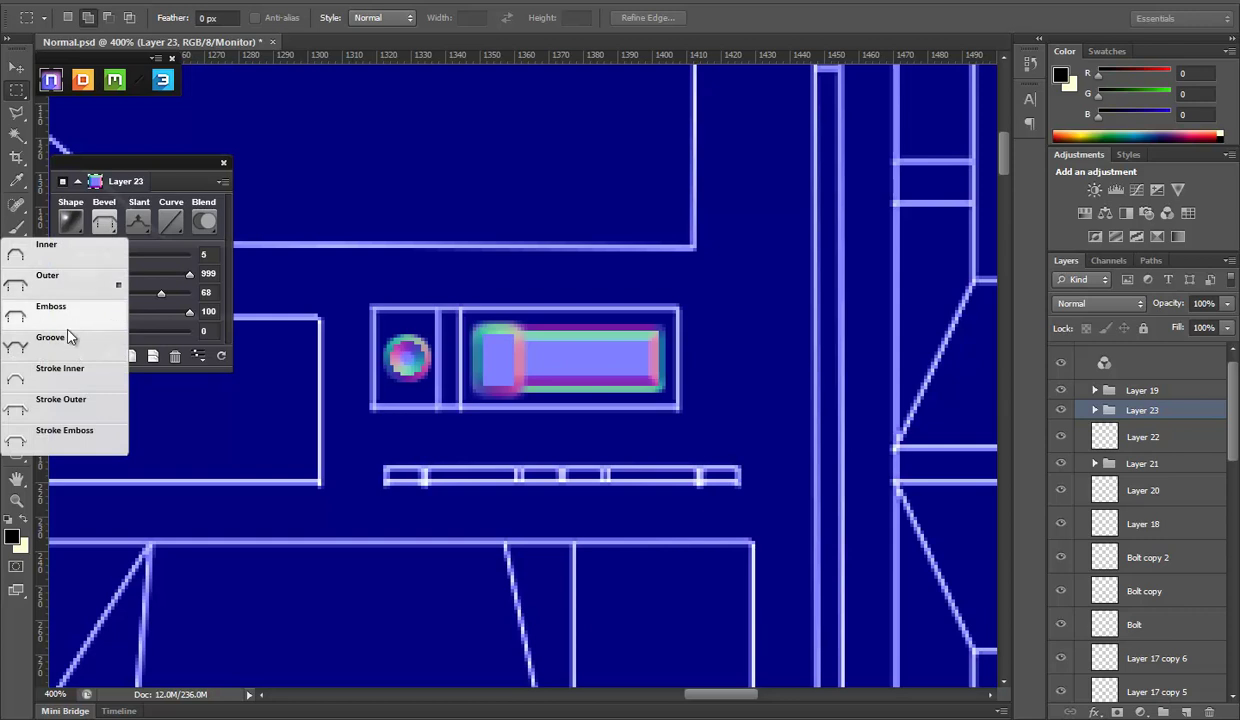
click(91, 313)
click(113, 238)
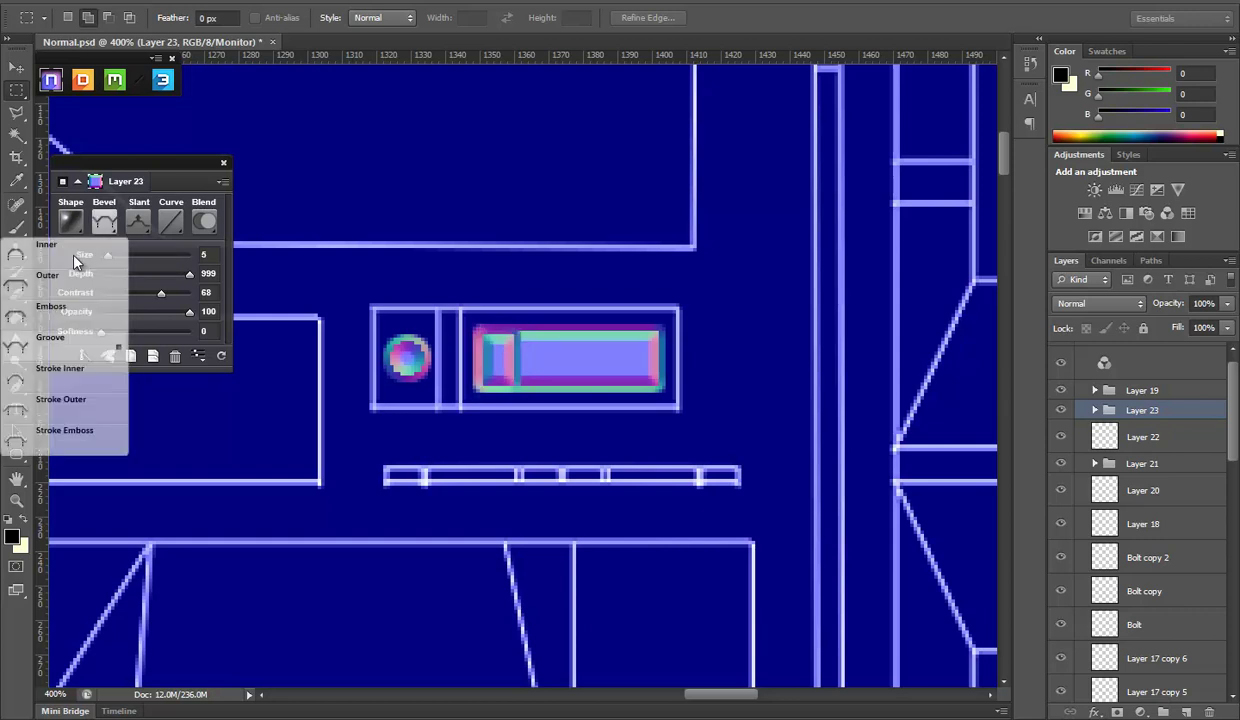
click(52, 368)
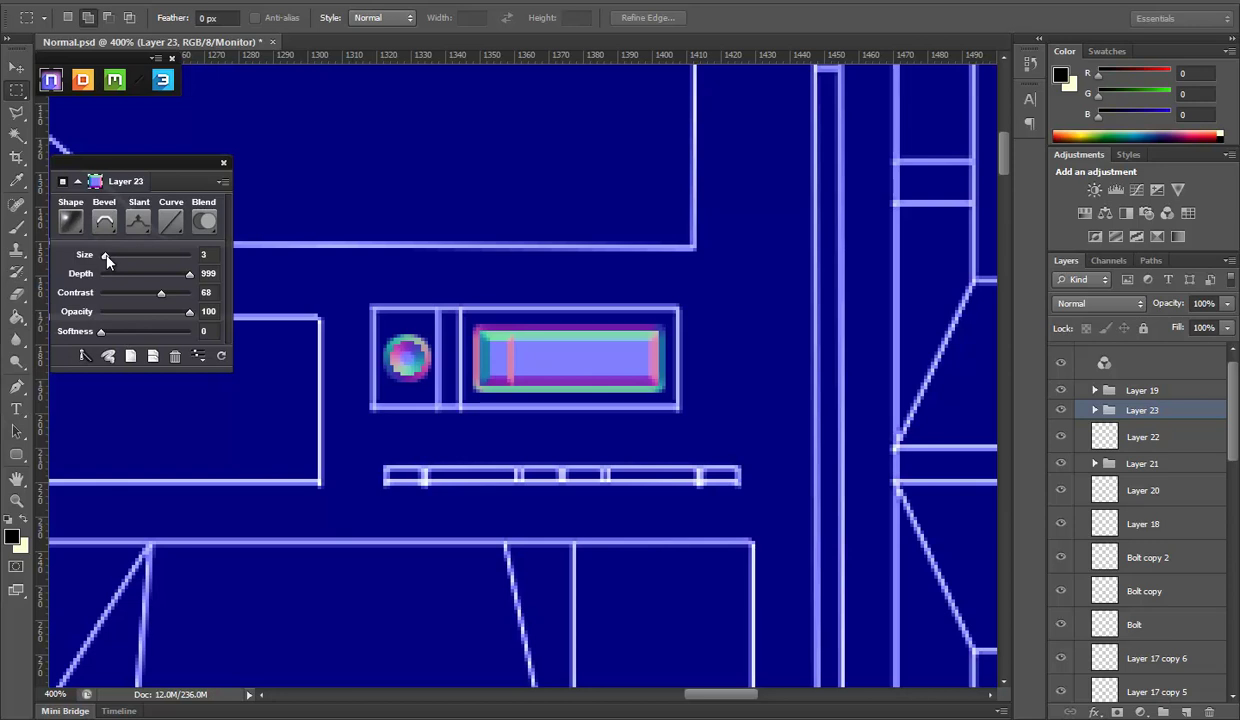
click(160, 228)
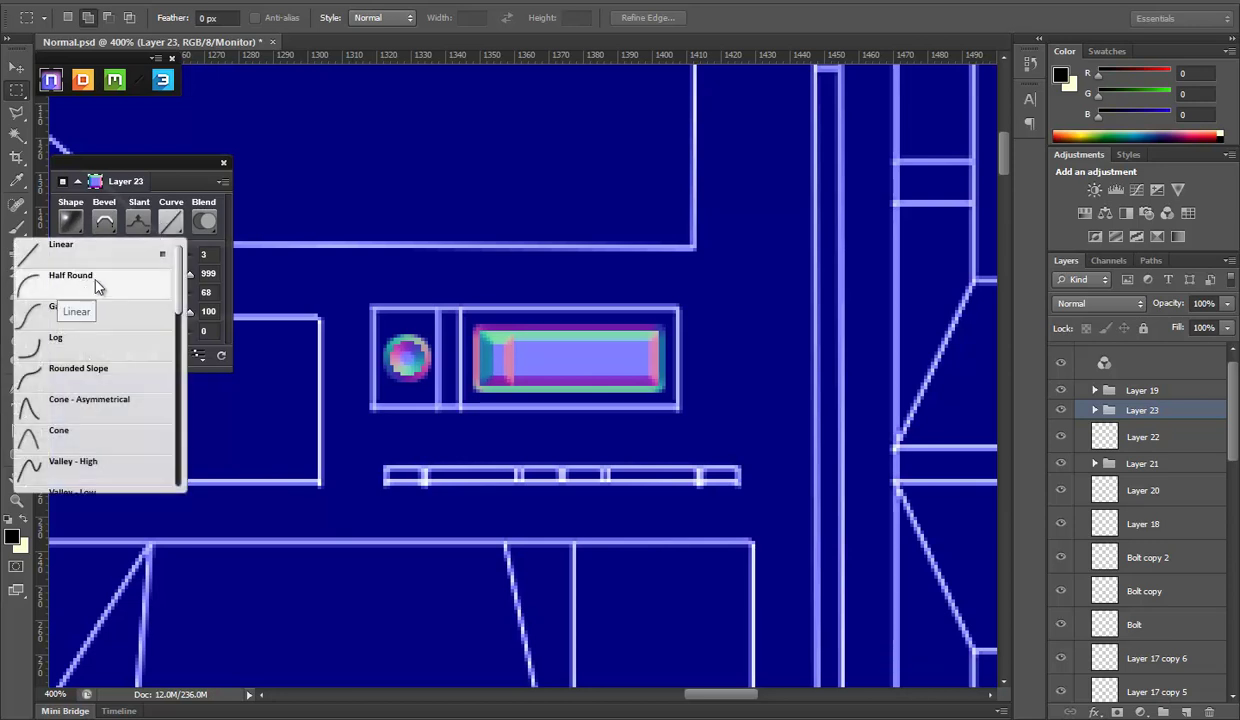
click(92, 270)
Alt-drag duplicates into a row of six slats, narrowing the last to fit the inset
click(15, 70)
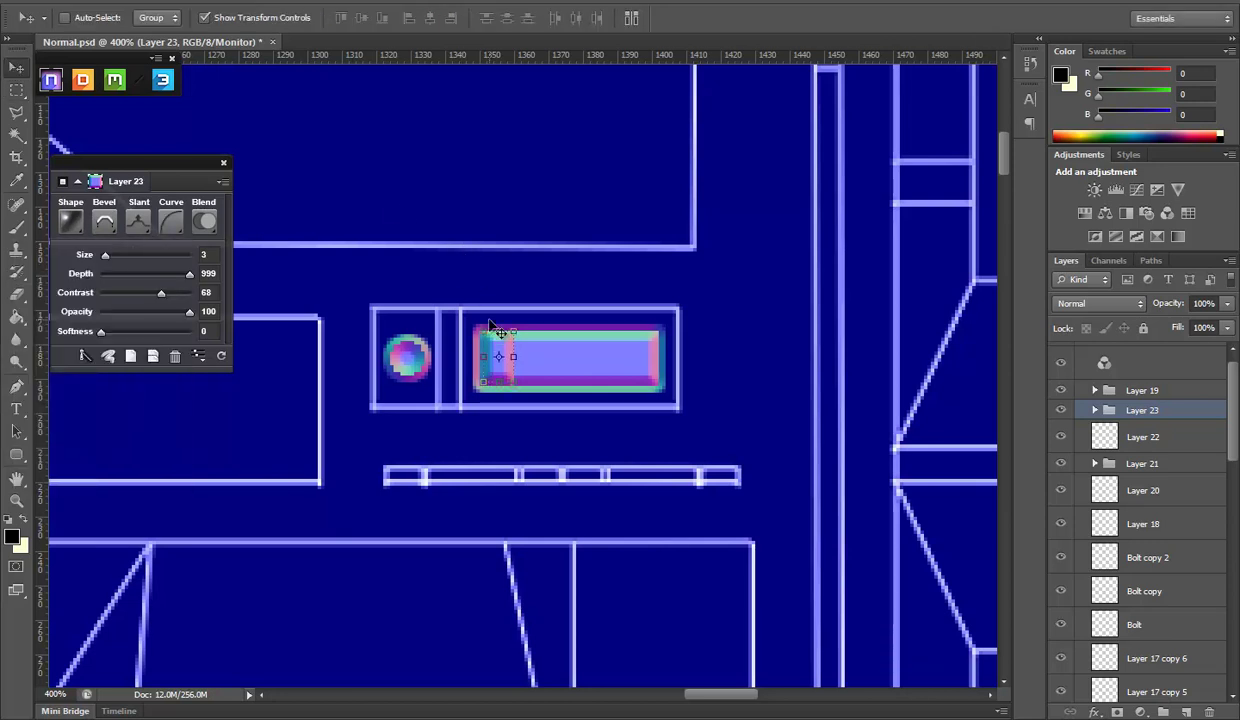
click(16, 89)
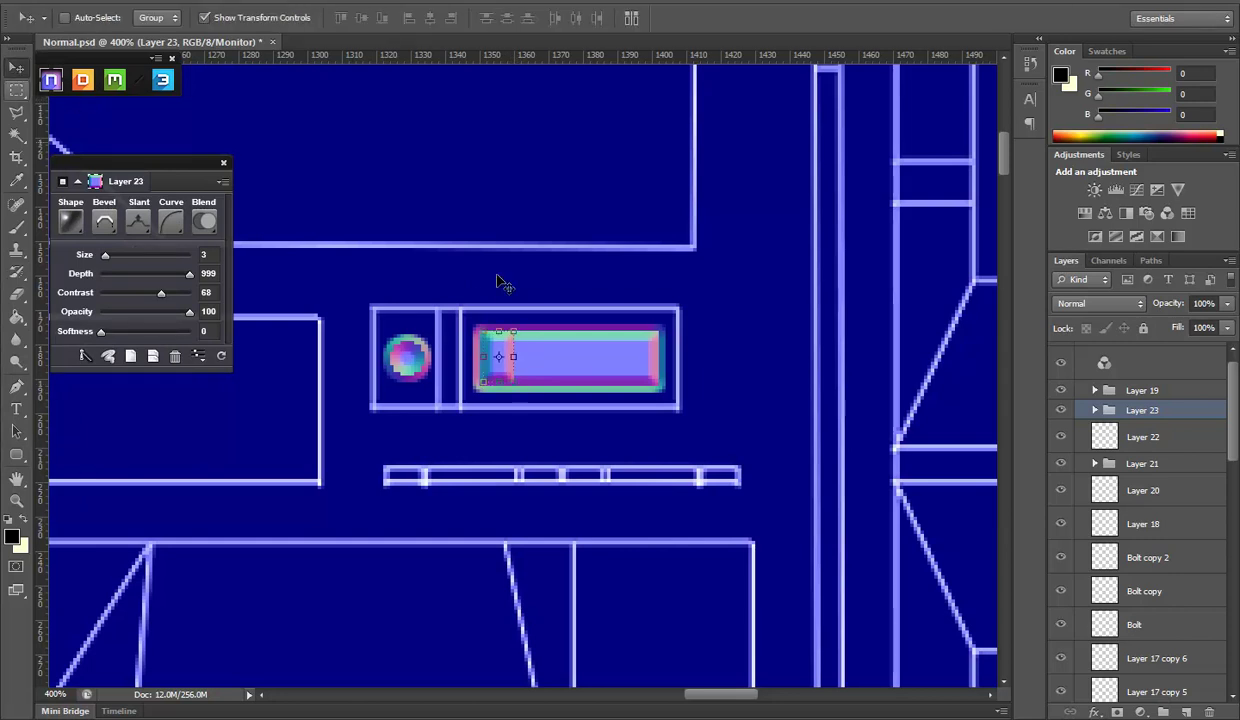
mouse_move(573, 371)
alt+mouse_down()
mouse_move(623, 369)
mouse_move(705, 403)
alt+mouse_up()
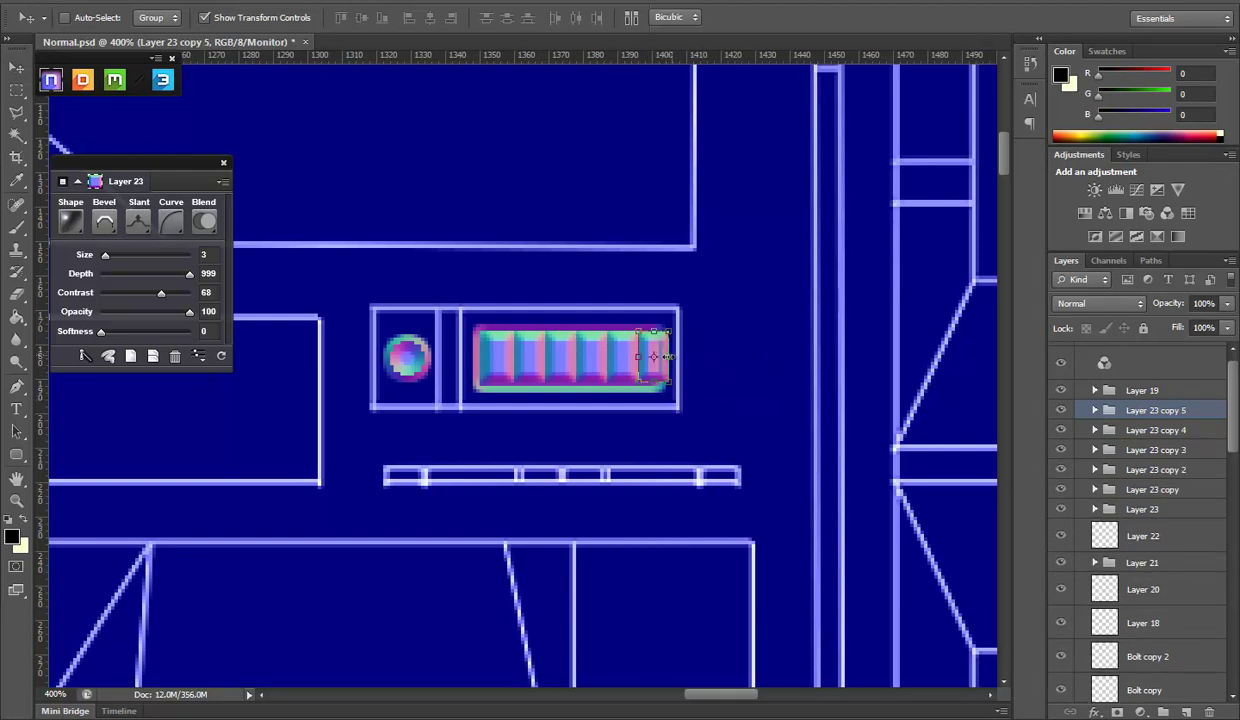
drag(669, 357, 660, 357)
key(Return)
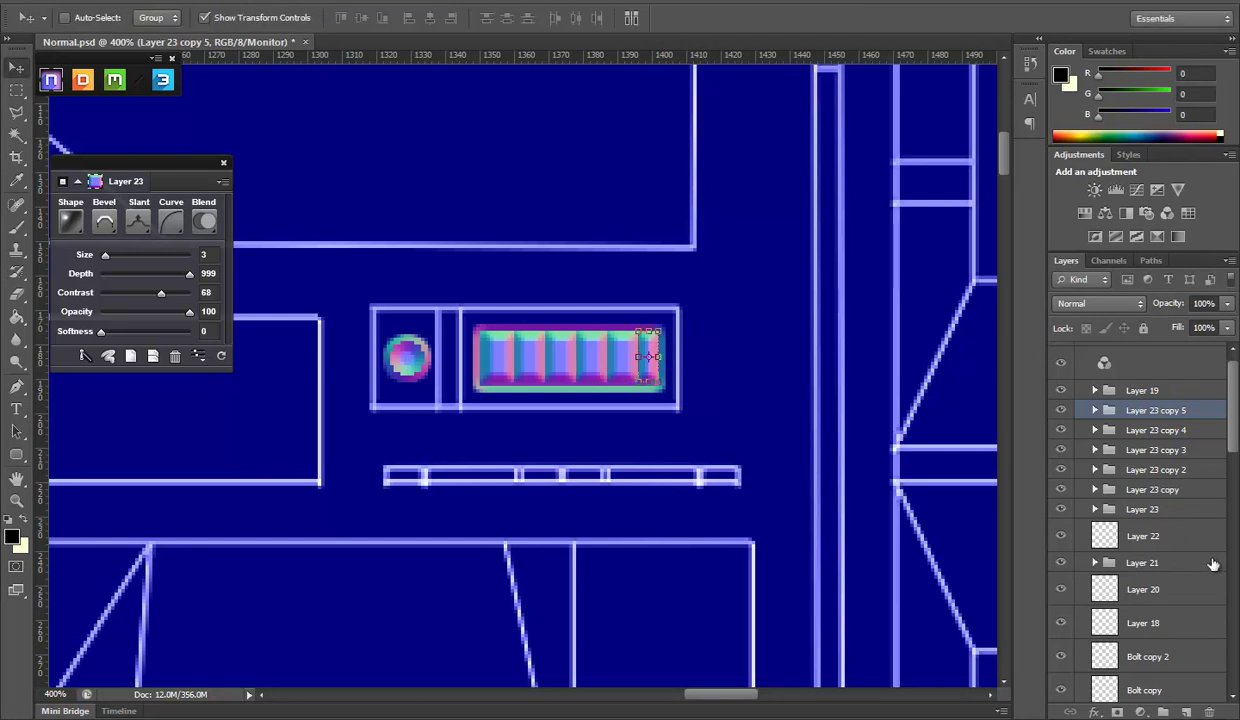
Hide the UVS wireframe and orbit the Marmoset launcher to check the vent and bolts
scroll(1212, 565, down, 5)
scroll(1212, 565, down, 5)
scroll(1212, 565, down, 3)
click(1060, 652)
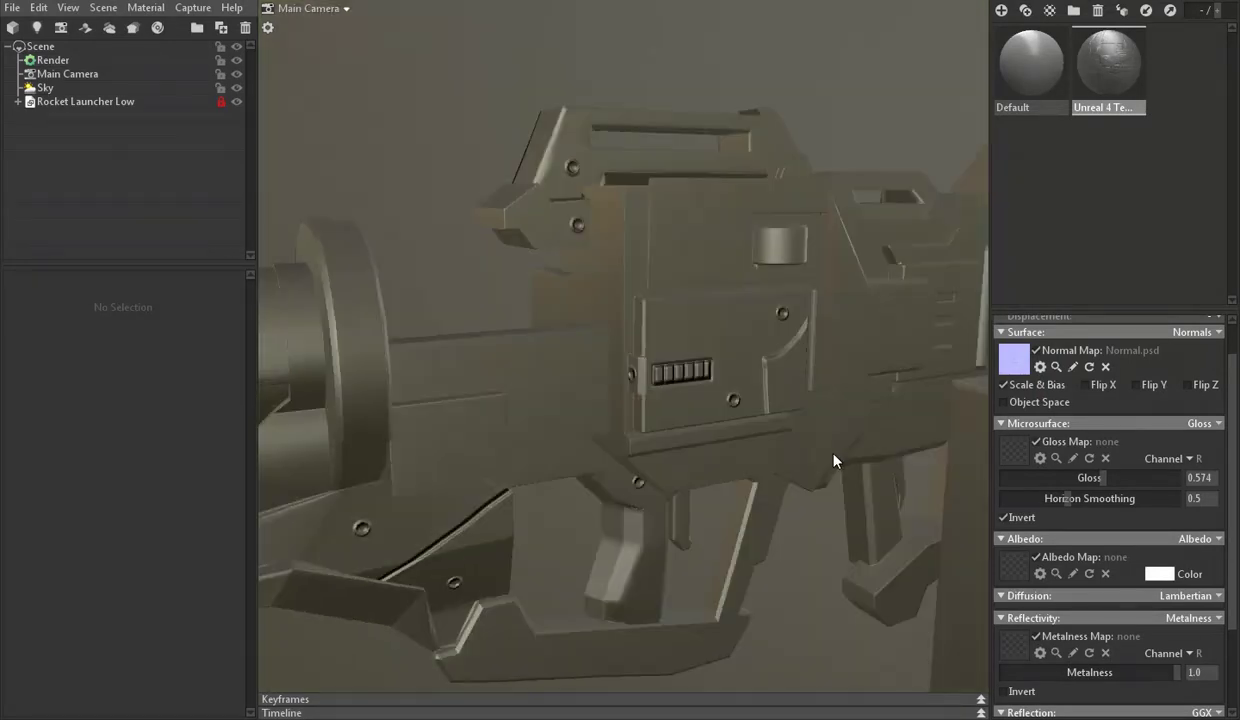
mouse_move(835, 461)
mouse_down()
mouse_move(853, 401)
mouse_move(935, 357)
mouse_move(880, 418)
mouse_move(797, 381)
mouse_move(511, 360)
mouse_move(886, 338)
mouse_move(815, 383)
mouse_move(700, 368)
mouse_move(614, 404)
mouse_move(706, 476)
mouse_move(670, 400)
mouse_move(631, 460)
mouse_move(656, 457)
mouse_move(662, 654)
mouse_up()
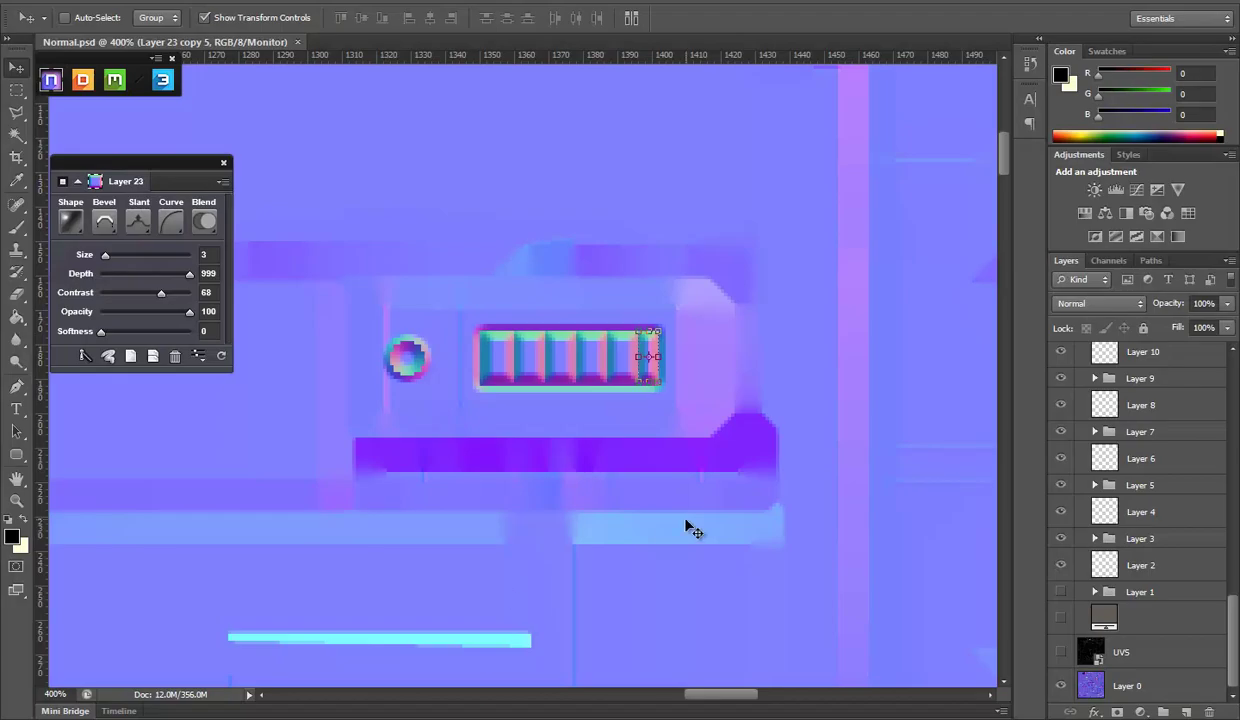
drag(688, 528, 409, 397)
Show the UVS wireframe again and inspect the vent plate at 200% zoom
key(z)
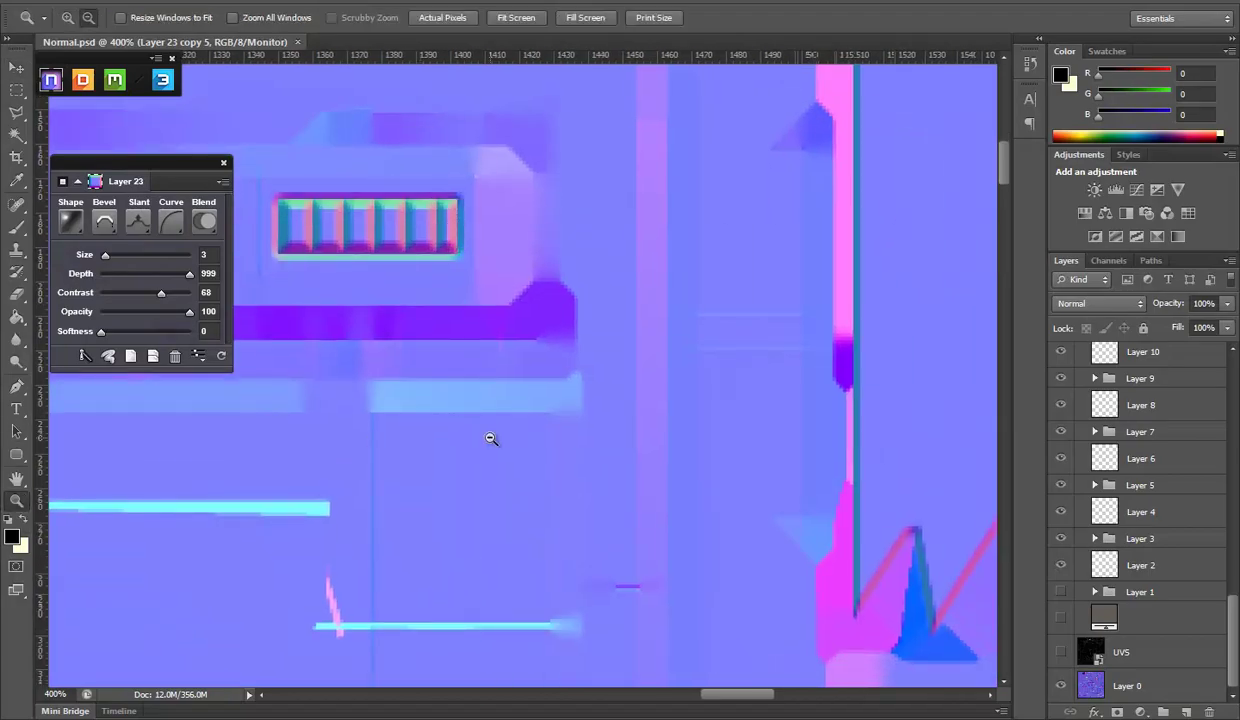
alt+click(491, 438)
alt+click(637, 451)
alt+click(575, 521)
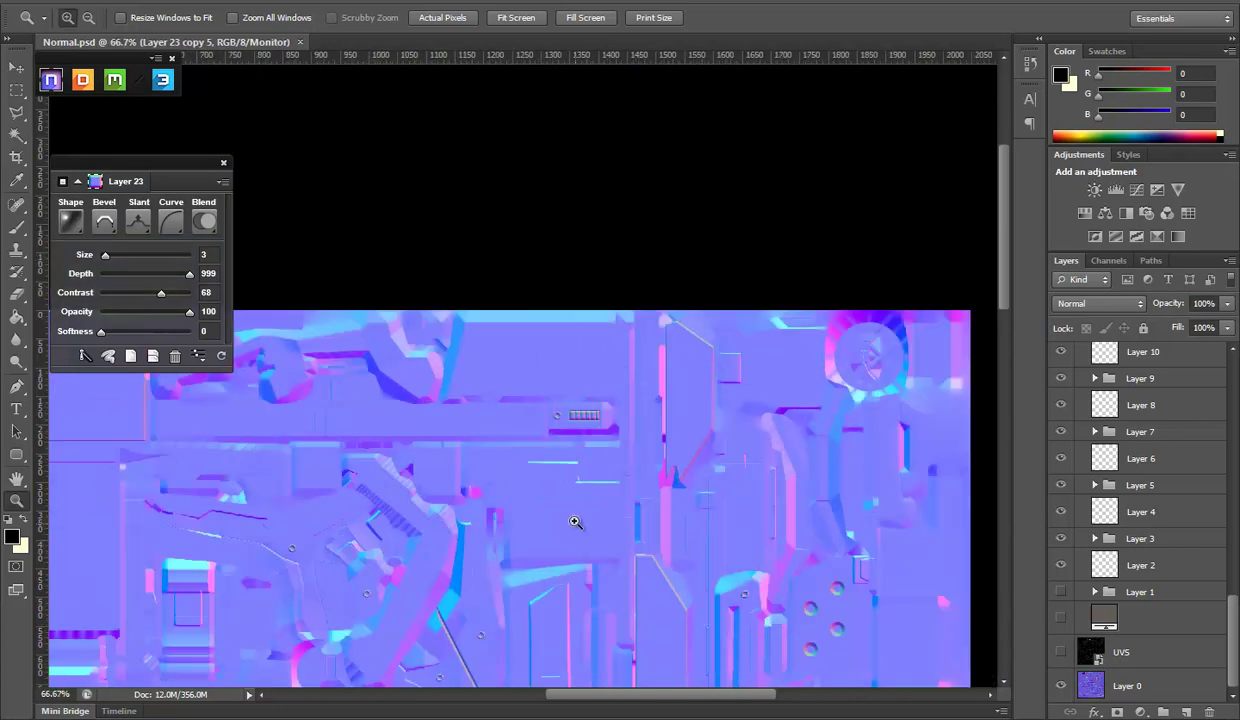
drag(575, 521, 673, 216)
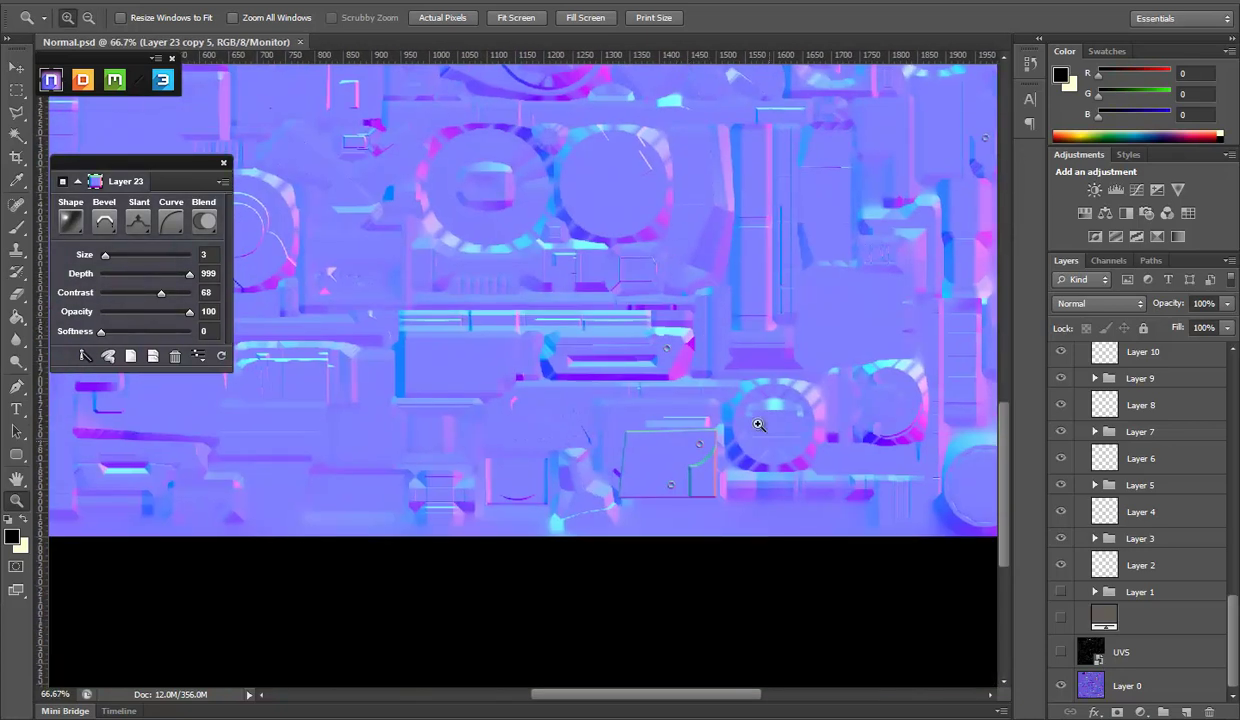
click(1061, 652)
click(783, 460)
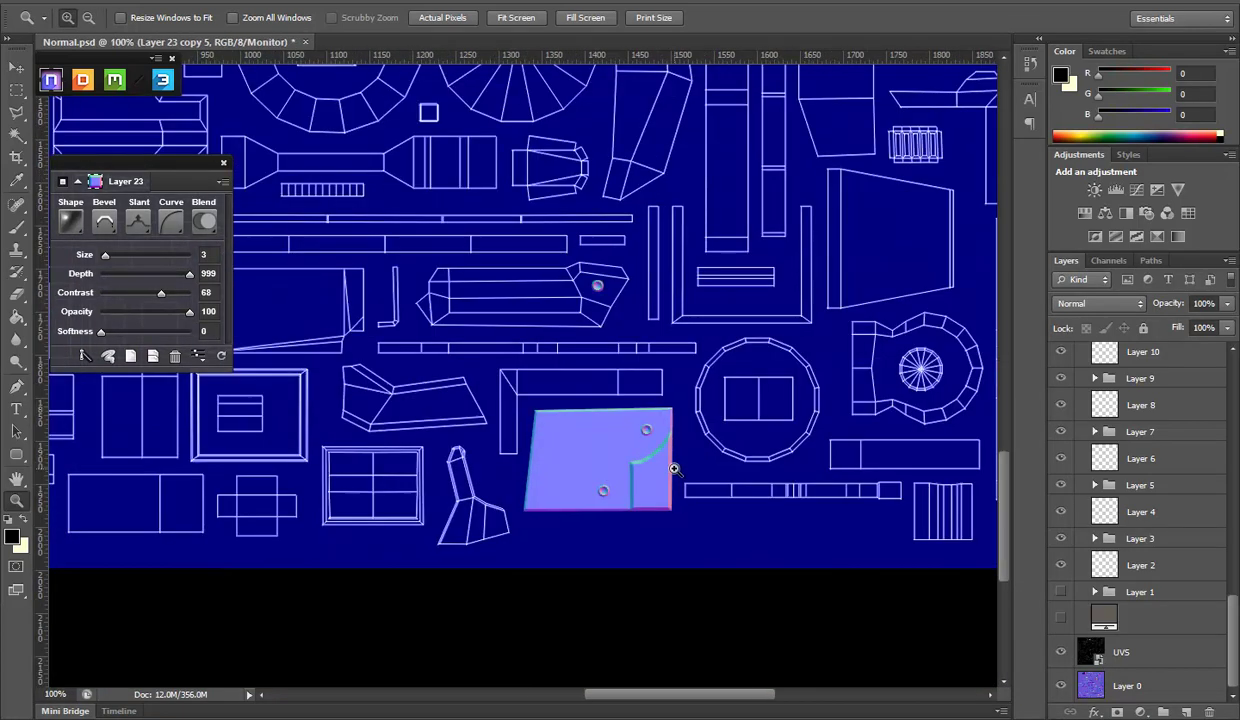
scroll(1170, 519, up, 5)
scroll(1162, 500, up, 5)
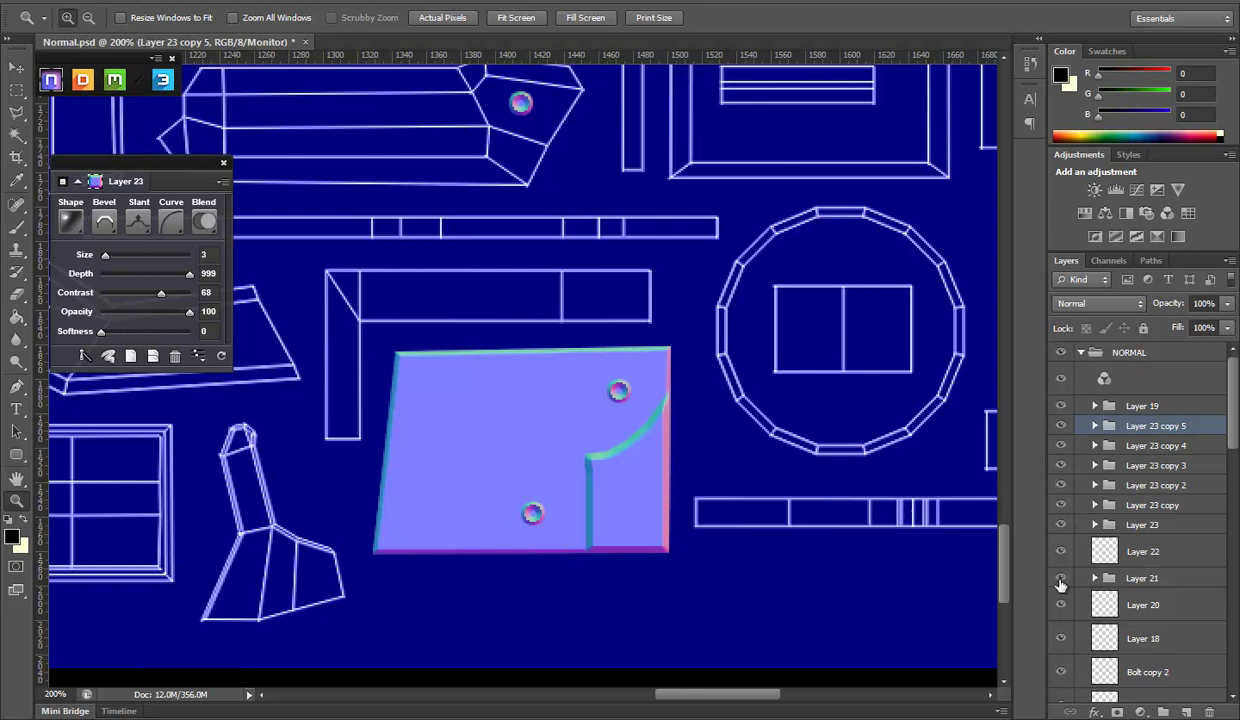
scroll(1061, 585, down, 2)
scroll(1070, 590, down, 2)
scroll(1080, 600, down, 2)
scroll(1092, 608, down, 3)
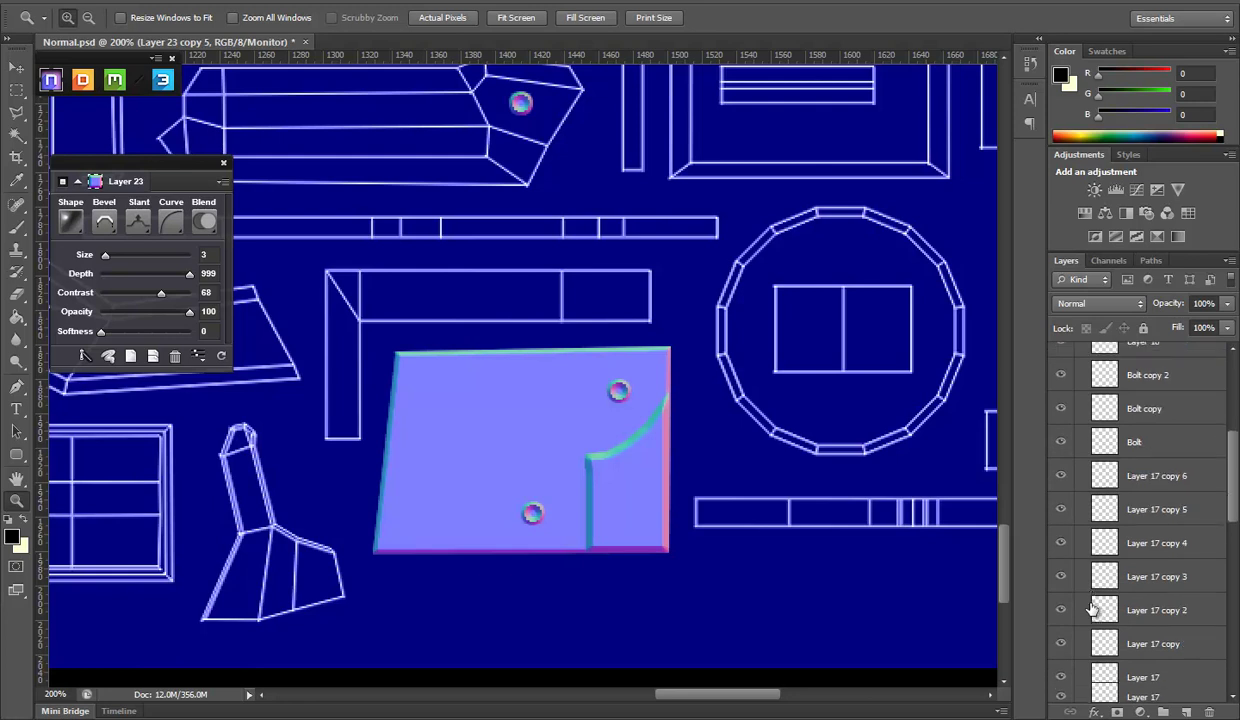
scroll(1085, 560, down, 3)
scroll(1075, 510, down, 3)
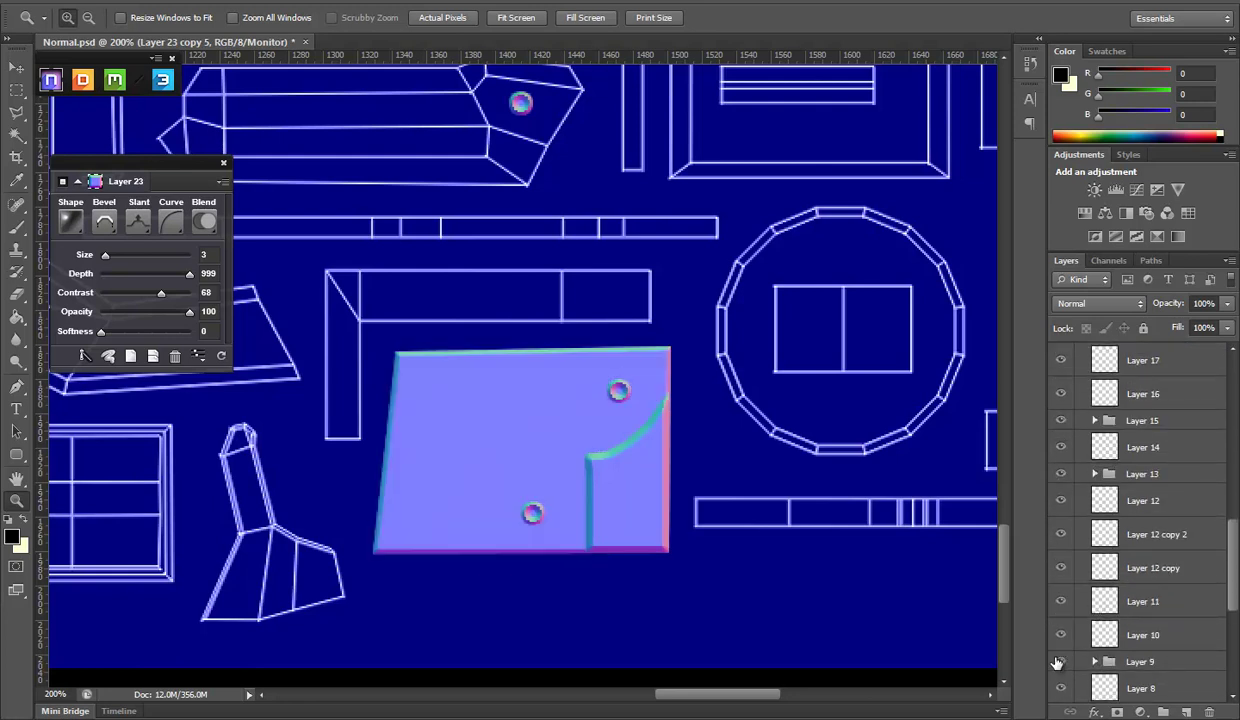
scroll(1070, 420, up, 2)
scroll(1074, 421, up, 2)
scroll(1071, 443, up, 3)
scroll(1074, 465, up, 2)
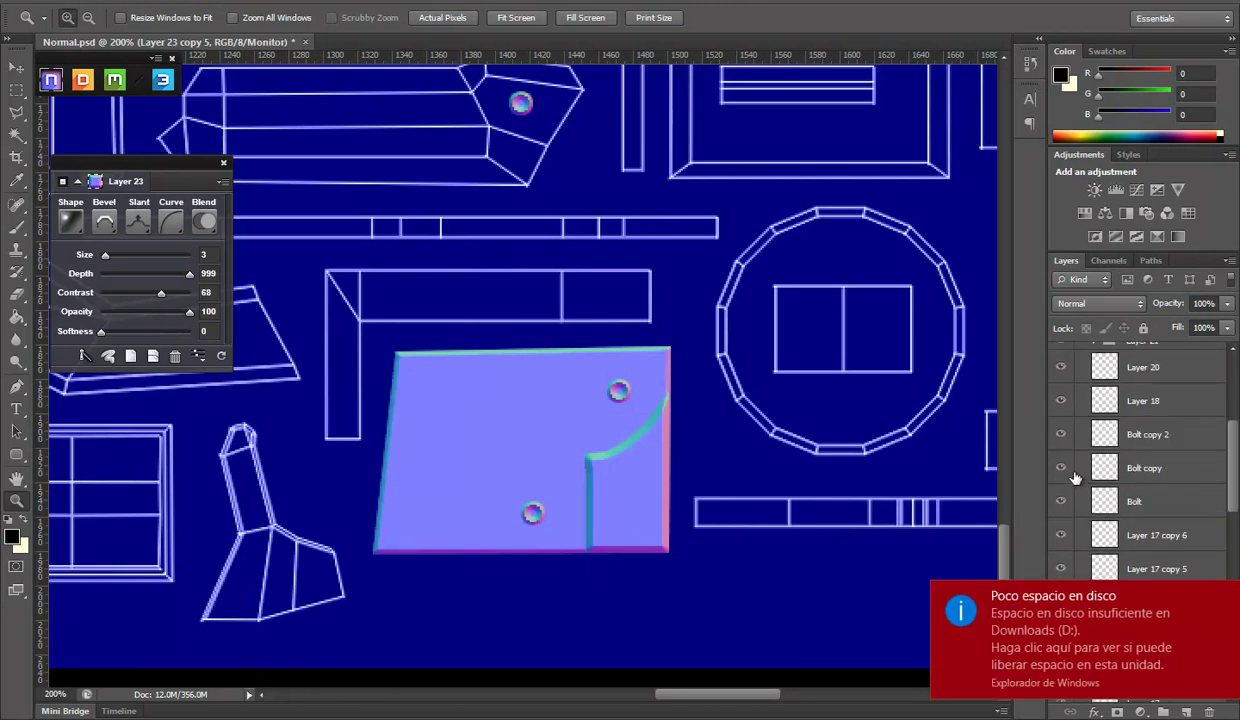
scroll(1074, 477, up, 3)
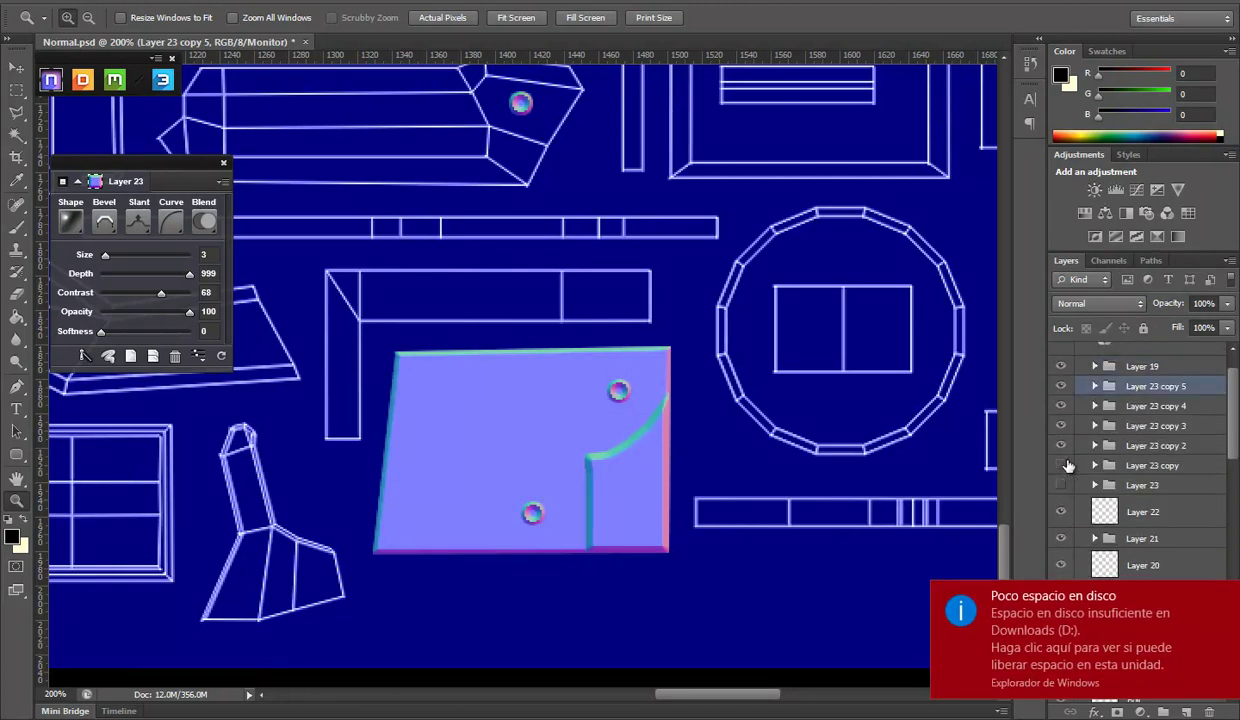
Compare the plate with and without its notch layers, then select Layer 19
click(1062, 386)
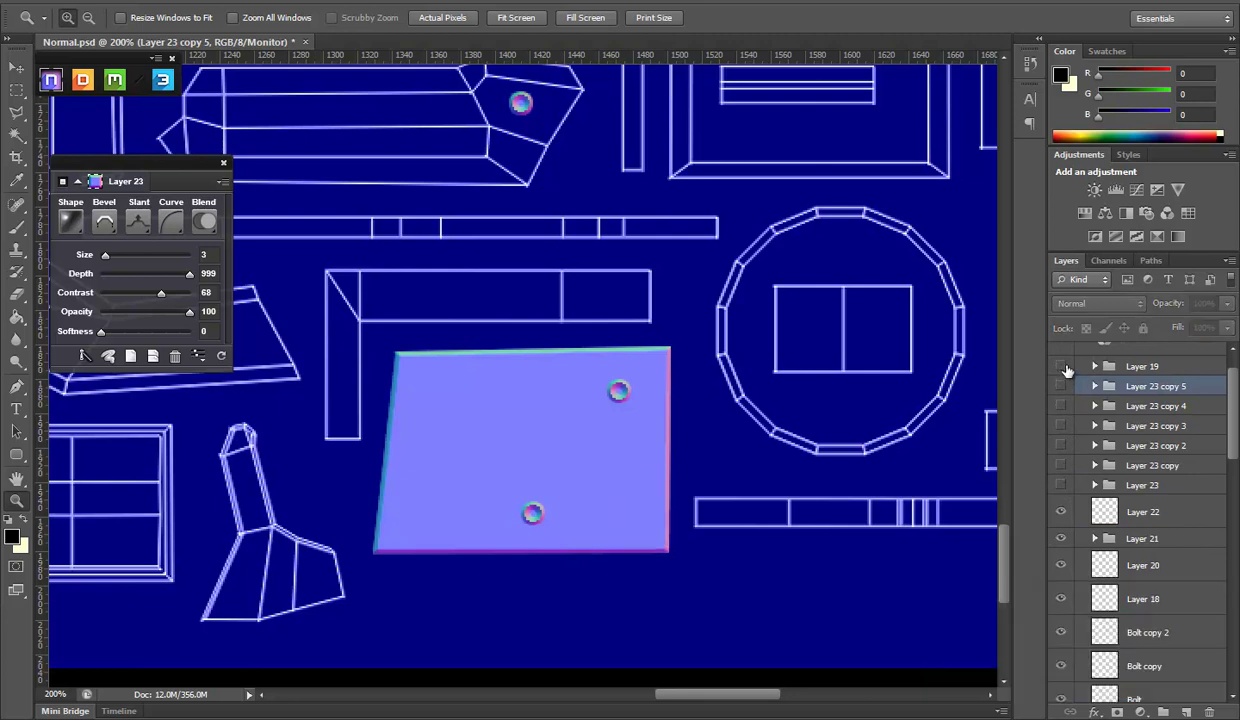
click(1062, 367)
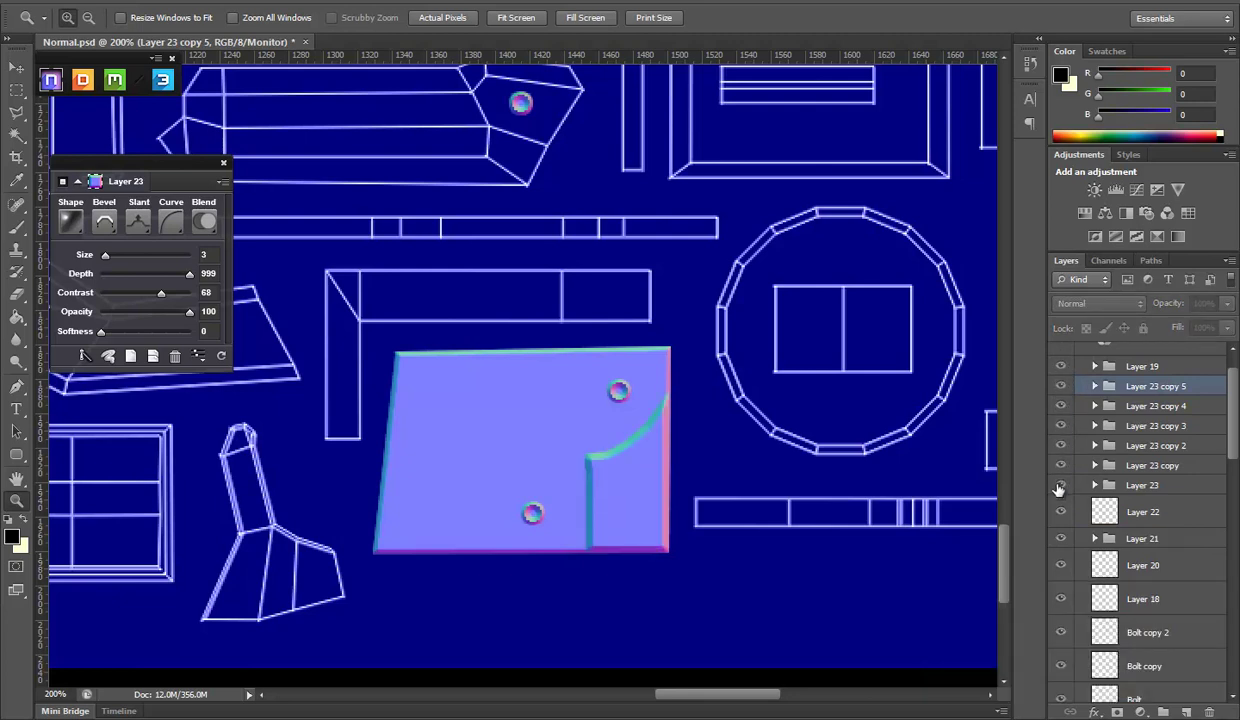
scroll(1059, 480, up, 1)
click(1106, 393)
click(1061, 386)
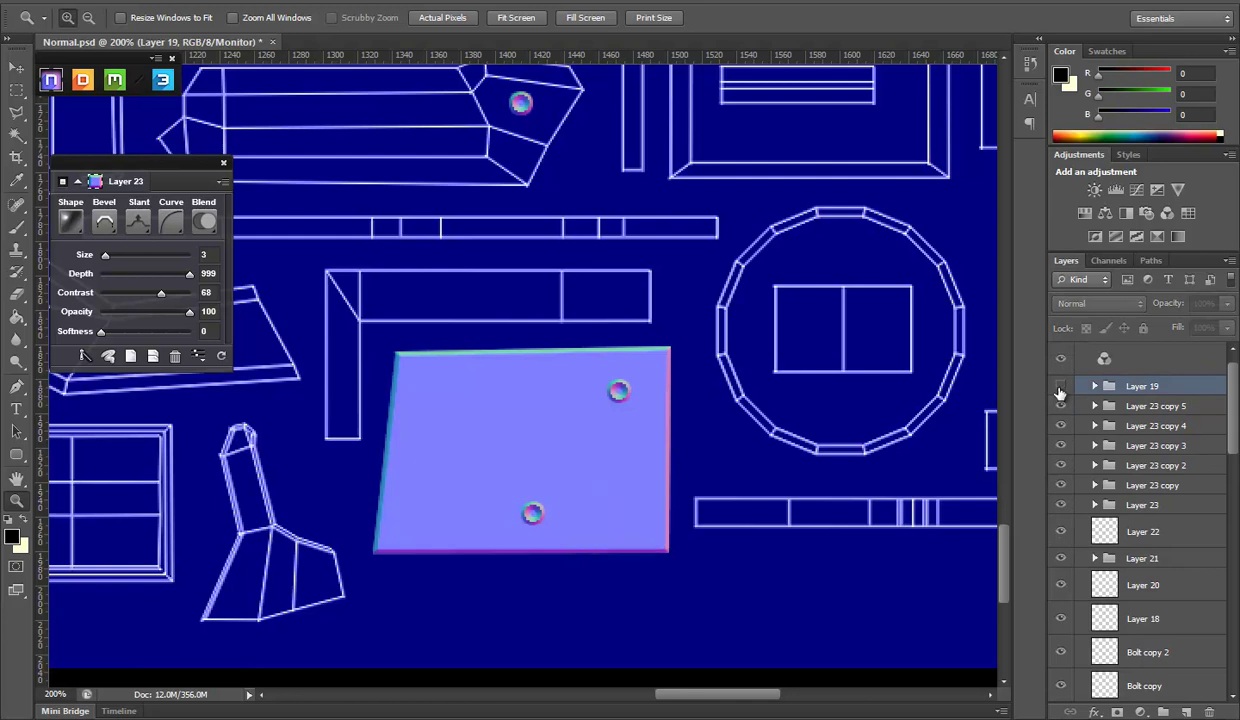
Scale Layer 19's notch to 63.83% height, nudge it into place and commit
key(v)
drag(628, 474, 627, 552)
key(Left)
key(Left)
key(Left)
key(Left)
drag(620, 391, 617, 446)
key(Right)
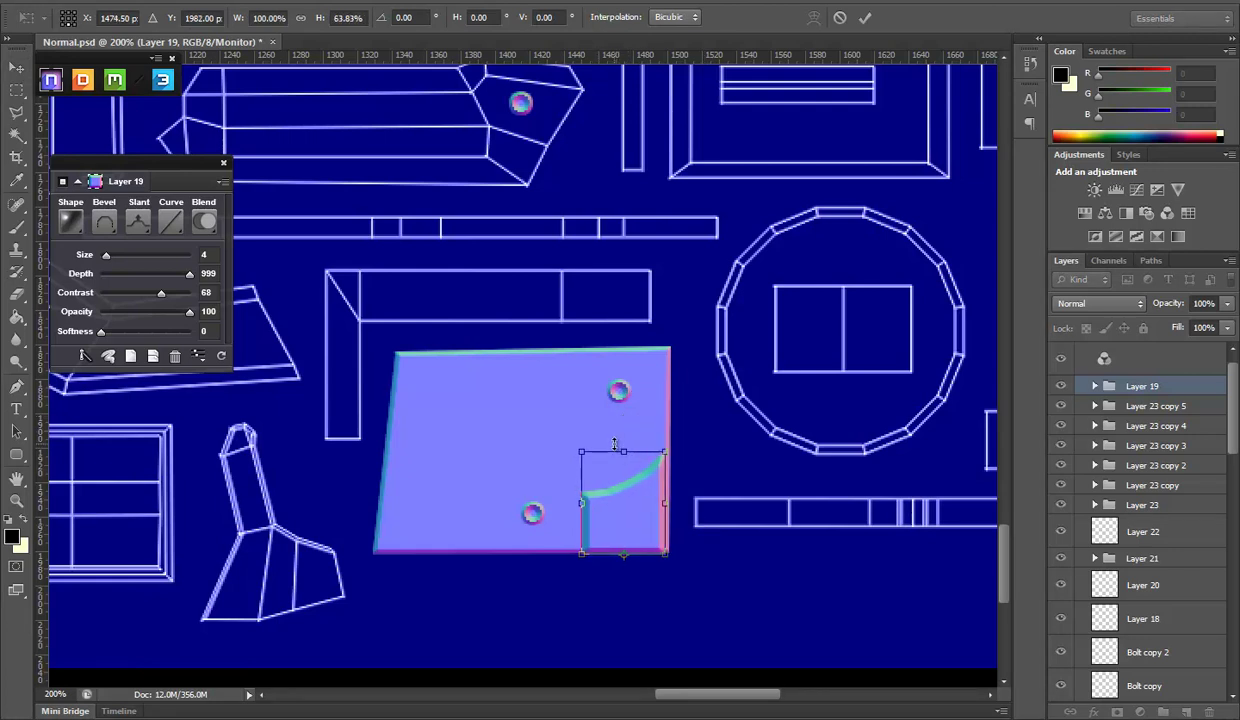
key(Up)
key(Up)
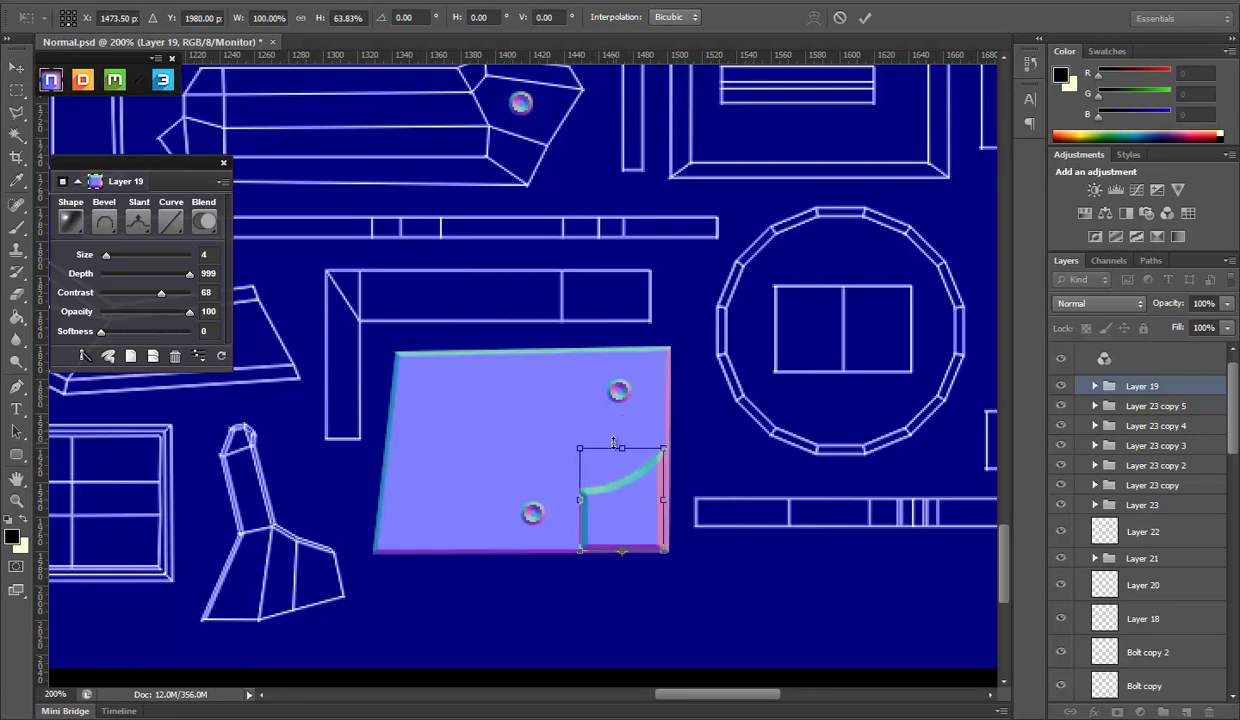
key(Return)
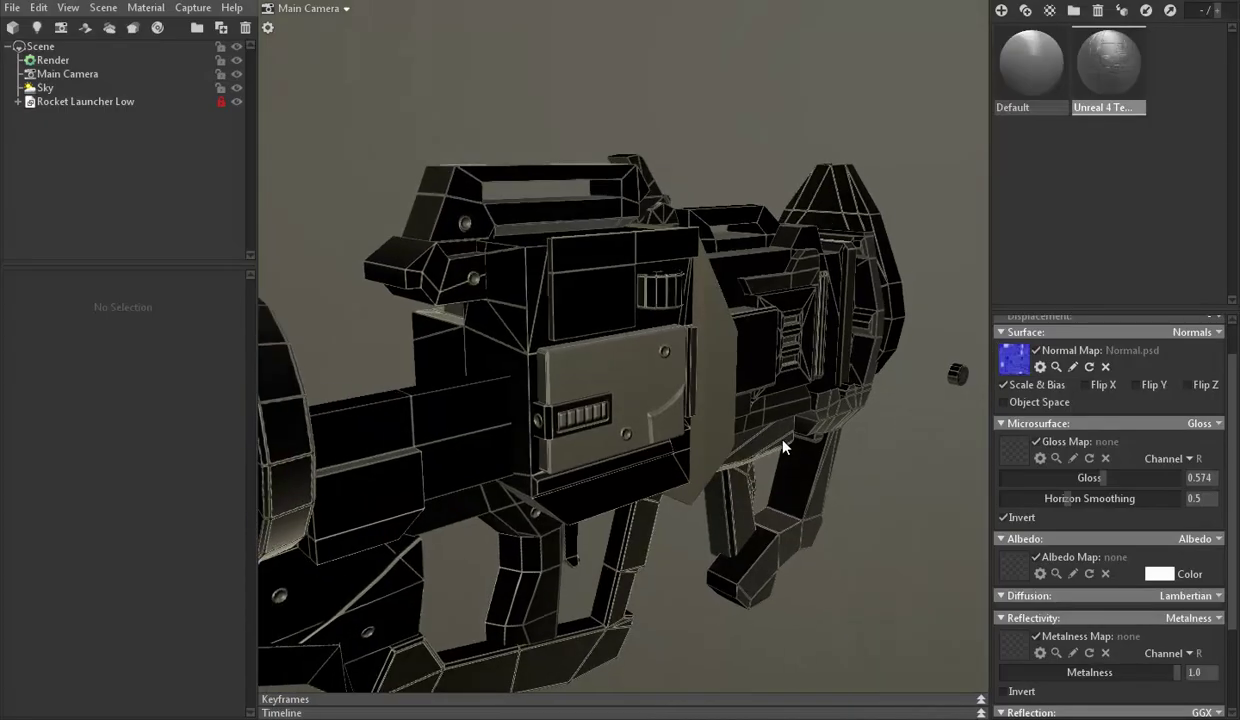
Orbit and zoom around the Marmoset launcher to inspect the shortened notch and vent
mouse_move(714, 369)
mouse_down()
mouse_move(664, 396)
mouse_move(623, 393)
mouse_move(711, 382)
mouse_move(920, 422)
mouse_move(1052, 363)
mouse_move(703, 393)
mouse_move(447, 383)
mouse_move(271, 396)
mouse_move(659, 401)
mouse_move(670, 440)
mouse_up()
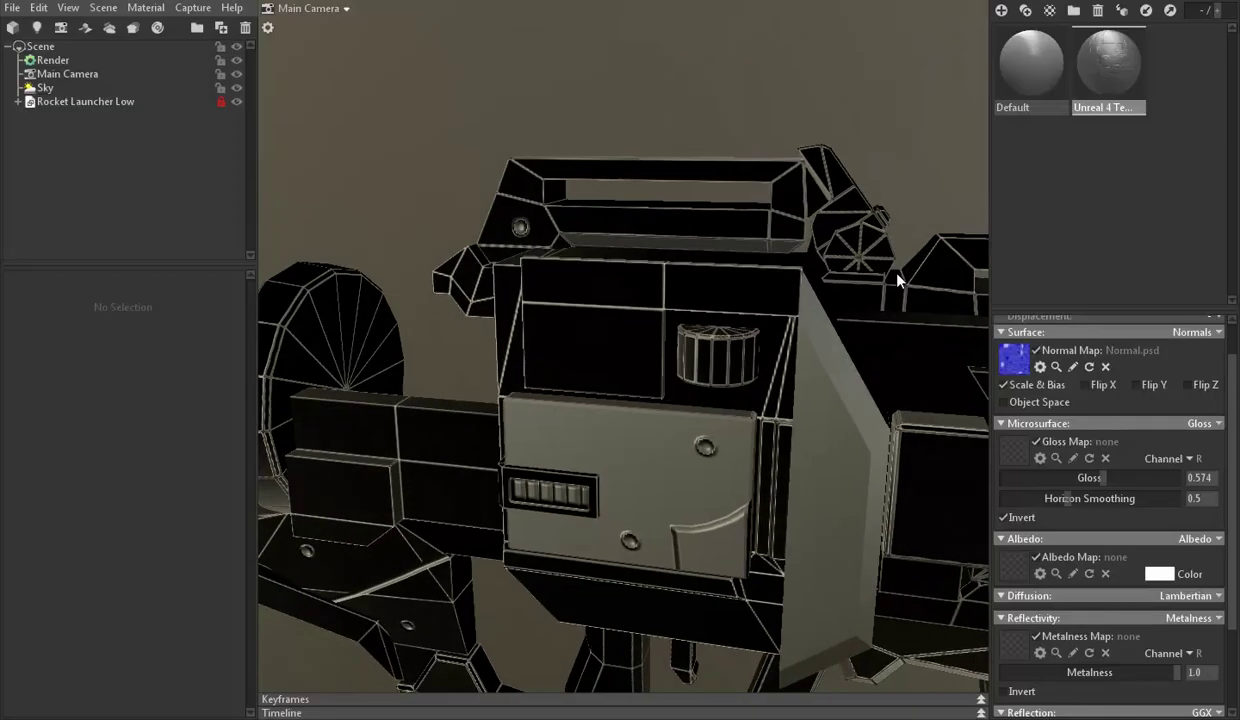
drag(868, 264, 768, 299)
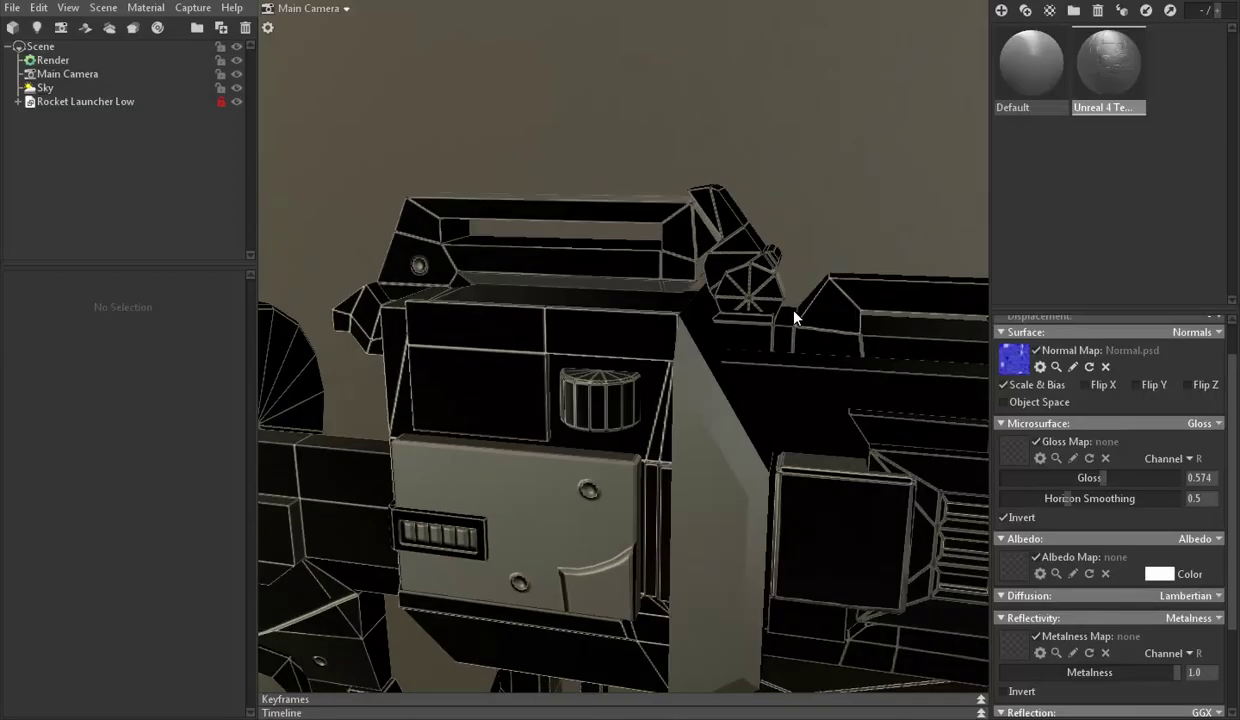
scroll(1199, 523, up, 2)
mouse_move(950, 450)
mouse_down()
mouse_move(387, 277)
mouse_move(437, 297)
mouse_move(845, 300)
mouse_up()
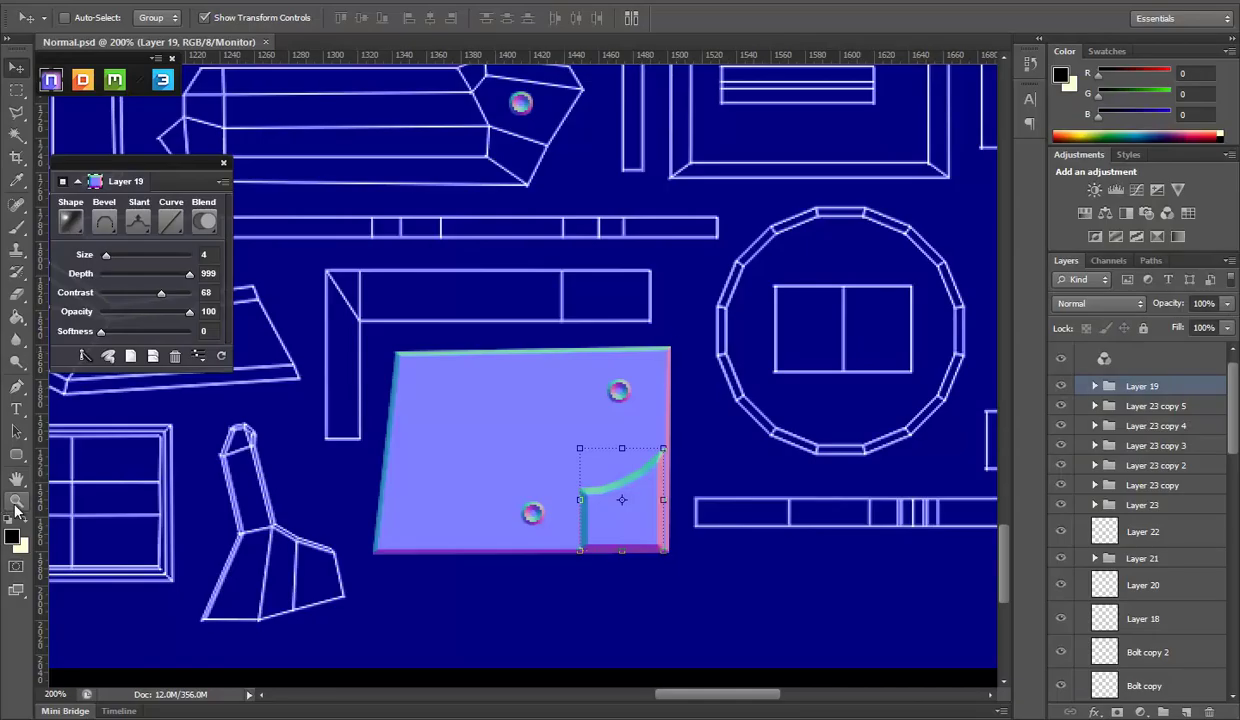
Zoom and pan the canvas to a 200% view of the middle of the UV layout
click(15, 503)
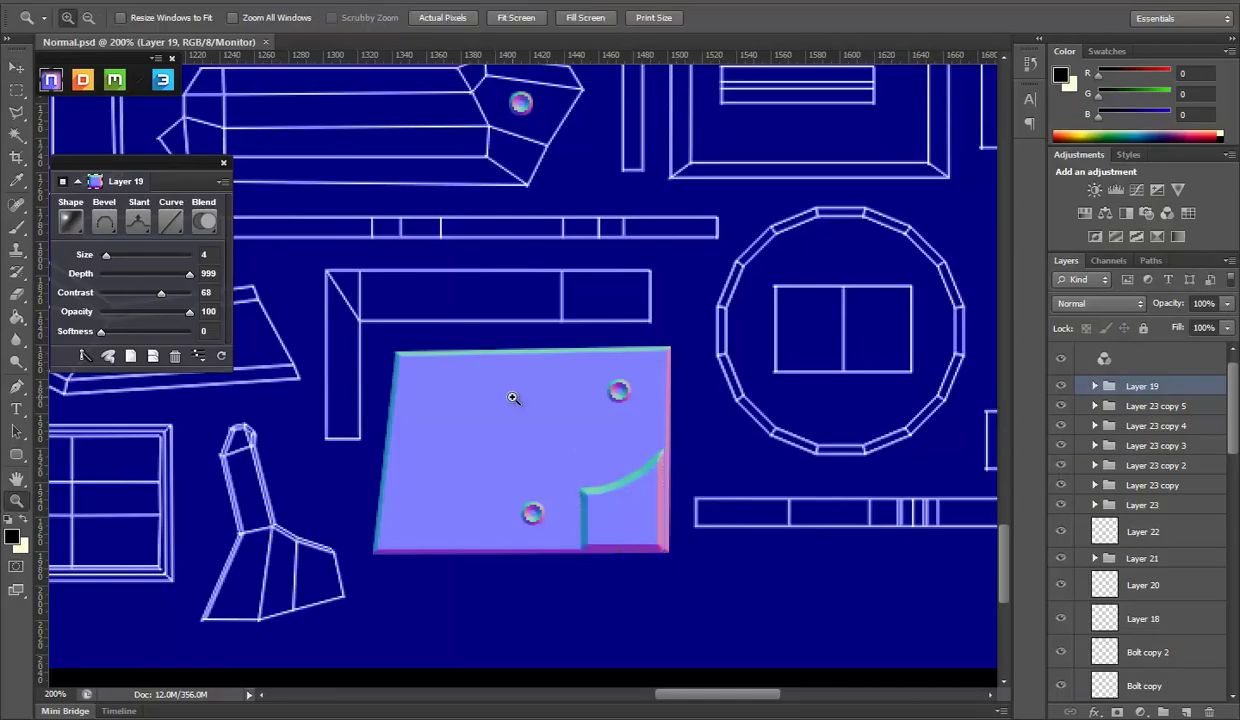
alt+click(517, 395)
drag(687, 310, 530, 557)
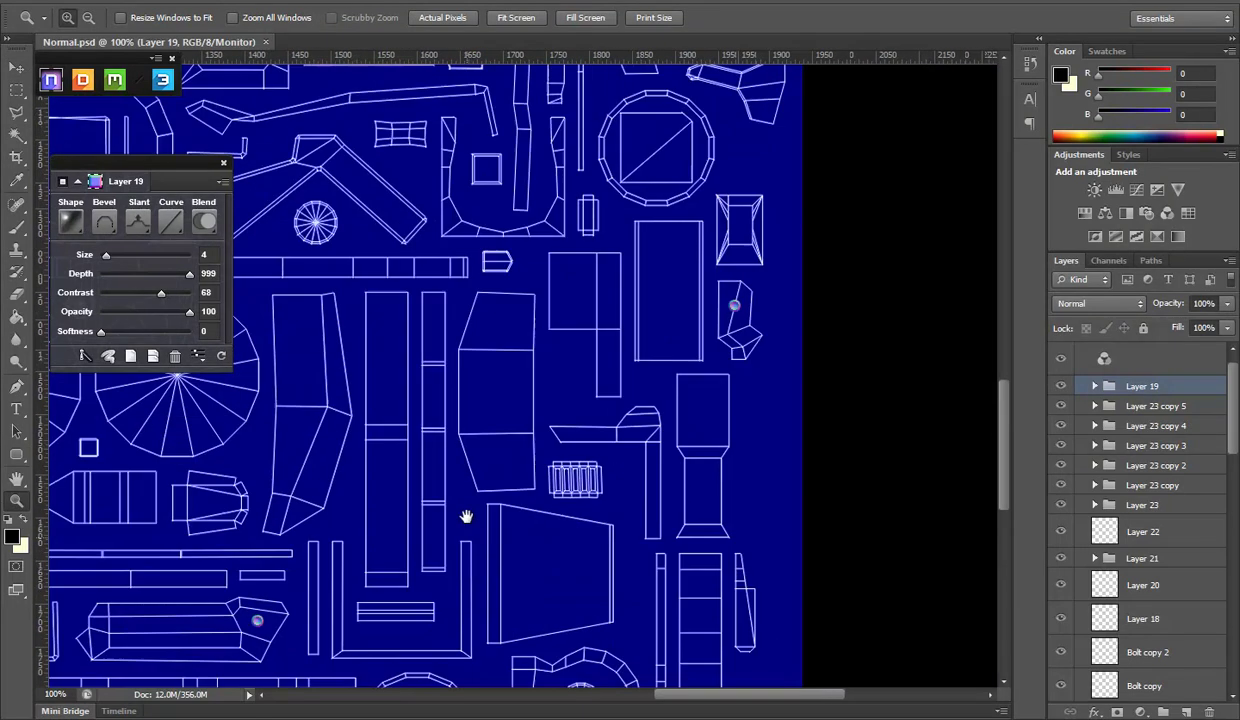
alt+click(465, 351)
mouse_move(451, 360)
mouse_down()
mouse_move(497, 457)
mouse_move(615, 417)
mouse_up()
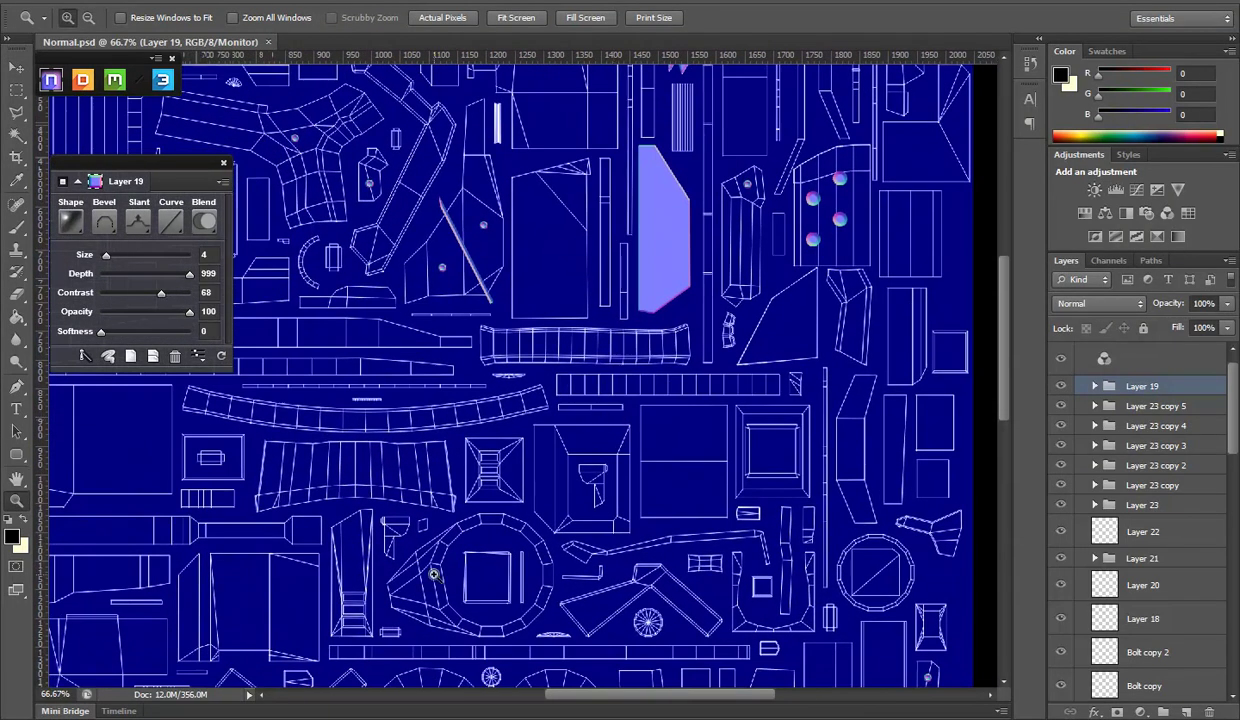
drag(341, 547, 470, 346)
click(516, 352)
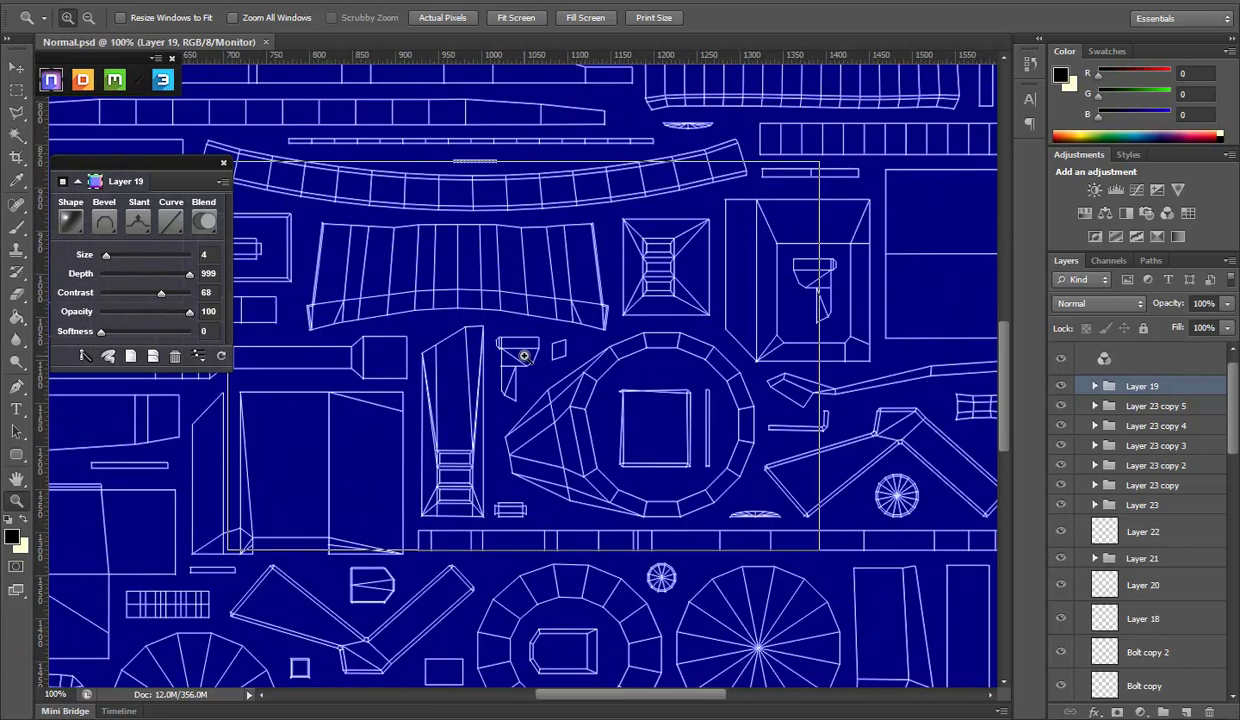
scroll(1153, 527, down, 3)
Duplicate the Bolt copy 2 layer as Bolt copy 3
click(1160, 533)
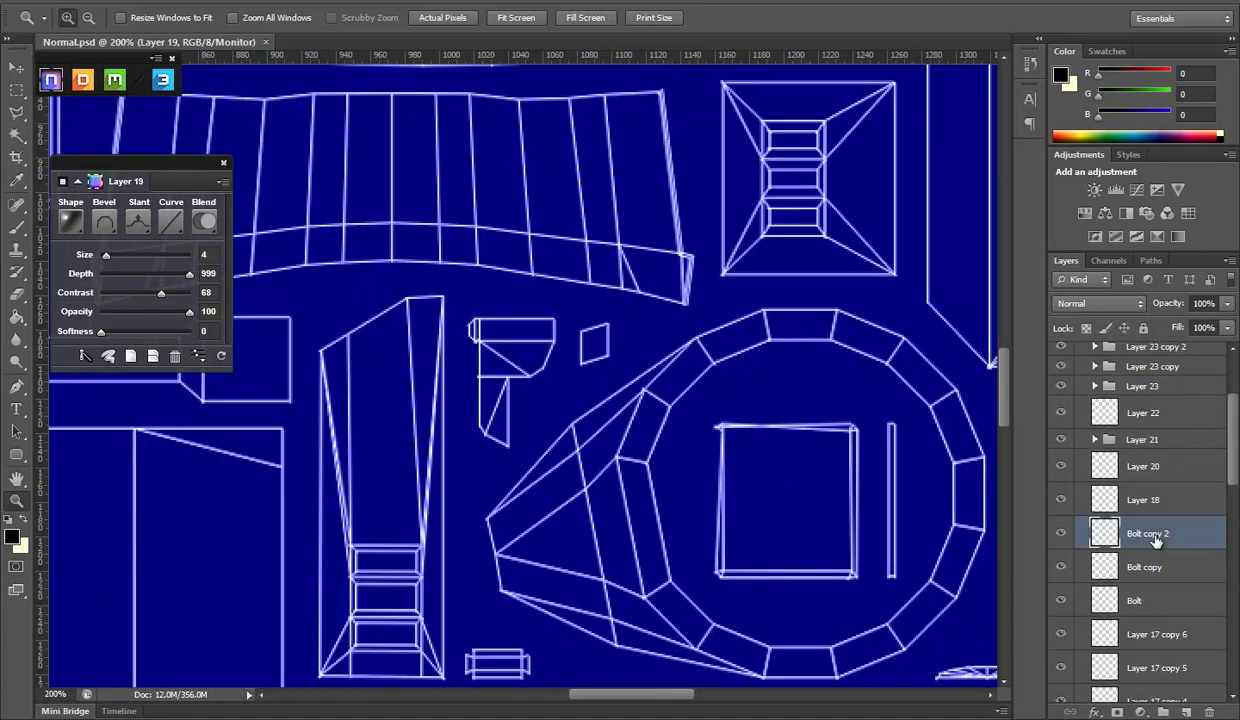
click(16, 68)
scroll(714, 194, down, 5)
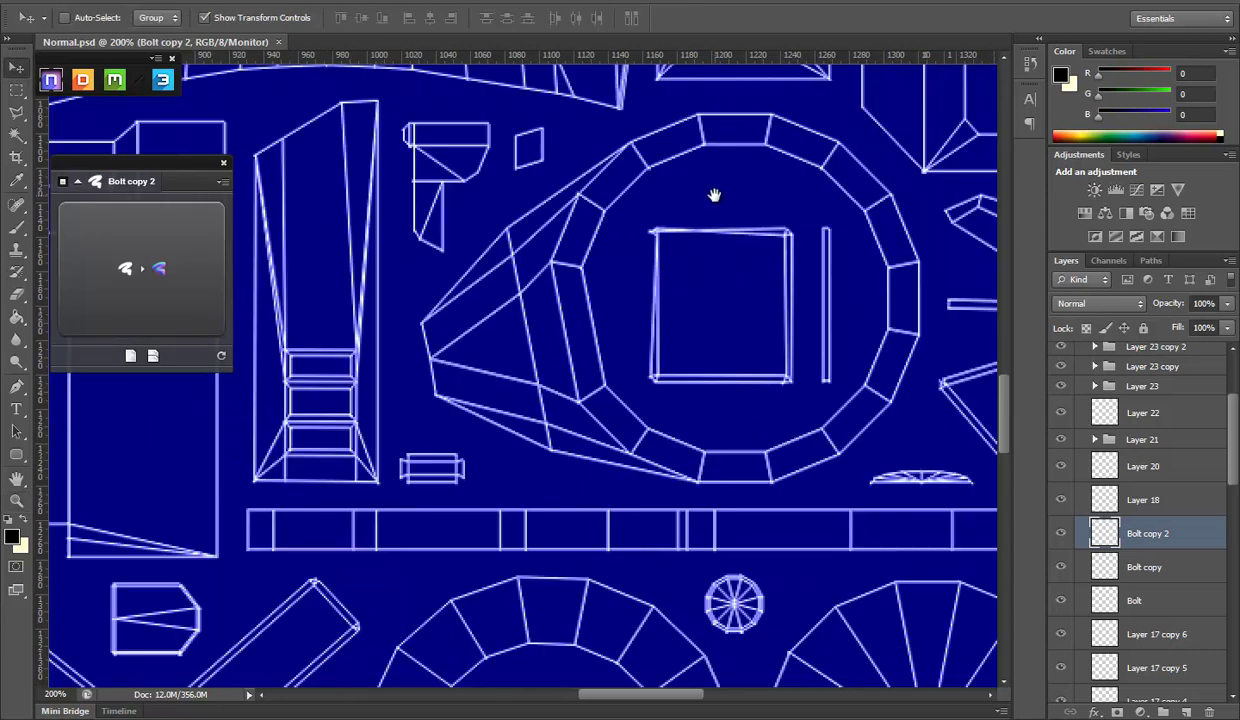
scroll(900, 350, right, 2)
drag(1186, 708, 1186, 710)
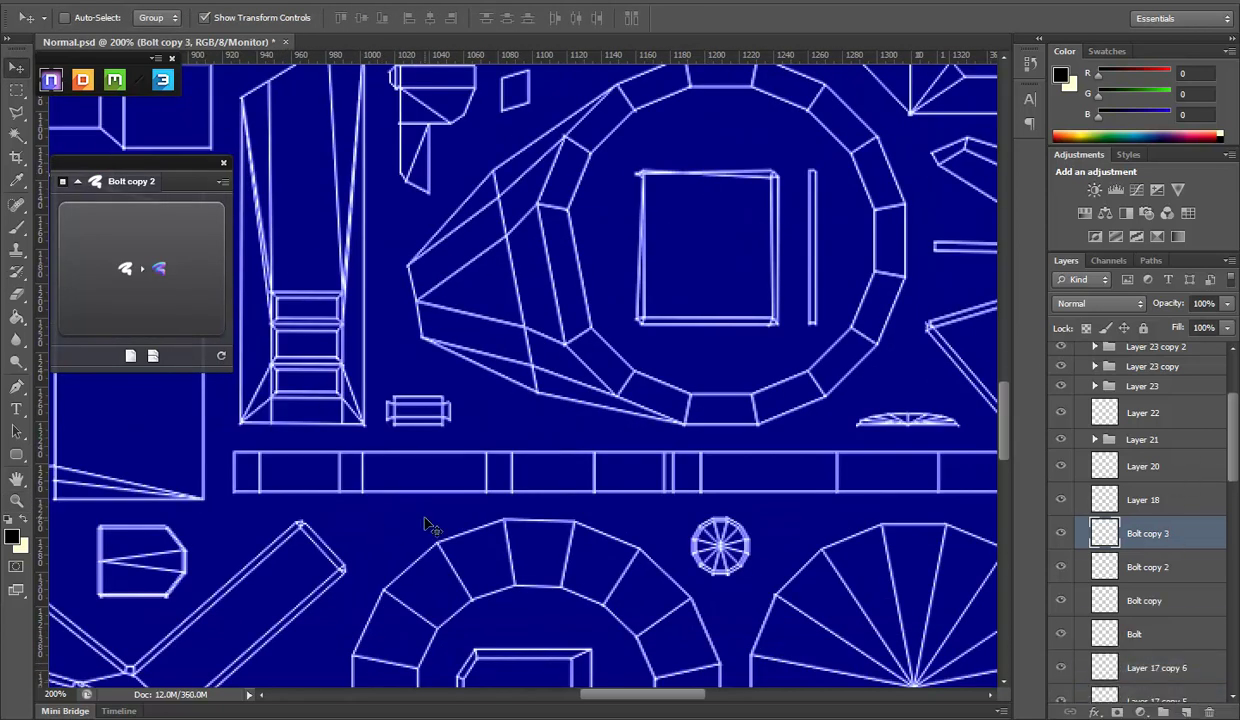
scroll(424, 526, down, 5)
scroll(424, 526, down, 5)
At 66.7% zoom, move the new bolt onto another panel shell
click(16, 500)
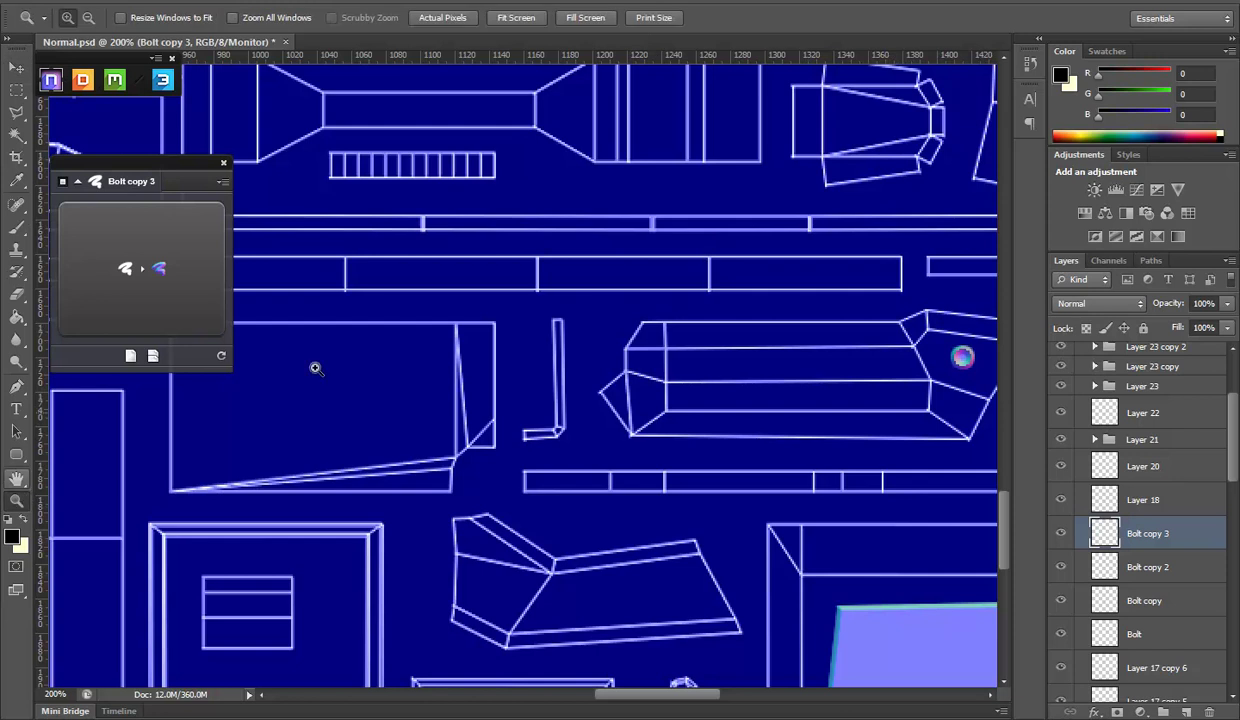
alt+click(507, 313)
alt+click(536, 268)
click(16, 68)
mouse_move(767, 286)
mouse_down()
mouse_move(703, 258)
mouse_move(710, 380)
mouse_move(765, 372)
mouse_move(590, 429)
mouse_move(825, 280)
mouse_move(568, 327)
mouse_up()
drag(718, 468, 702, 410)
mouse_move(692, 360)
mouse_down()
mouse_move(727, 512)
mouse_move(701, 660)
mouse_up()
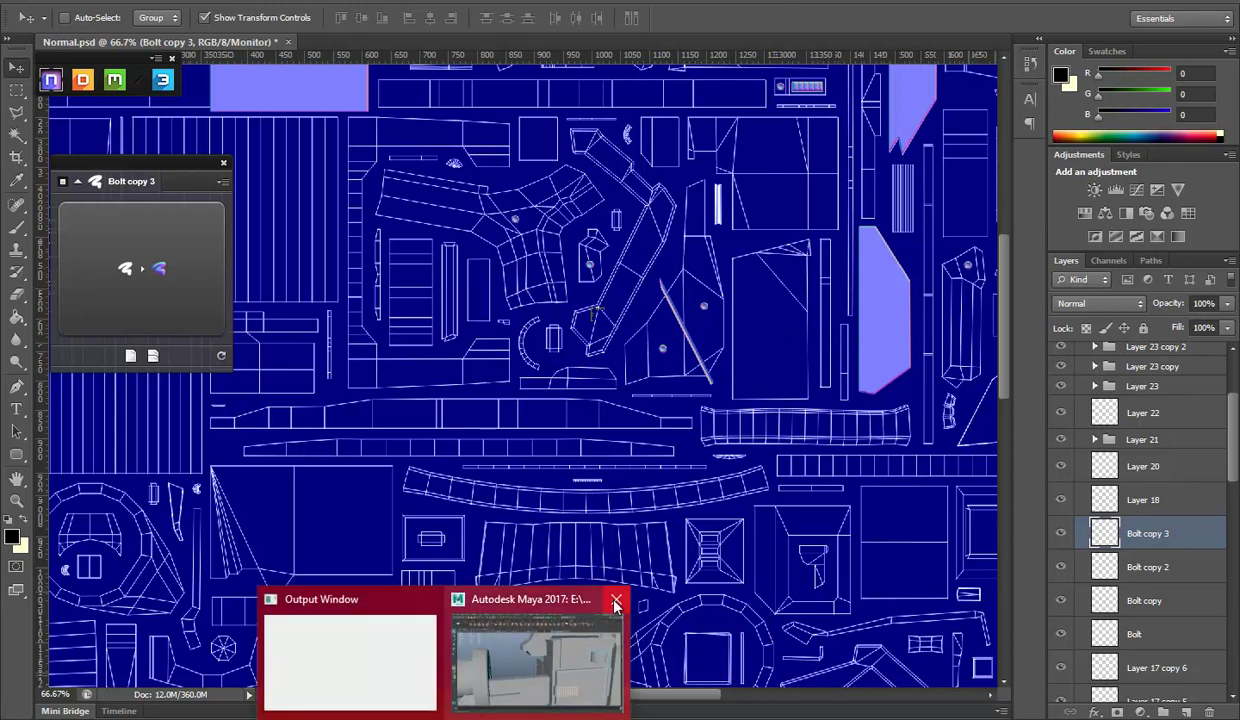
Zoom in on the bolt near the launcher's top hinge in Marmoset, then orbit Maya's view to the bolt housing
key(alt+Tab)
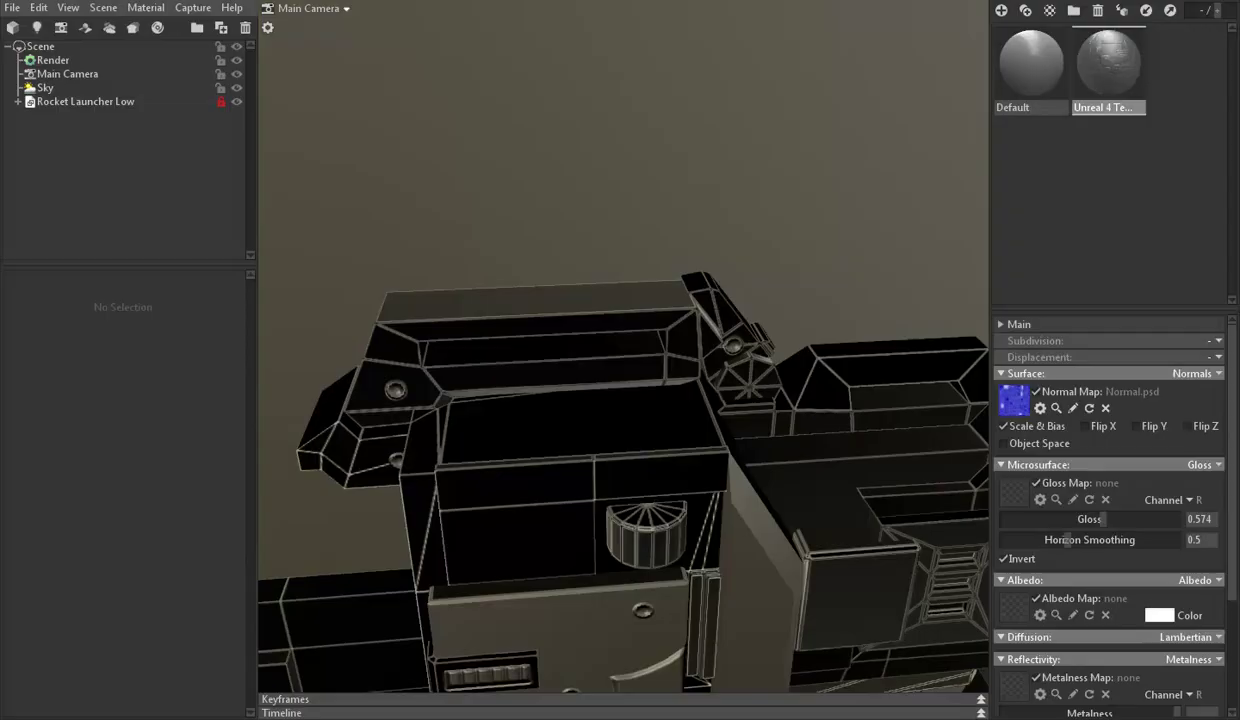
scroll(770, 420, up, 2)
scroll(740, 364, up, 2)
scroll(736, 390, up, 2)
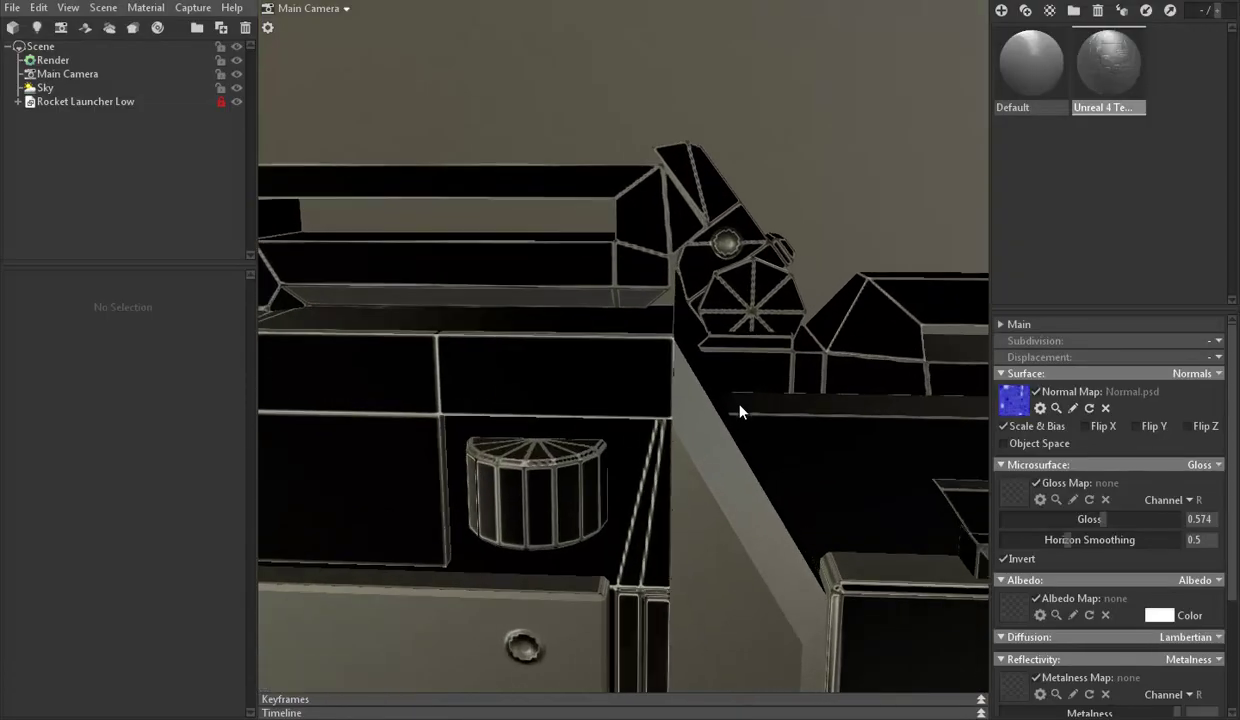
scroll(740, 418, up, 2)
mouse_move(740, 424)
mouse_down()
mouse_move(709, 435)
mouse_move(700, 415)
mouse_up()
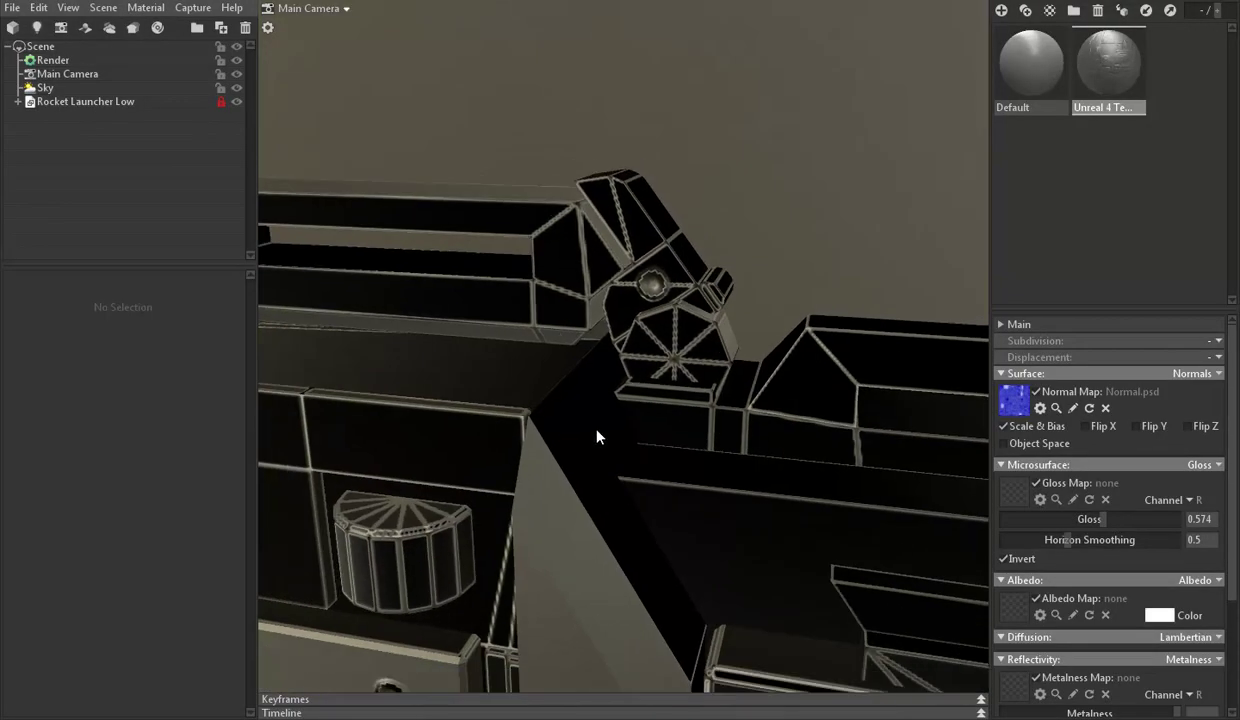
click(509, 686)
mouse_move(772, 457)
mouse_down()
mouse_move(819, 363)
mouse_move(900, 479)
mouse_move(1072, 380)
mouse_move(919, 429)
mouse_move(775, 443)
mouse_move(944, 360)
mouse_move(624, 450)
mouse_up()
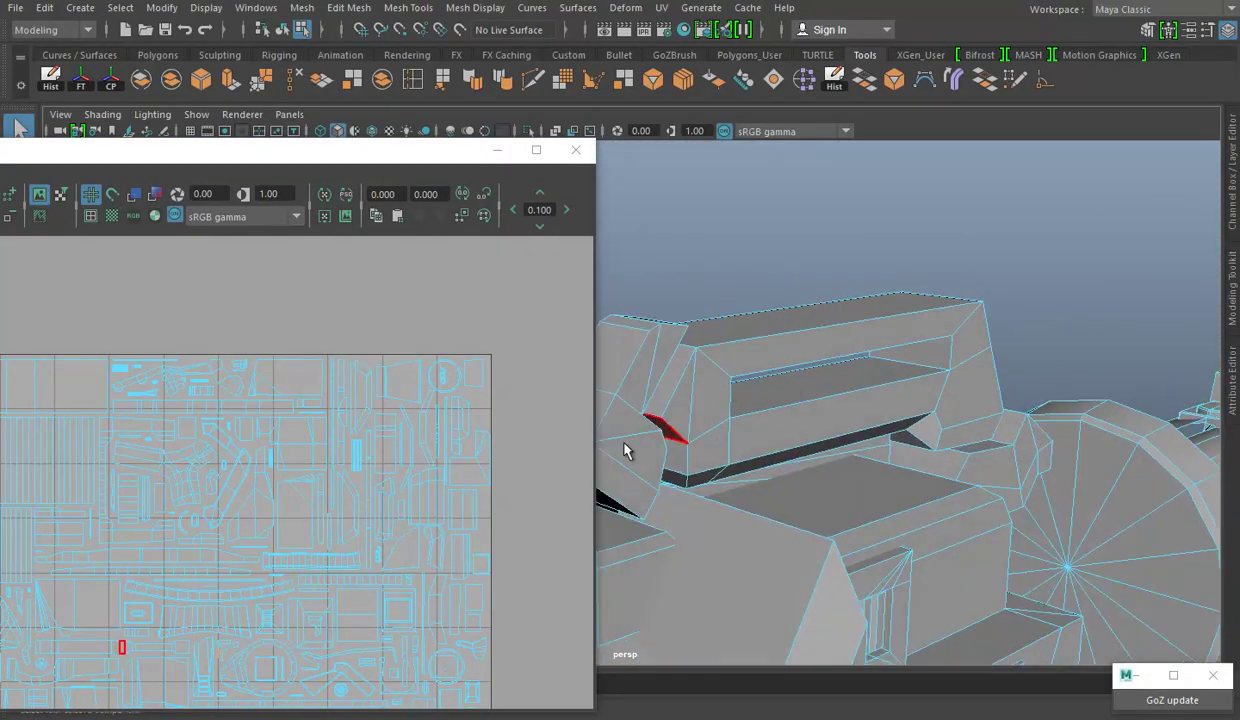
Select the face beside the bolt housing in Maya, then duplicate the bolt as Bolt copy 4
click(624, 450)
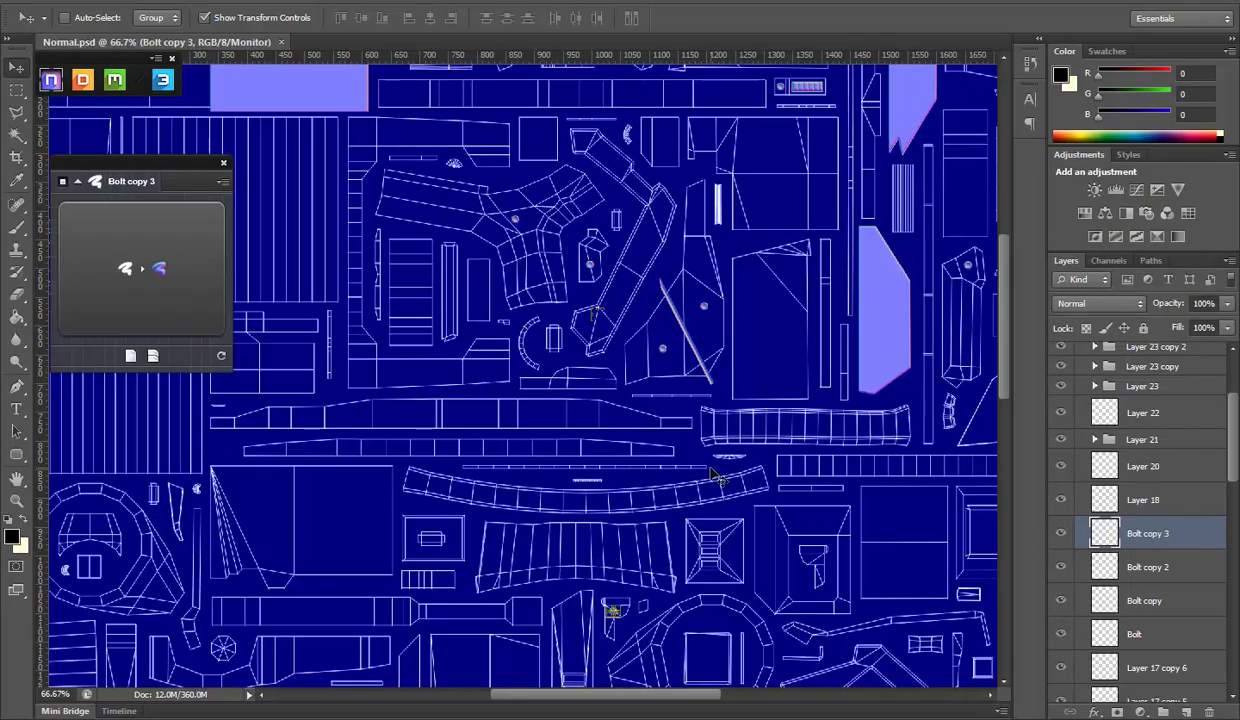
mouse_move(716, 384)
mouse_down()
mouse_move(680, 422)
mouse_move(688, 213)
mouse_up()
drag(569, 490, 710, 442)
At 200% zoom, move Bolt copy 4 into the small right panel shape
click(16, 501)
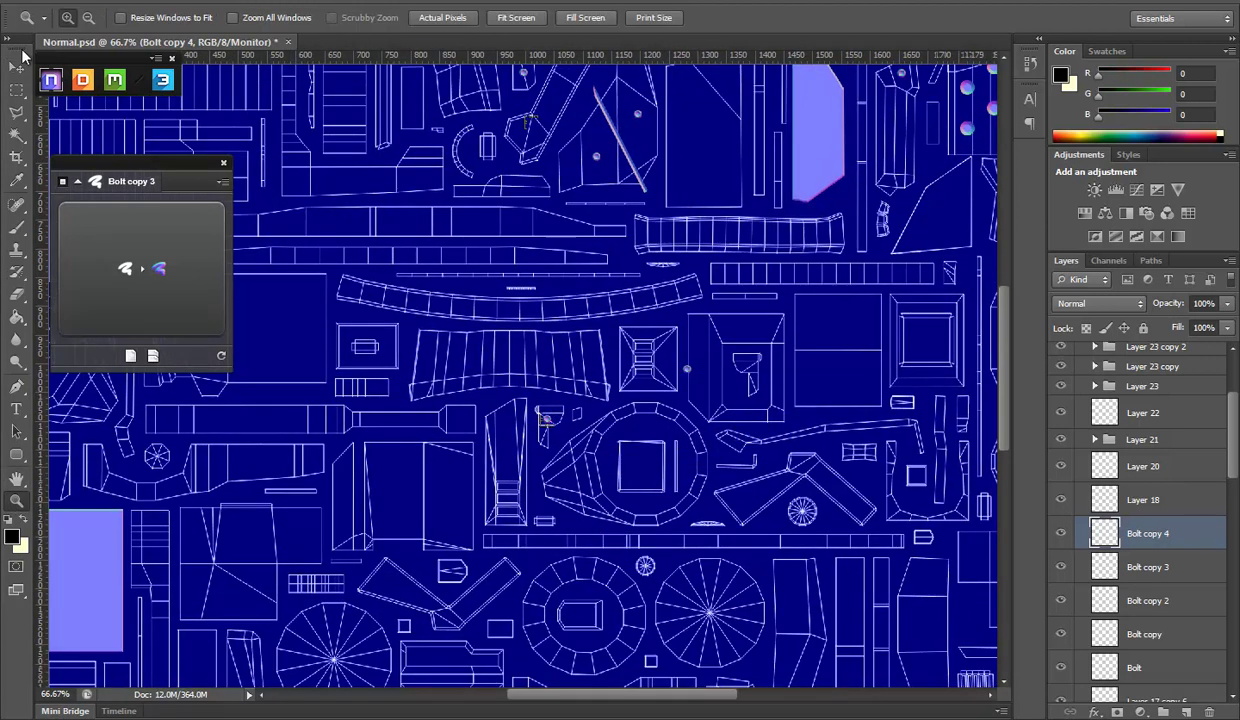
click(602, 378)
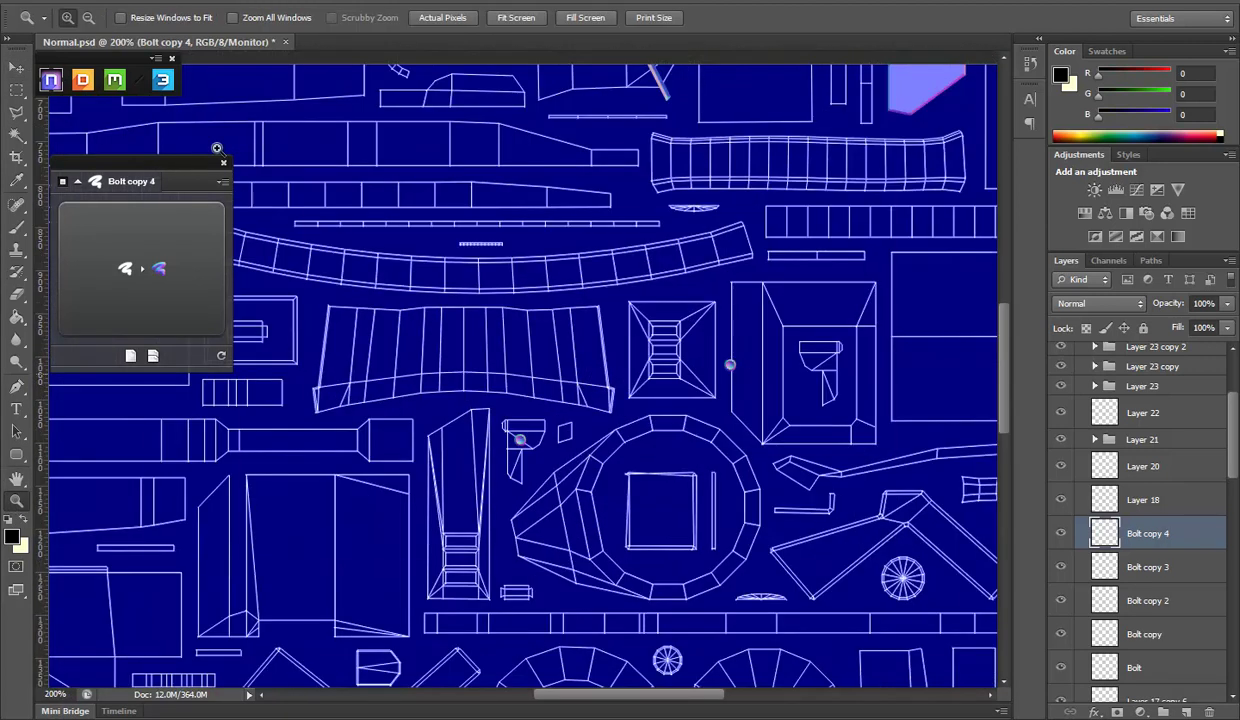
key(v)
drag(757, 396, 611, 374)
drag(720, 415, 922, 436)
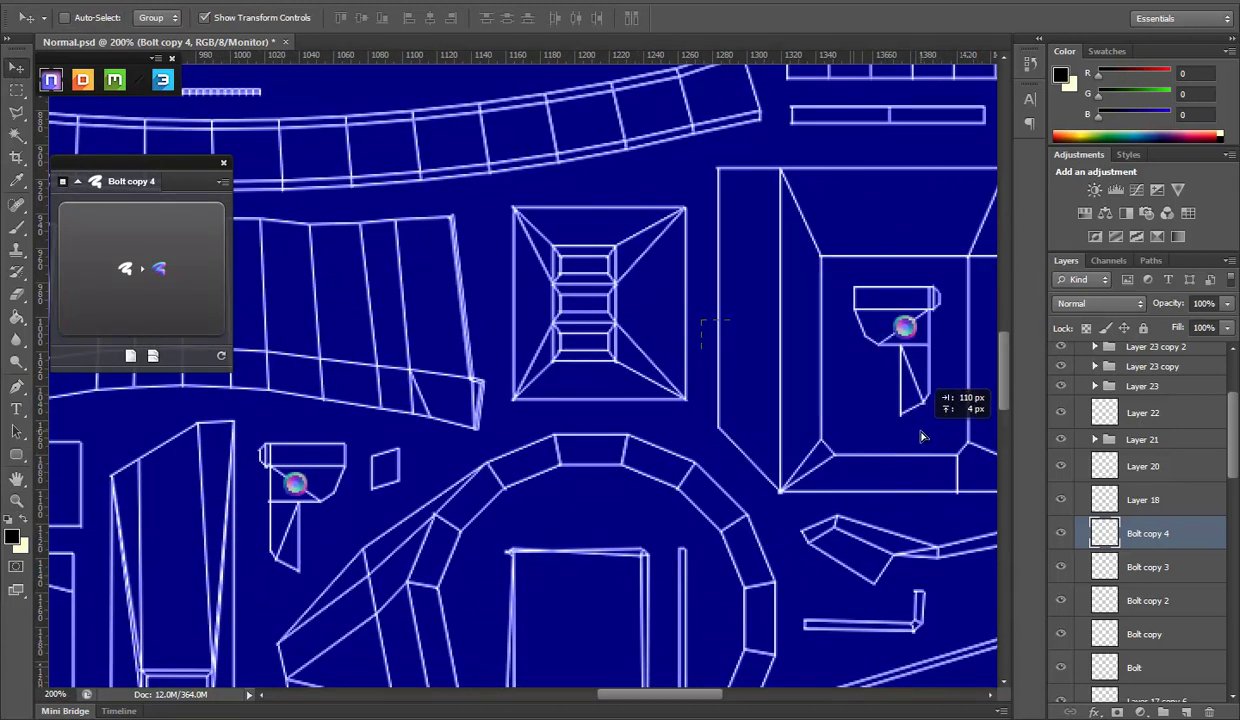
Hide the UVS wireframe layer to reveal the normal map
scroll(1150, 500, down, 5)
scroll(1150, 500, down, 5)
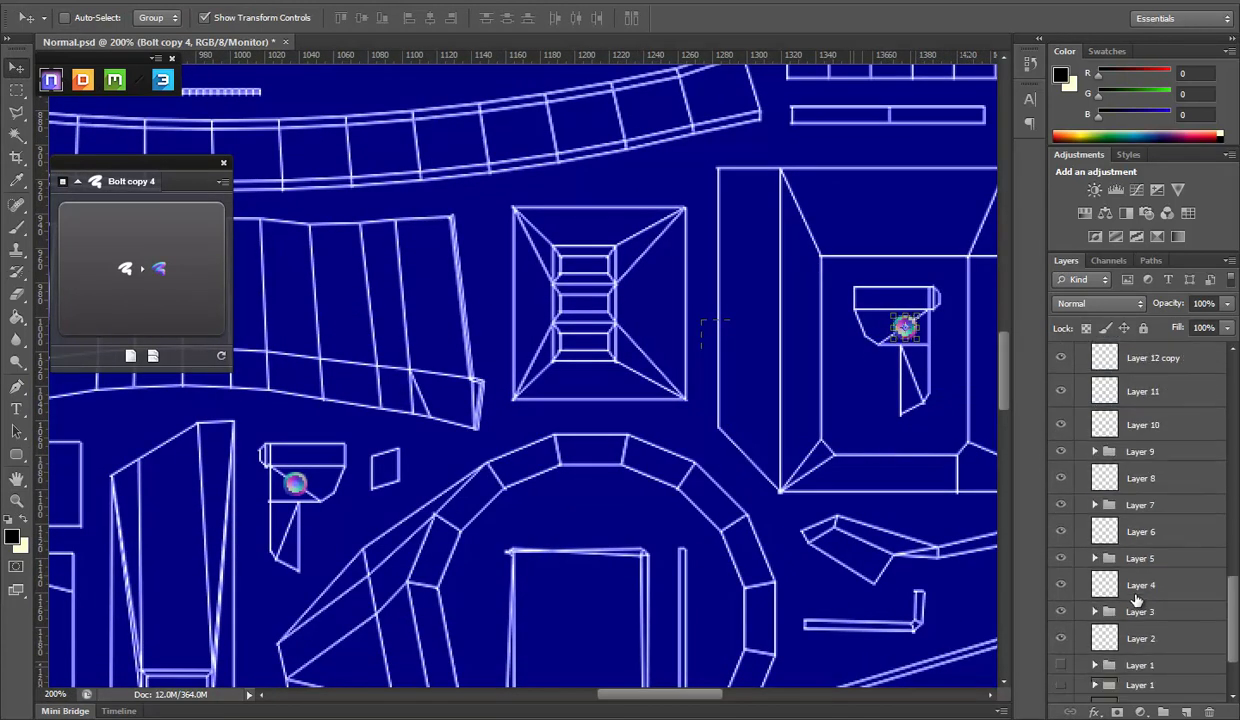
scroll(1150, 500, down, 5)
click(1060, 651)
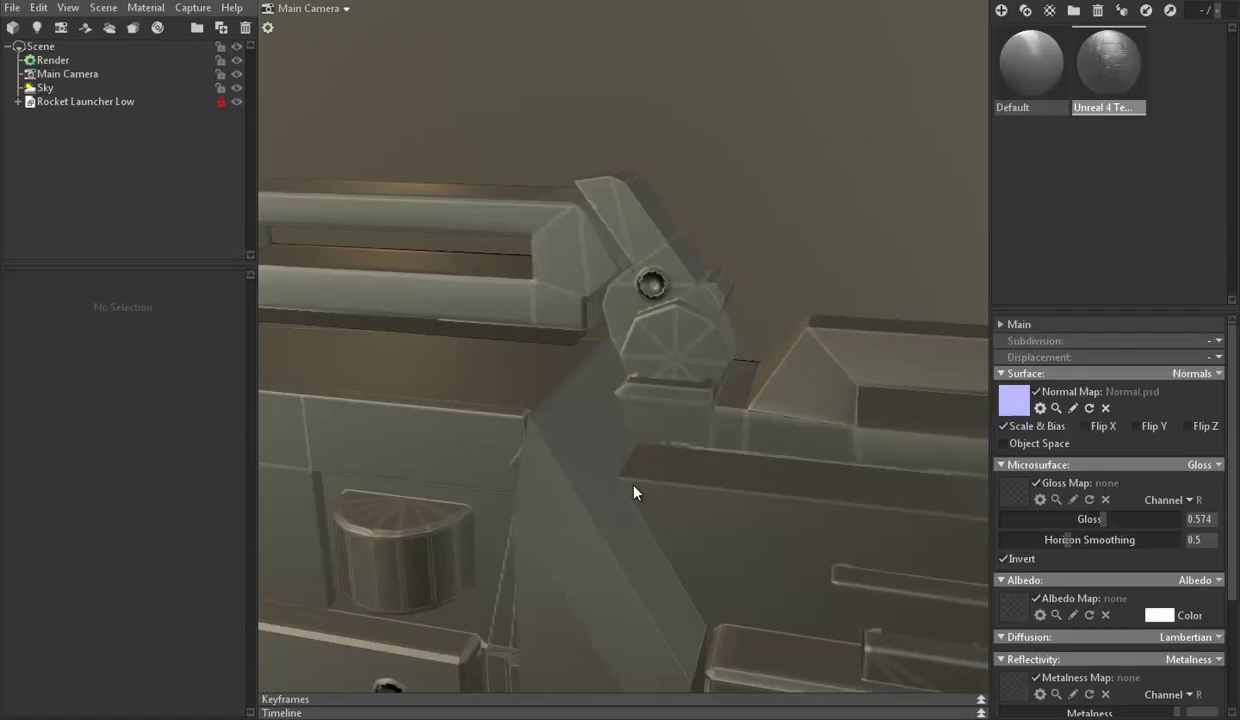
Orbit and zoom the Marmoset preview to inspect the fourth bolt from three-quarter, side and slot-plate views
scroll(624, 407, down, 5)
mouse_move(645, 237)
mouse_down()
mouse_move(600, 355)
mouse_move(297, 376)
mouse_move(631, 393)
mouse_move(577, 413)
mouse_move(894, 429)
mouse_move(939, 366)
mouse_move(673, 413)
mouse_up()
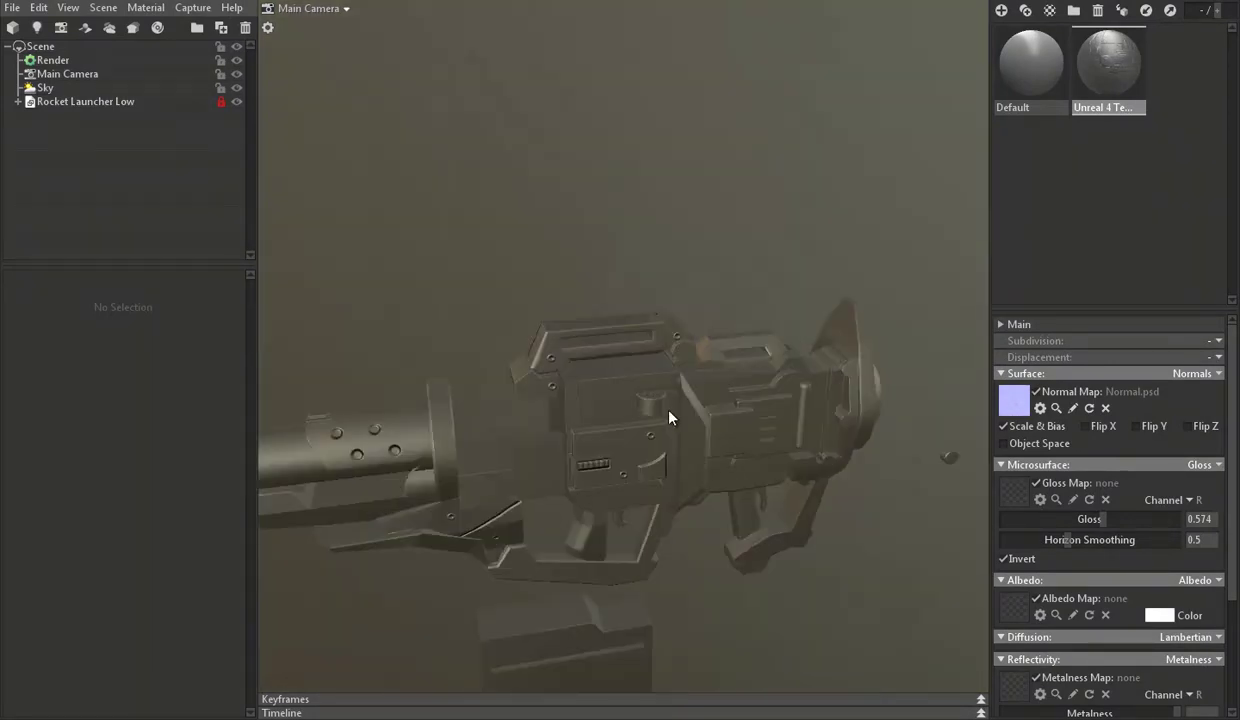
drag(670, 413, 714, 363)
scroll(783, 363, up, 5)
mouse_move(844, 451)
mouse_down()
mouse_move(653, 371)
mouse_move(688, 386)
mouse_move(690, 420)
mouse_up()
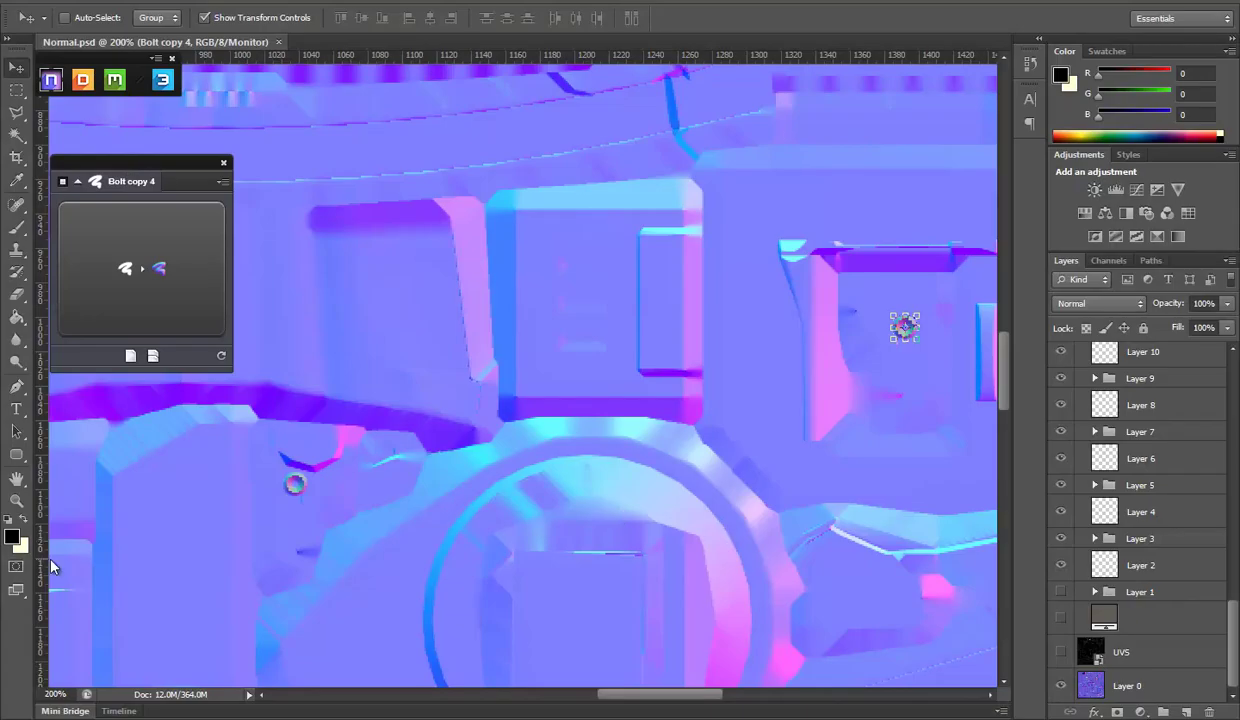
Zoom the Photoshop canvas out to show the whole normal map
click(16, 502)
click(89, 18)
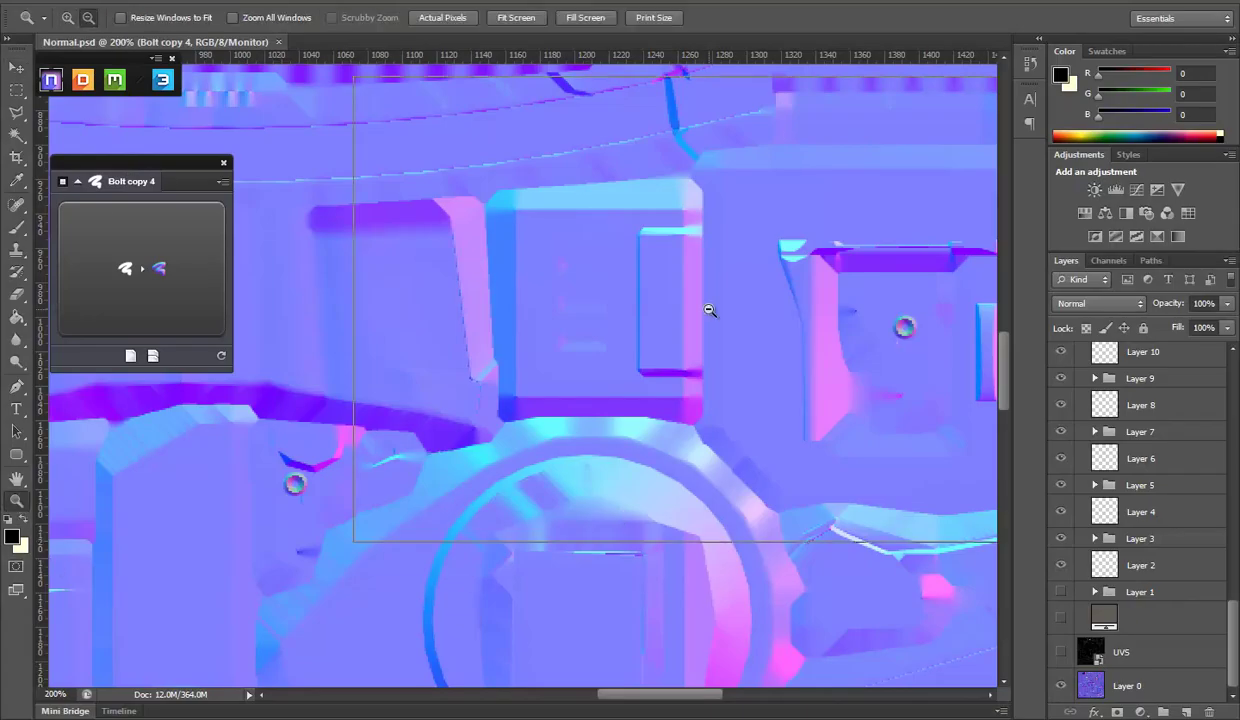
click(709, 310)
In Maya, select a side panel face and frame its UV shell in the UV Editor
click(494, 706)
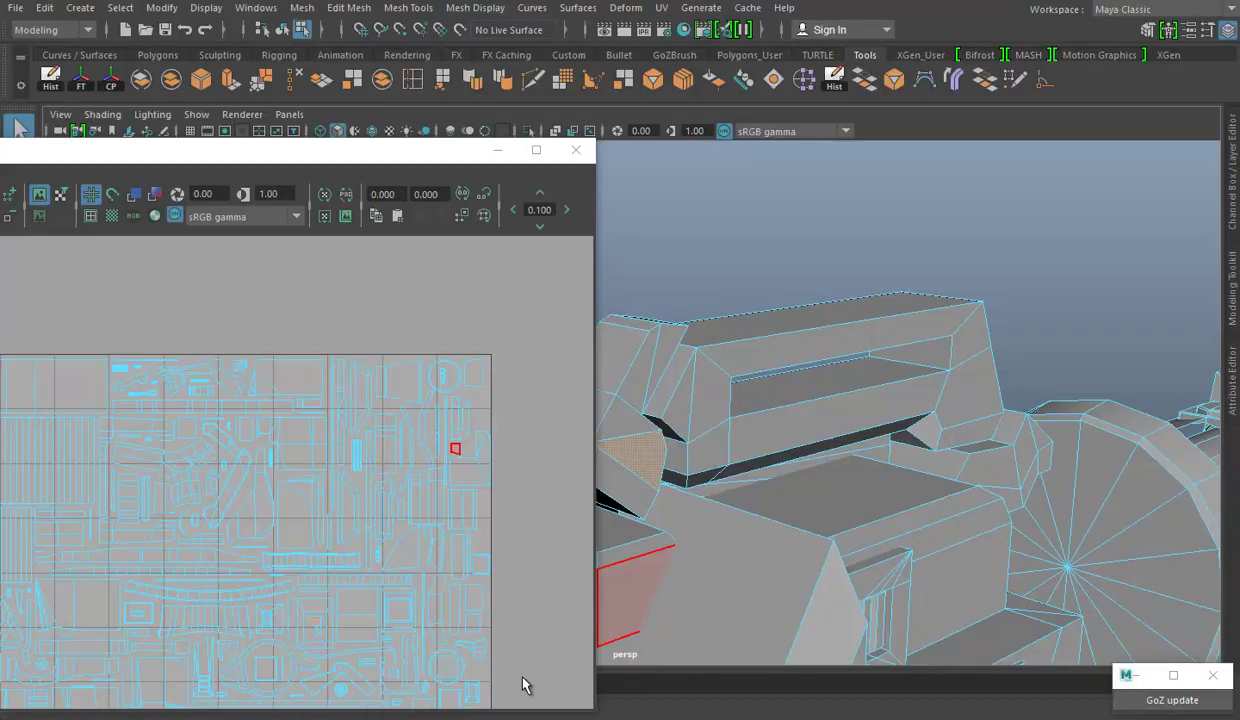
mouse_move(921, 518)
mouse_down()
mouse_move(755, 482)
mouse_move(967, 293)
mouse_move(936, 448)
mouse_move(664, 462)
mouse_move(1118, 523)
mouse_move(880, 443)
mouse_move(922, 457)
mouse_move(983, 435)
mouse_up()
click(968, 398)
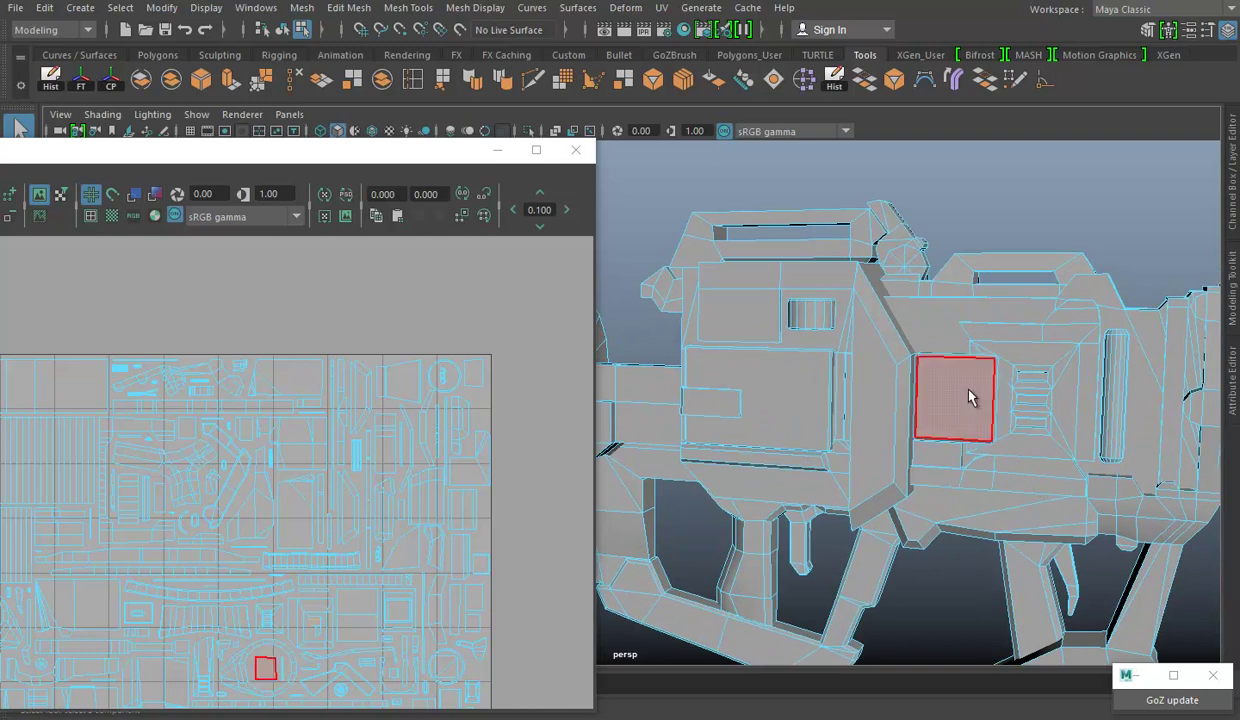
click(331, 480)
scroll(267, 493, up, 2)
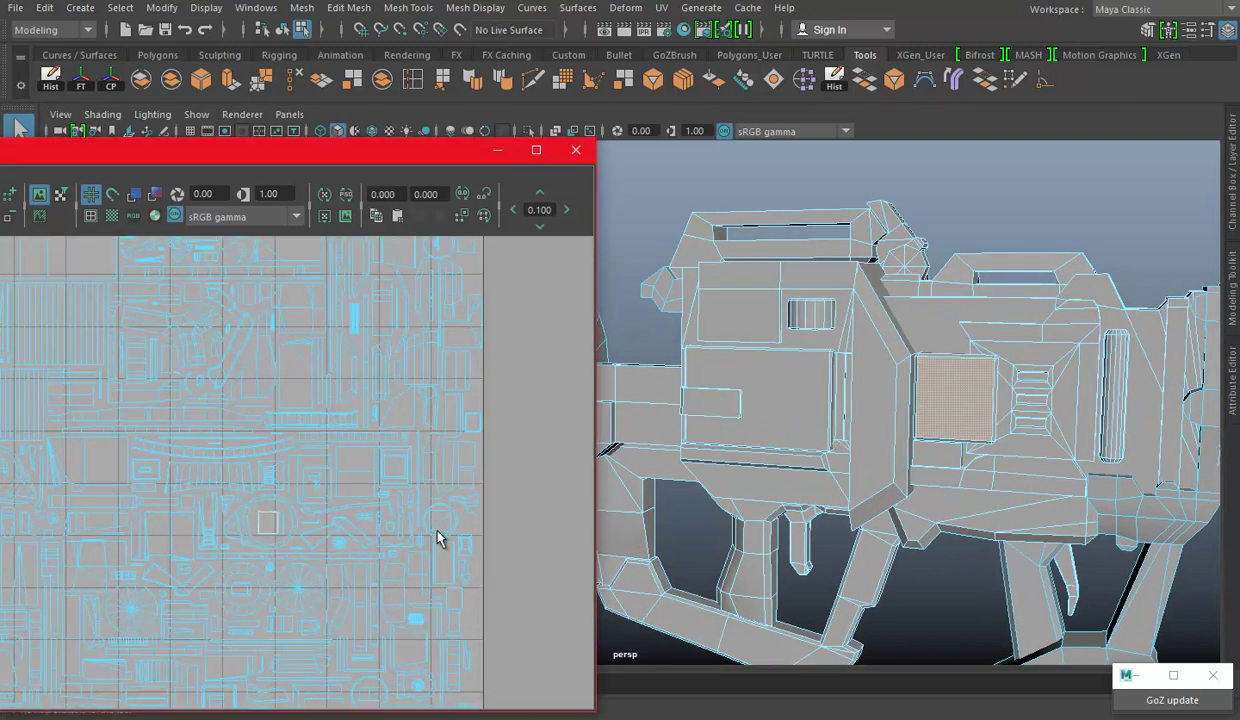
key(alt+Tab)
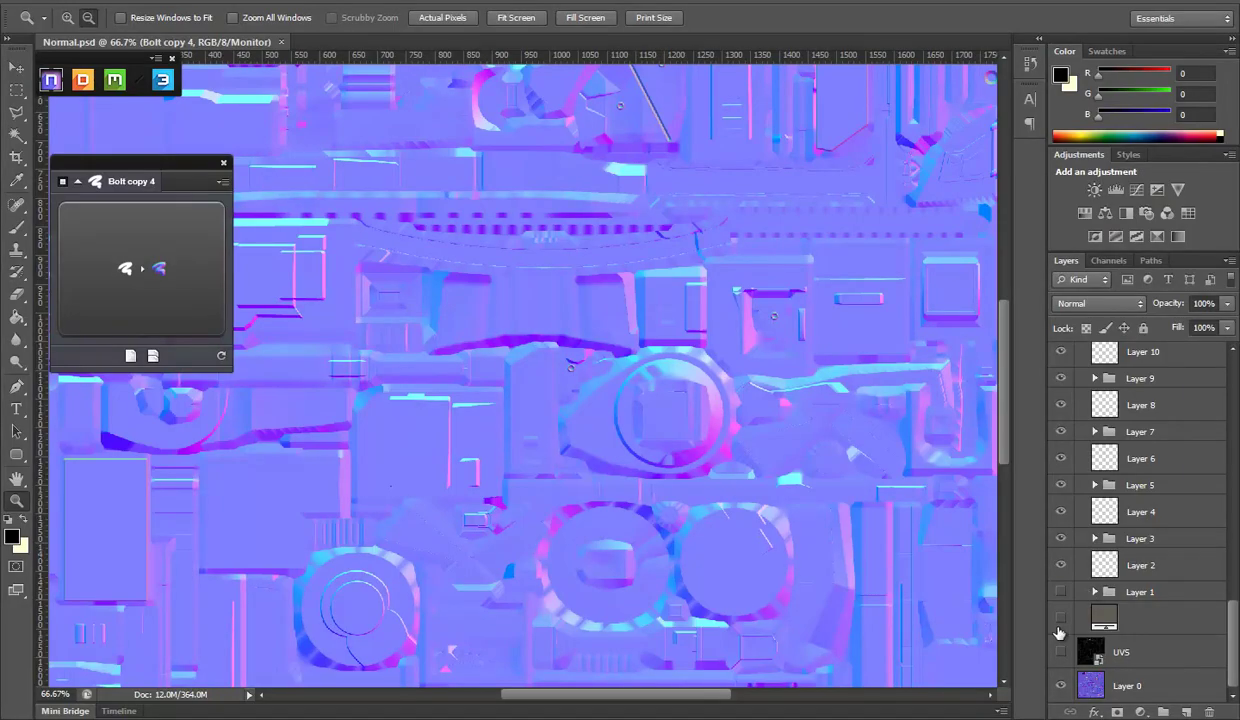
Show the UVS wireframe layer again and pan the map toward the ringed shapes
click(1060, 652)
scroll(1140, 560, up, 3)
scroll(1140, 560, up, 3)
scroll(1140, 560, up, 2)
key(v)
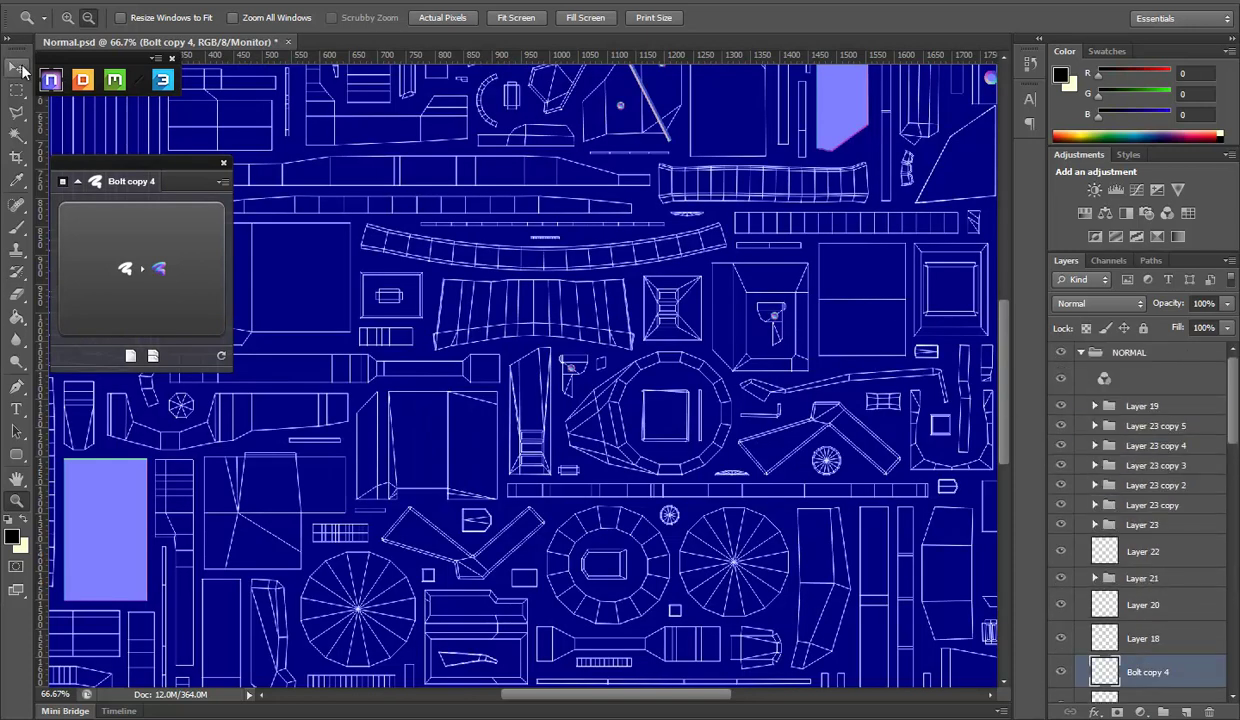
mouse_move(808, 433)
mouse_down()
mouse_move(745, 358)
mouse_move(584, 440)
mouse_up()
Duplicate the bolt as Bolt copy 5 and move it inside the square panel at 200%
click(16, 500)
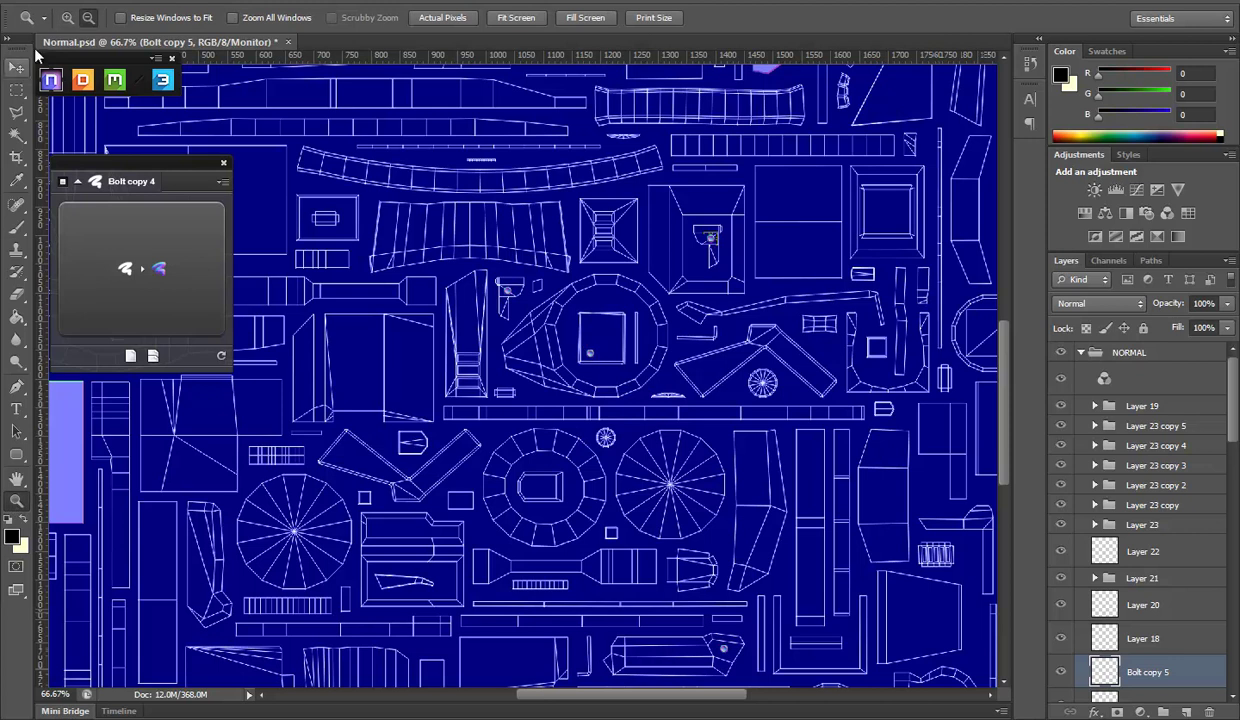
click(578, 352)
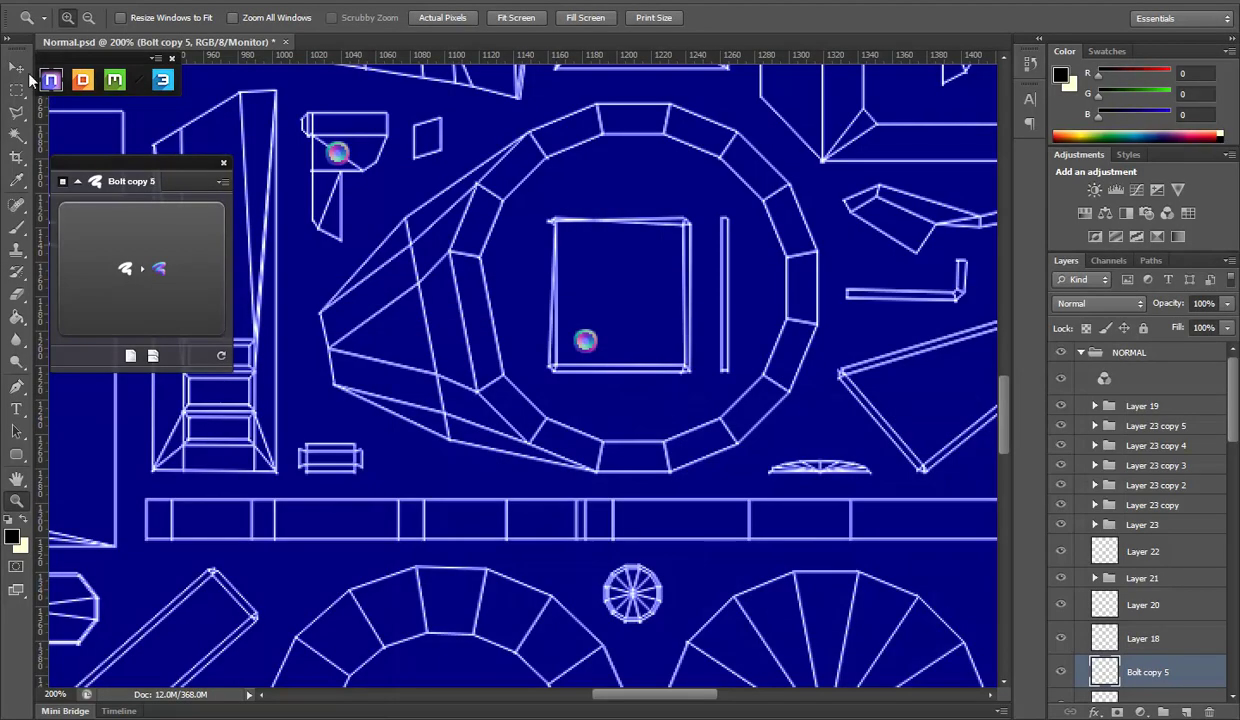
key(v)
drag(626, 400, 658, 407)
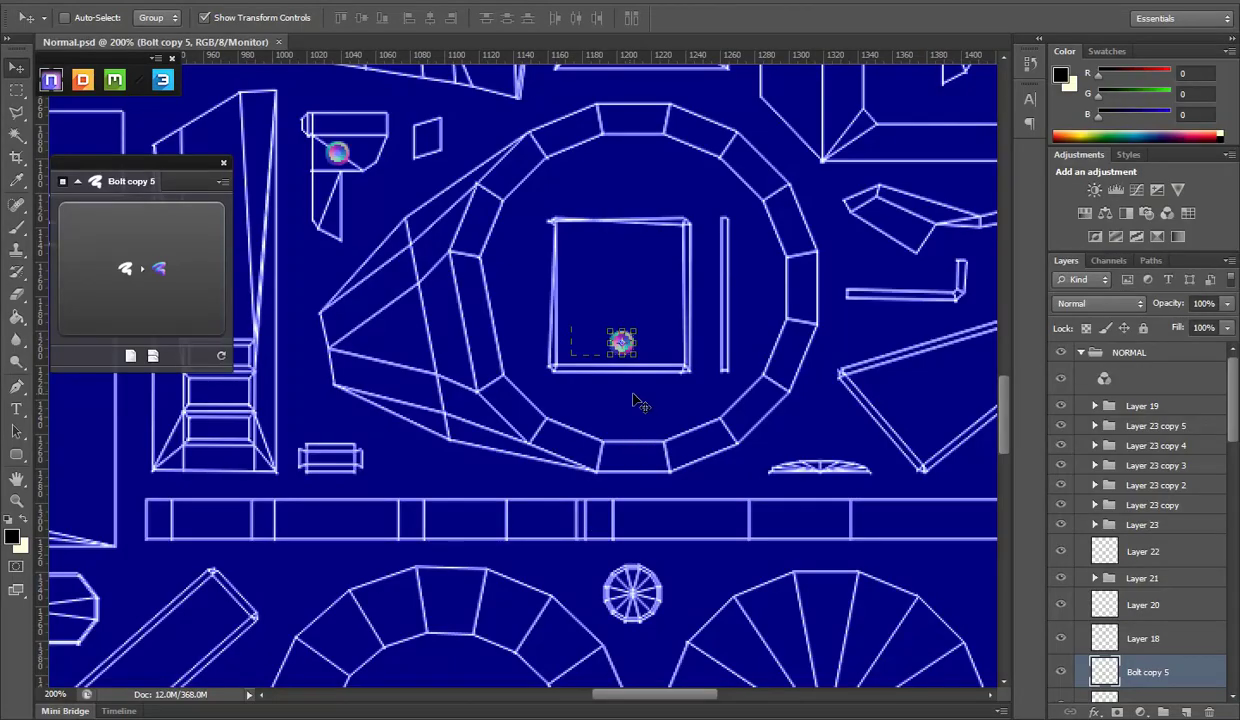
Nudge Bolt copy 5's bolt slightly up and right within the square panel
key(ctrl+t)
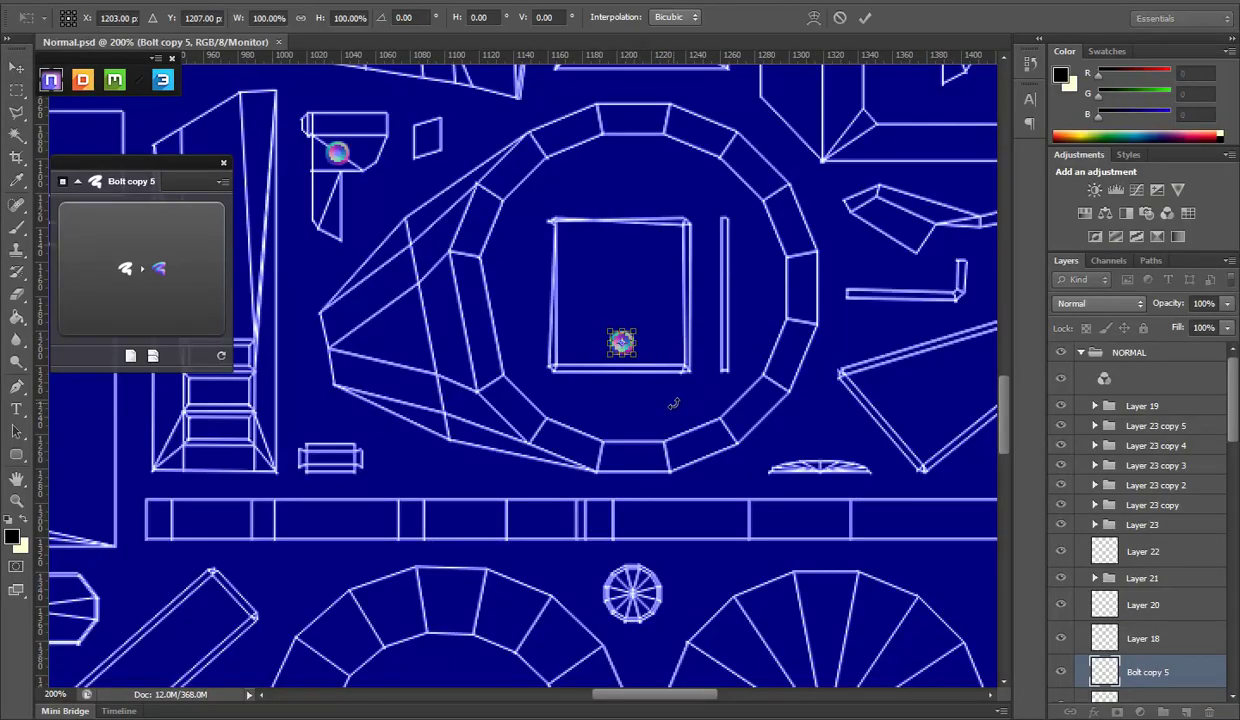
key(Return)
drag(690, 414, 726, 365)
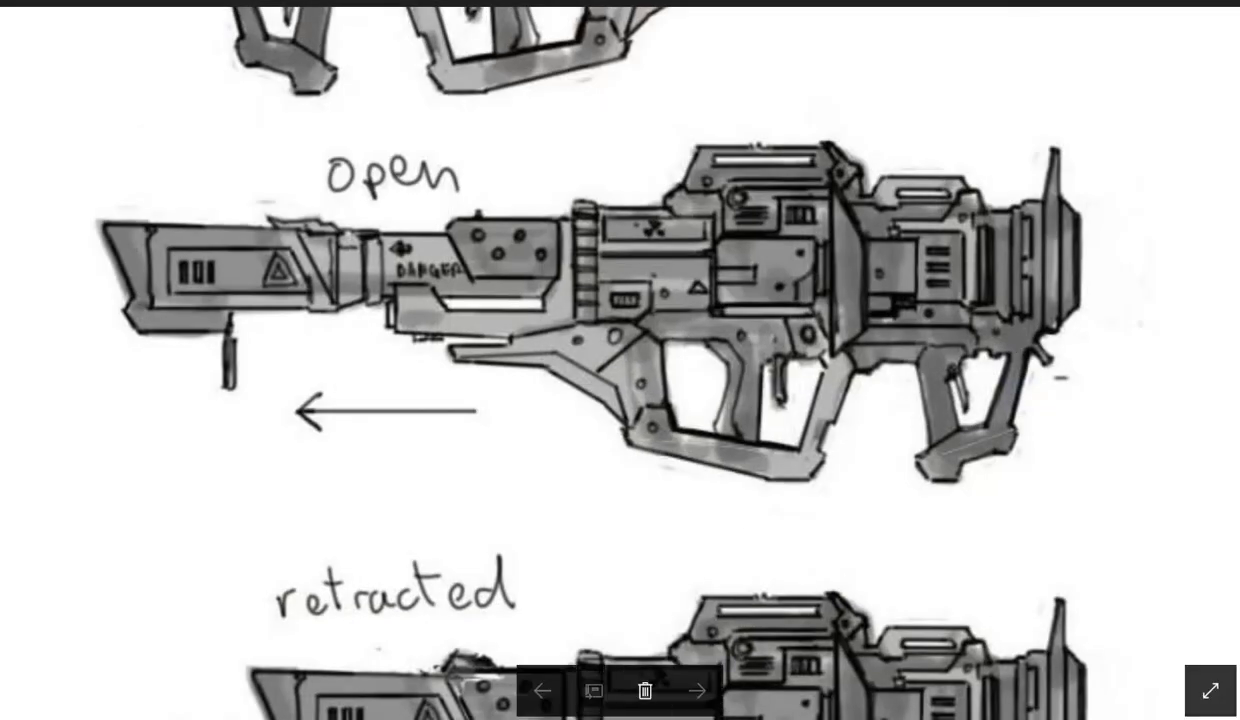
In Maya, select the face below the three-slot plate and compare it with the concept sketch
click(540, 650)
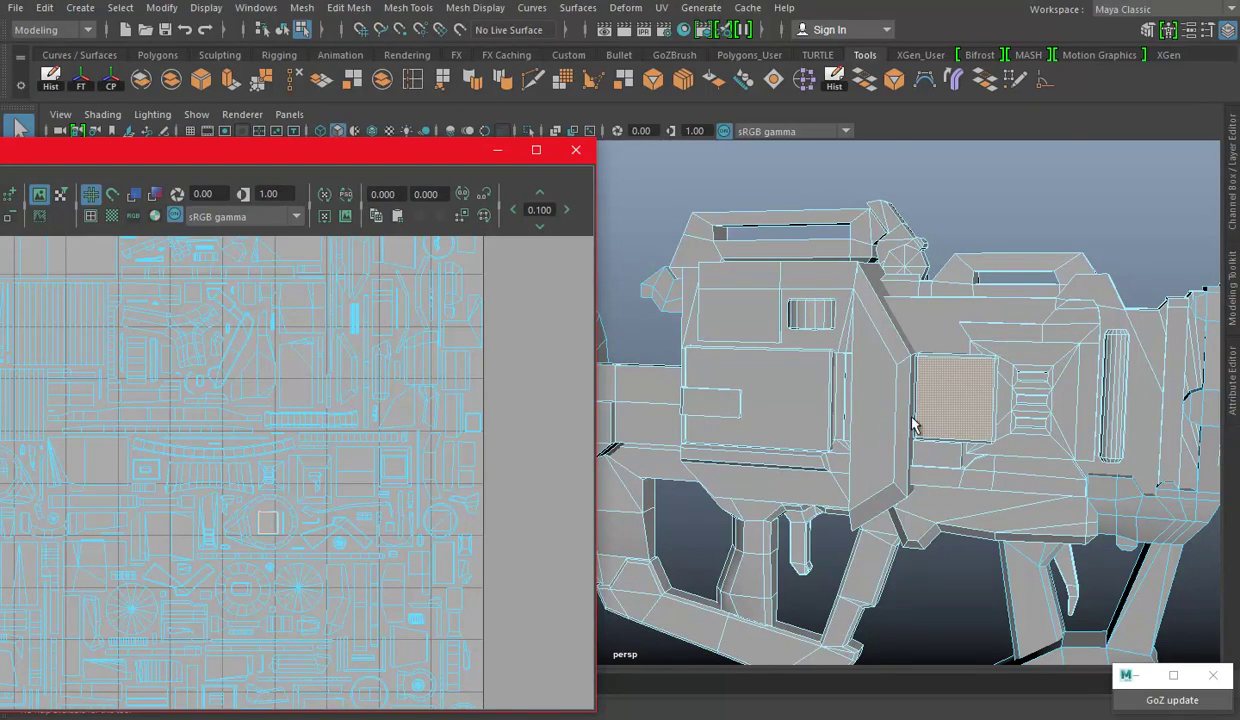
scroll(997, 324, up, 5)
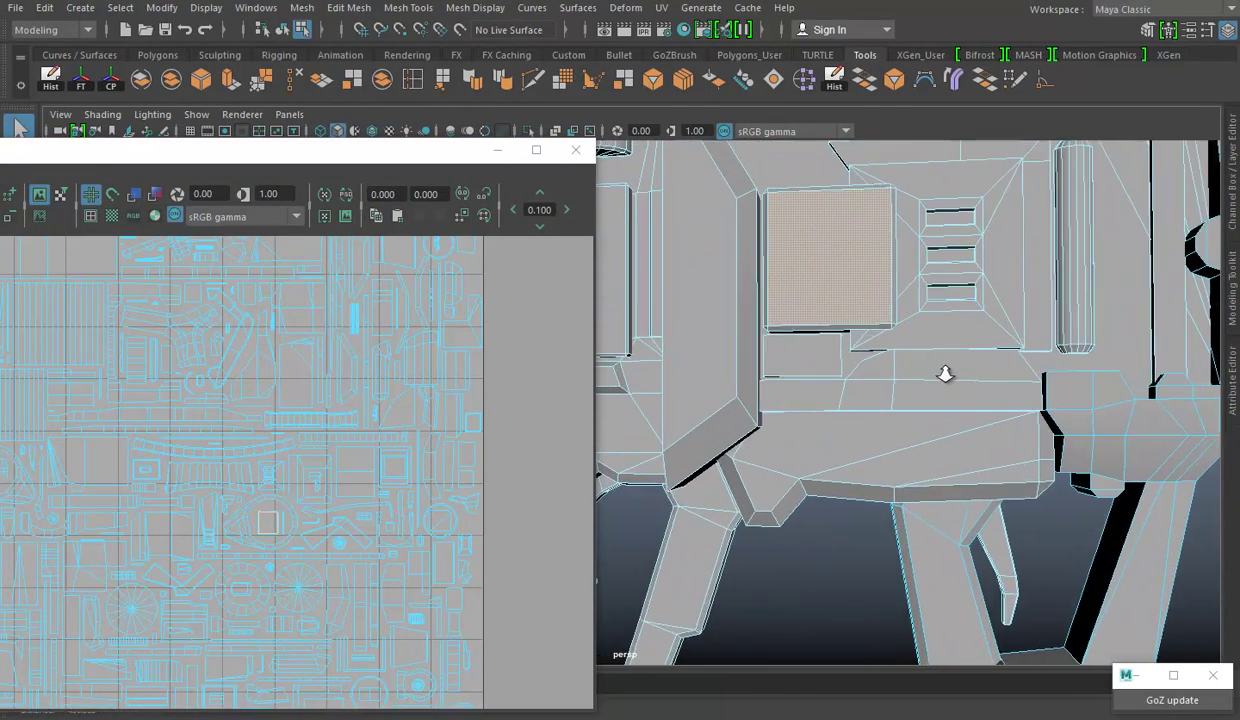
click(955, 368)
key(alt+Tab)
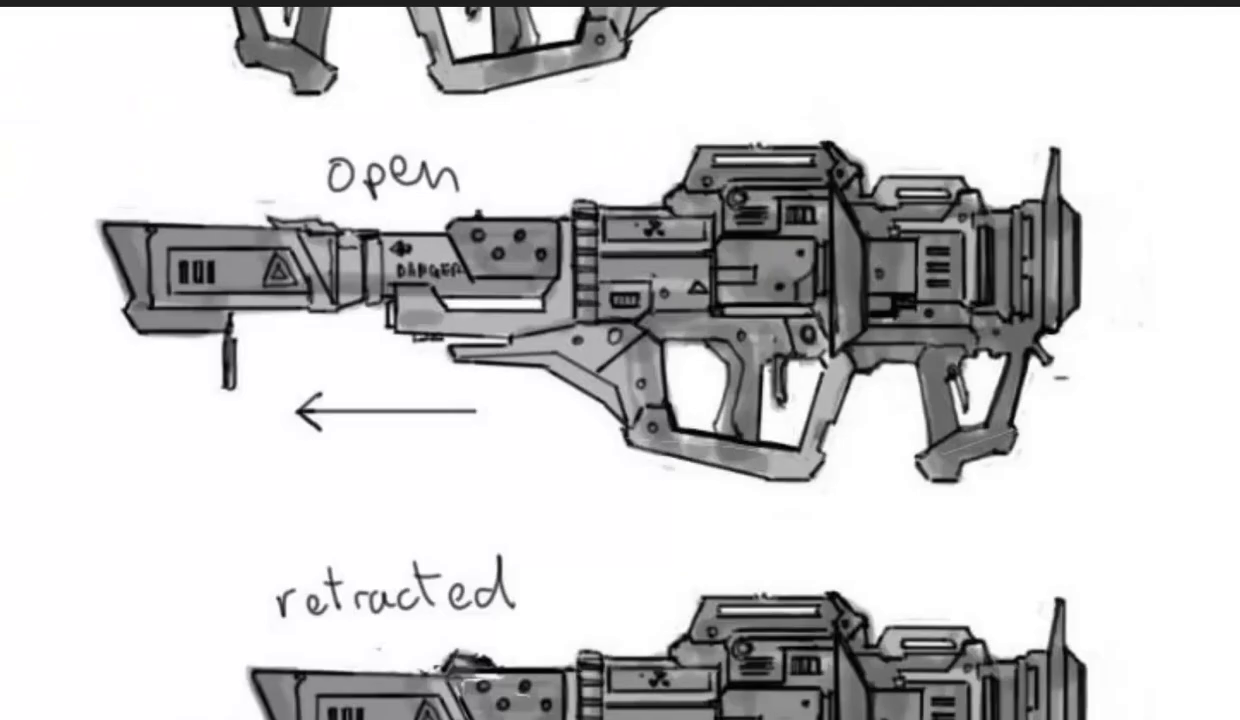
key(alt+Tab)
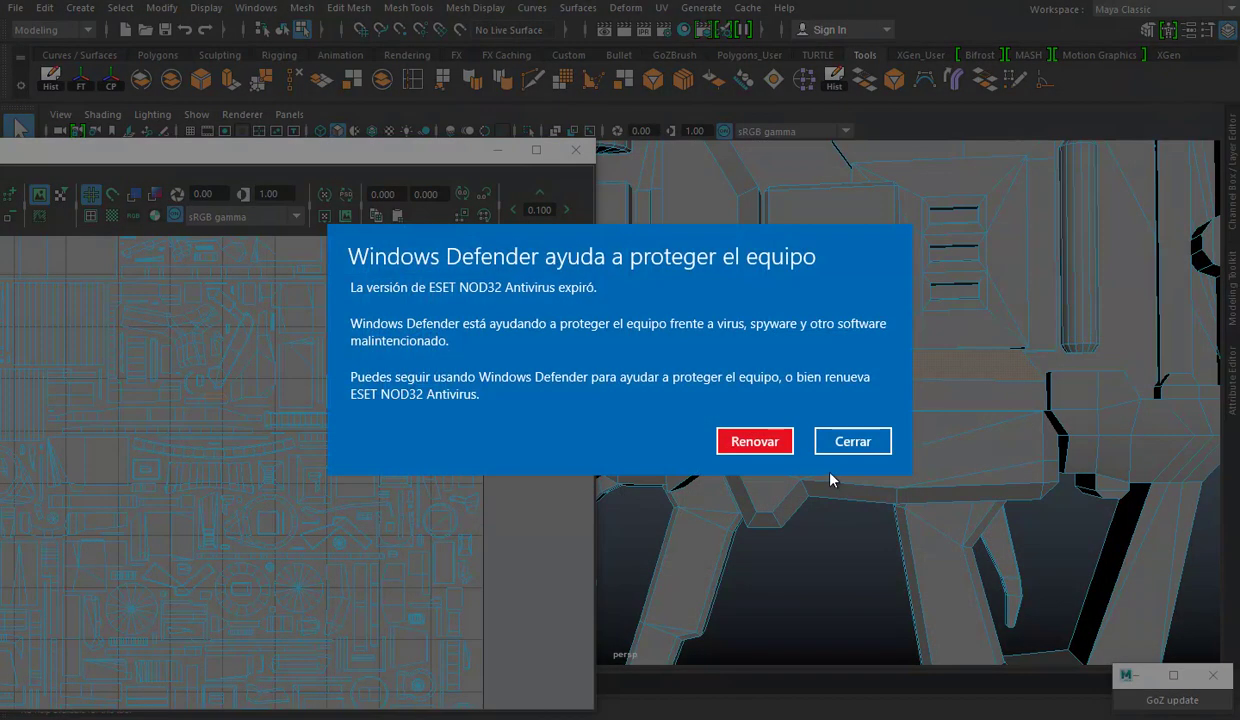
Dismiss the antivirus notification and zoom in to locate the face's UV shell
click(855, 443)
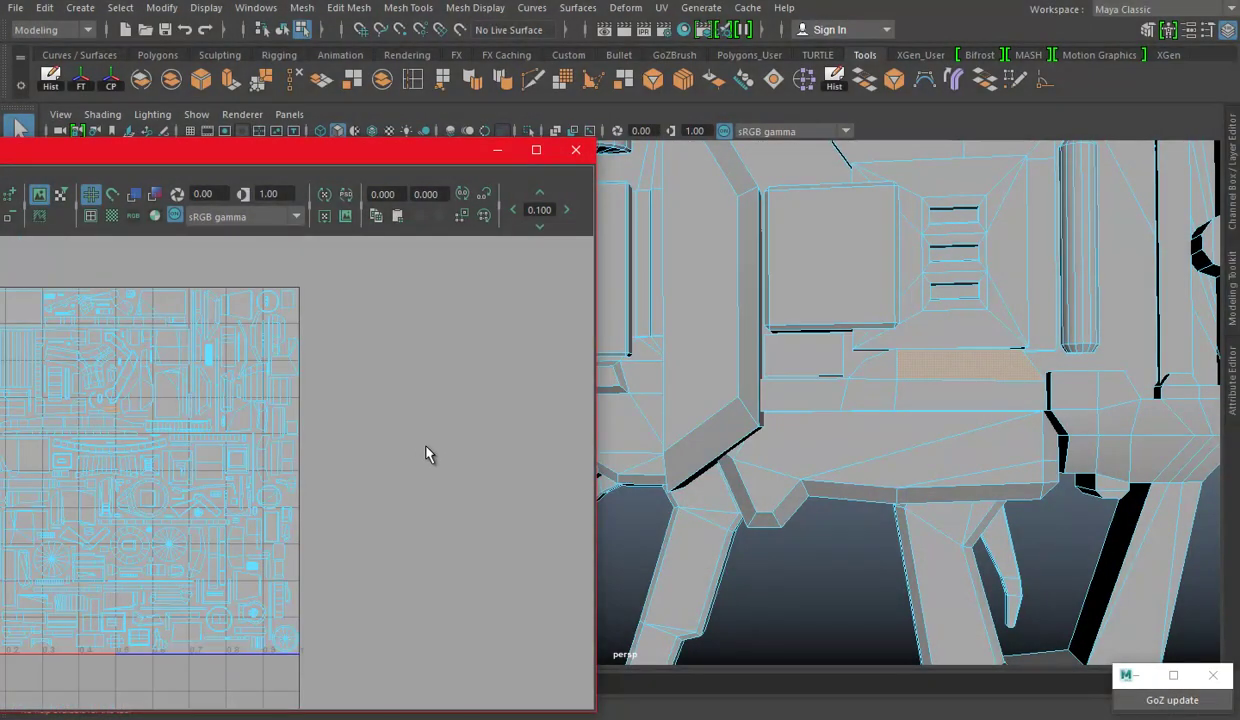
scroll(512, 443, up, 3)
scroll(526, 506, up, 2)
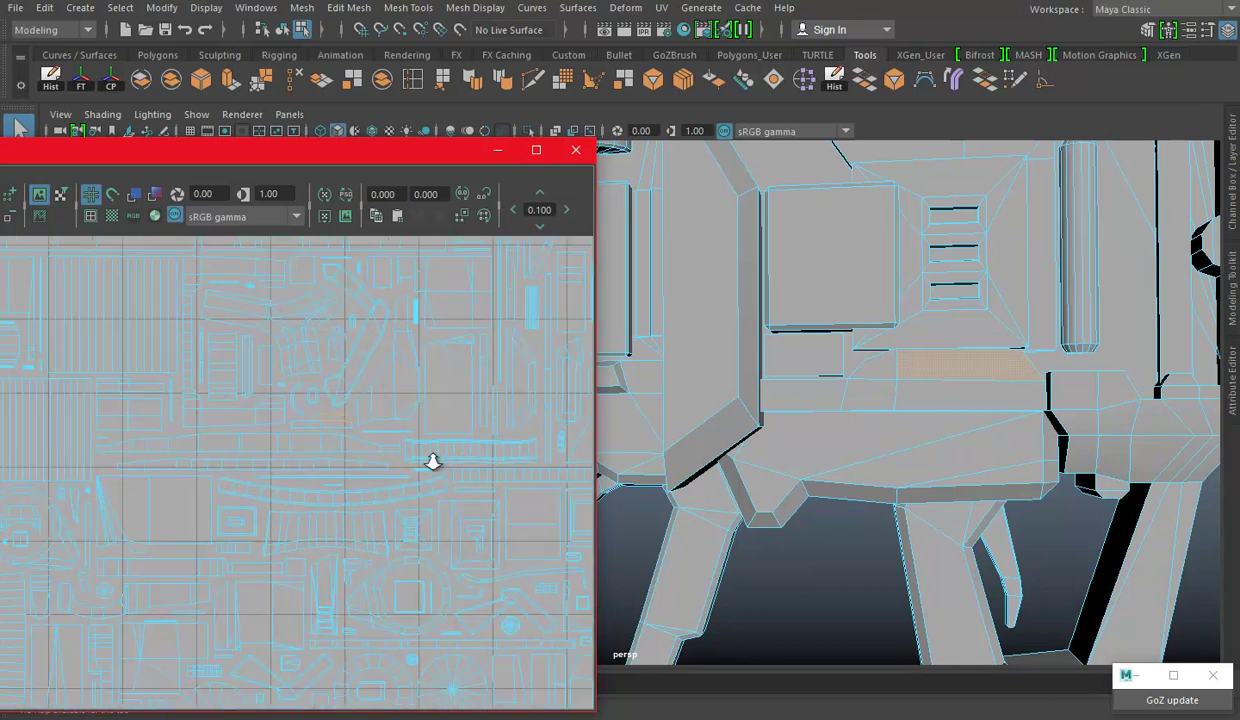
key(alt+Tab)
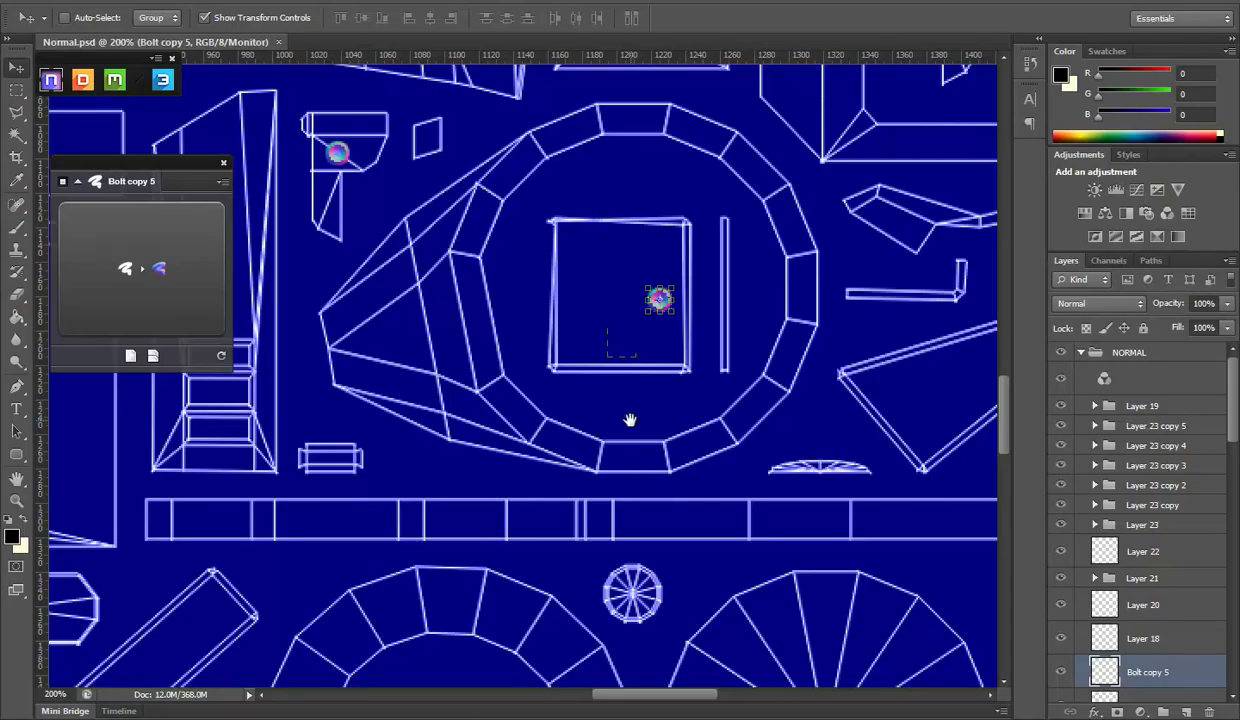
Duplicate the bolt as Bolt copy 6 and move it onto the small angled panel
drag(630, 420, 567, 553)
drag(690, 540, 635, 410)
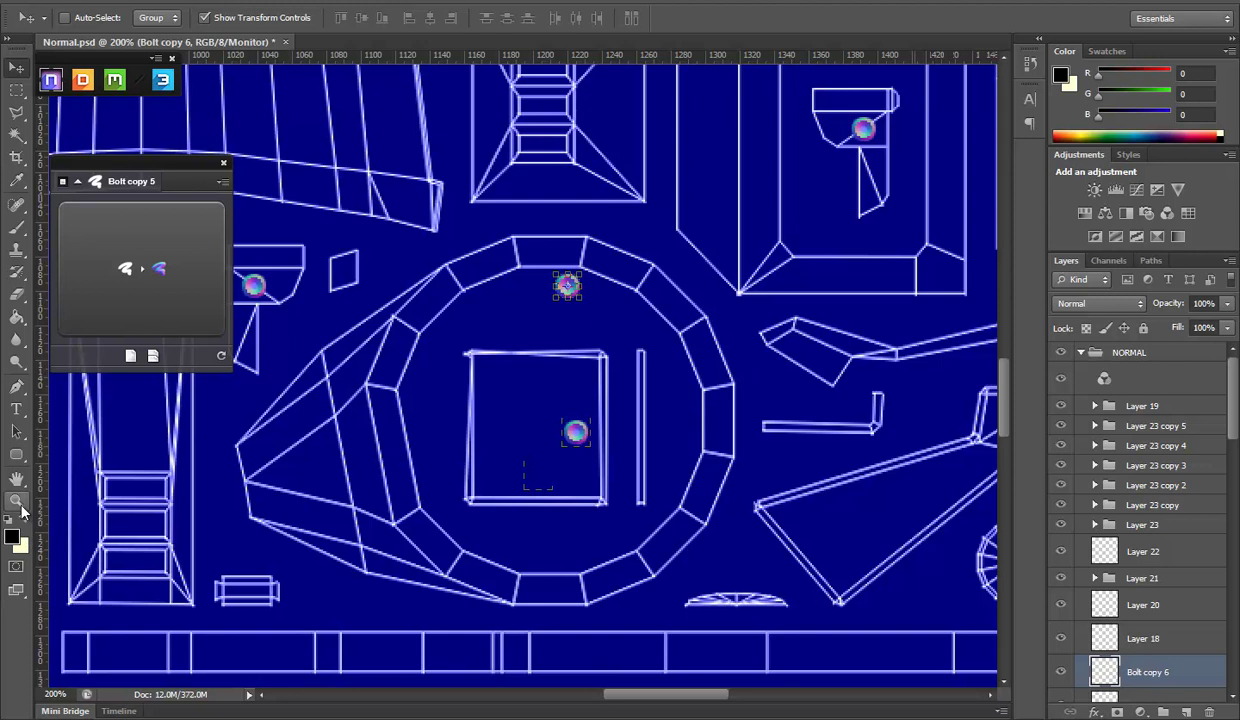
click(17, 500)
alt+click(638, 255)
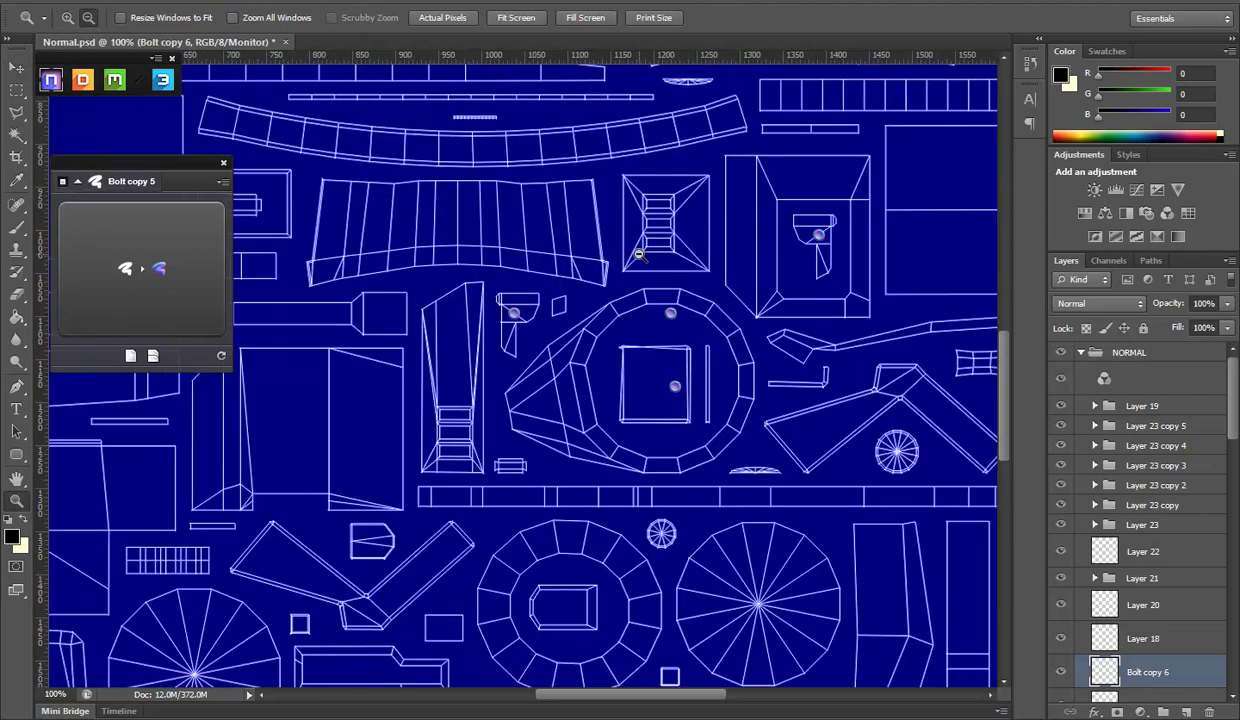
scroll(705, 256, up, 3)
alt+click(760, 332)
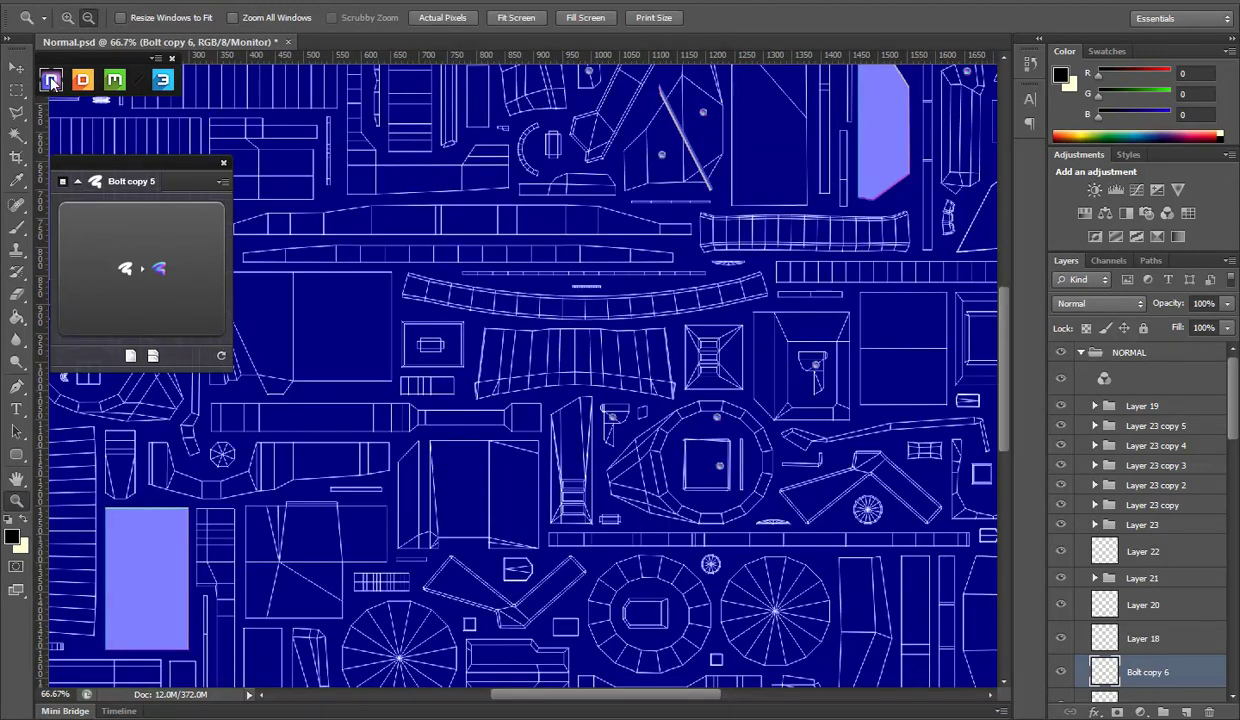
click(678, 285)
key(v)
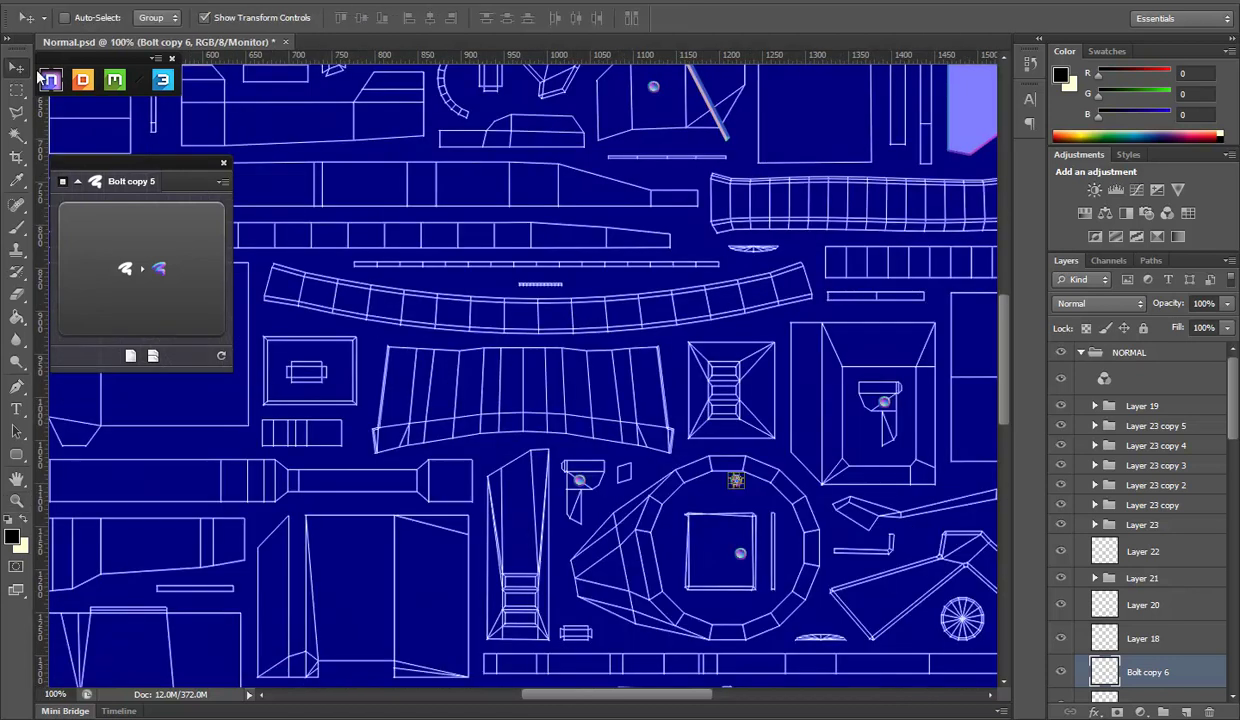
mouse_move(848, 540)
mouse_down()
mouse_move(657, 356)
mouse_move(650, 392)
mouse_up()
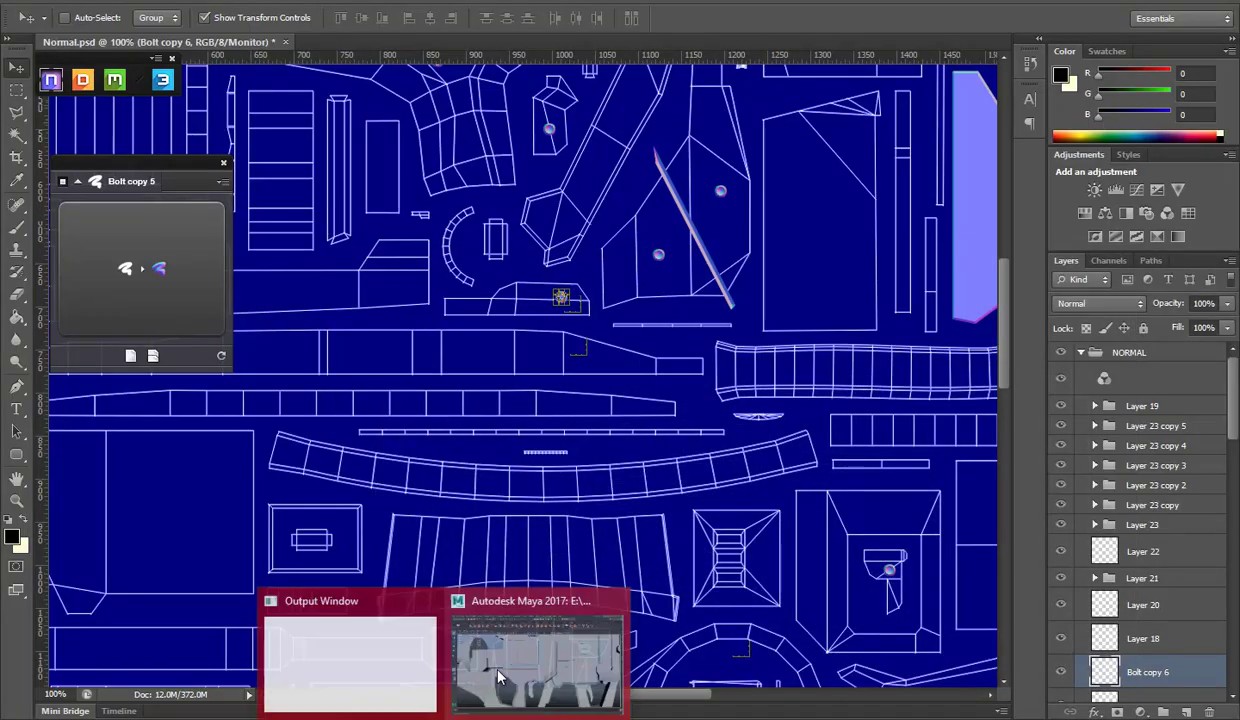
Check the gun side-on in Maya, then nudge Bolt copy 6 5 px right and save Normal.psd
mouse_move(459, 716)
click(535, 630)
mouse_move(995, 334)
mouse_down()
mouse_move(840, 338)
mouse_move(963, 332)
mouse_move(838, 357)
mouse_move(988, 353)
mouse_move(778, 347)
mouse_move(1082, 390)
mouse_move(913, 388)
mouse_move(1171, 405)
mouse_move(1123, 406)
mouse_up()
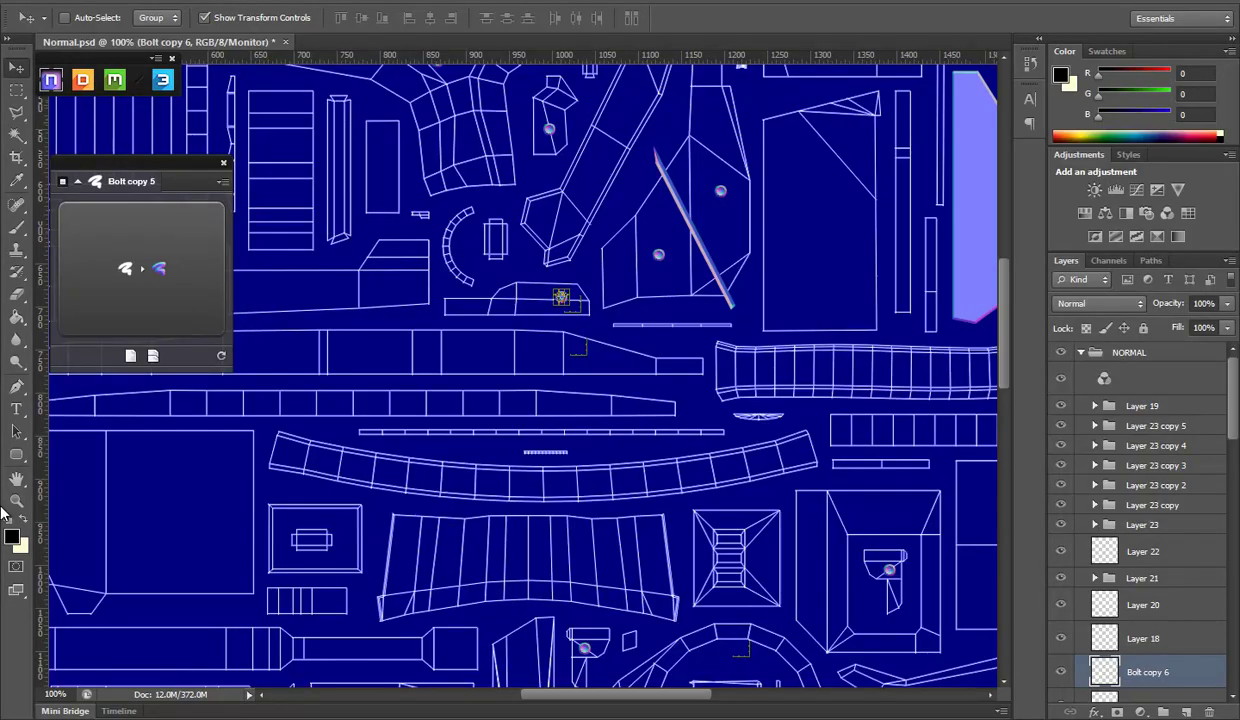
click(17, 502)
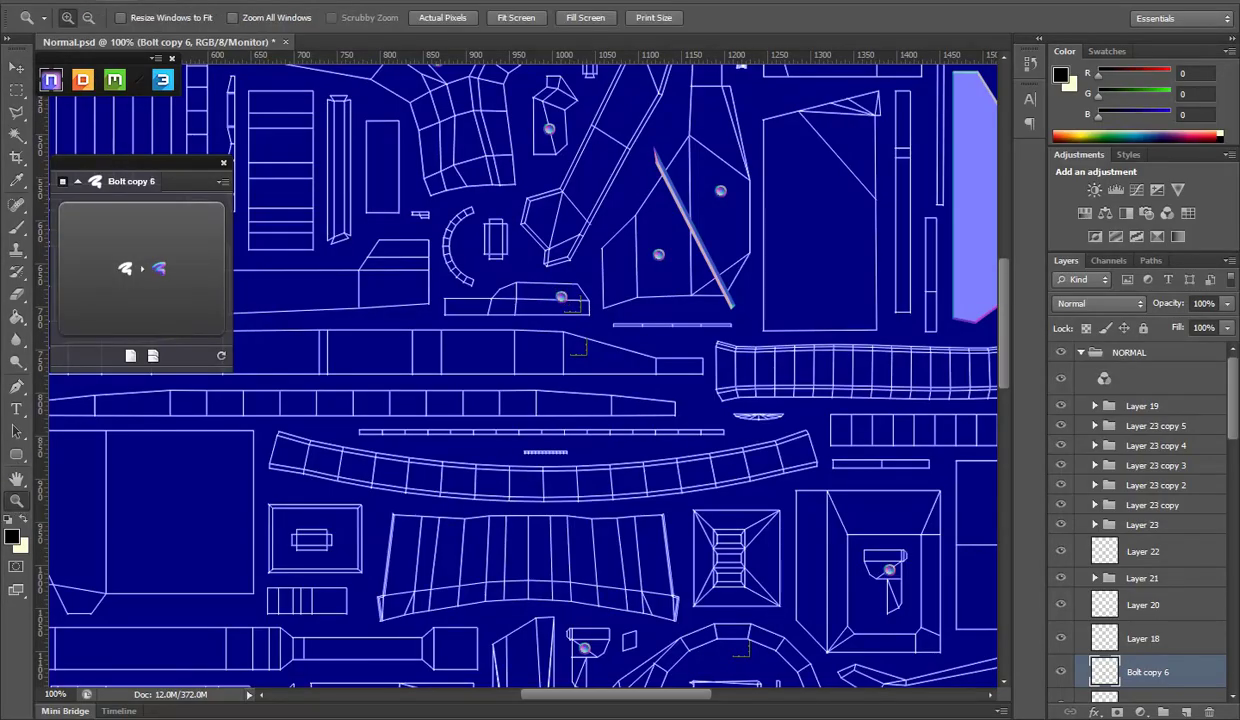
click(630, 313)
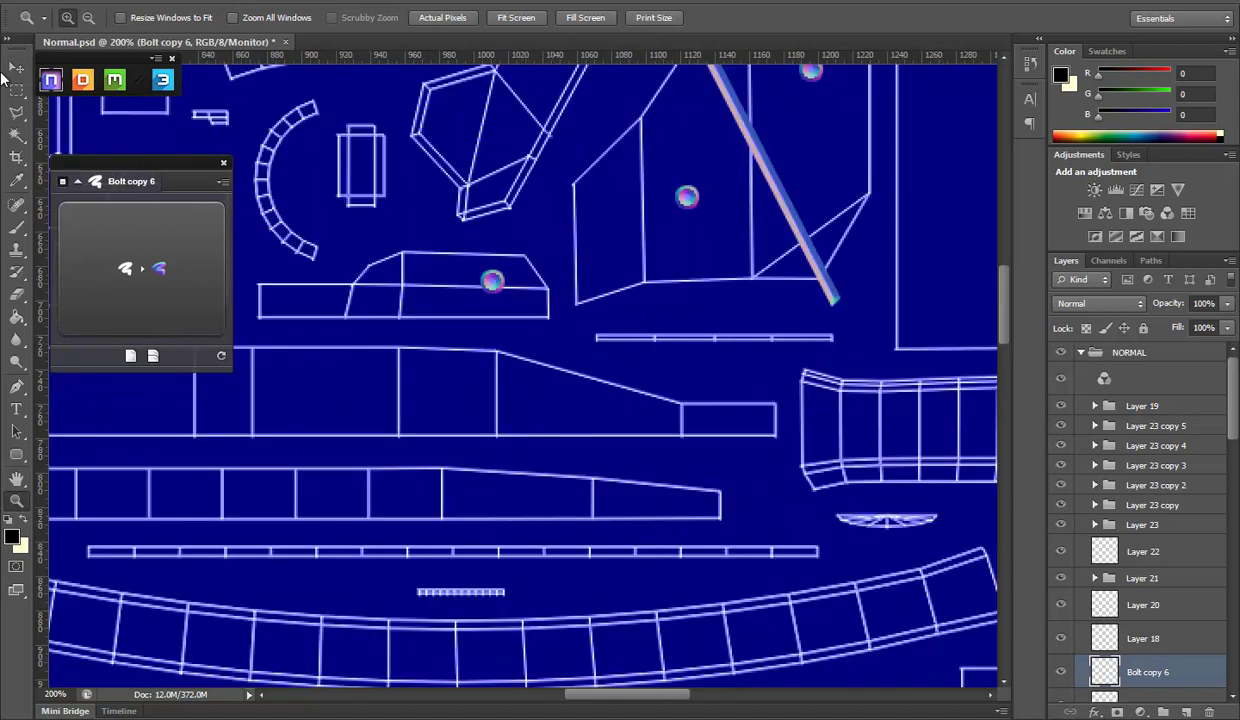
click(16, 67)
drag(501, 401, 505, 400)
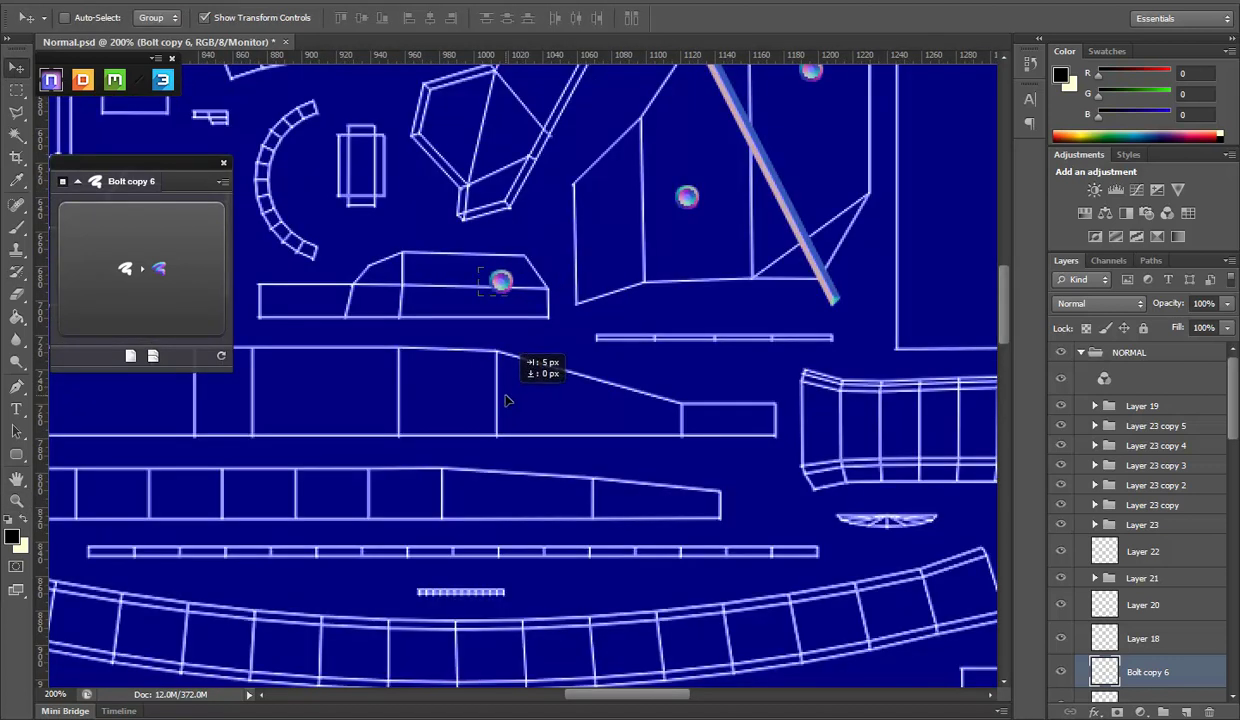
key(ctrl+s)
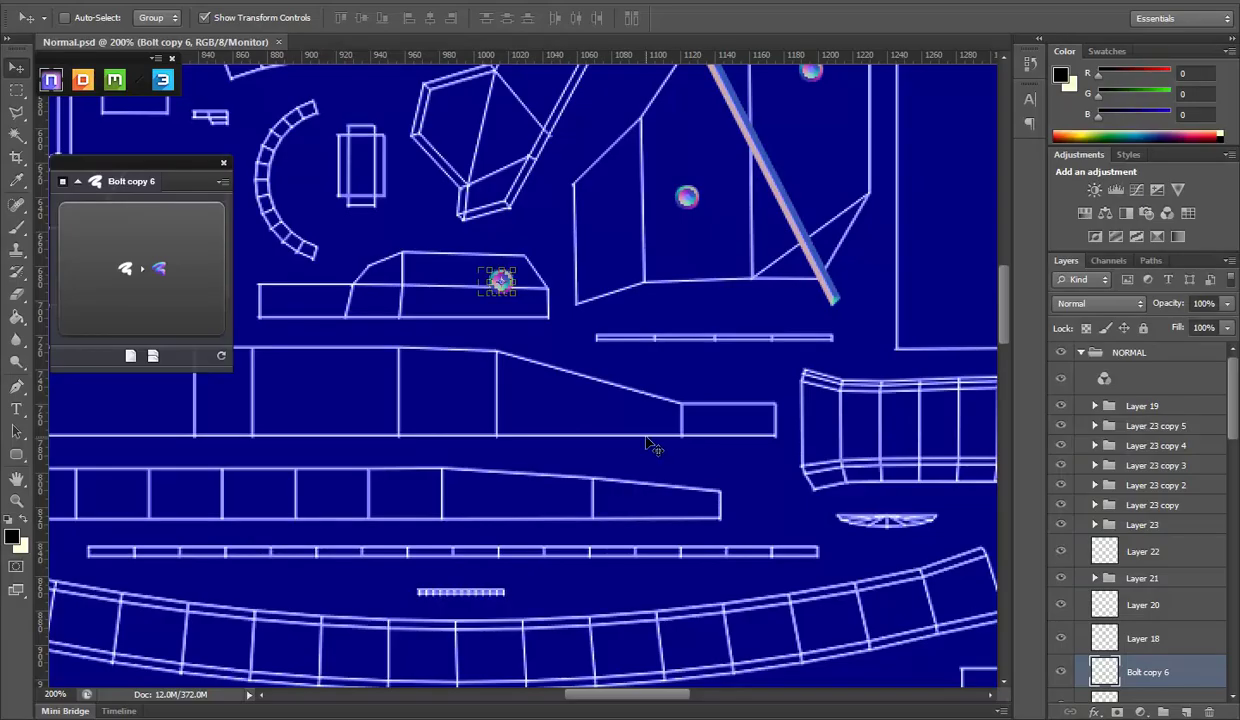
Slide Bolt copy 6's bolt further left along its panel, comparing against the concept sketch
drag(640, 437, 540, 440)
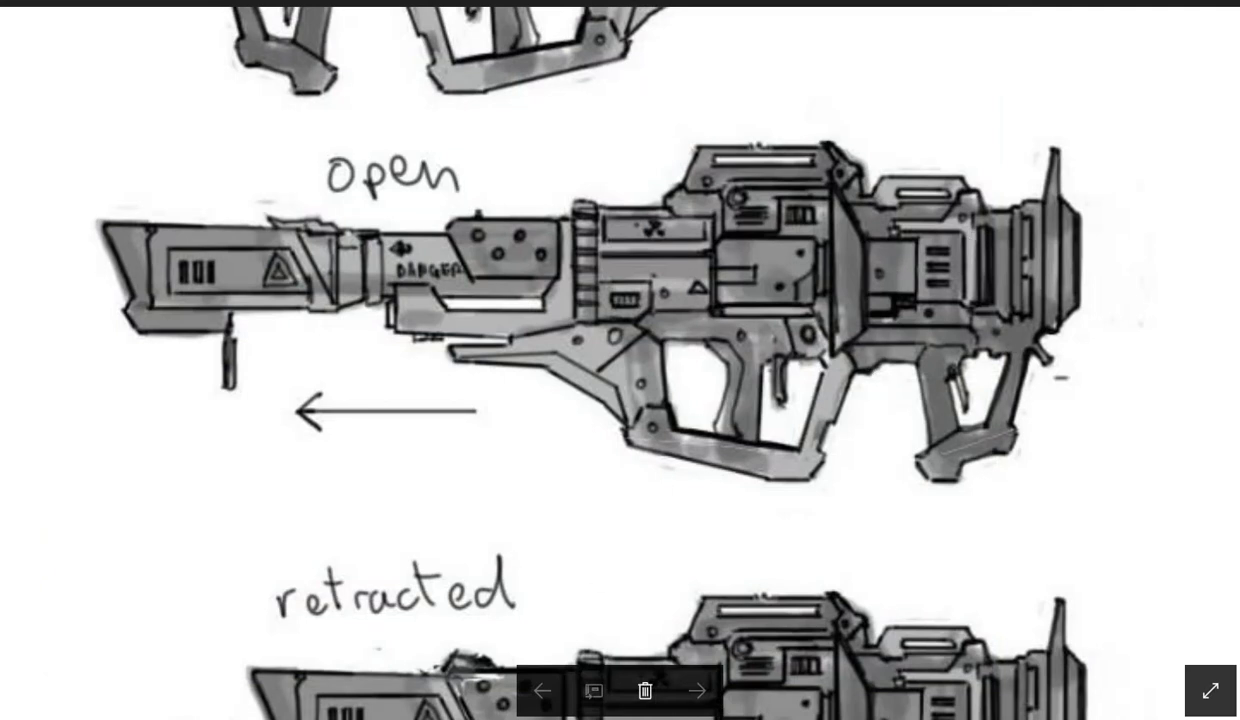
click(540, 665)
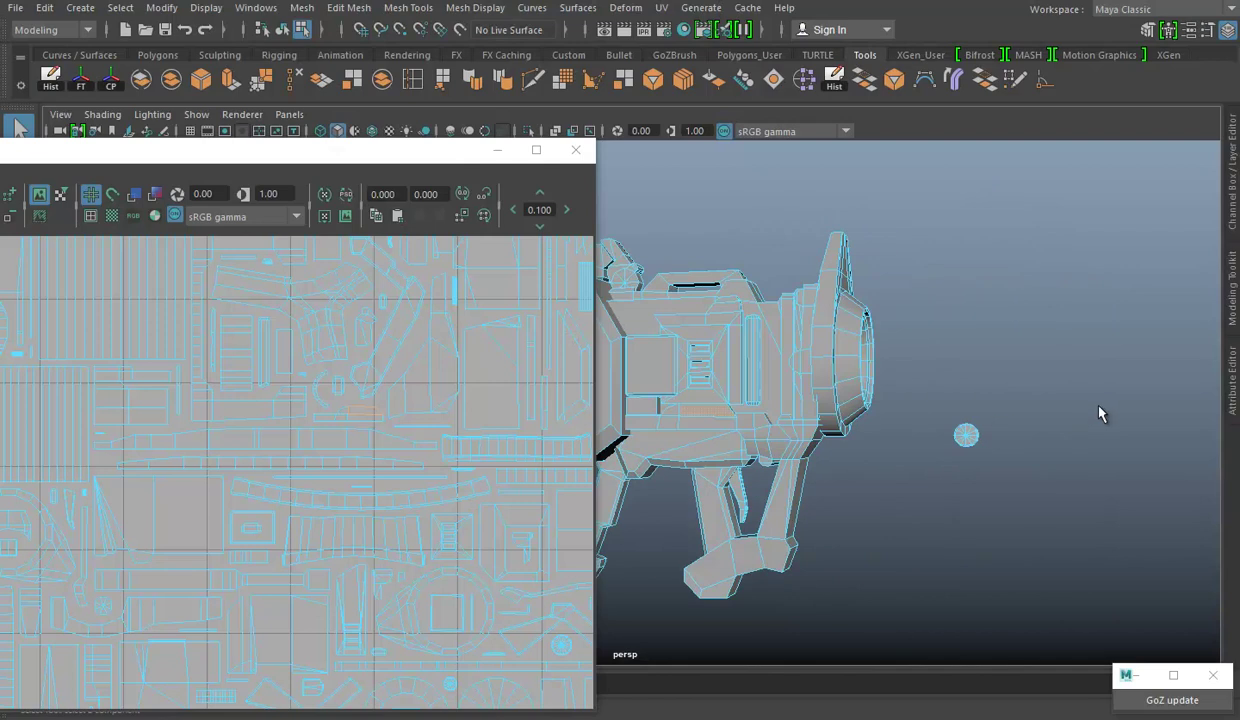
Select the lower rear and leg faces in Maya and zoom the UV Editor to find their shell
scroll(1064, 400, up, 3)
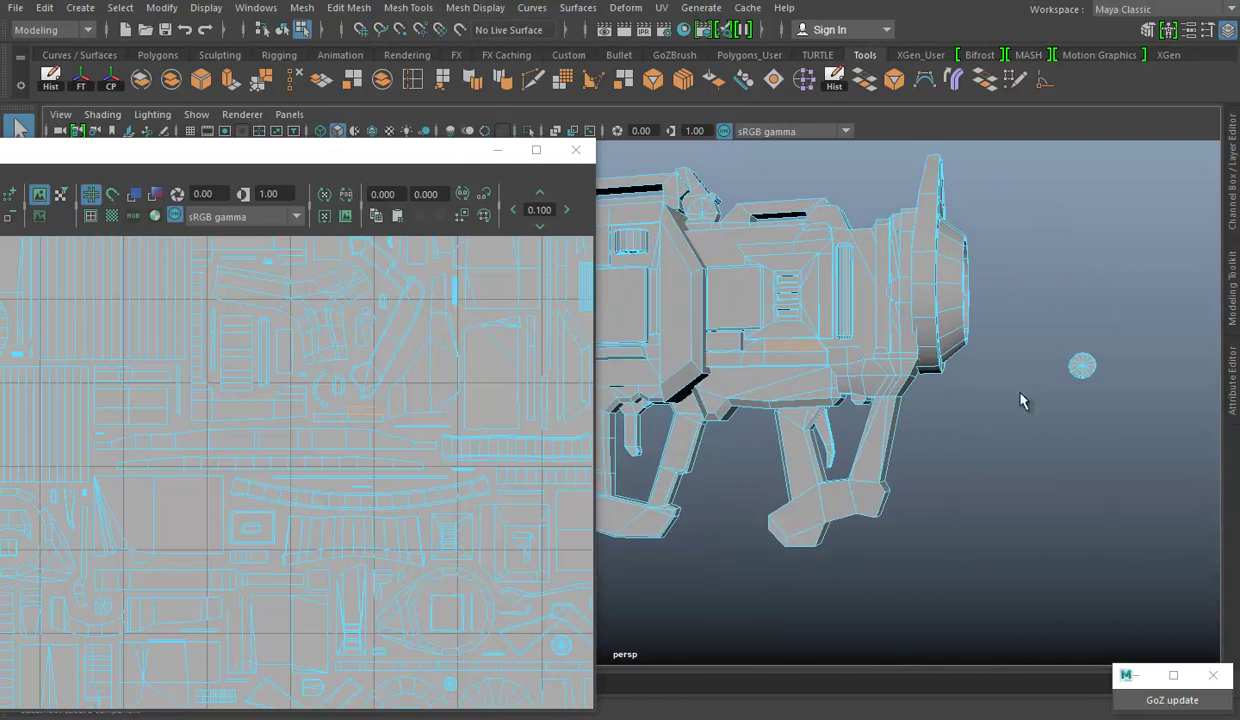
double_click(872, 382)
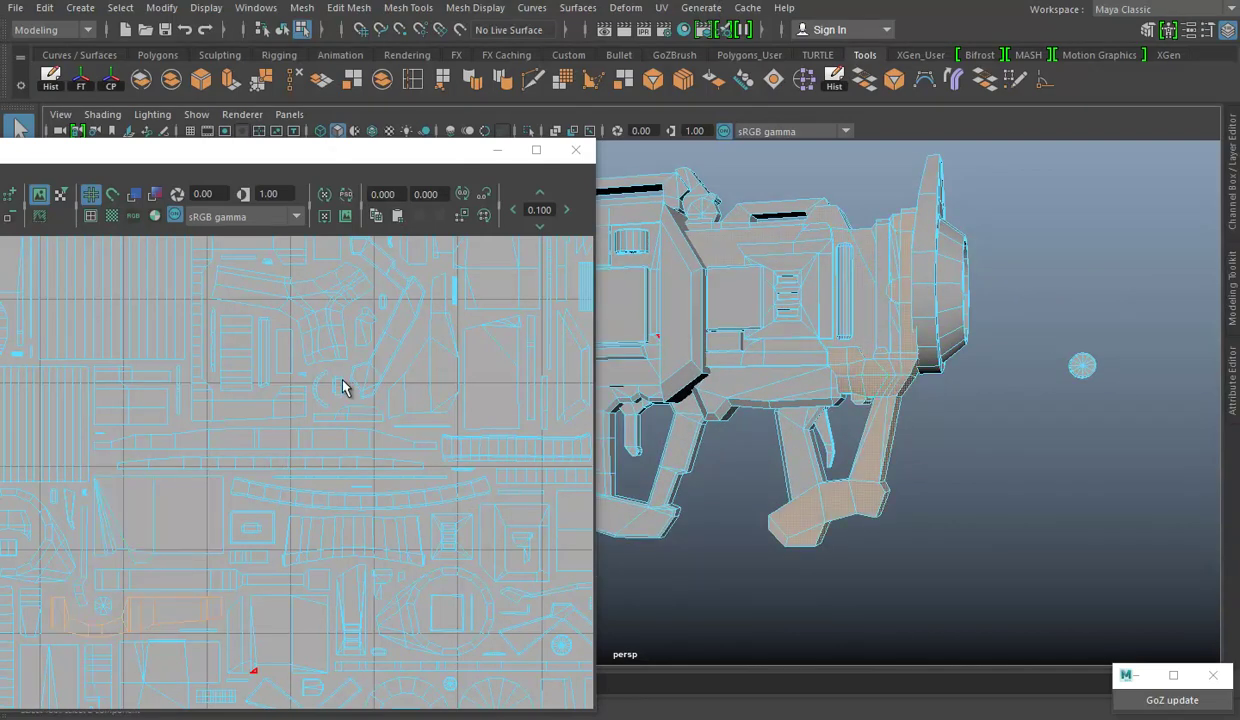
scroll(343, 388, down, 3)
scroll(313, 476, up, 1)
scroll(451, 446, up, 1)
scroll(418, 468, up, 1)
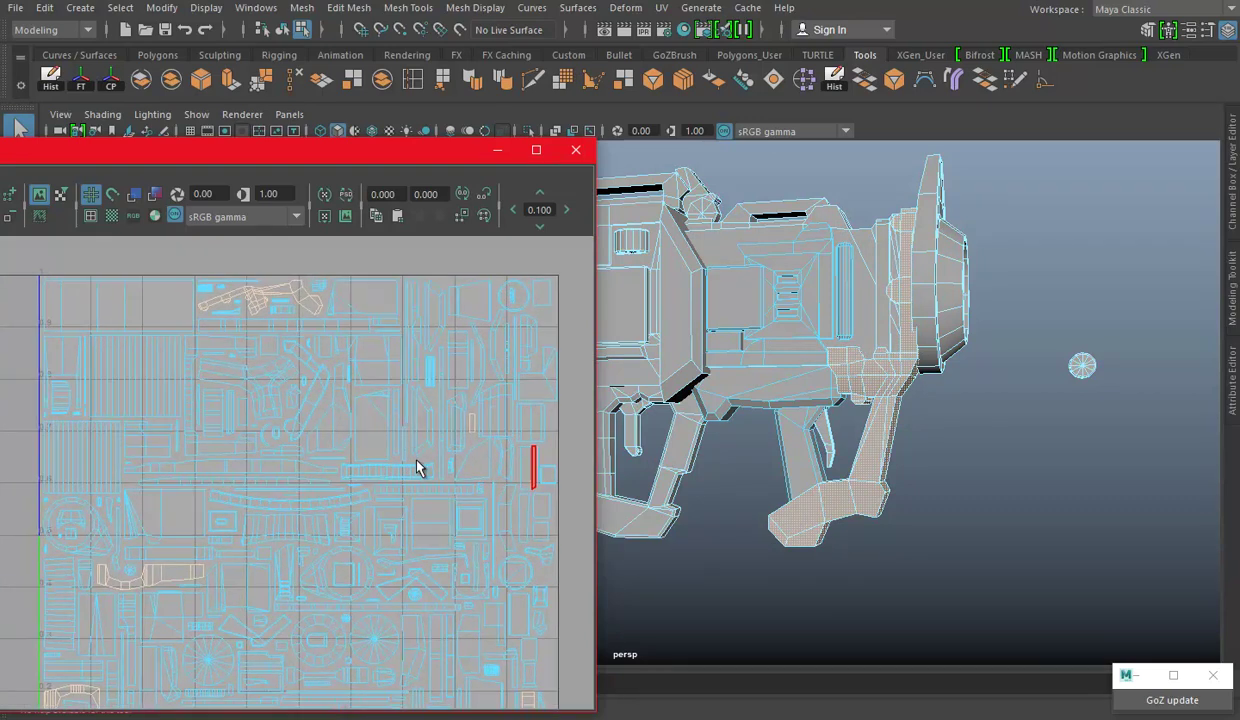
scroll(415, 465, up, 1)
scroll(493, 490, up, 1)
scroll(420, 460, up, 1)
scroll(354, 468, up, 1)
scroll(354, 468, up, 1)
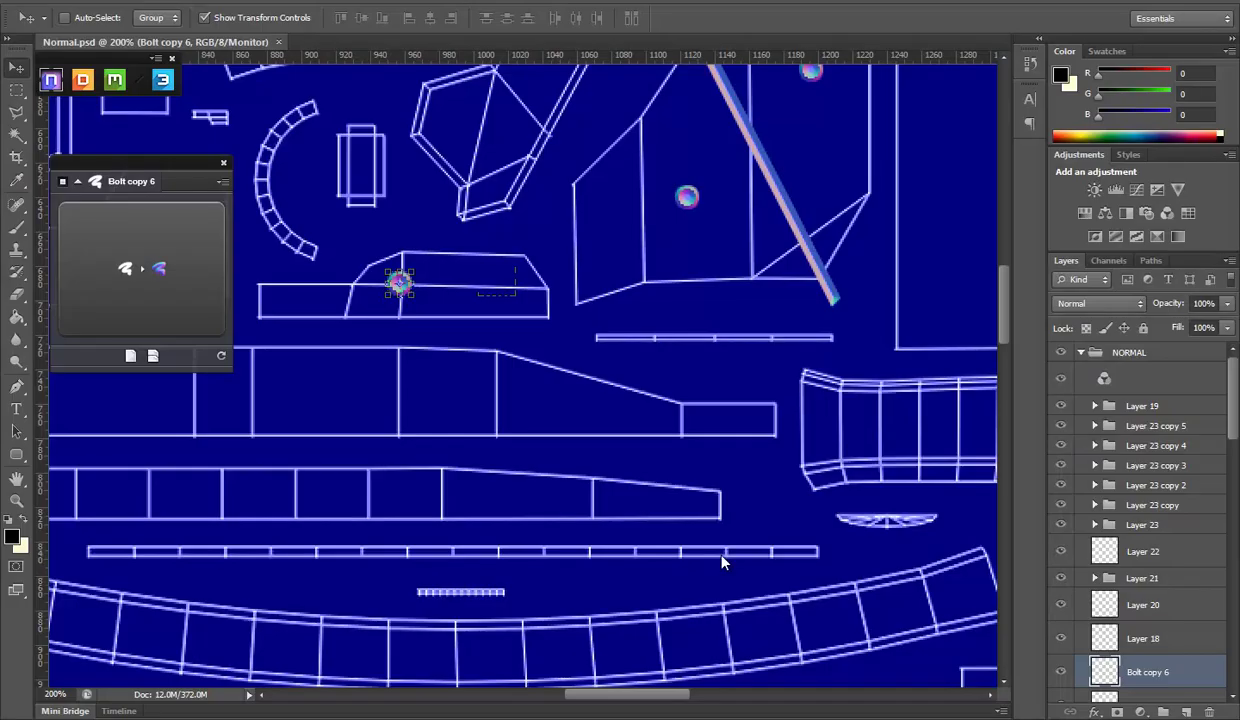
Zoom out to 66.7% and duplicate the bolt as Bolt copy 7 near the layout's top
click(16, 498)
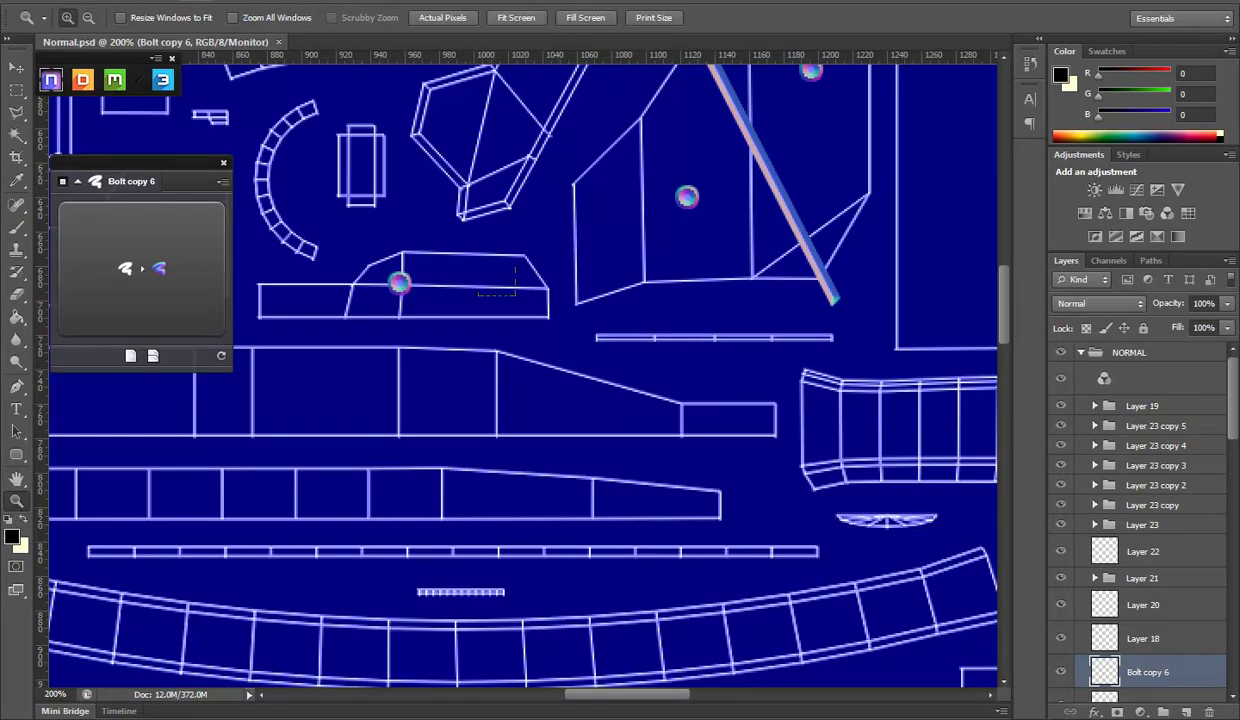
click(510, 320)
alt+click(510, 320)
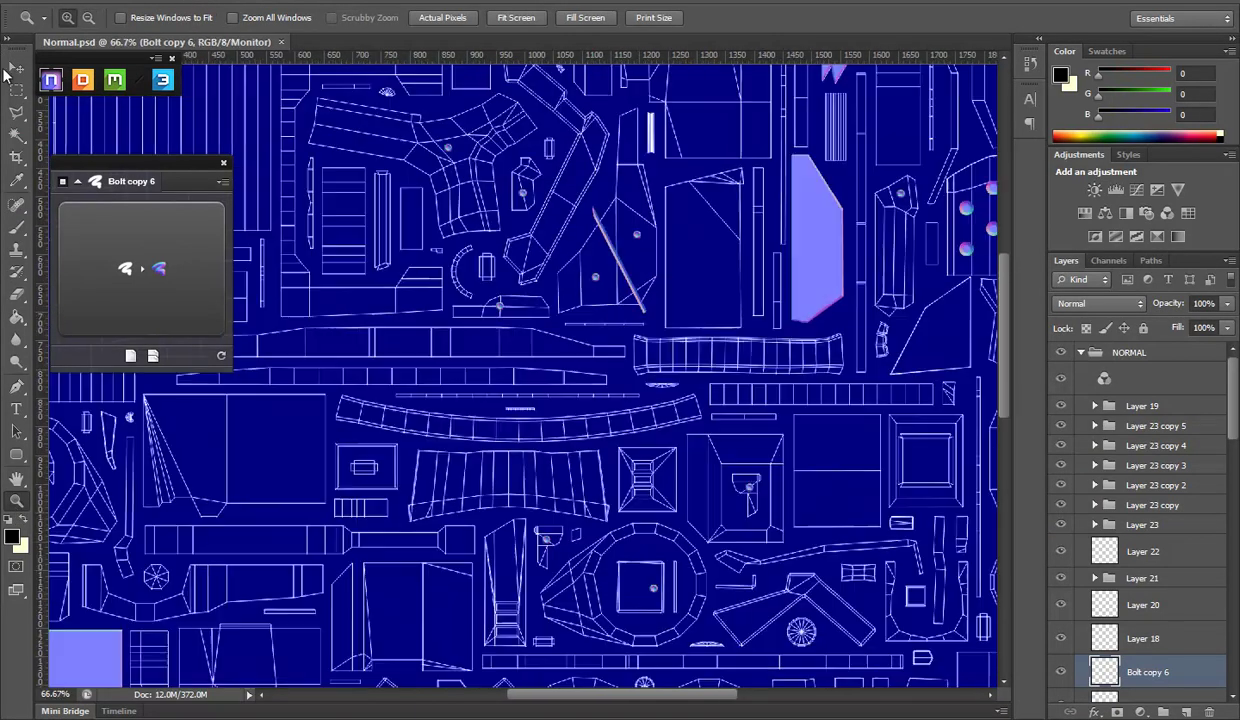
key(v)
drag(575, 435, 495, 117)
mouse_move(579, 238)
mouse_down()
mouse_move(741, 473)
mouse_move(685, 293)
mouse_move(526, 346)
mouse_up()
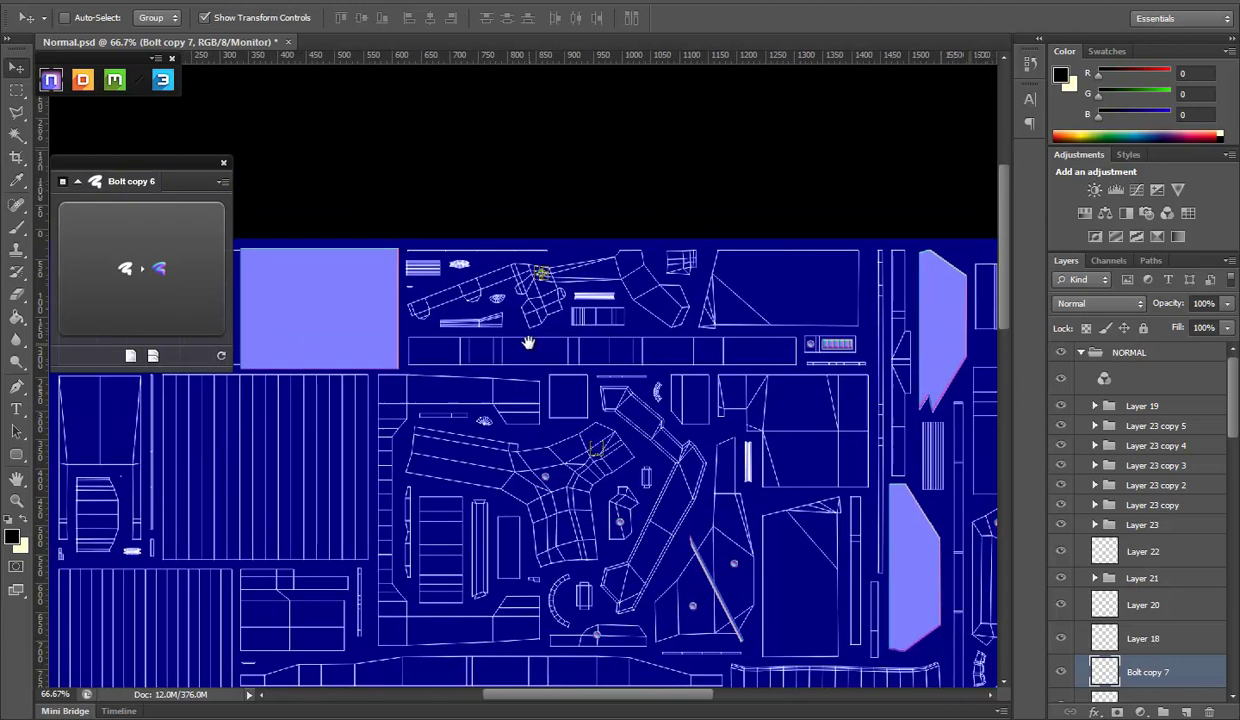
Zoom to 200% and position Bolt copy 7 on the angled part
click(16, 499)
click(517, 322)
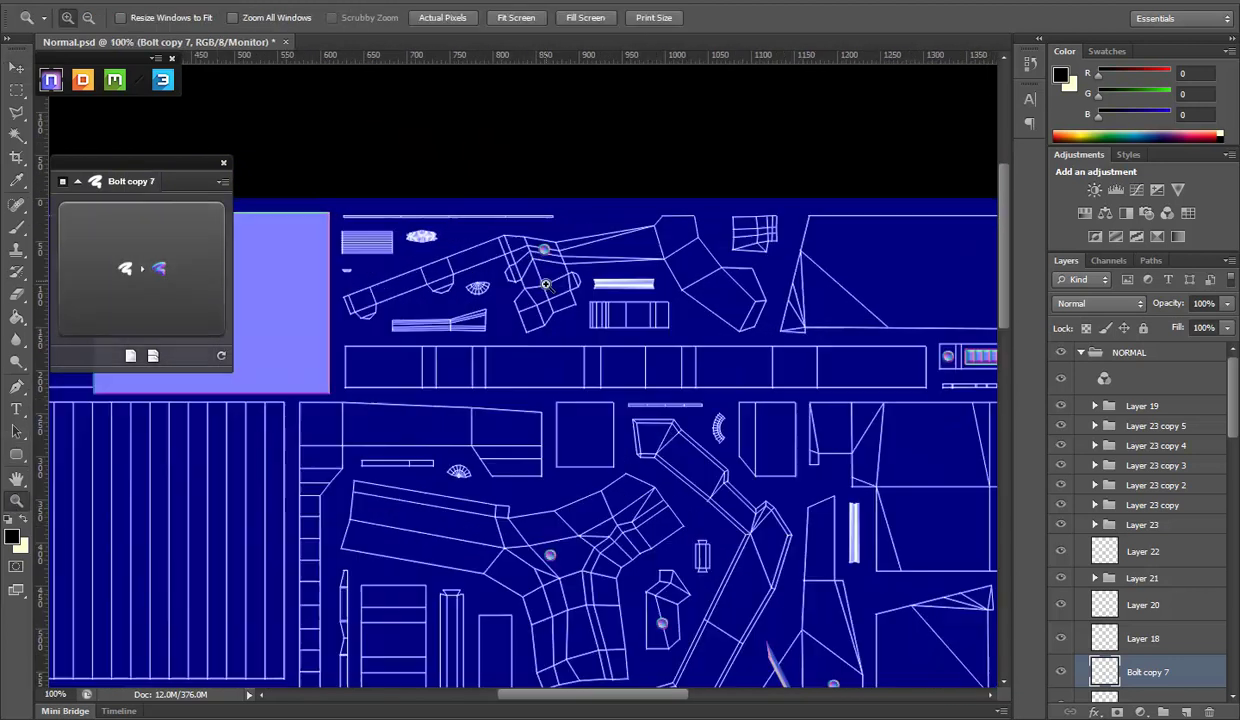
click(540, 215)
click(16, 67)
drag(668, 347, 655, 435)
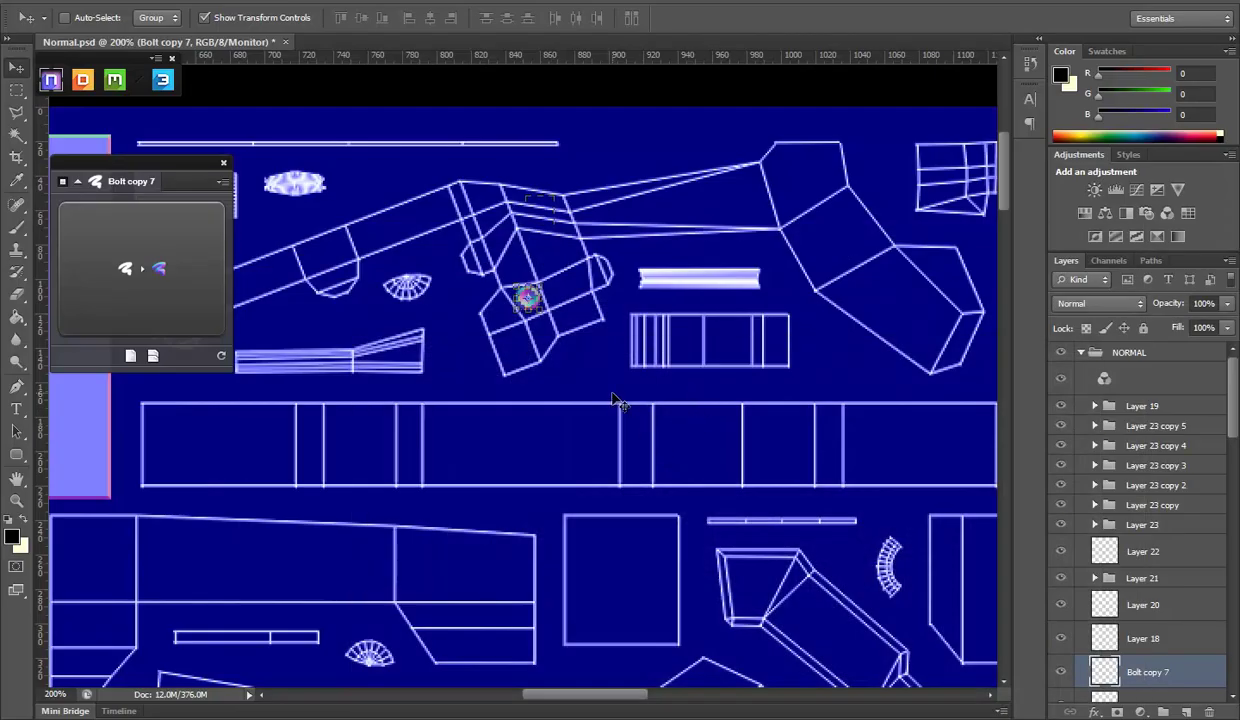
Nudge Bolt copy 7 up and right, then orbit the Marmoset preview to inspect the side bolts
drag(614, 401, 645, 376)
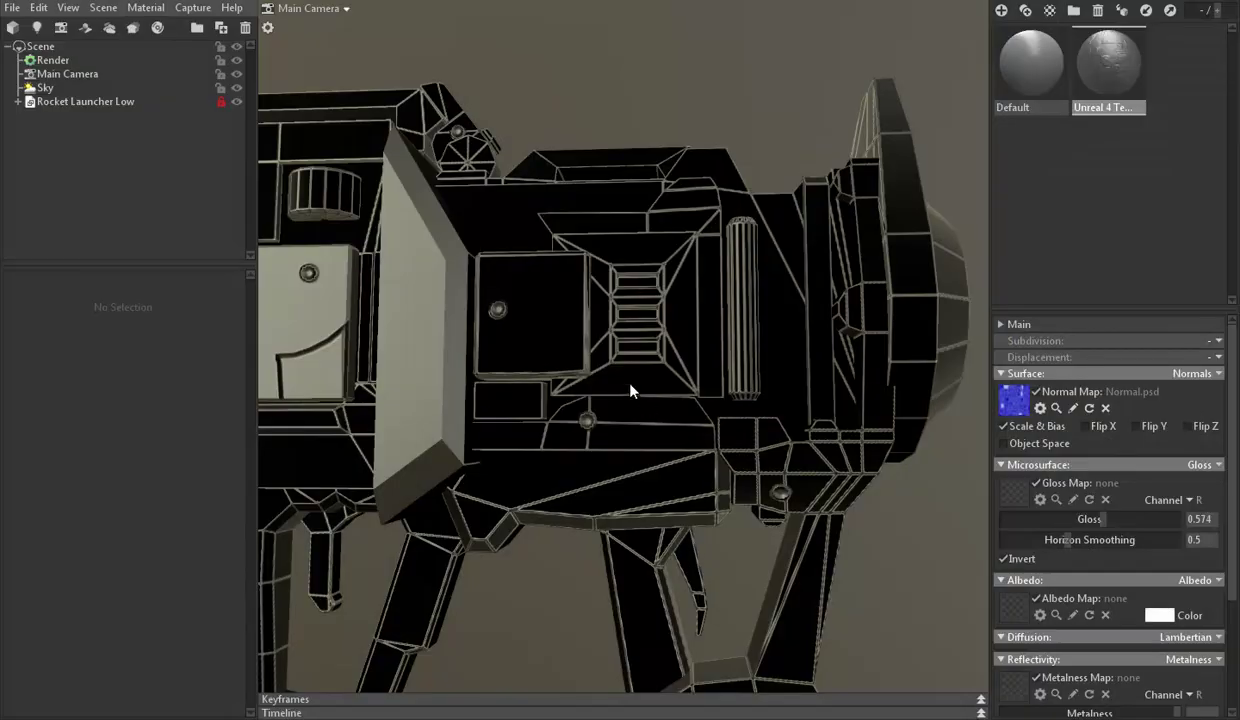
mouse_move(771, 366)
mouse_down()
mouse_move(730, 390)
mouse_move(801, 688)
mouse_up()
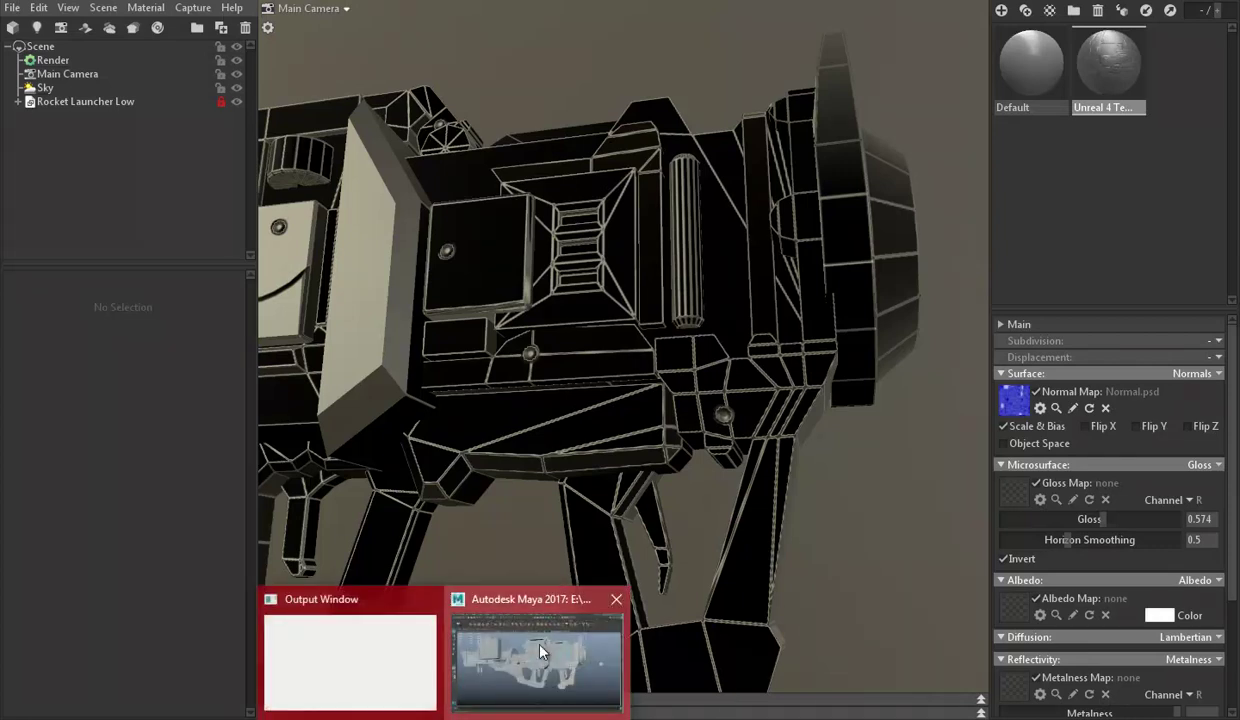
click(540, 640)
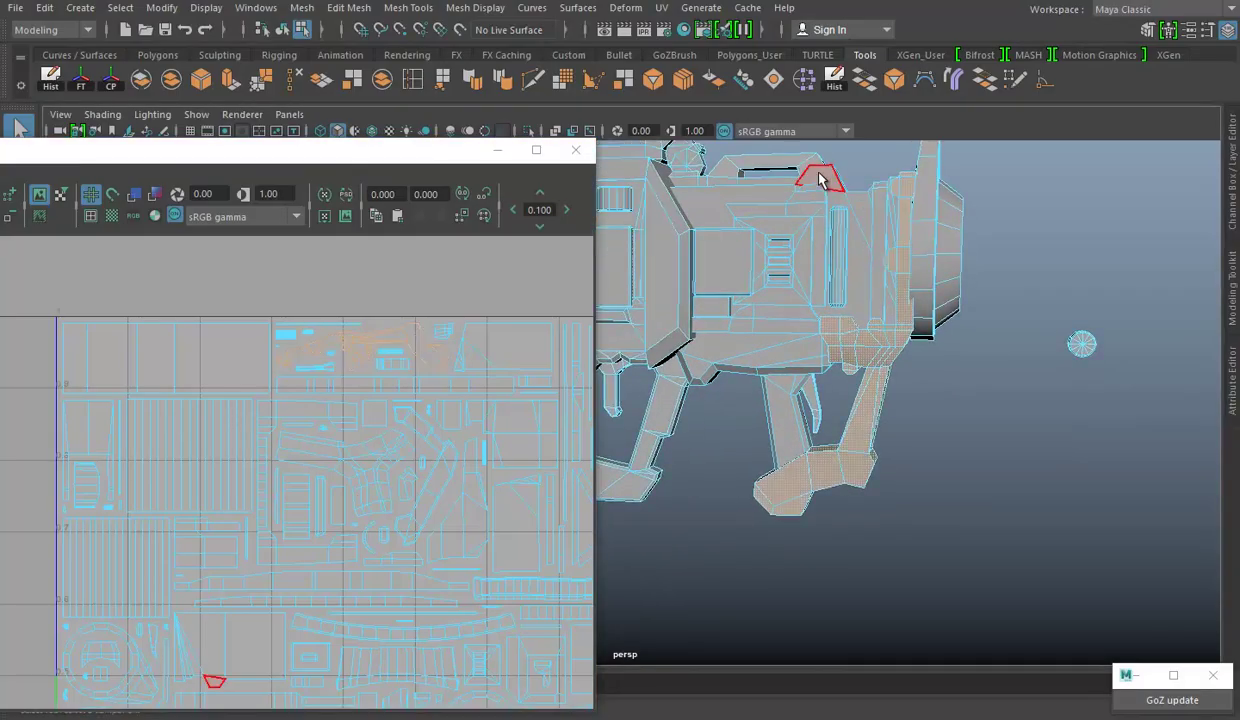
scroll(302, 443, up, 2)
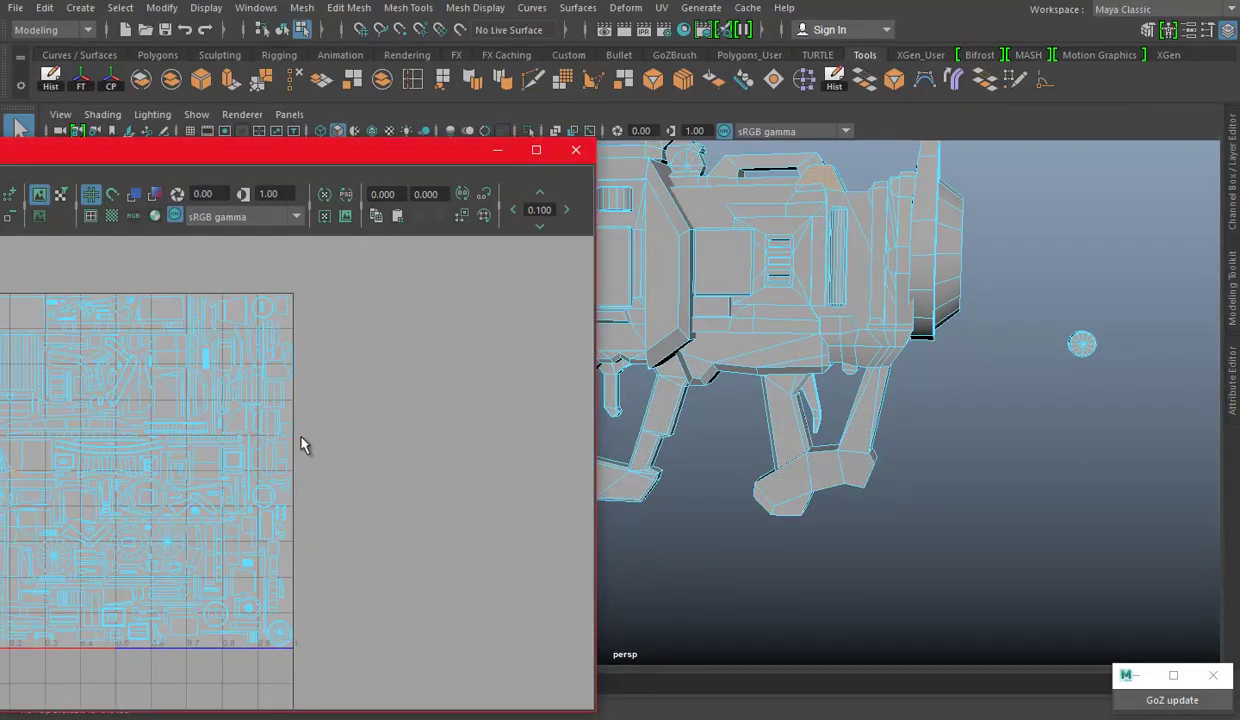
scroll(382, 437, up, 2)
scroll(221, 435, up, 1)
drag(221, 435, 338, 558)
scroll(437, 653, up, 2)
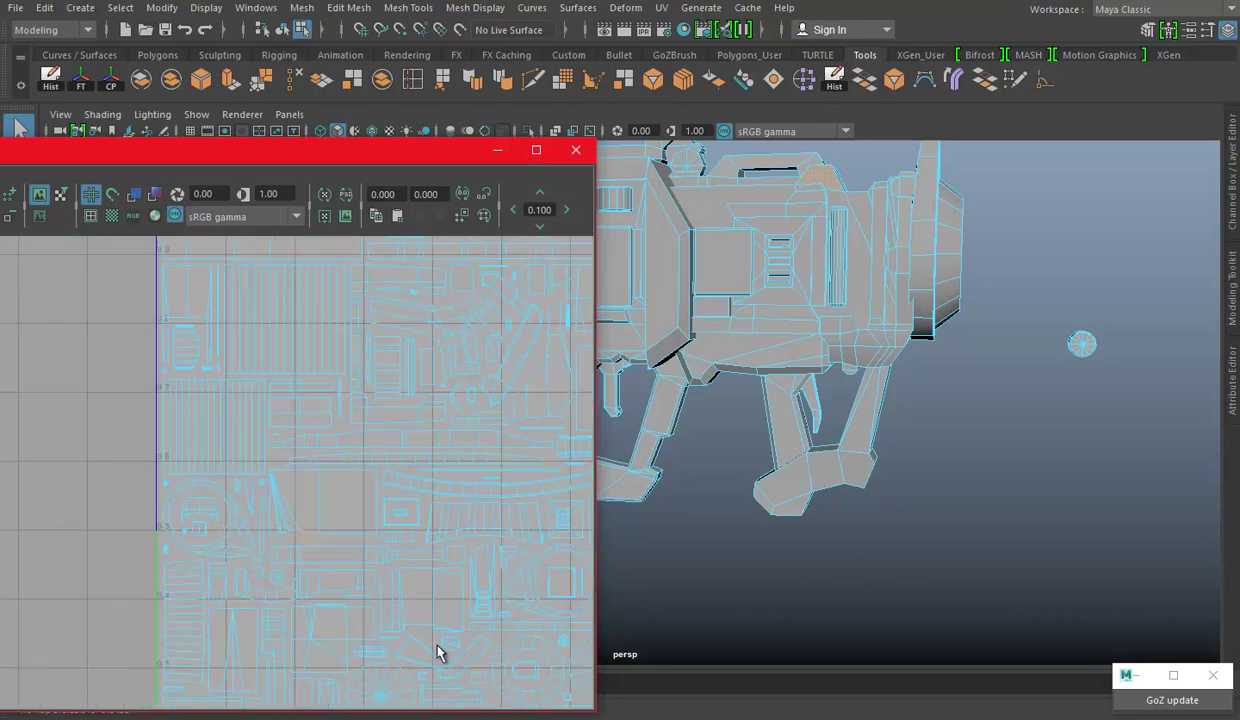
click(793, 240)
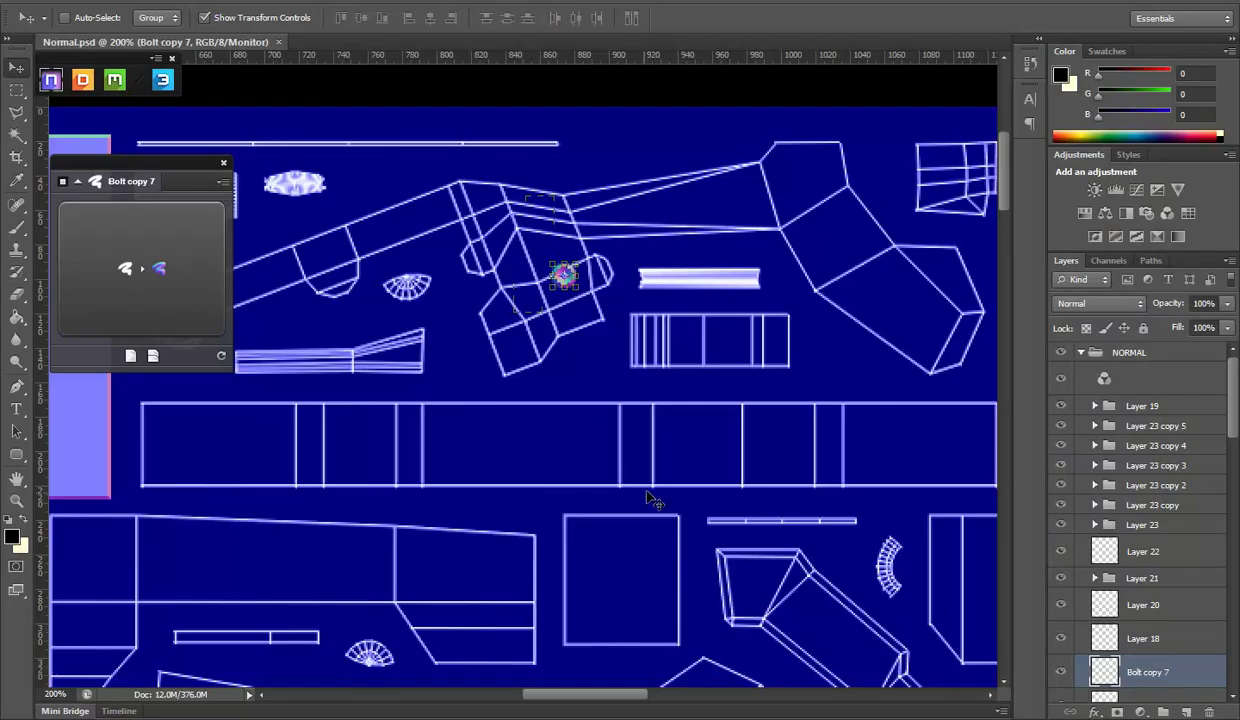
Duplicate the bolt down onto the long strip as Bolt copy 8 and nudge it slightly left
drag(534, 428, 540, 590)
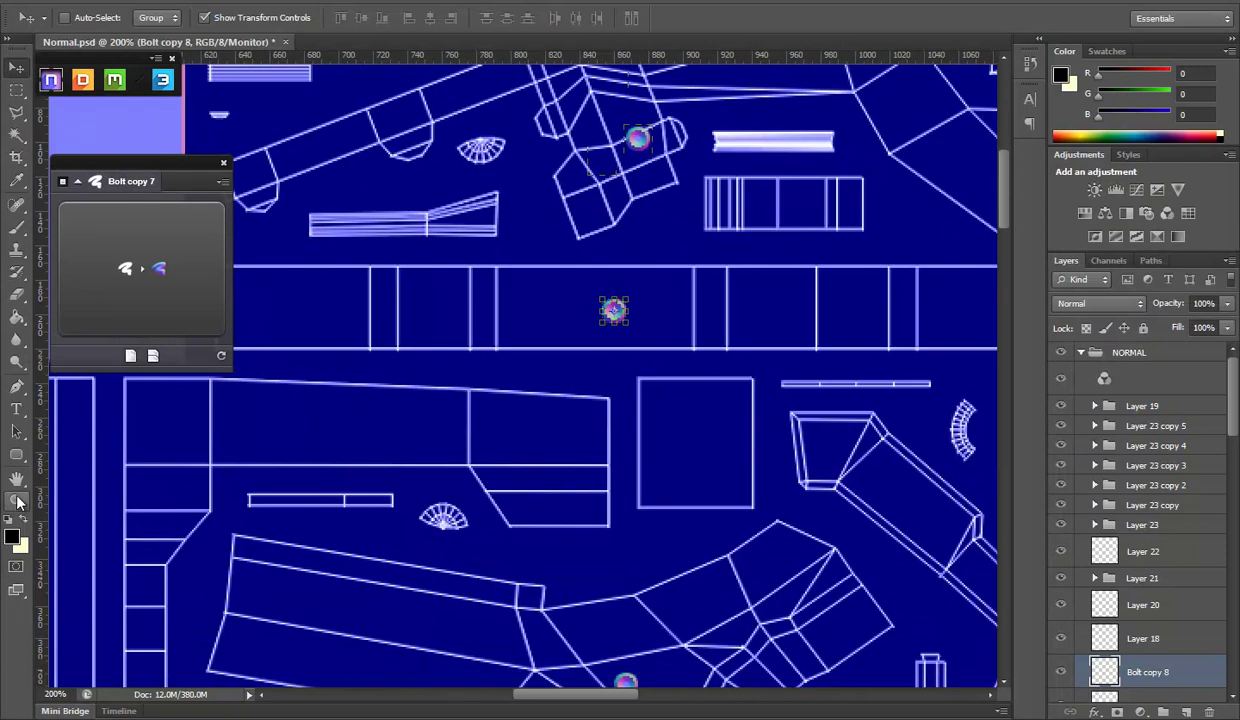
key(z)
alt+click(497, 452)
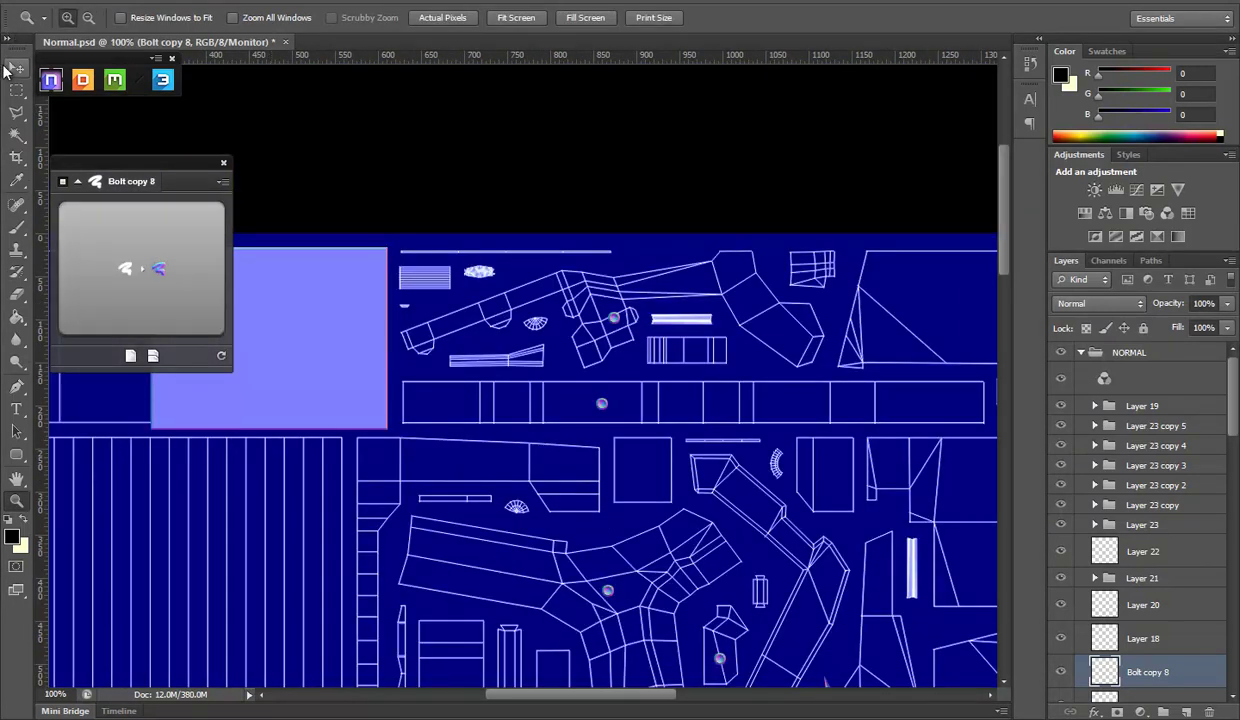
key(v)
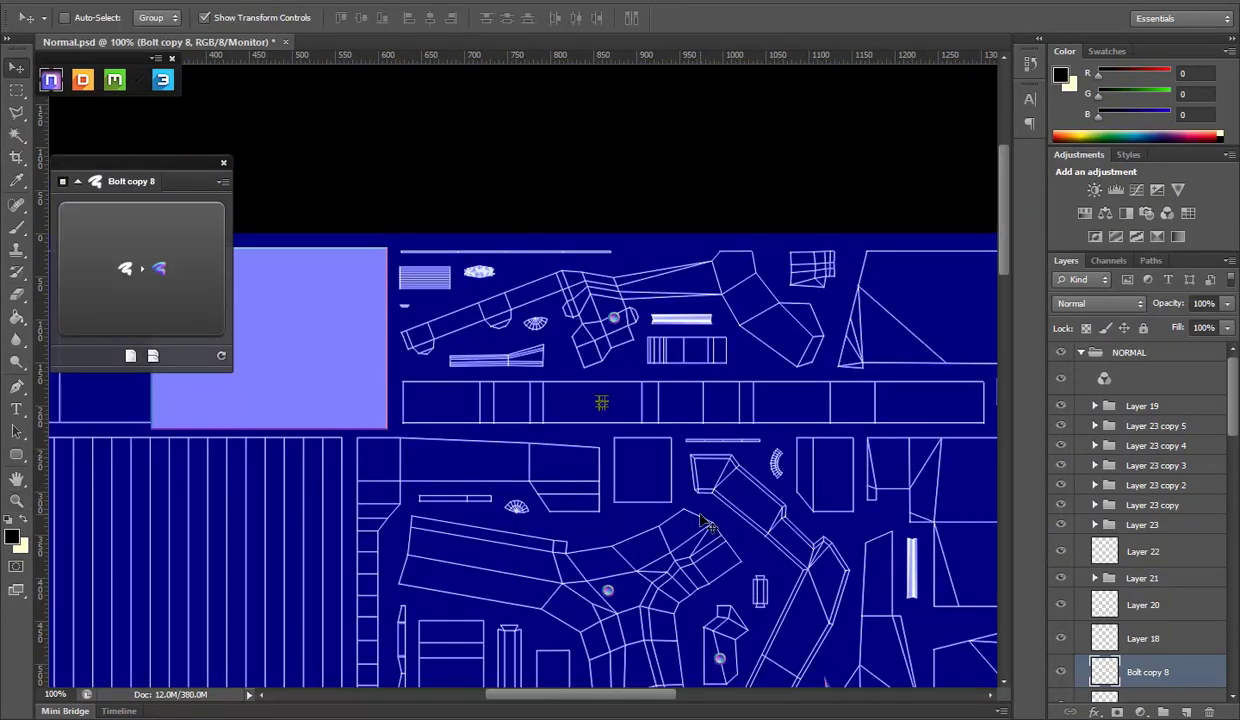
drag(724, 540, 662, 235)
mouse_move(705, 420)
mouse_down()
mouse_move(690, 270)
mouse_move(709, 285)
mouse_move(681, 244)
mouse_move(760, 320)
mouse_up()
drag(700, 230, 840, 330)
drag(700, 260, 820, 330)
drag(660, 300, 684, 352)
drag(740, 341, 420, 583)
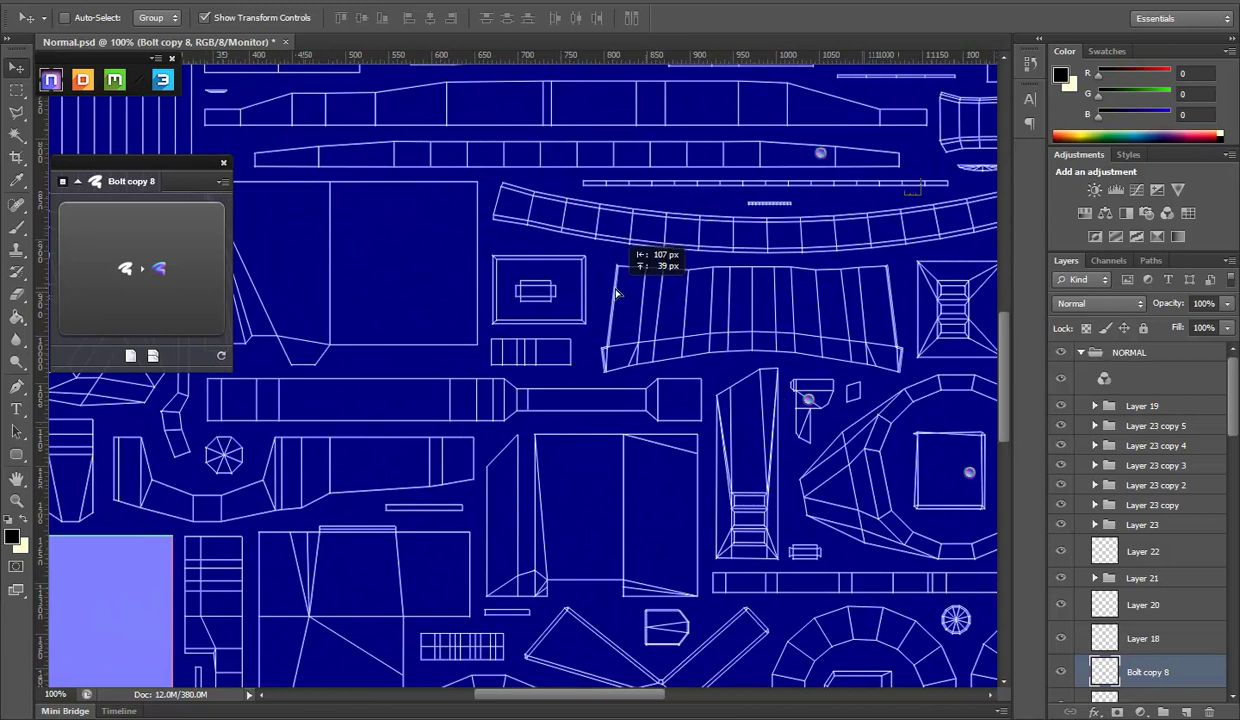
drag(465, 540, 452, 540)
Check the new bolt on the model, shift it up and left a few pixels, and save
mouse_move(791, 329)
mouse_down()
mouse_move(683, 453)
mouse_move(783, 449)
mouse_up()
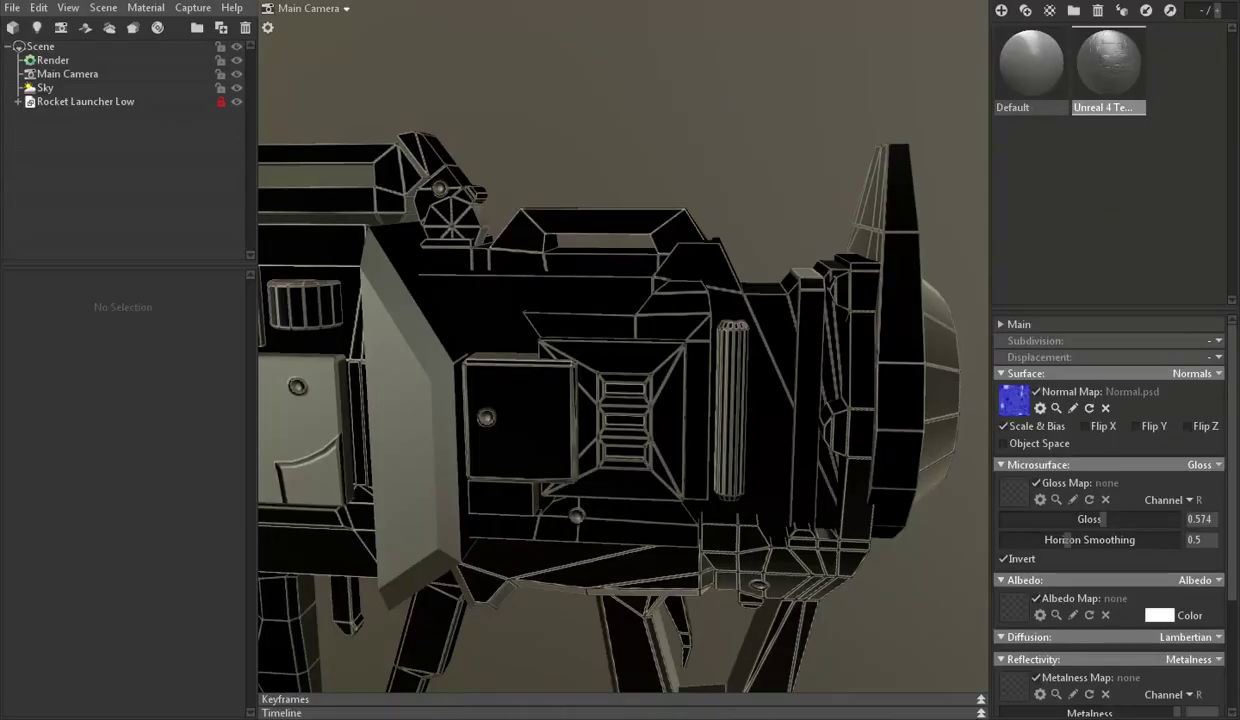
click(500, 700)
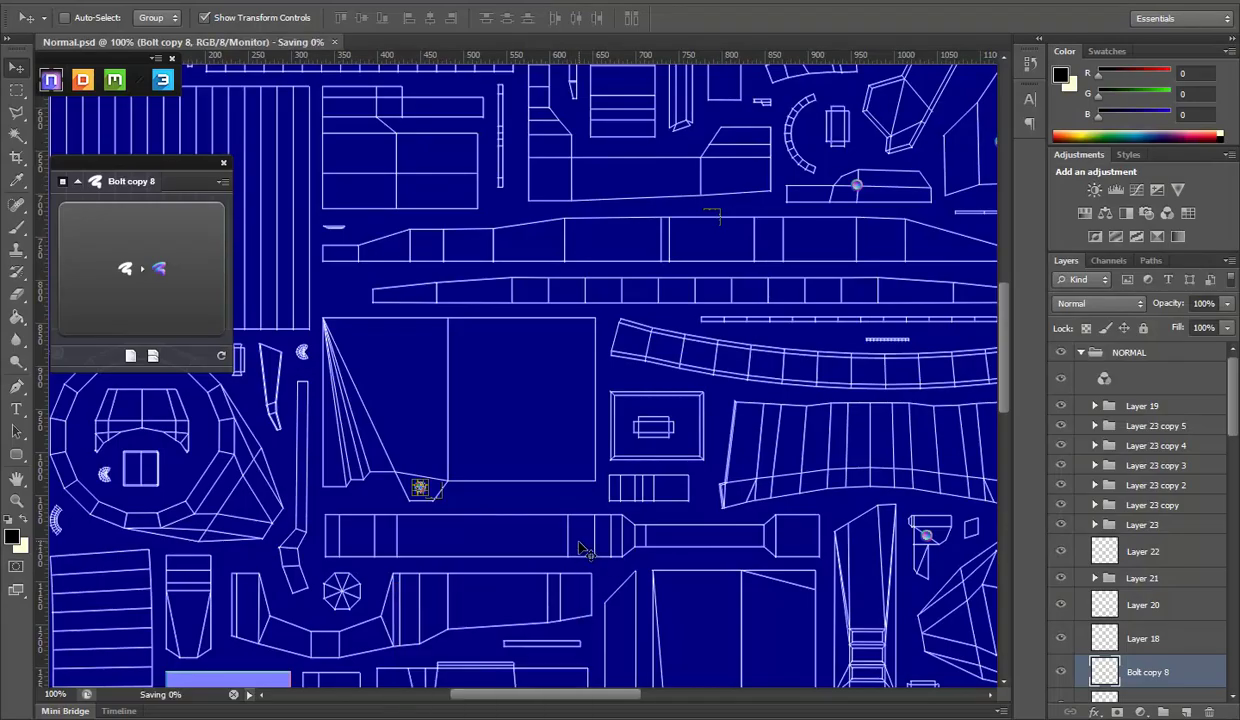
key(alt+Tab)
drag(775, 485, 800, 490)
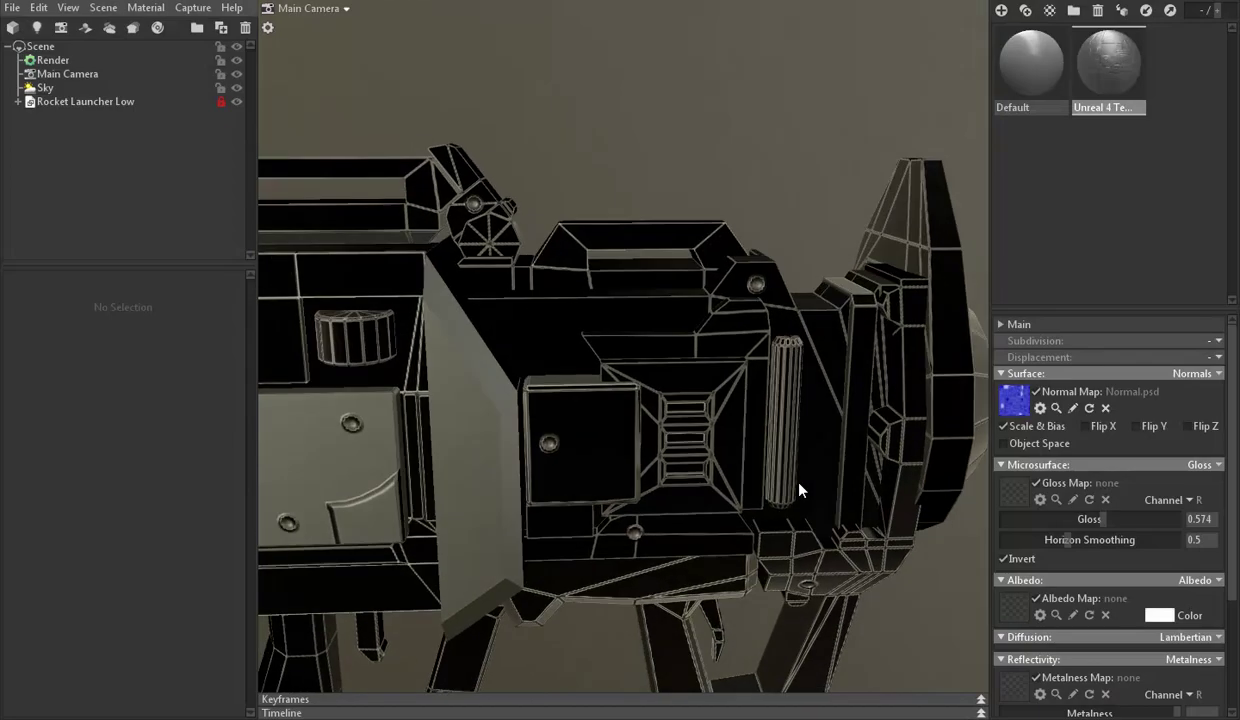
key(alt+Tab)
drag(494, 530, 485, 521)
key(ctrl+s)
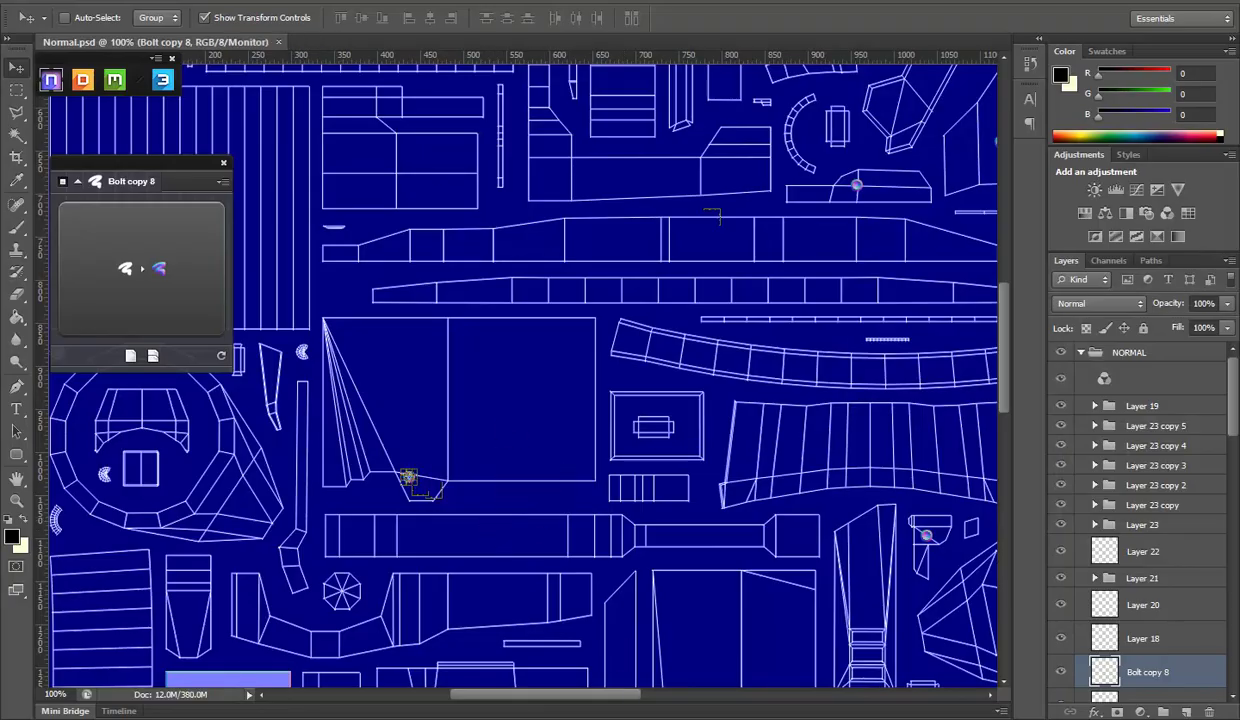
Re-save the normal map and review the bolt and vent area on the launcher in Marmoset
key(alt+Tab)
drag(808, 516, 418, 700)
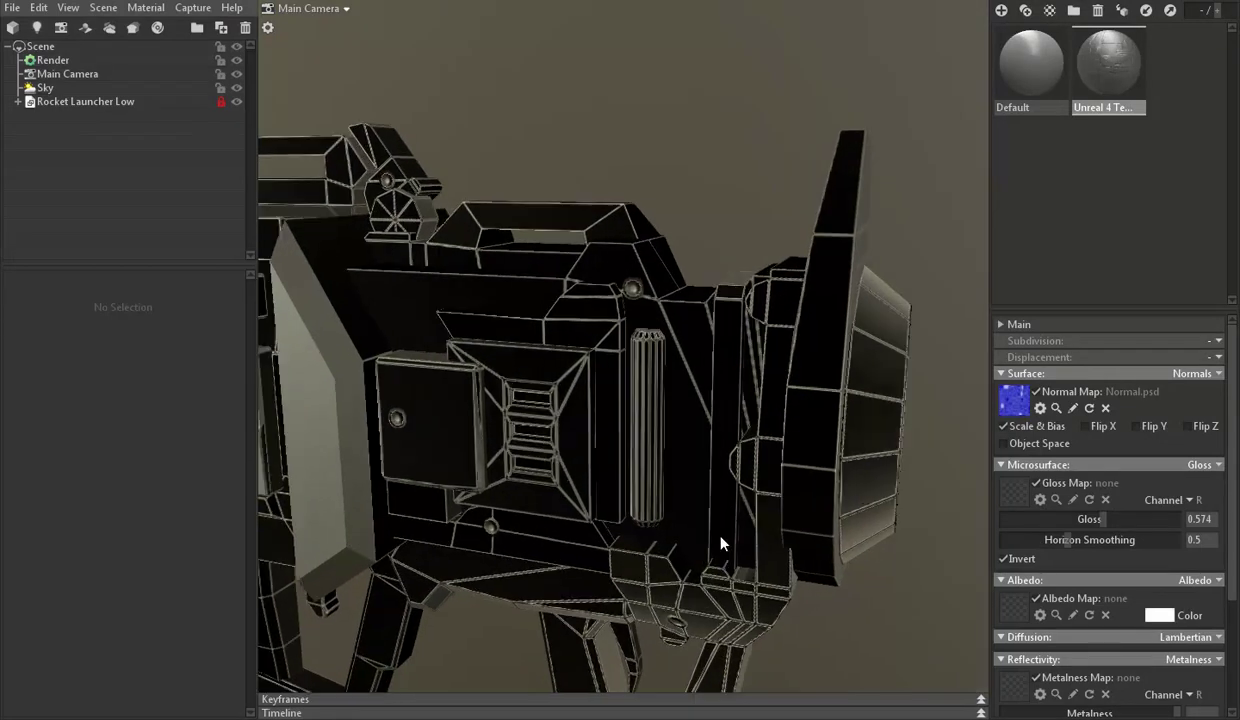
key(alt+Tab)
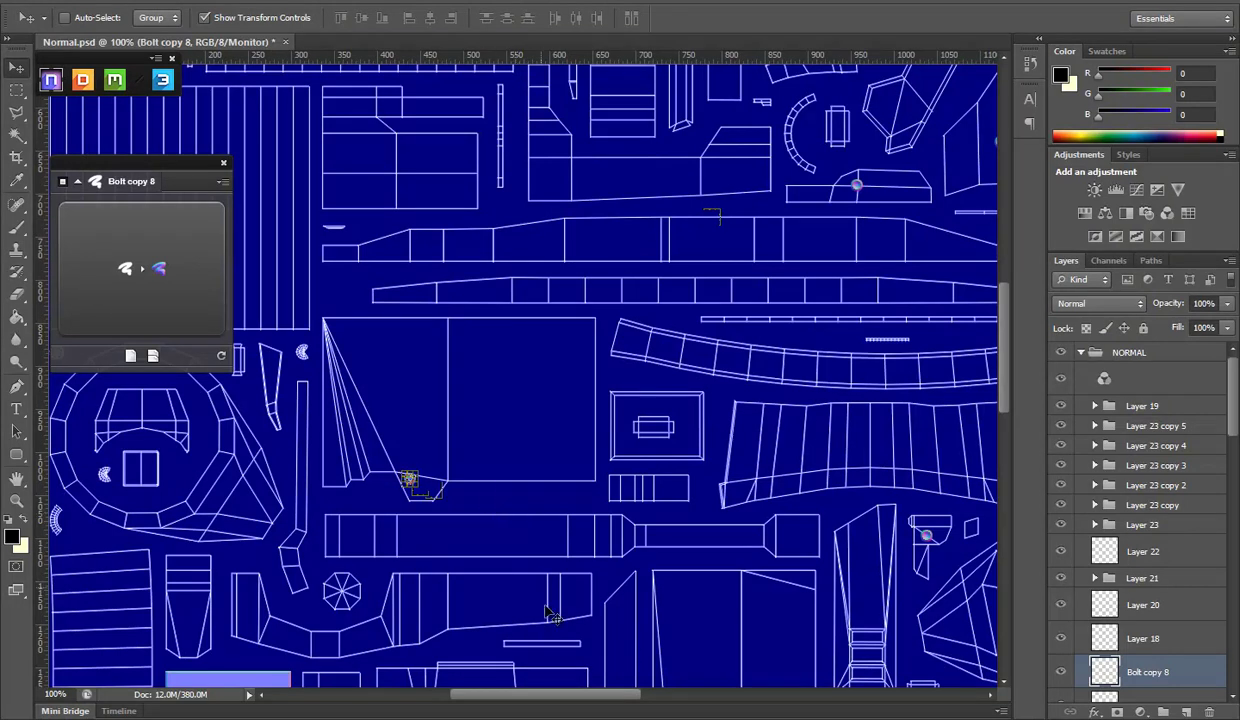
key(alt+Tab)
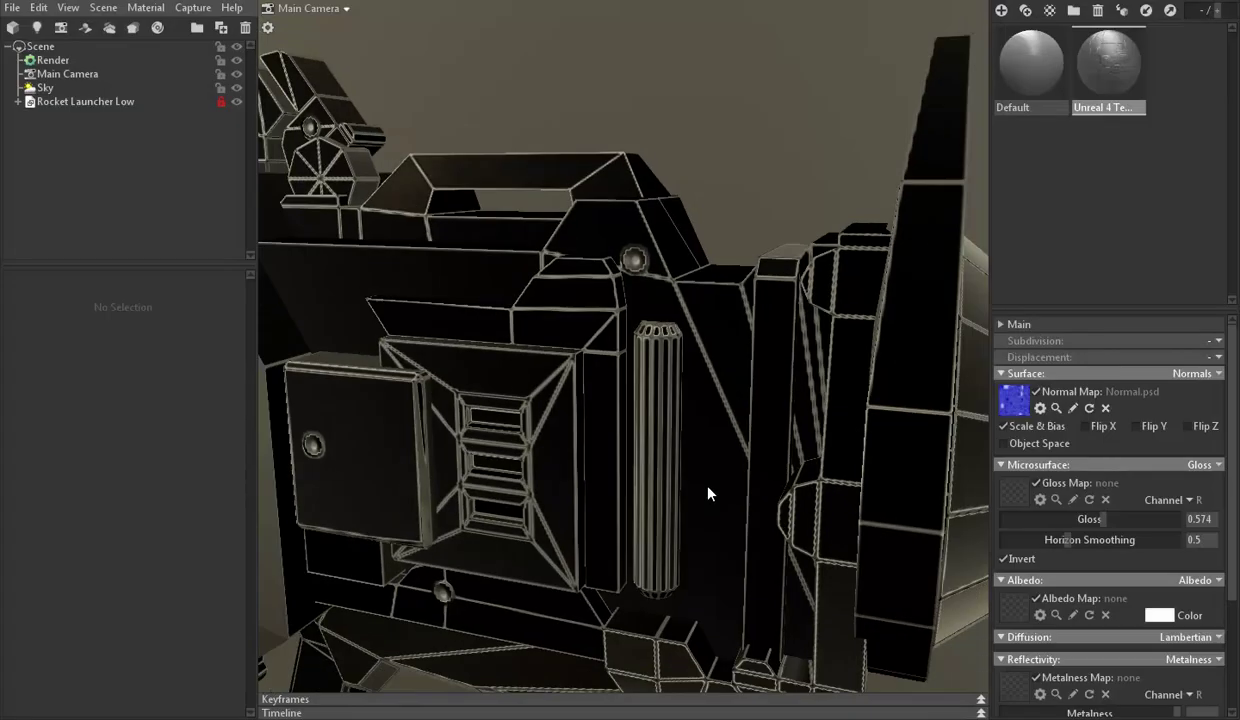
drag(709, 493, 455, 688)
key(alt+Tab)
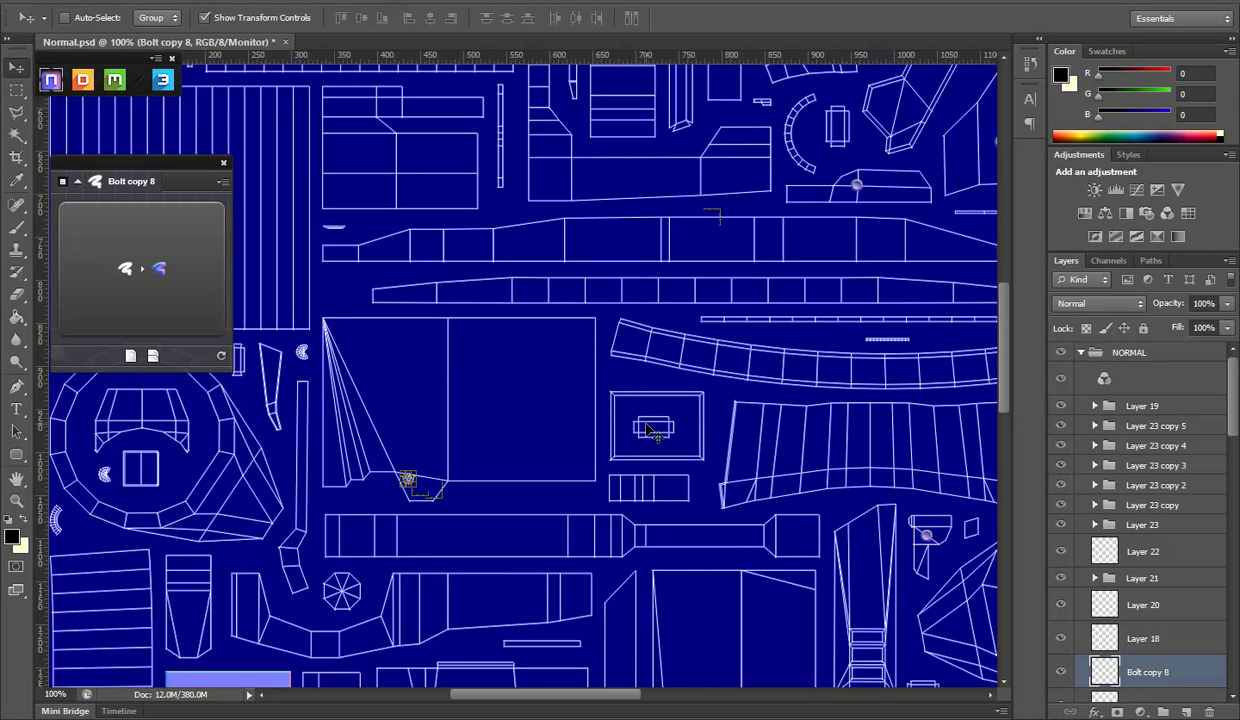
key(ctrl+s)
key(alt+Tab)
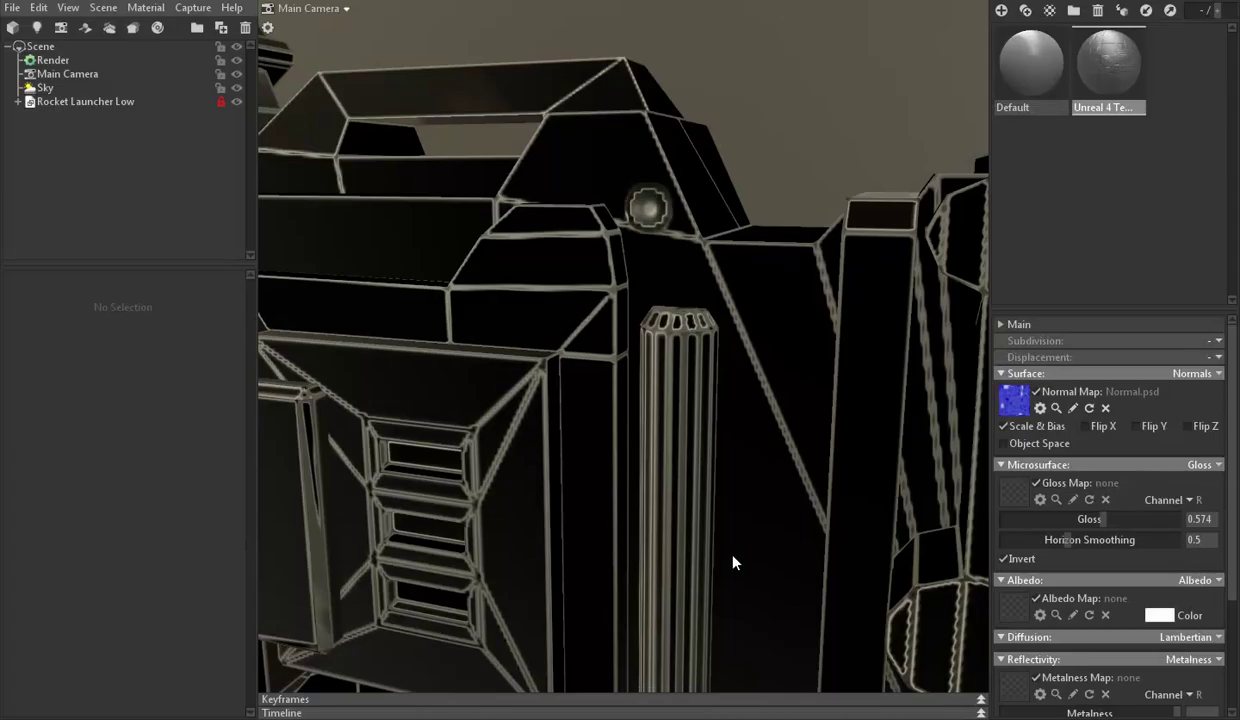
drag(733, 556, 721, 415)
key(alt+Tab)
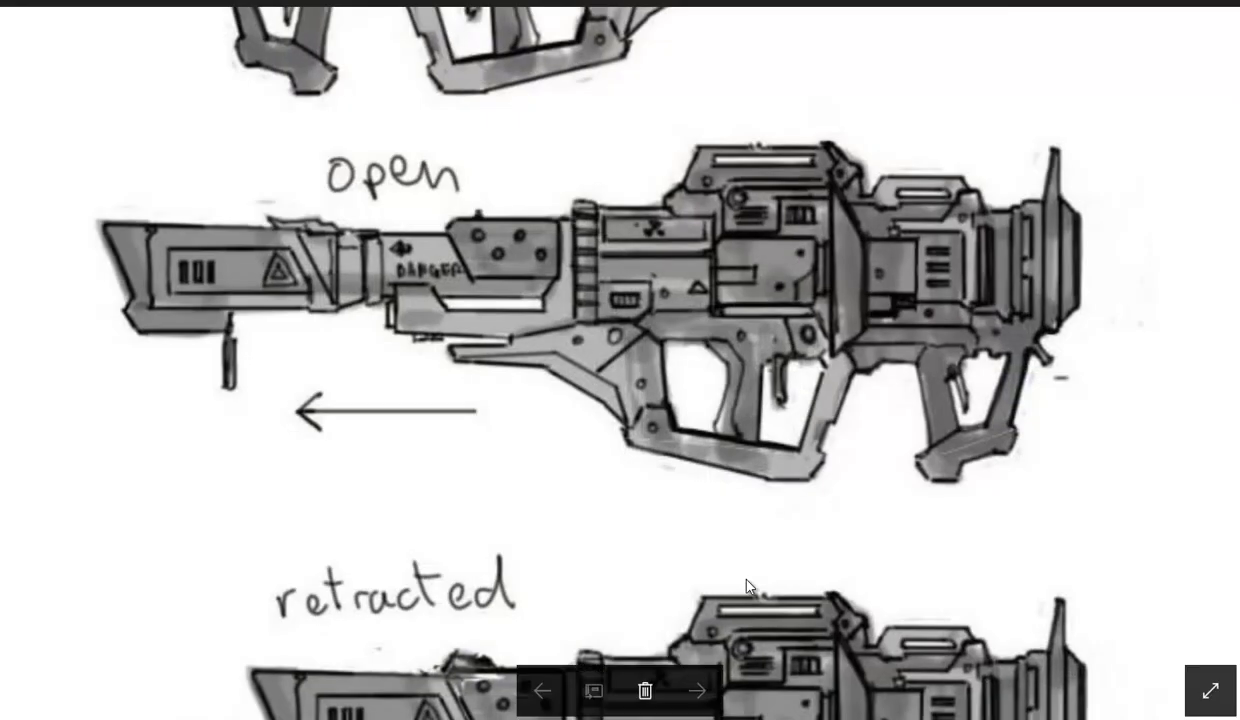
Zoom in on the launcher's side in Marmoset to compare the vent plate and bolts with the sketch
key(alt+Tab)
mouse_move(689, 410)
mouse_down()
mouse_move(762, 477)
mouse_move(767, 465)
mouse_move(736, 473)
mouse_move(611, 567)
mouse_move(753, 512)
mouse_move(778, 479)
mouse_move(805, 476)
mouse_move(743, 417)
mouse_move(842, 410)
mouse_move(845, 435)
mouse_move(800, 382)
mouse_move(797, 394)
mouse_move(700, 404)
mouse_move(836, 429)
mouse_move(866, 415)
mouse_move(893, 366)
mouse_move(817, 327)
mouse_move(756, 352)
mouse_move(742, 424)
mouse_move(580, 711)
mouse_up()
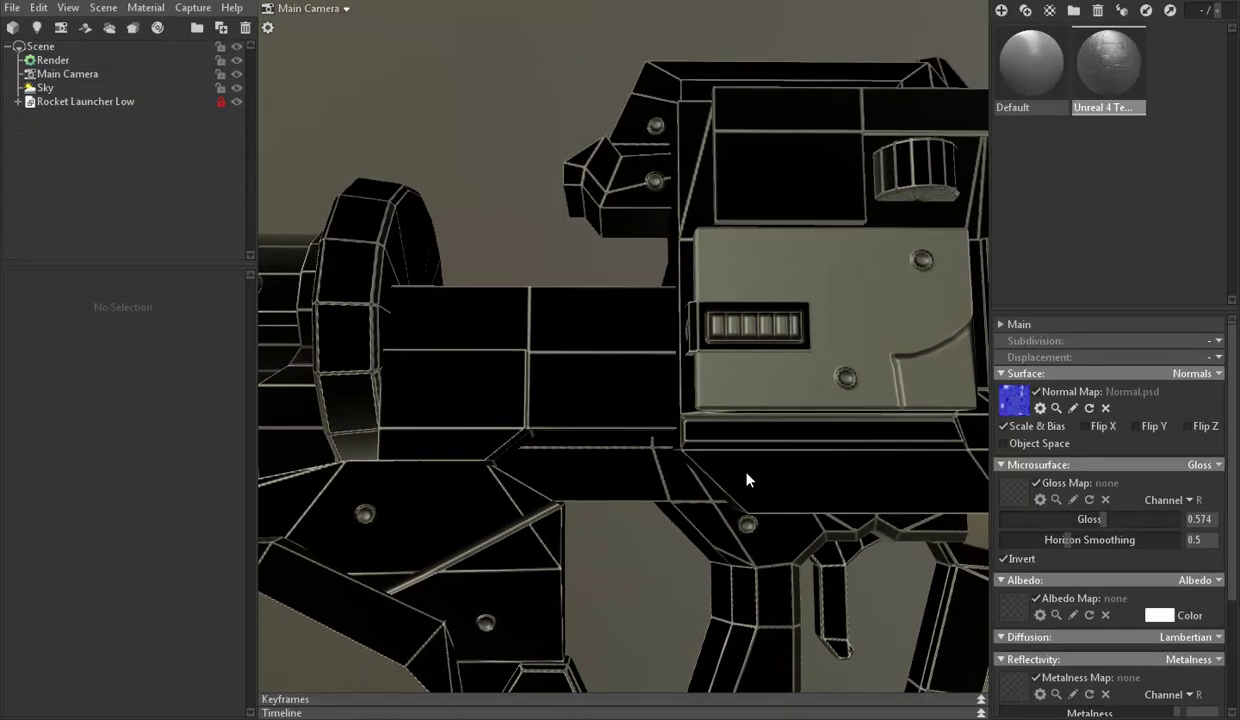
scroll(747, 495, up, 1)
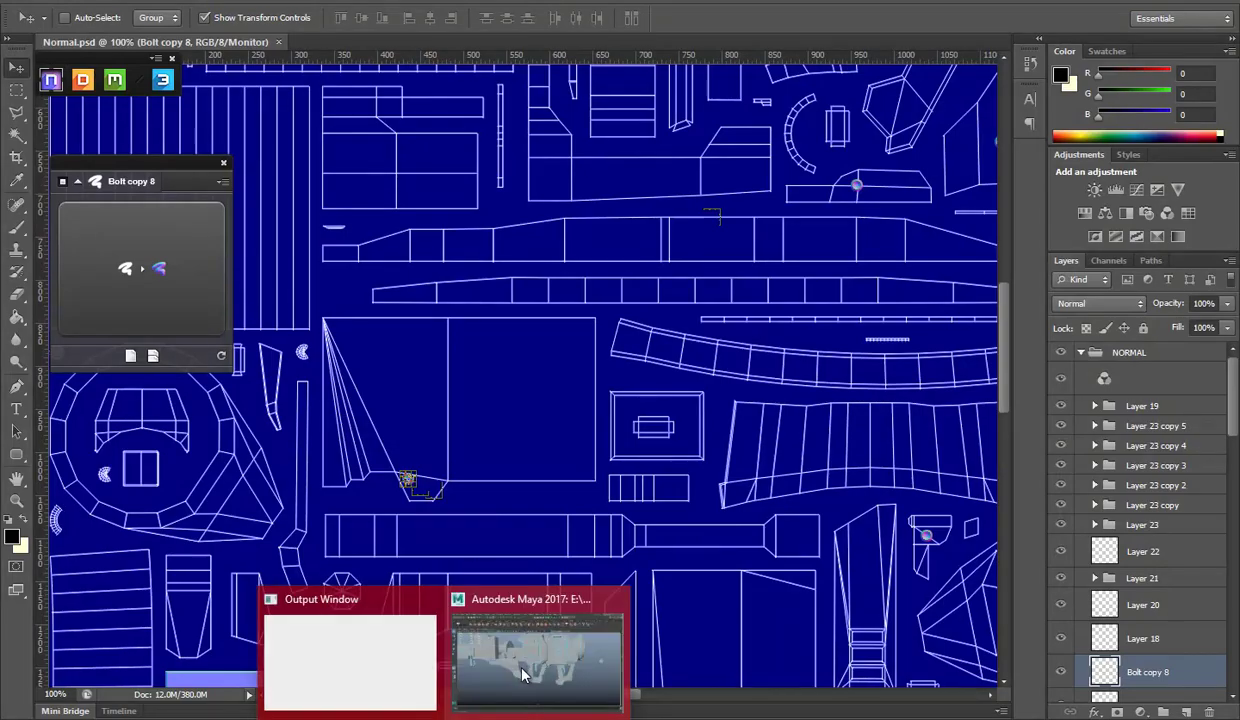
Select and frame a barrel box face in Maya, converting it to its UV shell in the UV Editor
click(503, 636)
drag(835, 410, 686, 497)
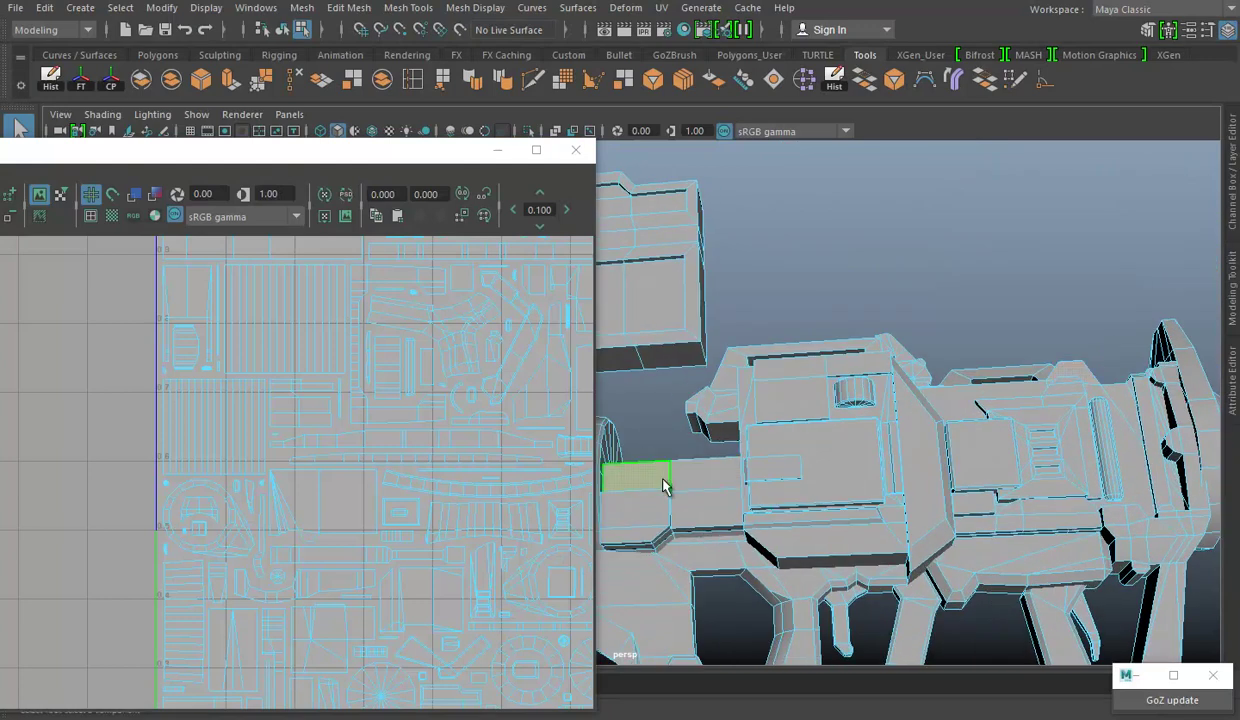
click(664, 486)
key(f)
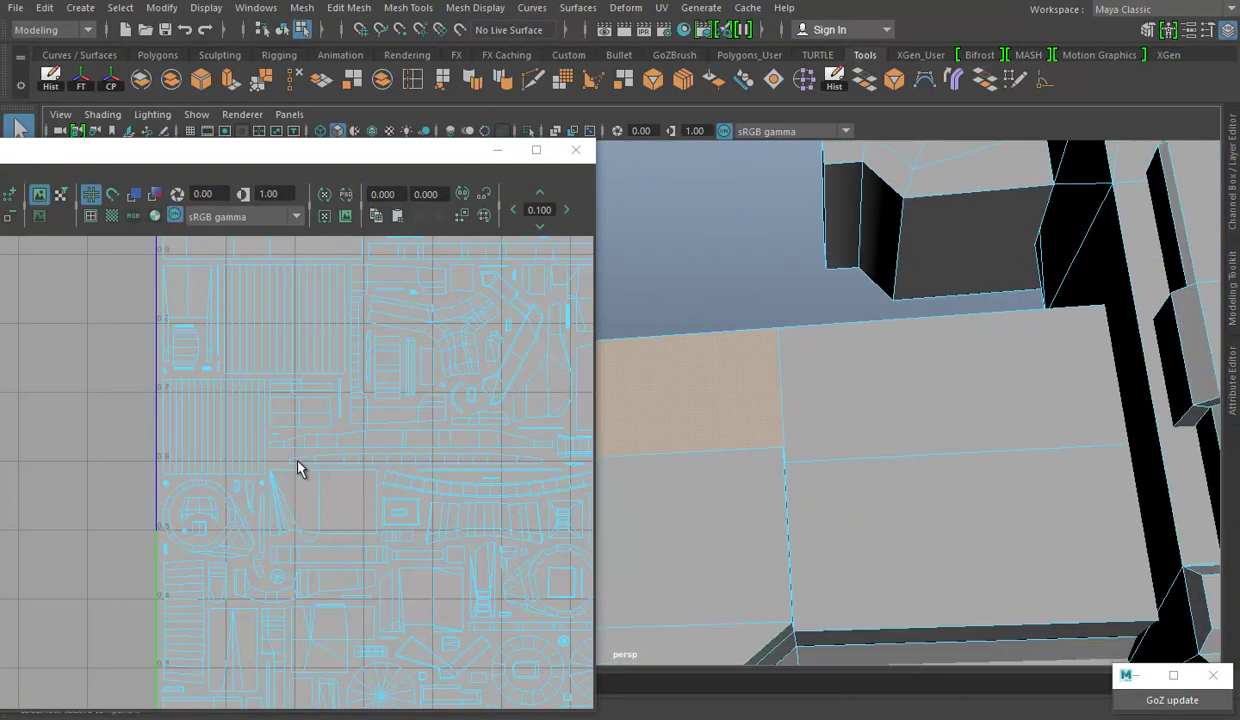
scroll(297, 469, down, 3)
drag(304, 504, 576, 388)
scroll(370, 408, up, 1)
scroll(370, 408, up, 2)
right_click(354, 410)
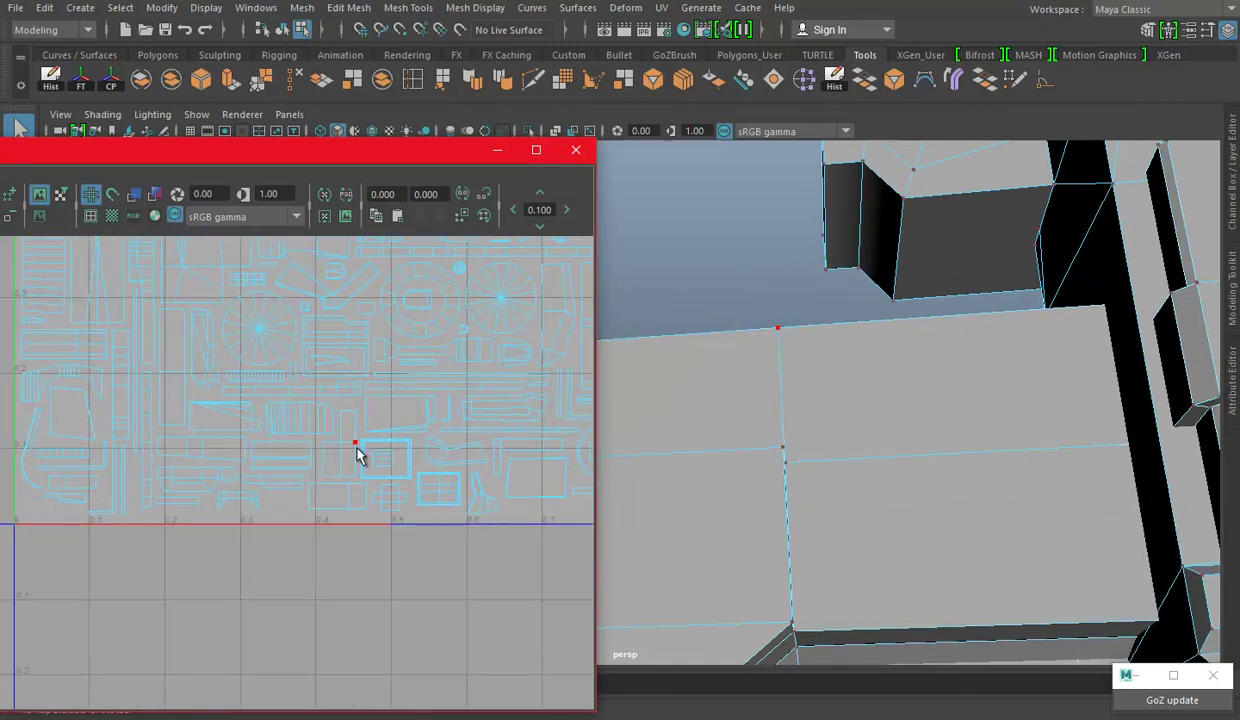
ctrl+right_click(358, 449)
Alt-drag the bolt onto that shell as Bolt copy 9, nudge it, and check it in Marmoset
key(alt+Tab)
mouse_move(431, 583)
mouse_down()
mouse_move(534, 327)
mouse_move(590, 410)
mouse_move(652, 424)
mouse_move(636, 426)
mouse_move(700, 493)
mouse_up()
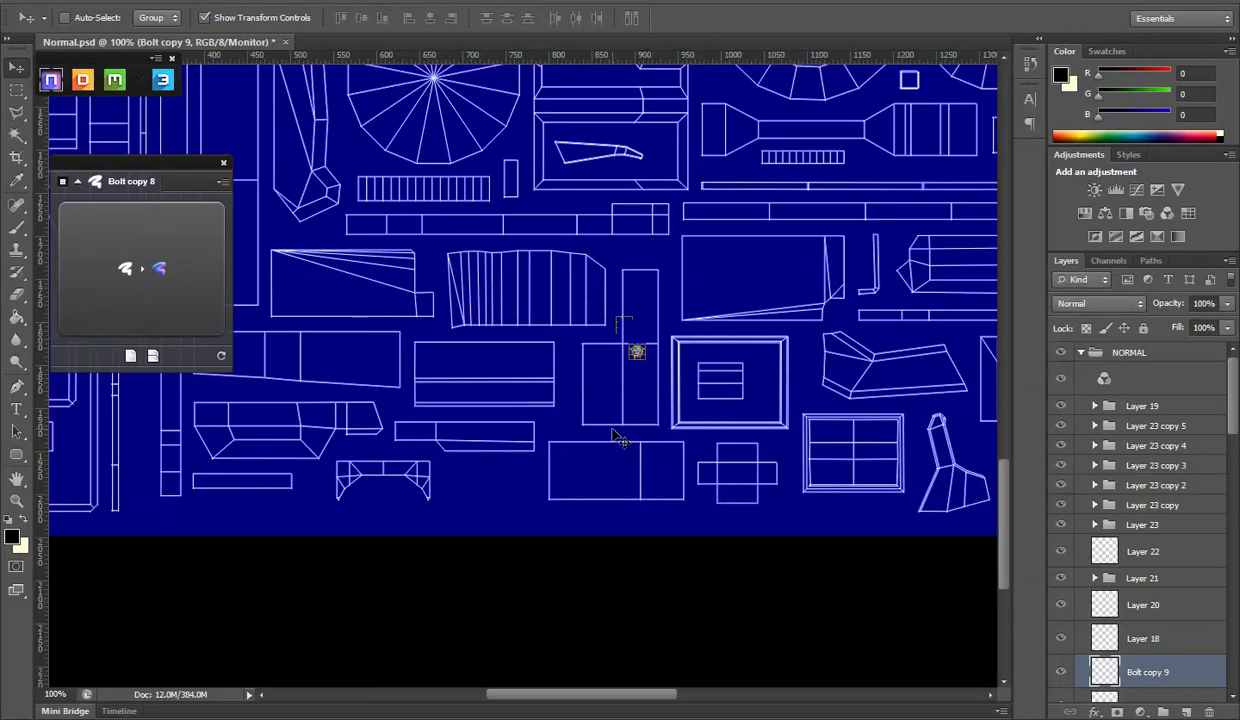
drag(637, 425, 607, 432)
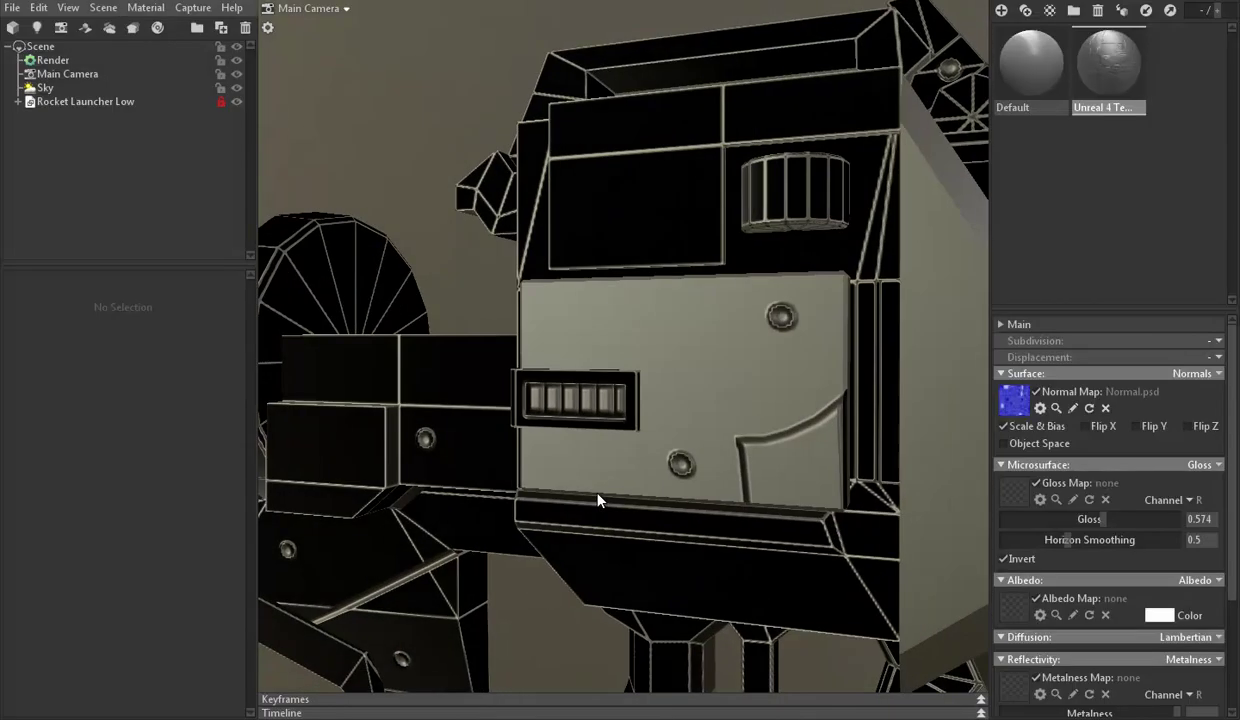
drag(598, 500, 670, 500)
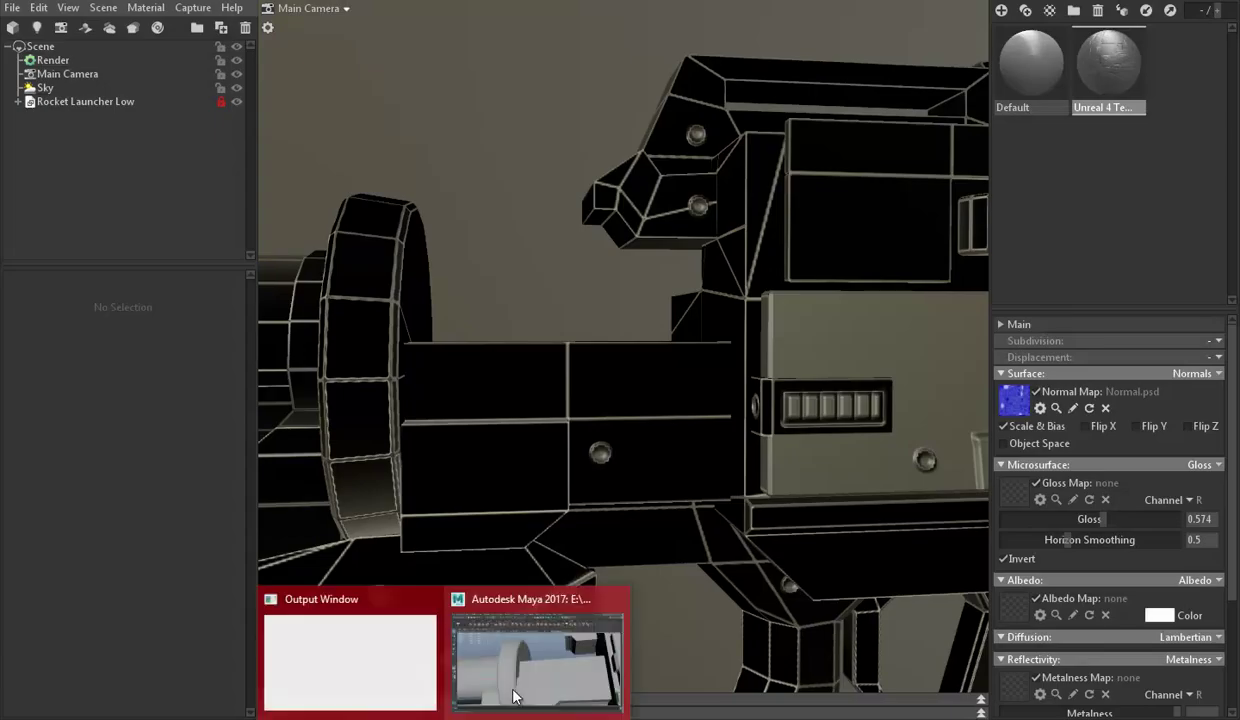
Select the box's middle and lower faces in Maya and frame their UVs
click(585, 650)
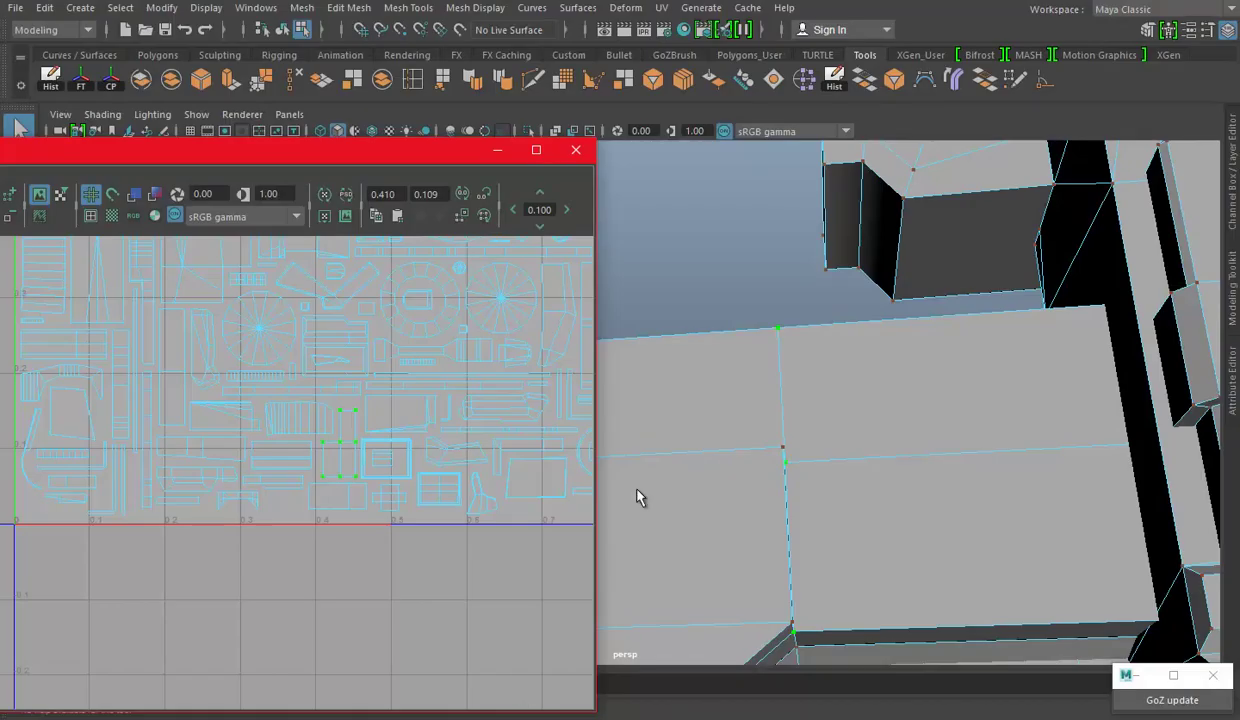
right_click(843, 320)
click(830, 194)
click(763, 361)
shift+click(747, 484)
click(365, 433)
key(f)
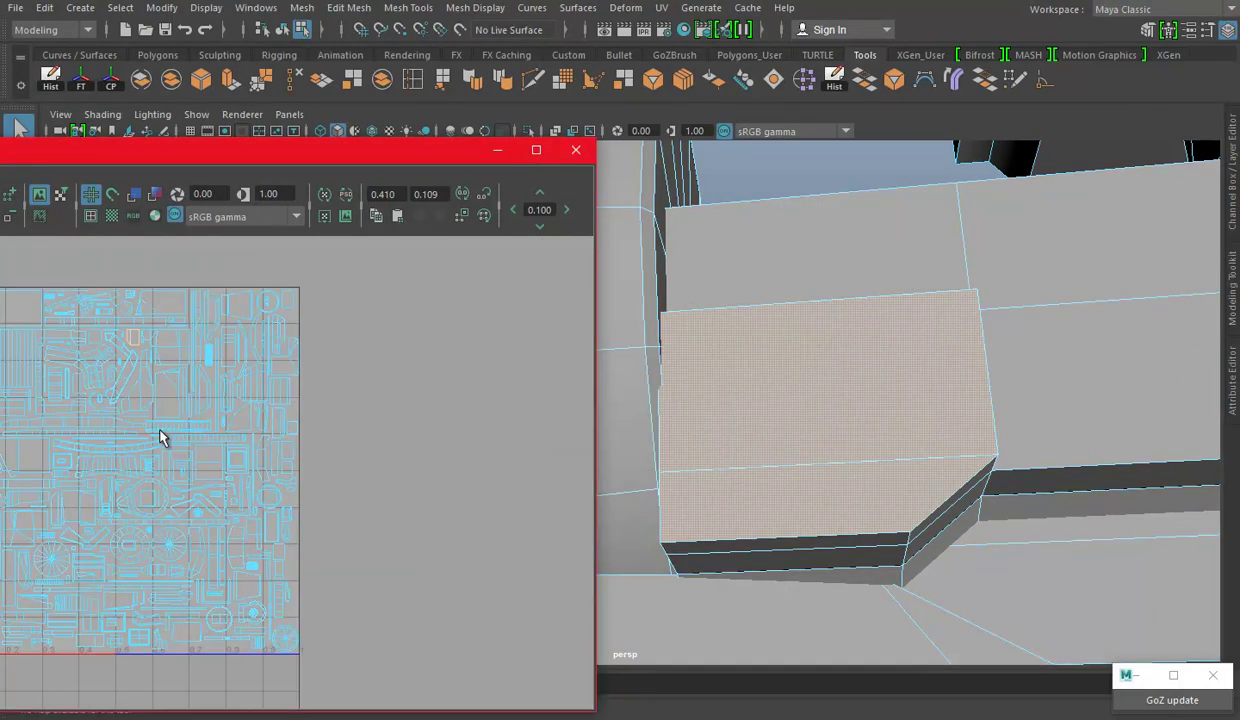
scroll(162, 437, up, 3)
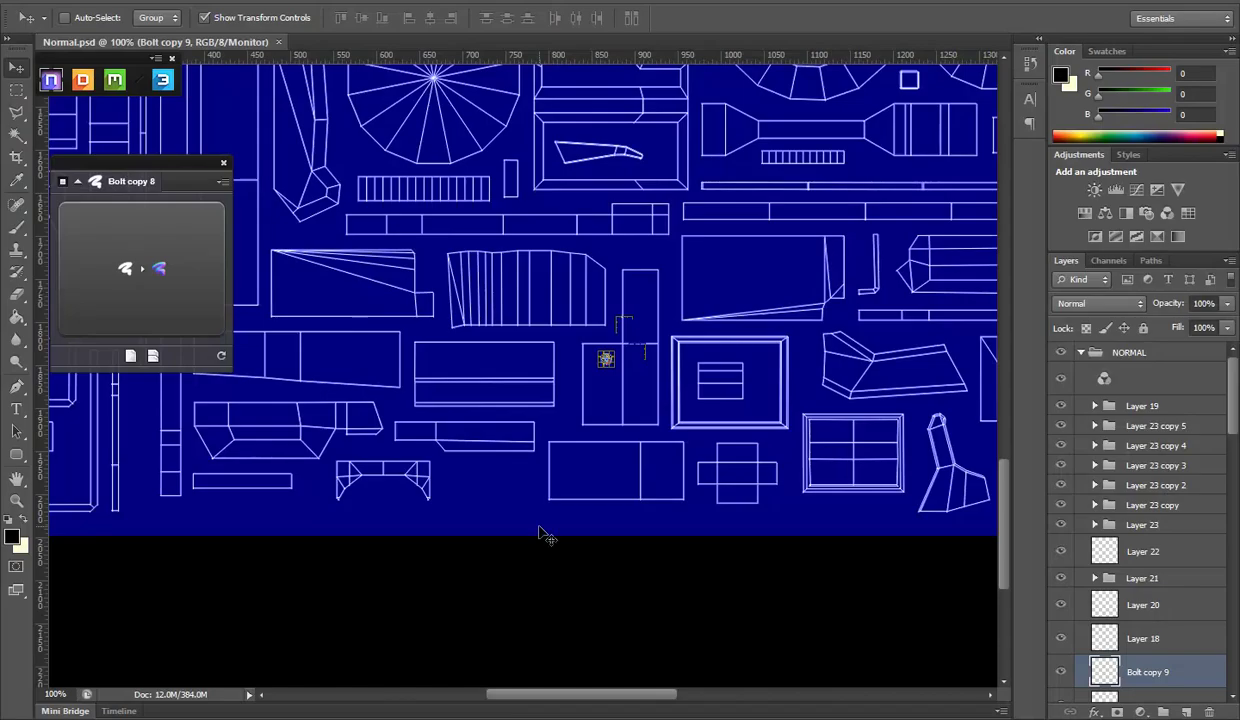
Pan the UV layout and orbit the launcher in Marmoset to inspect the grip and trigger area
drag(455, 305, 545, 553)
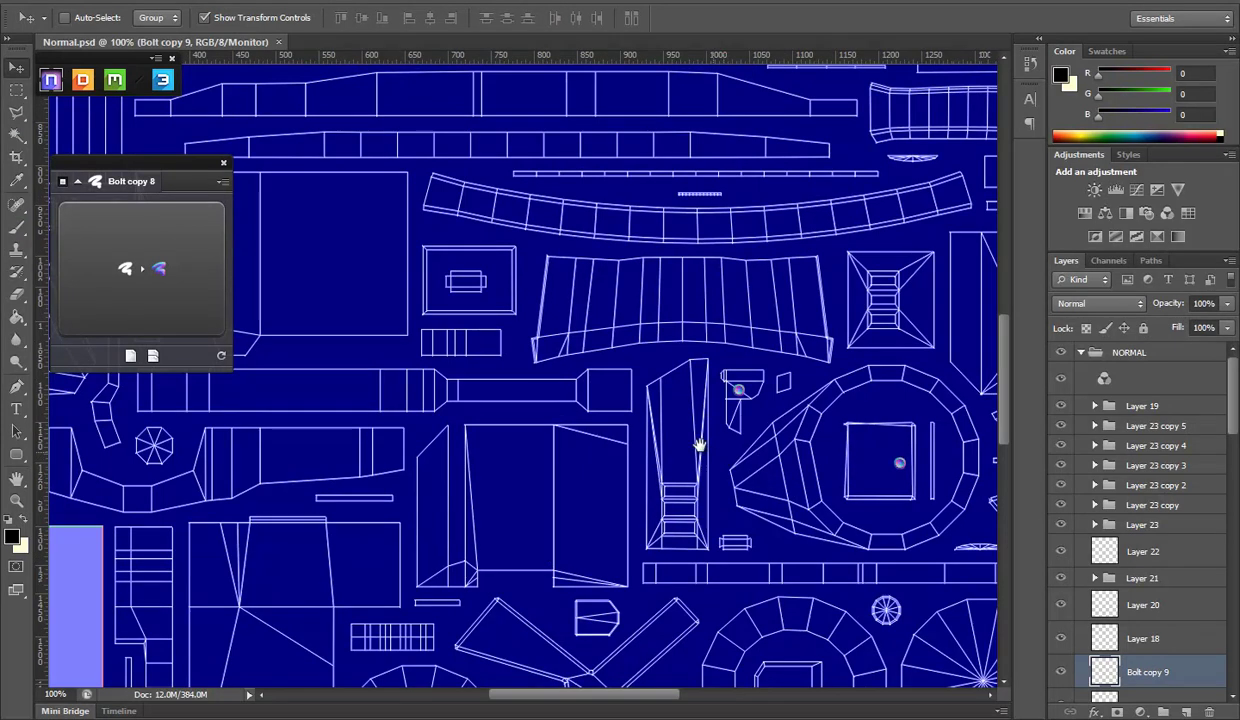
drag(699, 444, 549, 452)
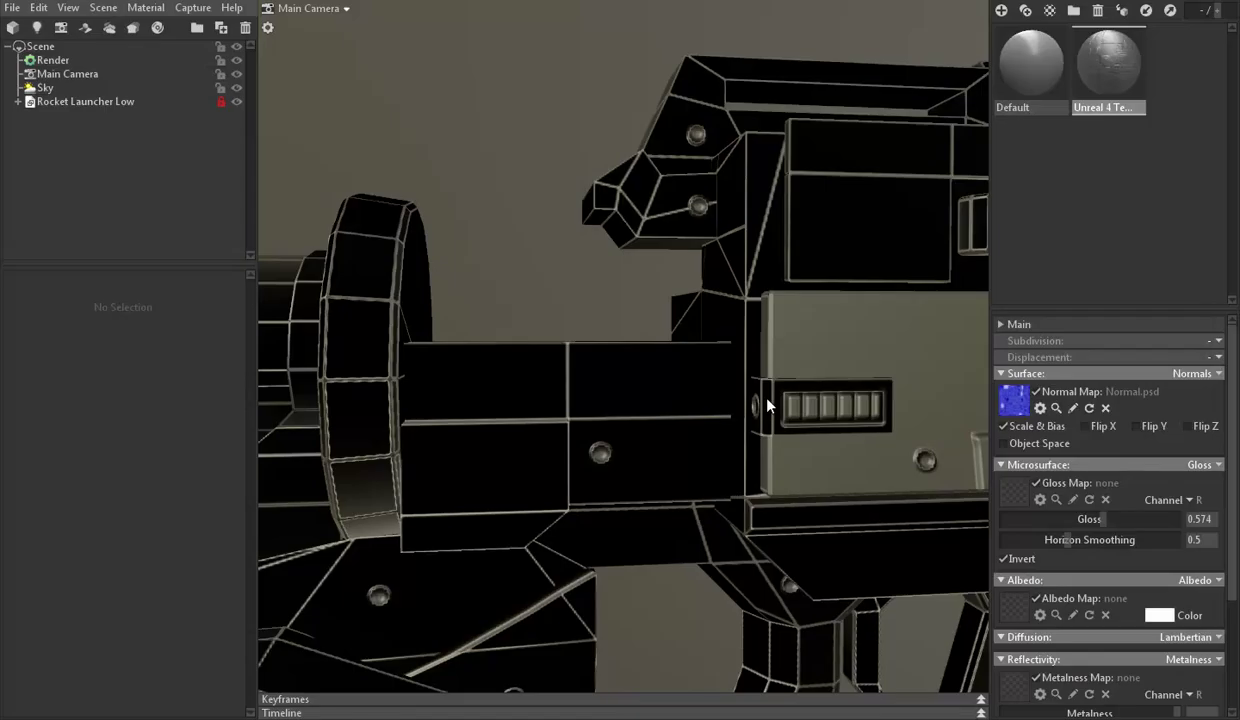
mouse_move(742, 385)
mouse_down()
mouse_move(553, 336)
mouse_move(585, 394)
mouse_move(682, 455)
mouse_move(667, 410)
mouse_move(749, 299)
mouse_move(705, 616)
mouse_up()
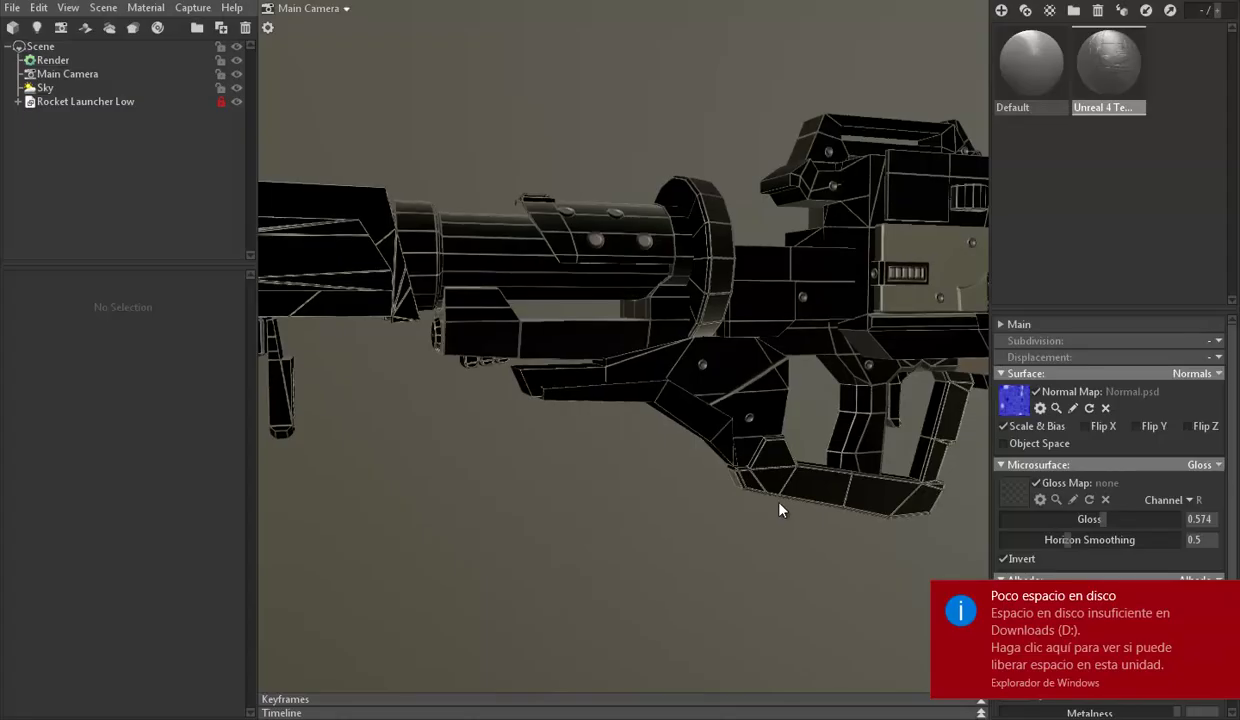
mouse_move(780, 510)
mouse_down()
mouse_move(728, 493)
mouse_move(783, 520)
mouse_move(588, 498)
mouse_up()
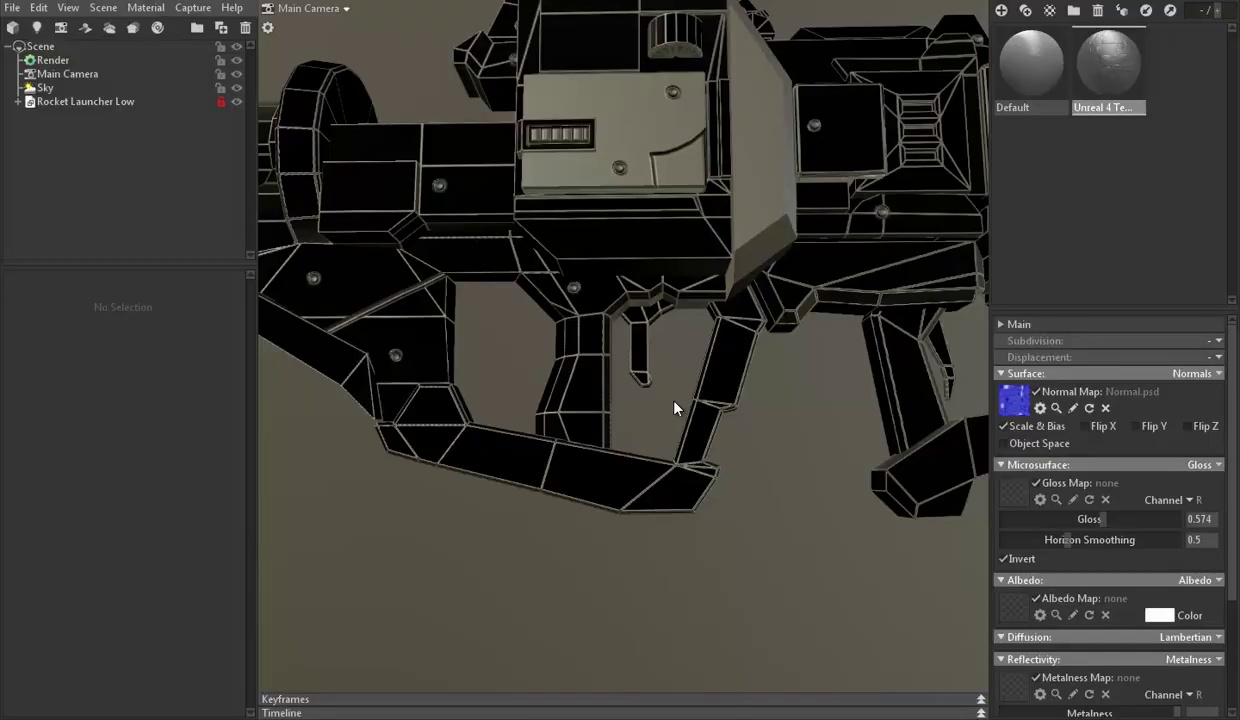
mouse_move(675, 396)
mouse_down()
mouse_move(880, 476)
mouse_move(584, 415)
mouse_move(548, 368)
mouse_up()
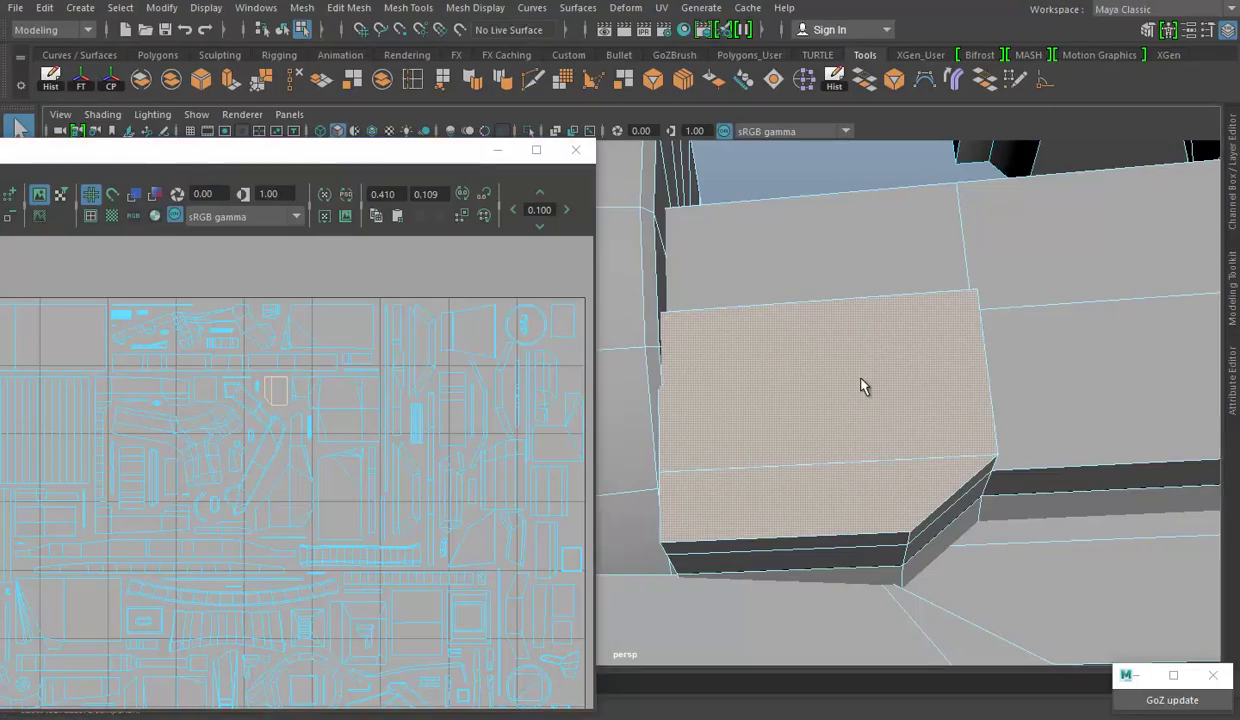
Select a grip face in Maya's face mode to reveal its UV island
scroll(864, 382, down, 5)
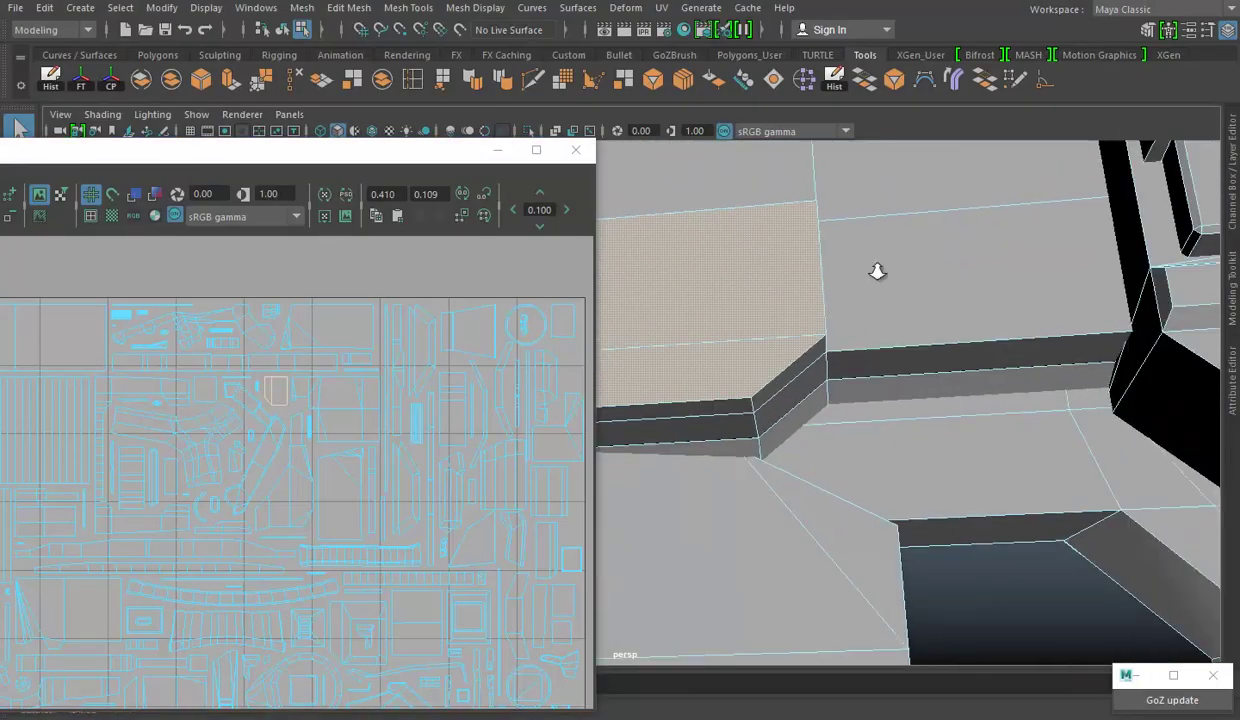
click(705, 306)
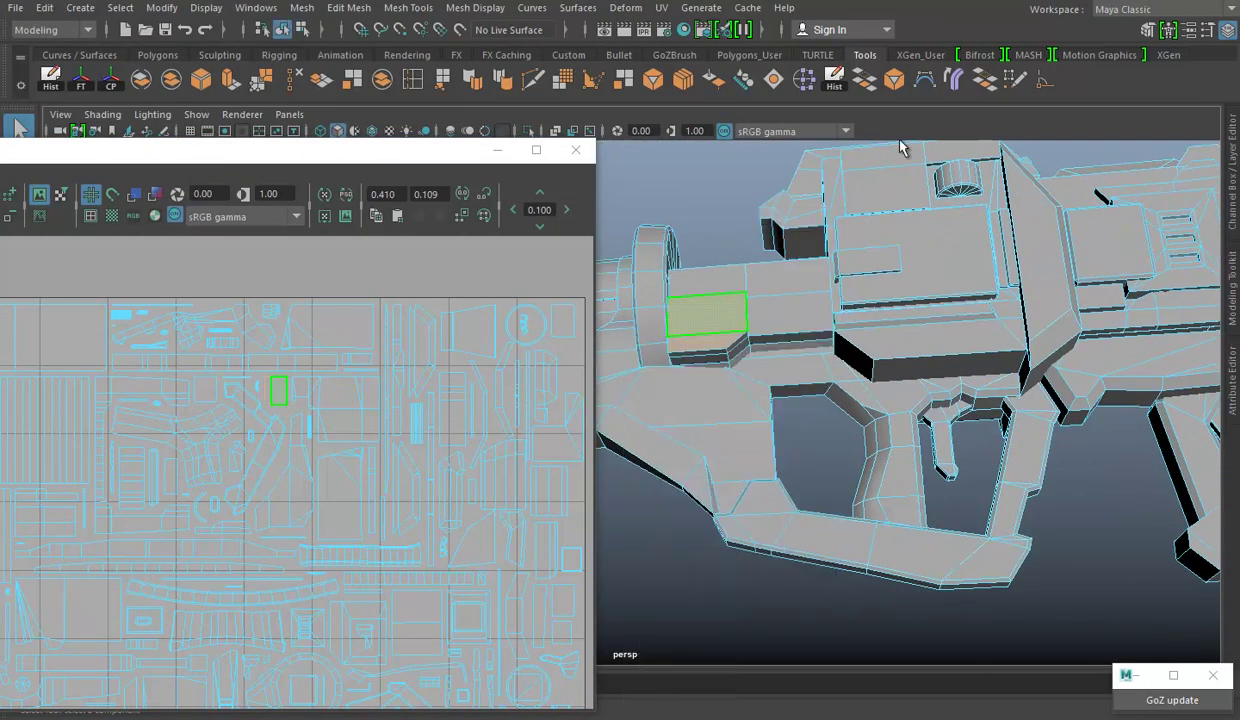
click(739, 415)
right_click(722, 240)
right_click(750, 240)
click(772, 510)
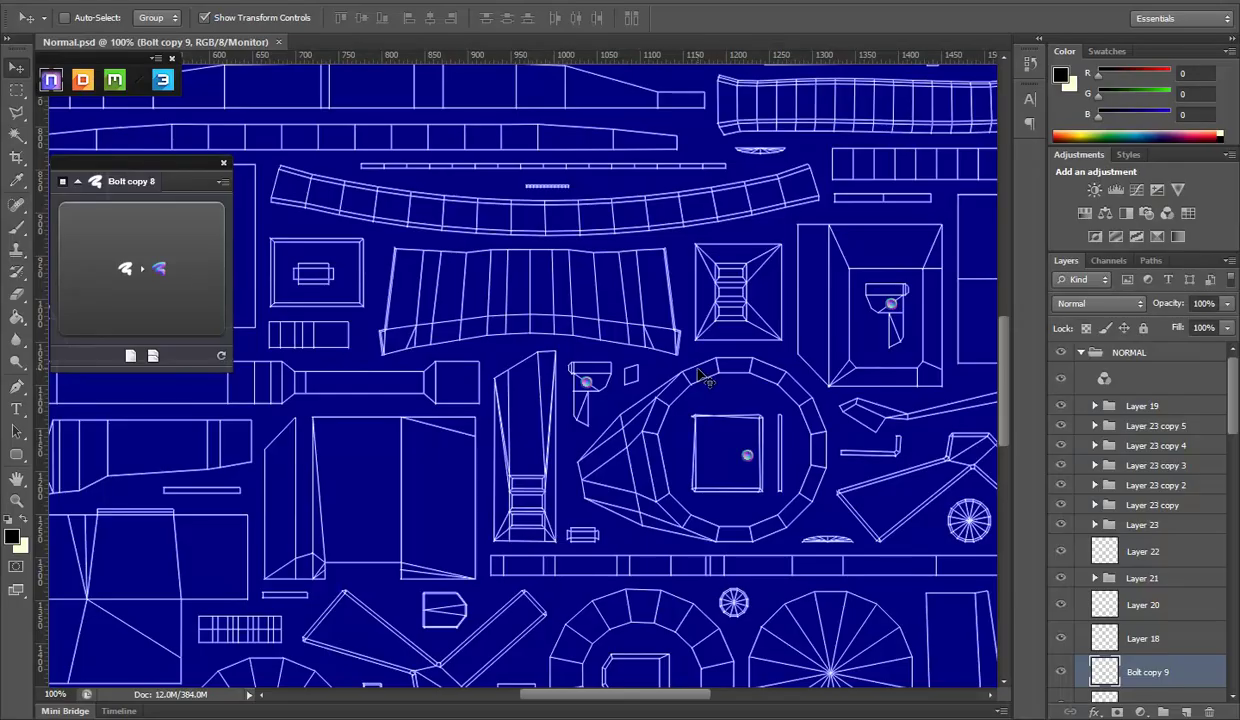
Duplicate the bolt layer as Bolt copy 10 and pan to the grip frame's UV shell
drag(670, 437, 653, 391)
mouse_move(703, 535)
mouse_down()
mouse_move(629, 366)
mouse_move(590, 421)
mouse_up()
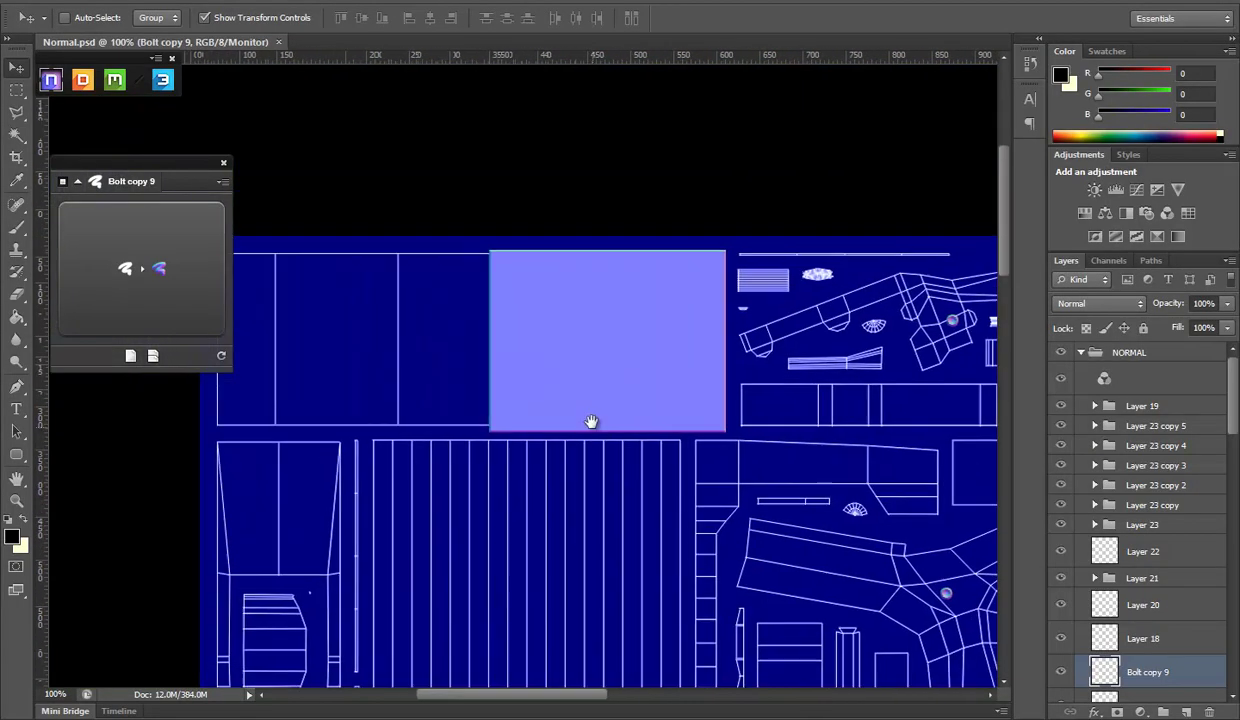
drag(667, 457, 768, 308)
key(ctrl+j)
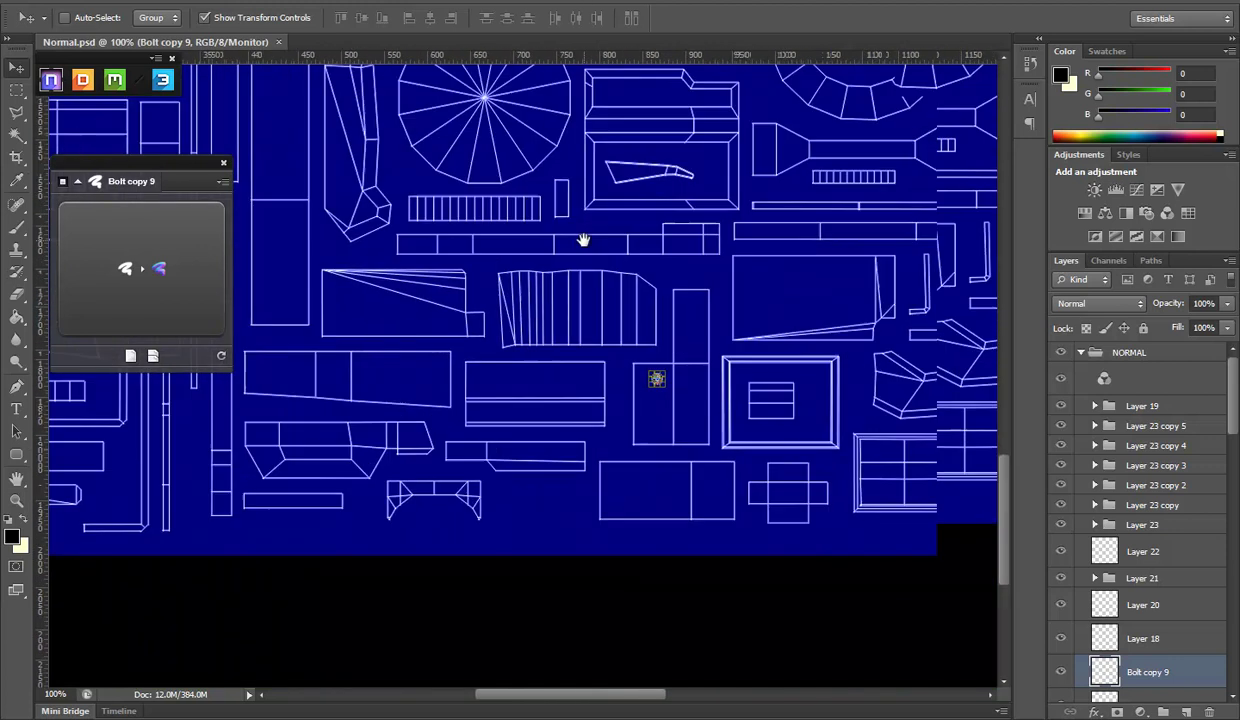
drag(581, 238, 657, 399)
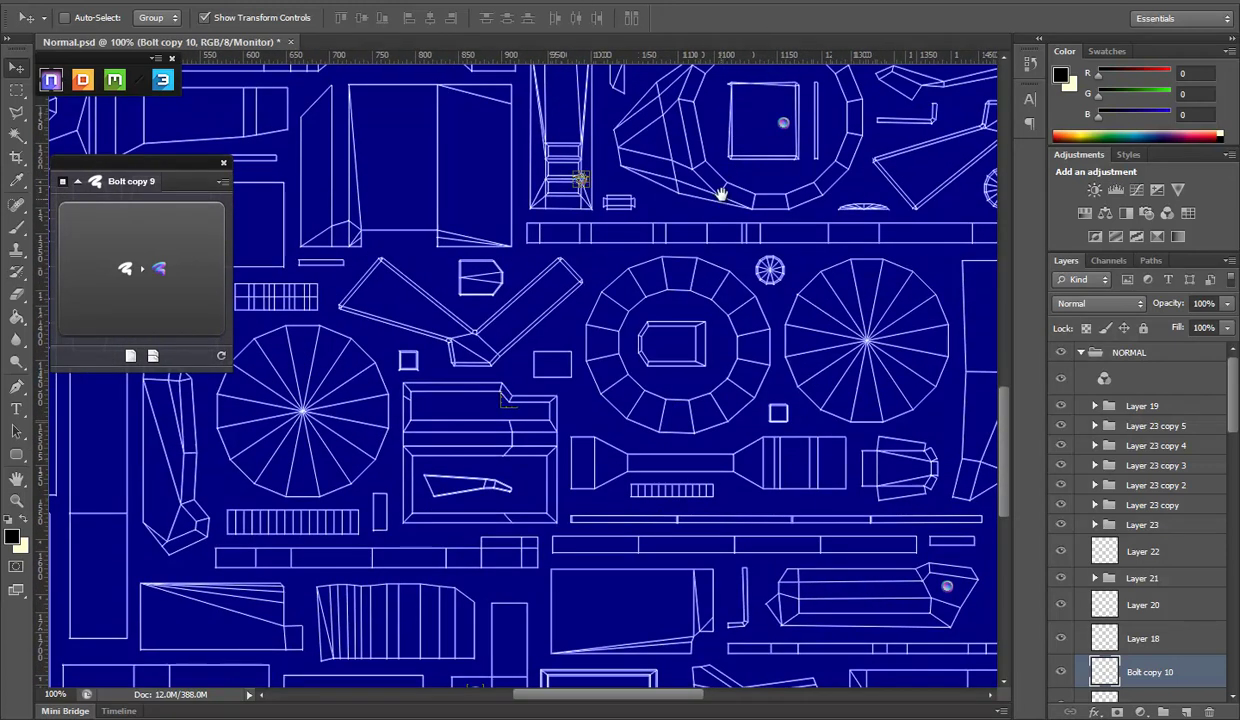
drag(720, 193, 684, 512)
drag(703, 266, 697, 524)
drag(686, 306, 697, 360)
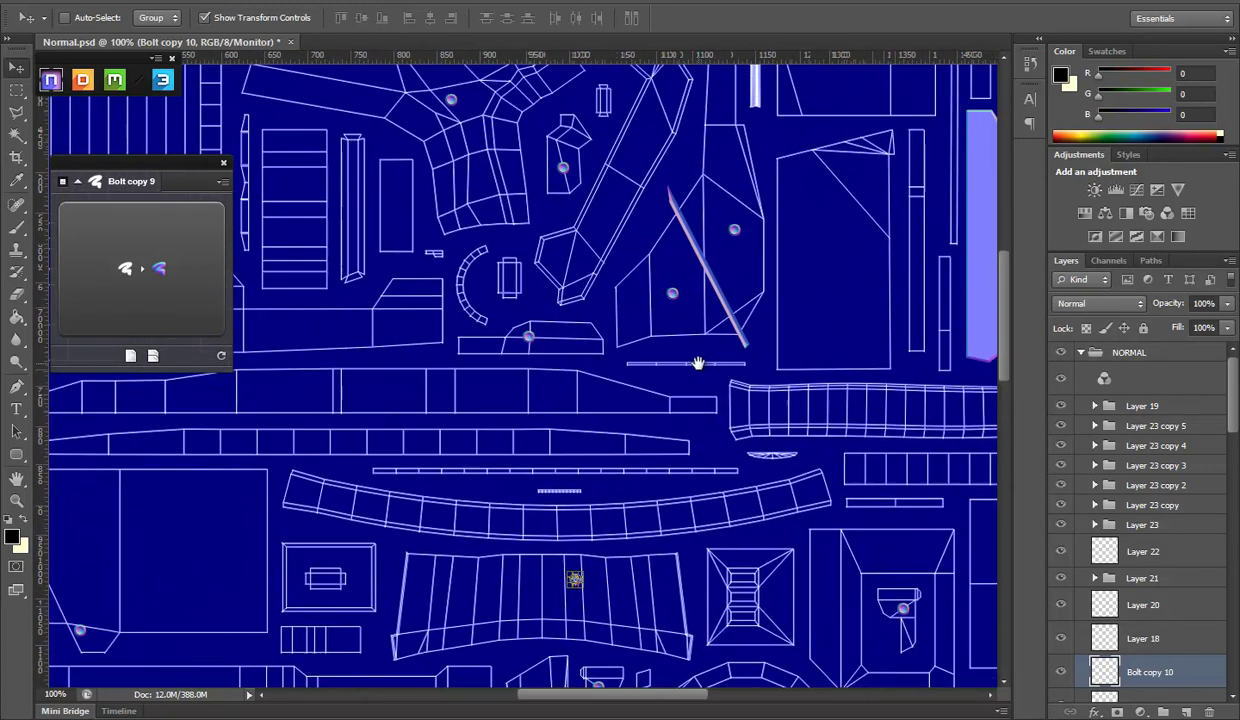
drag(731, 178, 724, 378)
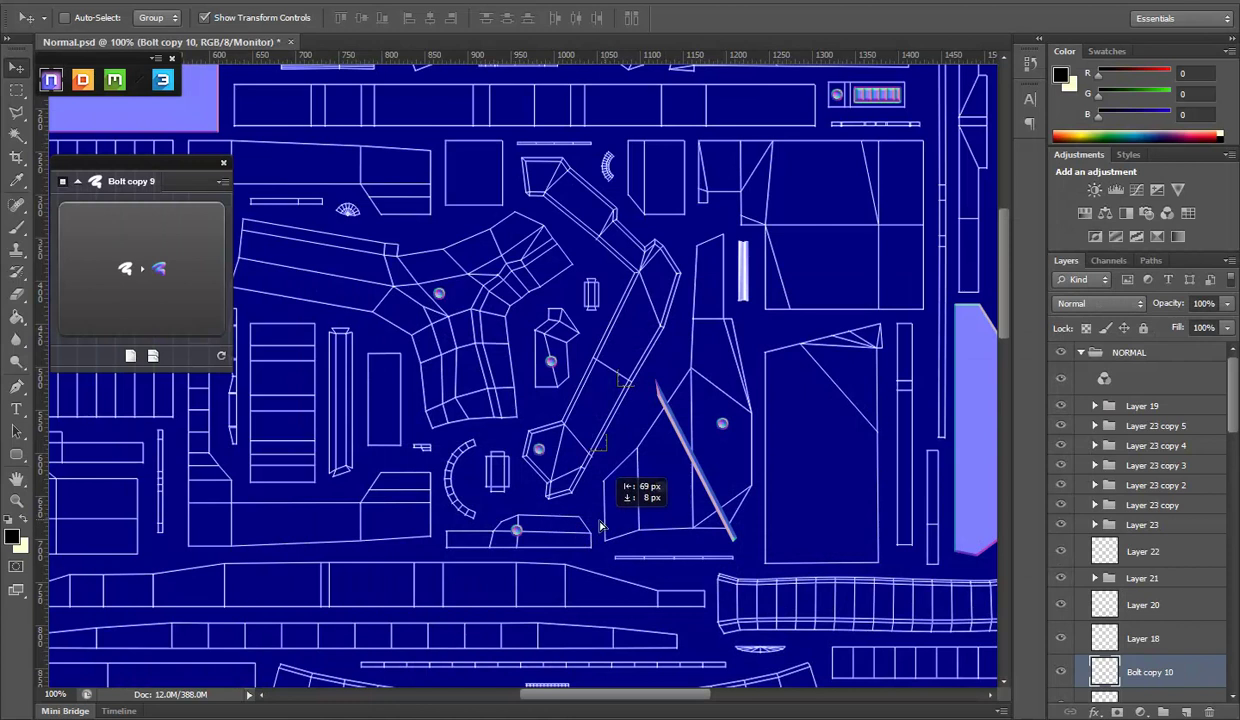
Slide Bolt copy 10 into place on its shell and check it from above in Marmoset
drag(600, 525, 632, 534)
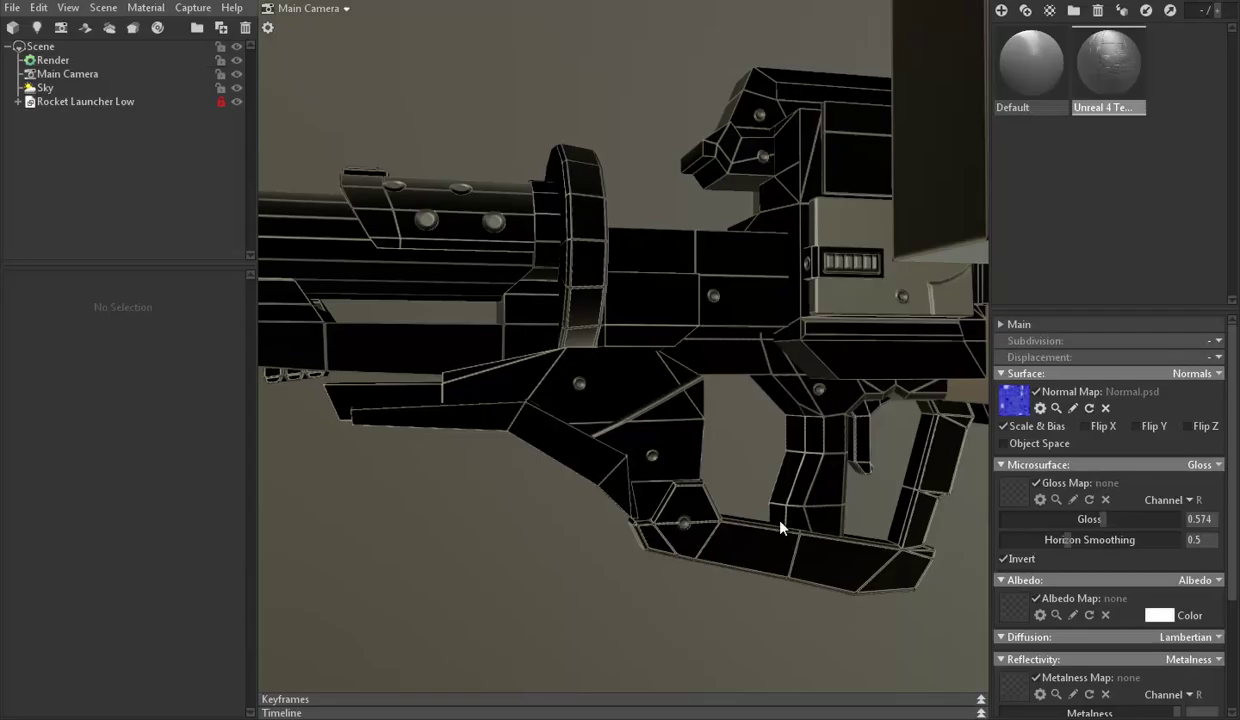
mouse_move(781, 522)
mouse_down()
mouse_move(703, 493)
mouse_move(668, 690)
mouse_up()
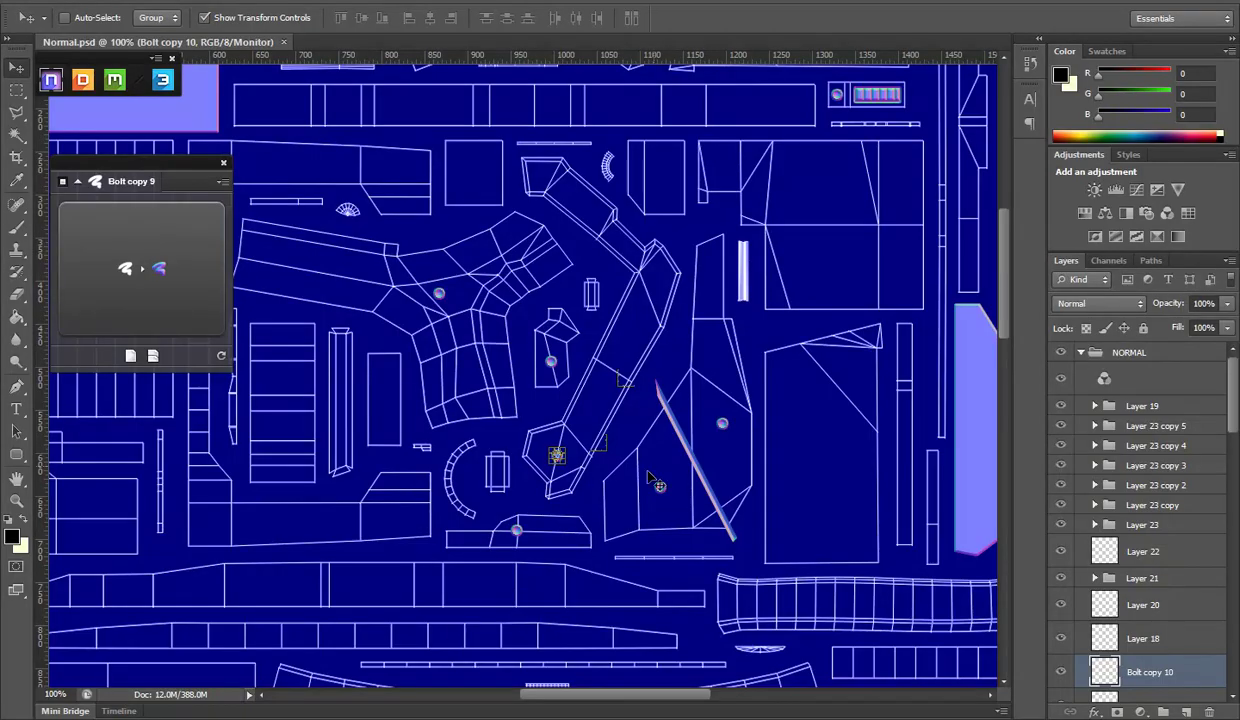
mouse_move(655, 483)
mouse_down()
mouse_move(786, 447)
mouse_move(553, 429)
mouse_move(349, 434)
mouse_move(592, 413)
mouse_move(581, 418)
mouse_up()
mouse_move(443, 410)
mouse_down()
mouse_move(822, 410)
mouse_move(473, 379)
mouse_up()
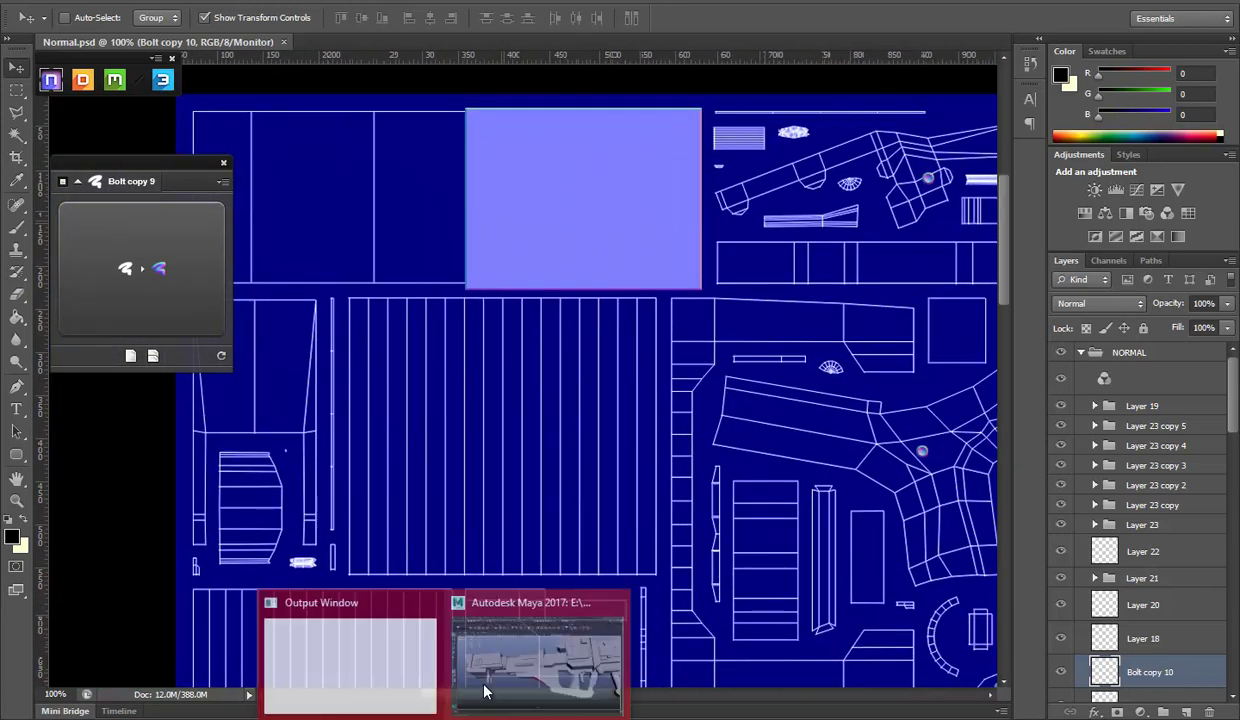
Select a lower bevel face on the barrel in Maya to locate its UV shell, then return to object mode
click(530, 660)
right_click(753, 410)
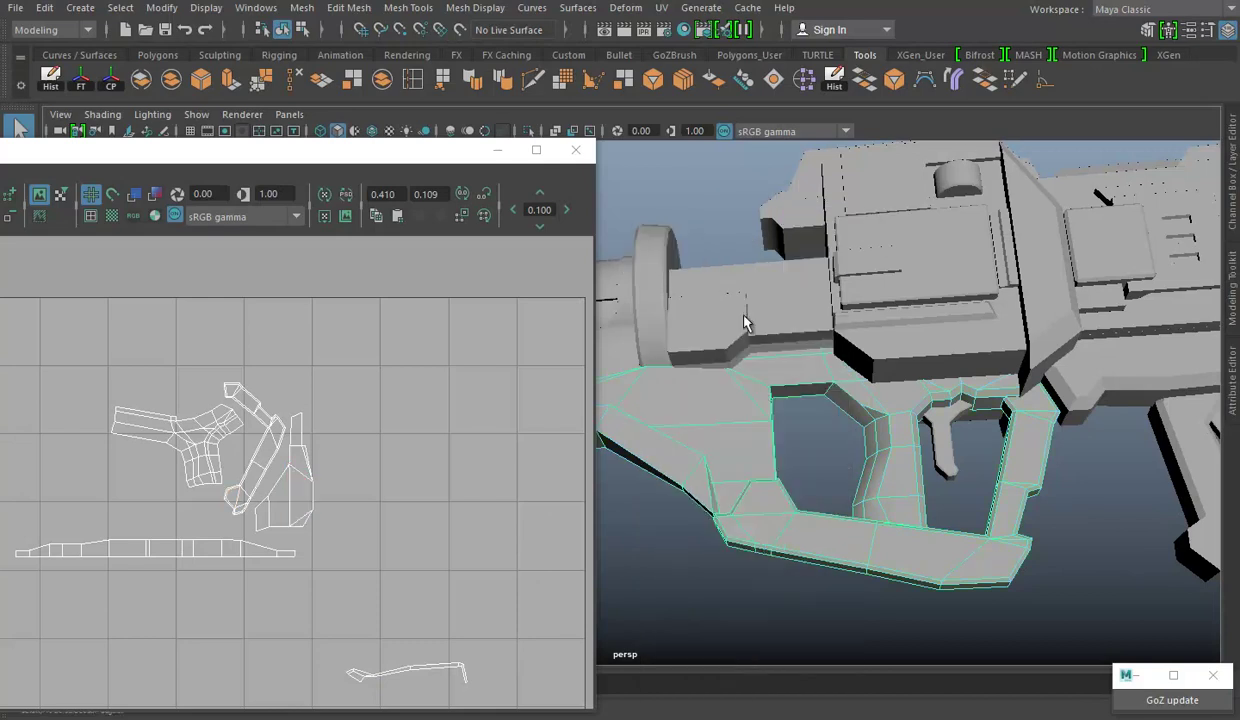
click(738, 324)
right_click(734, 327)
click(704, 346)
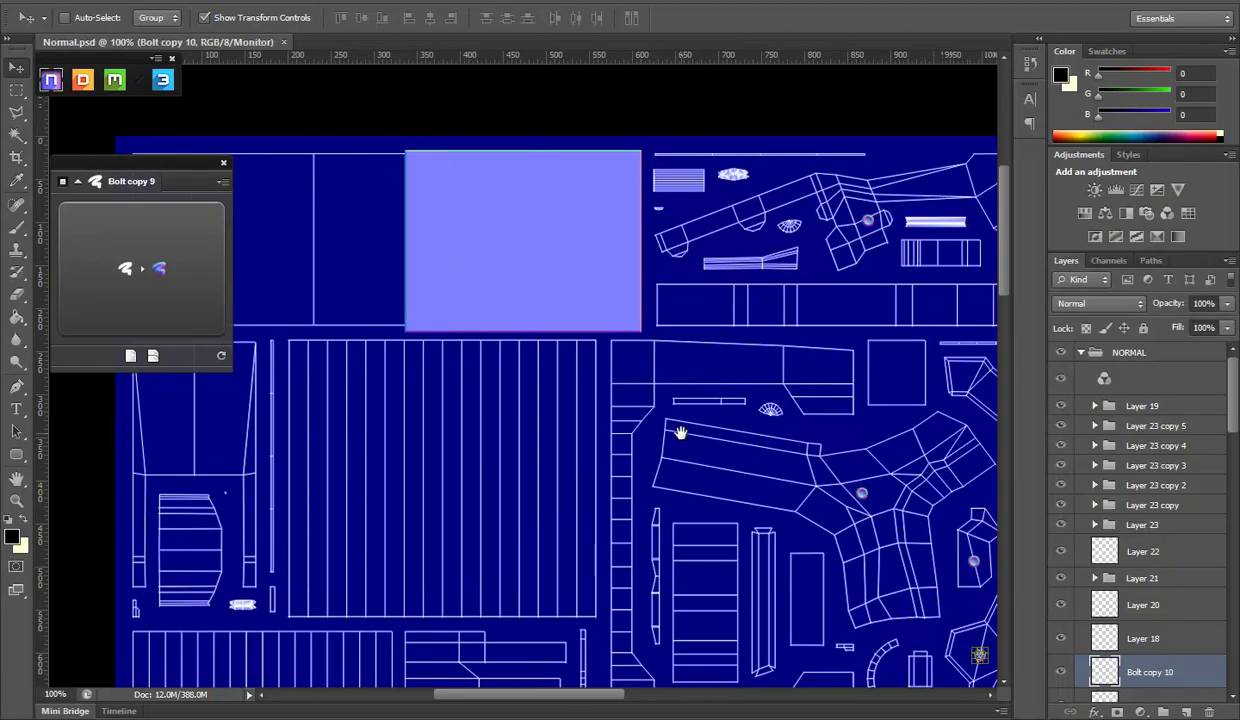
drag(800, 430, 643, 467)
mouse_move(789, 492)
mouse_down()
mouse_move(652, 468)
mouse_move(459, 476)
mouse_move(590, 465)
mouse_move(578, 482)
mouse_move(673, 476)
mouse_move(700, 435)
mouse_move(705, 395)
mouse_up()
mouse_move(519, 441)
mouse_down()
mouse_move(515, 472)
mouse_move(356, 470)
mouse_up()
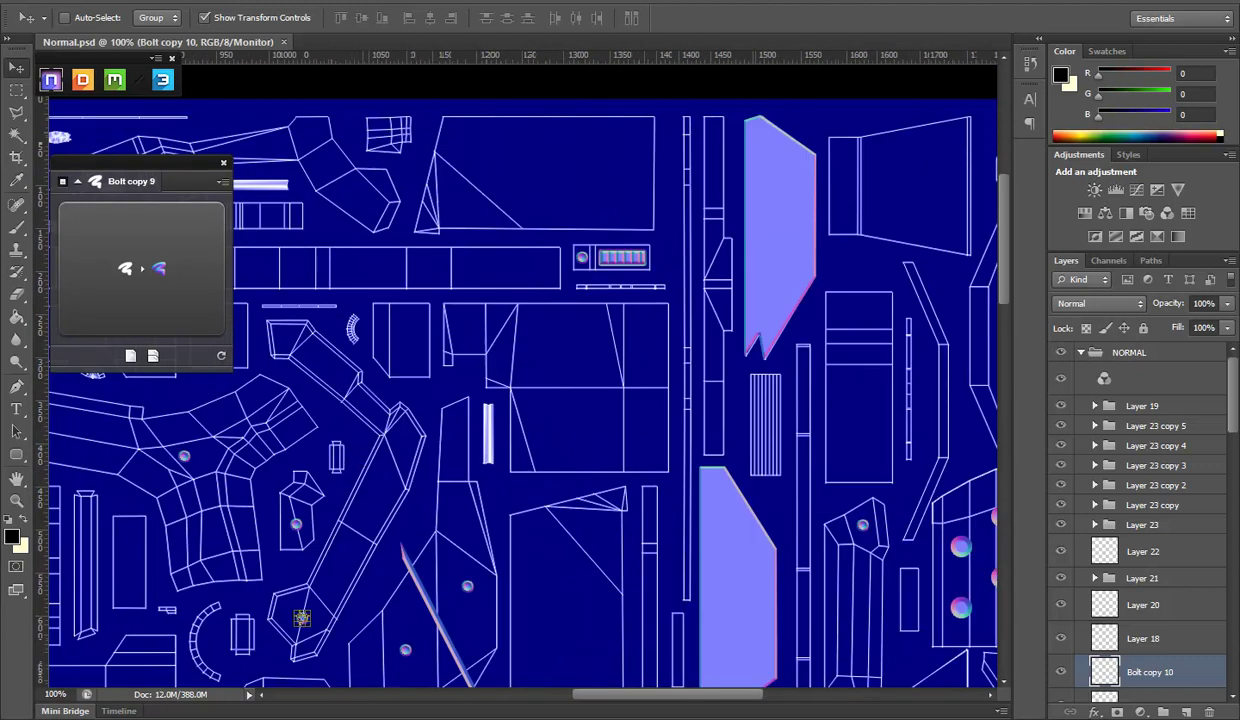
click(485, 625)
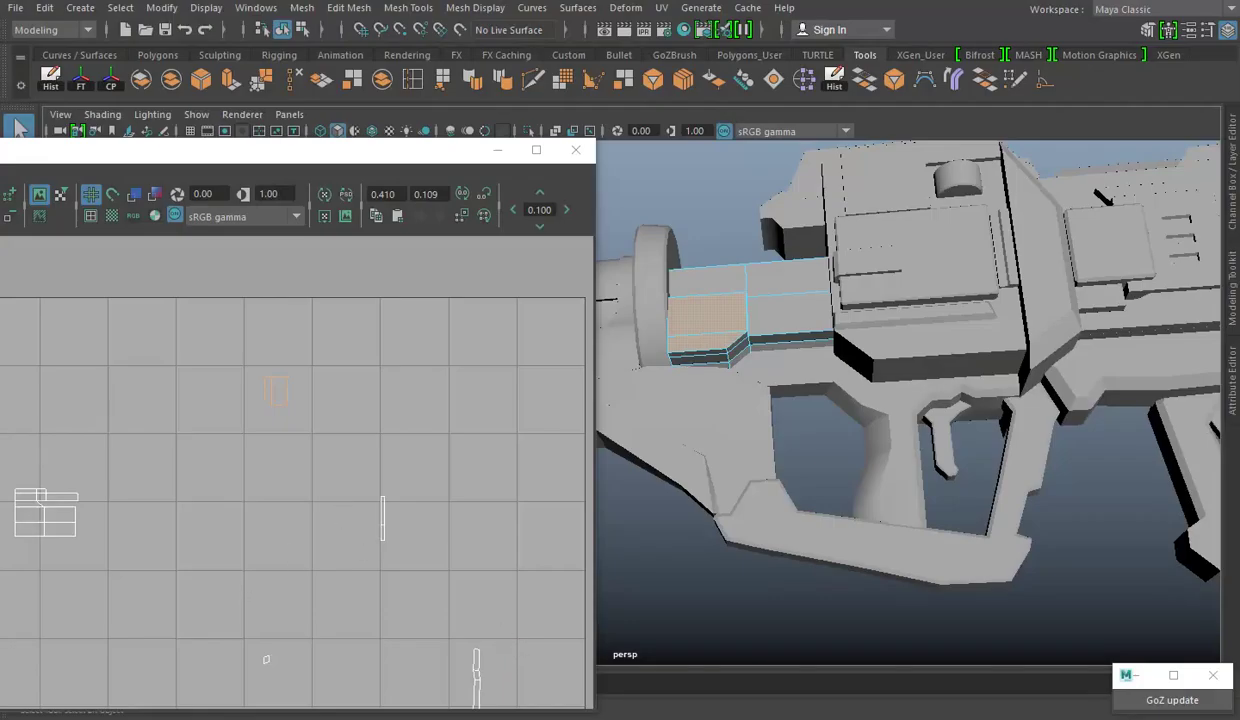
scroll(722, 460, down, 5)
right_click(664, 241)
click(653, 346)
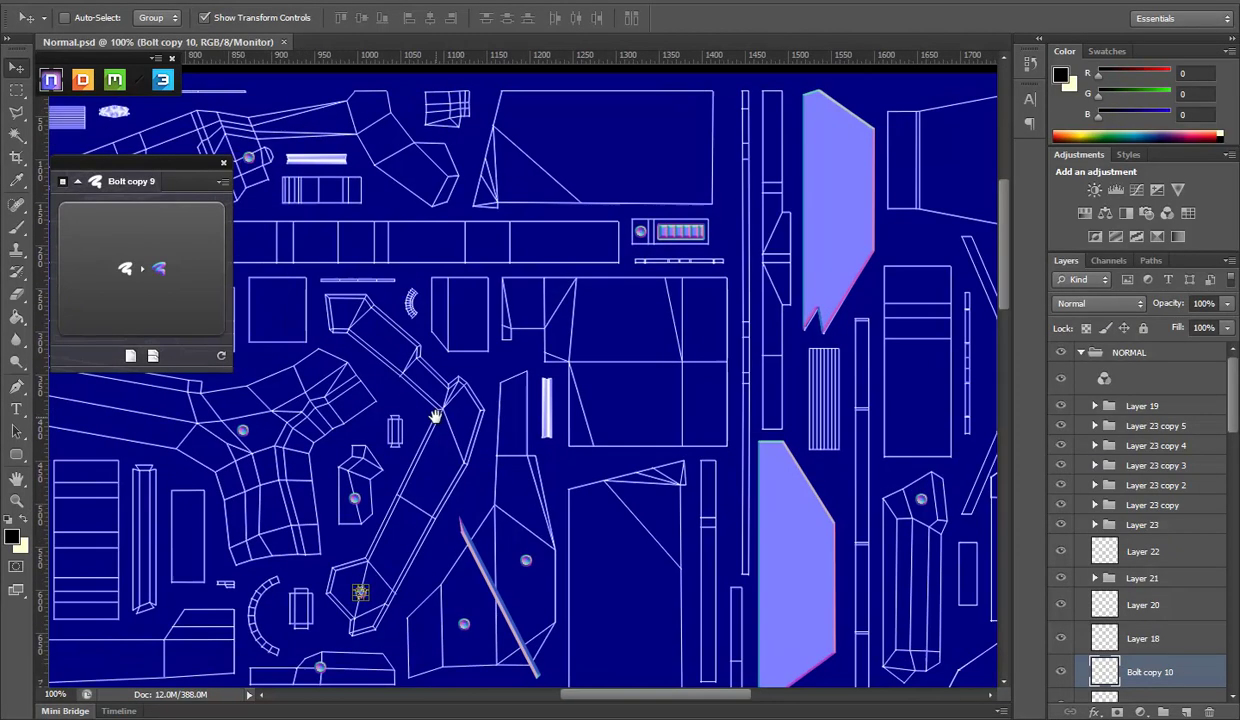
Zoom to 200% on the target shell and add empty Layer 24 above Layer 19
click(16, 500)
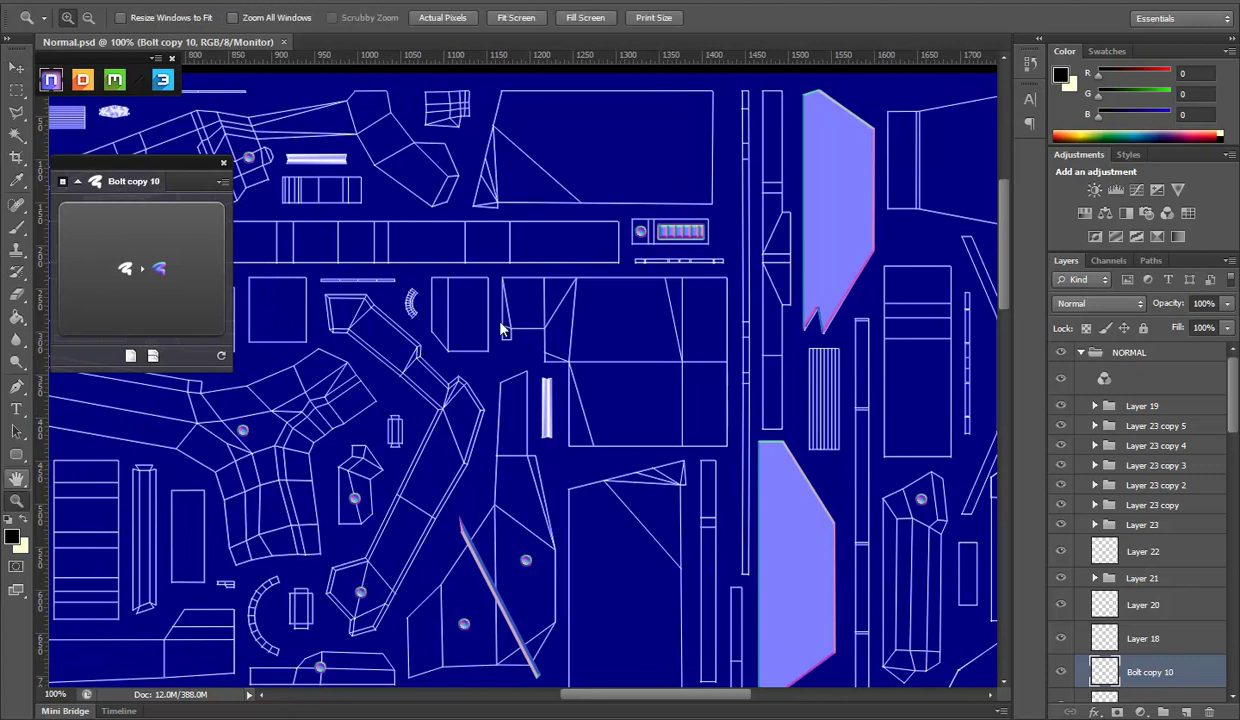
click(459, 306)
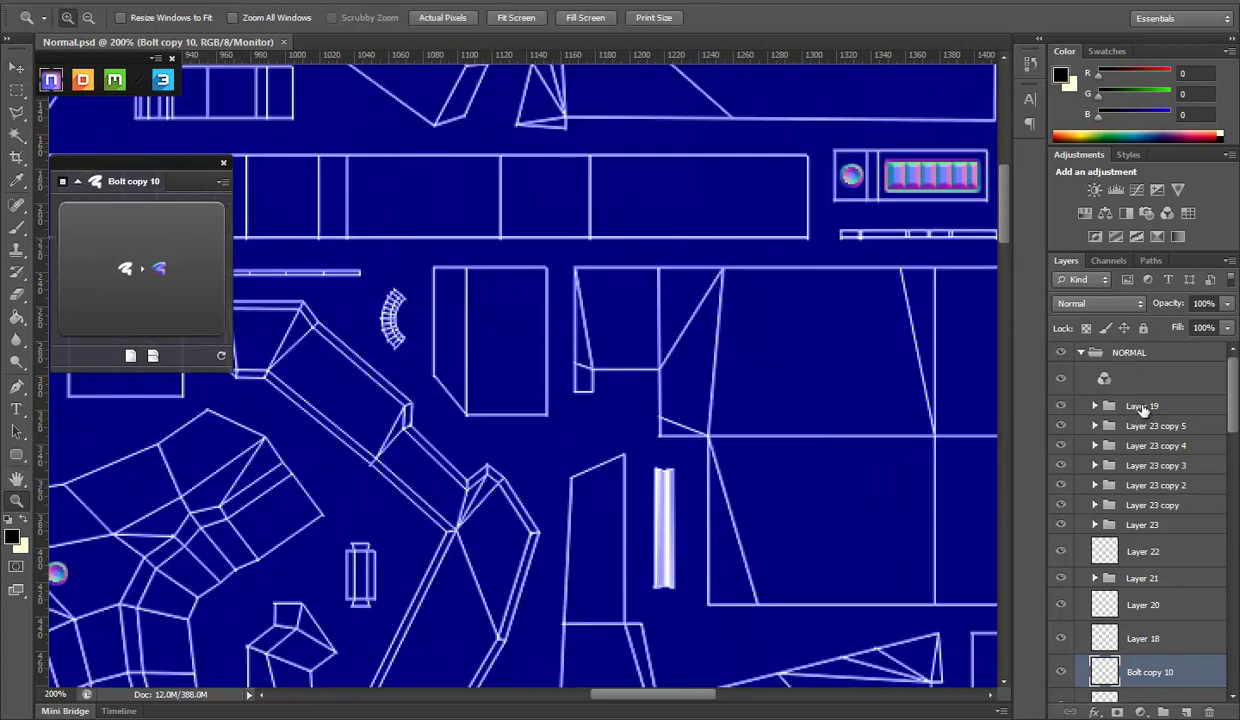
click(1142, 408)
click(1188, 711)
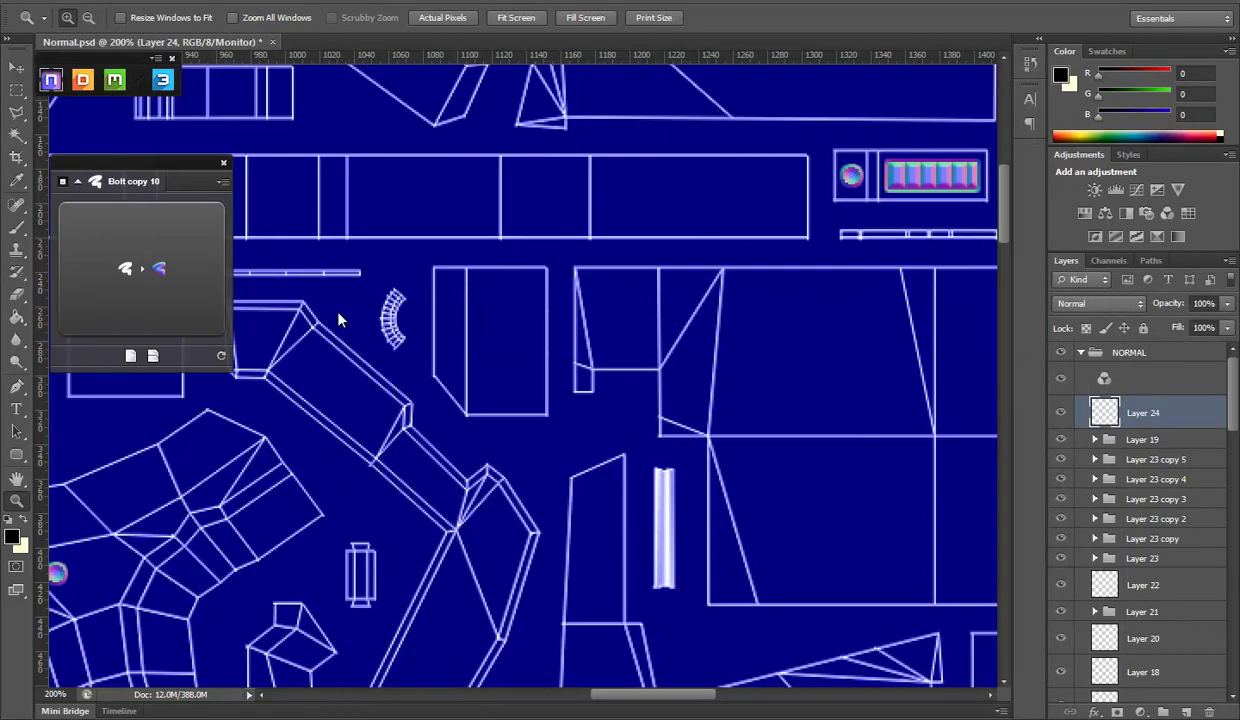
Turn a small marquee rectangle inside the UV shell into an nDo groove bevel of size 5
key(m)
drag(476, 283, 532, 403)
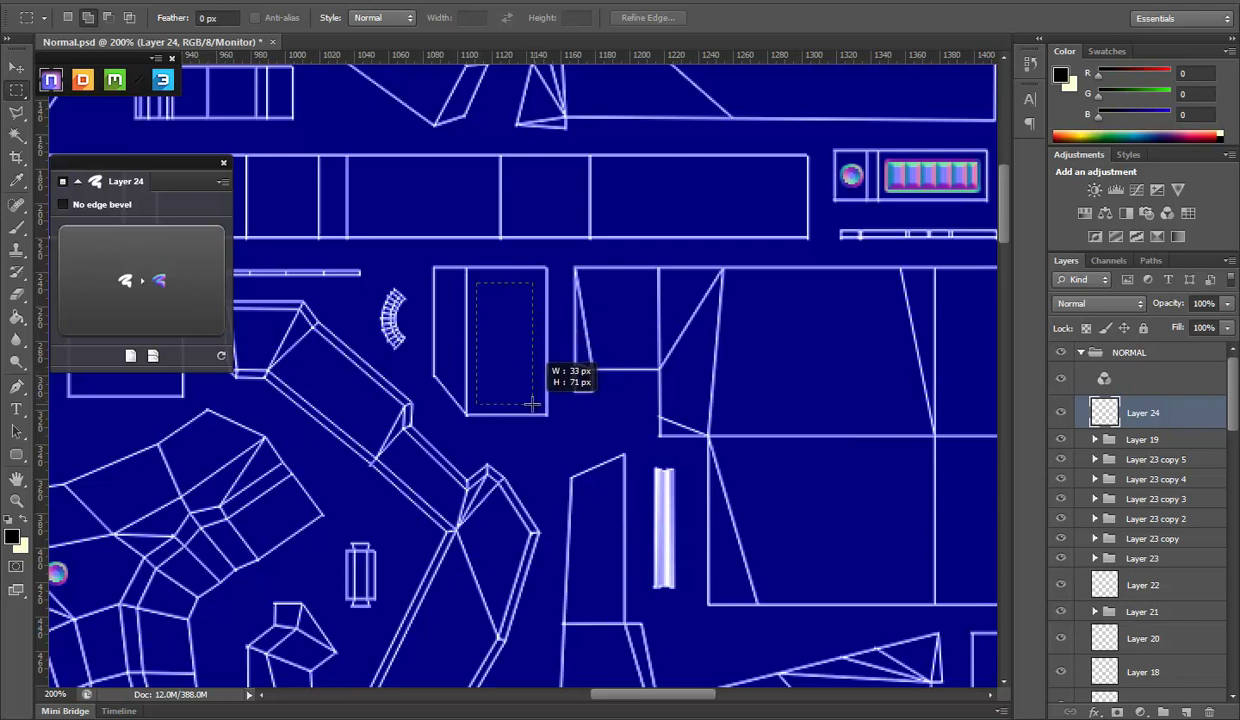
click(178, 305)
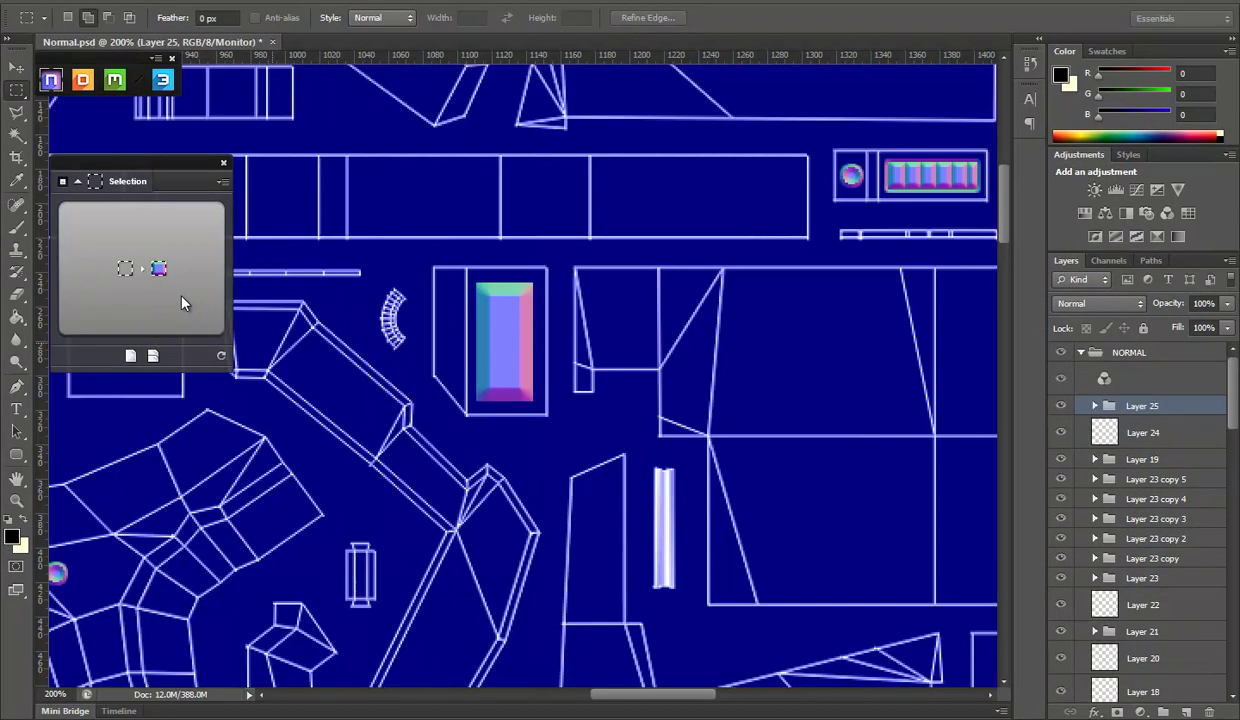
click(105, 222)
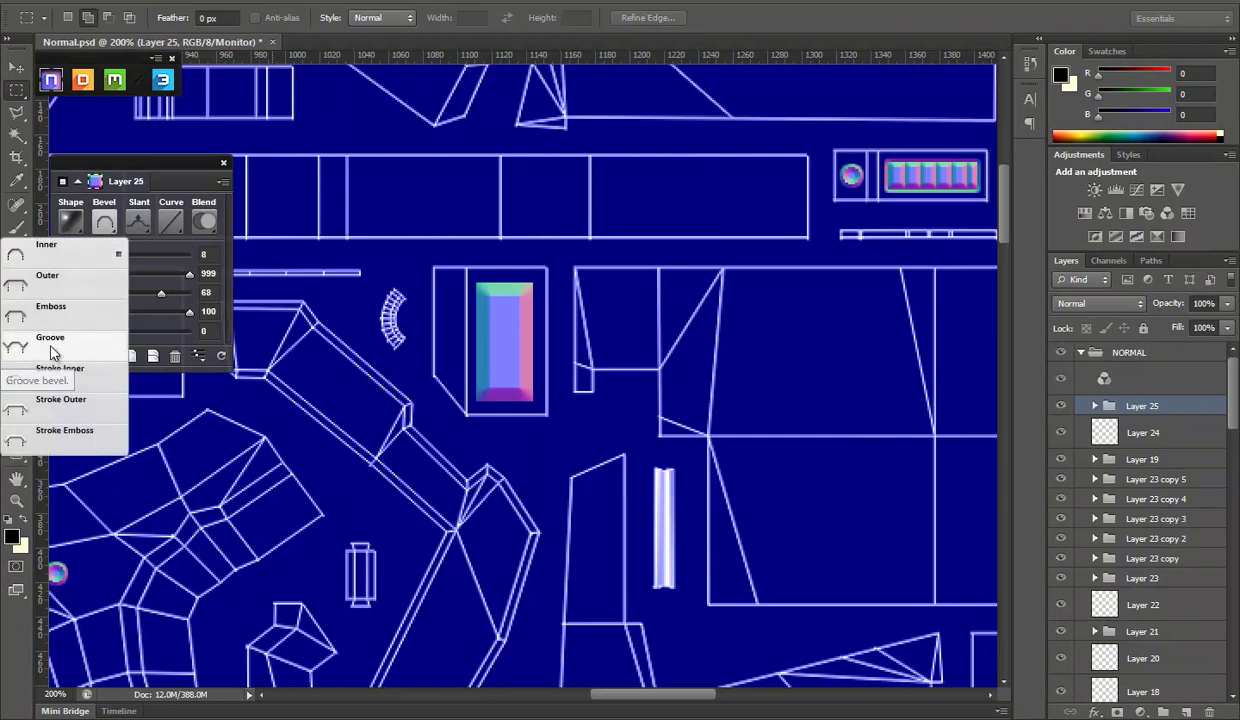
click(64, 340)
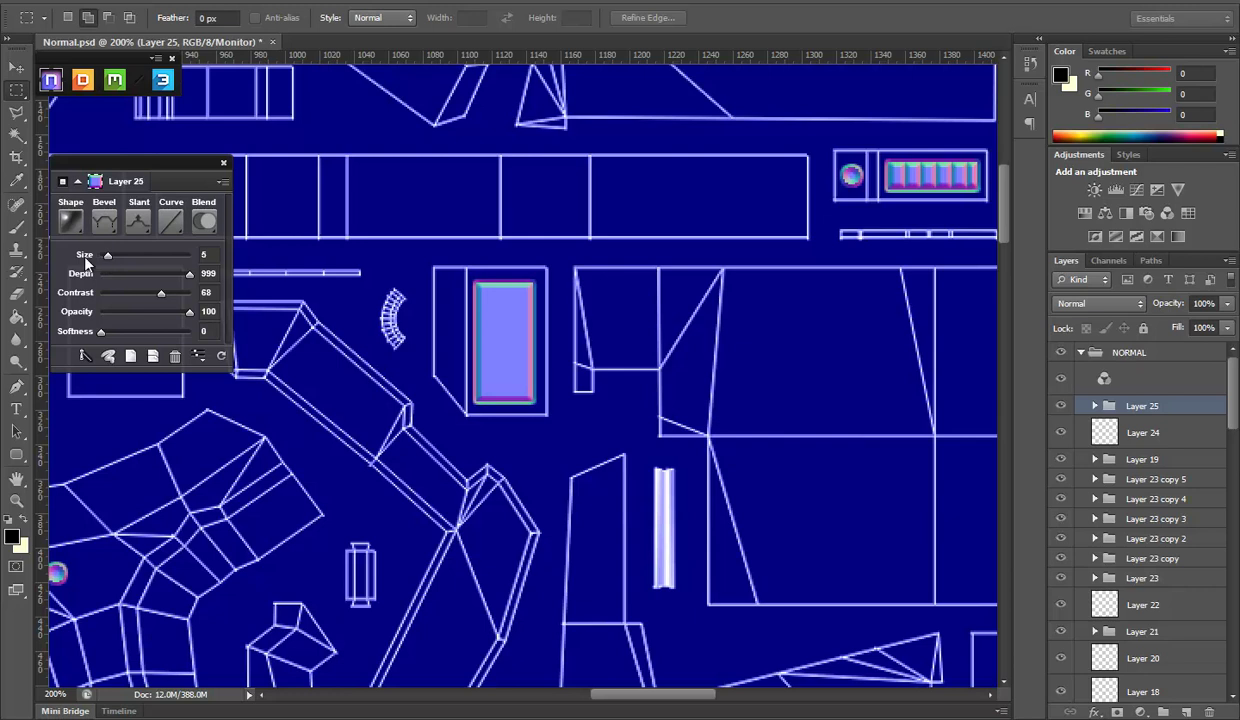
Zoom to 300%, nudge the grooved panel up about 3 px, and add an empty layer above
click(16, 498)
click(533, 329)
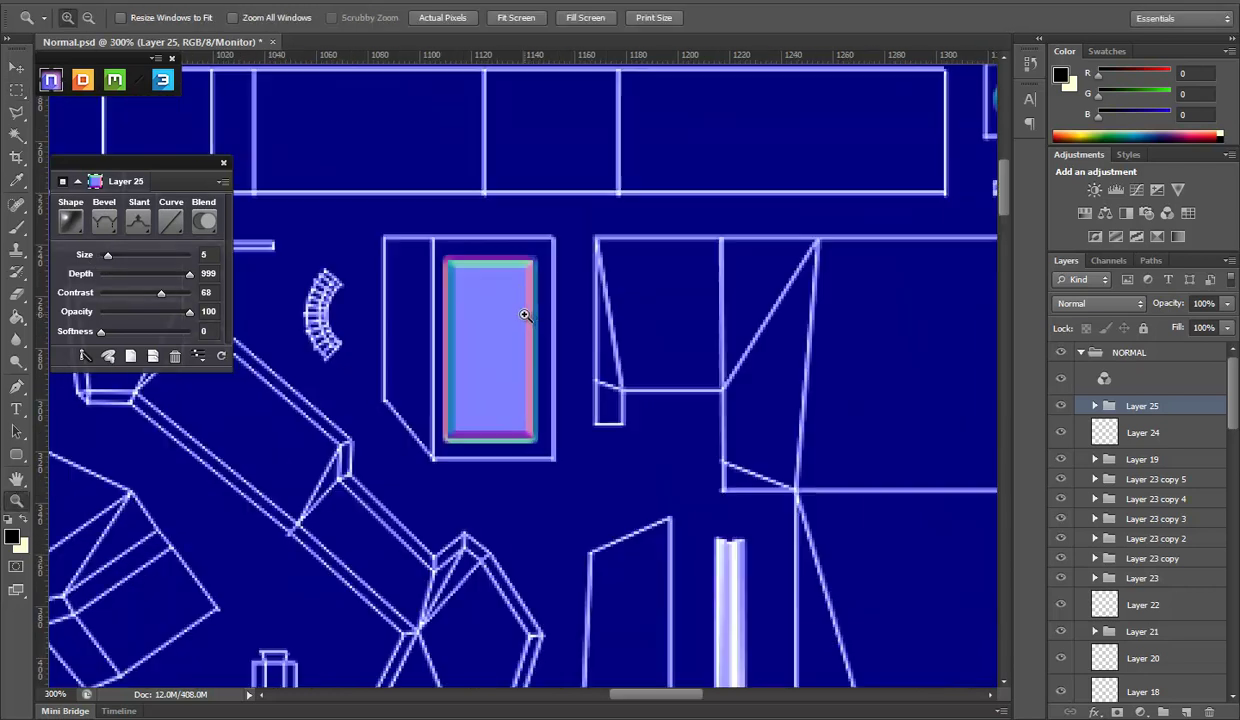
click(16, 66)
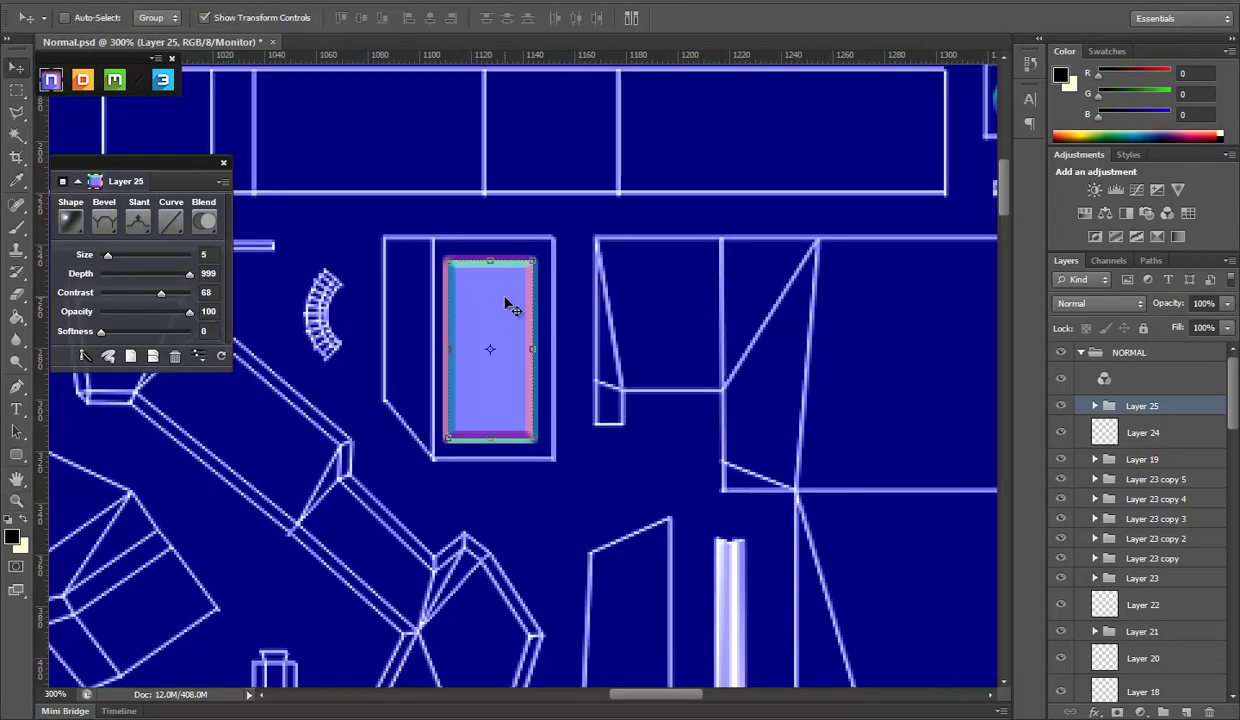
drag(490, 285, 488, 281)
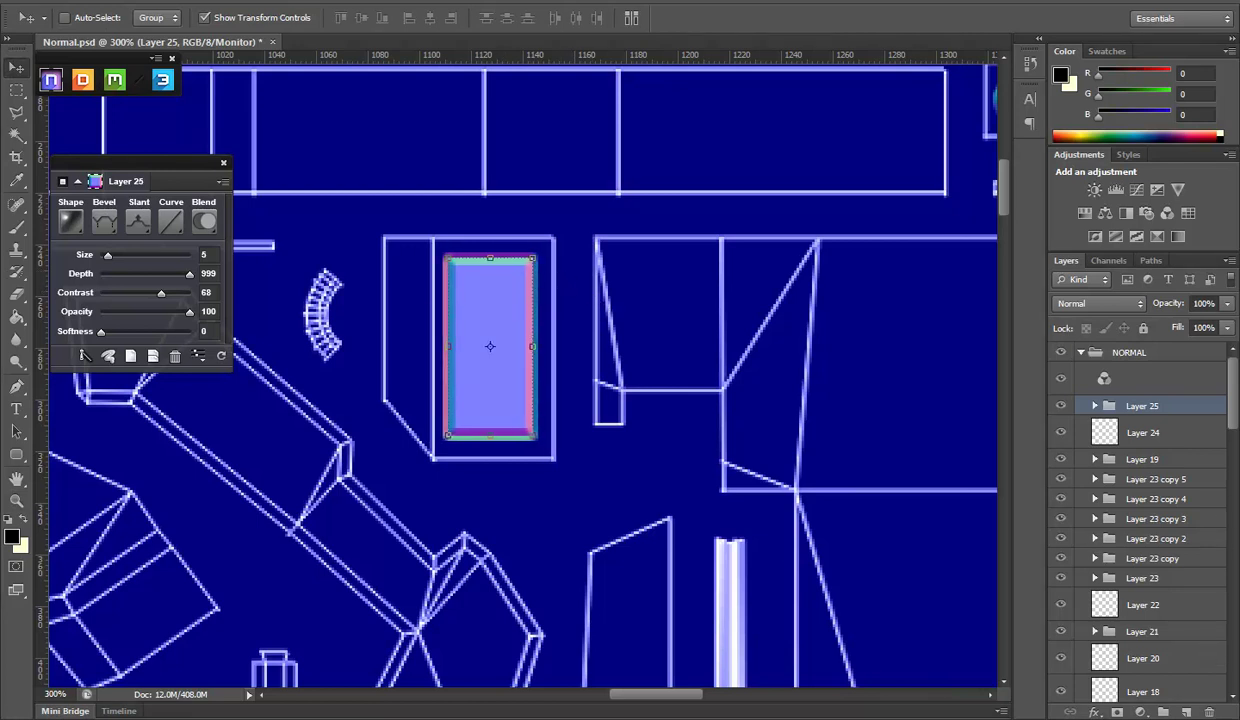
click(1186, 712)
Bevel a small square inside the grooved panel with a Half Round curve at size 4
key(m)
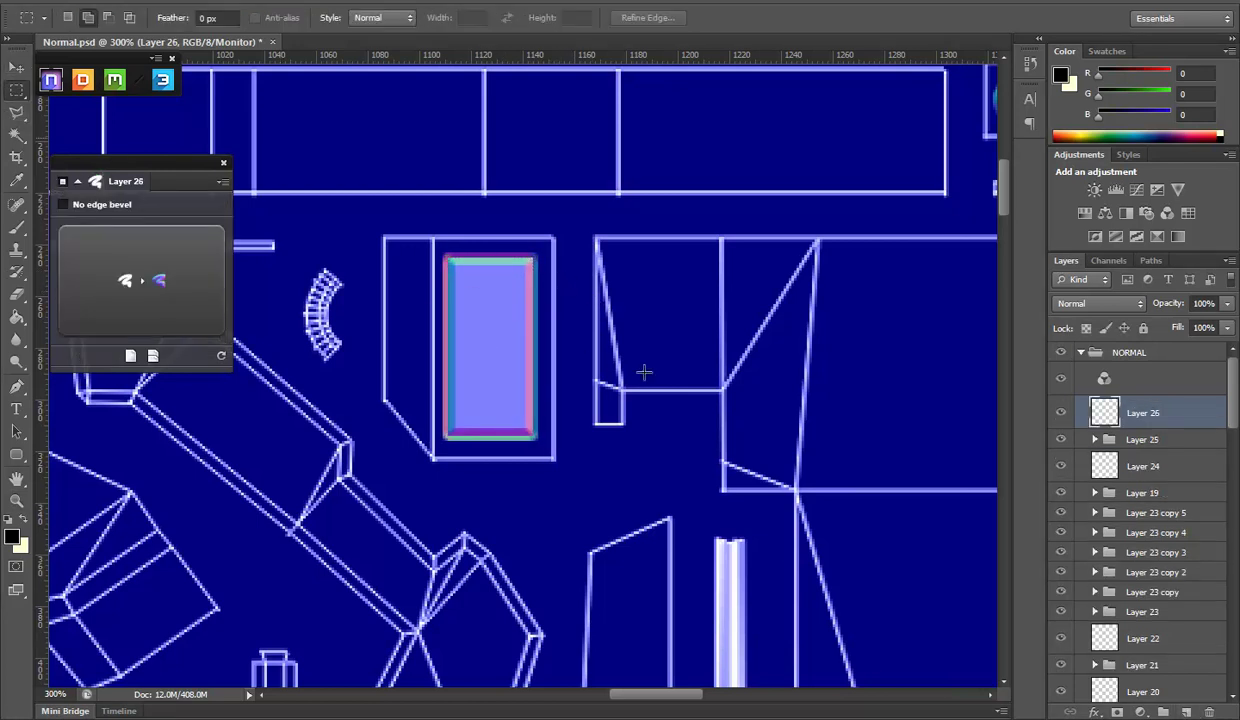
mouse_move(456, 268)
mouse_down()
mouse_move(510, 322)
mouse_move(522, 314)
mouse_up()
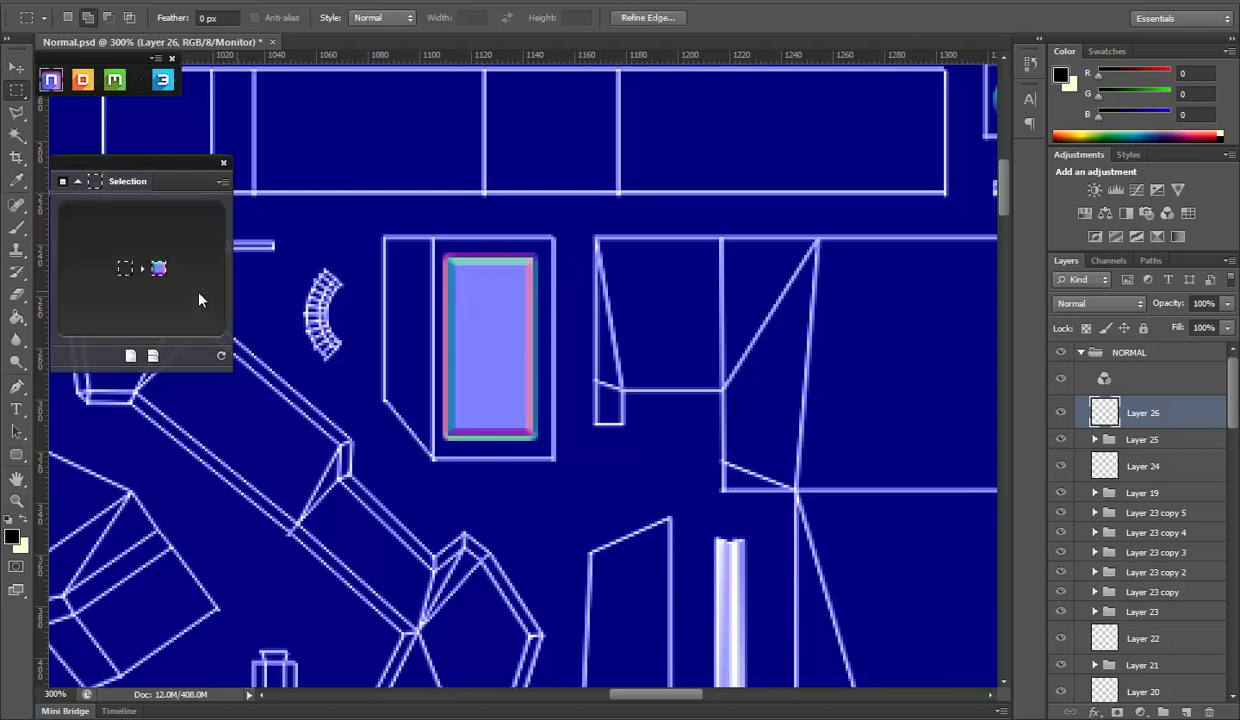
click(192, 282)
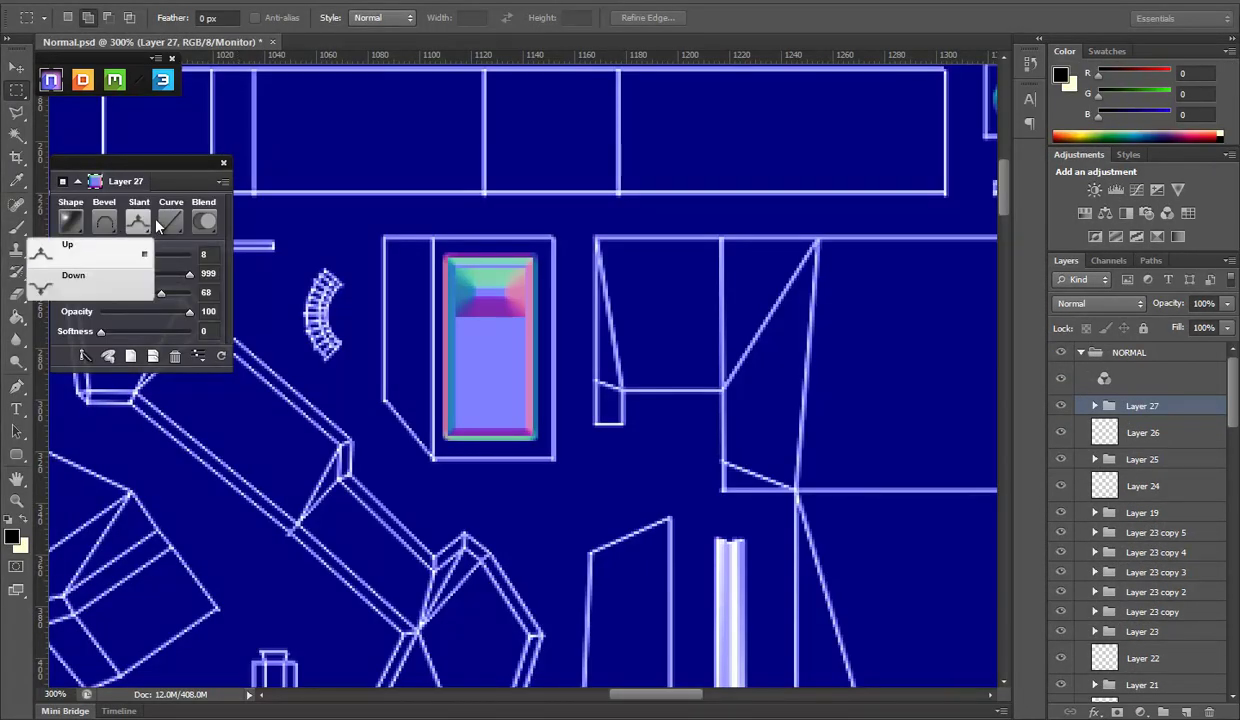
click(172, 226)
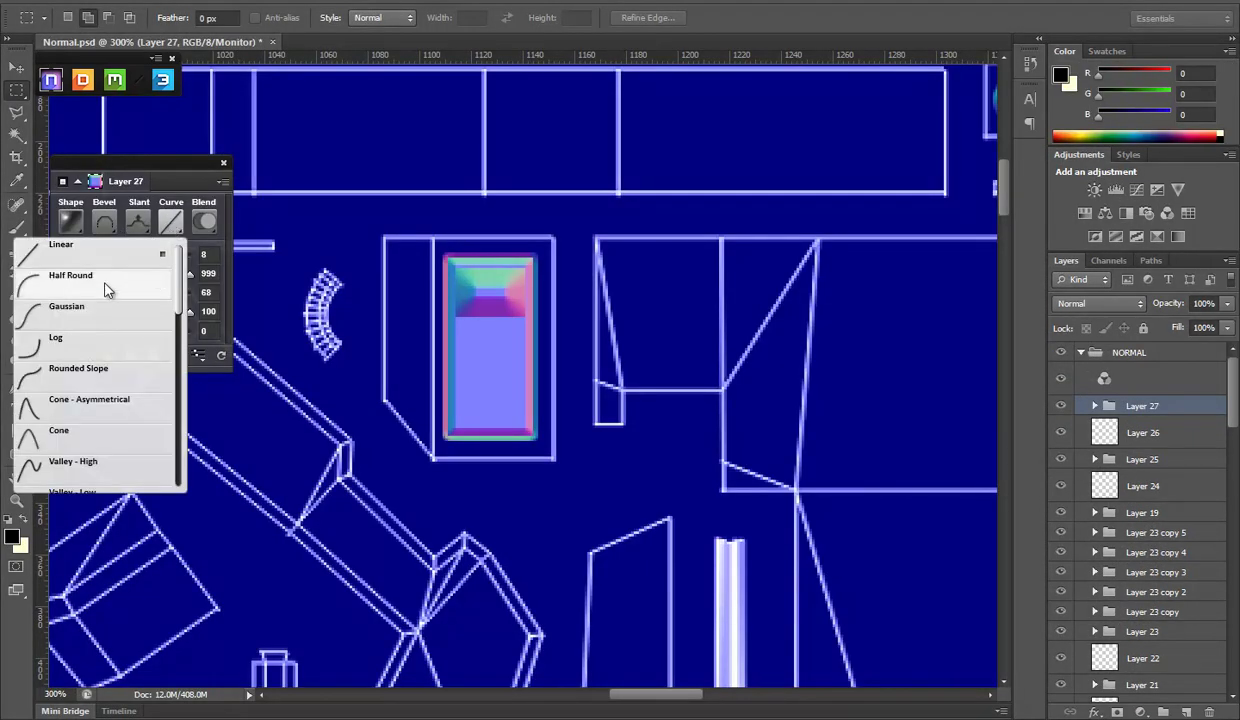
click(141, 278)
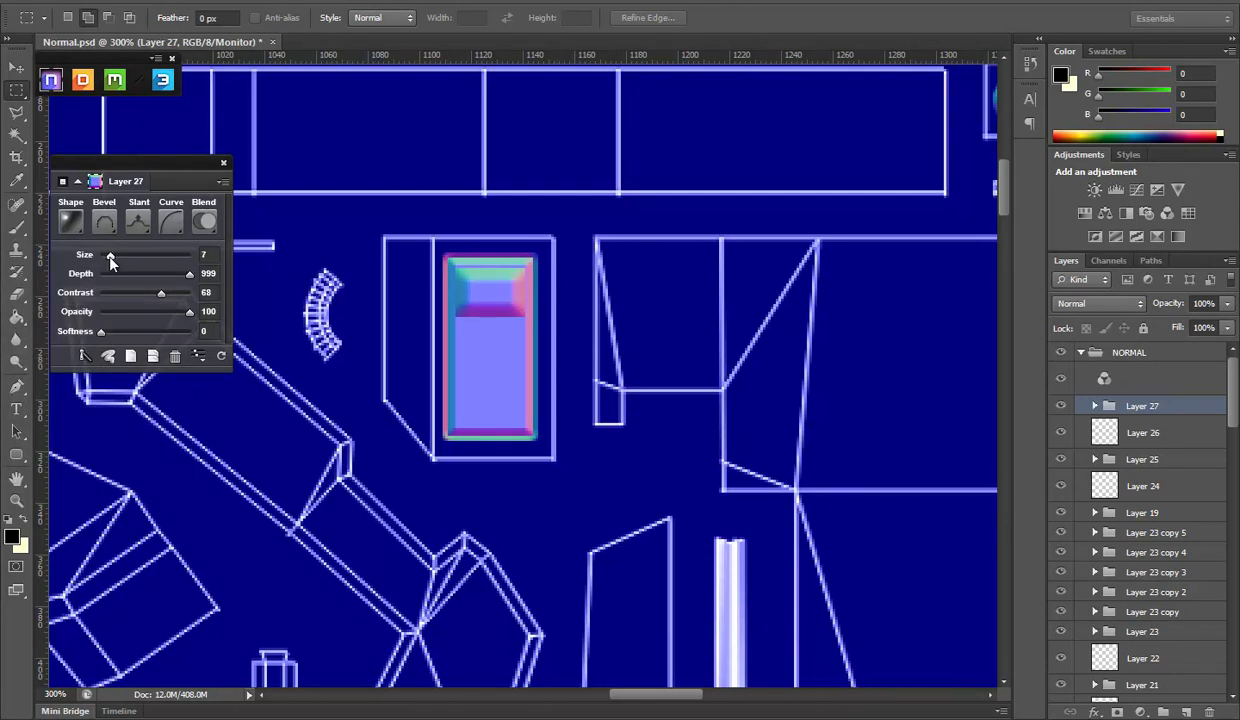
click(104, 221)
click(78, 285)
click(95, 226)
click(80, 308)
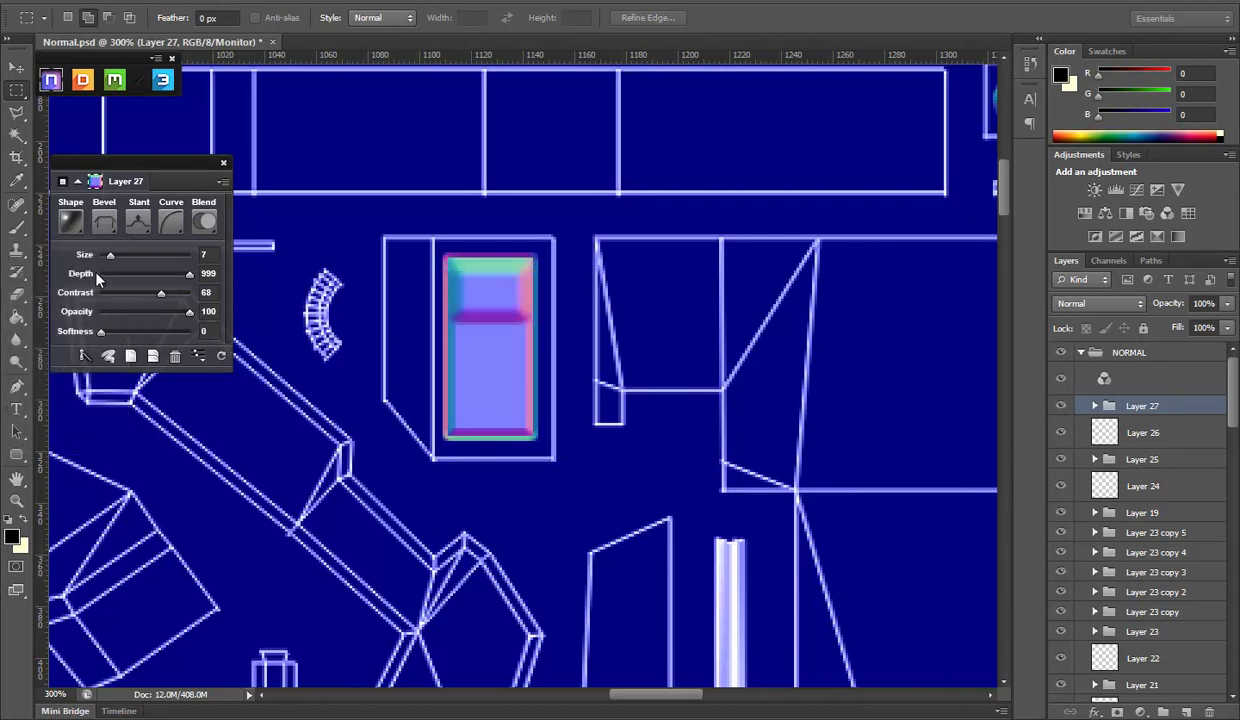
drag(110, 255, 106, 257)
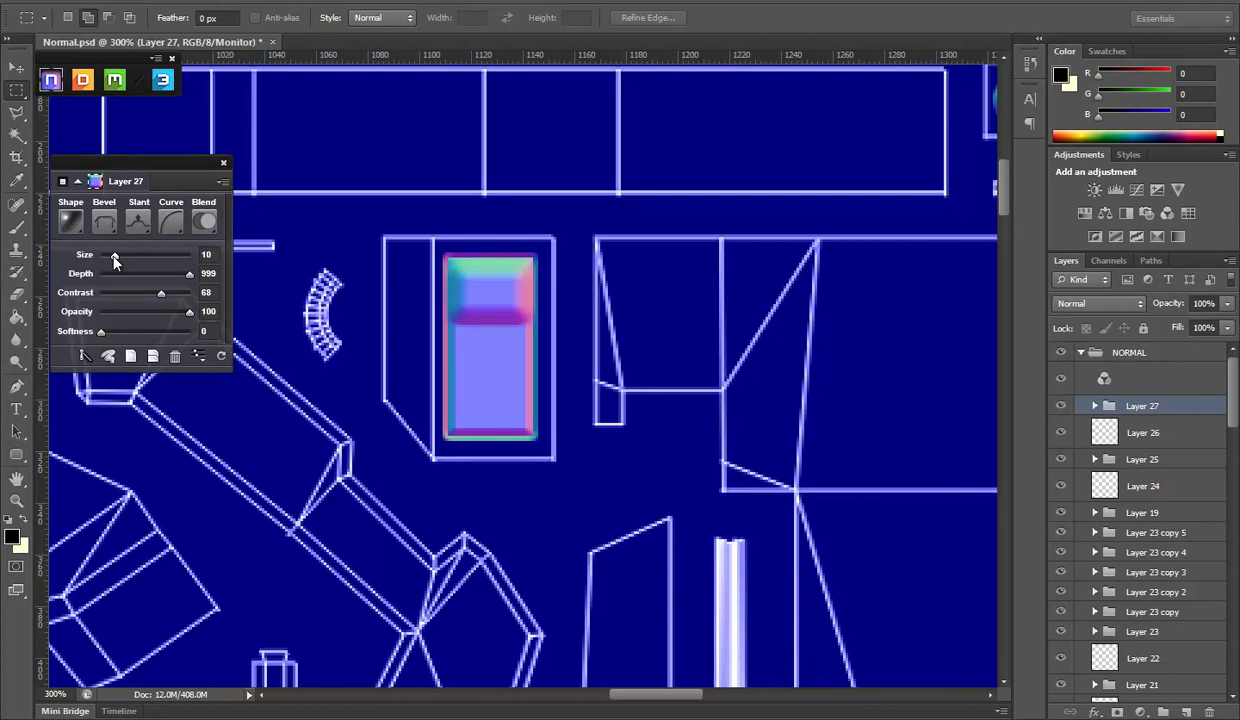
Compare bevel styles on the inset and settle on Pillow Emboss
click(97, 228)
click(40, 338)
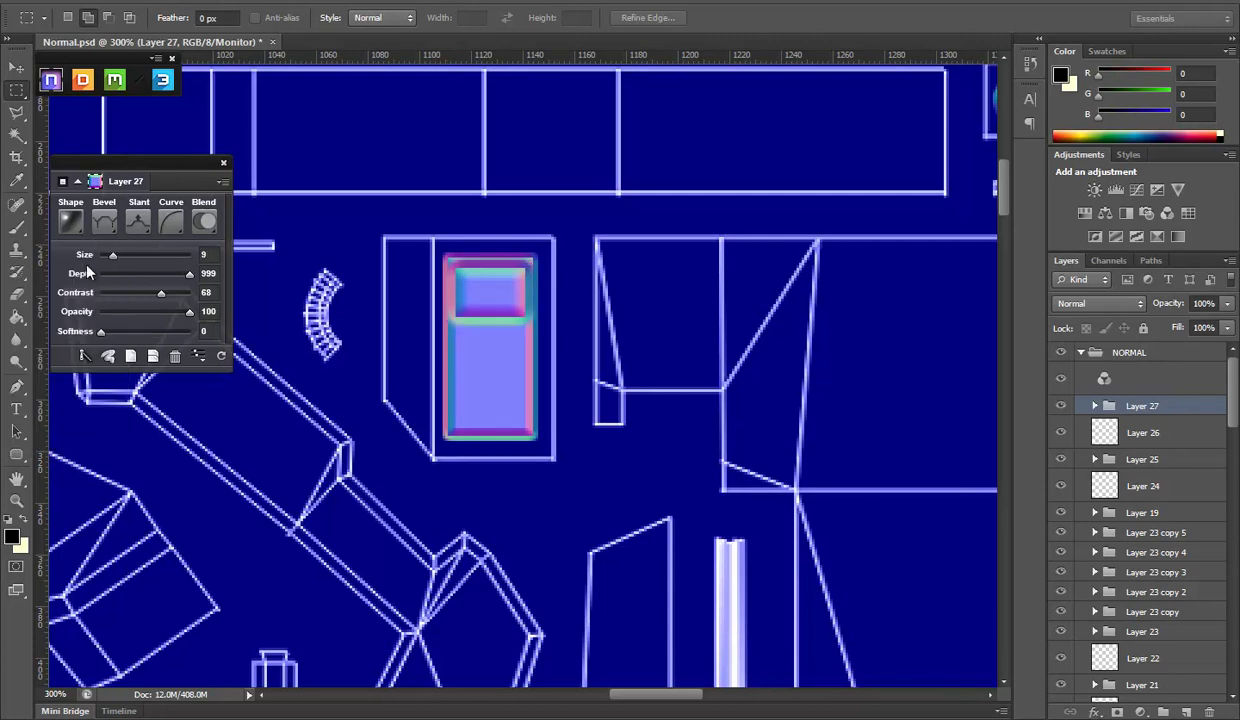
click(106, 228)
click(60, 358)
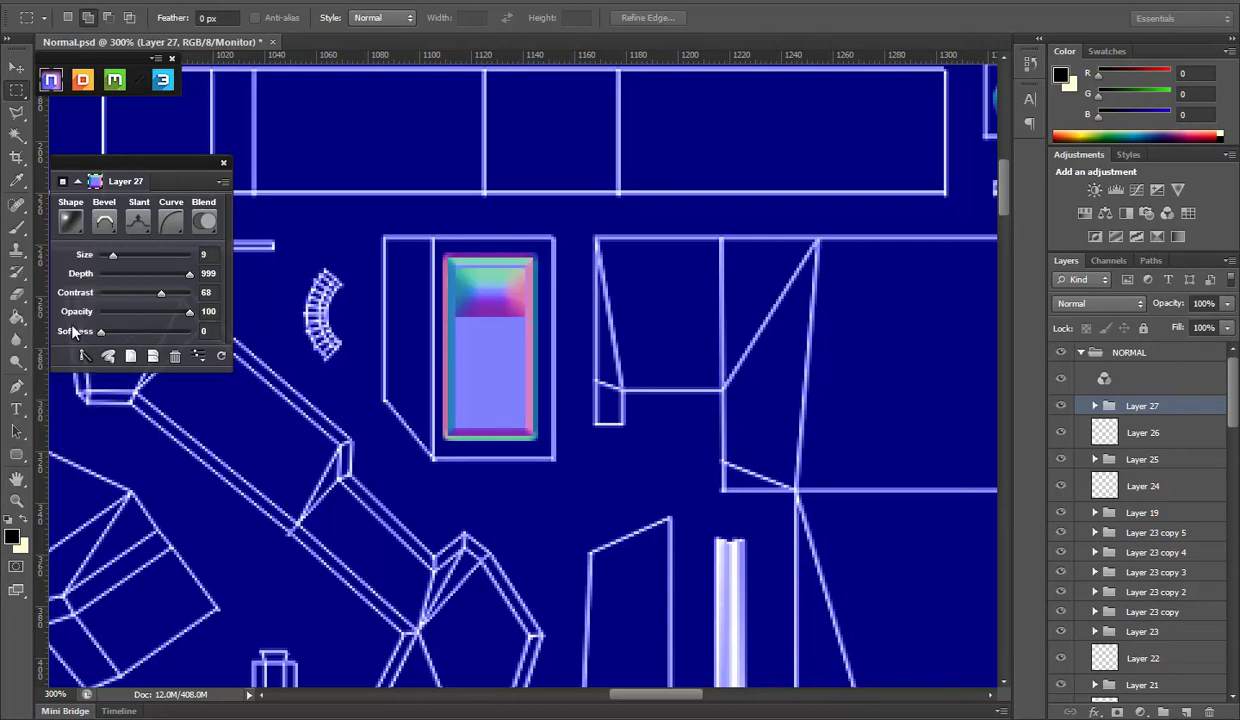
click(108, 224)
click(40, 365)
Stretch the inset to the slot's width, nudge it up, and duplicate it downward as another segment
key(v)
drag(458, 297, 534, 292)
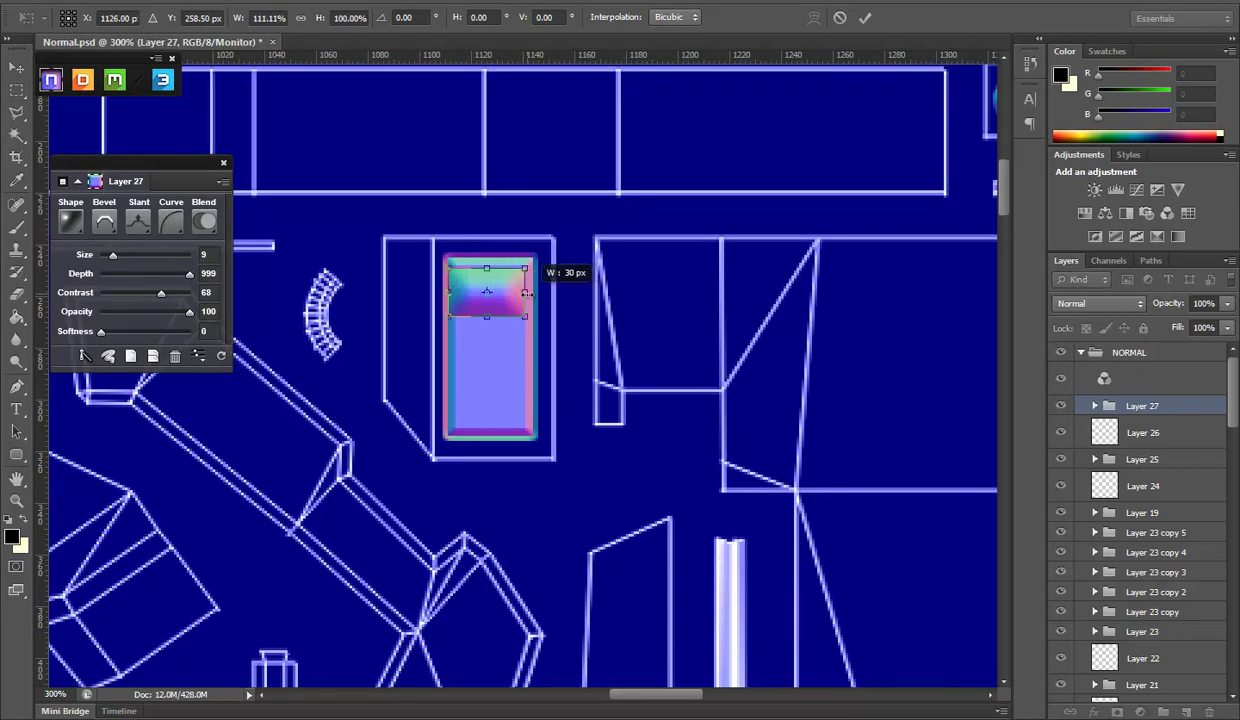
key(Up)
key(Up)
key(Return)
click(1144, 440)
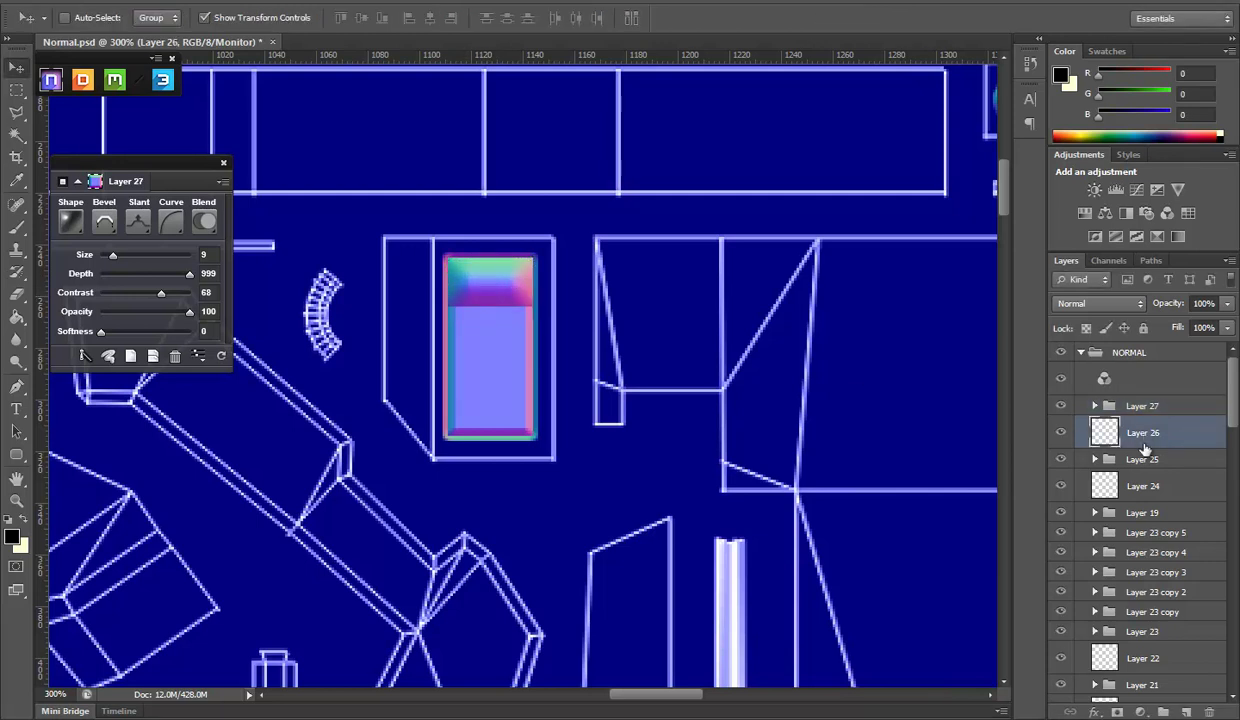
click(1144, 409)
mouse_move(510, 287)
mouse_down()
mouse_move(526, 346)
mouse_move(535, 327)
mouse_move(526, 313)
mouse_move(510, 325)
mouse_move(502, 448)
mouse_move(510, 440)
mouse_move(491, 459)
mouse_move(490, 441)
mouse_up()
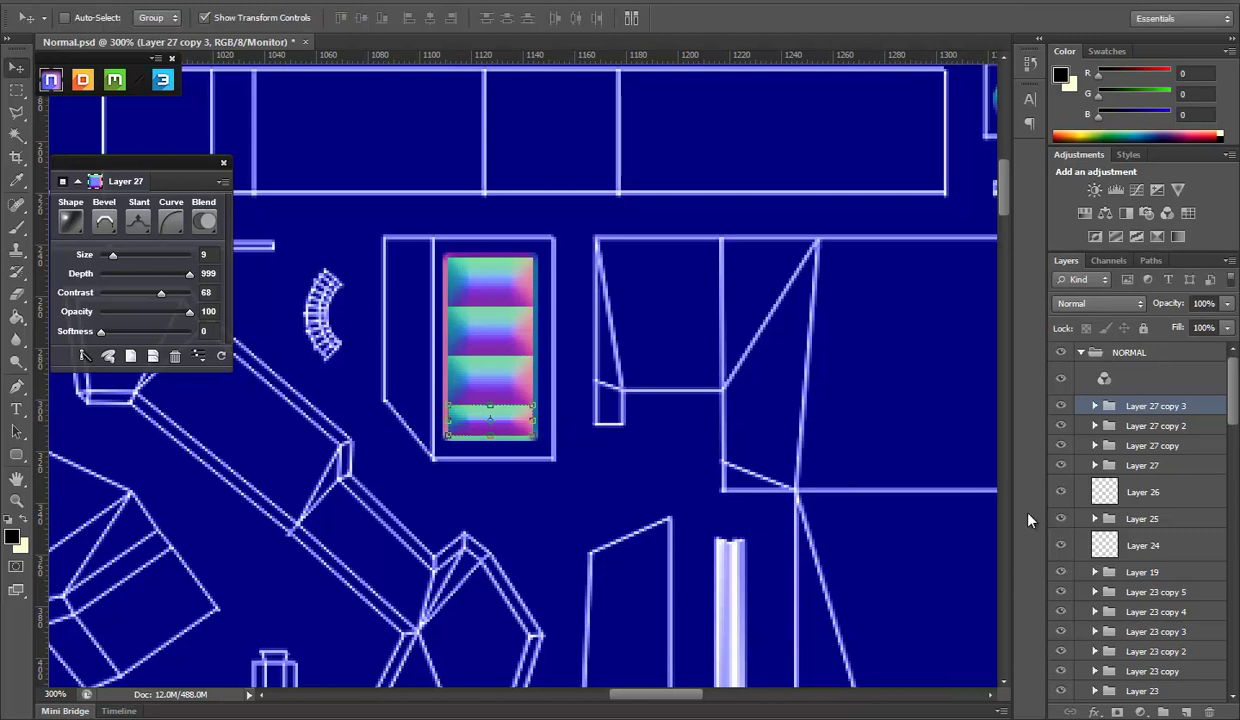
Hide the UVS wireframe layer to view the normal map alone
scroll(1100, 555, down, 5)
scroll(1105, 575, down, 5)
scroll(1108, 590, down, 5)
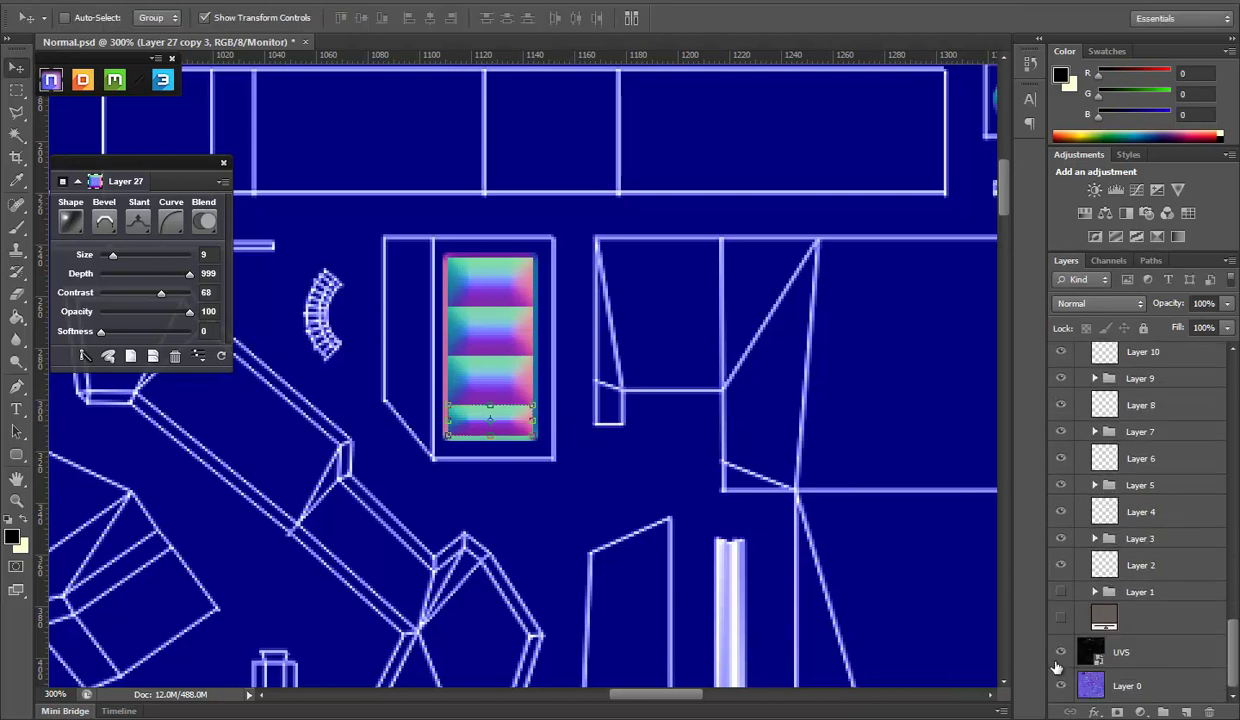
click(1060, 652)
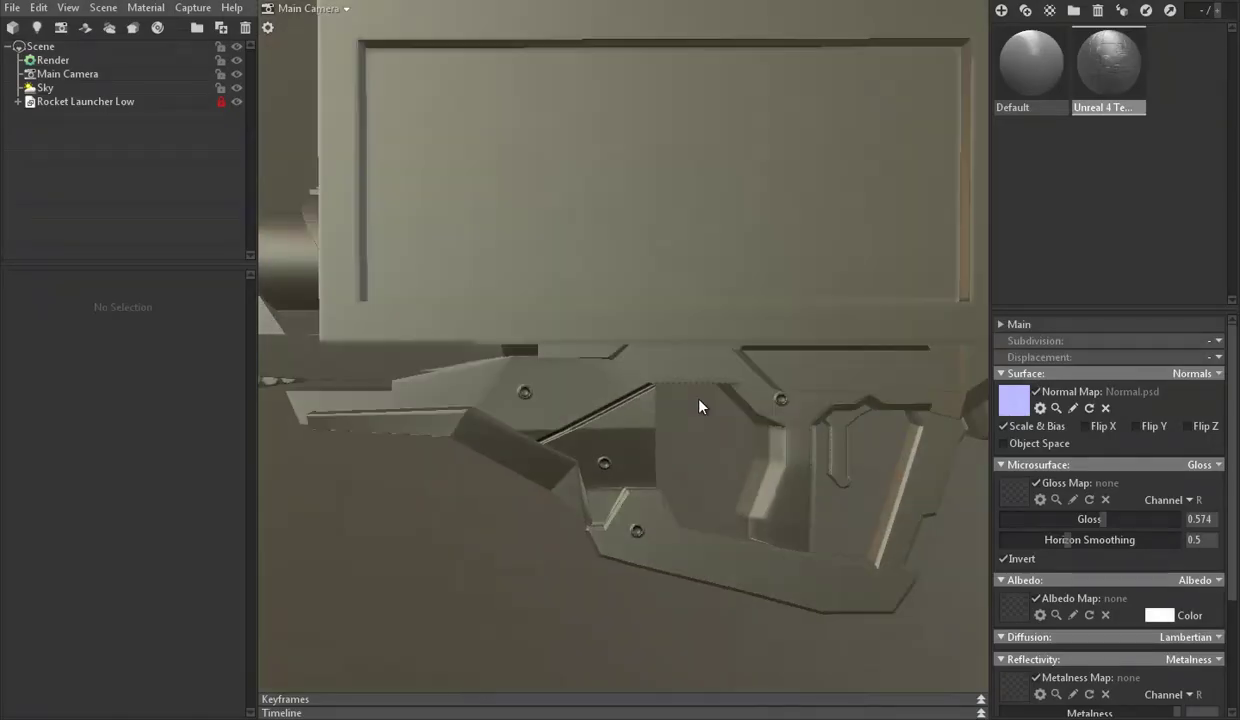
mouse_move(688, 340)
mouse_down()
mouse_move(728, 313)
mouse_move(656, 407)
mouse_move(550, 380)
mouse_move(550, 451)
mouse_up()
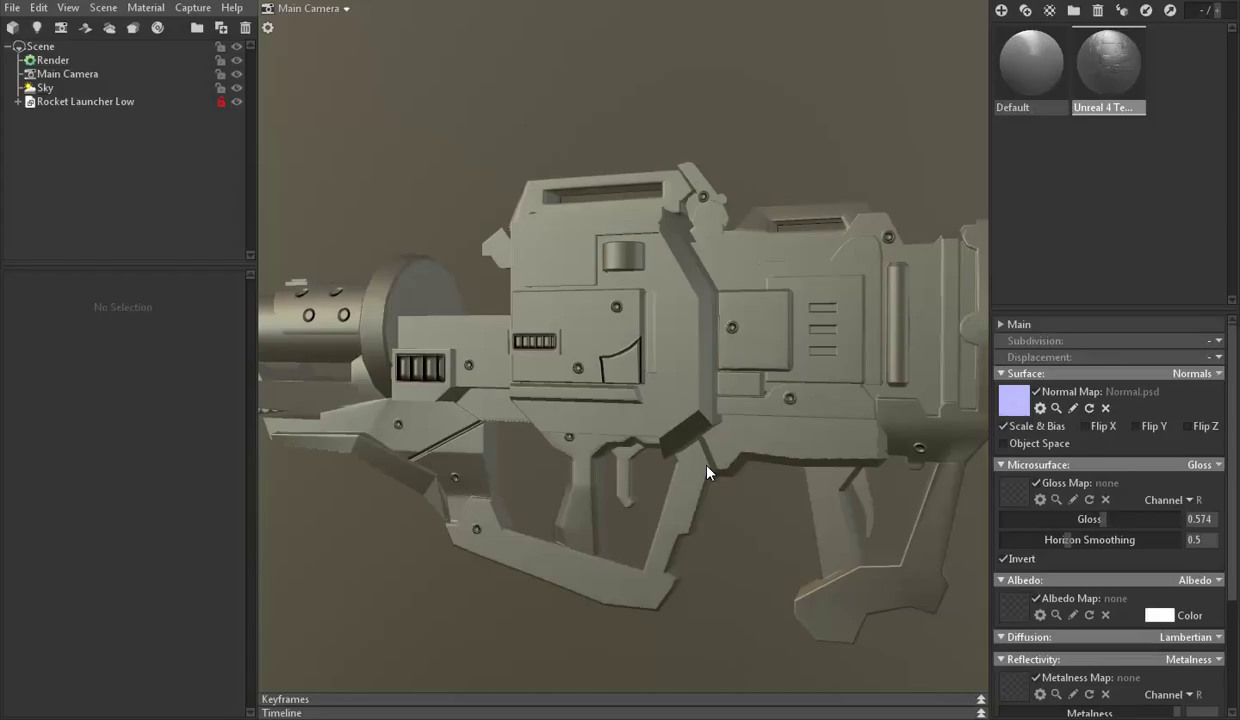
mouse_move(708, 473)
mouse_down()
mouse_move(630, 411)
mouse_move(569, 454)
mouse_move(737, 493)
mouse_move(728, 446)
mouse_move(587, 454)
mouse_move(692, 429)
mouse_move(727, 481)
mouse_move(631, 448)
mouse_move(631, 470)
mouse_move(584, 476)
mouse_up()
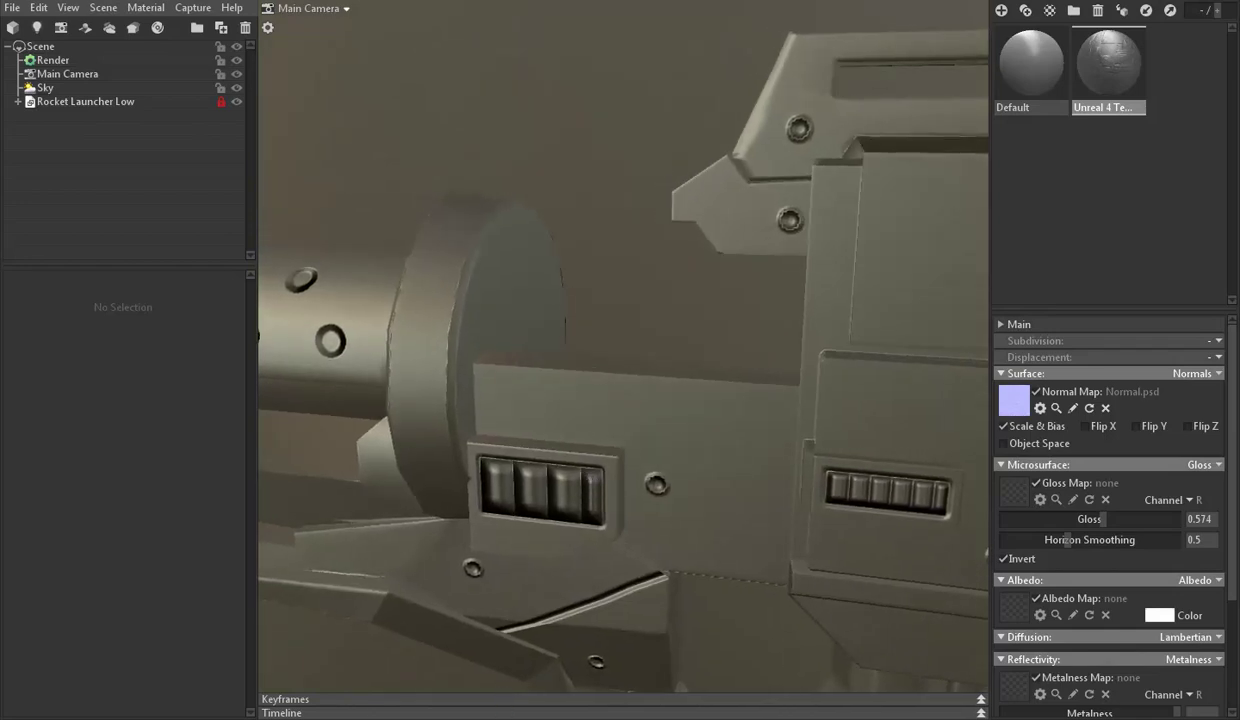
mouse_move(728, 400)
mouse_down()
mouse_move(1053, 321)
mouse_move(900, 330)
mouse_move(820, 300)
mouse_up()
click(1053, 321)
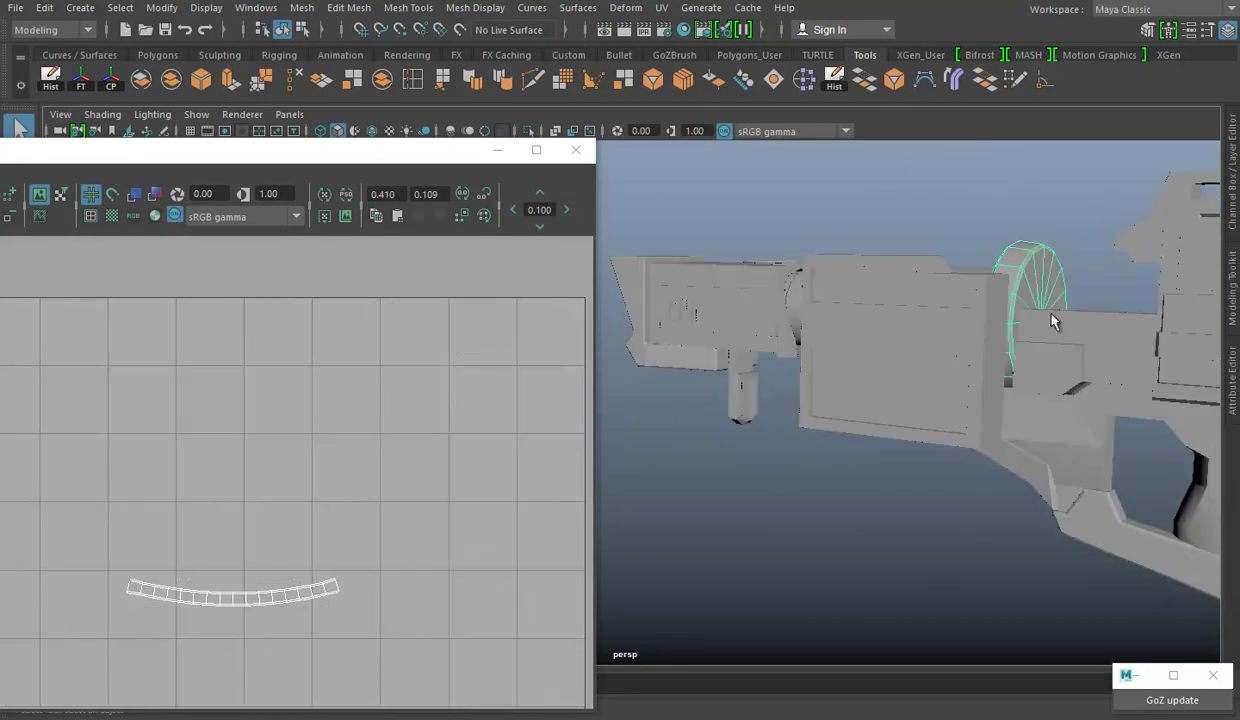
right_click(800, 290)
click(812, 282)
double_click(816, 285)
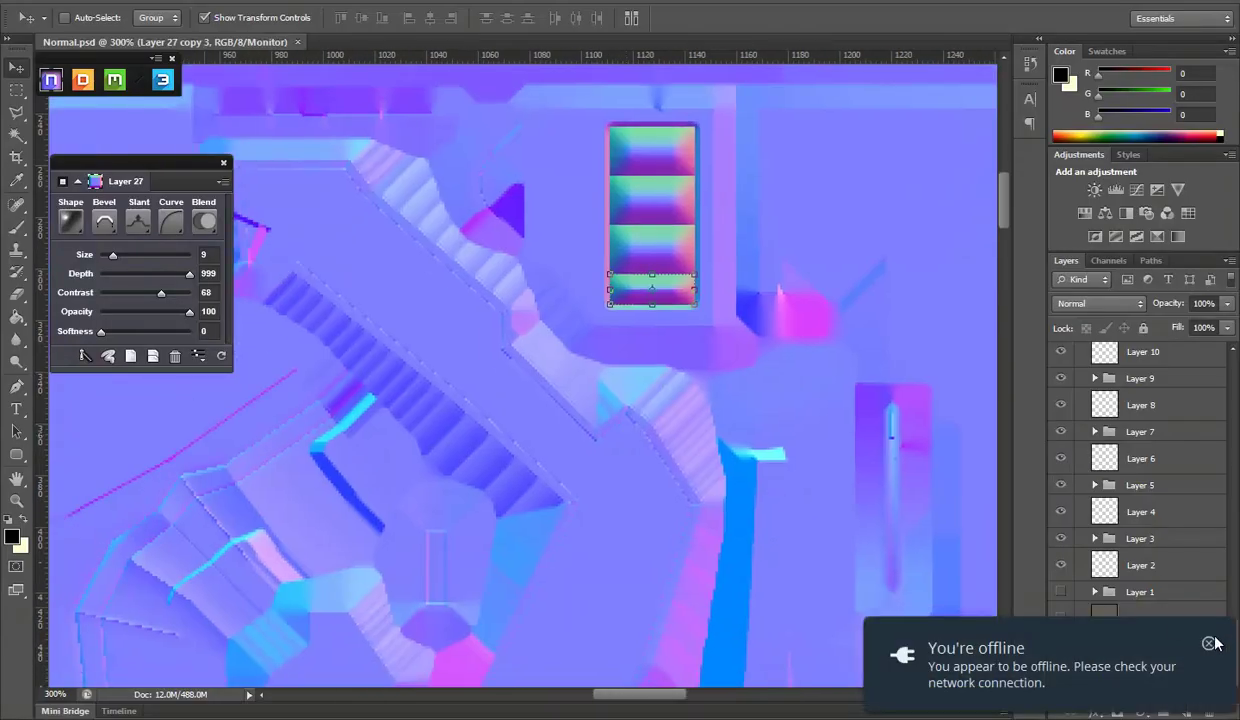
Dismiss the offline notice, show the UVS wireframe again and zoom to 200% on the curved strip
click(1210, 642)
click(1061, 652)
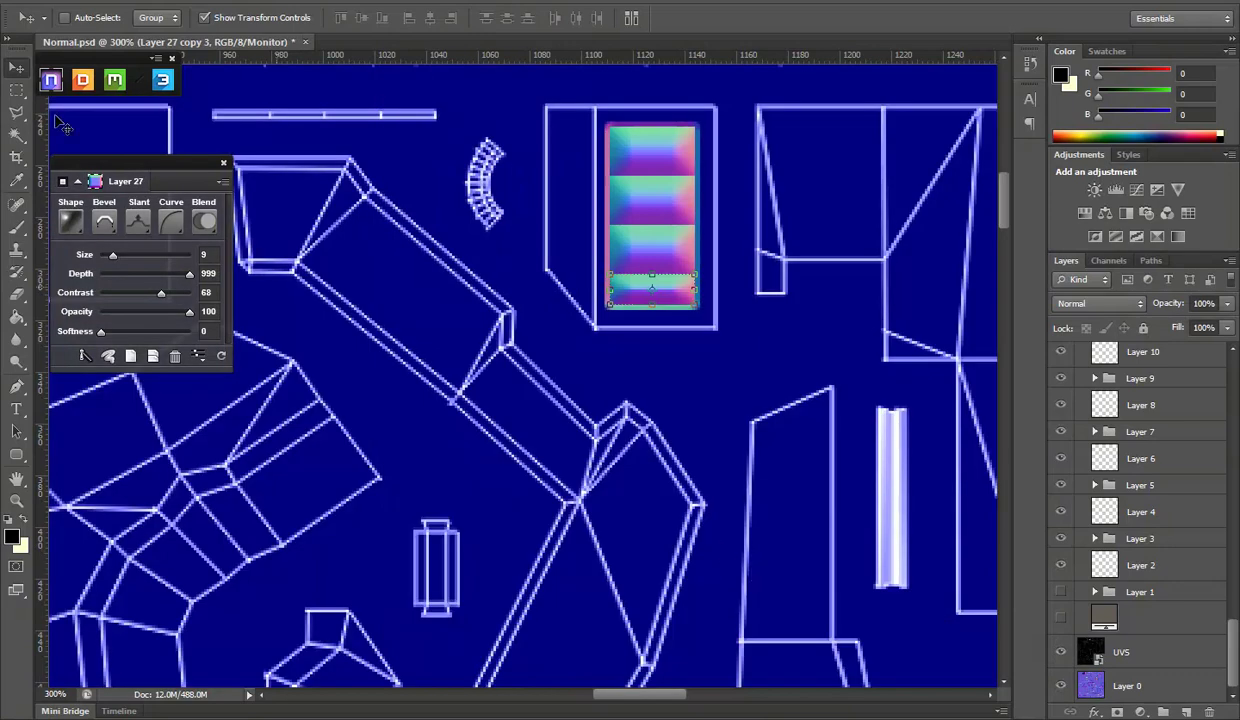
click(16, 499)
alt+click(556, 463)
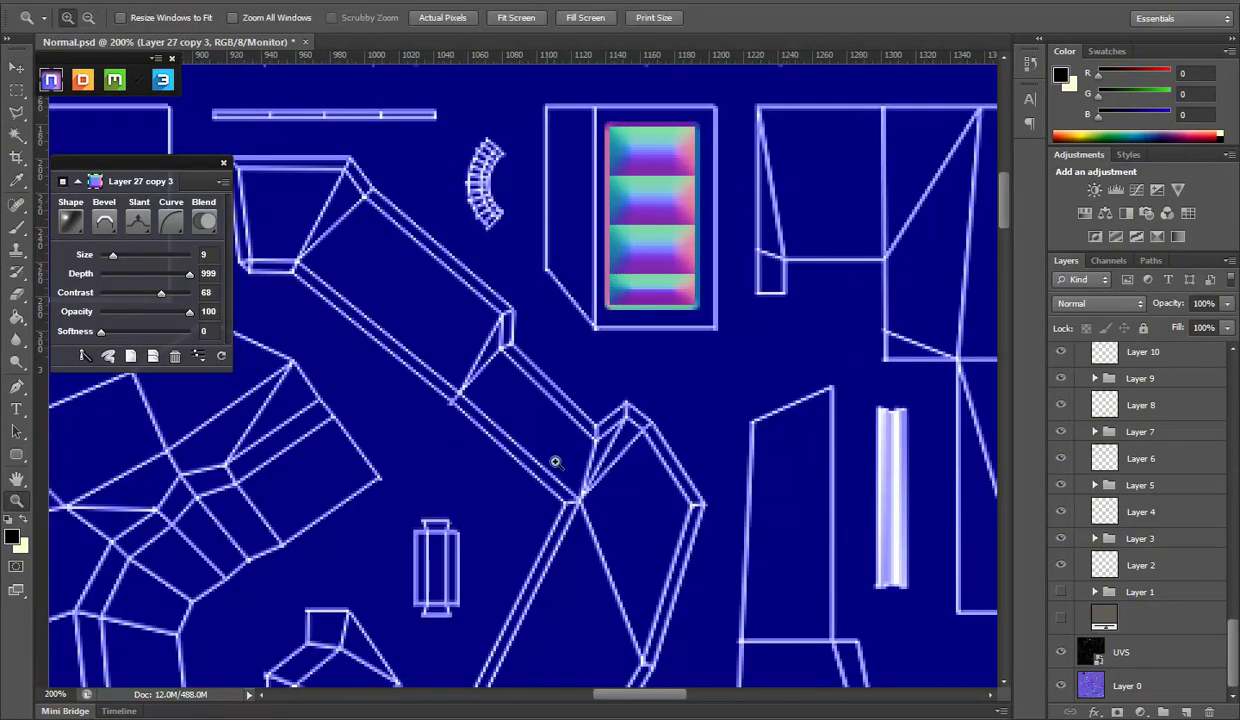
drag(556, 463, 661, 136)
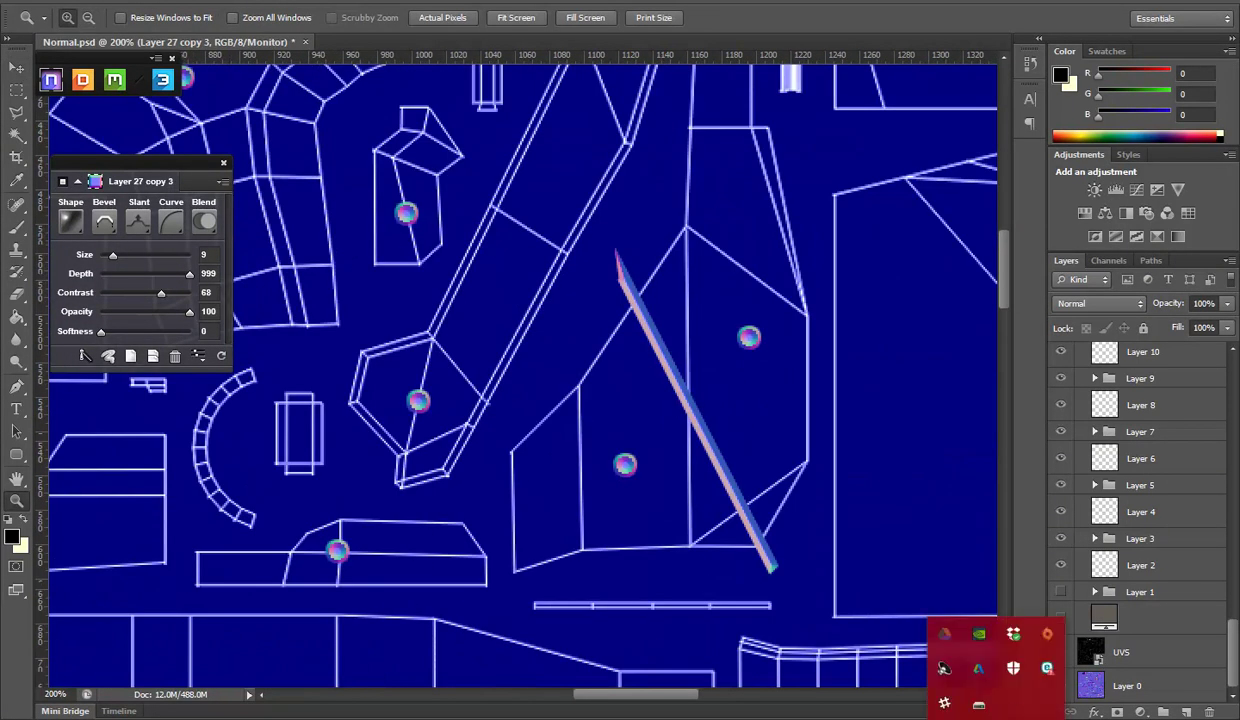
key(Escape)
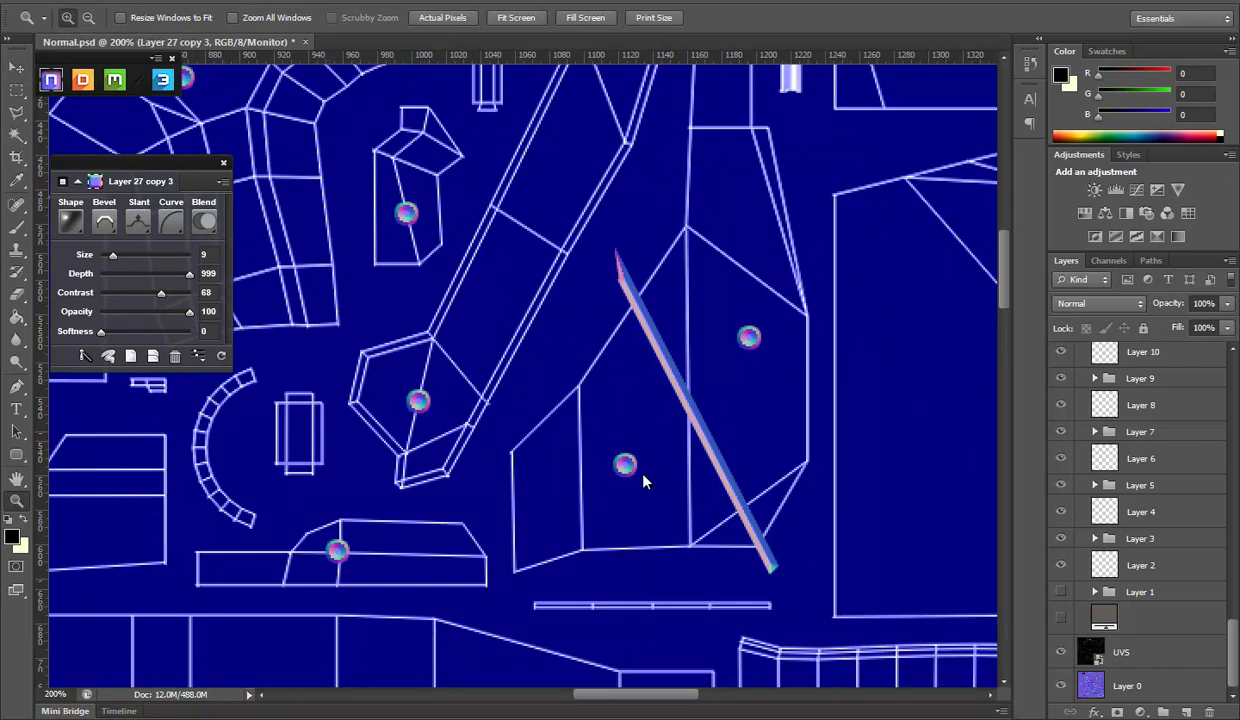
drag(643, 482, 535, 388)
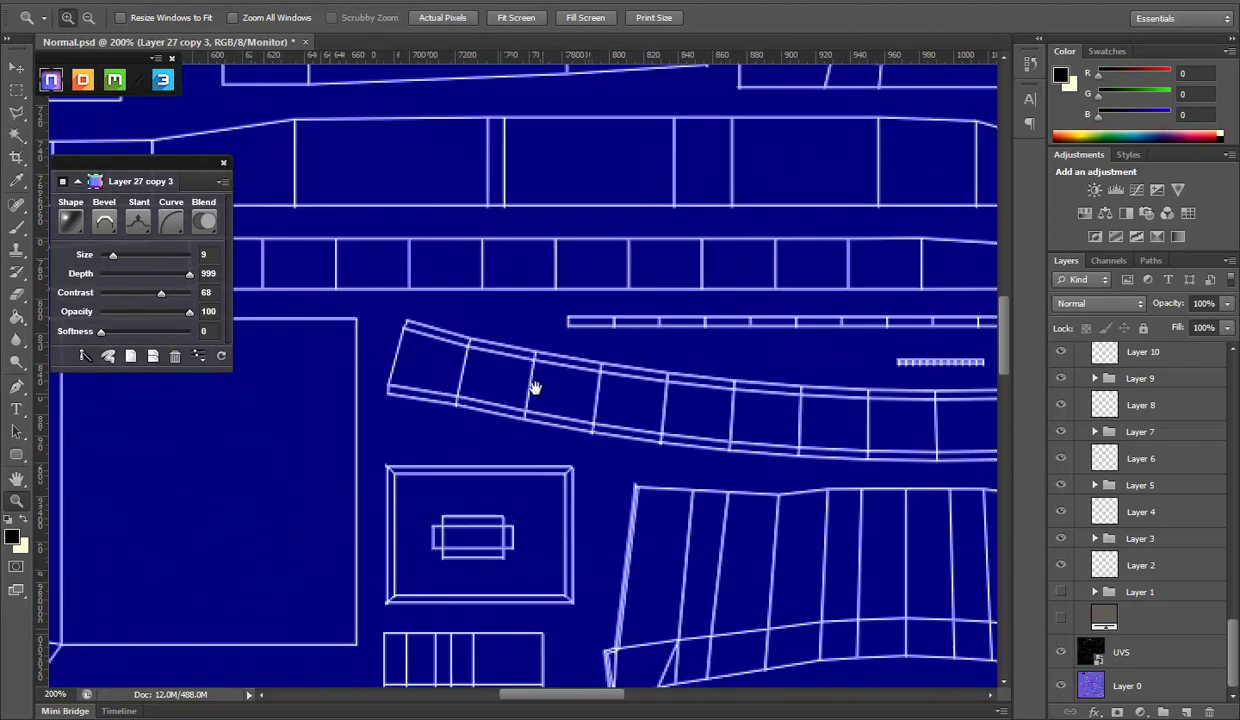
scroll(1131, 490, up, 5)
scroll(1131, 490, up, 5)
scroll(1131, 486, up, 5)
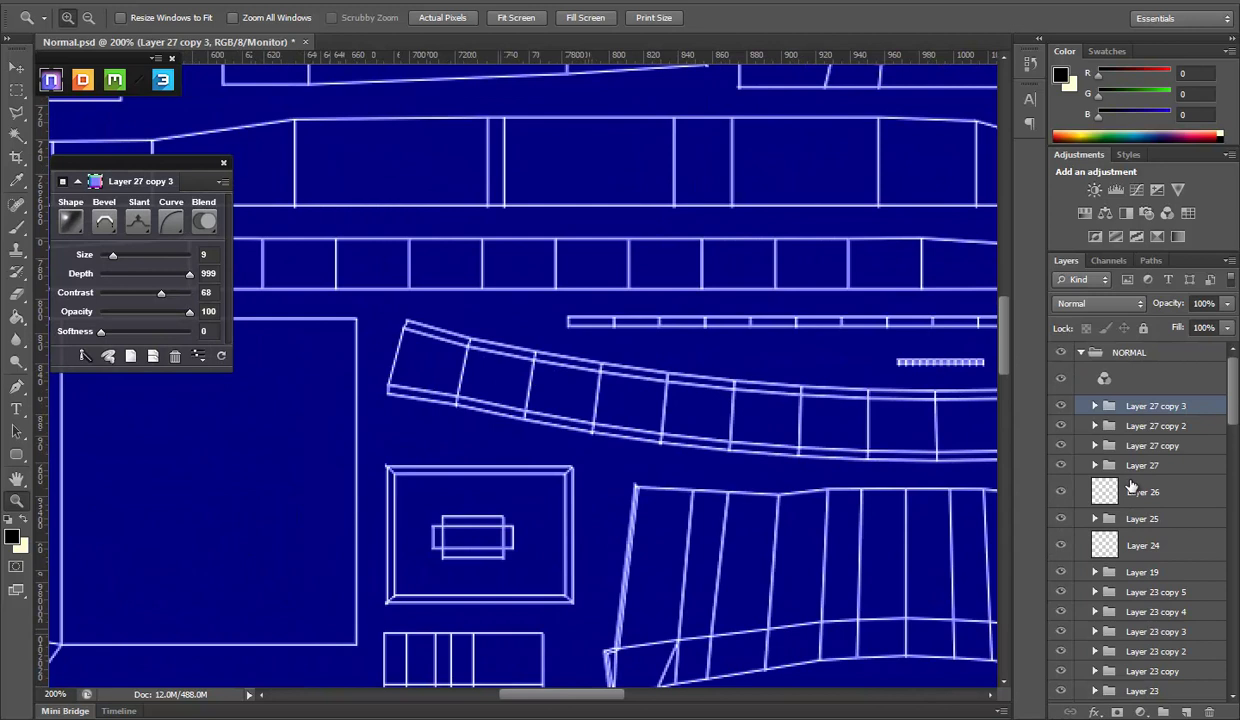
Add empty Layer 28 and trace a trial polygonal selection around the first strip cell, then deselect
click(1186, 711)
click(16, 112)
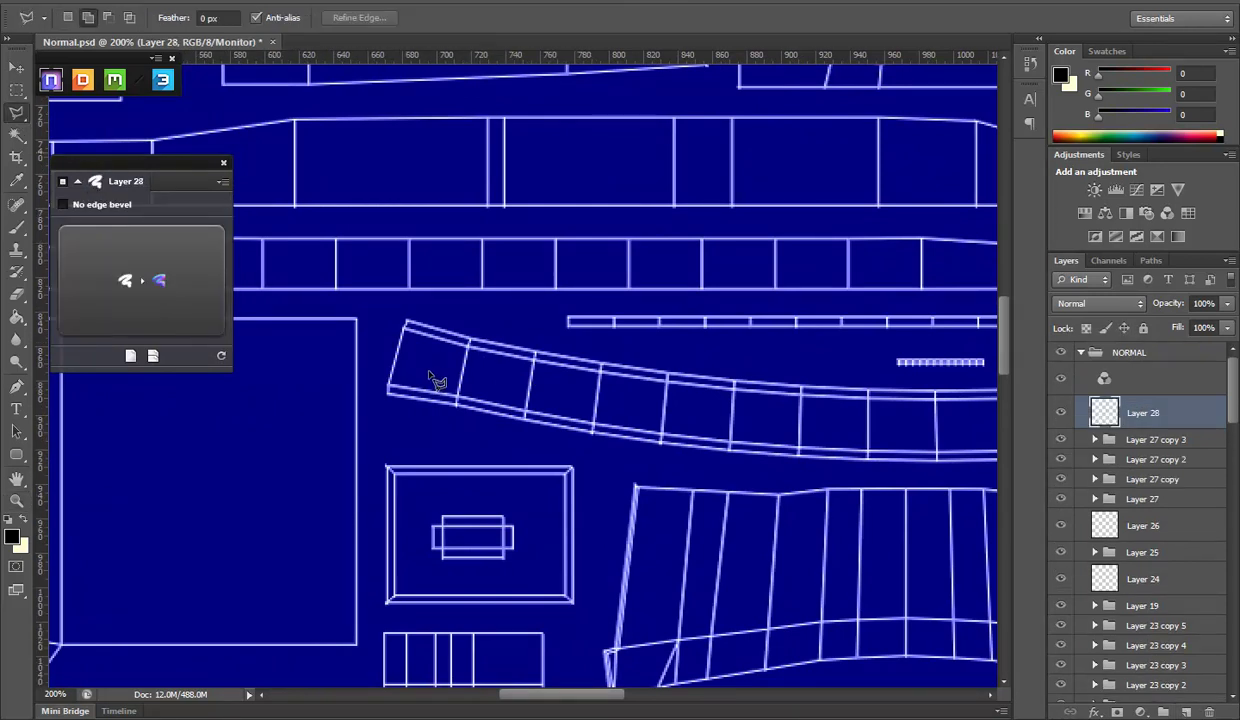
click(406, 323)
click(389, 388)
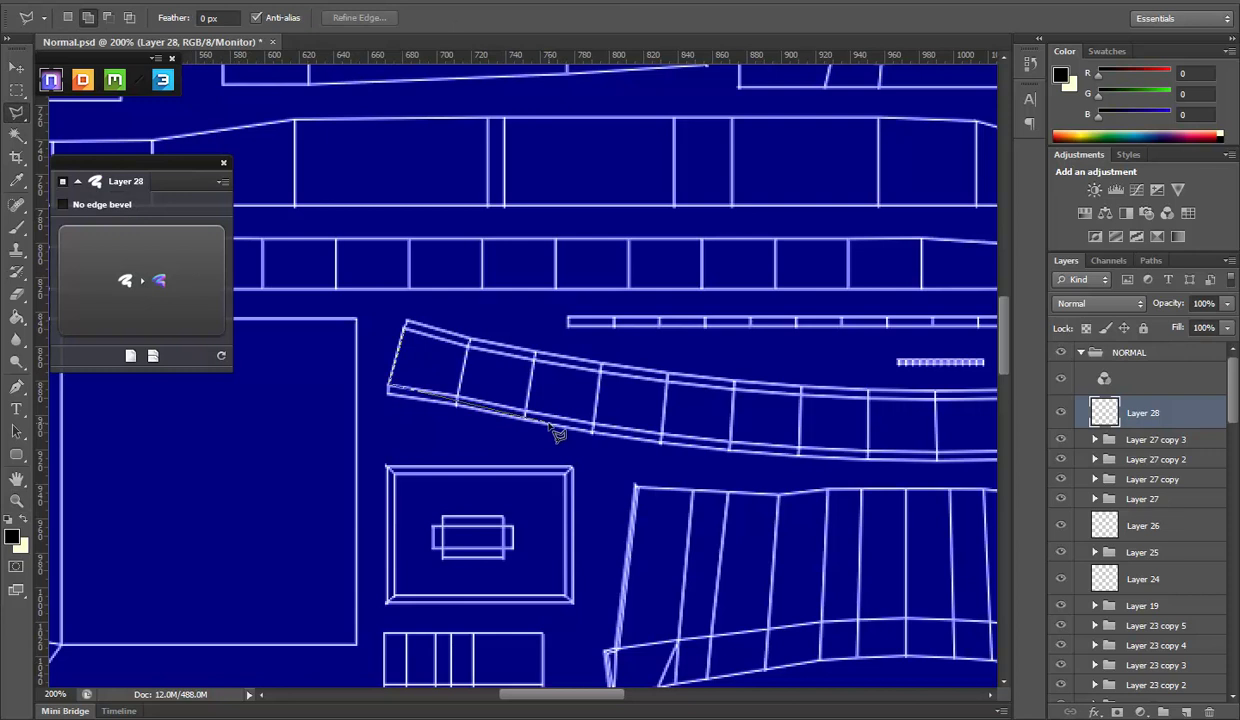
click(458, 397)
click(469, 344)
click(406, 323)
right_click(528, 316)
click(536, 320)
Trace straight-edged Polygonal Lasso selections around several cells of the curved strip
click(406, 325)
click(427, 391)
click(440, 342)
click(410, 335)
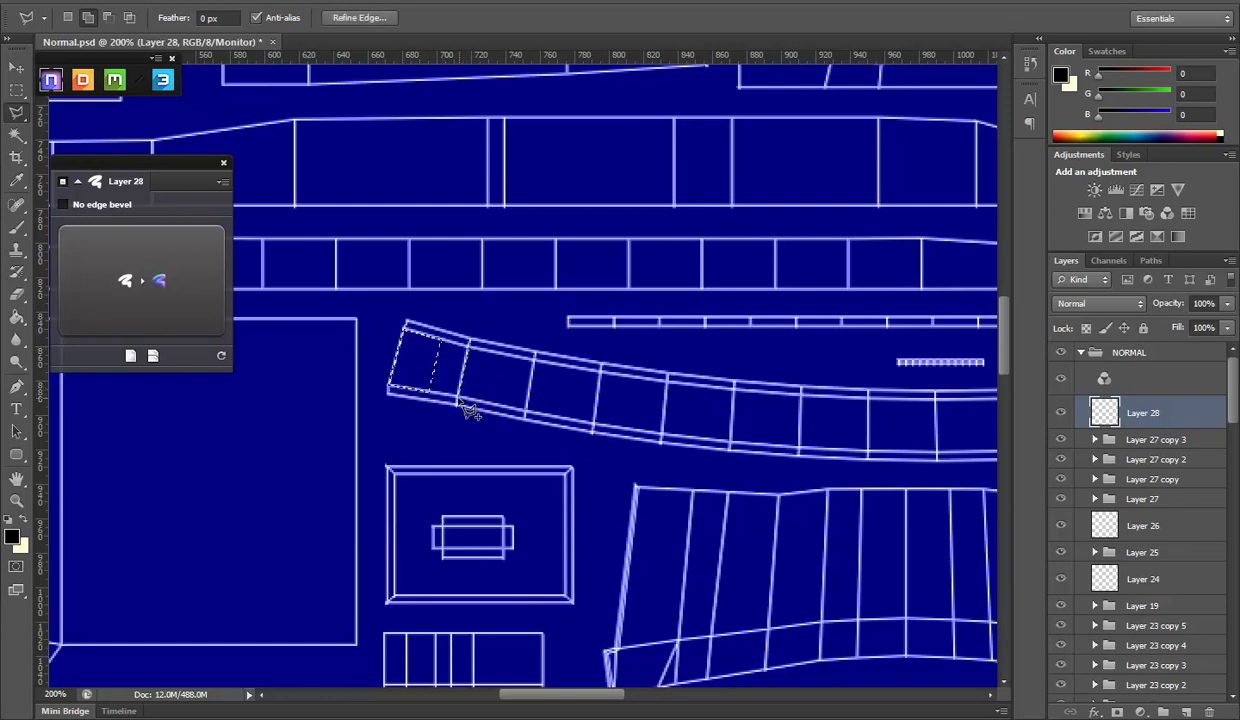
click(500, 404)
click(467, 342)
drag(543, 393, 385, 390)
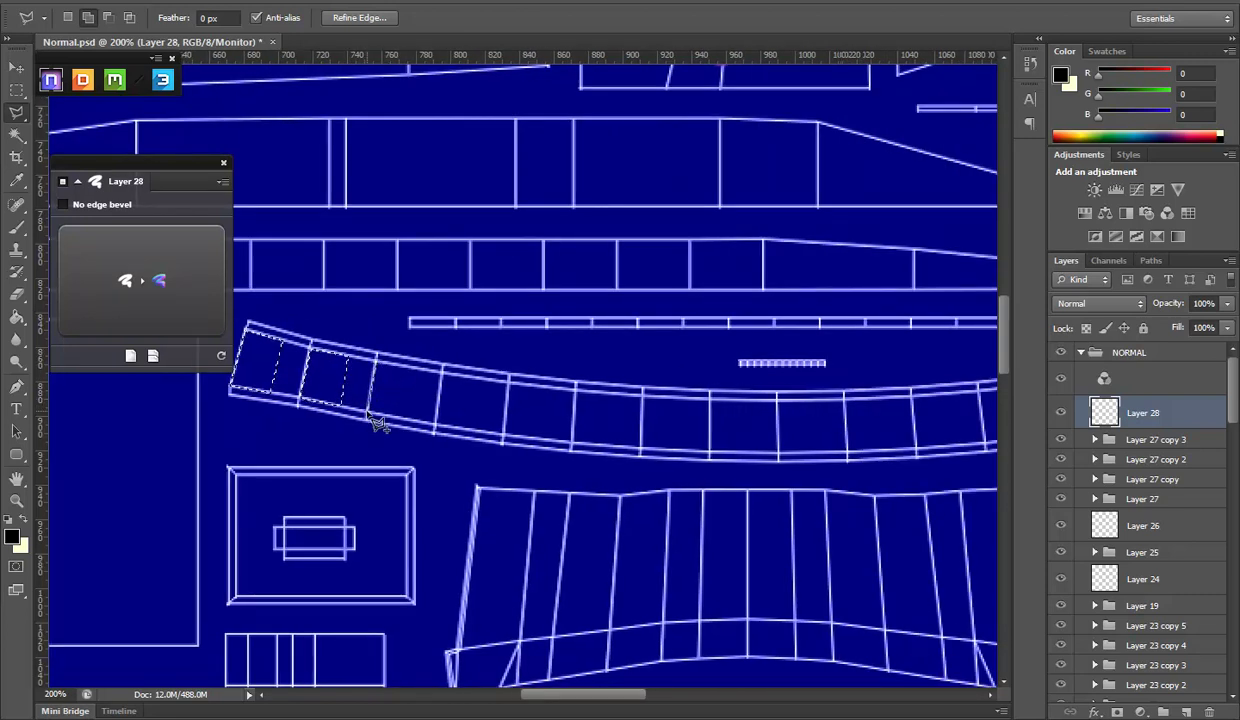
click(367, 410)
click(406, 417)
click(410, 372)
double_click(387, 360)
Outline a further strip cell, then clear all the strip cell selections
drag(448, 402, 395, 368)
click(383, 354)
click(377, 405)
click(414, 408)
click(424, 360)
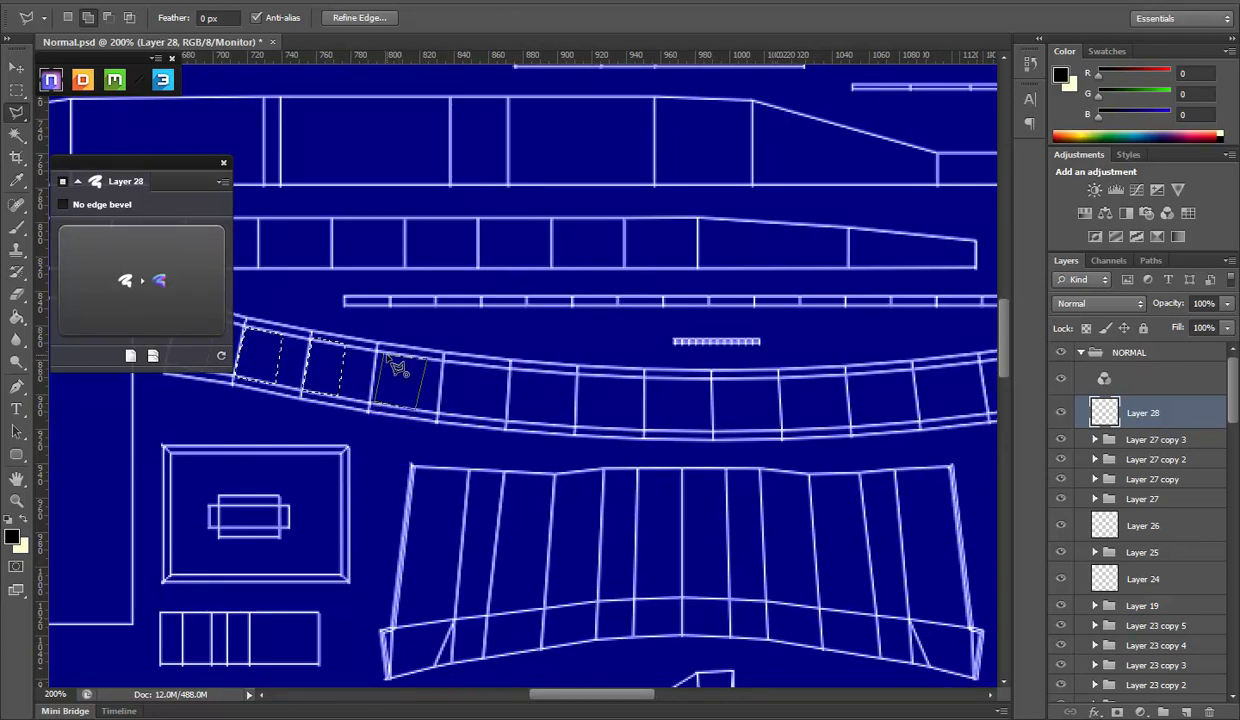
right_click(478, 375)
click(497, 398)
drag(497, 398, 570, 420)
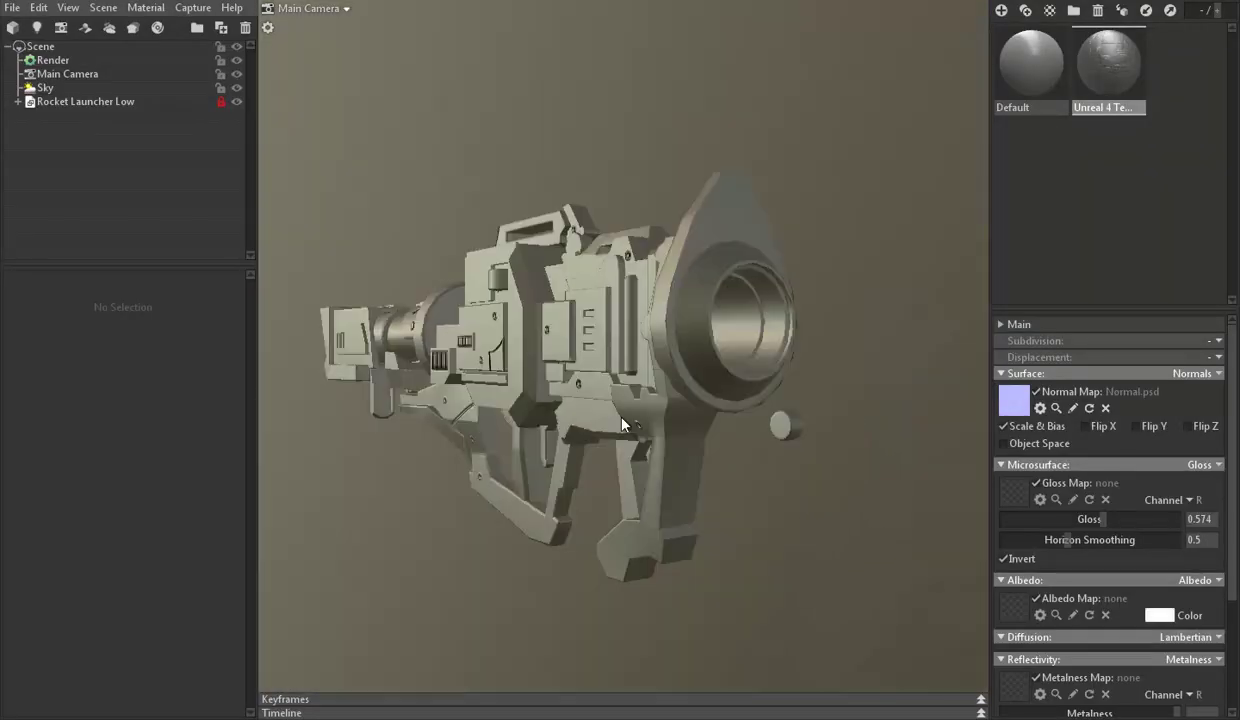
mouse_move(621, 424)
mouse_down()
mouse_move(452, 455)
mouse_move(735, 412)
mouse_move(670, 400)
mouse_move(750, 432)
mouse_move(789, 429)
mouse_up()
scroll(709, 424, up, 5)
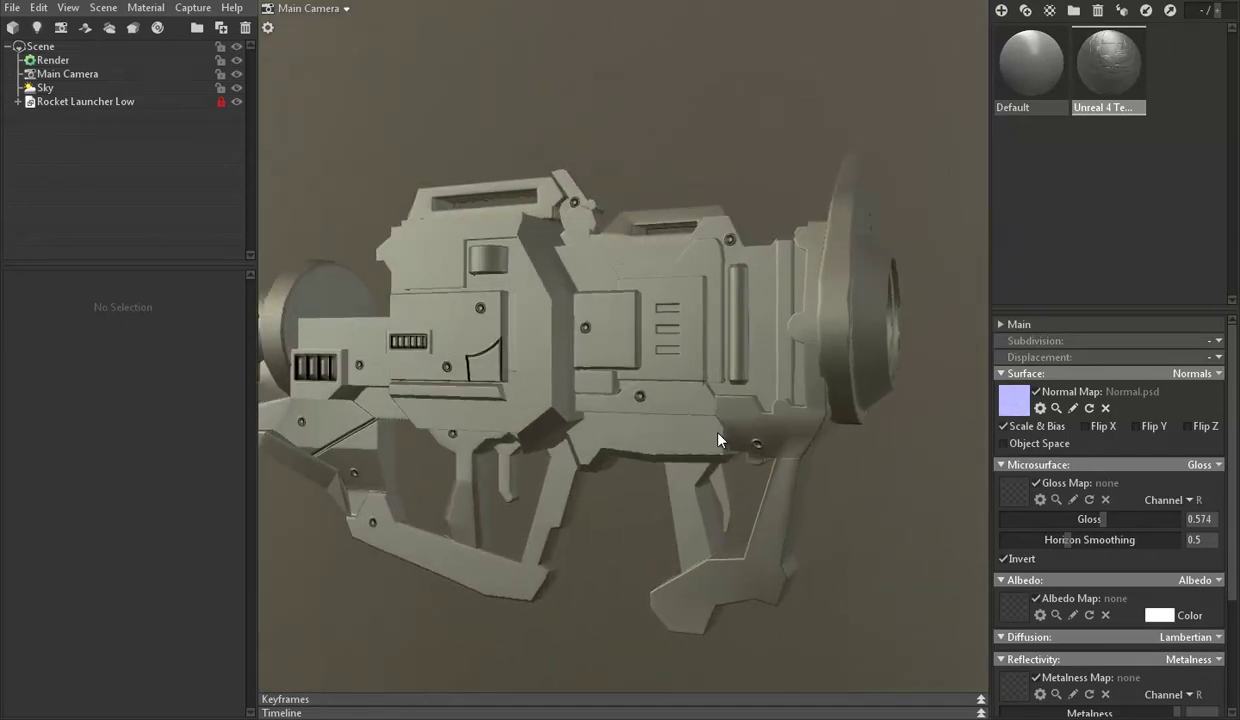
scroll(730, 478, down, 2)
scroll(714, 476, down, 2)
scroll(722, 498, down, 2)
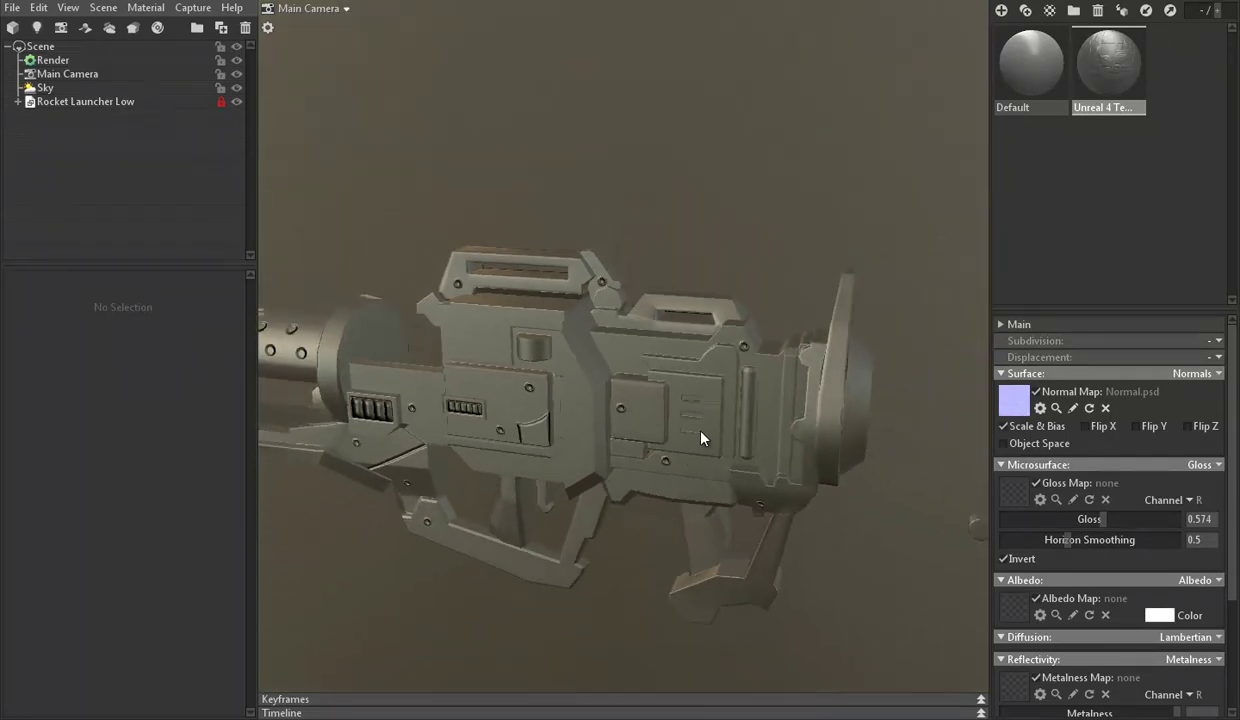
scroll(640, 428, down, 2)
mouse_move(621, 424)
mouse_down()
mouse_move(631, 360)
mouse_move(678, 396)
mouse_move(664, 426)
mouse_move(604, 447)
mouse_up()
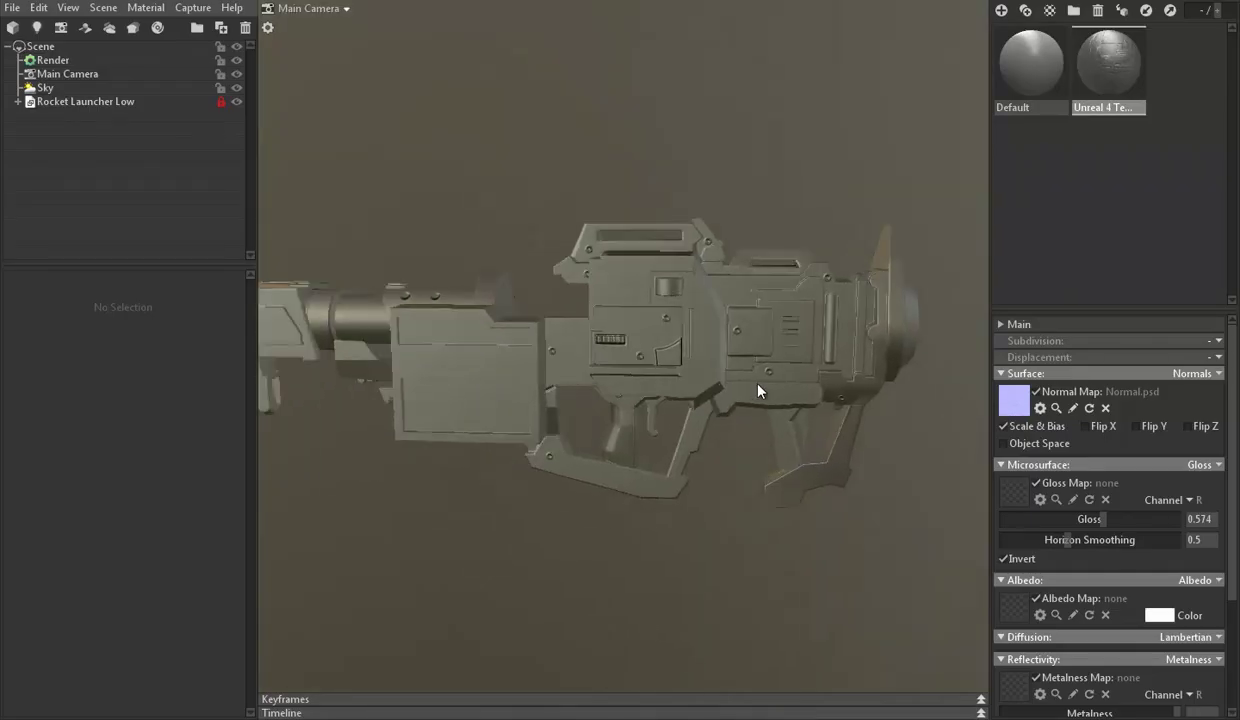
drag(735, 428, 785, 467)
mouse_move(797, 462)
mouse_down()
mouse_move(678, 434)
mouse_move(686, 385)
mouse_move(772, 678)
mouse_up()
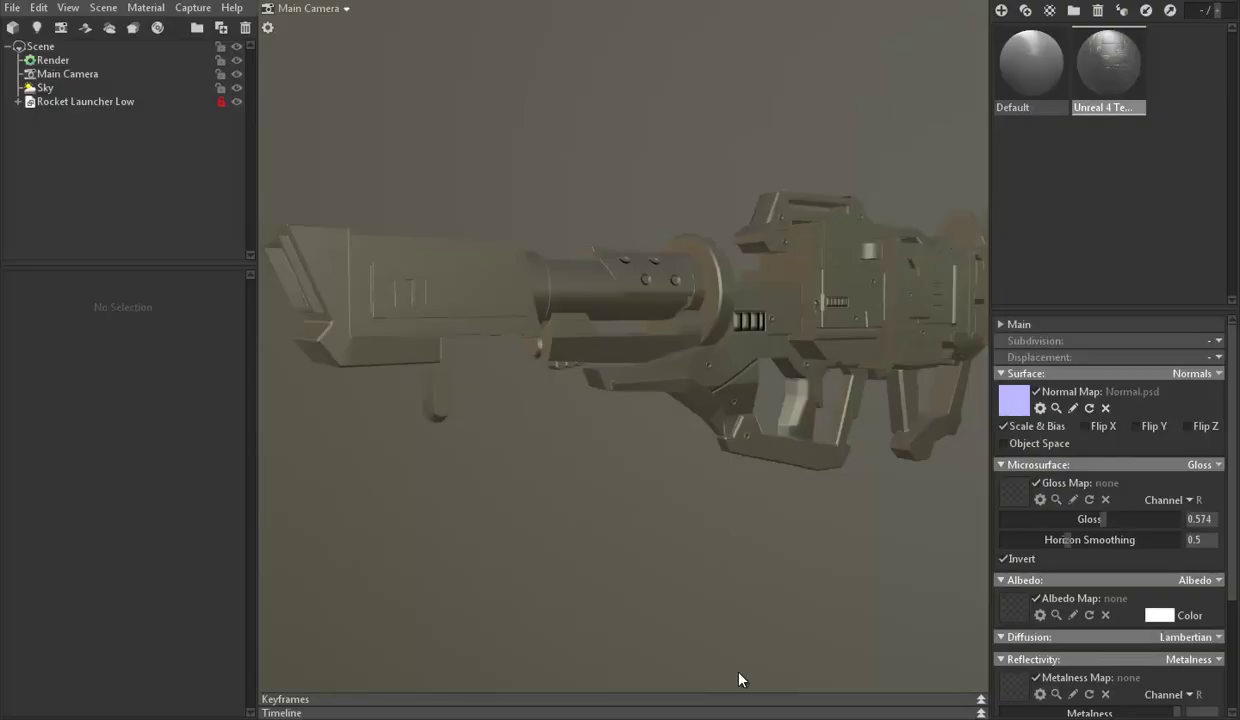
mouse_move(739, 675)
mouse_down()
mouse_move(789, 545)
mouse_move(745, 487)
mouse_move(703, 507)
mouse_move(699, 479)
mouse_up()
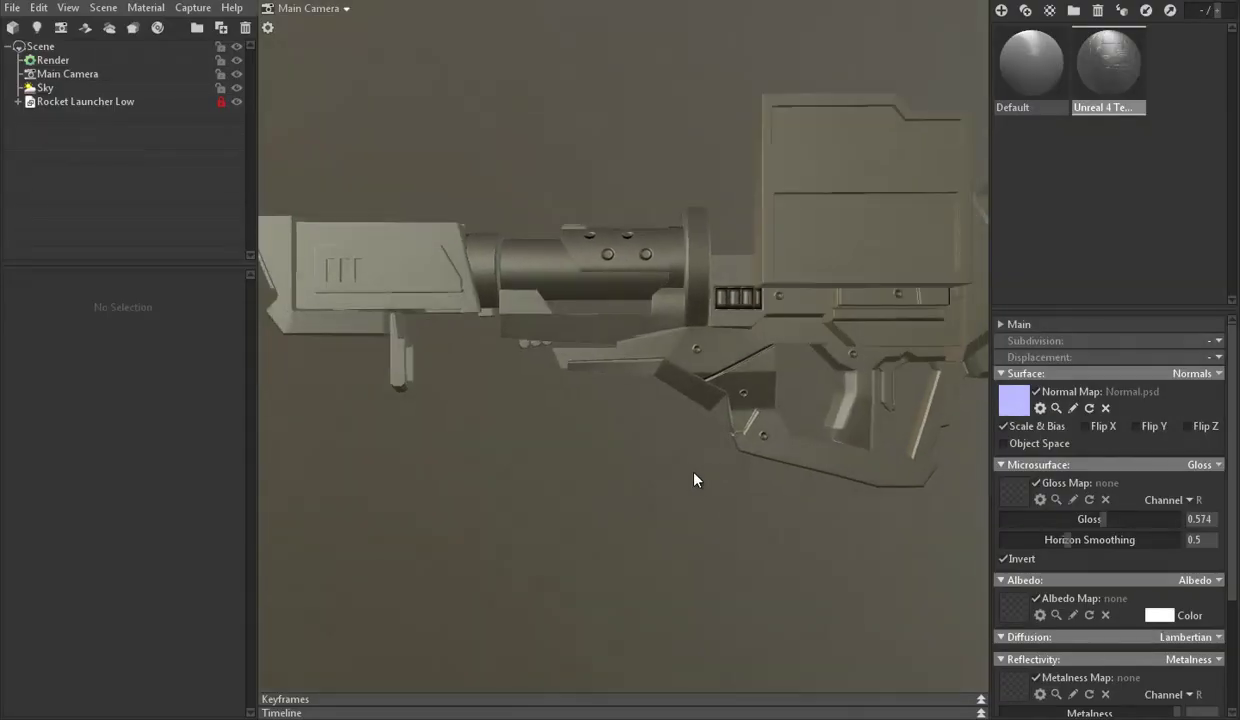